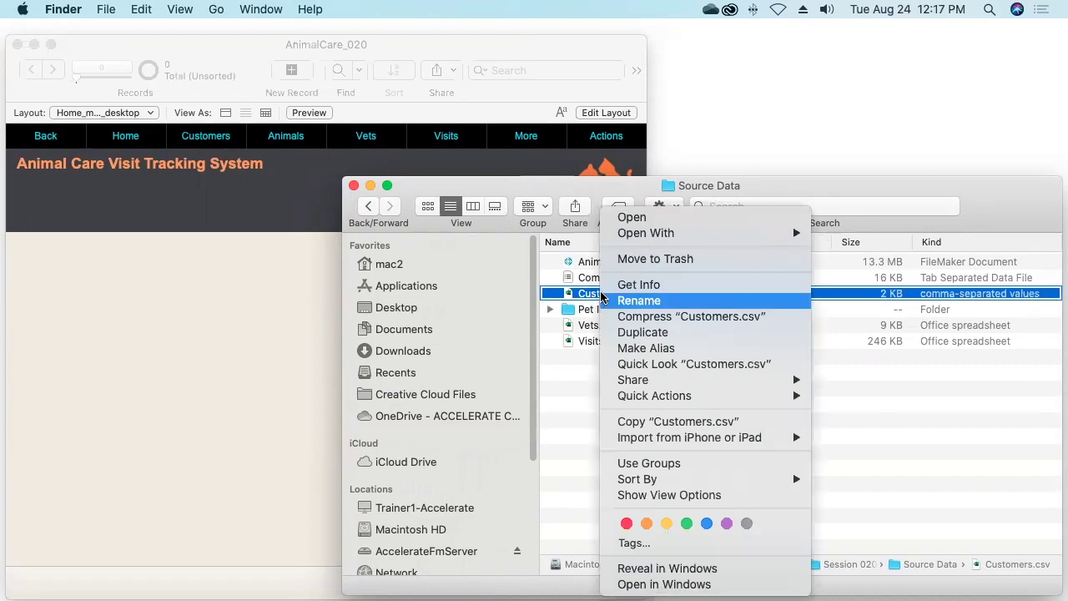
- Open Customers.csv in TextEdit, widen its window so each record fits on one line, and move it aside
mouse_move(653, 234)
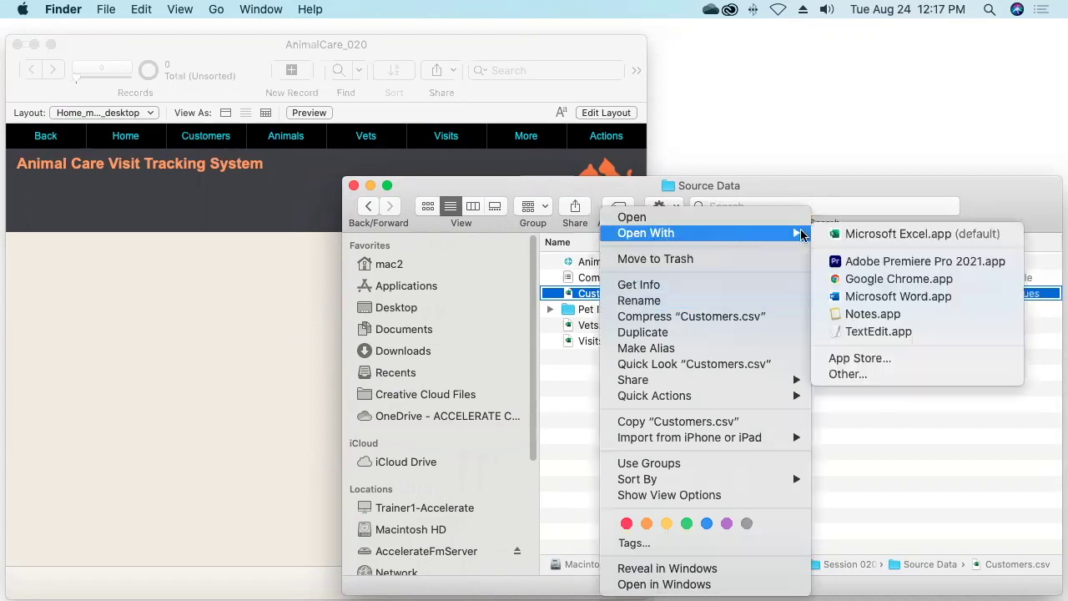
left_click(920, 330)
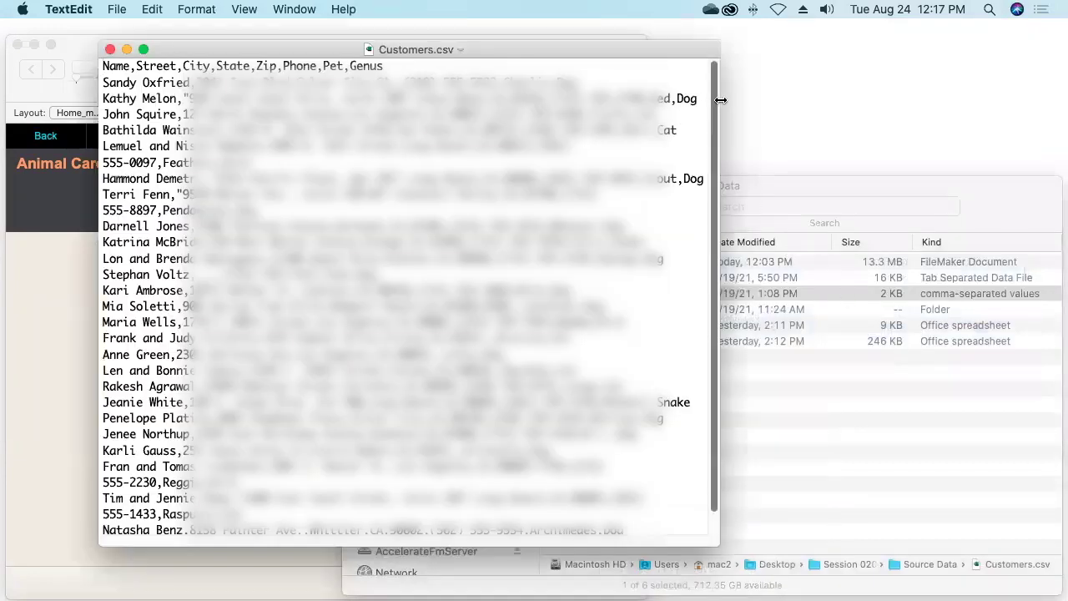
left_click_drag(714, 100, 864, 98)
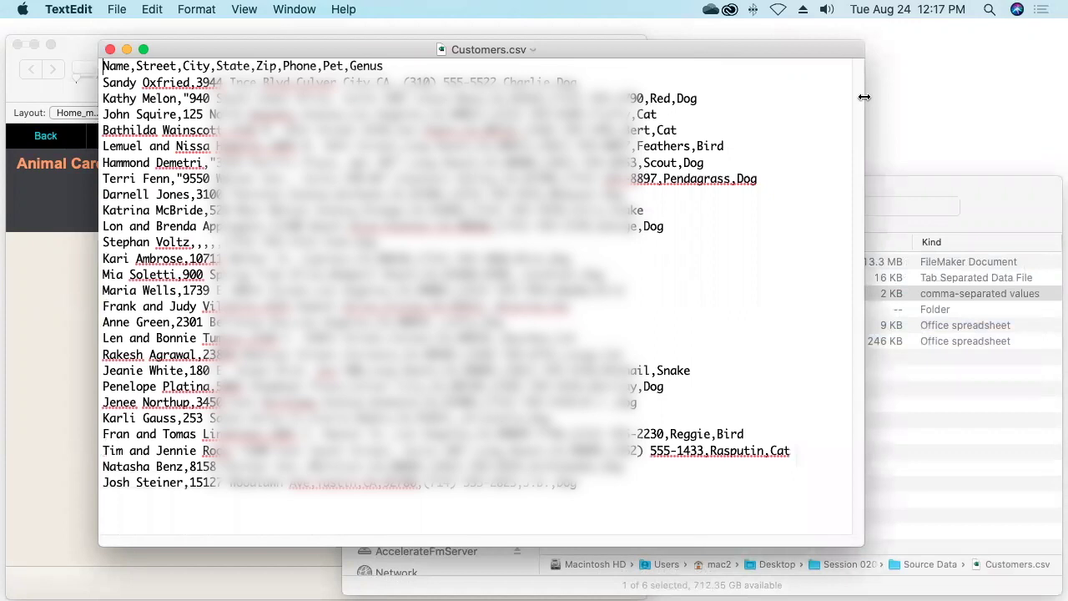
left_click_drag(740, 49, 942, 62)
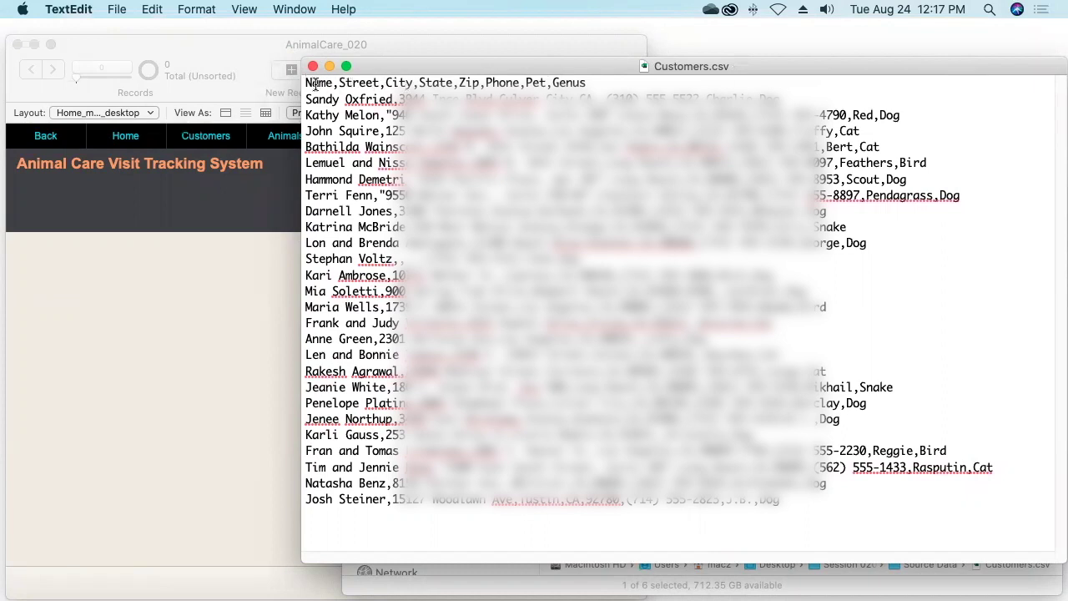
- Examine the header row, the first customer record and the quoted street value in Customers.csv, and narrow the window
left_click_drag(305, 83, 590, 81)
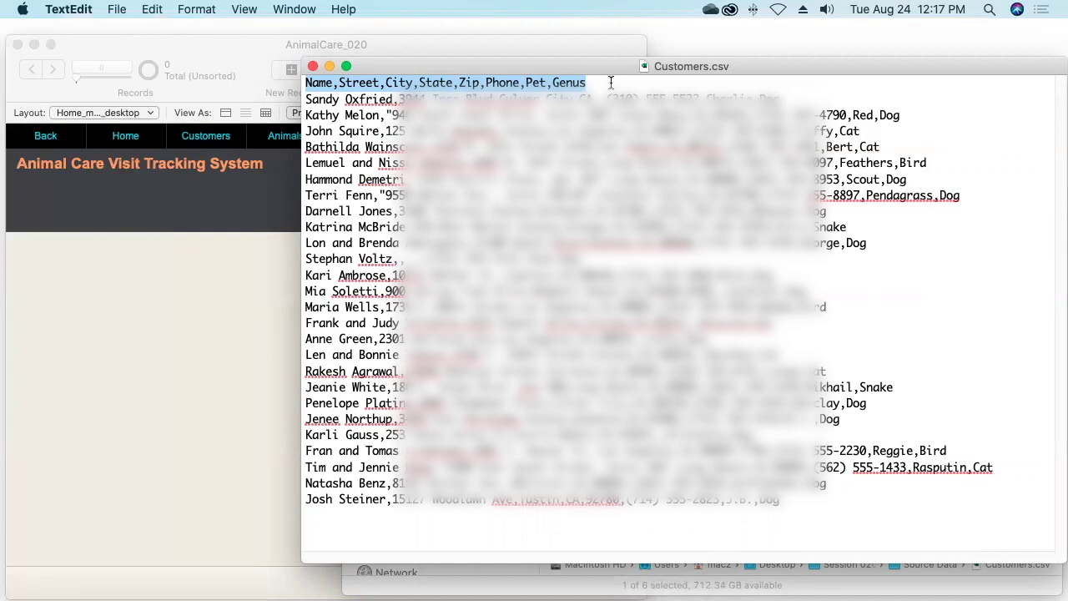
triple_click(363, 98)
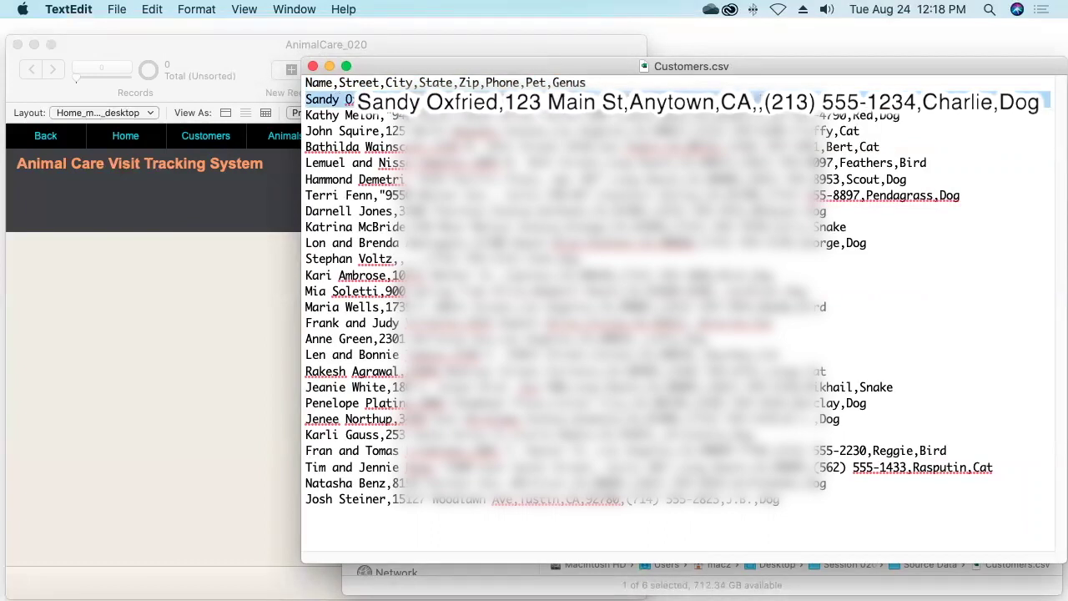
key("Left")
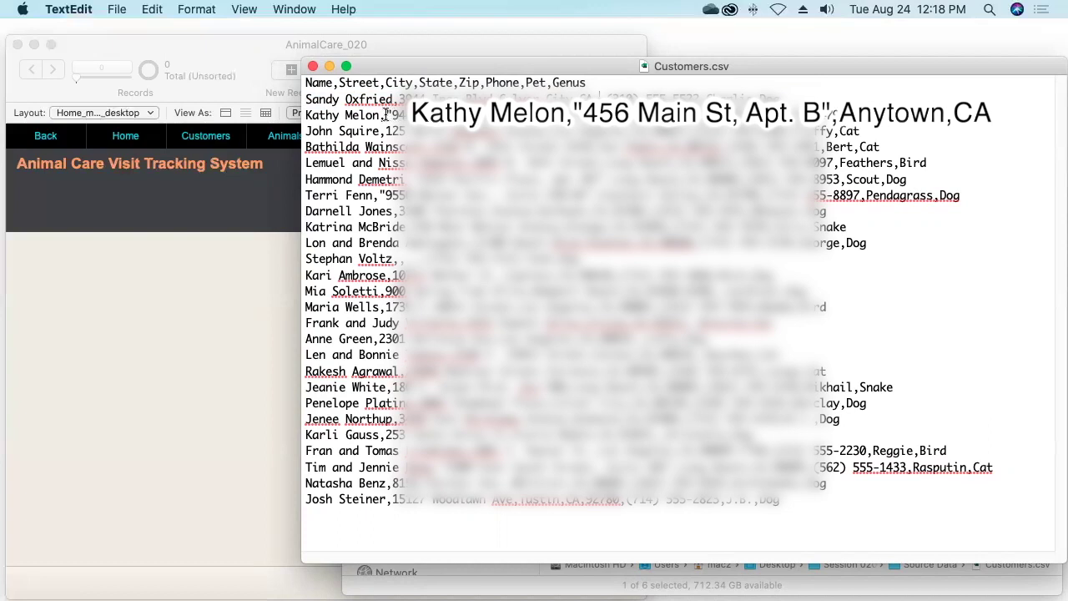
left_click_drag(385, 115, 405, 115)
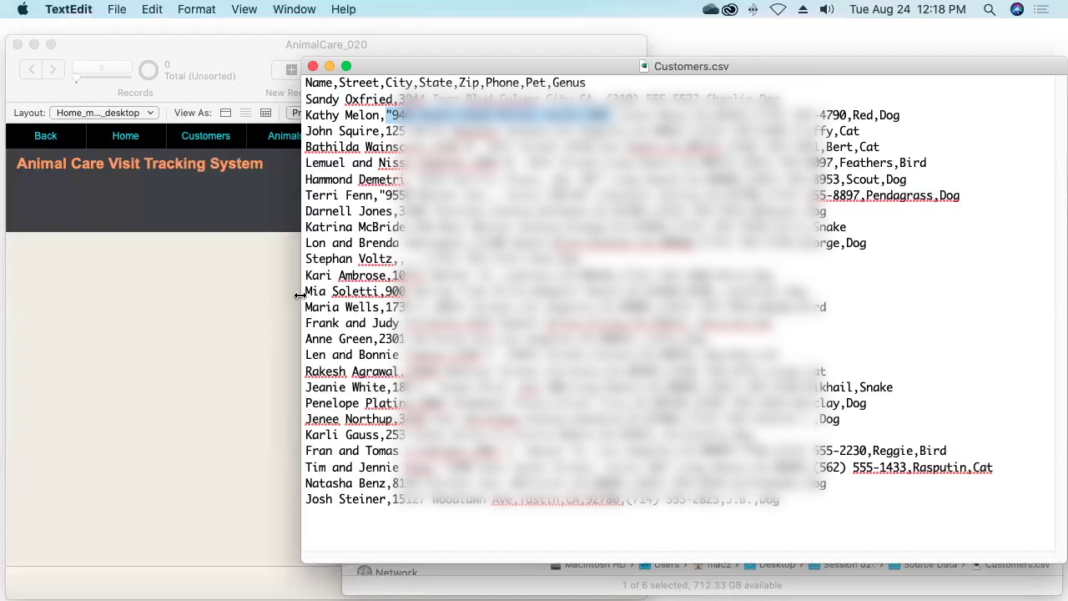
left_click_drag(301, 295, 350, 294)
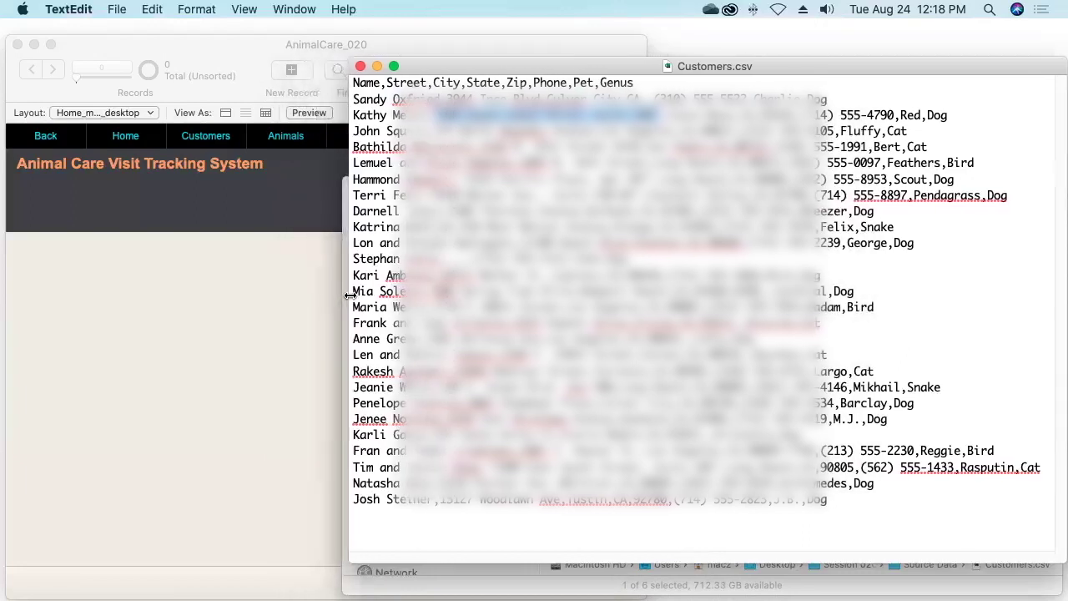
- Switch to FileMaker Pro, shift the AnimalCare_020 window up, and open the first customer's form from the customer list
left_click(209, 298)
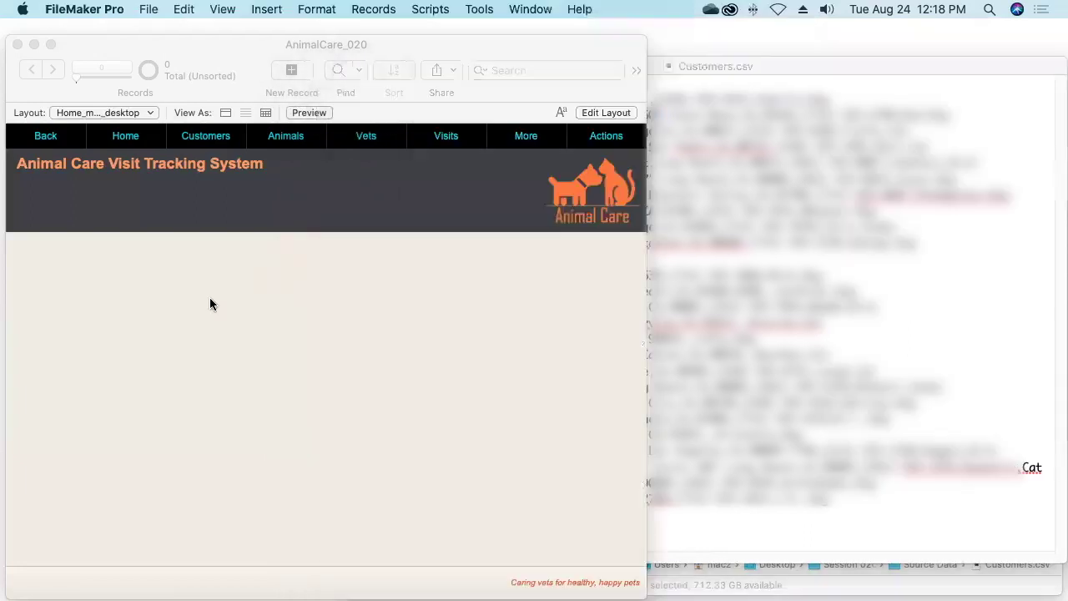
left_click_drag(393, 48, 389, 32)
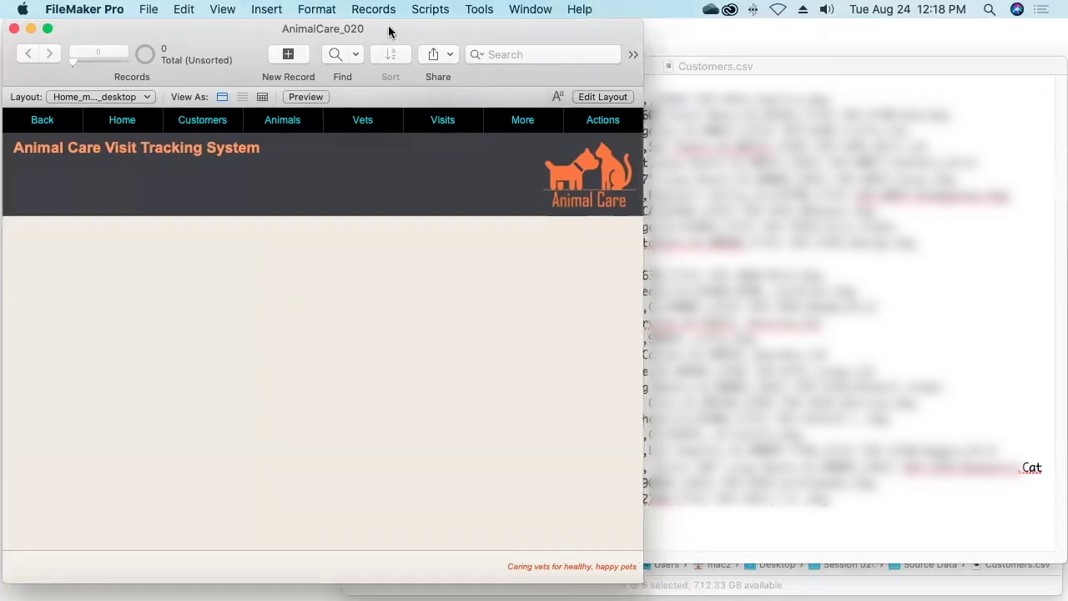
left_click(212, 119)
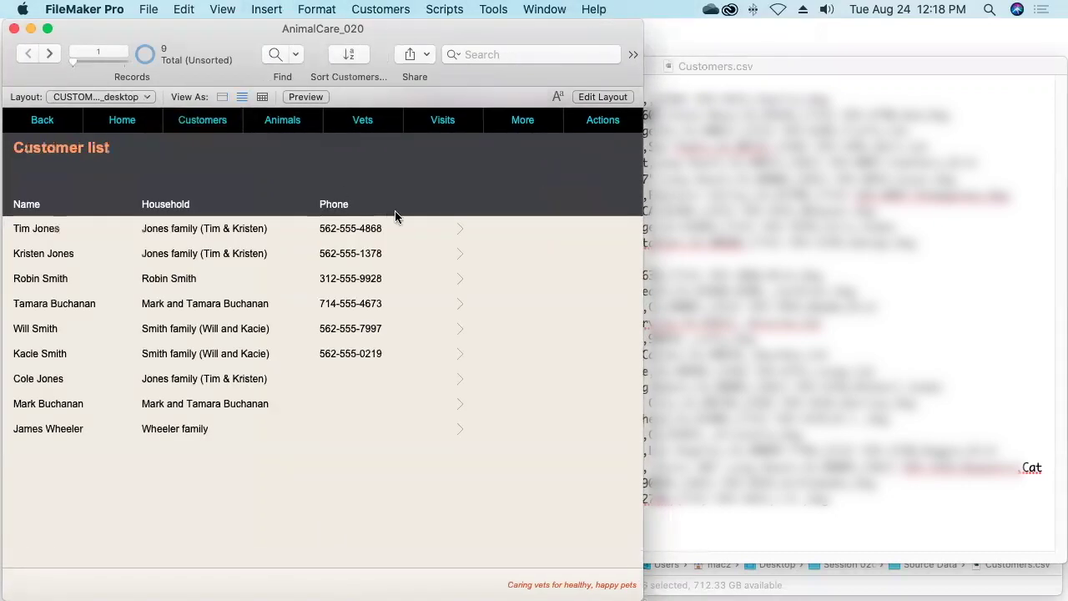
left_click(462, 233)
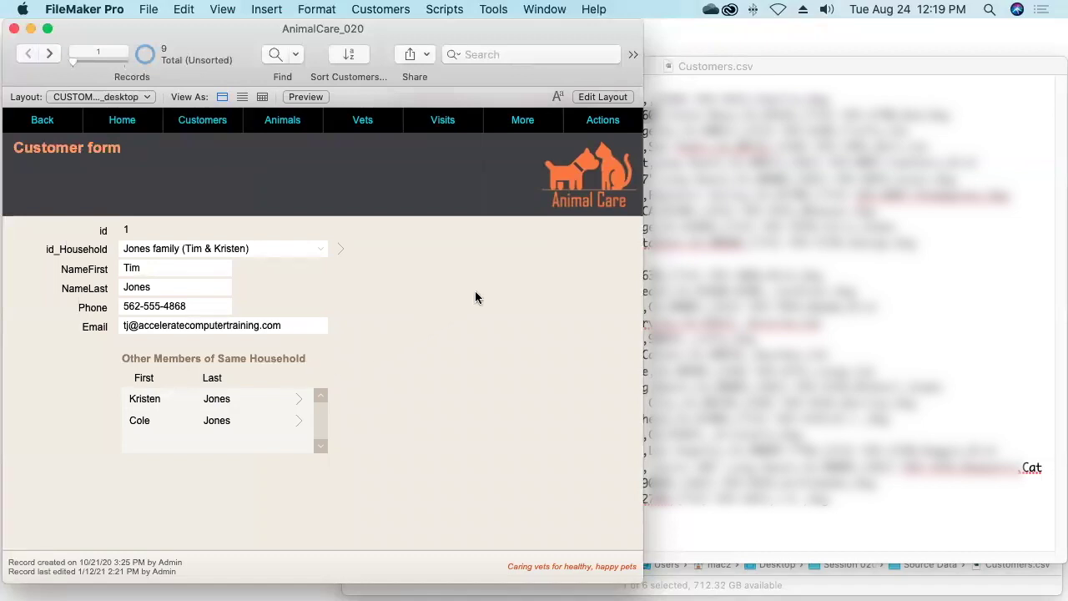
- Compare the customer form with Customers.csv, open the customer's linked household record and inspect its Title field
left_click(863, 67)
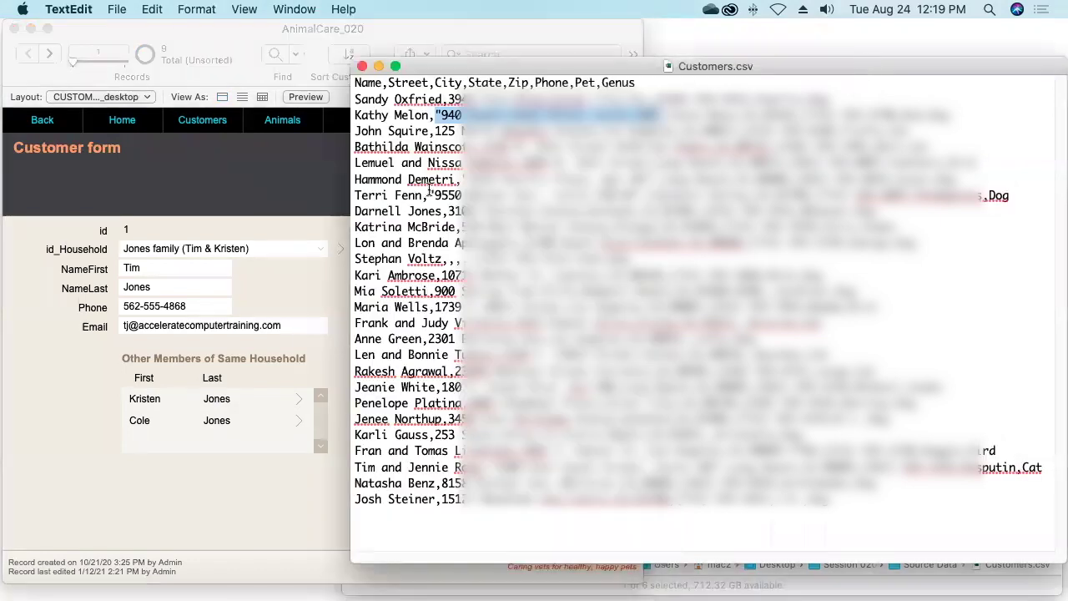
left_click(281, 179)
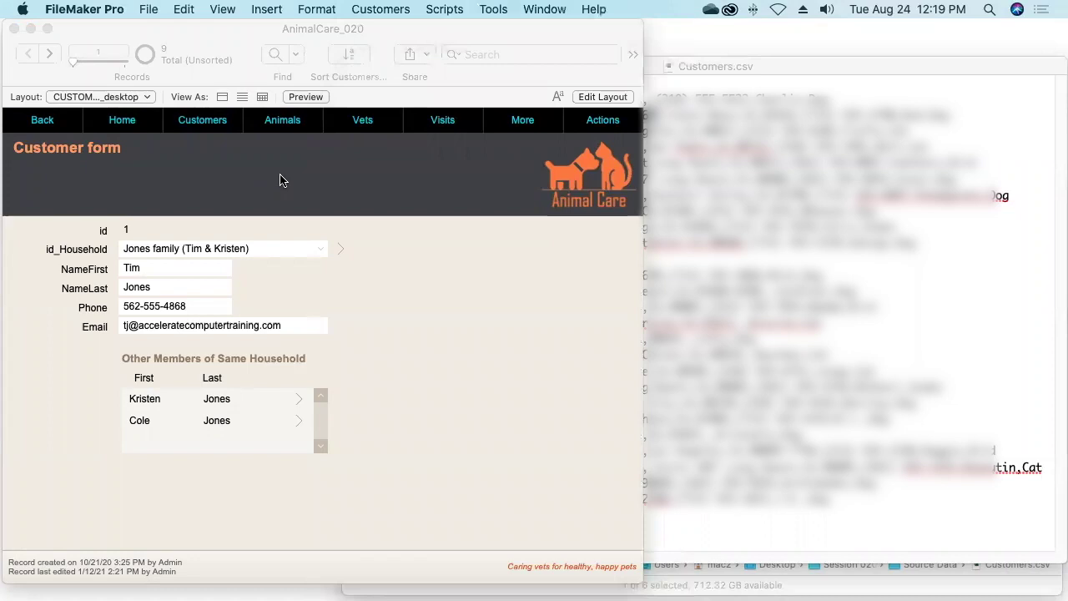
left_click(343, 253)
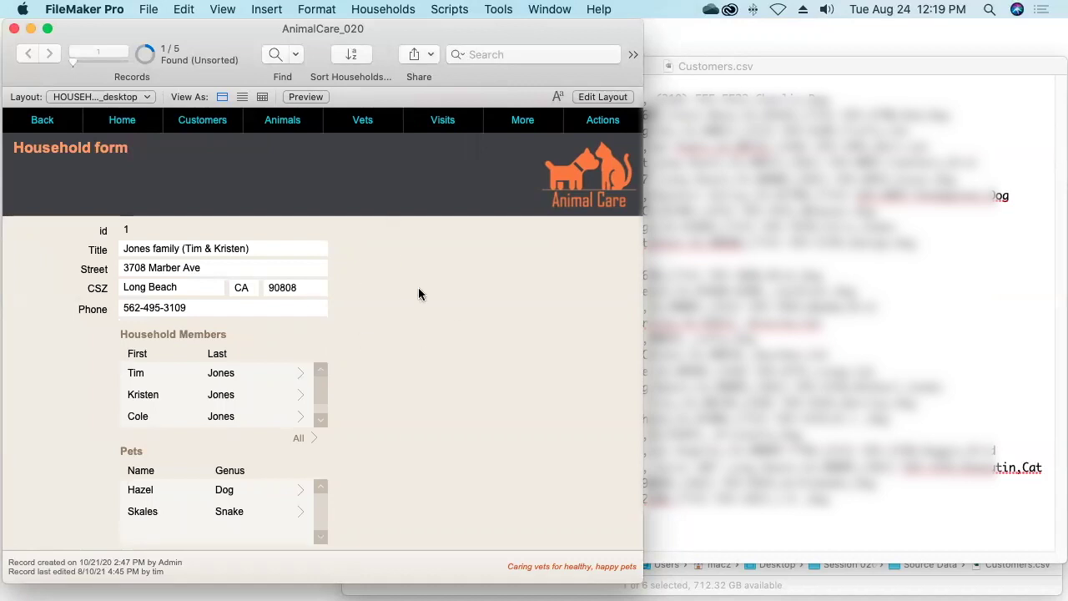
left_click(149, 9)
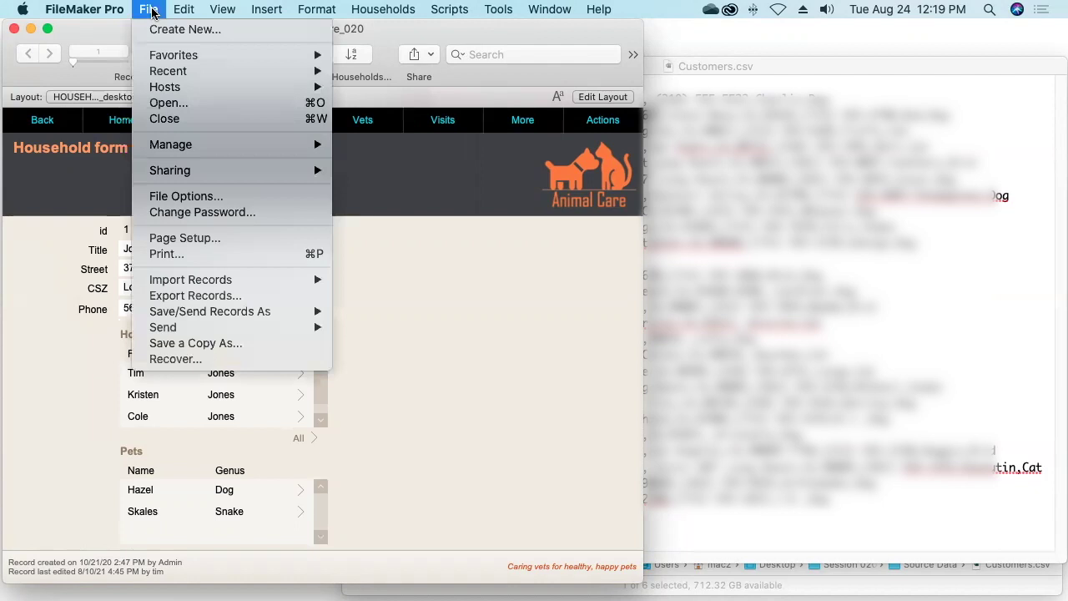
left_click(151, 10)
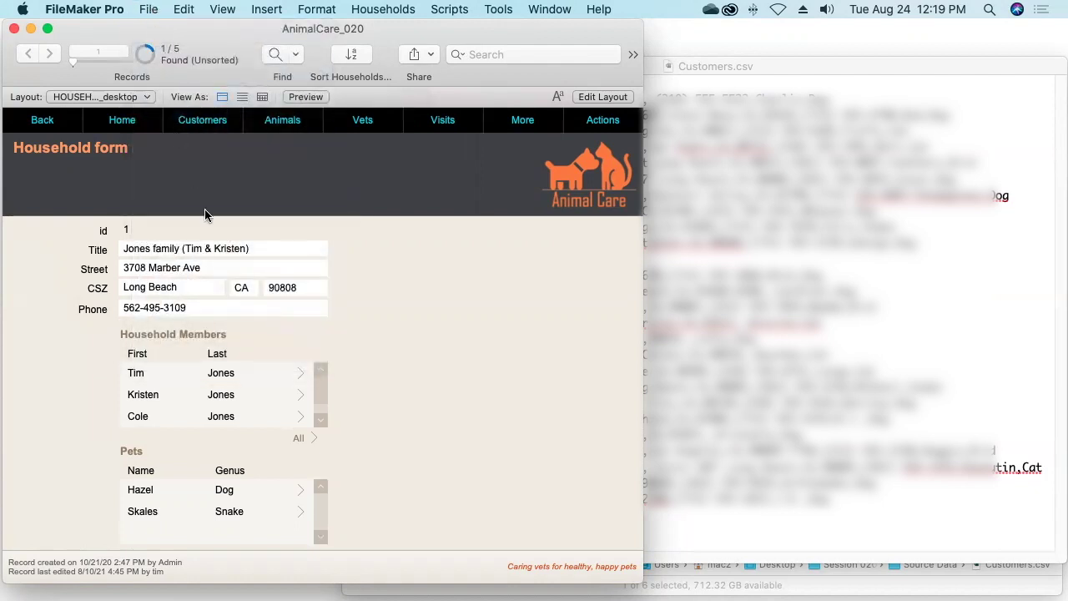
left_click(266, 248)
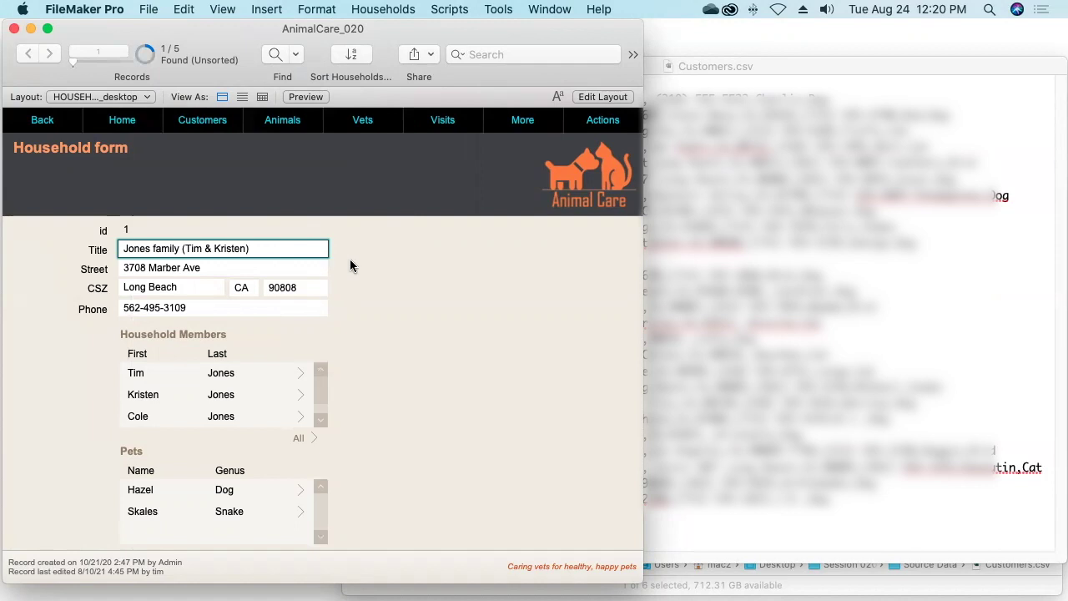
- Open the database field definitions and review the auto-enter and validation options of the HOUSEHOLD table's Title field
left_click(141, 9)
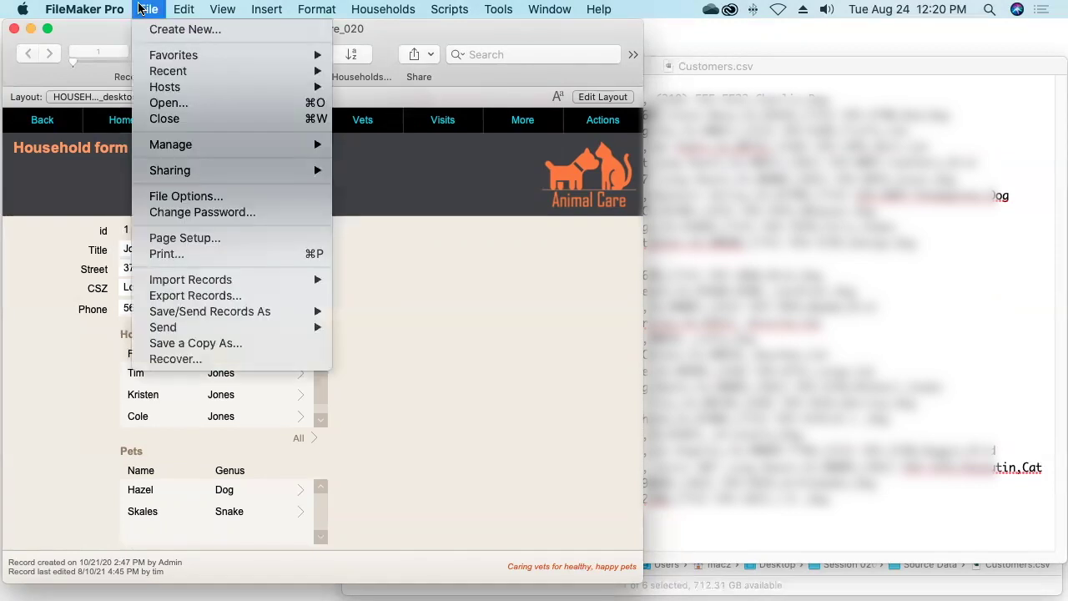
mouse_move(177, 147)
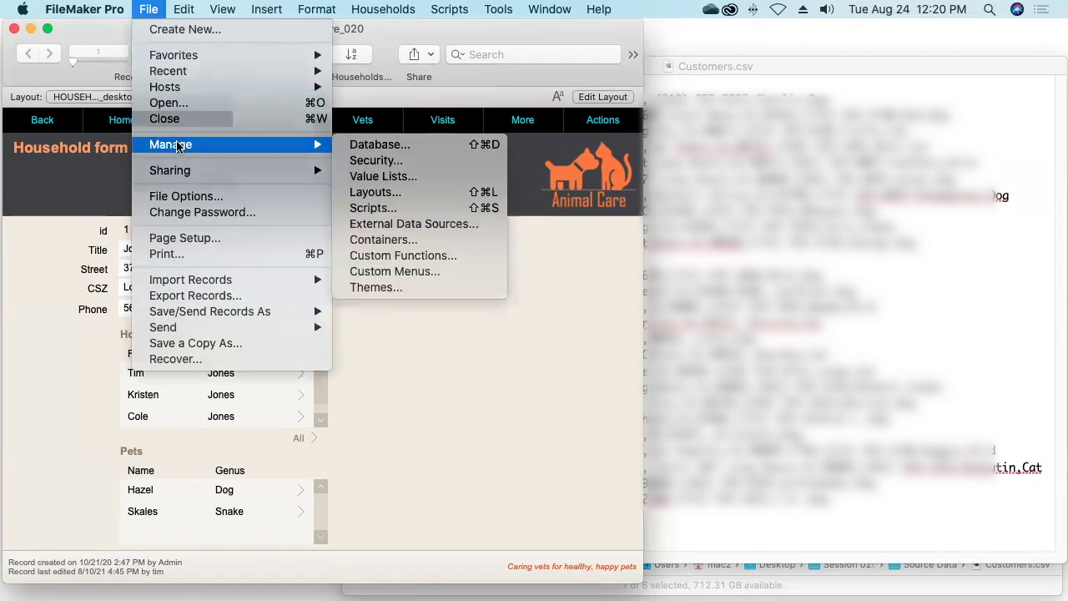
left_click(446, 149)
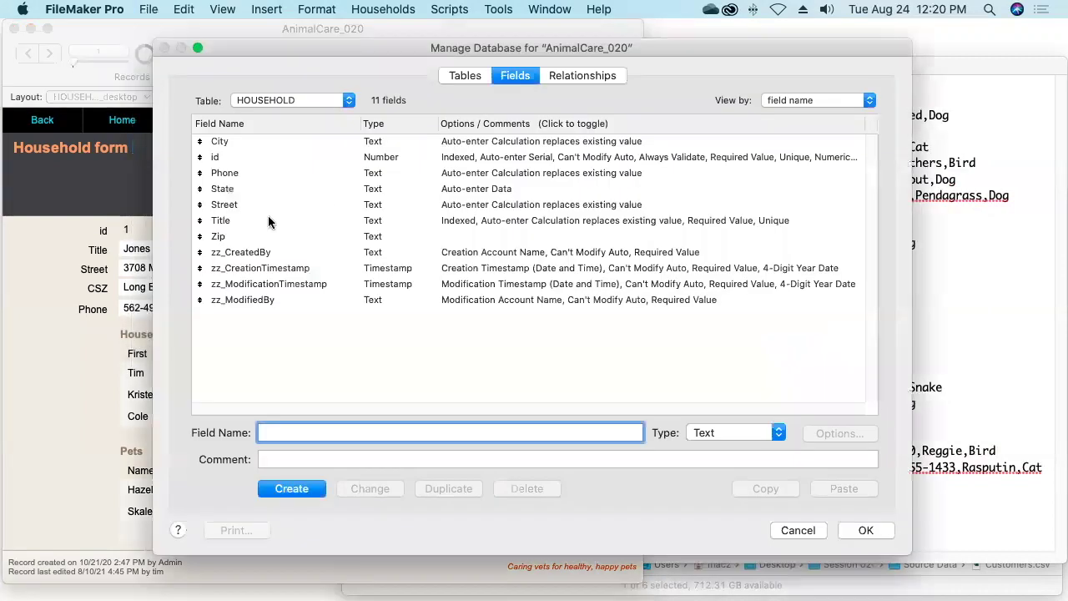
left_click(233, 224)
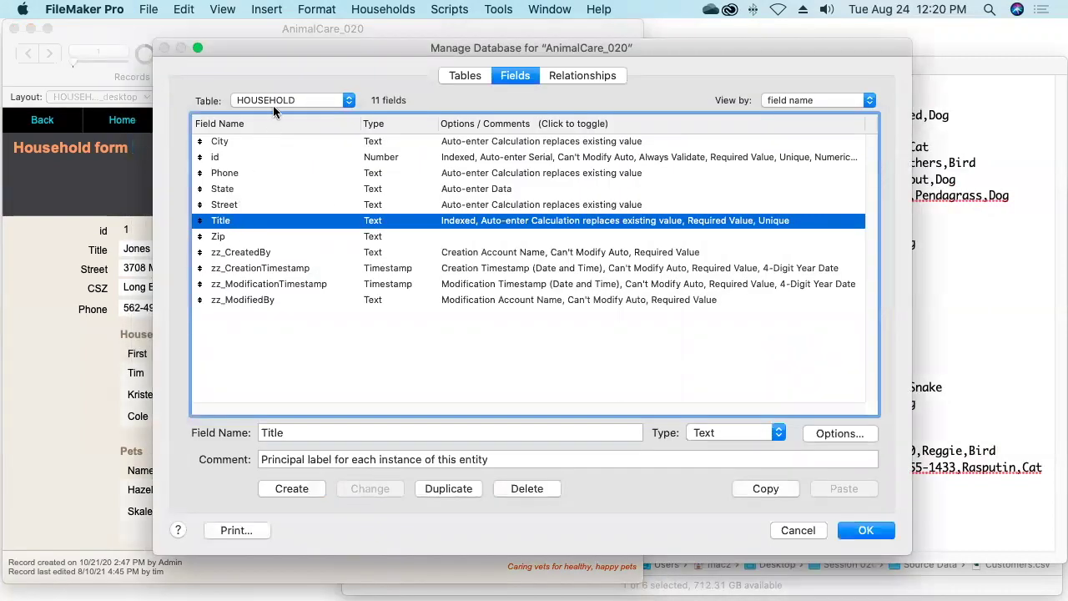
left_click(851, 433)
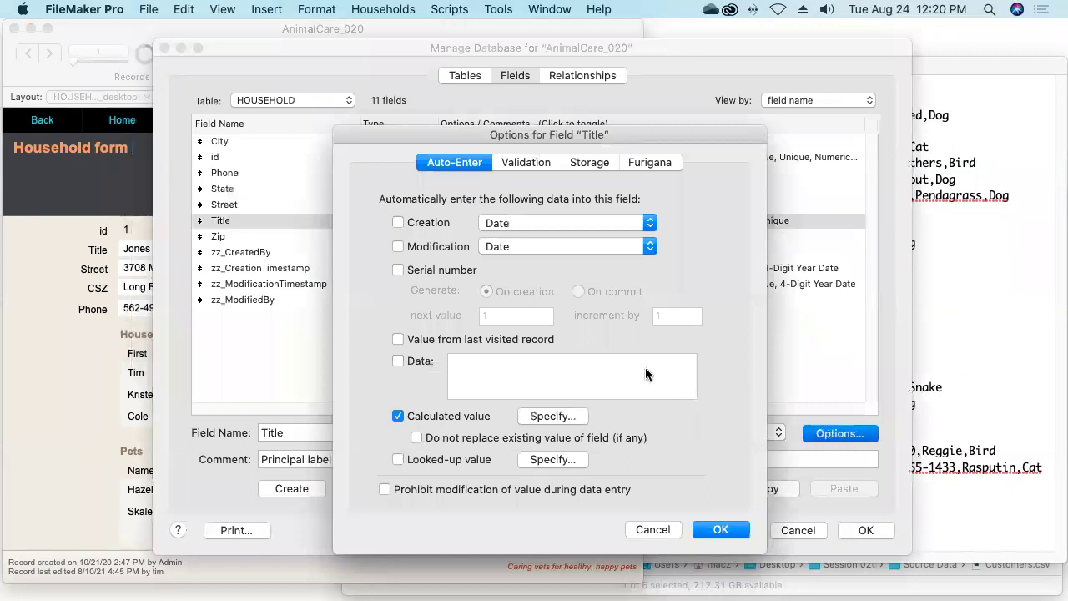
left_click(515, 166)
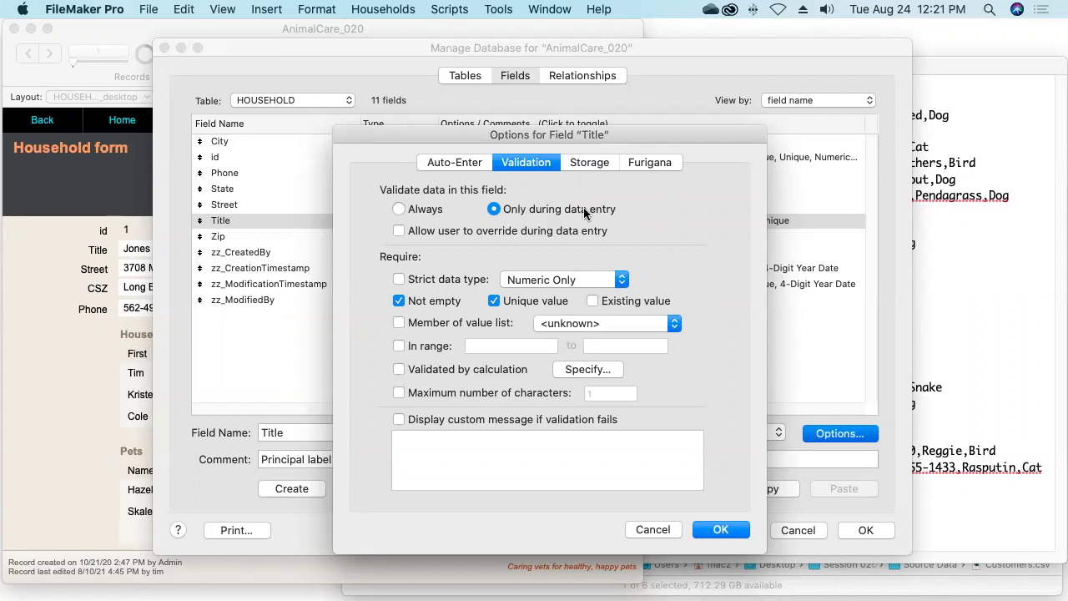
- Try setting the Title field's validation to Always, and check a sample customer name in Customers.csv against that rule
left_click(399, 211)
left_click(997, 305)
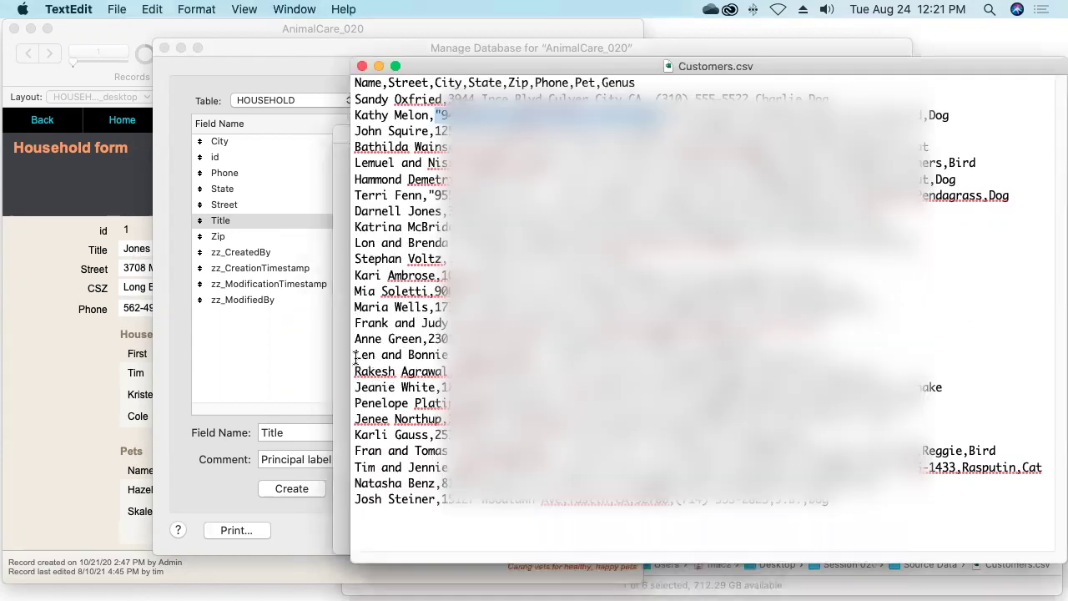
left_click_drag(354, 339, 421, 341)
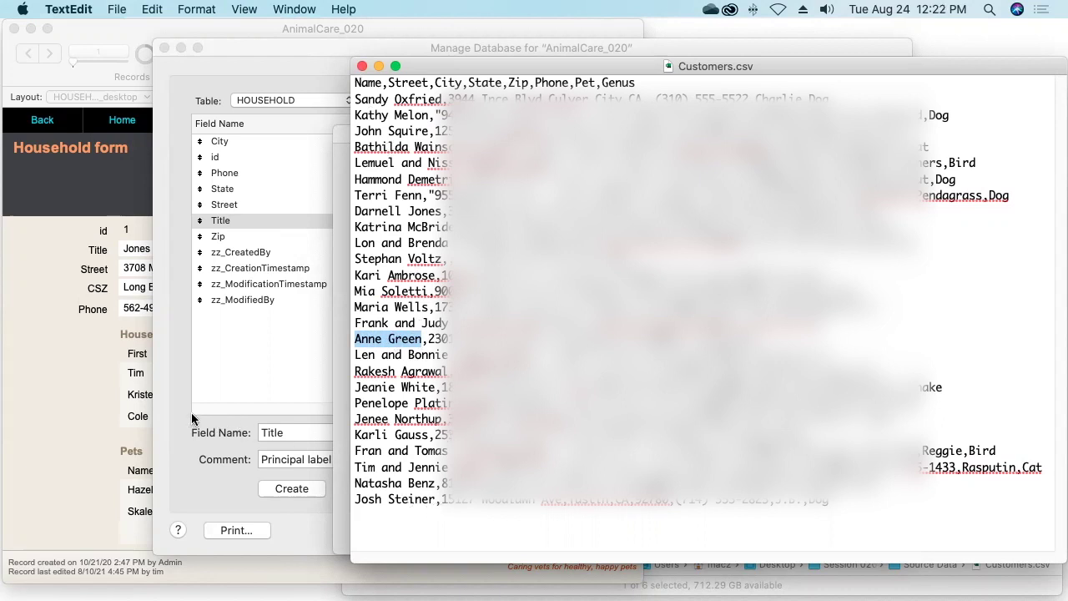
left_click(306, 355)
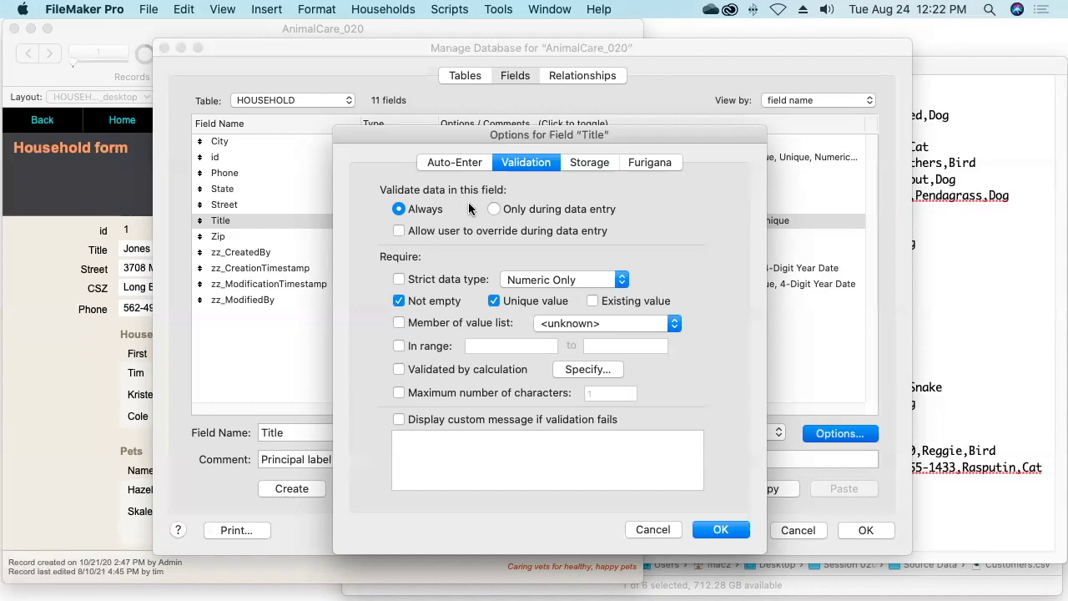
- Return the Title field's validation to Only during data entry and leave the database definitions without saving
left_click(494, 209)
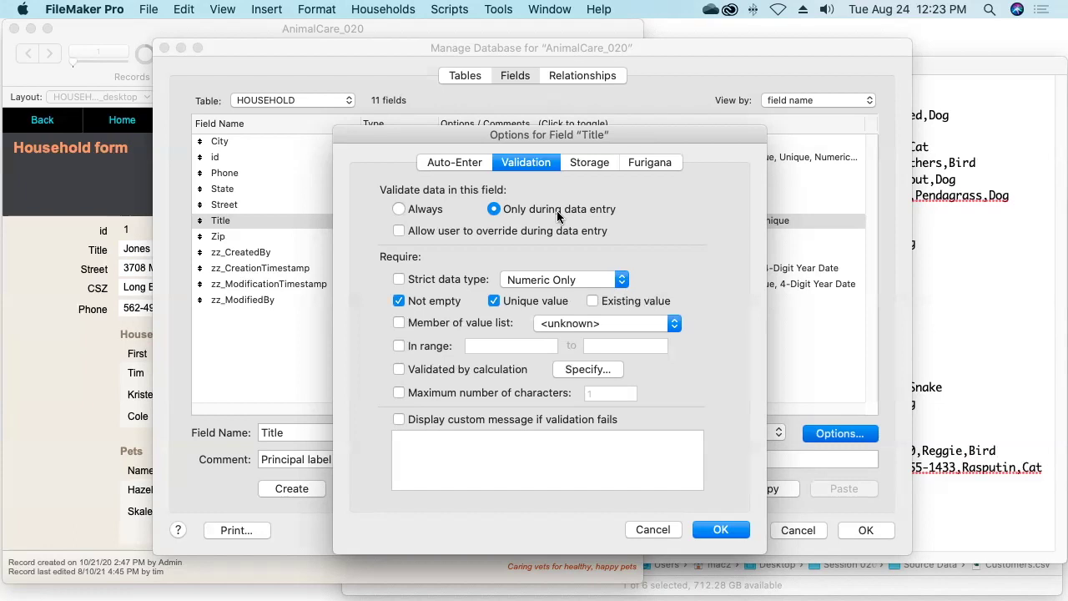
left_click(651, 529)
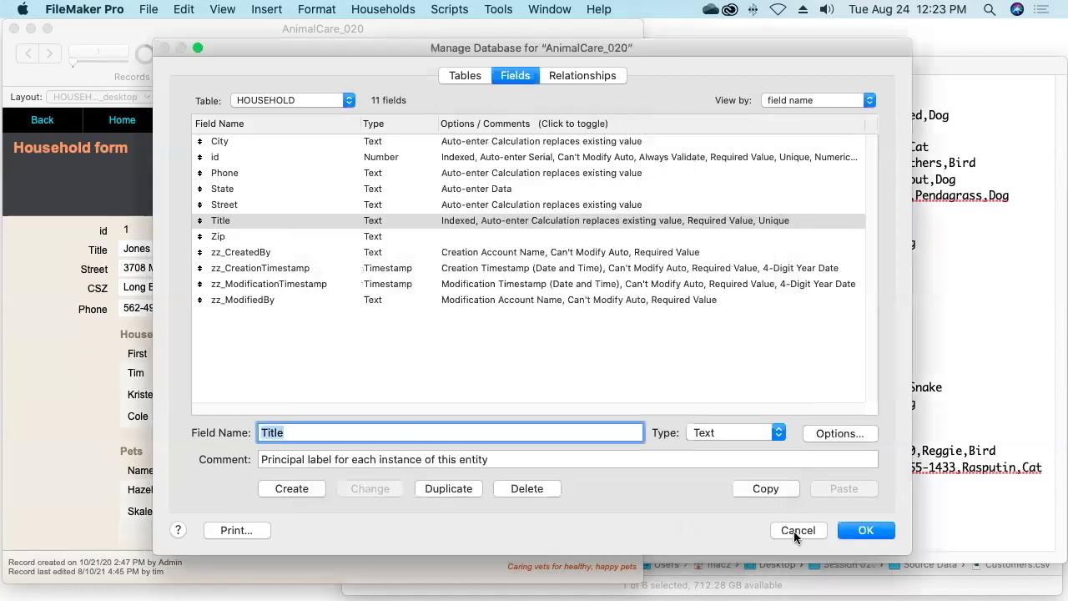
left_click(797, 529)
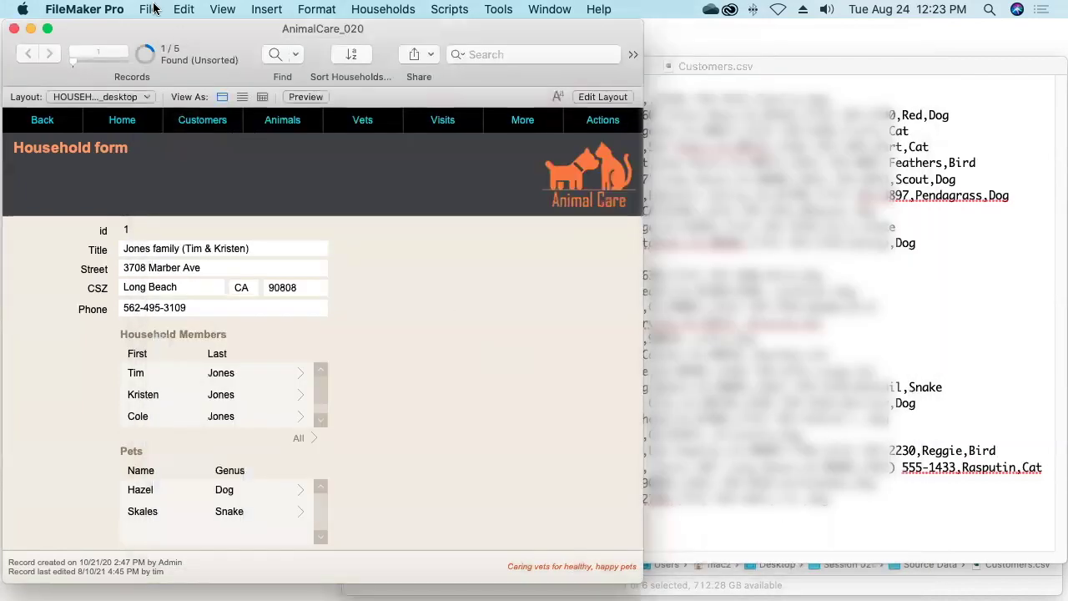
- Start a file import of Customers.csv from the session's Source Data folder into the HOUSEHOLD table, keeping the Add method
left_click(150, 8)
mouse_move(170, 288)
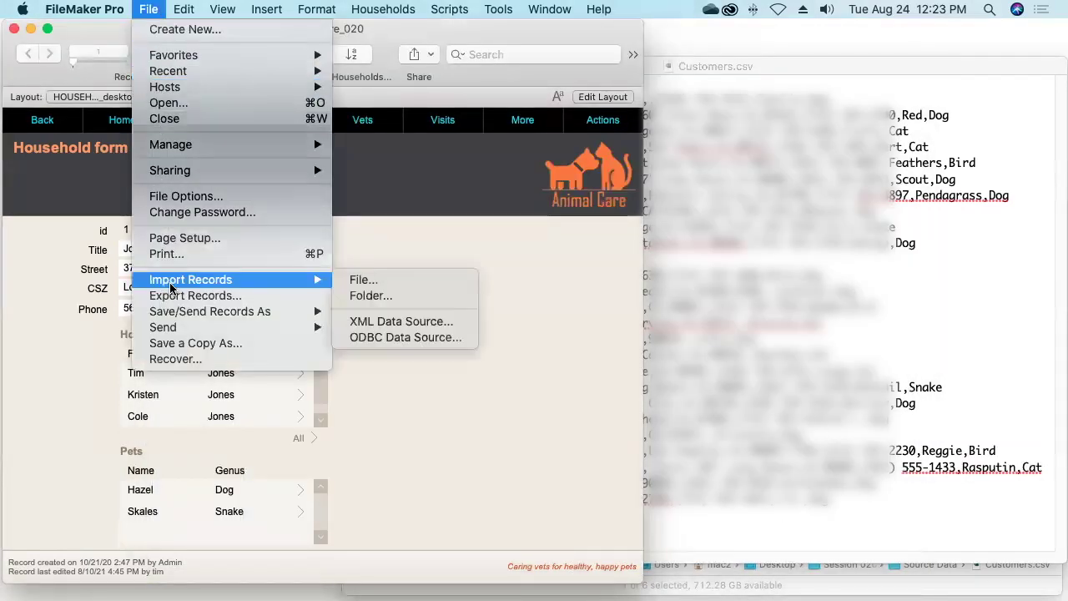
left_click(364, 281)
left_click(252, 197)
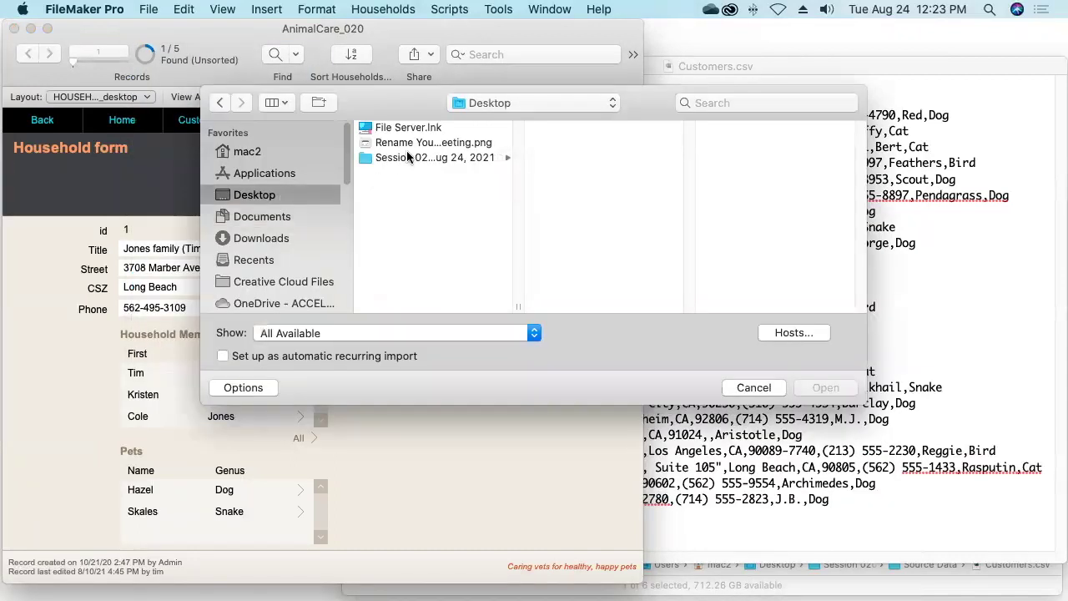
left_click(404, 158)
left_click(570, 173)
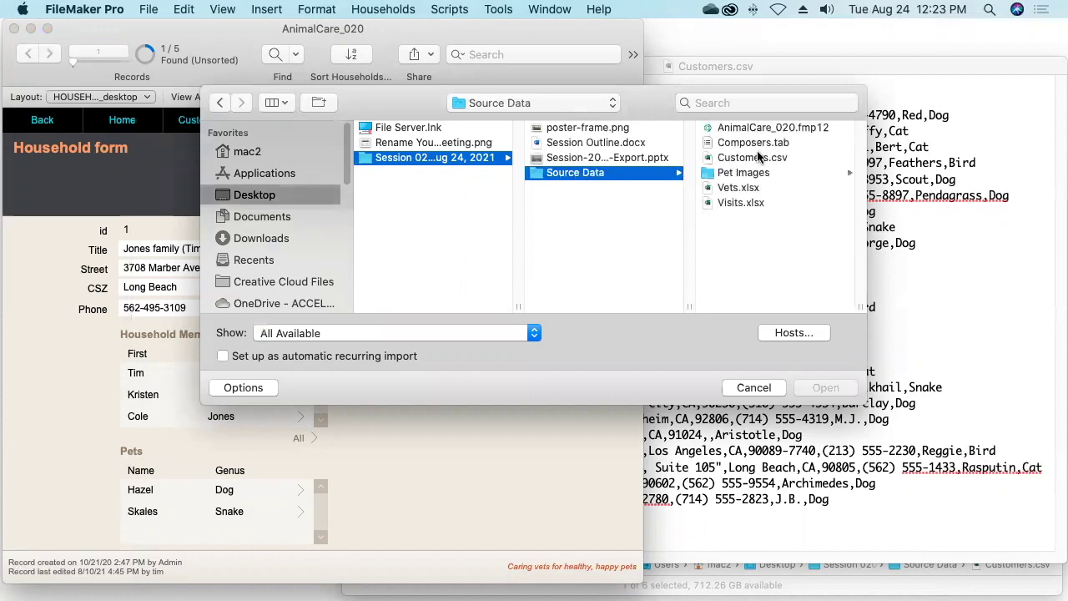
left_click(755, 158)
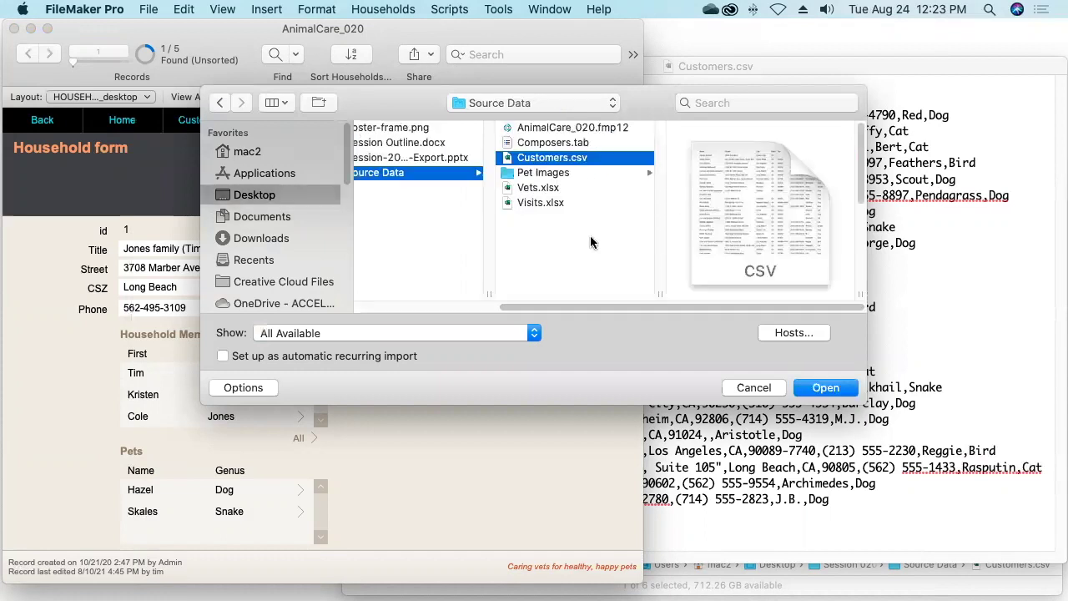
left_click(832, 389)
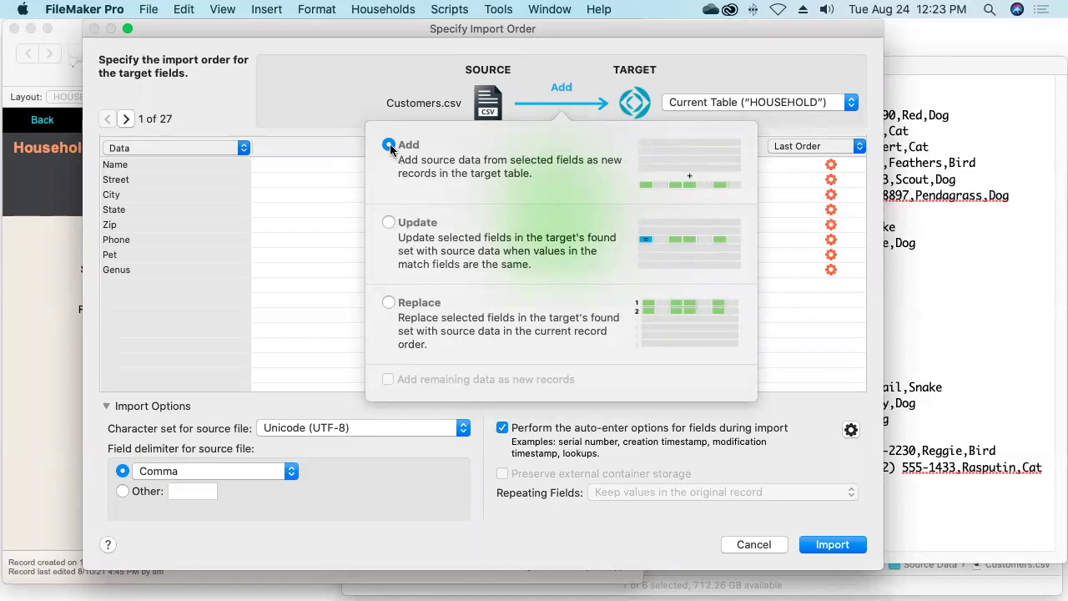
left_click(310, 134)
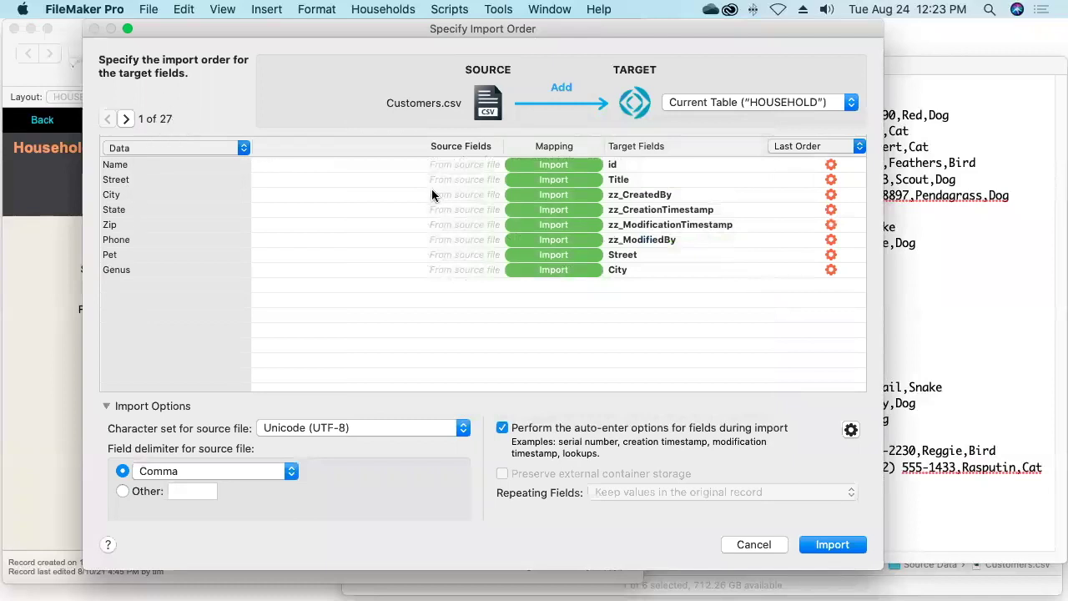
- Preview the source records, then use the first row as field names and arrange the target fields by Matching Names
left_click(126, 119)
left_click(126, 120)
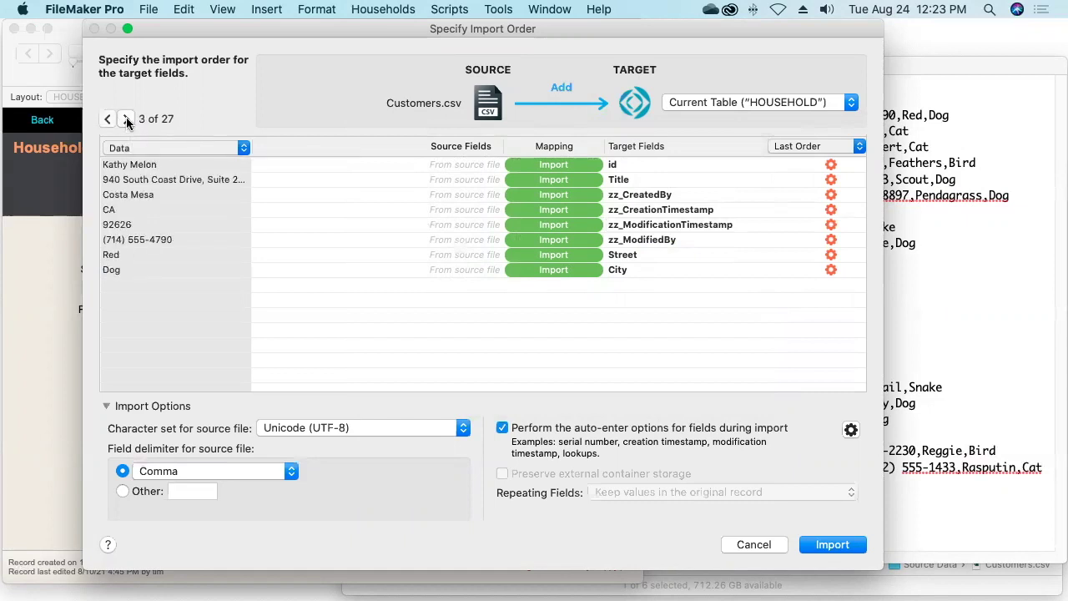
left_click(107, 119)
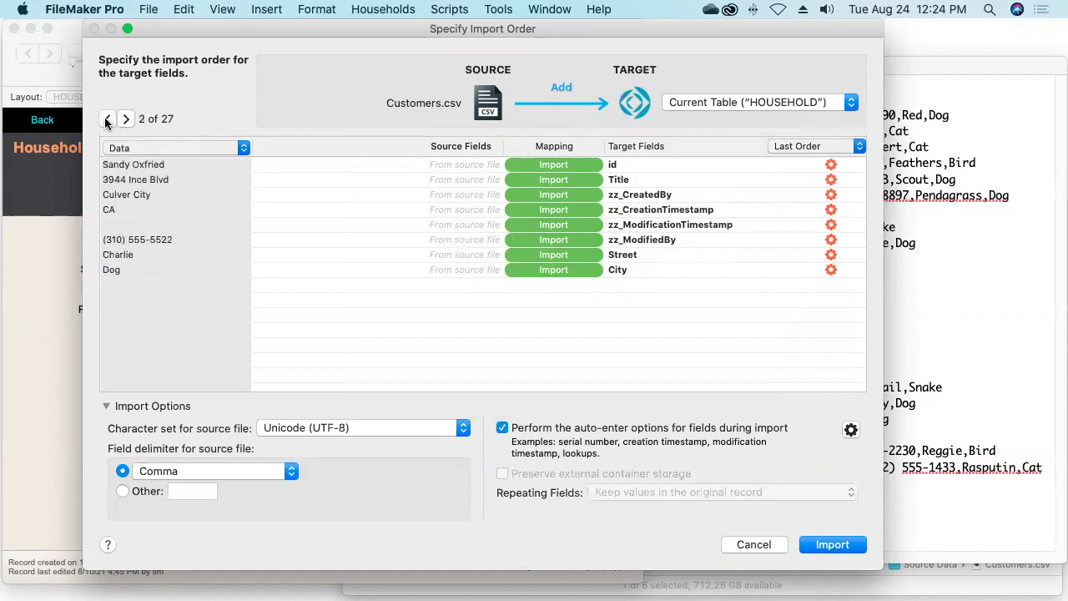
left_click(106, 120)
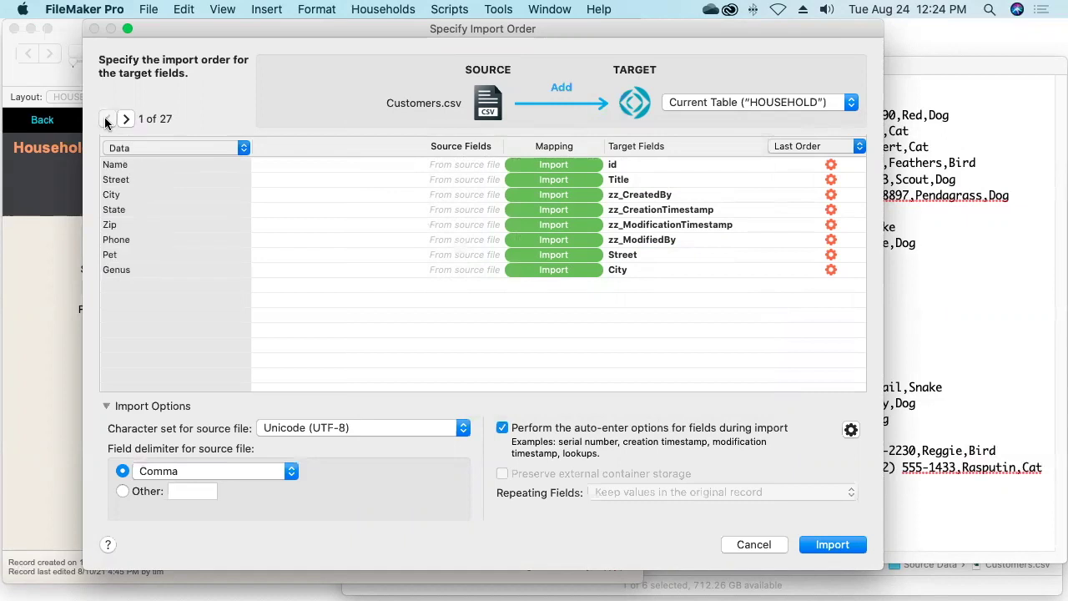
left_click(151, 147)
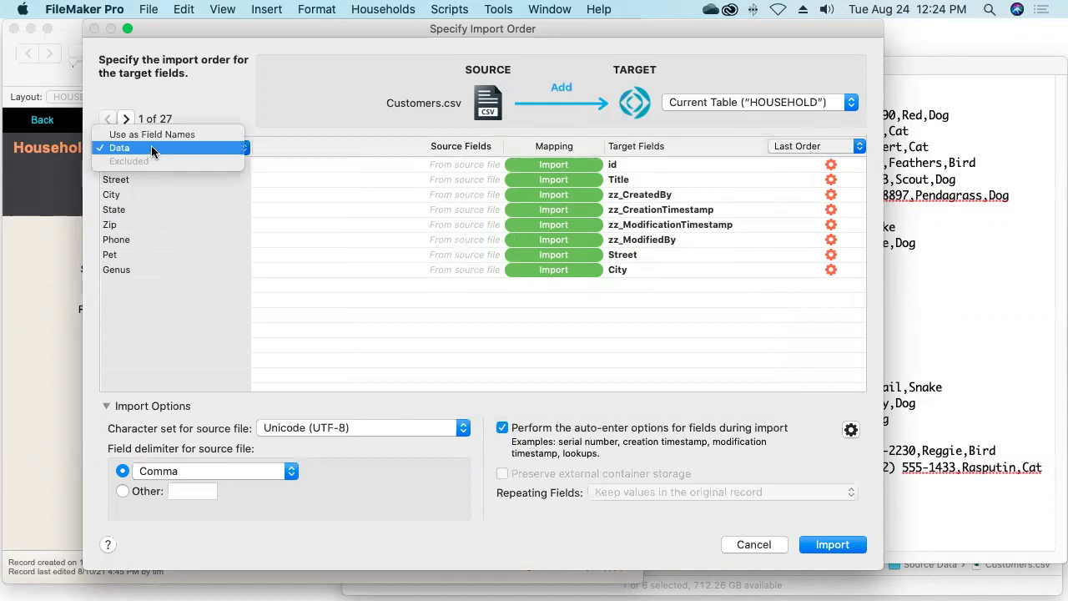
left_click(166, 135)
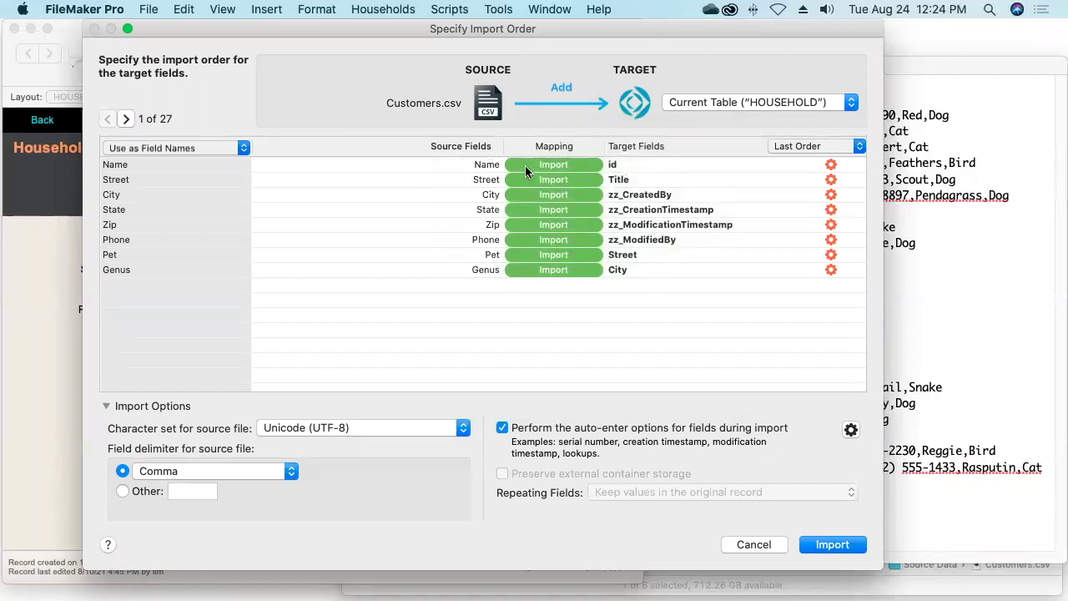
left_click(810, 146)
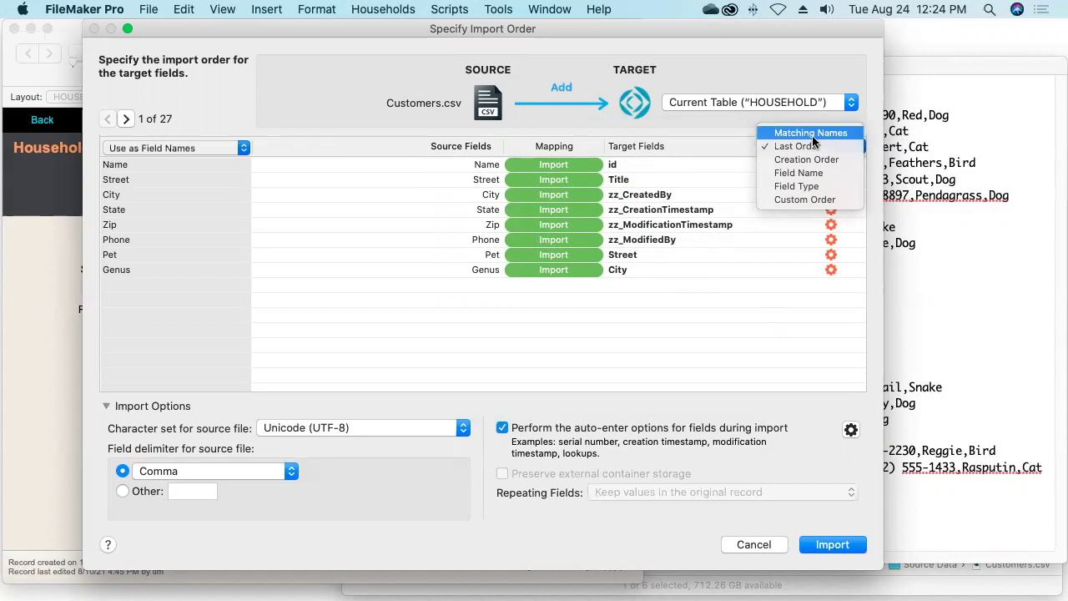
left_click(811, 134)
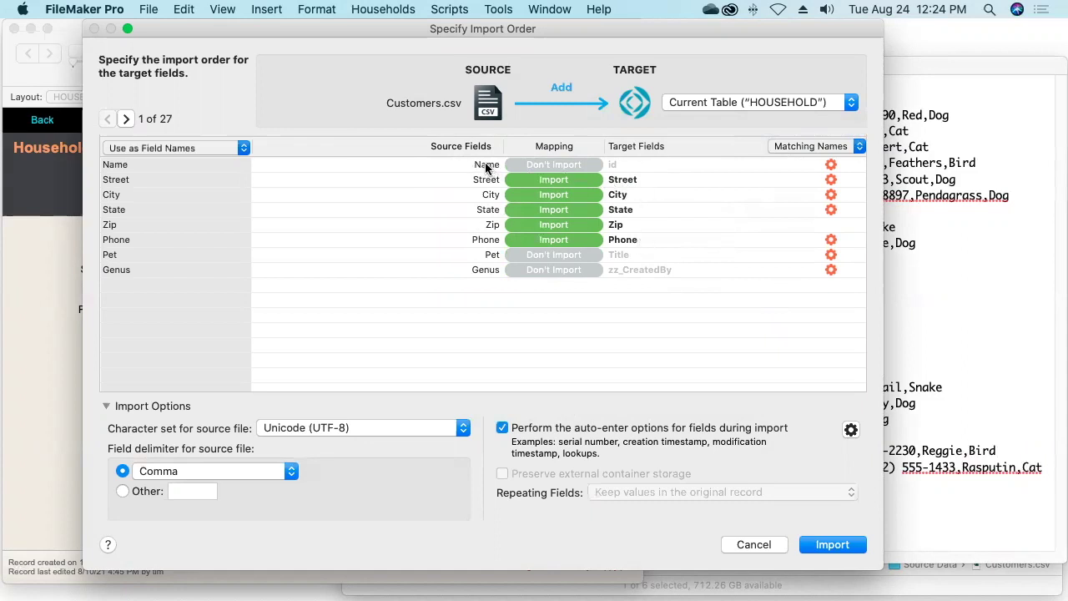
- Check the Name values in Customers.csv, map the Name source field to Title, and import the records
left_click(963, 148)
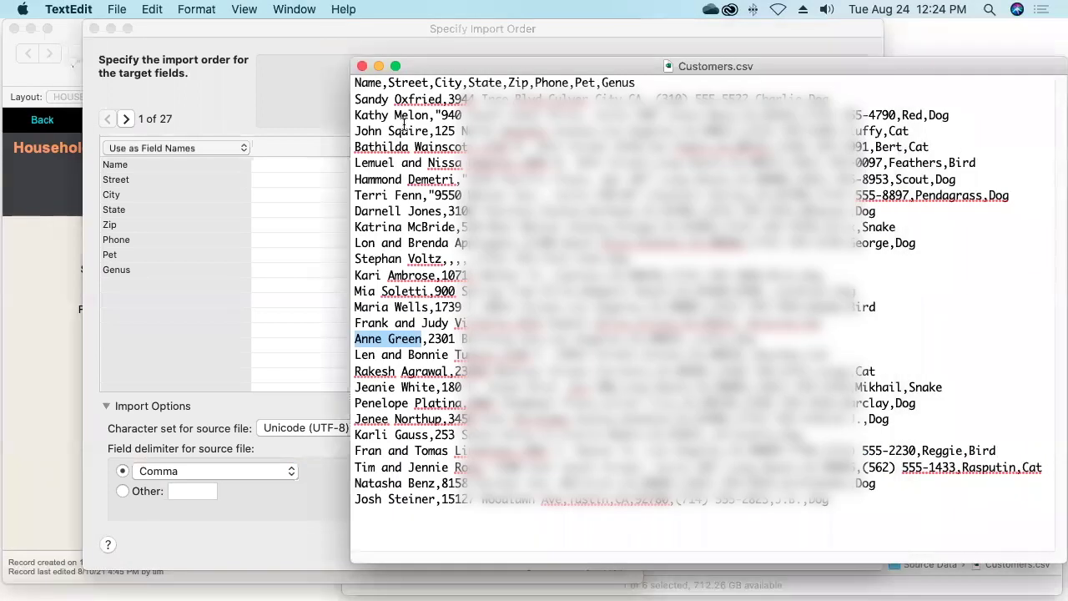
left_click_drag(356, 99, 442, 100)
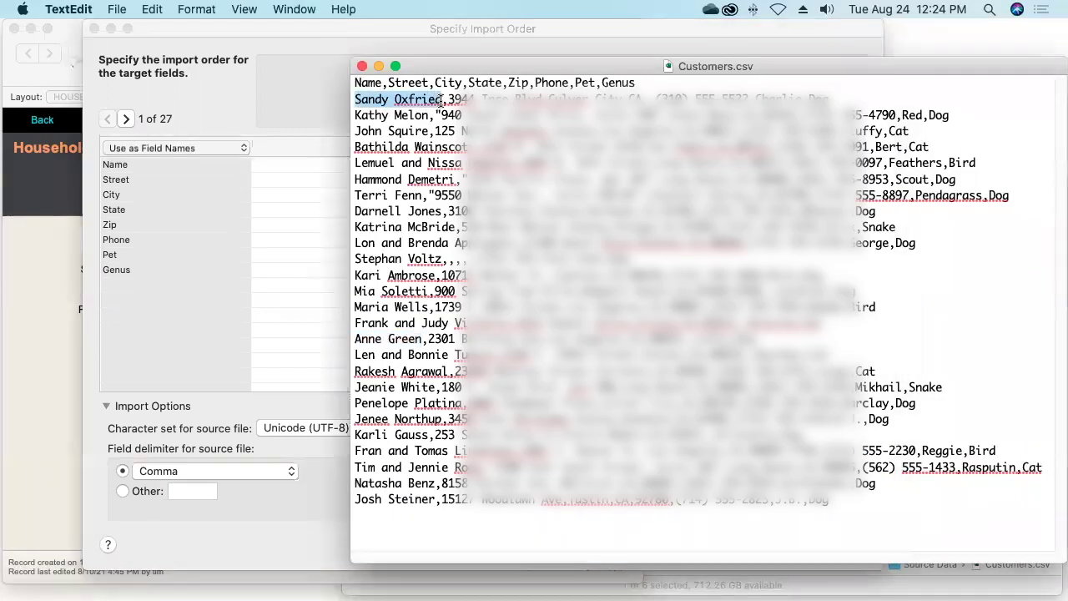
left_click_drag(354, 116, 429, 115)
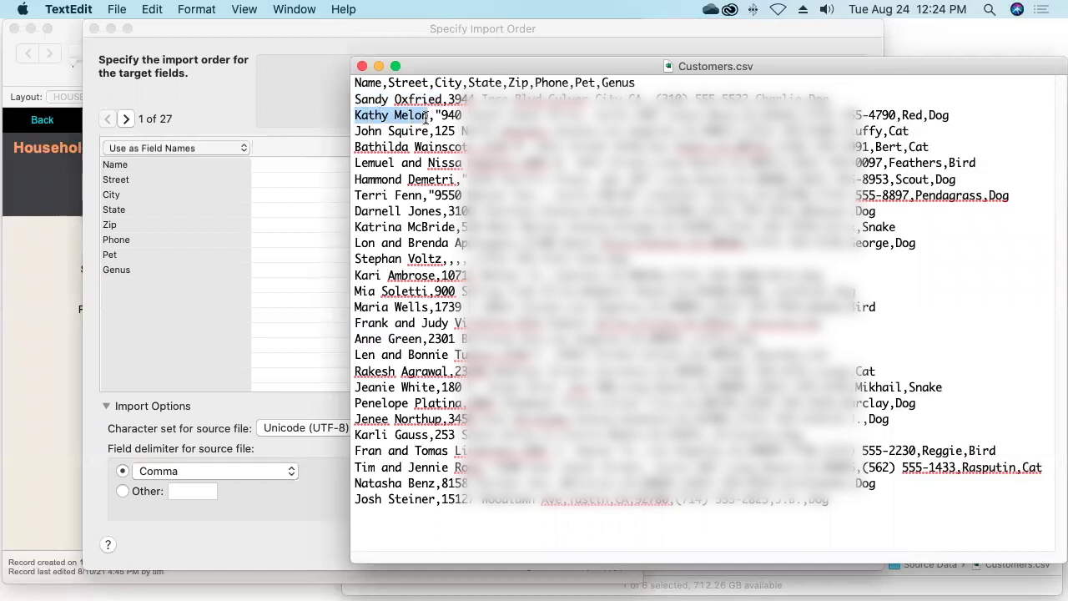
left_click(412, 52)
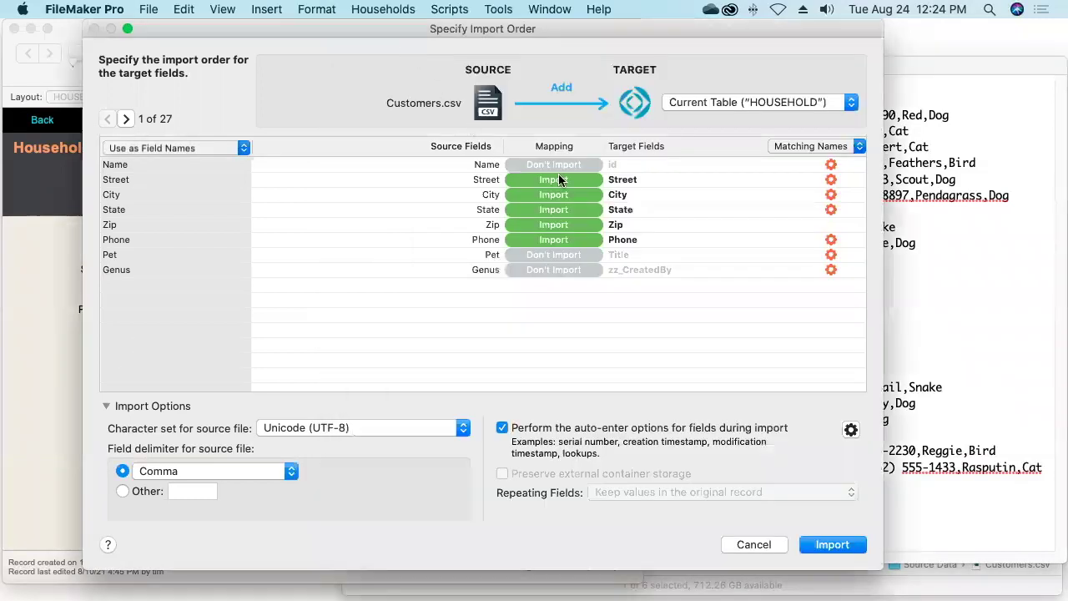
left_click(621, 165)
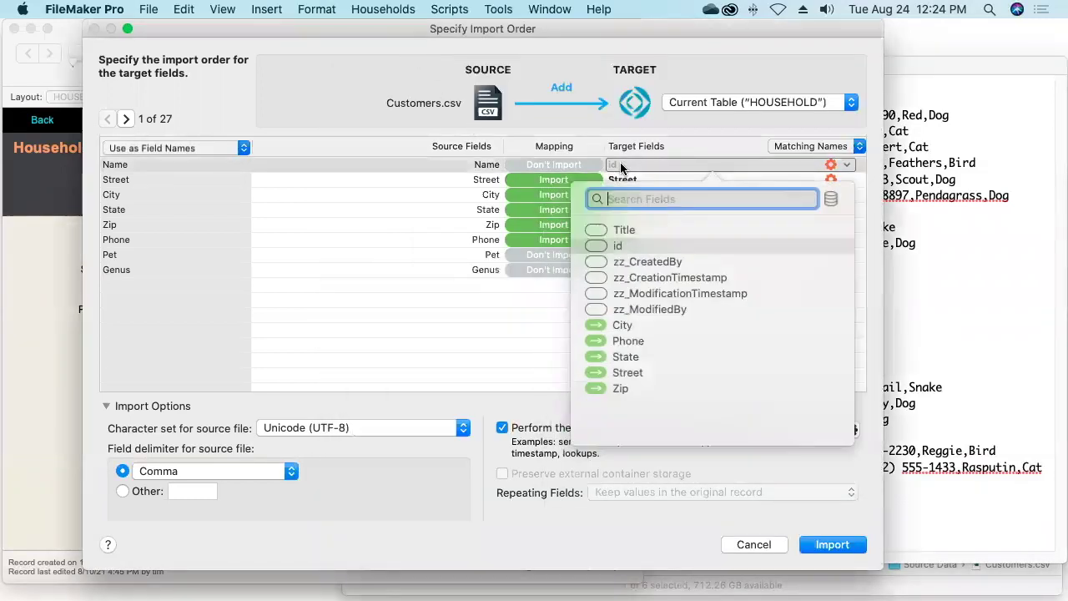
left_click(625, 230)
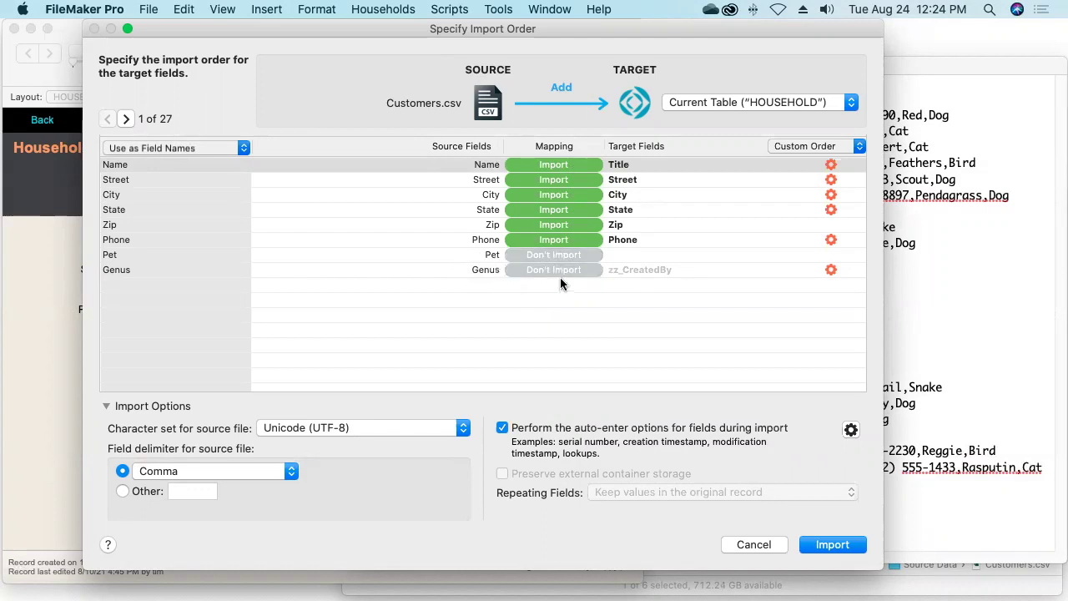
left_click(850, 547)
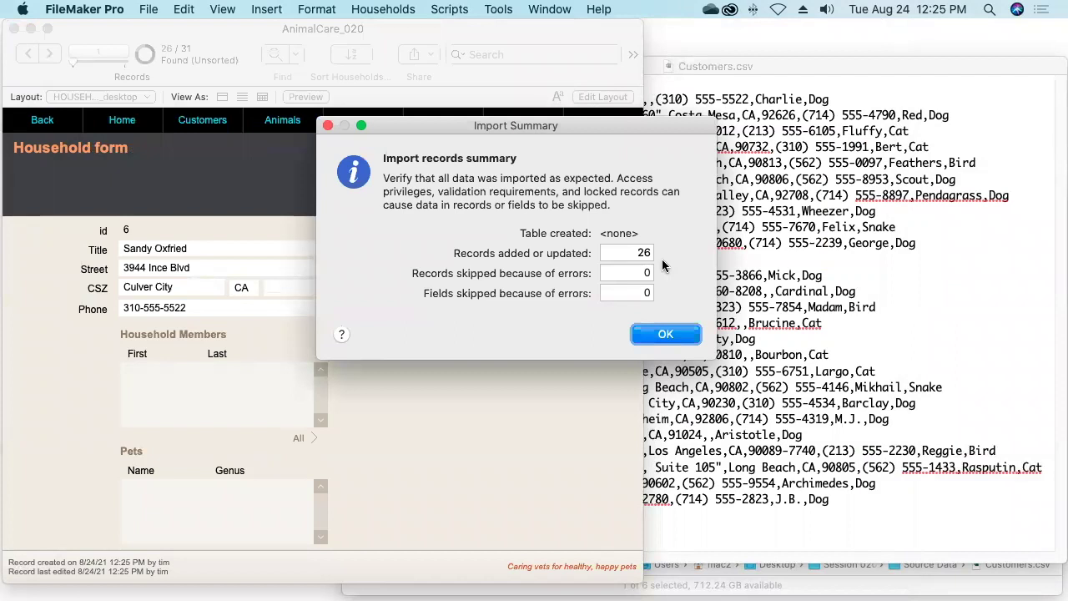
left_click(672, 338)
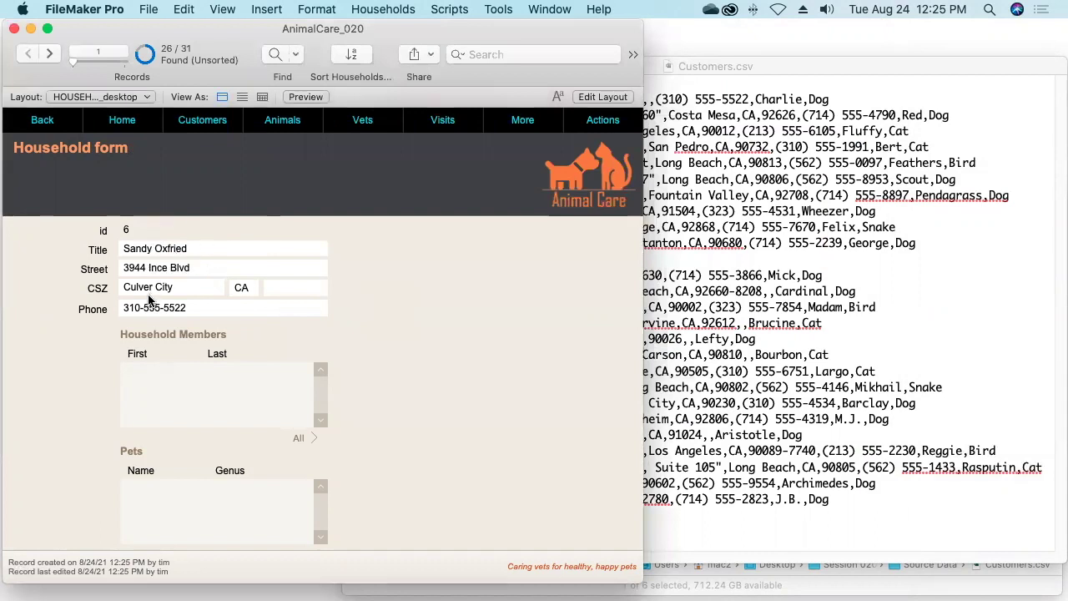
- Try to fill in the missing zip code on the first imported household and commit the record
left_click(290, 287)
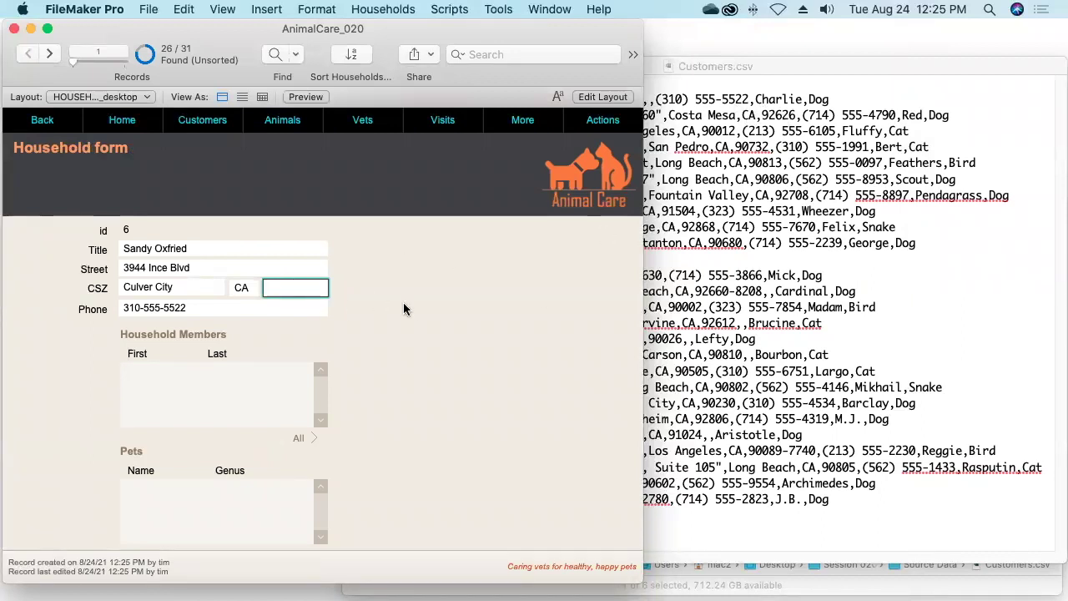
type("90230")
left_click(475, 329)
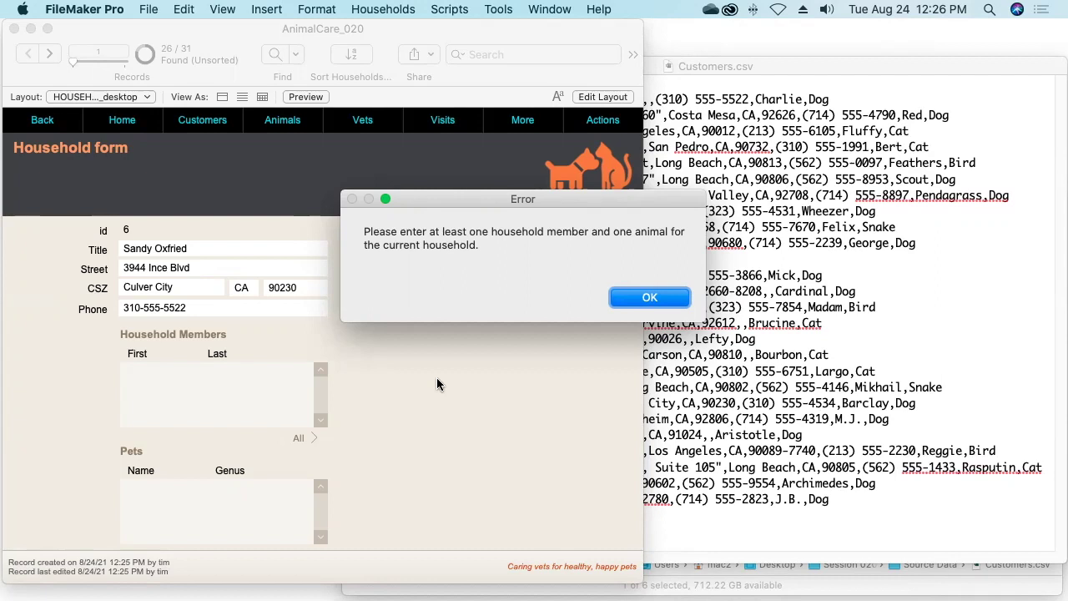
left_click(641, 298)
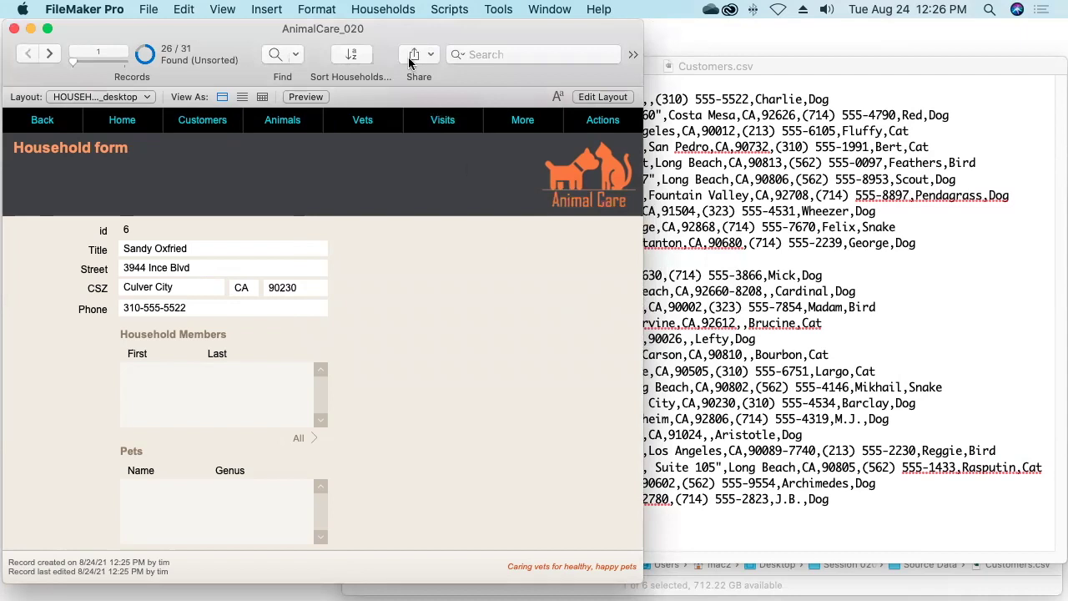
- Revert the uncommitted changes to the household record
left_click(367, 8)
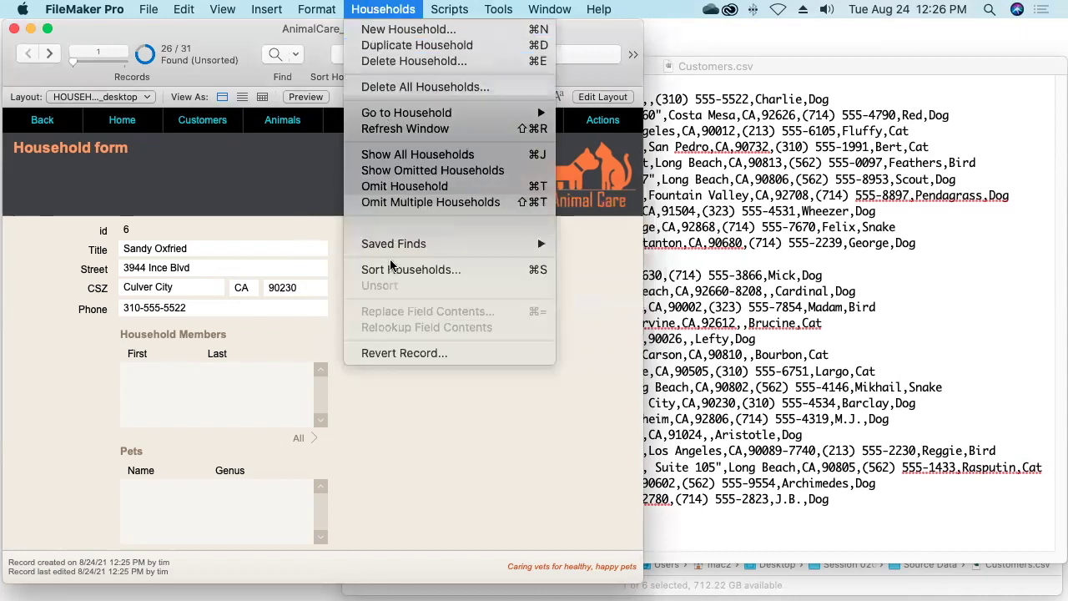
left_click(399, 353)
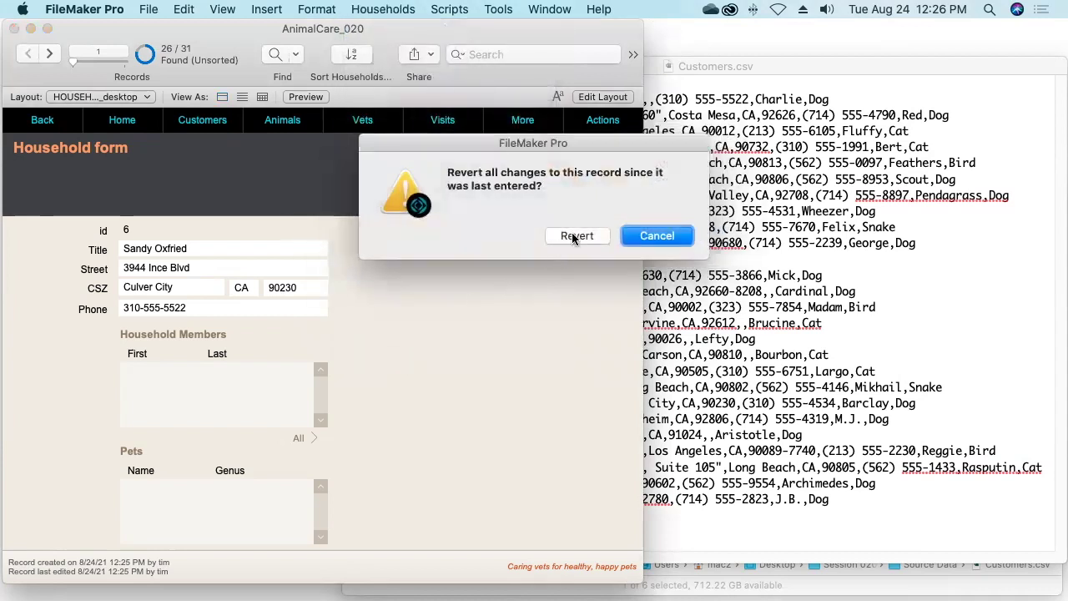
left_click(575, 236)
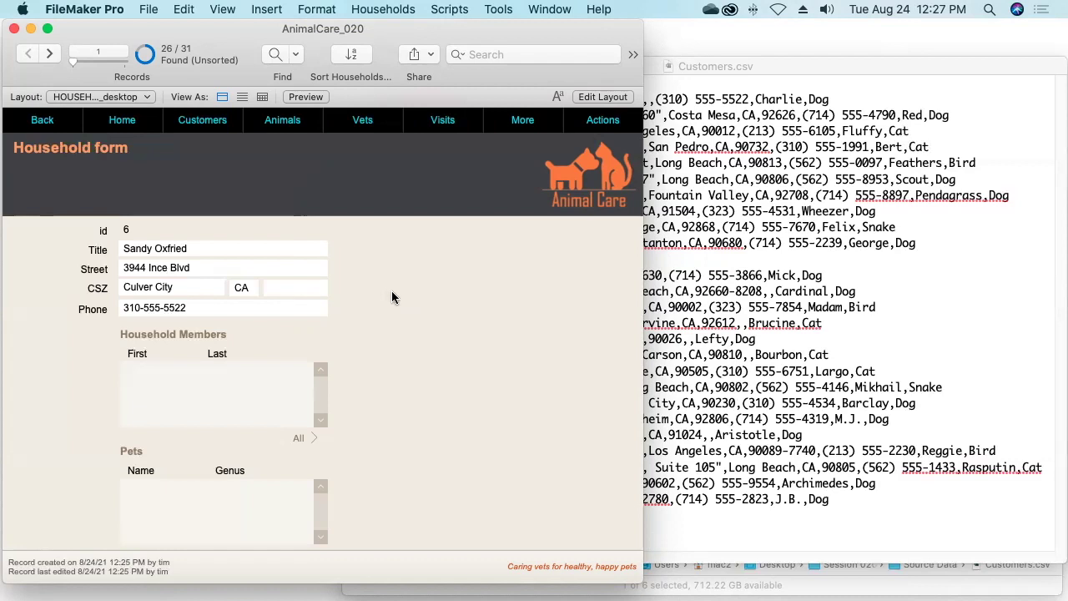
- Open the first customer's form and compare its first and last name fields with the full names in Customers.csv
left_click(202, 120)
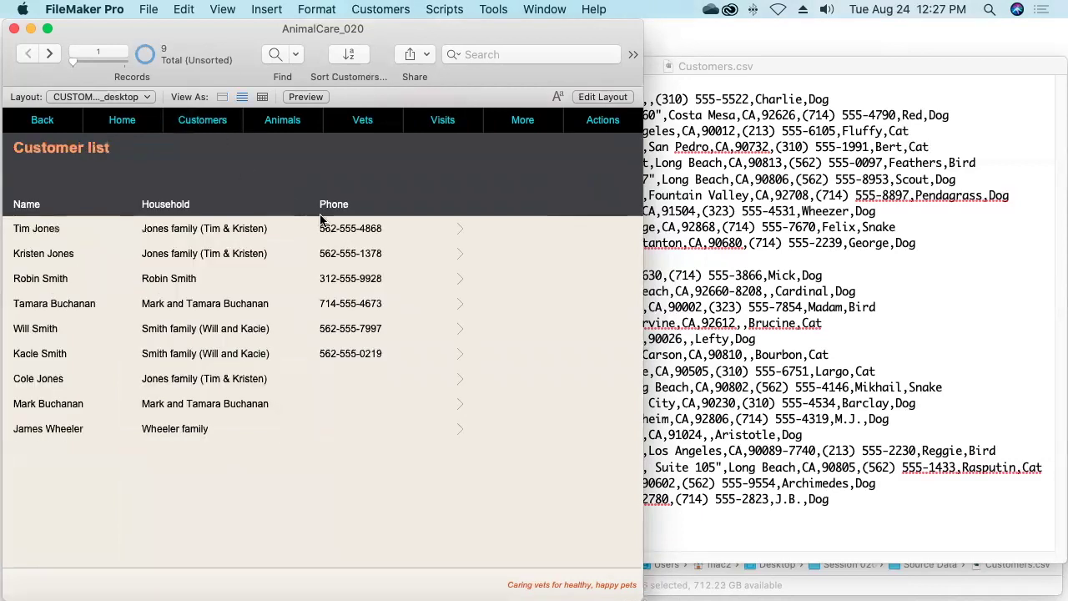
left_click(459, 232)
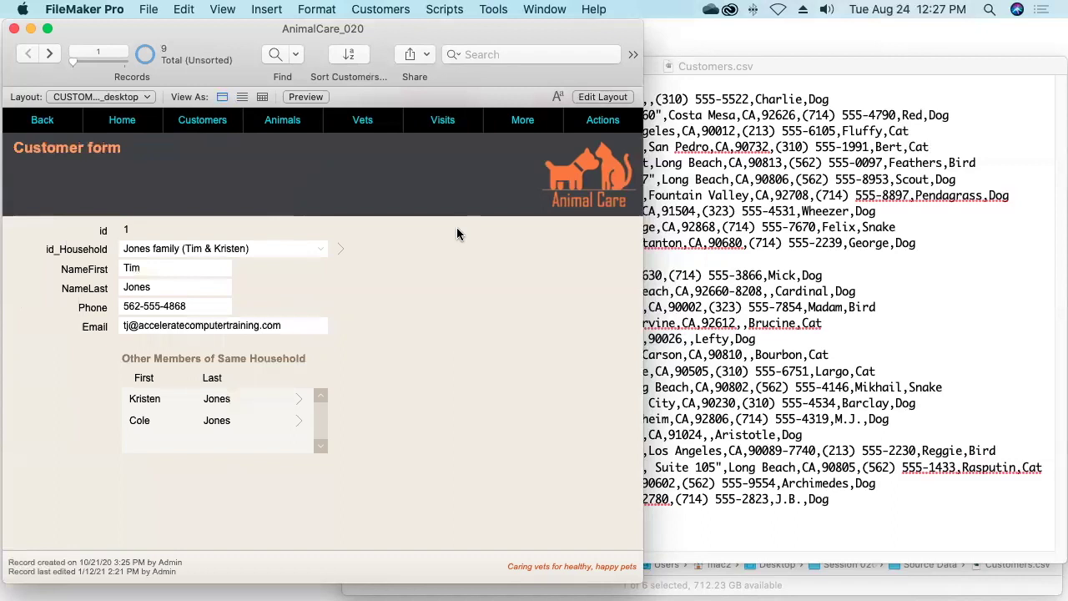
left_click(811, 211)
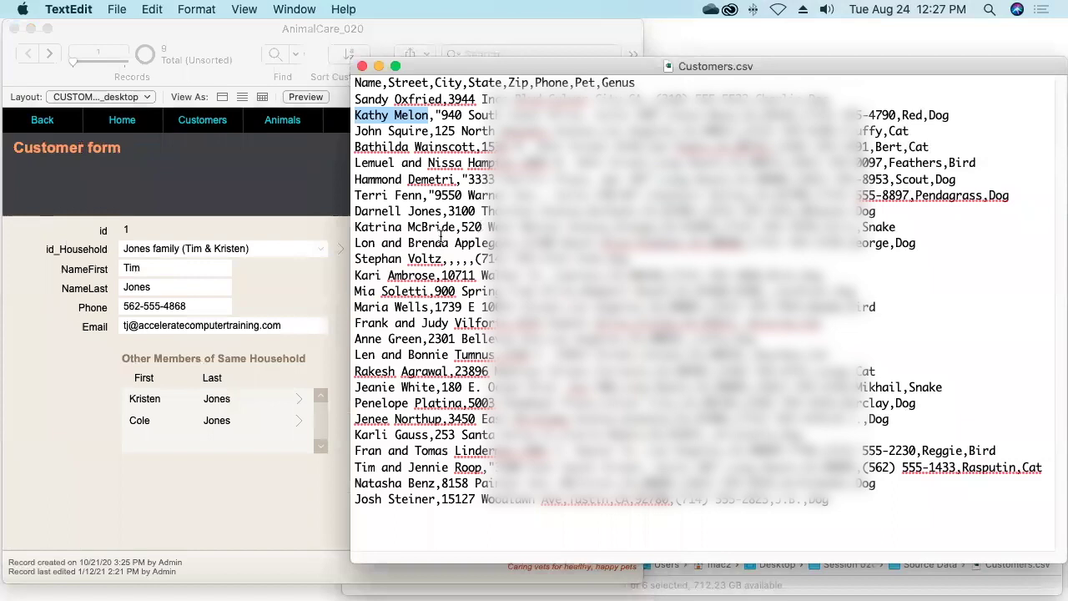
left_click(328, 297)
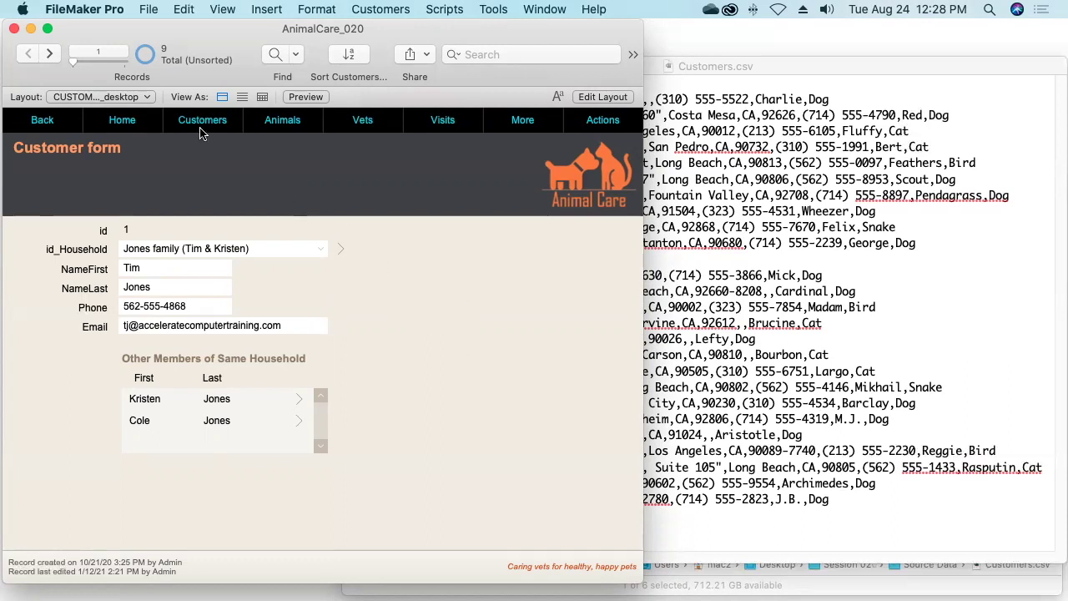
left_click(725, 155)
left_click_drag(354, 115, 430, 131)
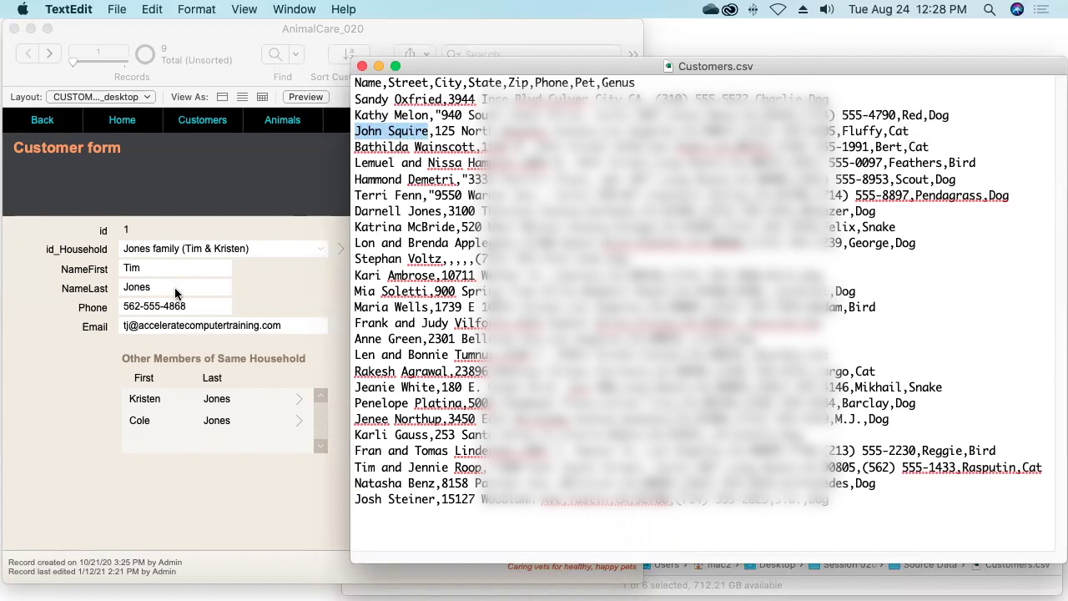
left_click(273, 297)
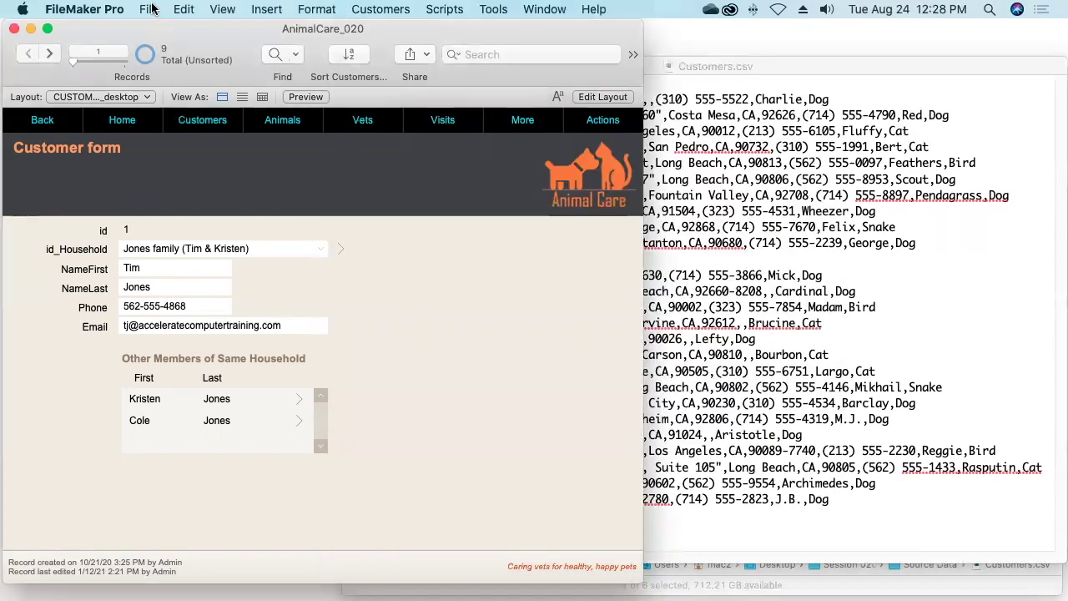
- Open the database field definitions for the CUSTOMER table
left_click(149, 10)
mouse_move(180, 146)
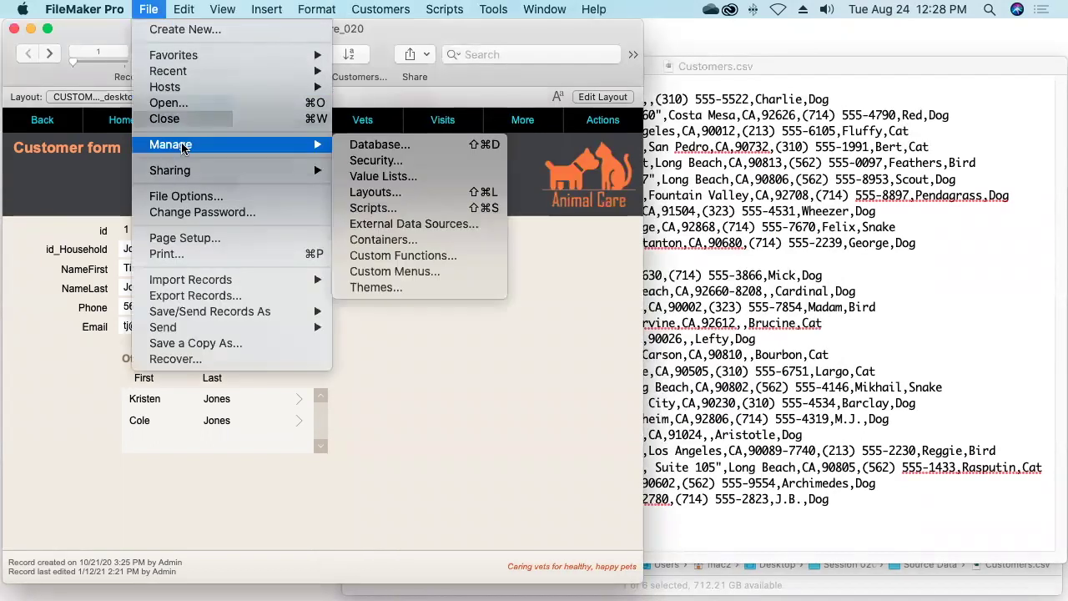
left_click(373, 147)
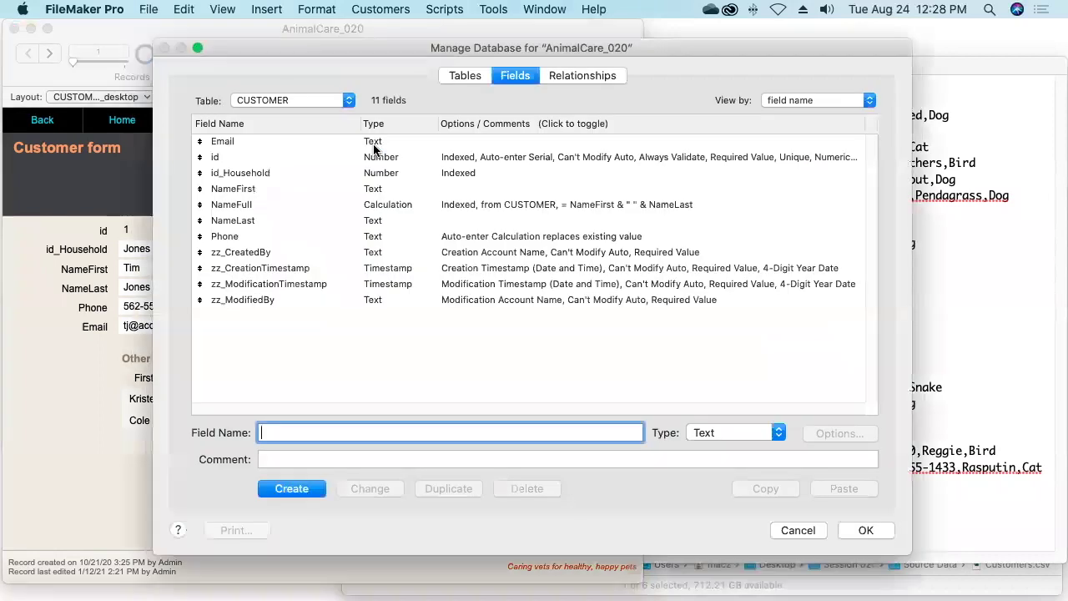
- Add a text field named tempHouseholdTitle to the CUSTOMER table and save the database definition
type("tempHouseholdTItle")
key("BackSpace")
key("BackSpace")
key("BackSpace")
key("BackSpace")
type("itle")
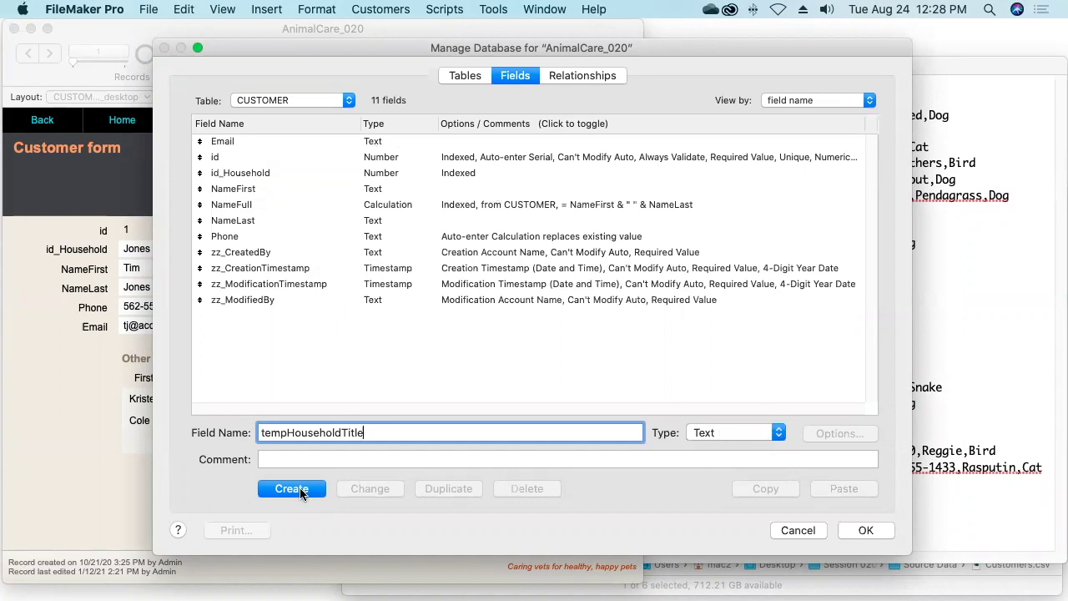
left_click(292, 489)
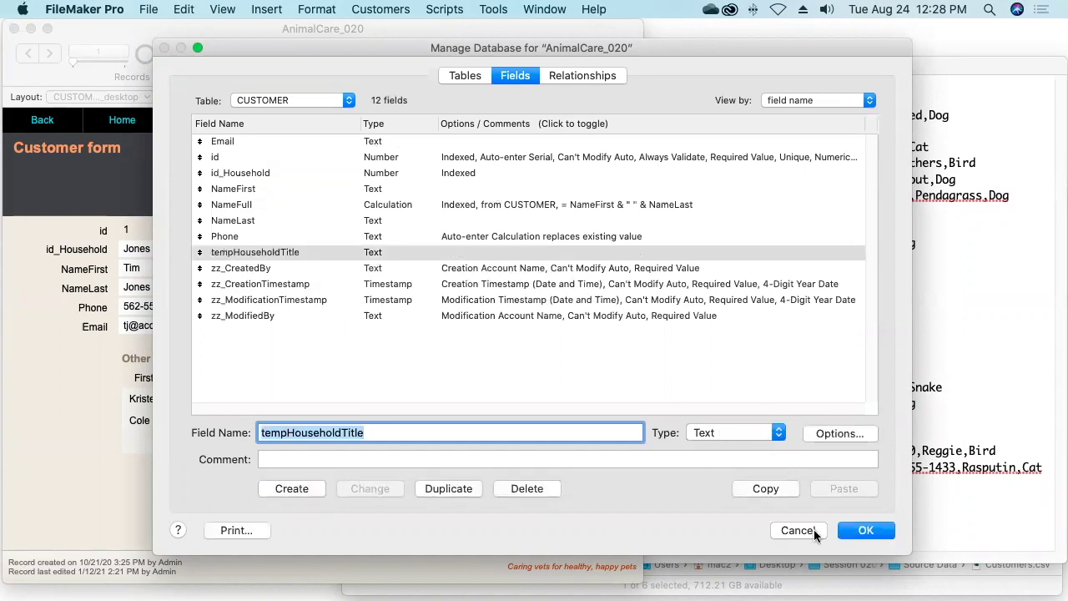
left_click(865, 525)
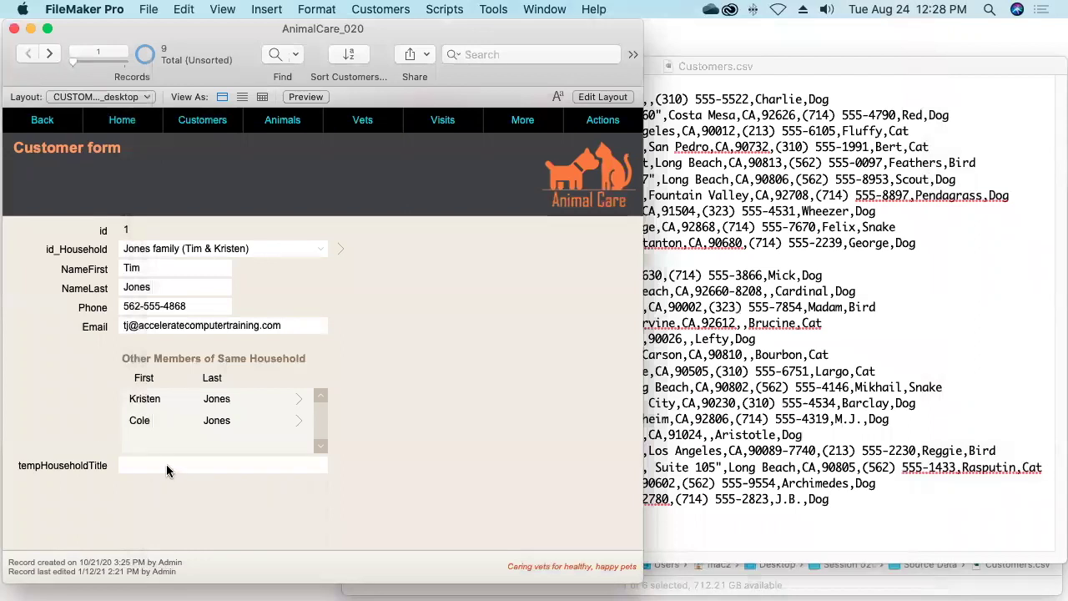
- Start a file import of Customers.csv from the Source Data folder into the CUSTOMER table
left_click(150, 10)
mouse_move(185, 281)
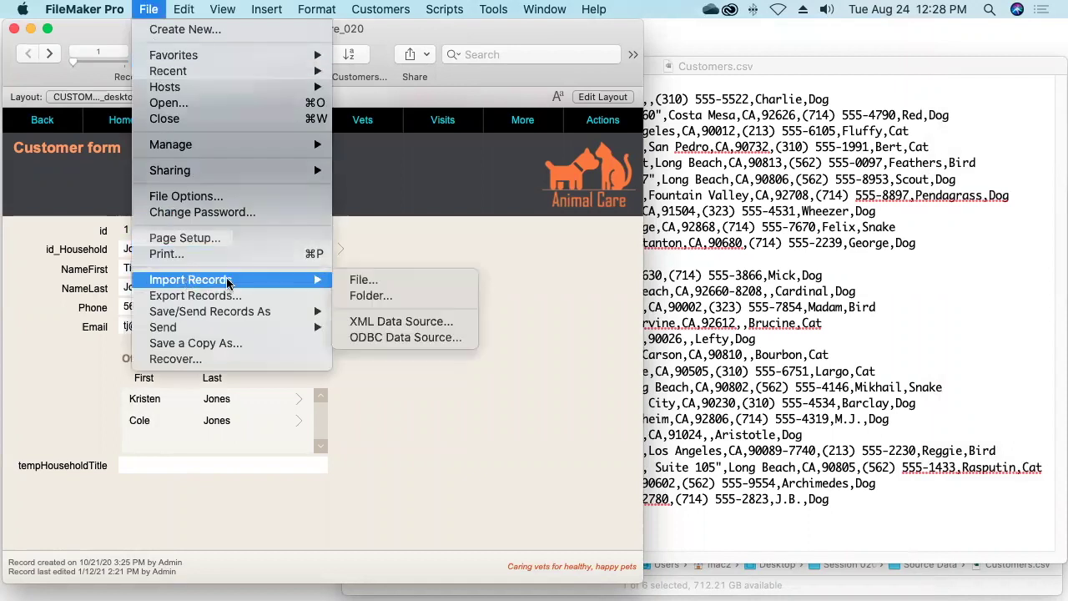
left_click(371, 280)
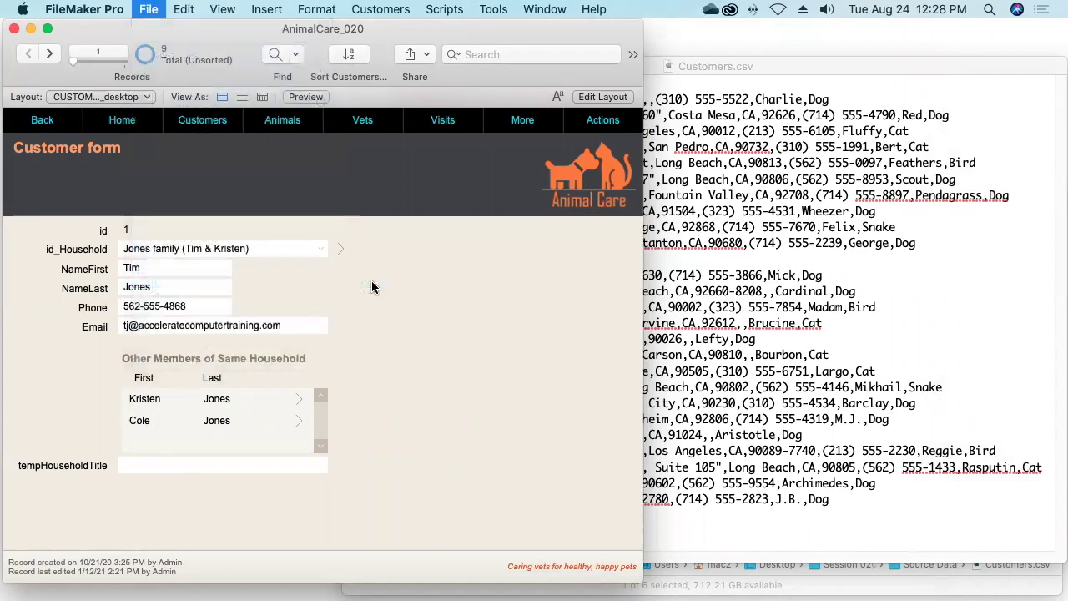
left_click(401, 158)
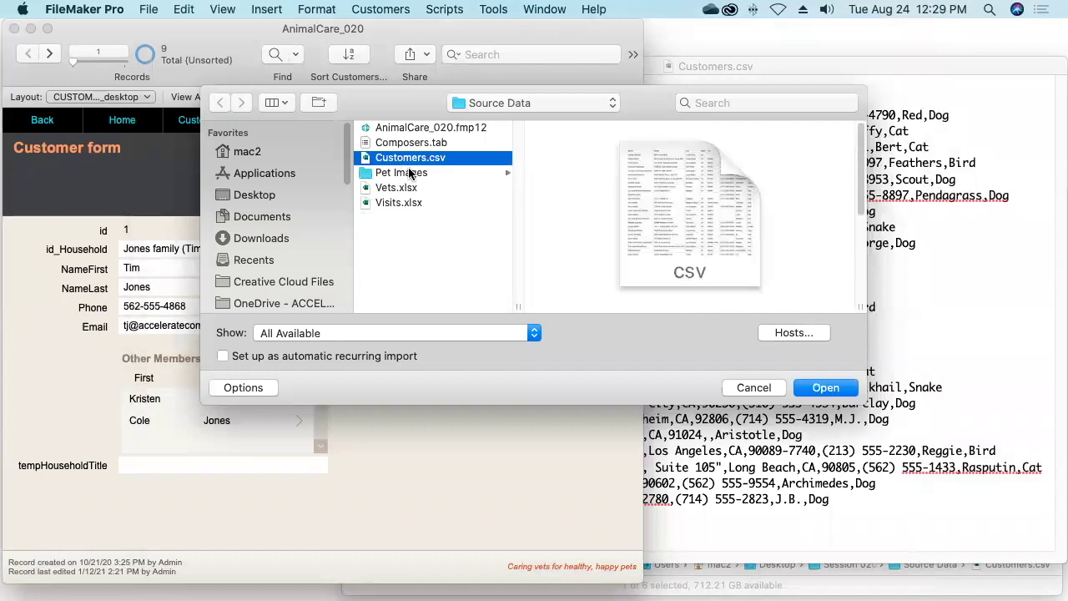
left_click(824, 388)
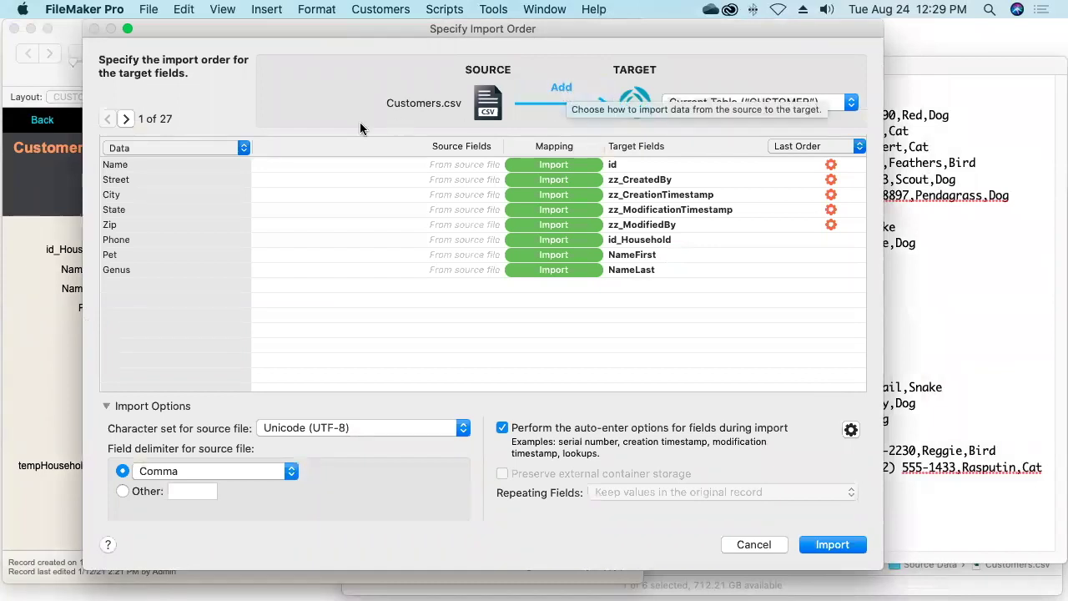
- Use the first row of the source as field names and map Name to the target field tempHouseholdTitle
left_click(161, 148)
left_click(158, 135)
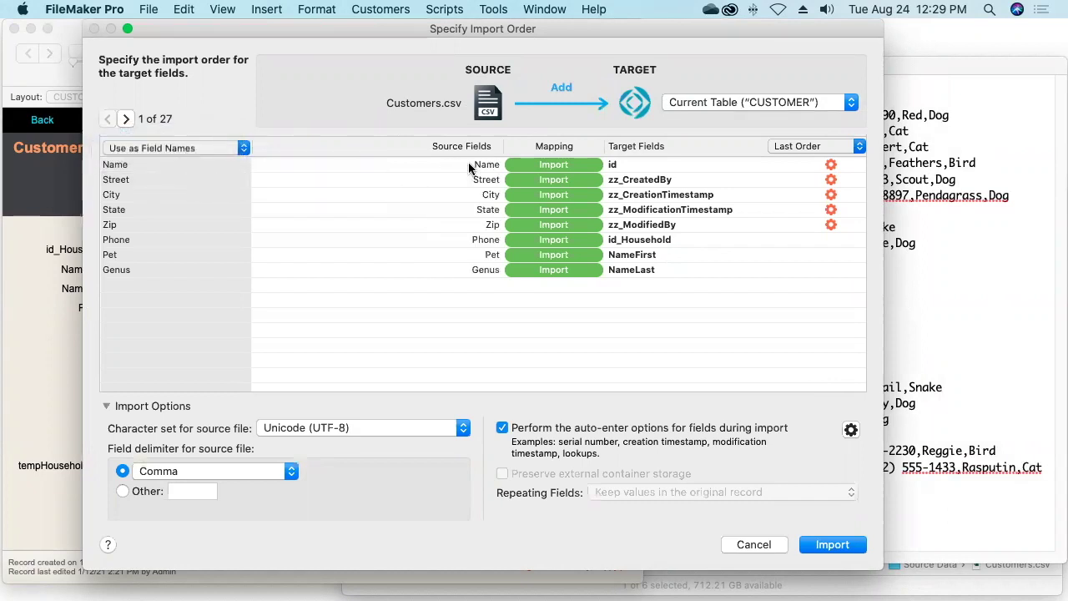
left_click(660, 164)
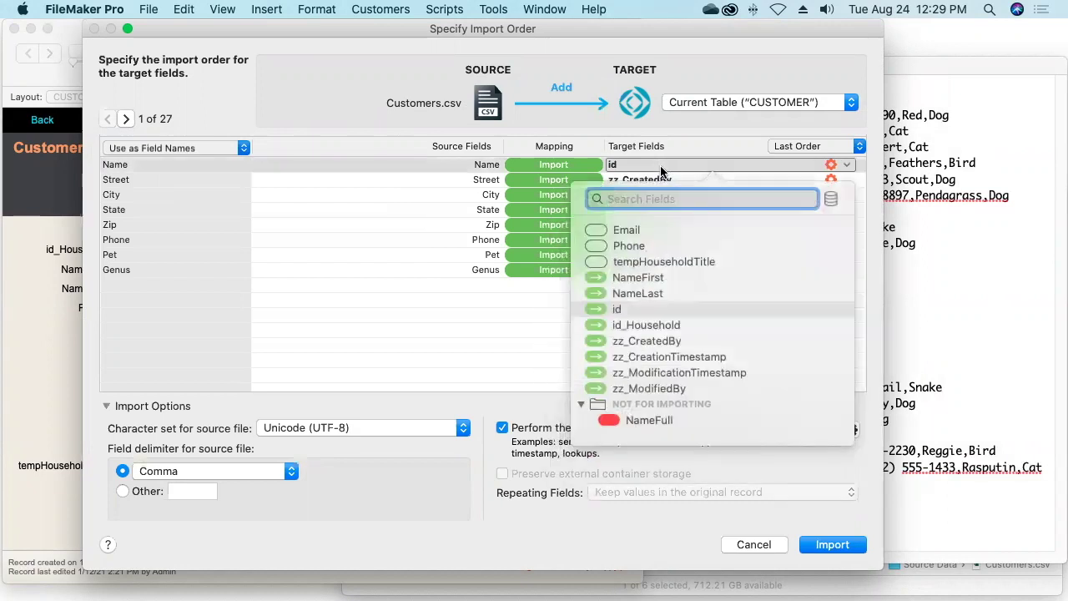
left_click(659, 262)
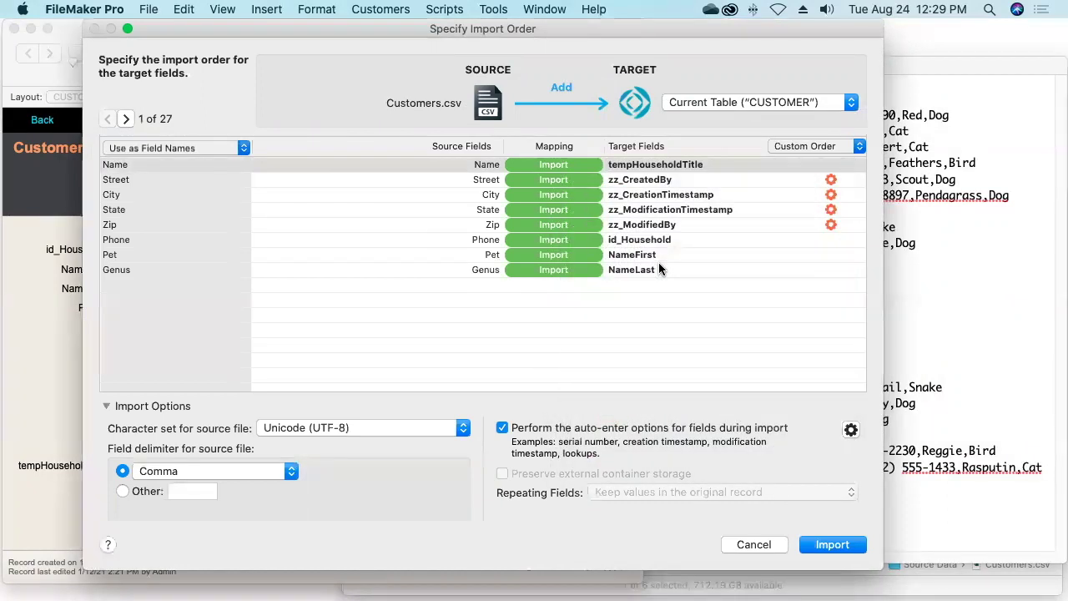
- Exclude the source fields Street through Genus from the import, then import the records and dismiss the summary
left_click(471, 178)
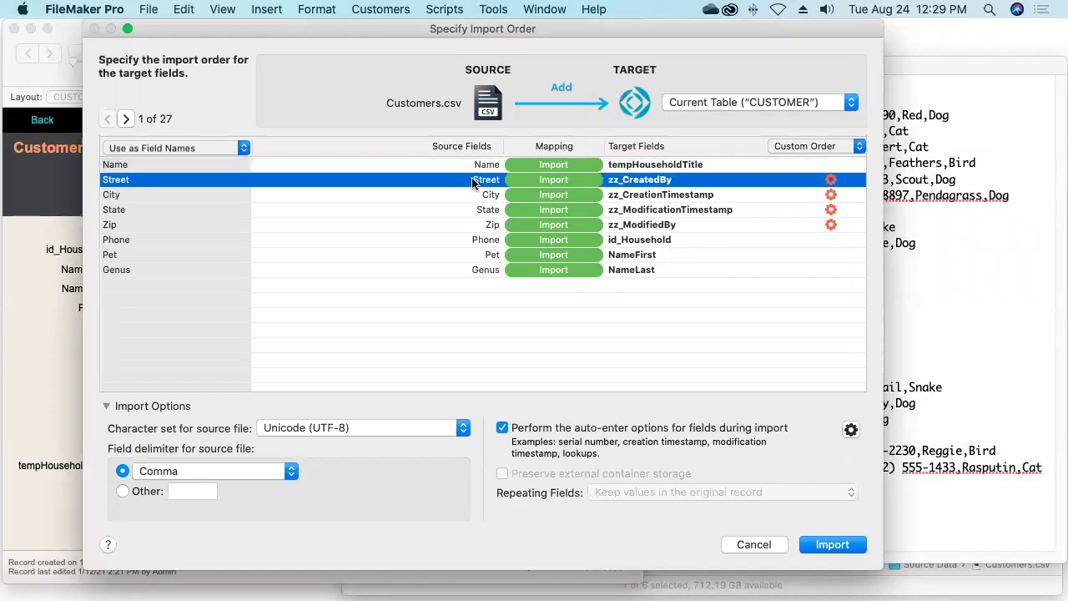
left_click(466, 270, "shift")
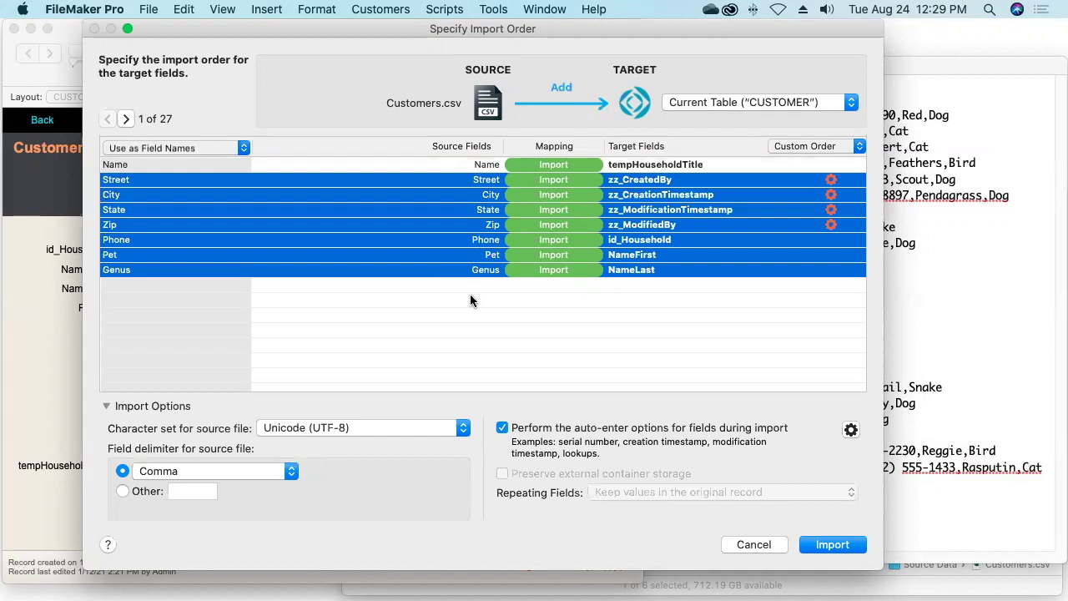
left_click(558, 211)
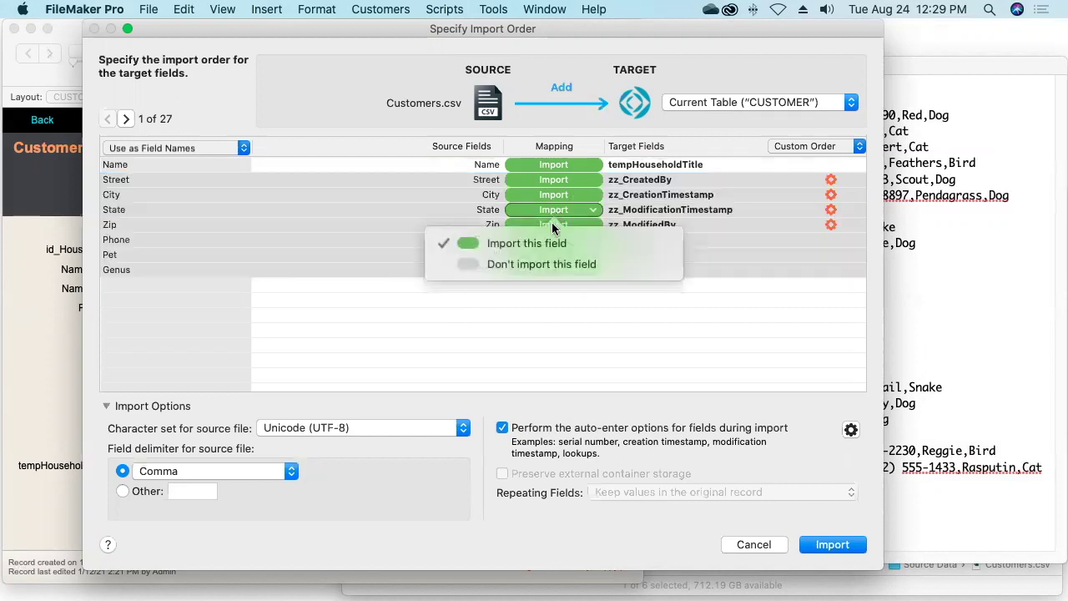
left_click(537, 265)
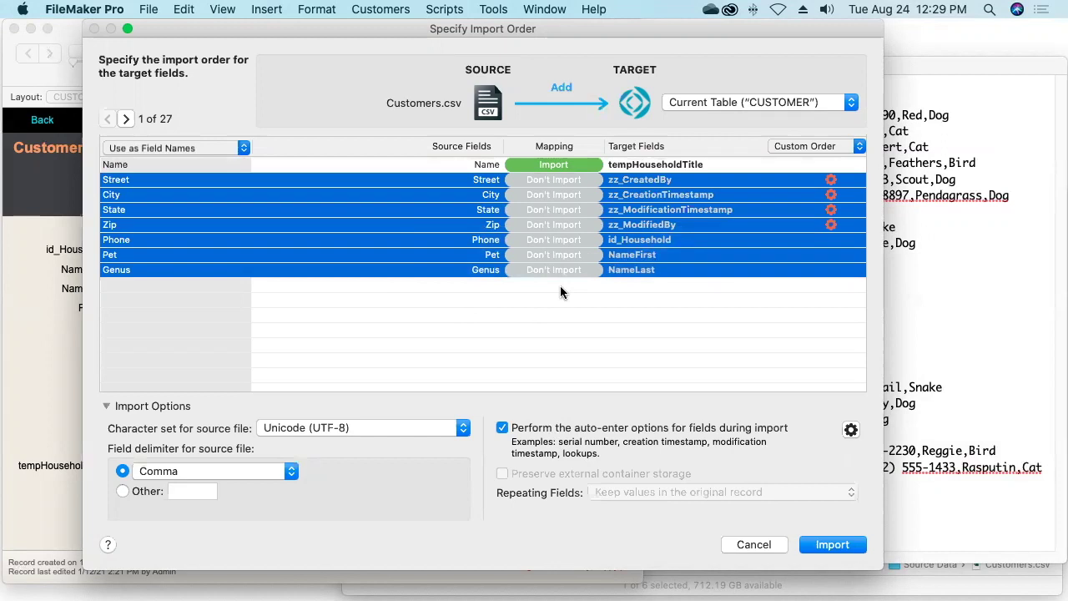
left_click(832, 544)
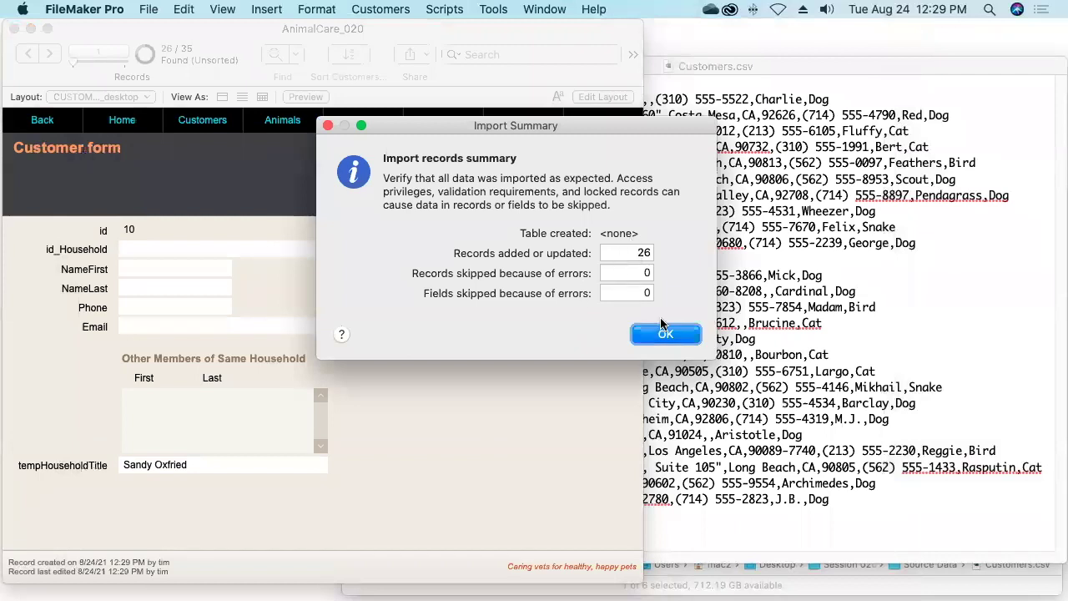
left_click(666, 334)
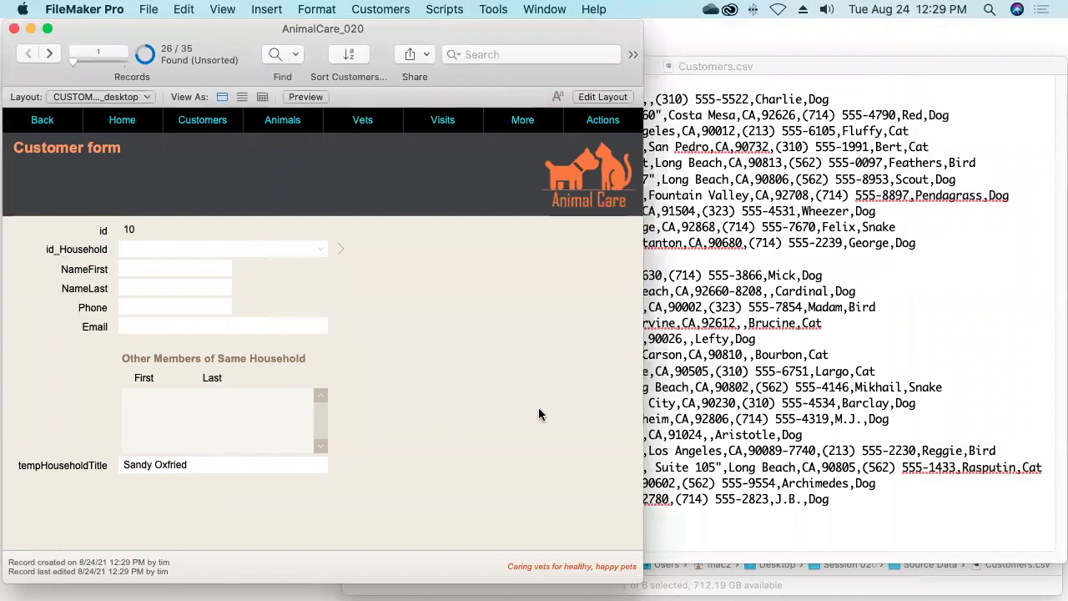
- Check the names in Customers.csv and browse the imported customers up to the fifth record
left_click(723, 195)
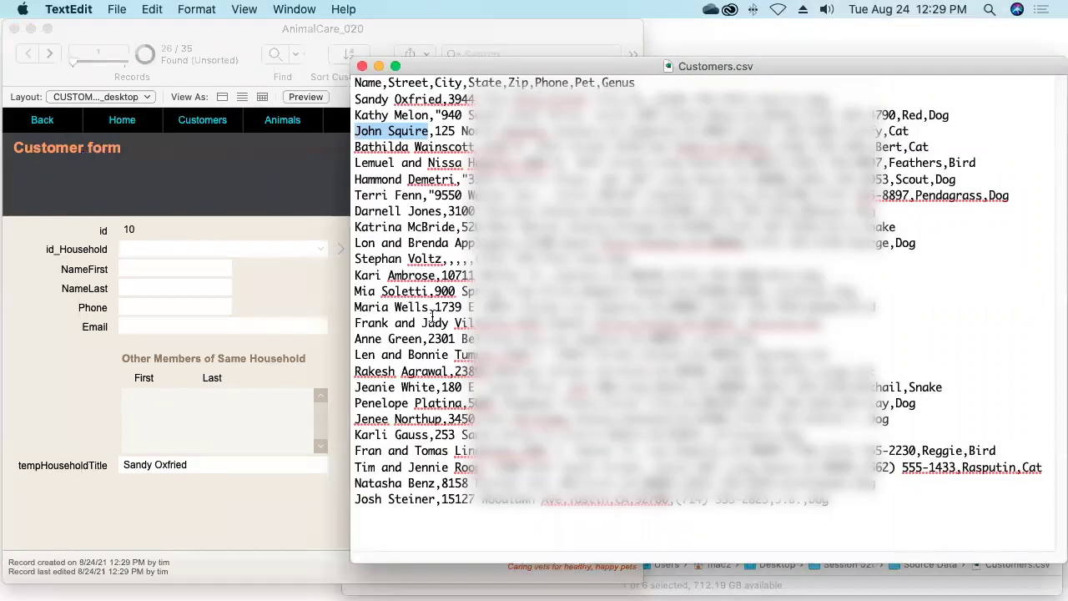
left_click(298, 383)
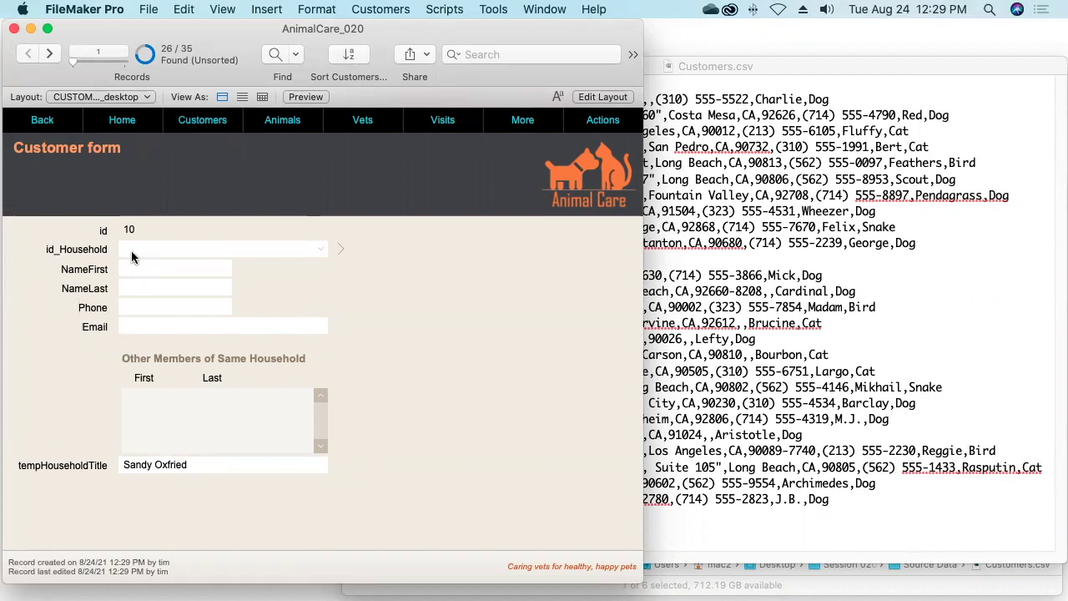
left_click(50, 55)
left_click(50, 55)
left_click(50, 55)
left_click(50, 55)
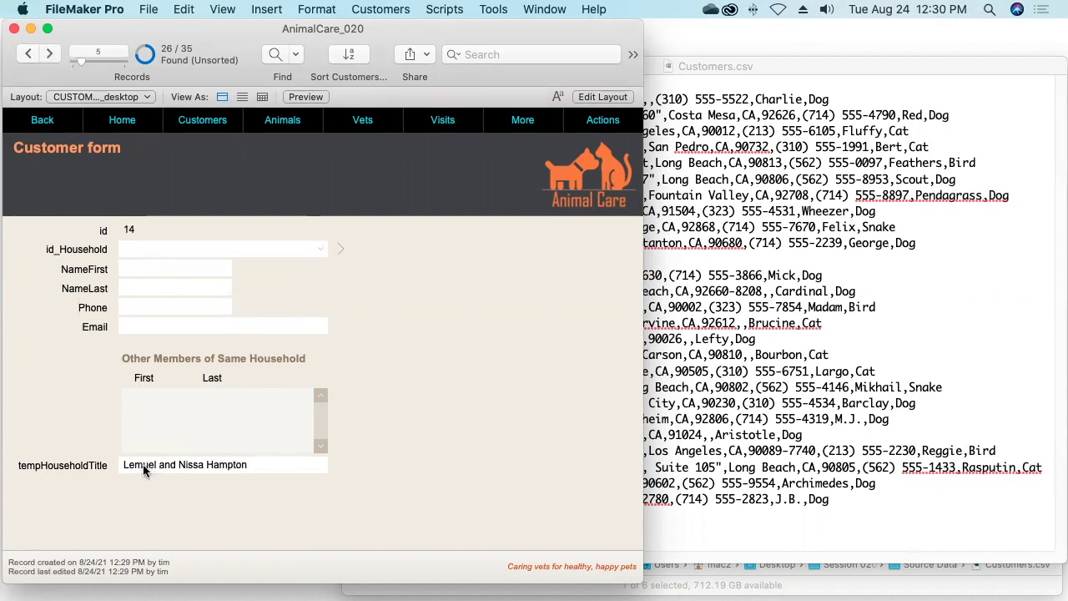
- Start a calculated replacement of the NameFirst field contents and insert the LeftWords function
left_click(137, 268)
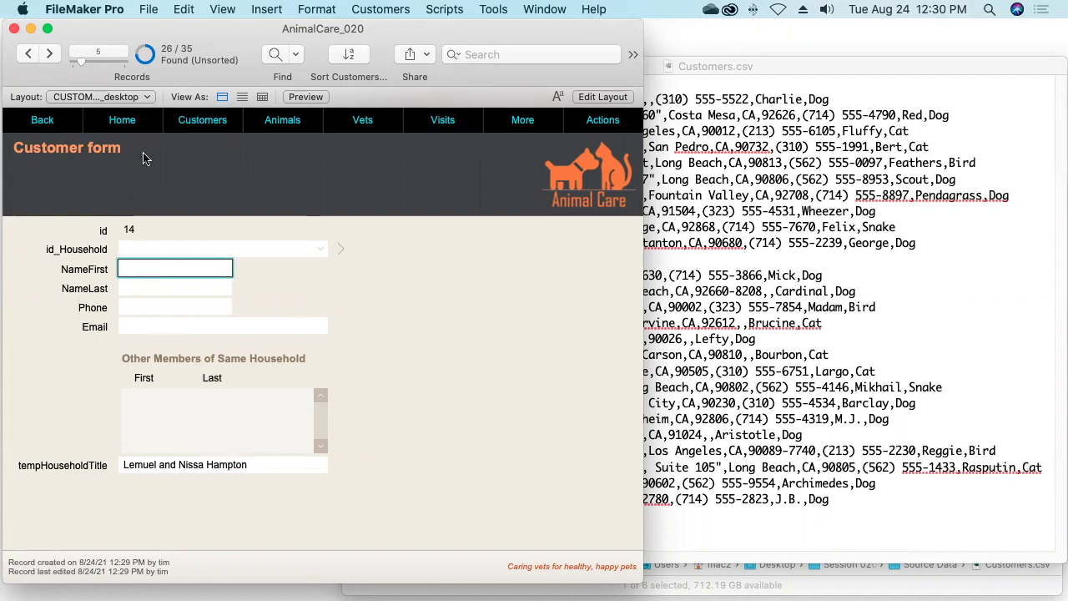
left_click(390, 8)
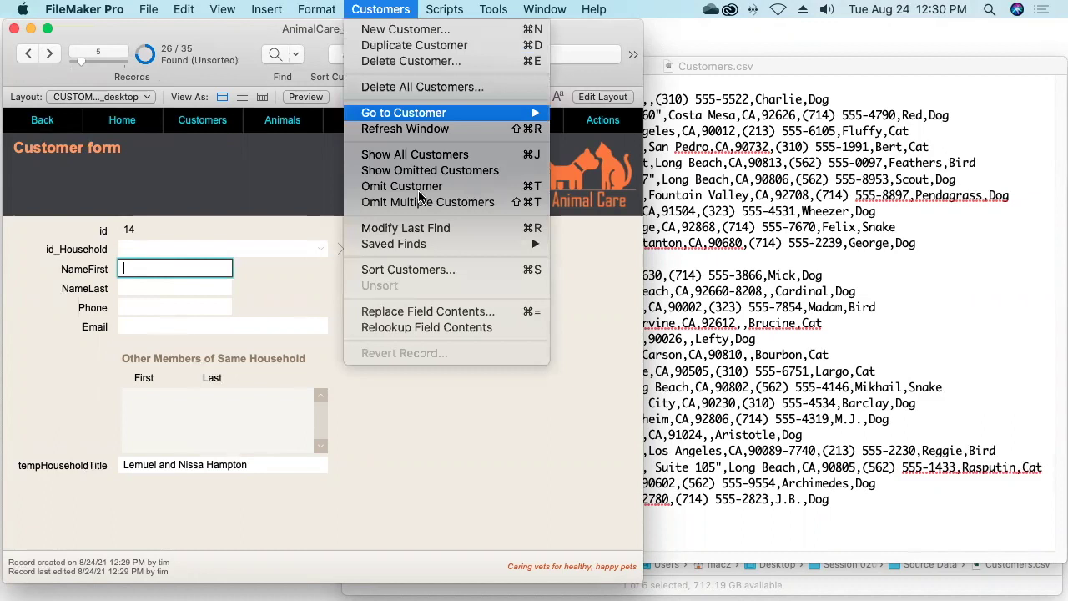
left_click(442, 313)
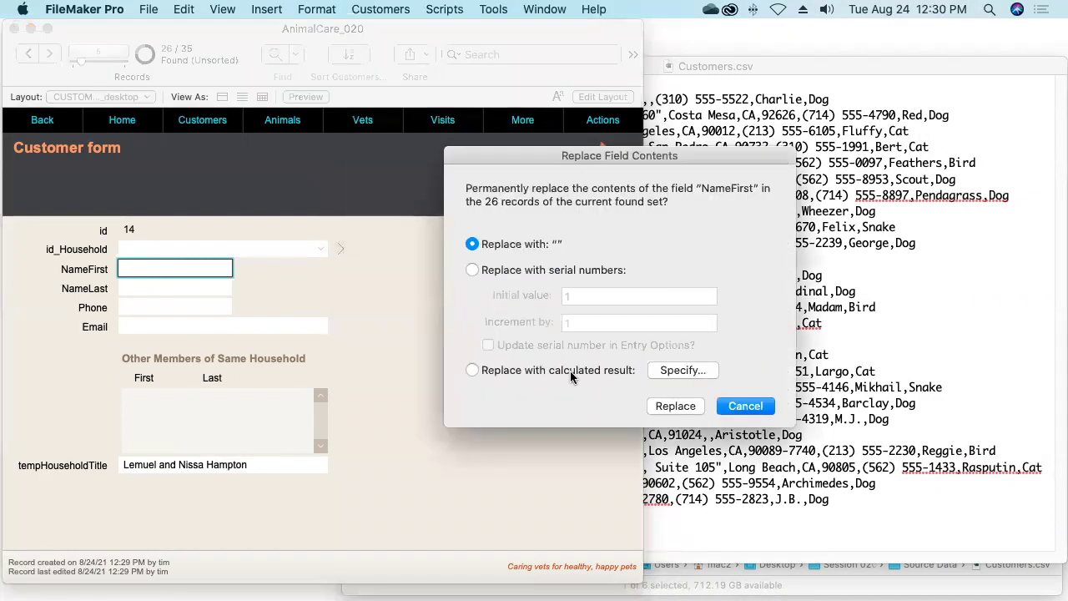
left_click(693, 374)
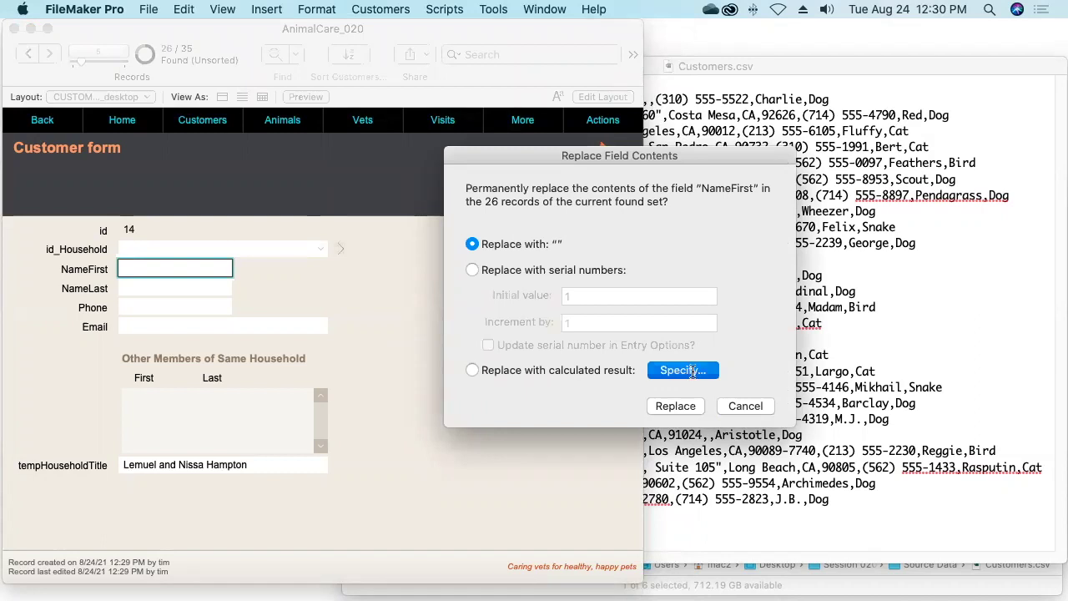
type("leftw")
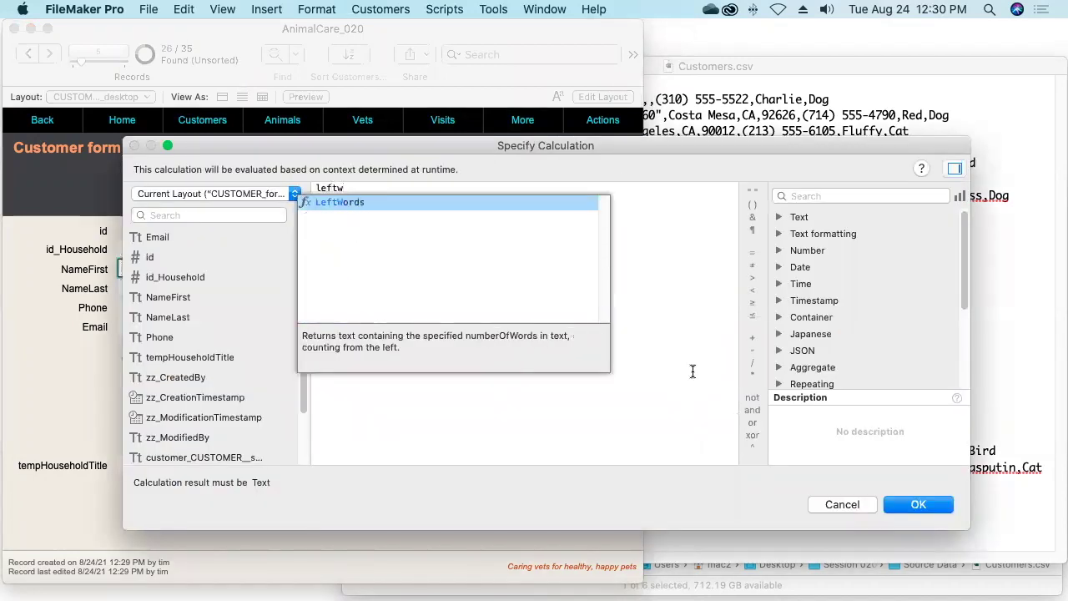
key("Return")
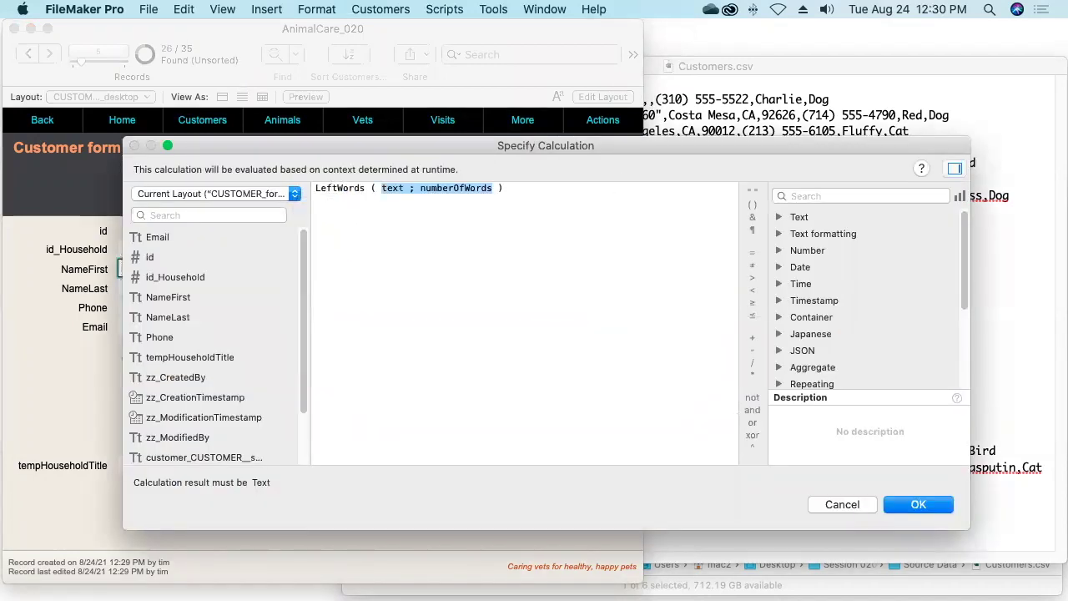
- Complete the calculation as LeftWords ( tempHouseholdTitle ; 1 ) and replace NameFirst in all found records
double_click(457, 187)
type("1")
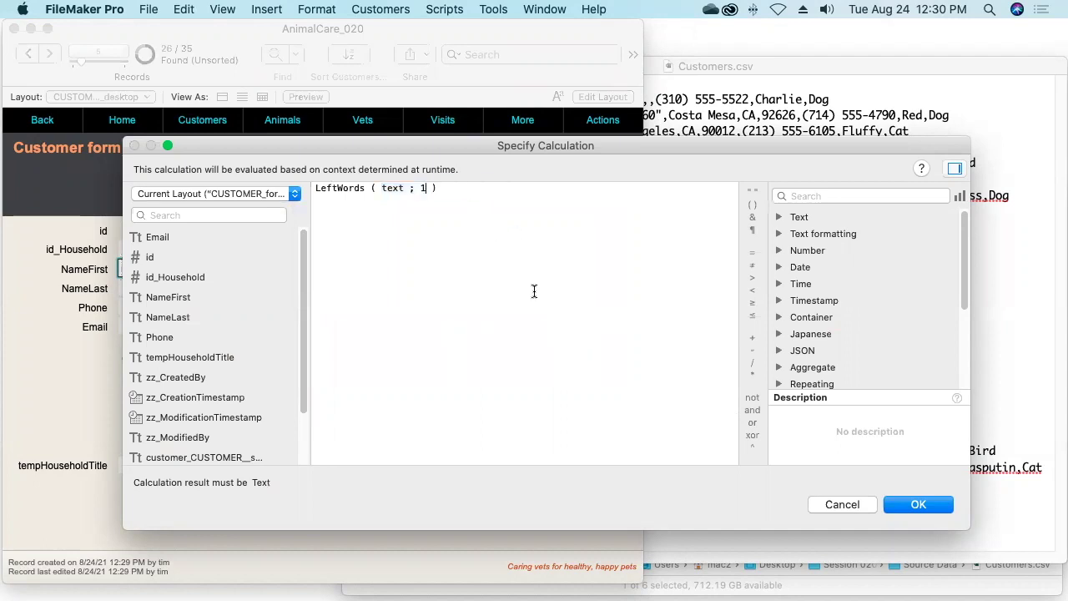
double_click(394, 188)
double_click(177, 359)
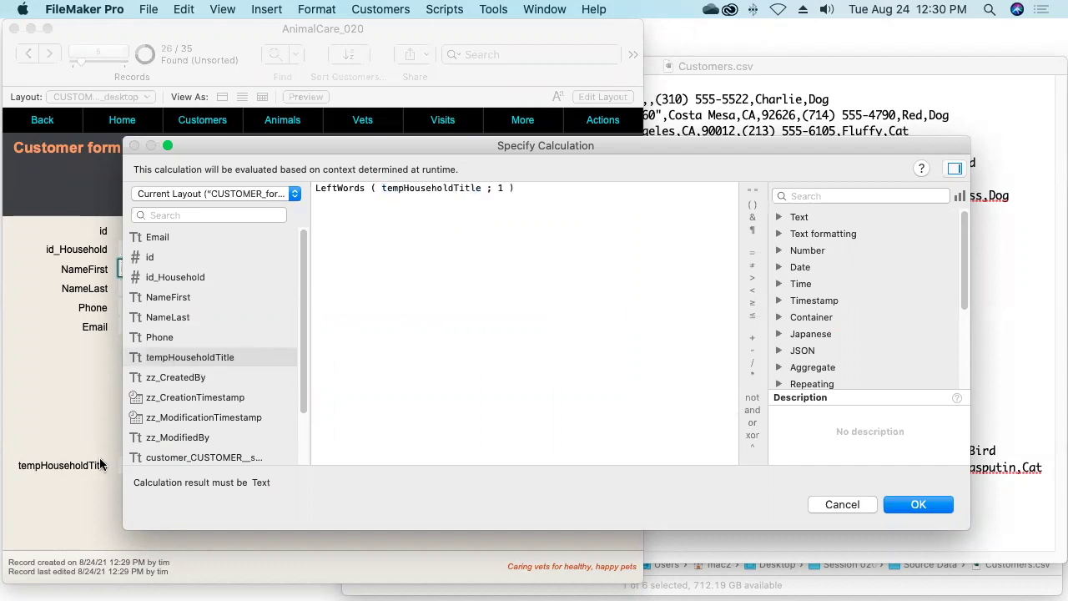
left_click_drag(123, 392, 267, 381)
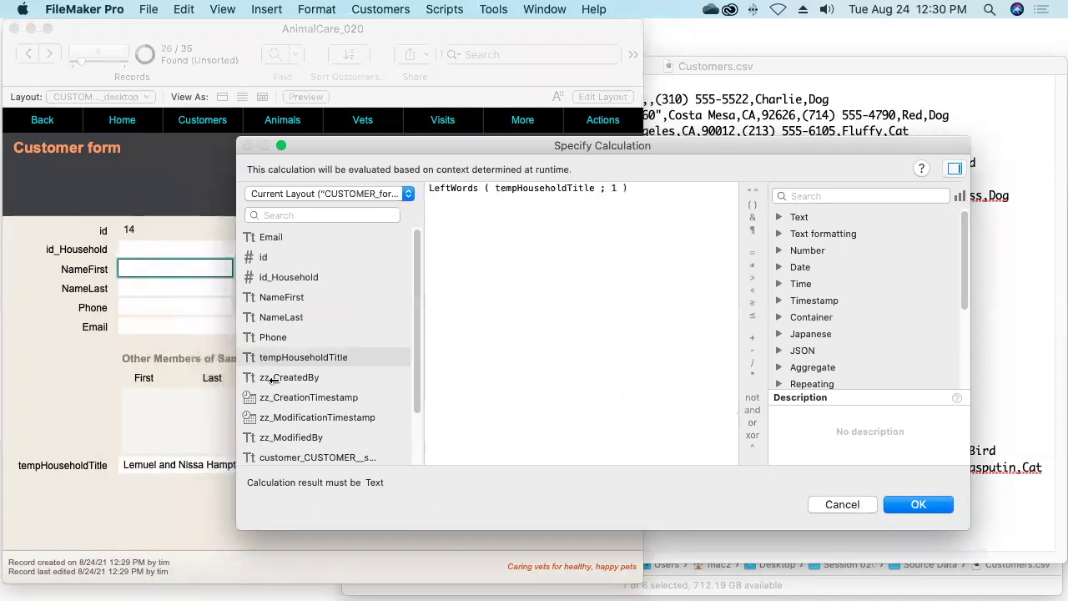
left_click(923, 504)
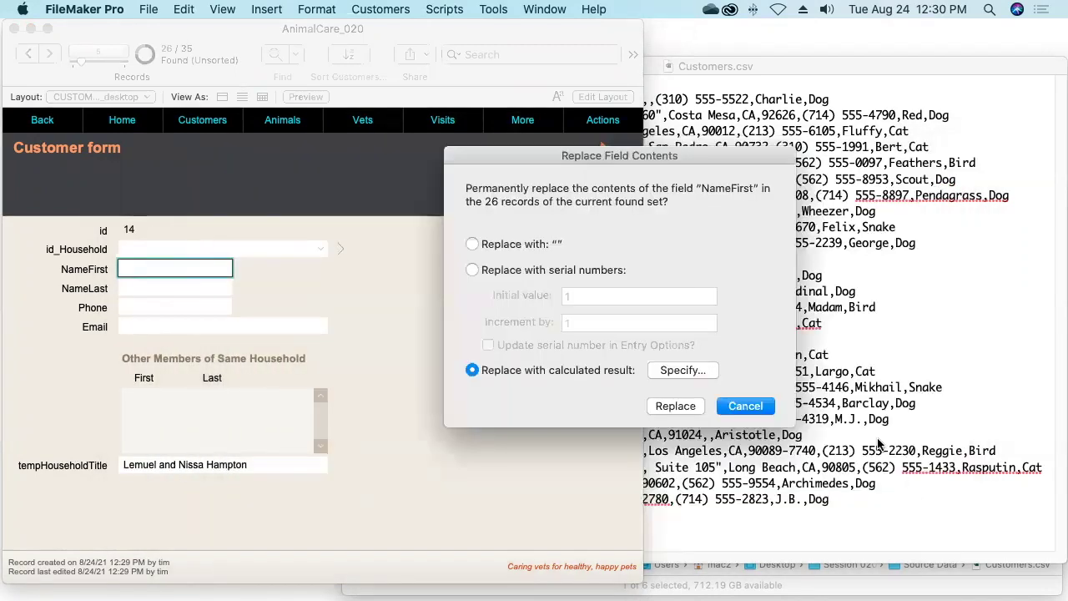
left_click(671, 404)
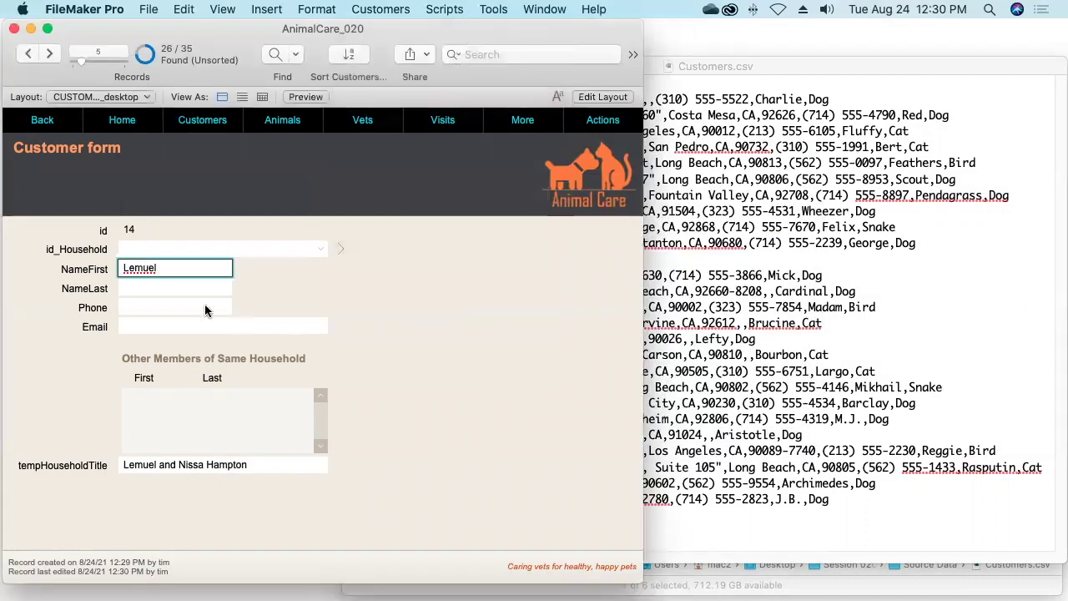
- Browse forward five customer records to check the filled-in first names against tempHouseholdTitle
left_click(48, 55)
left_click(48, 56)
left_click(48, 55)
left_click(48, 55)
left_click(48, 55)
- Start a calculated replacement of the NameLast field contents and insert the RightWords function
left_click(152, 288)
left_click(379, 8)
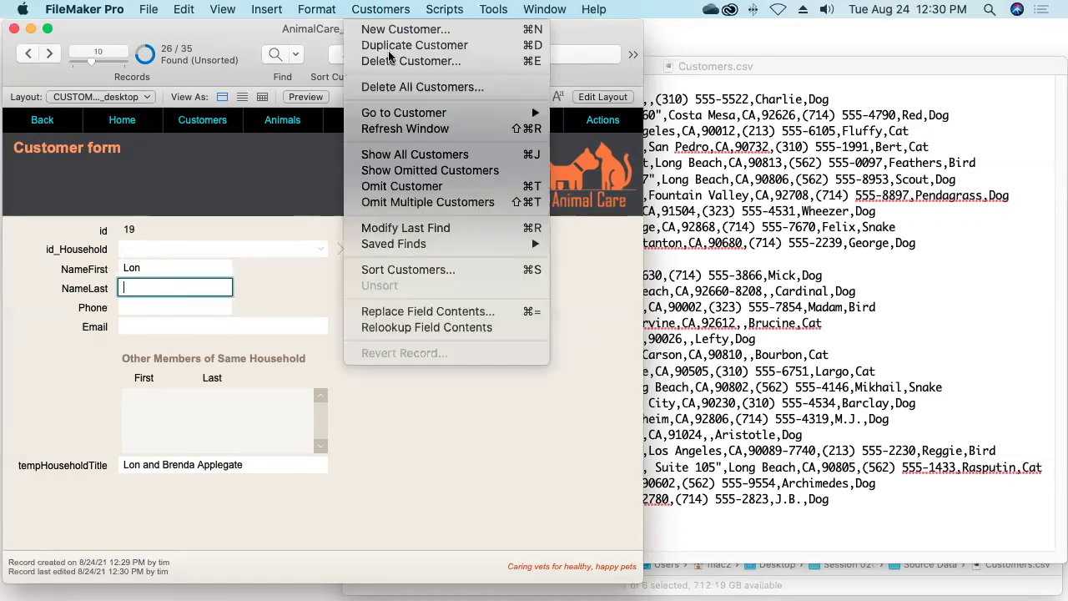
left_click(410, 311)
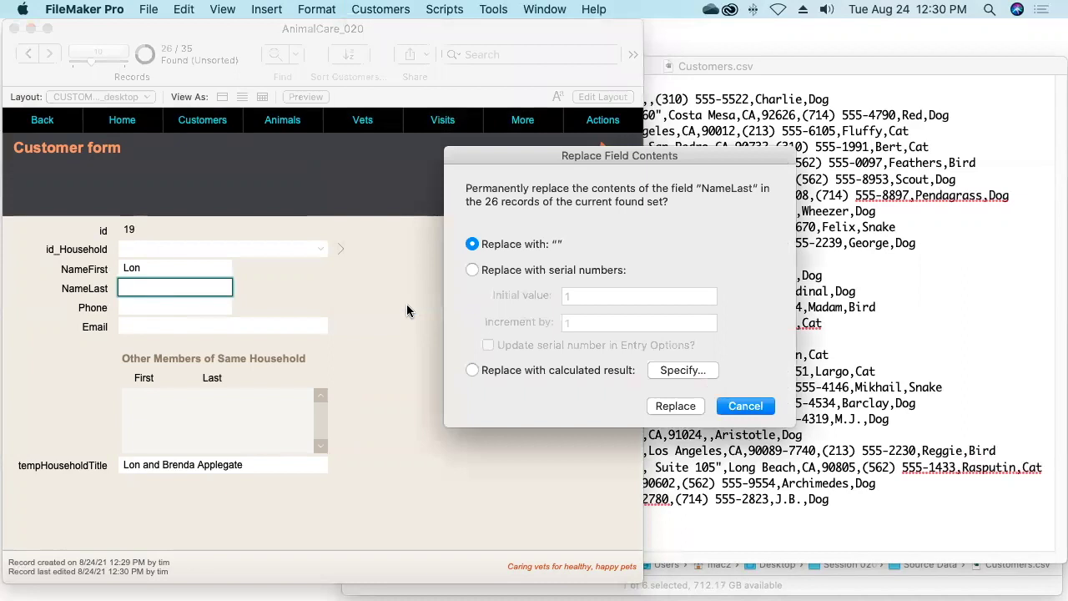
left_click(688, 373)
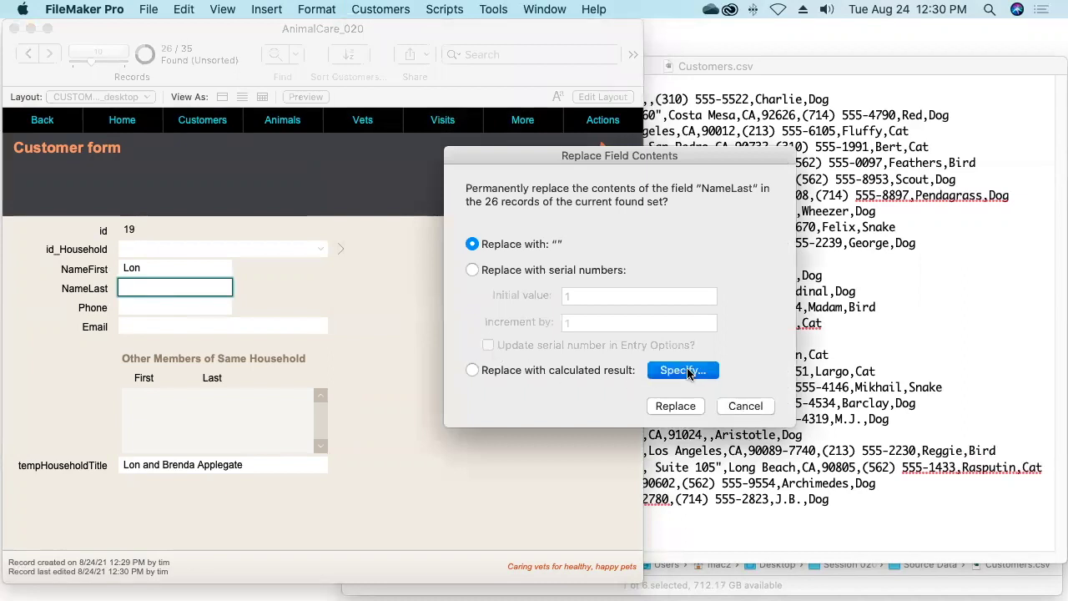
type("rightw")
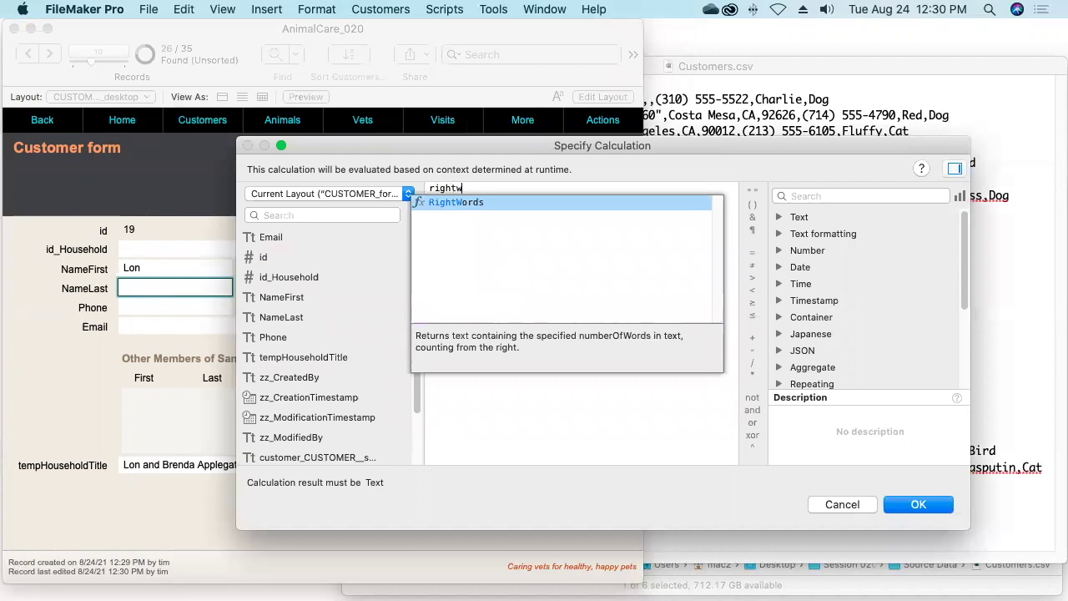
key("Return")
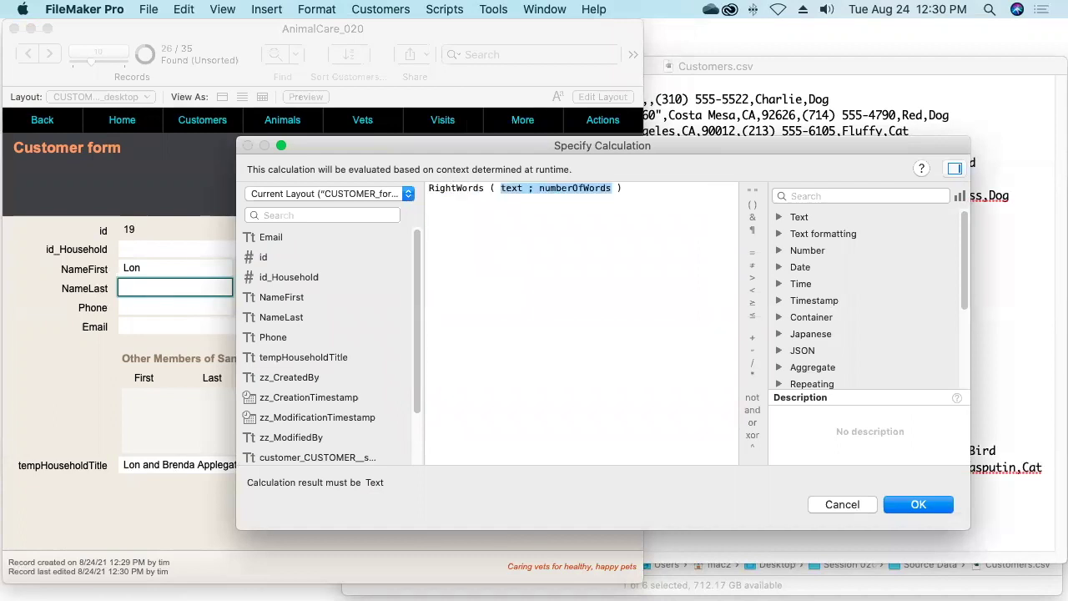
- Complete the calculation as RightWords ( tempHouseholdTitle ; 1 ), replace NameLast in all found records and commit the record
double_click(587, 190)
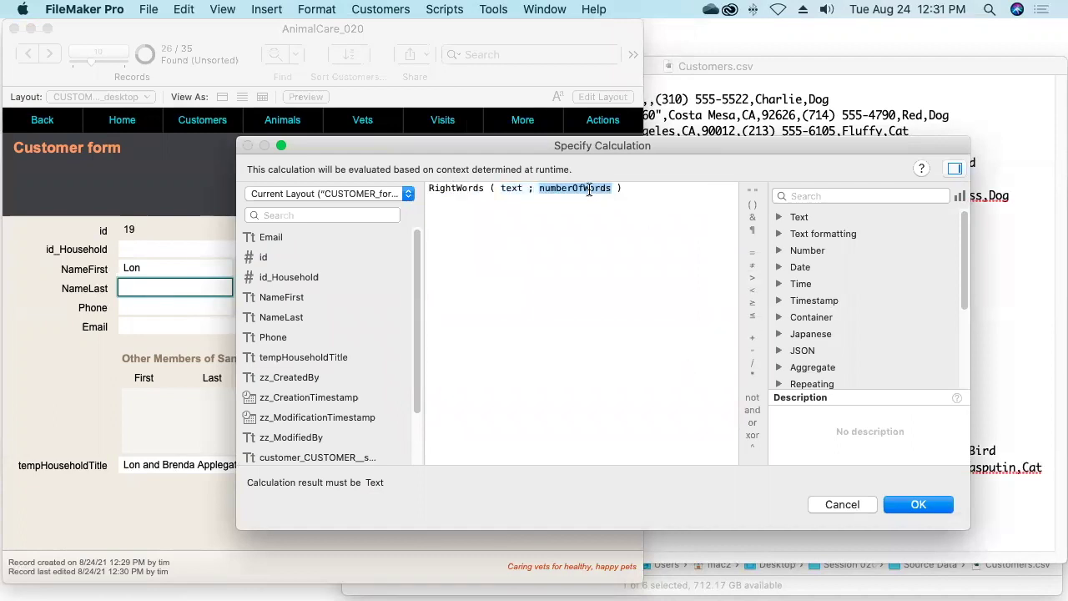
type("1")
double_click(509, 188)
double_click(291, 358)
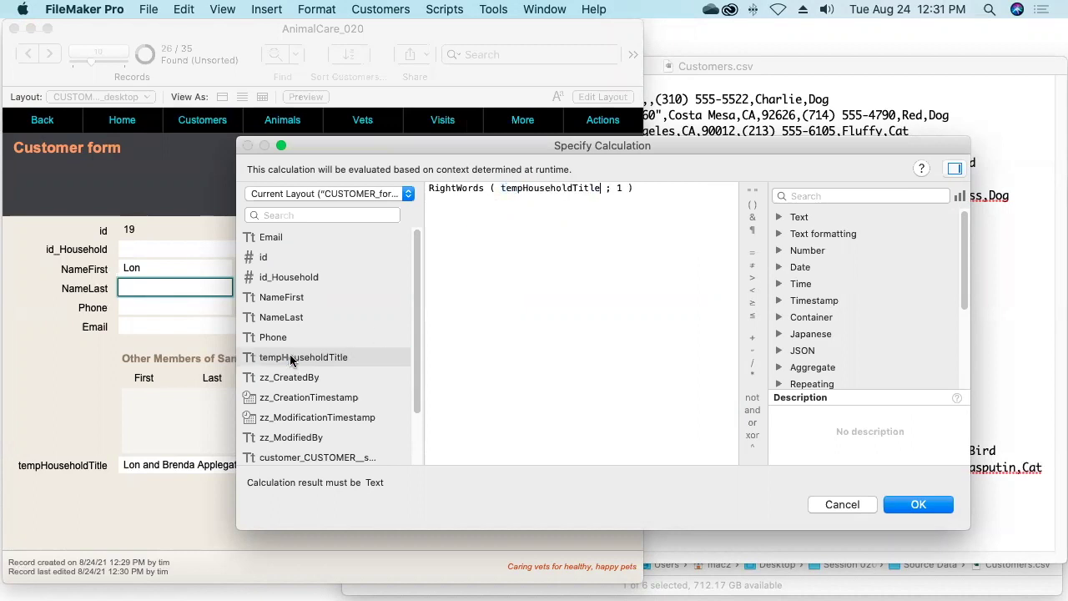
left_click(922, 507)
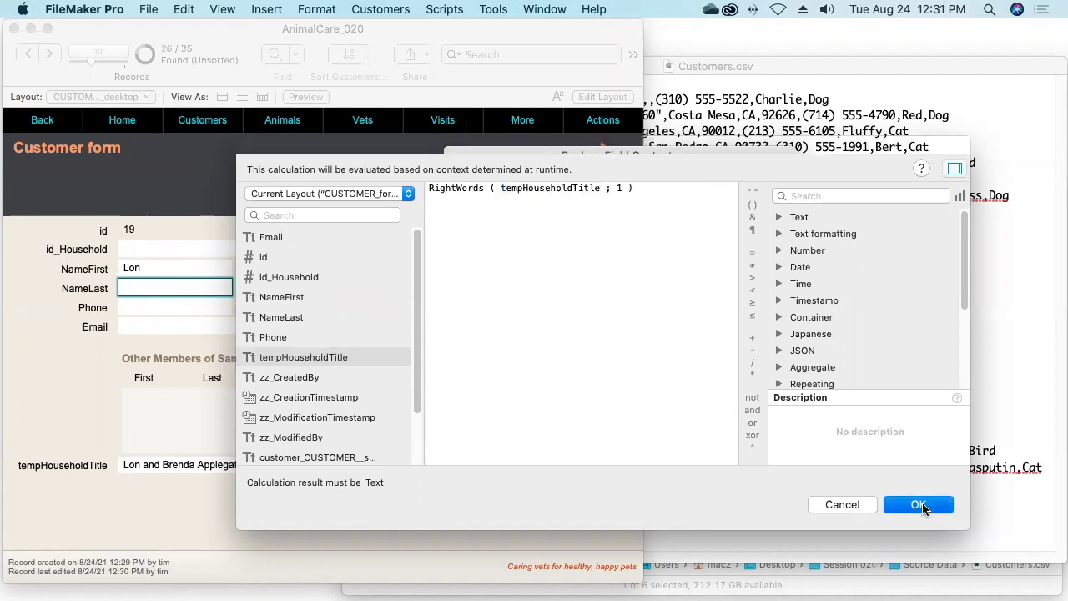
left_click(672, 408)
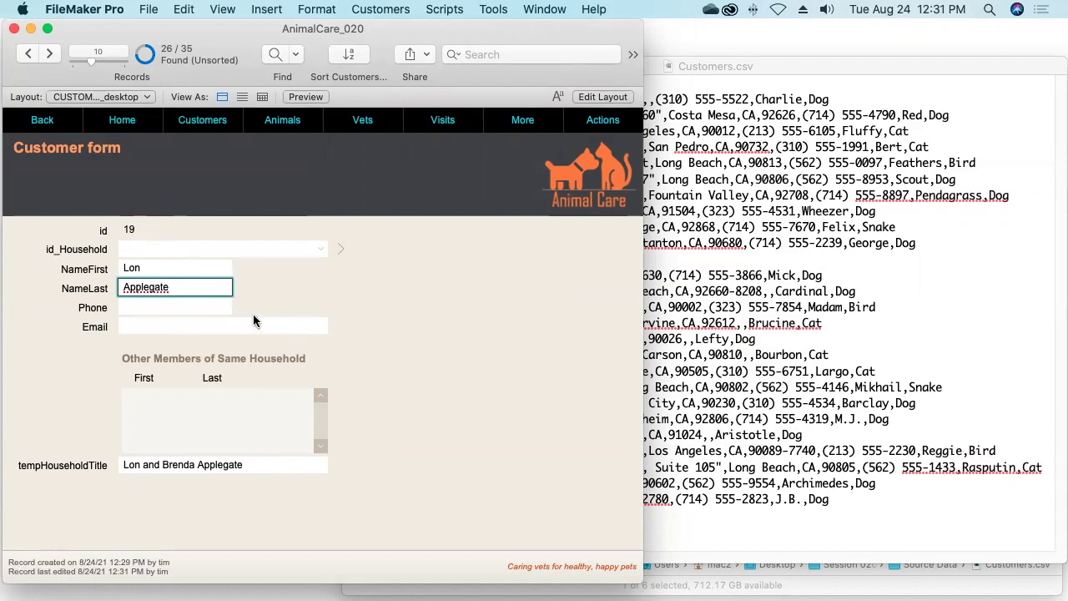
left_click(330, 279)
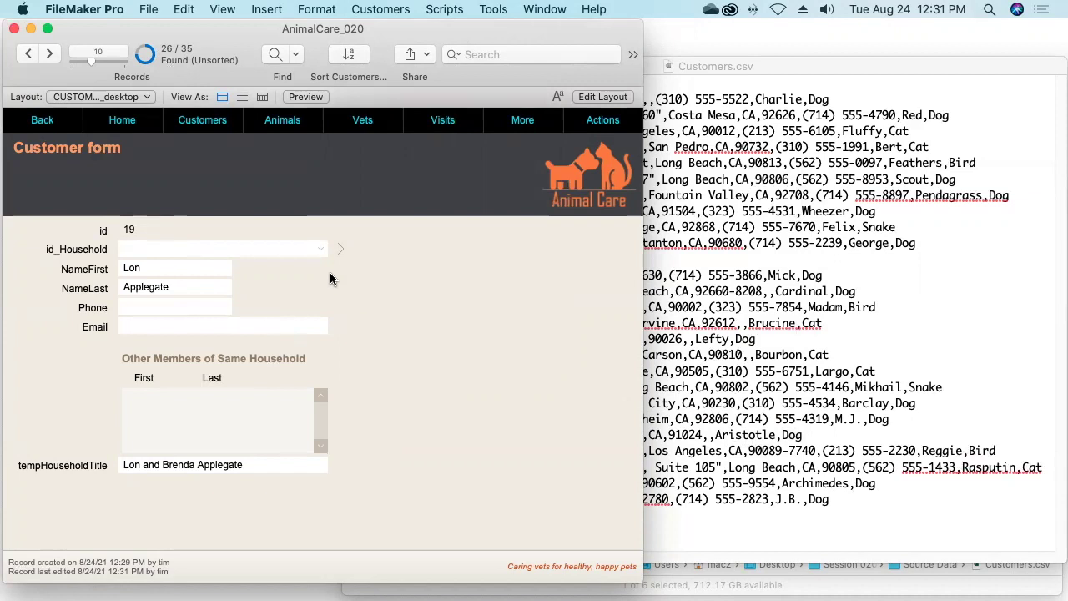
- Look through the household titles offered for id_Household without choosing one
left_click(246, 249)
key("Down")
key("Down")
key("Down")
key("Down")
key("Down")
scroll(259, 409, "down", 4)
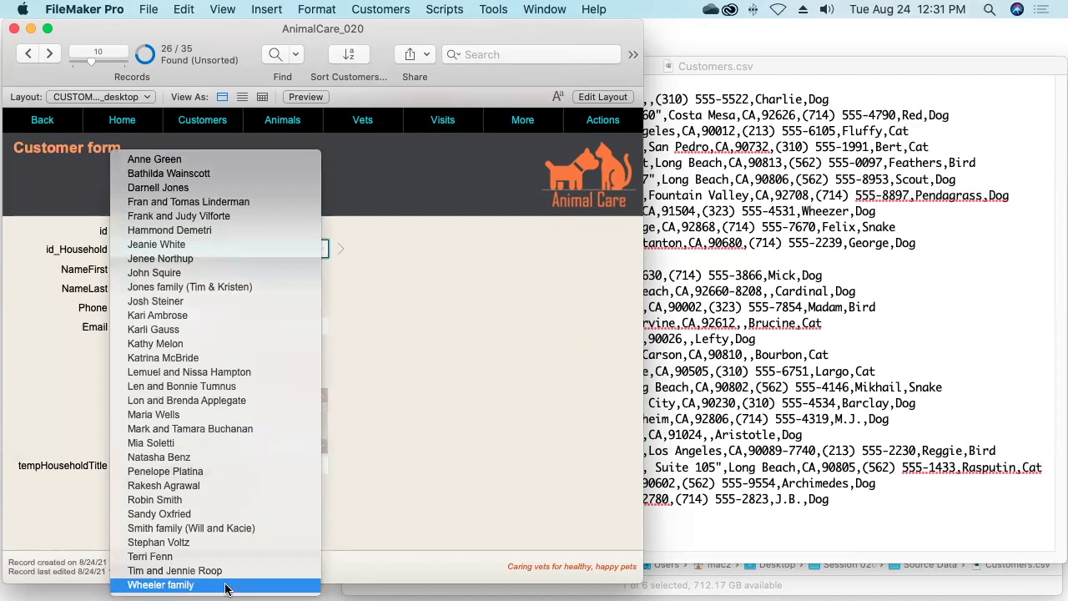
left_click(472, 344)
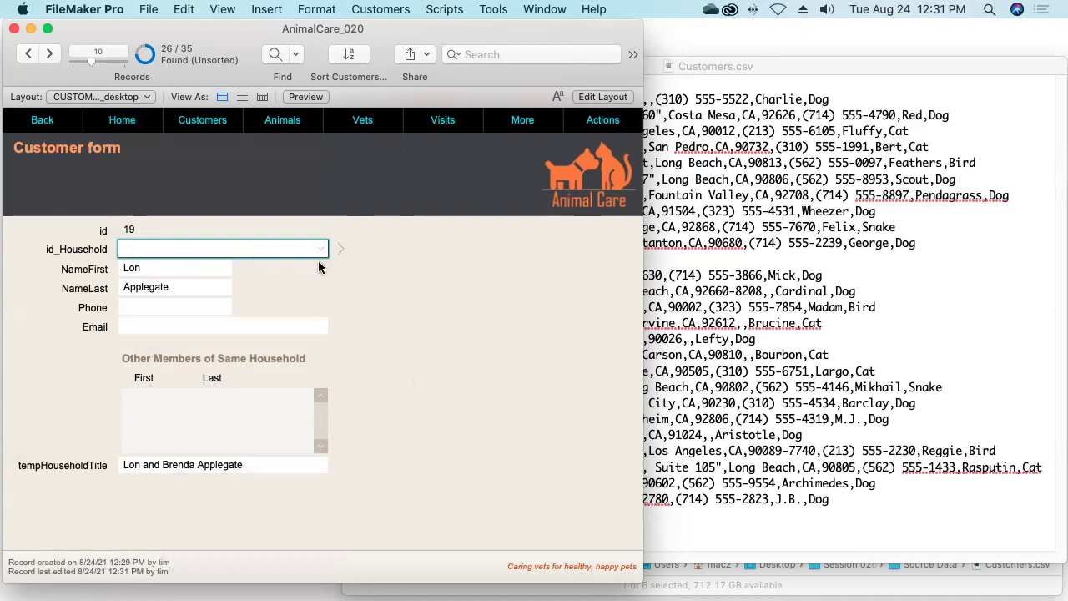
- Place a narrow copy of the id_Household field beside the original on the customer form layout
key("super+l")
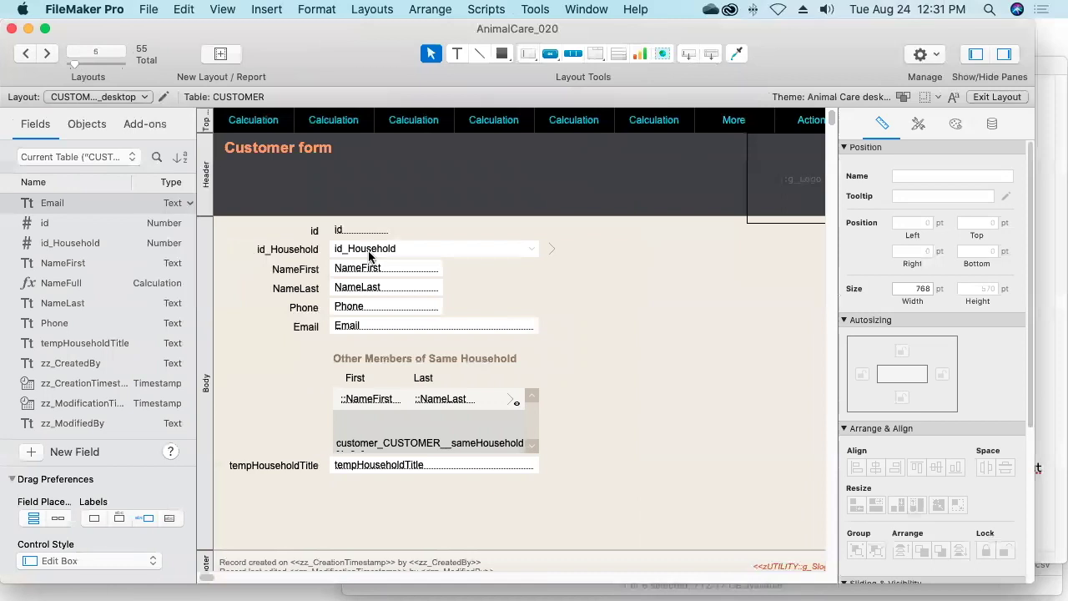
left_click_drag(370, 255, 632, 243)
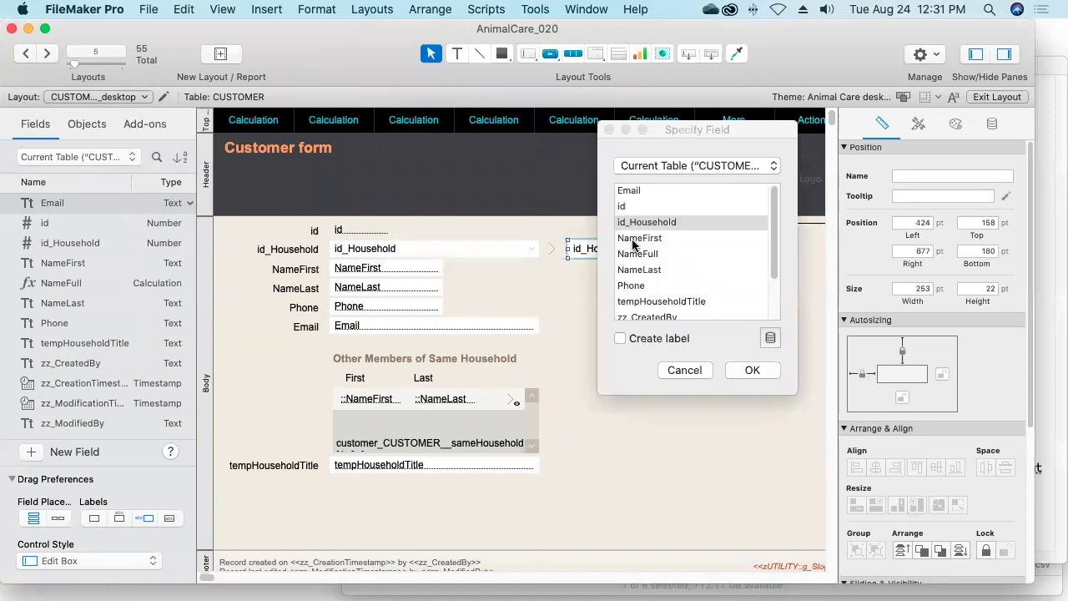
left_click(760, 372)
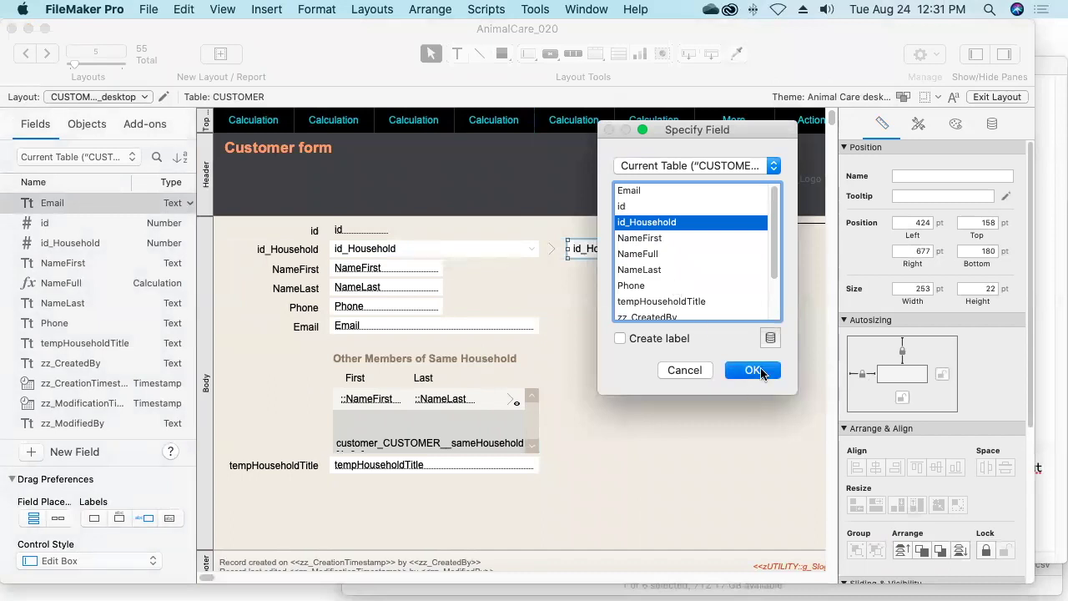
left_click_drag(779, 250, 649, 249)
- Set the copied id_Household field's control style to Edit Box, then exit and save the layout
left_click(991, 124)
left_click(940, 265)
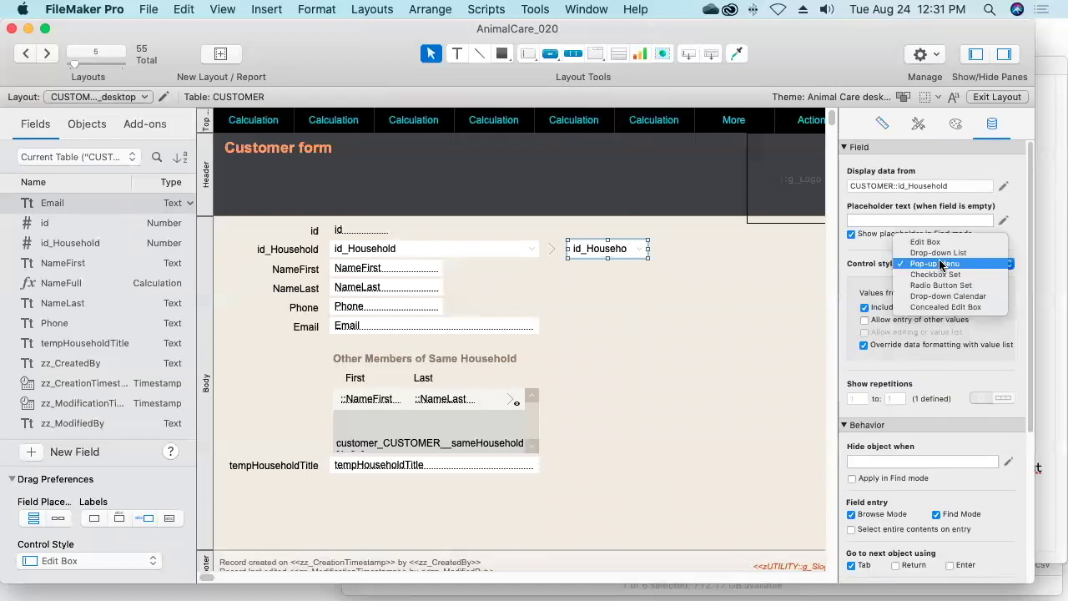
left_click(936, 243)
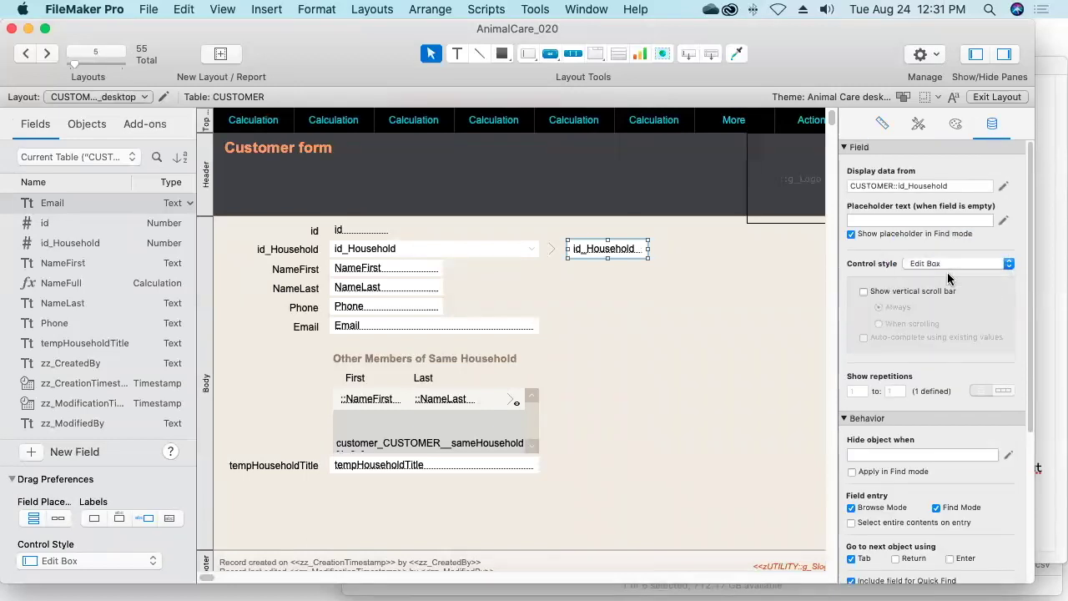
left_click(995, 97)
left_click(748, 177)
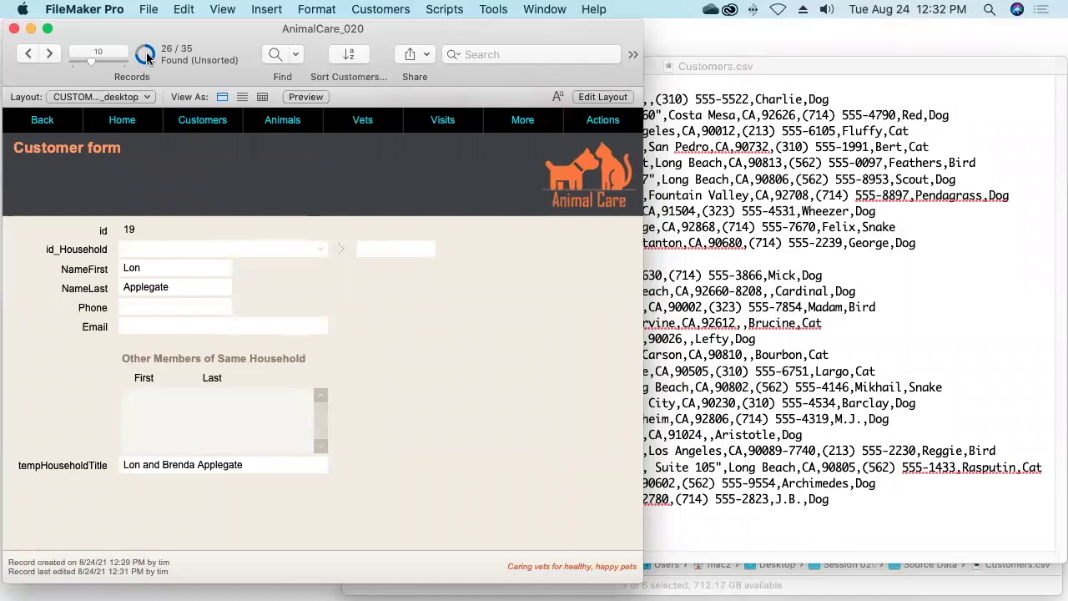
- Browse the omitted customers up to the fourth to compare household titles with their id numbers, then return to the imported set
left_click(147, 56)
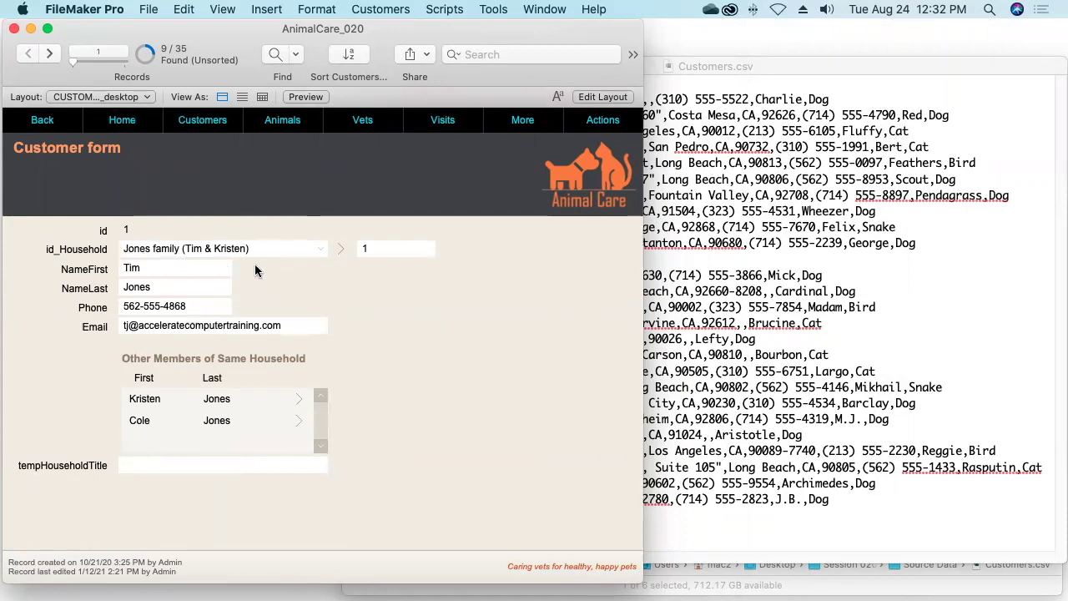
left_click(50, 54)
left_click(50, 54)
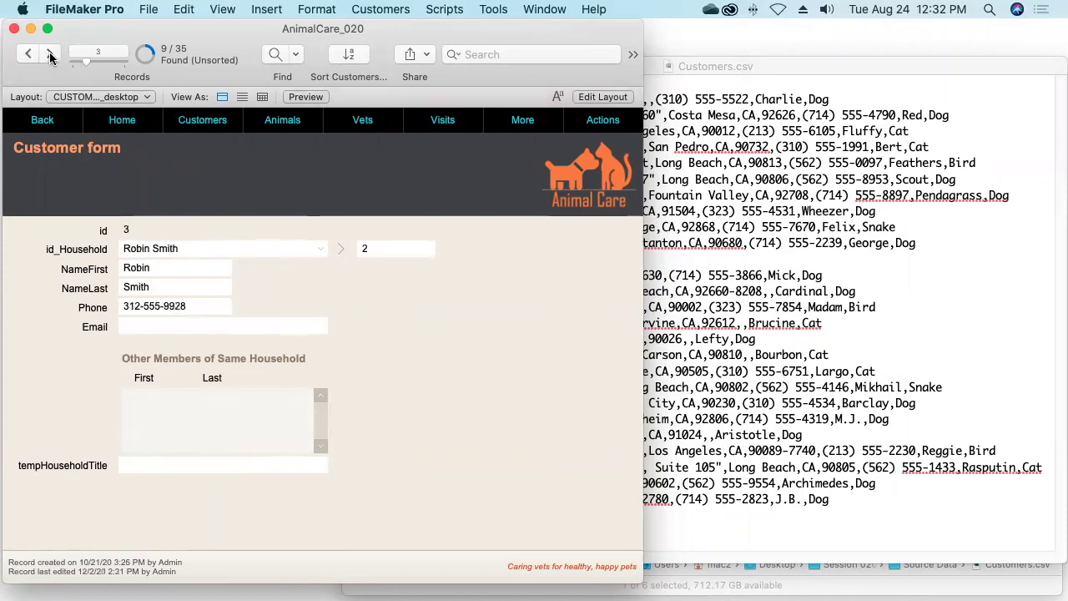
left_click(50, 54)
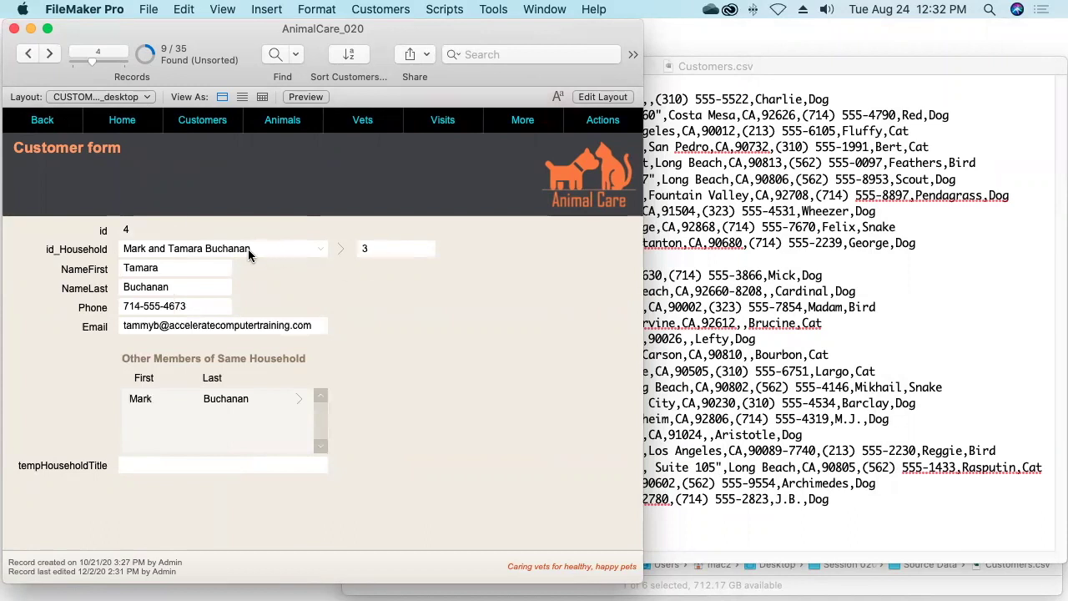
left_click(146, 55)
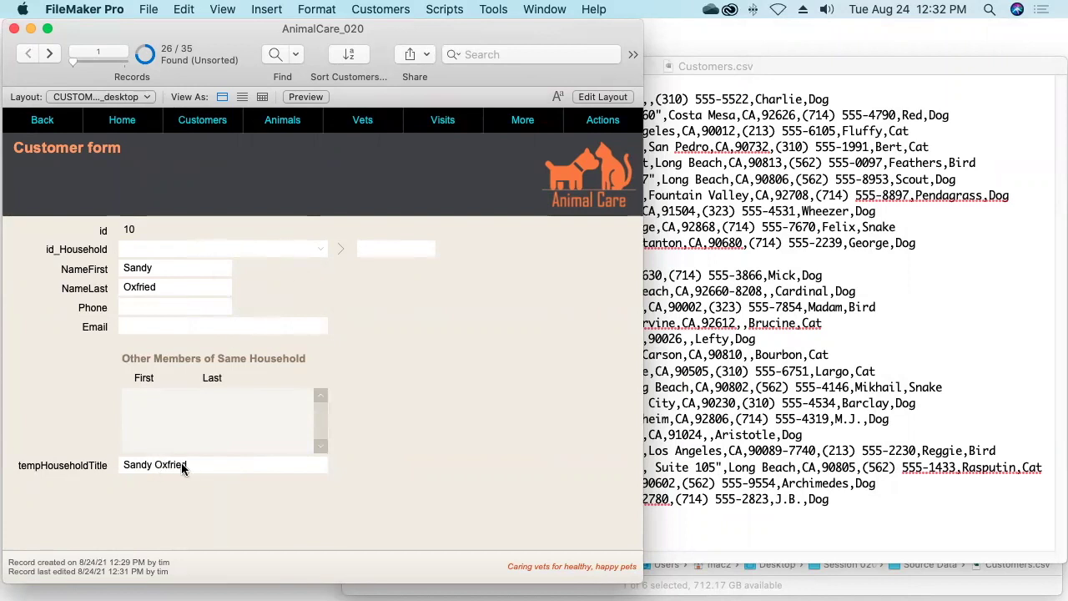
- Review the id_Household choices on the first imported customer and leave the field empty
left_click(249, 248)
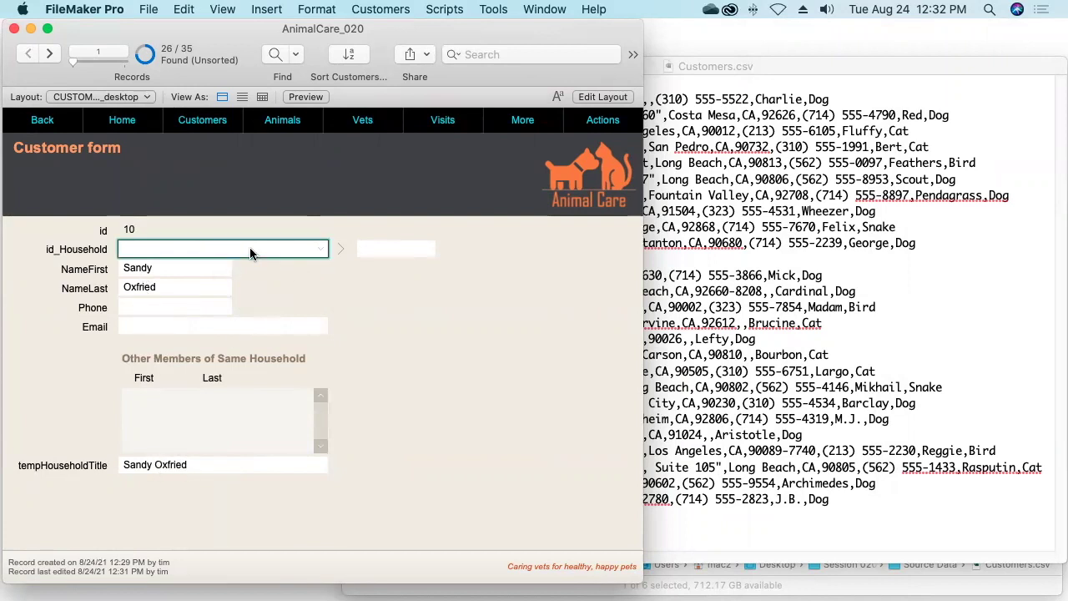
scroll(210, 584, "down", 3)
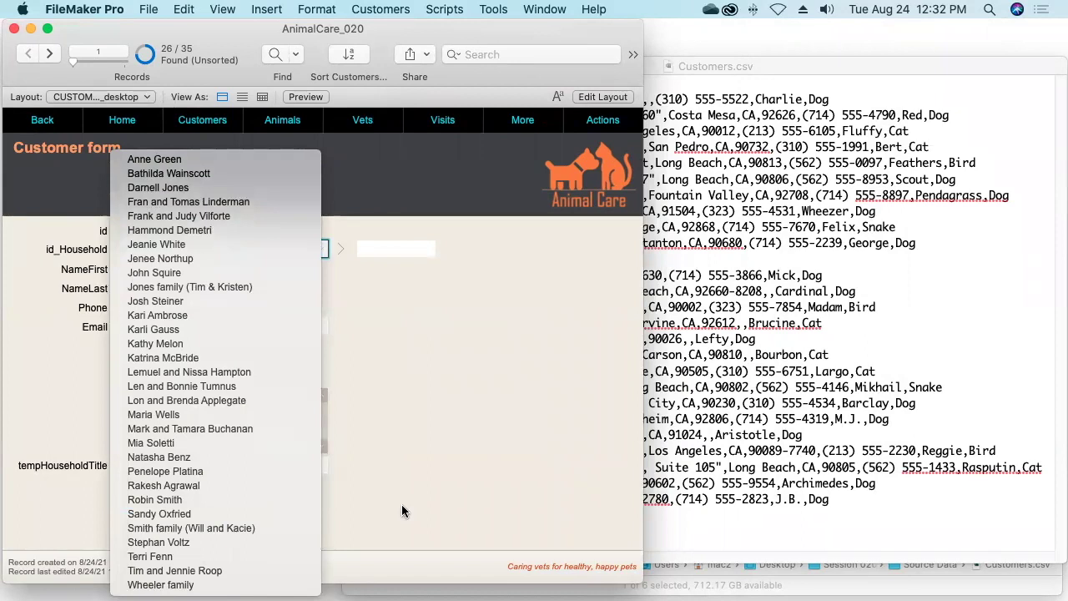
key("Escape")
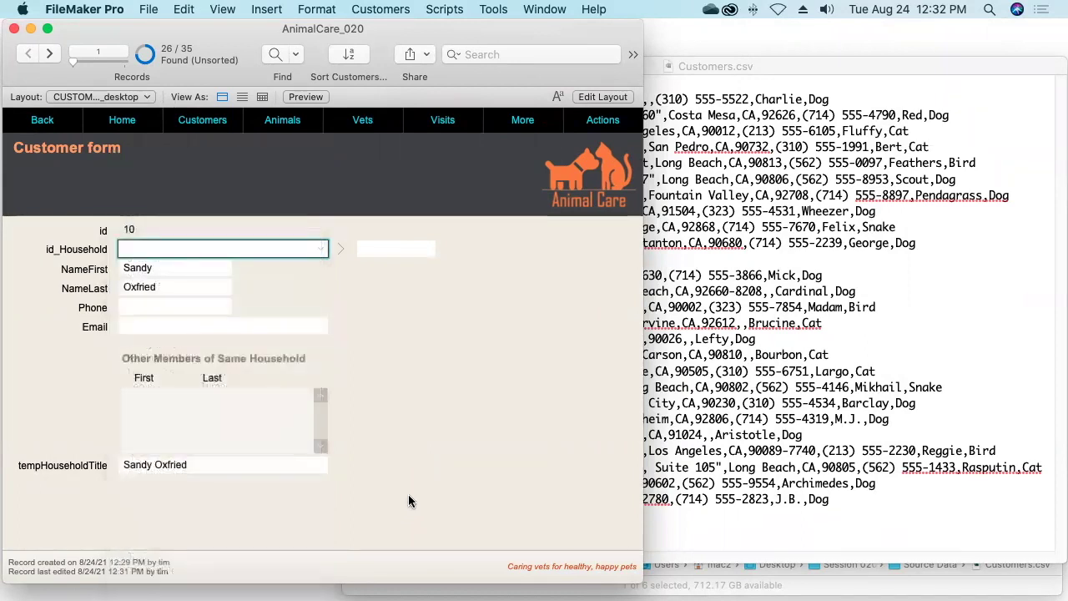
left_click(412, 478)
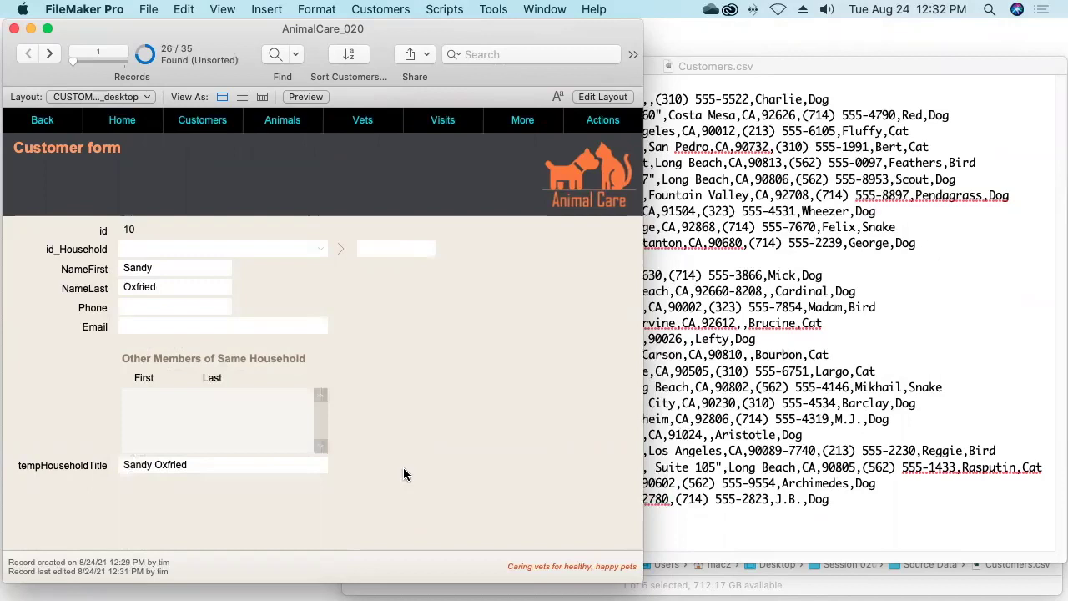
- Narrow the customer window, open a second AnimalCare_020 window and place it beside the first
left_click_drag(639, 471, 461, 471)
left_click(536, 9)
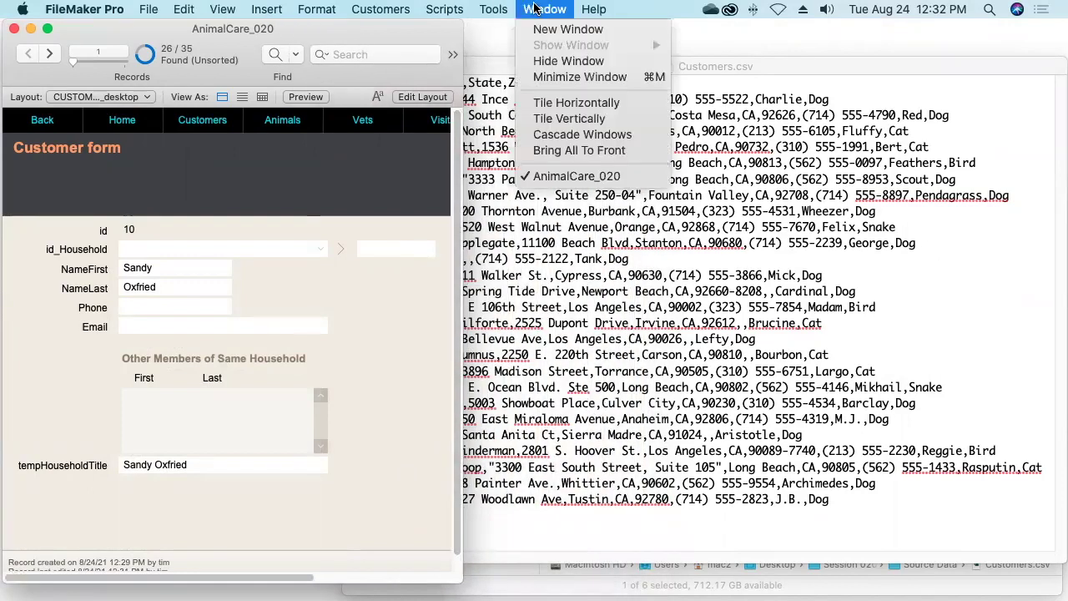
left_click(540, 32)
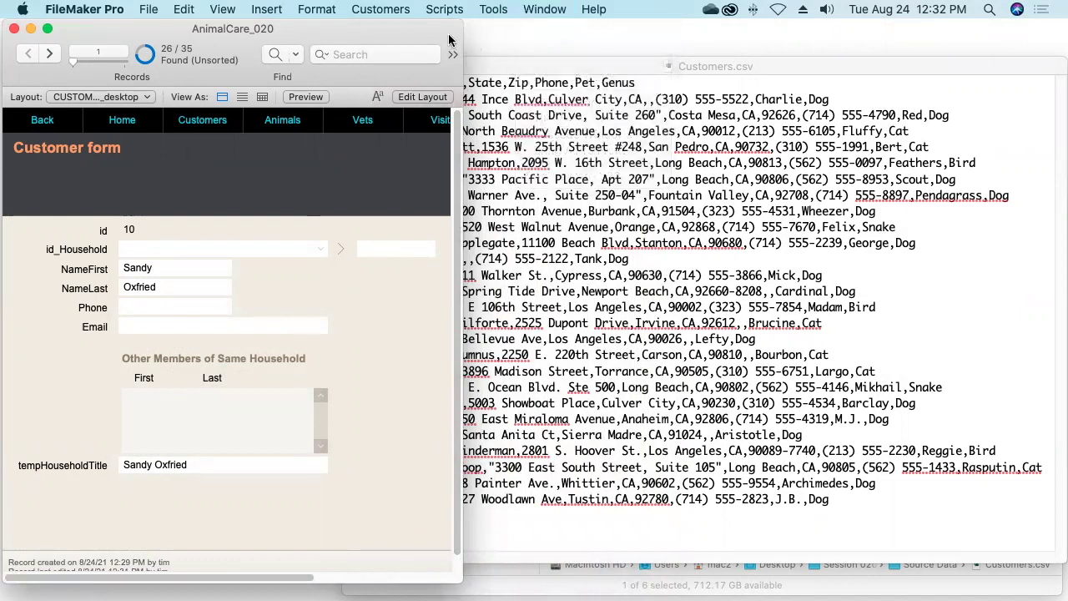
left_click_drag(389, 52, 826, 8)
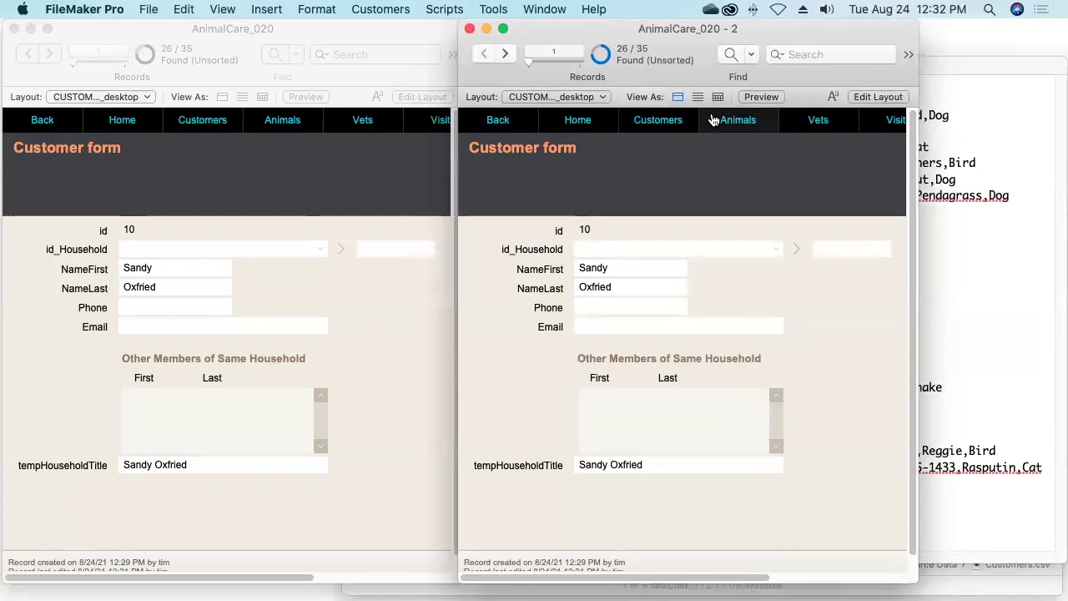
- In the second window, go from the first previously existing customer to its related household and show all household records
left_click(601, 54)
left_click(793, 251)
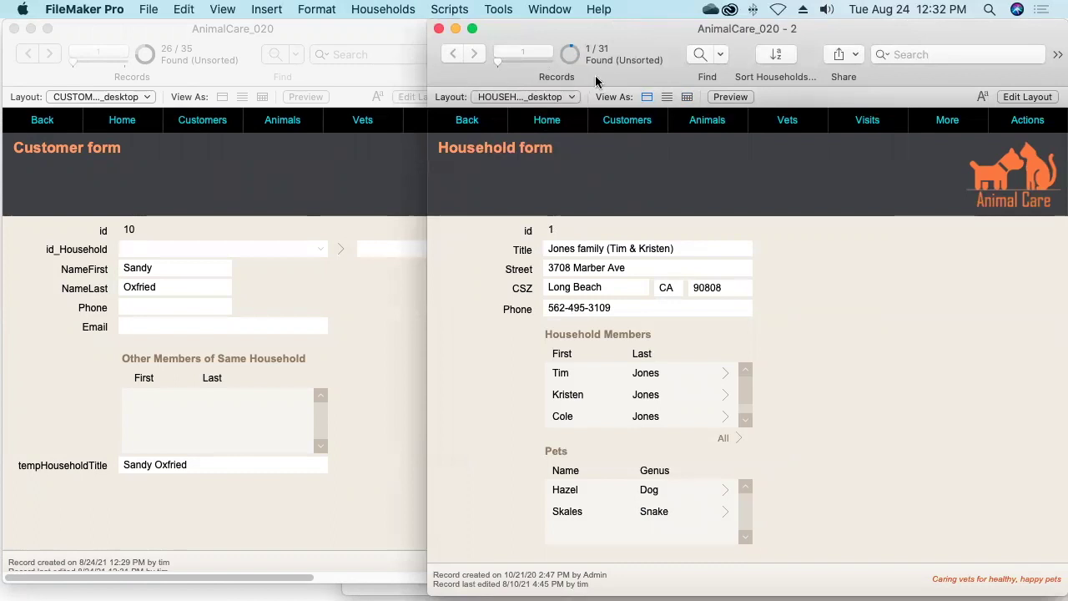
key("super+j")
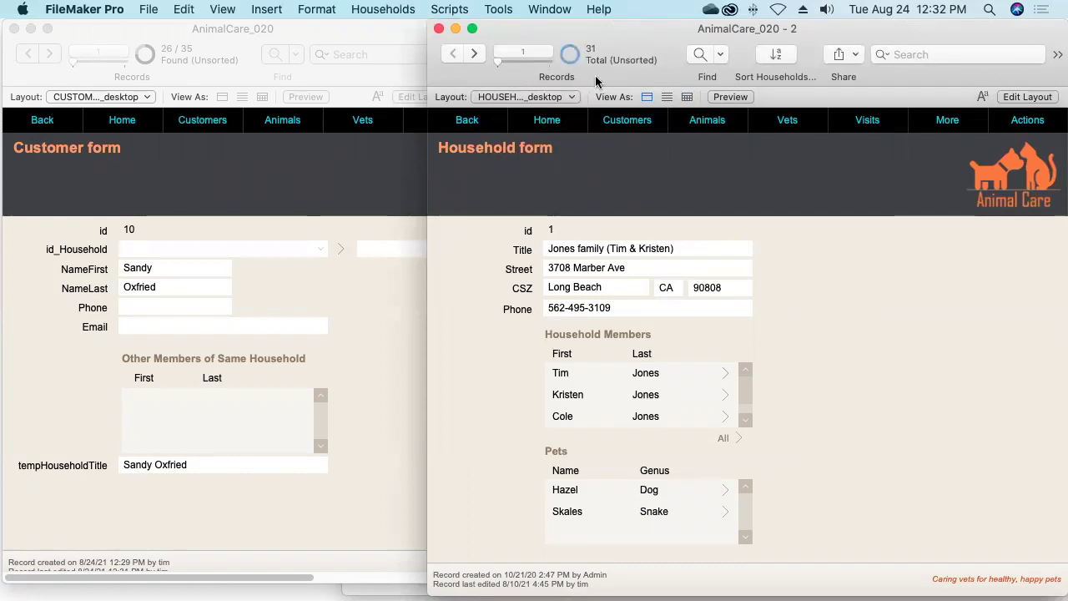
- Browse the household records to the one whose Title matches the first imported customer's tempHouseholdTitle
left_click(473, 54)
left_click(473, 53)
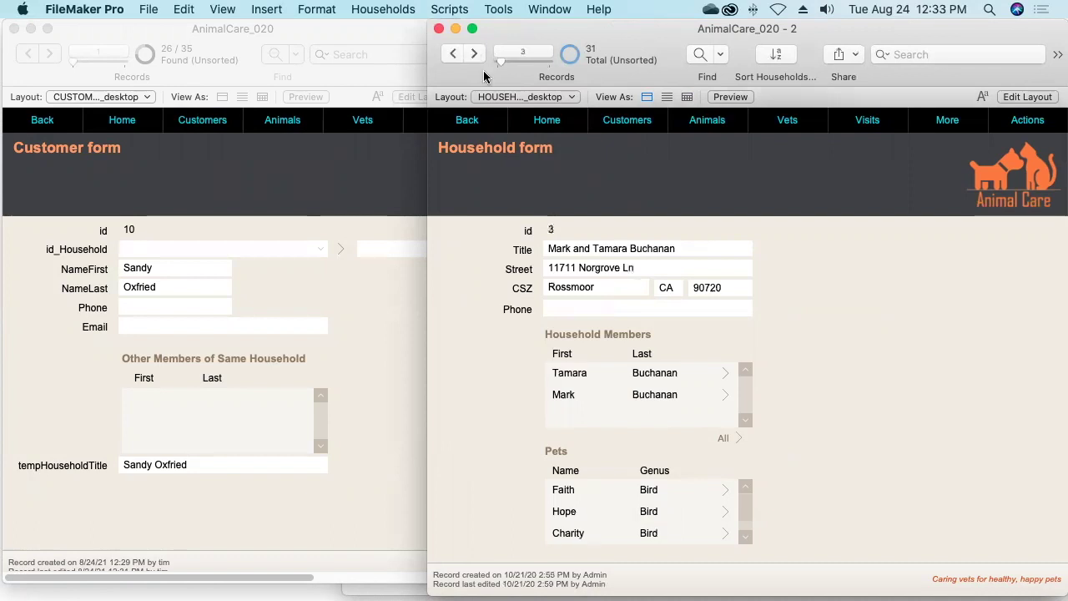
left_click(601, 248)
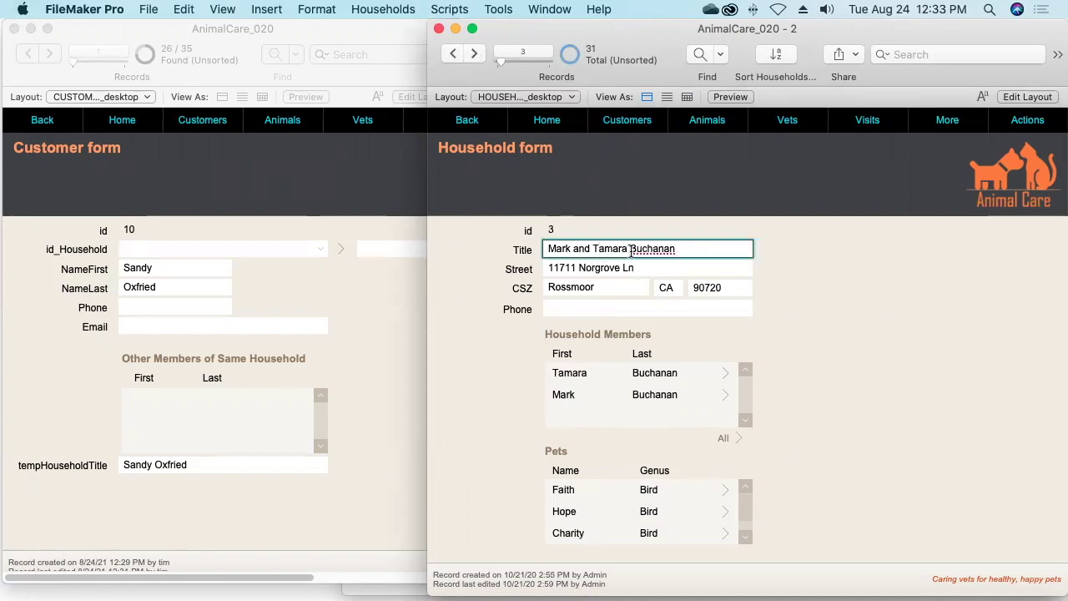
double_click(474, 53)
left_click(474, 53)
double_click(474, 54)
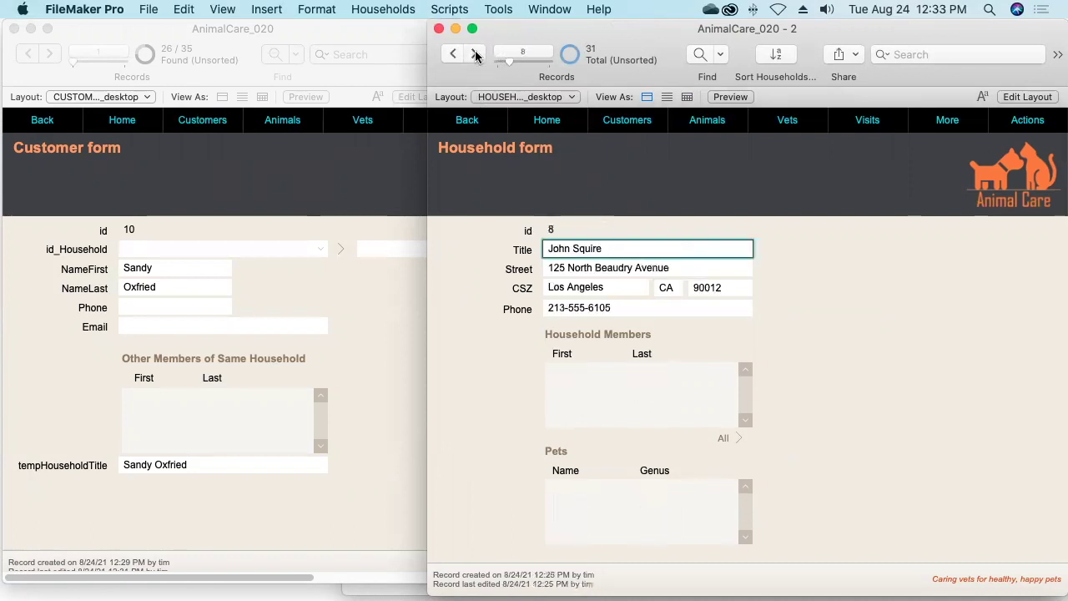
left_click(453, 53)
left_click(453, 54)
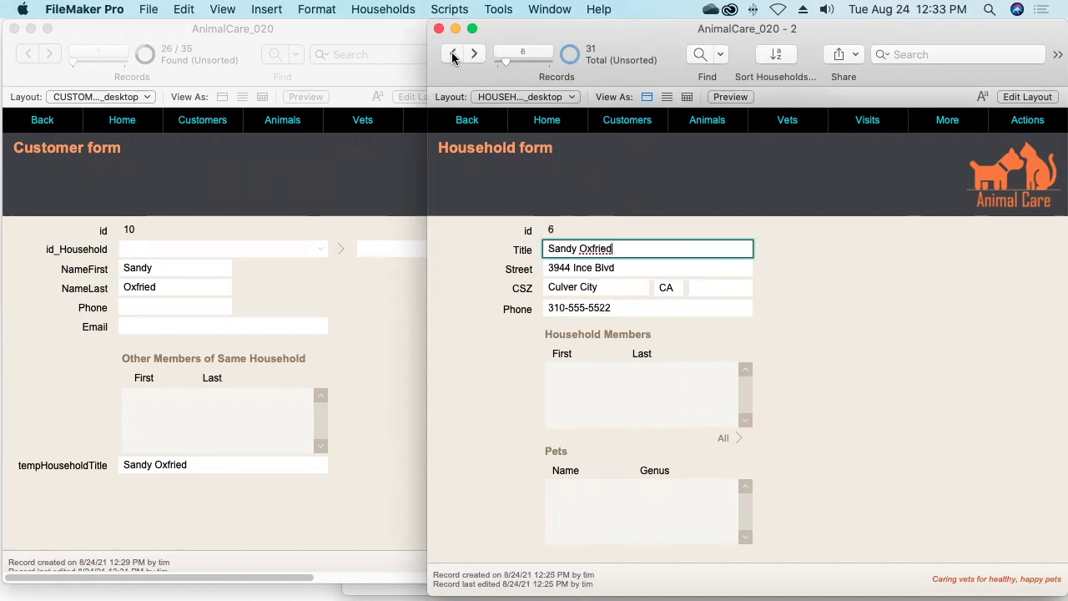
- Check the household's Title against the customer's tempHouseholdTitle, and narrow the household window to uncover the customer form
triple_click(627, 247)
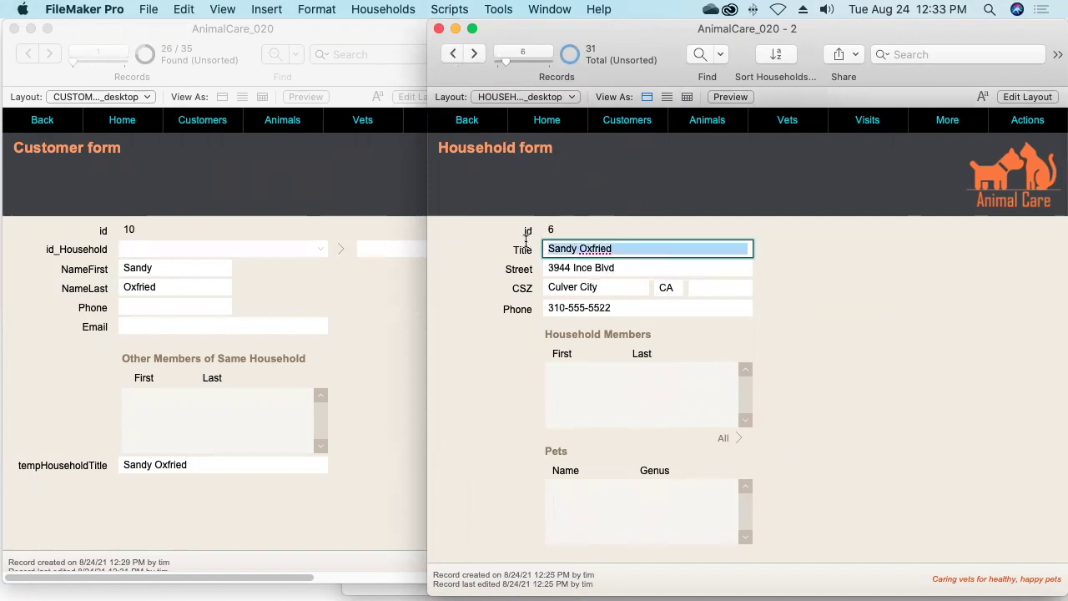
left_click(498, 279)
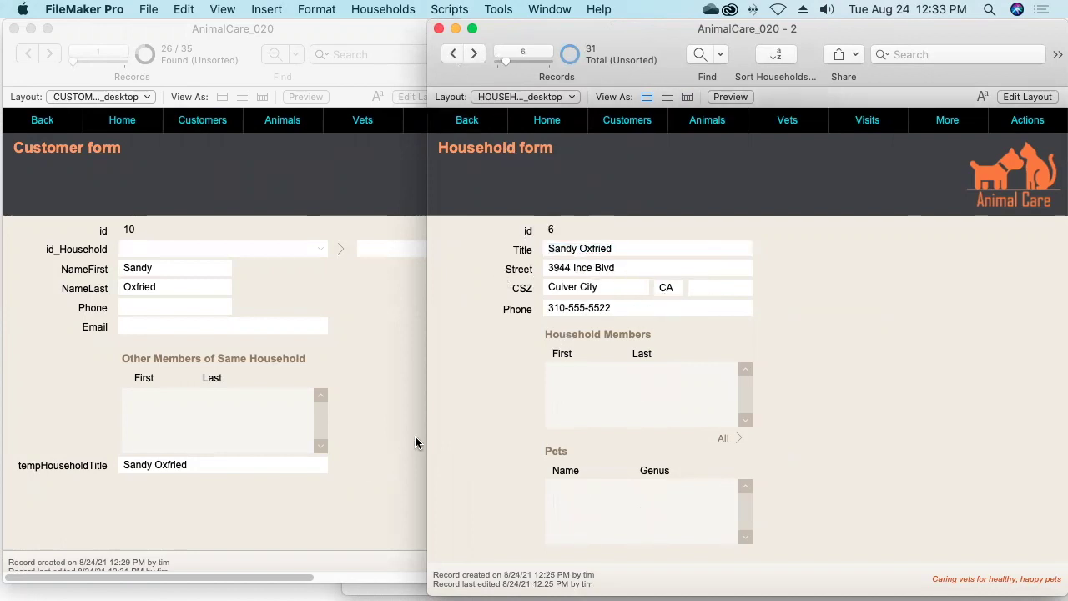
left_click(44, 384)
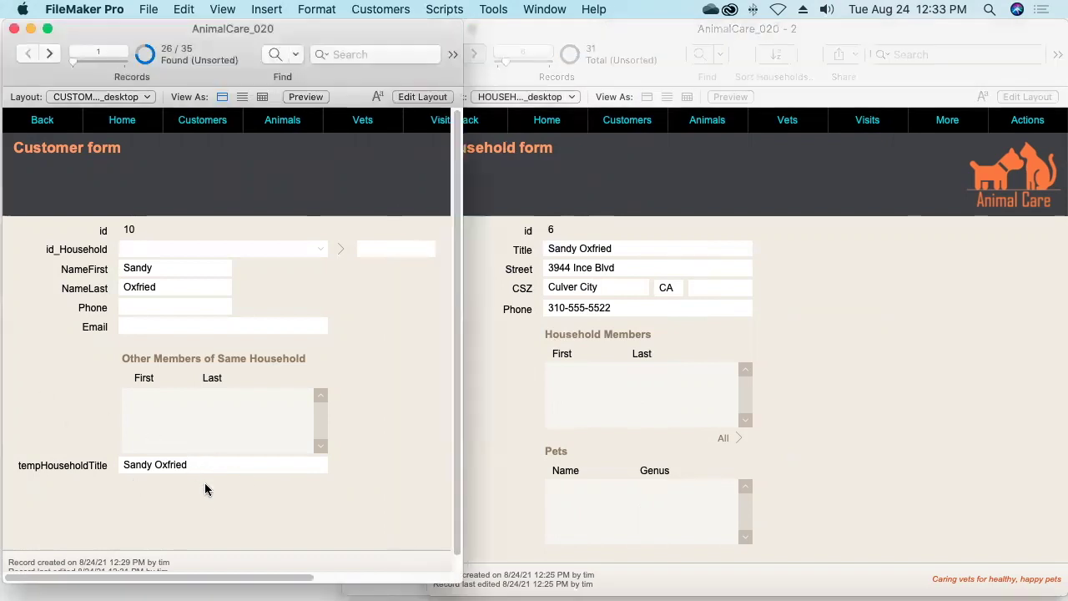
left_click_drag(213, 466, 122, 455)
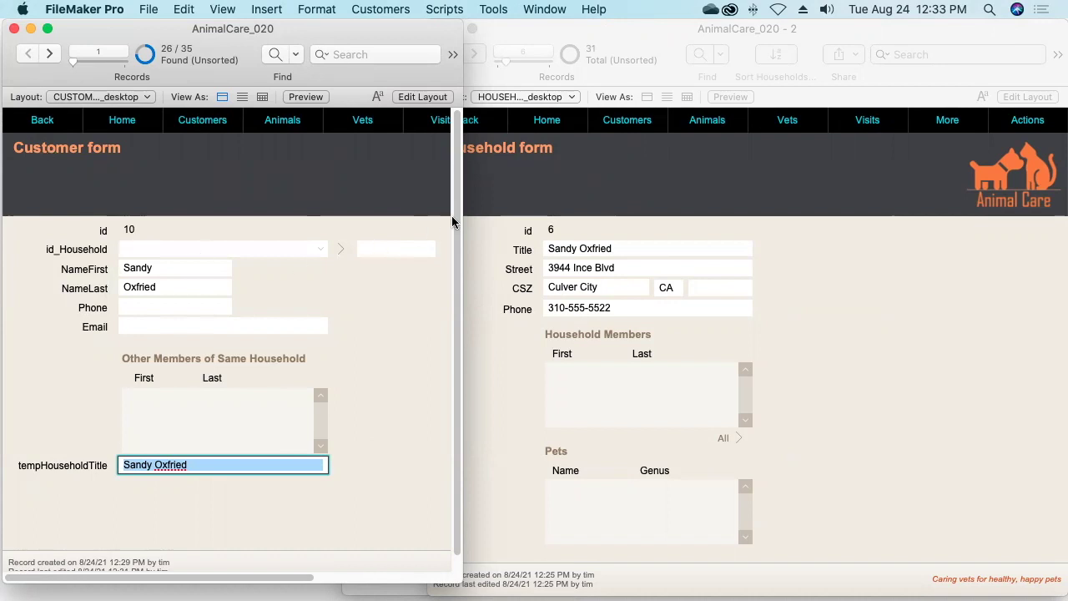
left_click(507, 176)
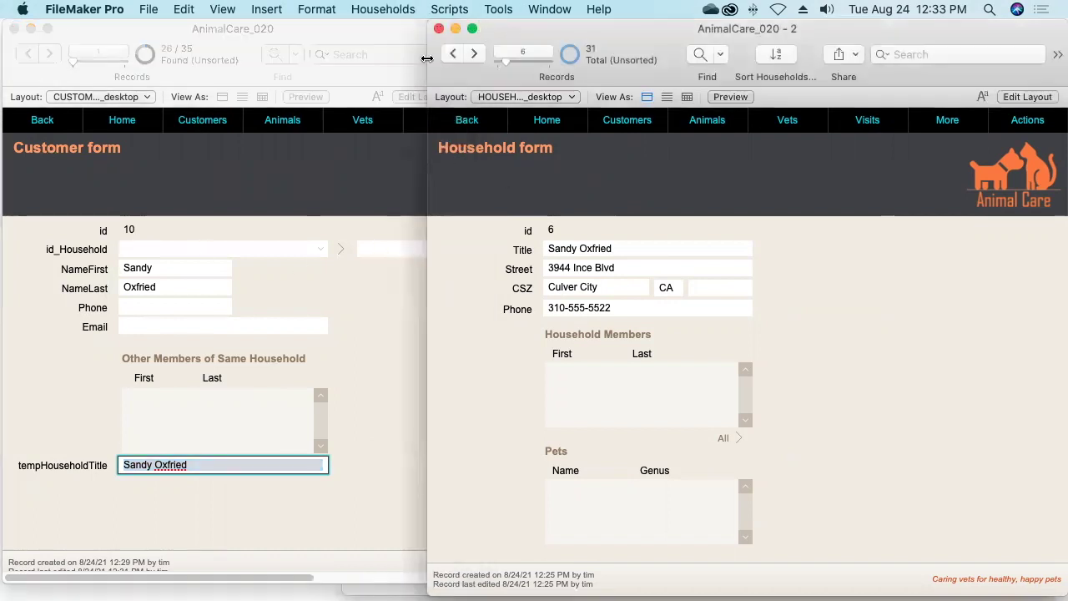
left_click_drag(427, 55, 454, 54)
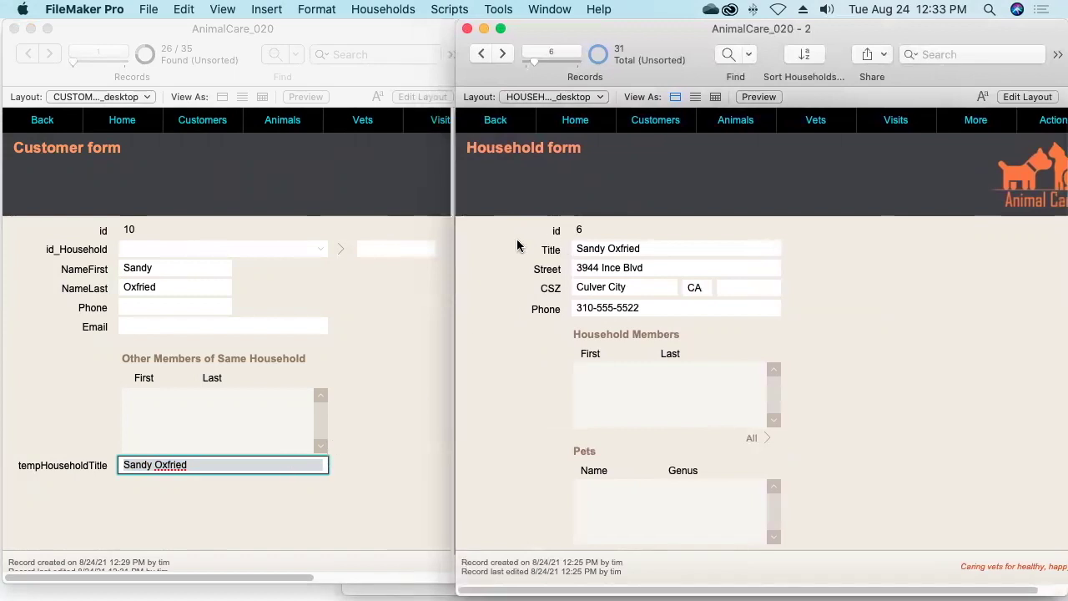
- Compare the text of the household's Title with the customer's tempHouseholdTitle across the two windows, leaving both fields unedited
left_click(657, 245)
left_click_drag(658, 245, 544, 245)
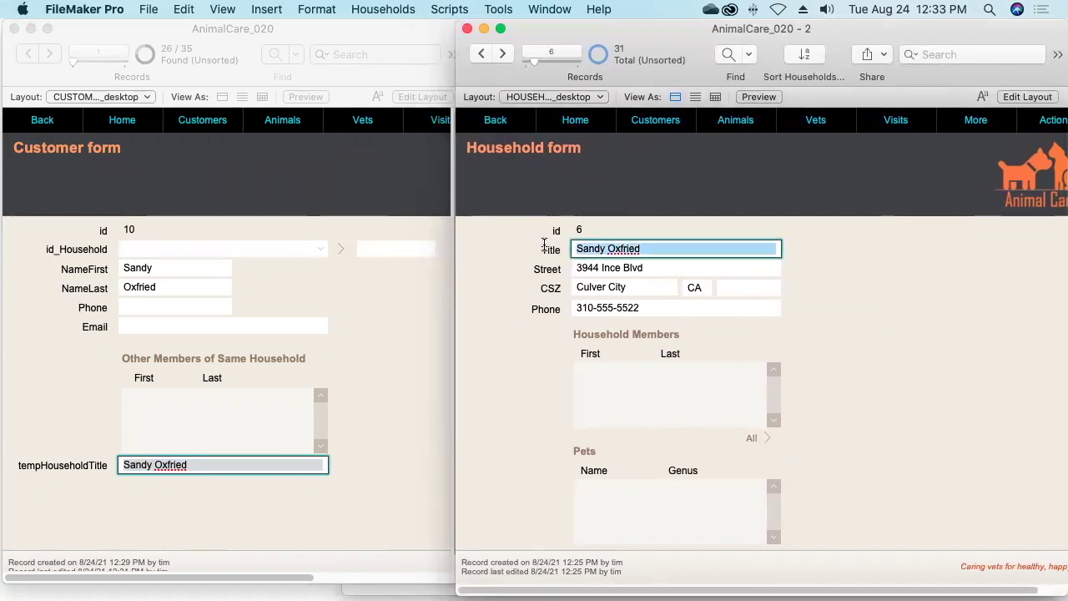
left_click(210, 467)
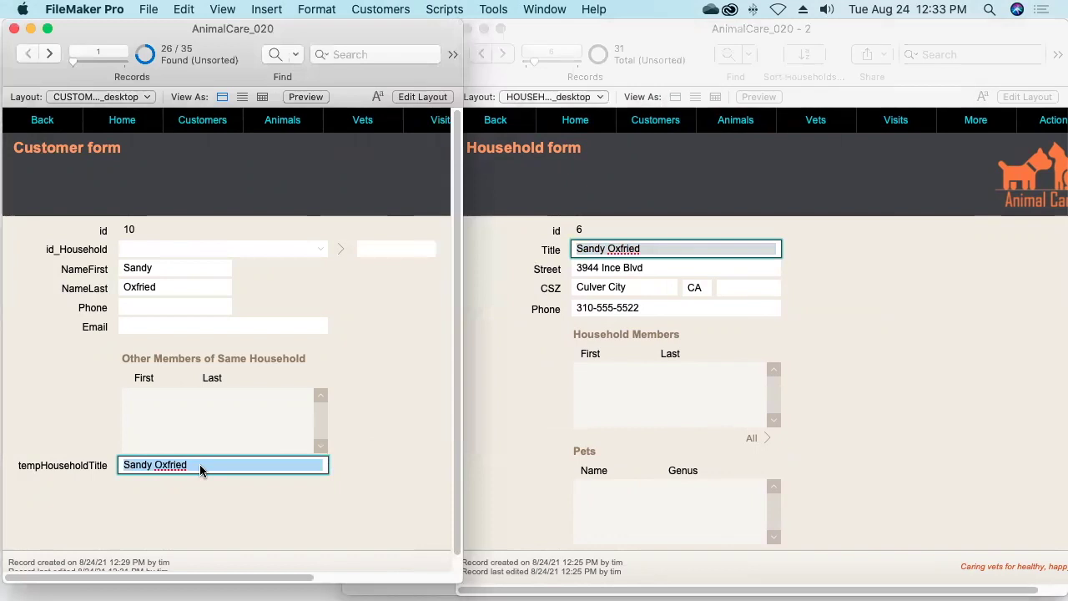
left_click(200, 470)
left_click_drag(200, 469, 127, 467)
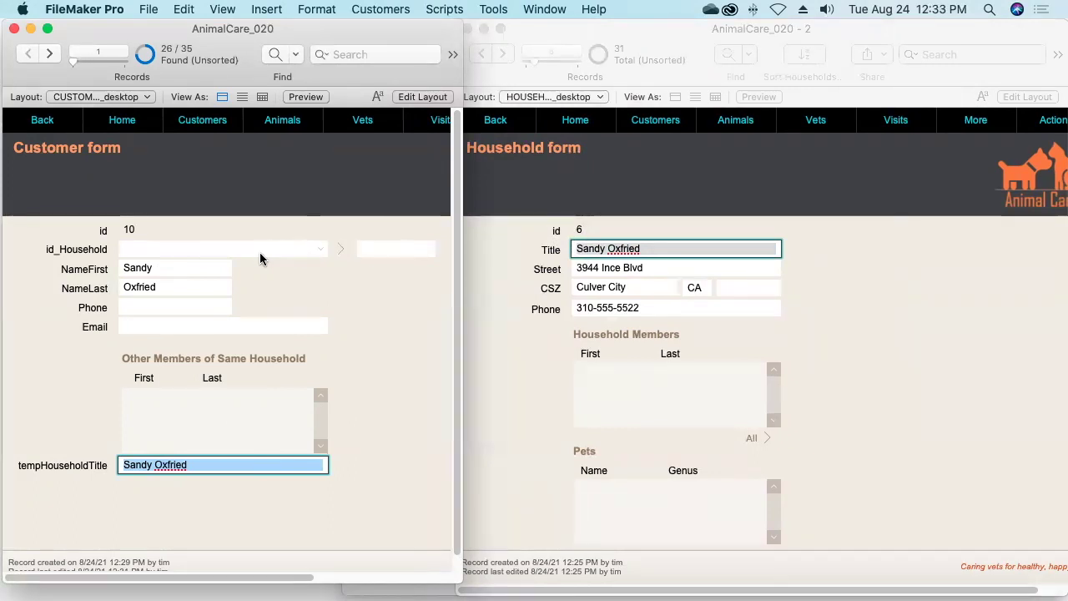
left_click(347, 290)
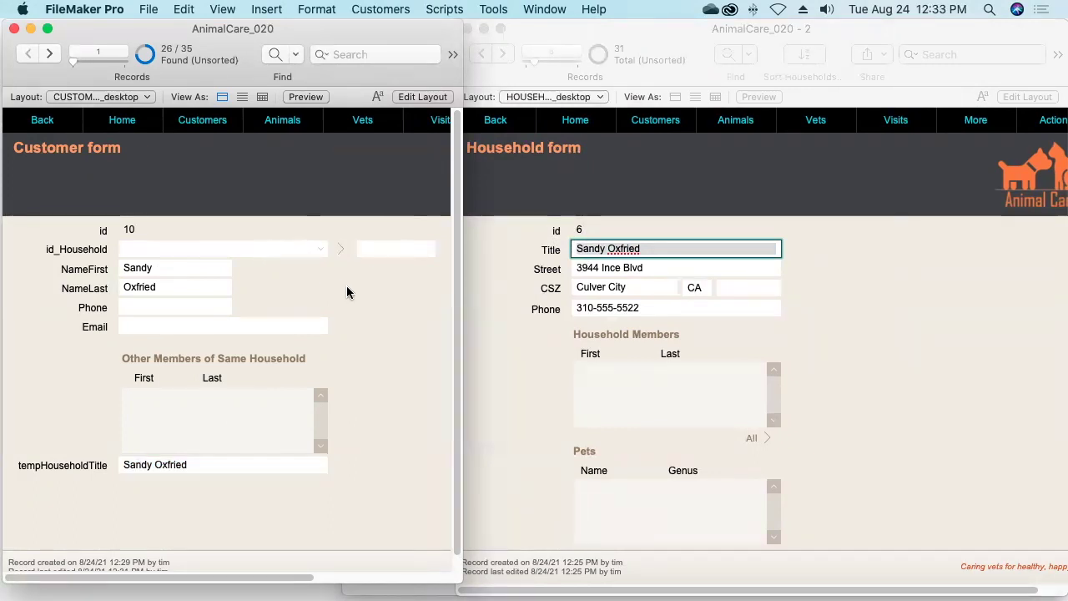
left_click(485, 307)
left_click(365, 330)
- In the database's relationships graph, duplicate the customer_HOUSEHOLD table occurrence, place the copy below it and expand its field list
left_click(149, 9)
mouse_move(186, 152)
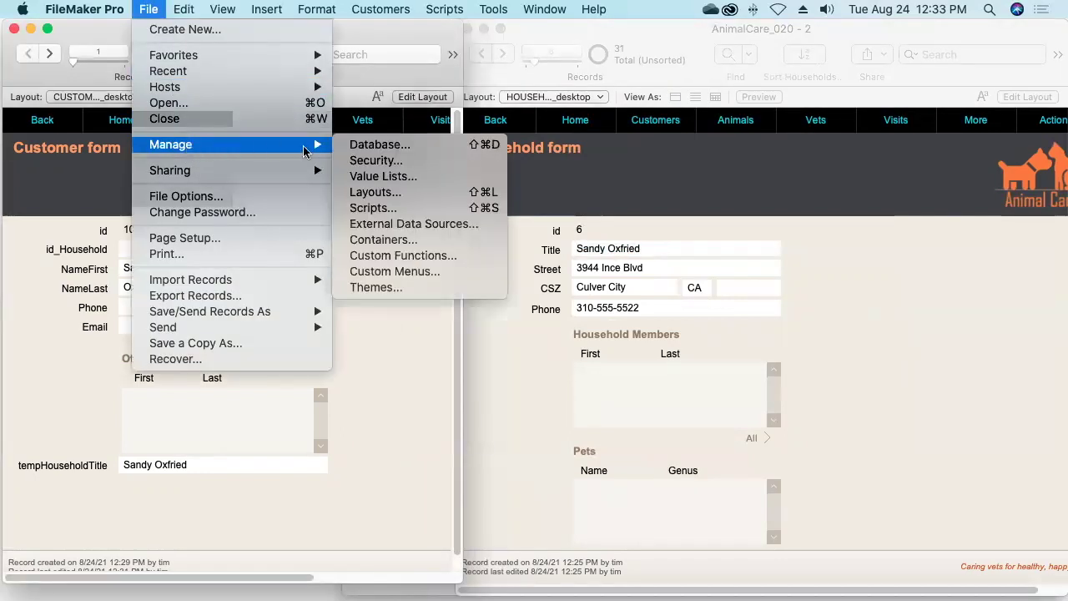
left_click(364, 147)
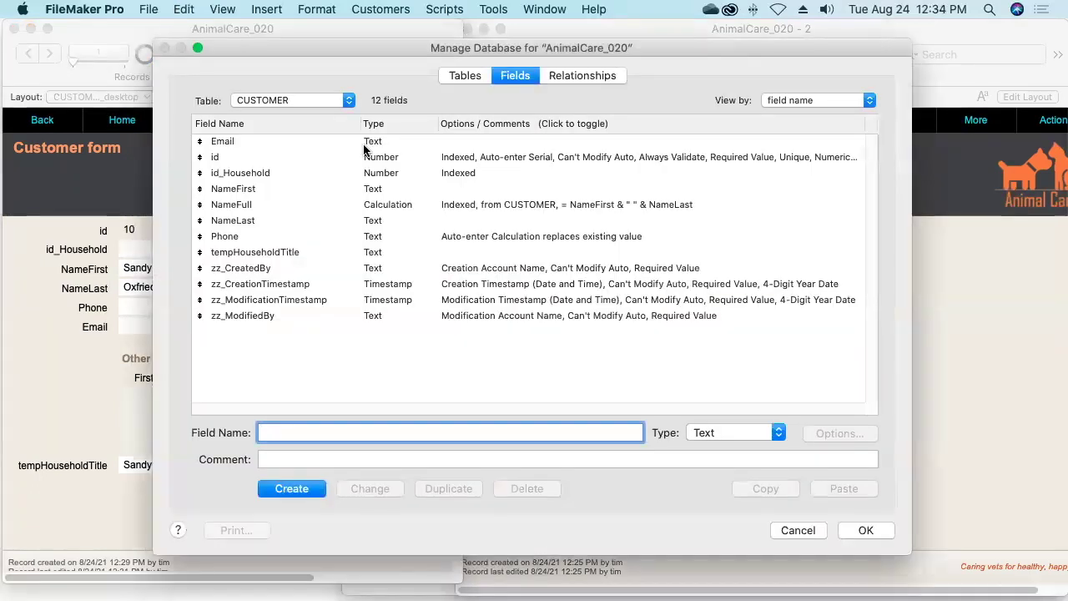
left_click(591, 75)
left_click_drag(874, 153, 893, 200)
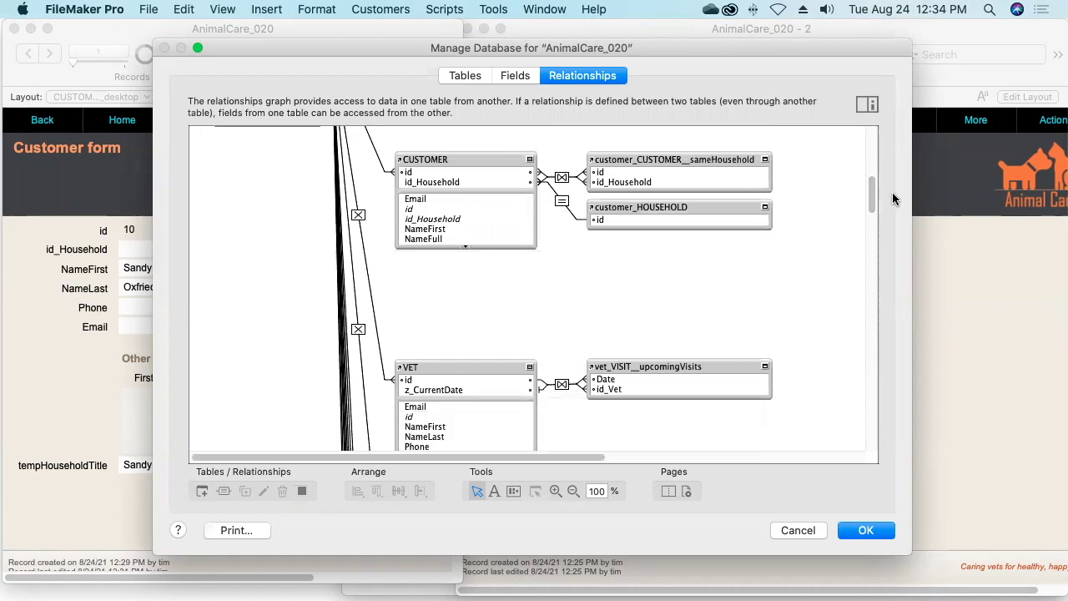
left_click(707, 207)
left_click_drag(708, 209, 707, 254)
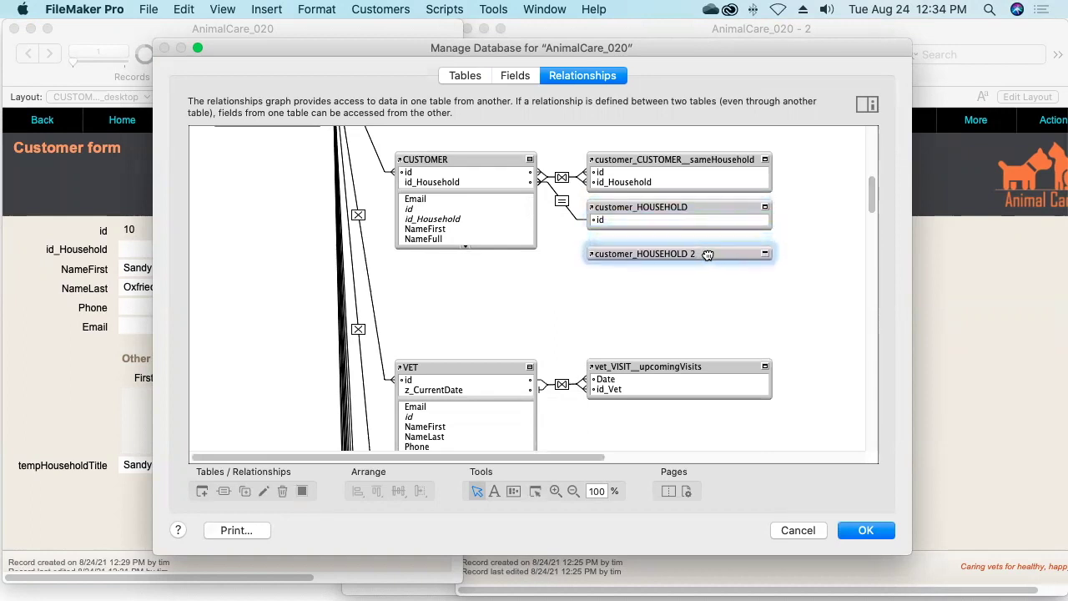
left_click(765, 255)
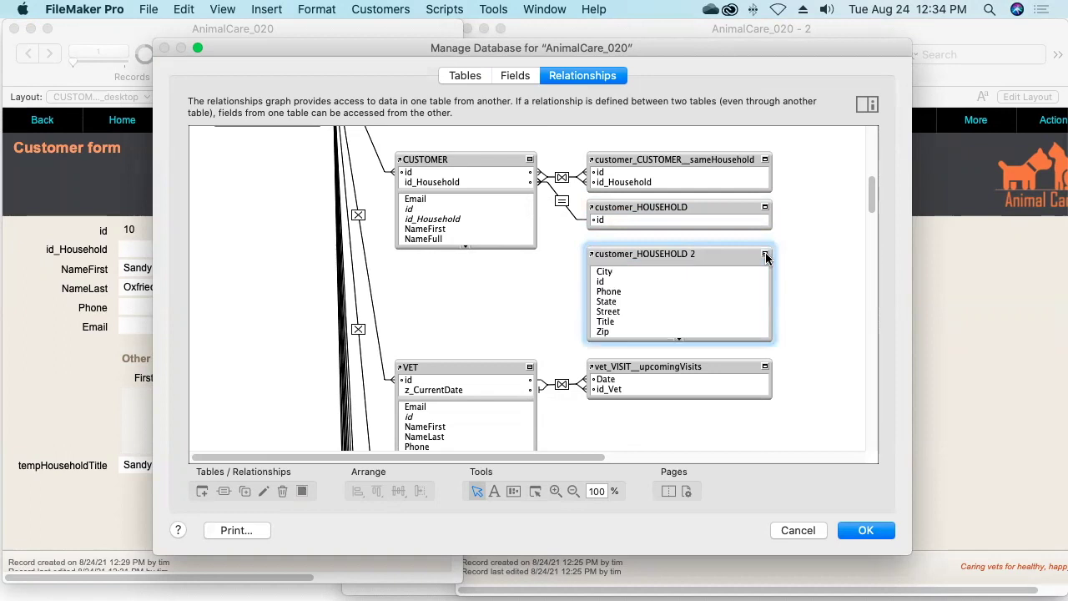
- Rename the duplicated household table occurrence as customer_HOUSEHOLD__viaHouseholdTitle_TEMP and colour it red
double_click(711, 257)
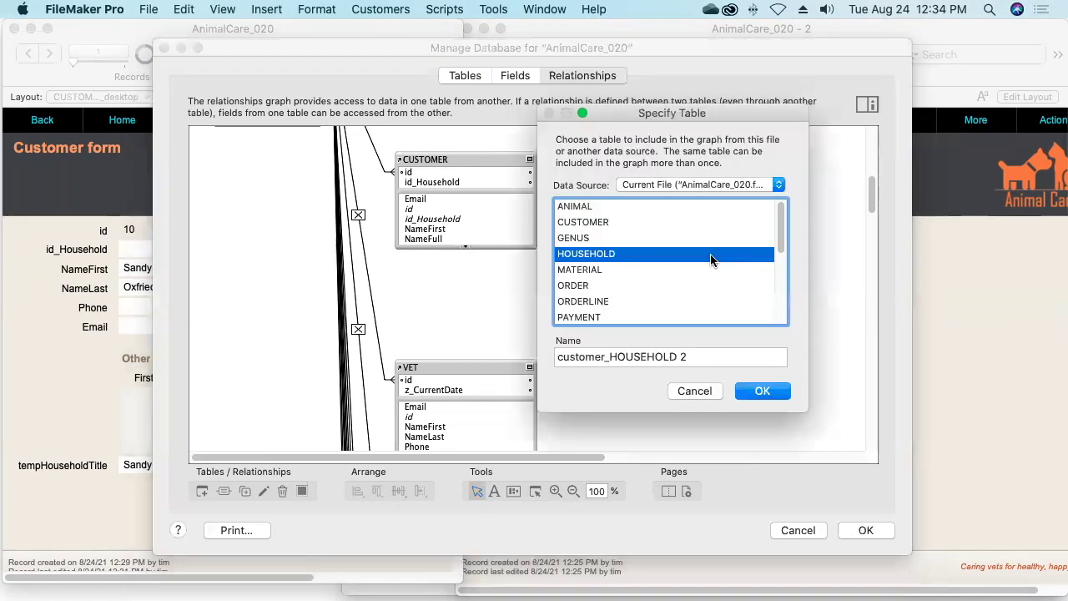
left_click(706, 357)
key("BackSpace")
key("BackSpace")
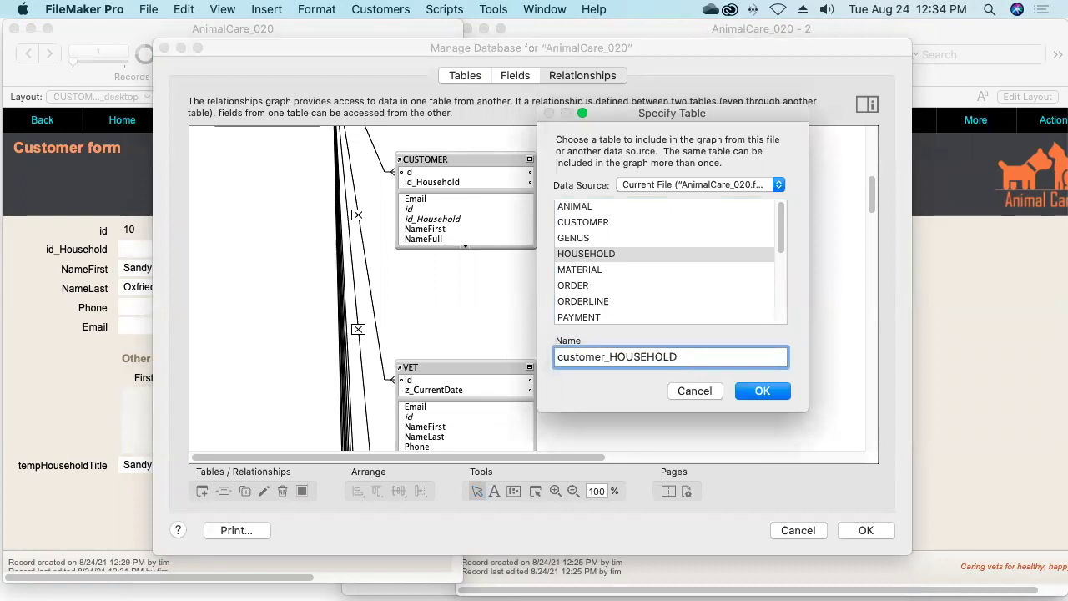
type("__viaHouseholdTitle")
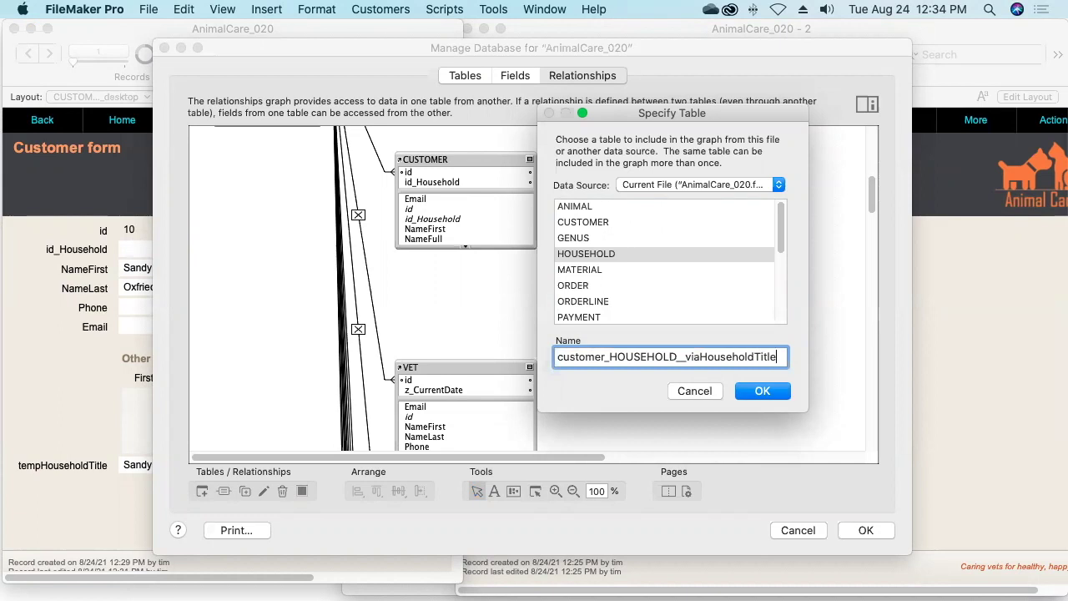
type("_TEMP")
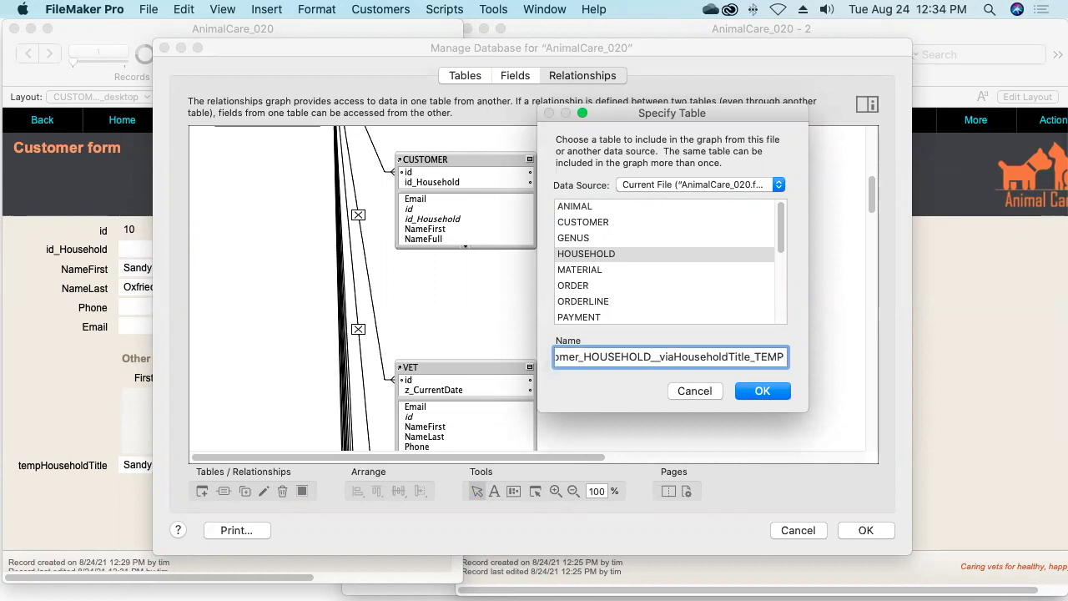
left_click(776, 394)
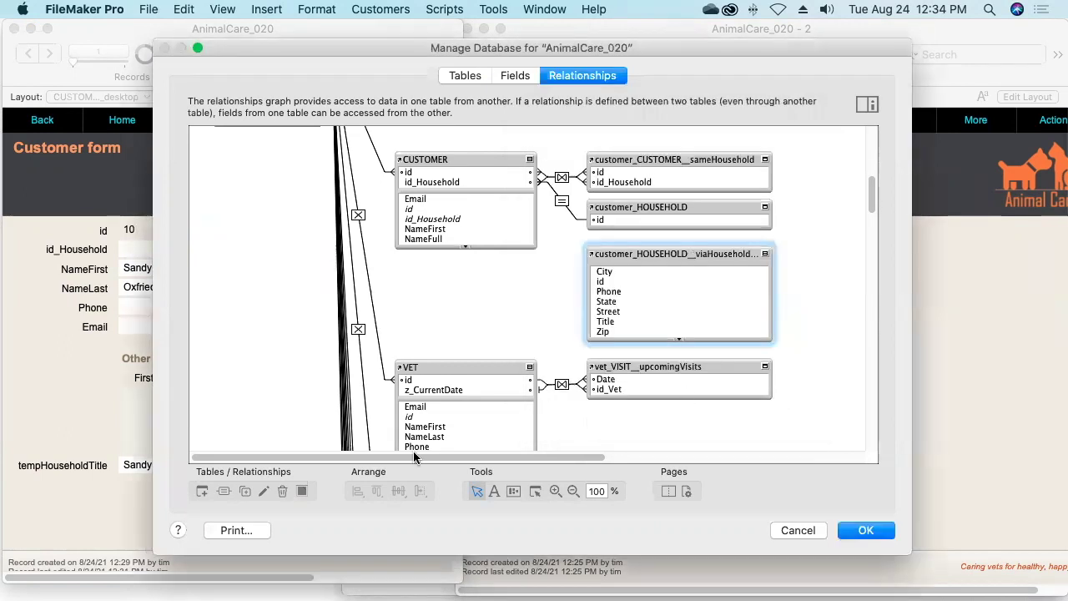
left_click(302, 491)
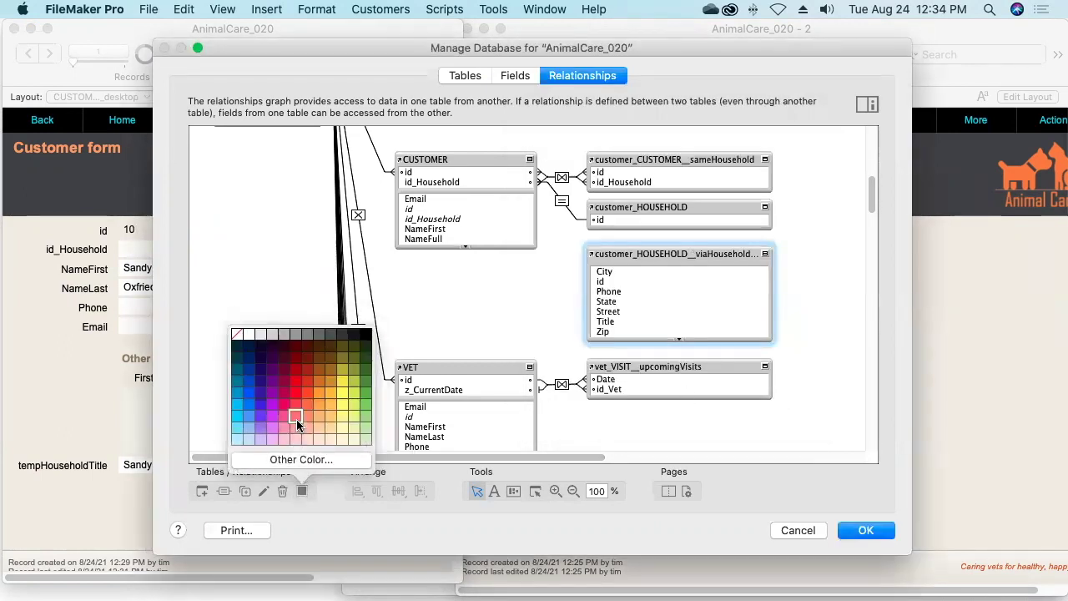
left_click(296, 397)
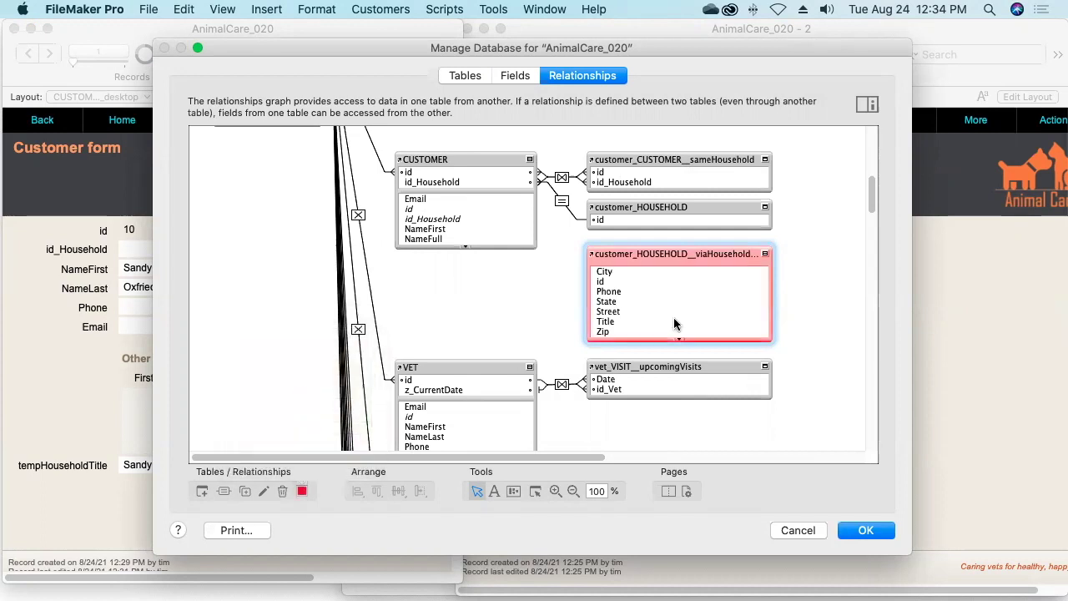
- Relate Title in the red household occurrence to tempHouseholdTitle in CUSTOMER and save the database changes
left_click(464, 246)
left_click(464, 246)
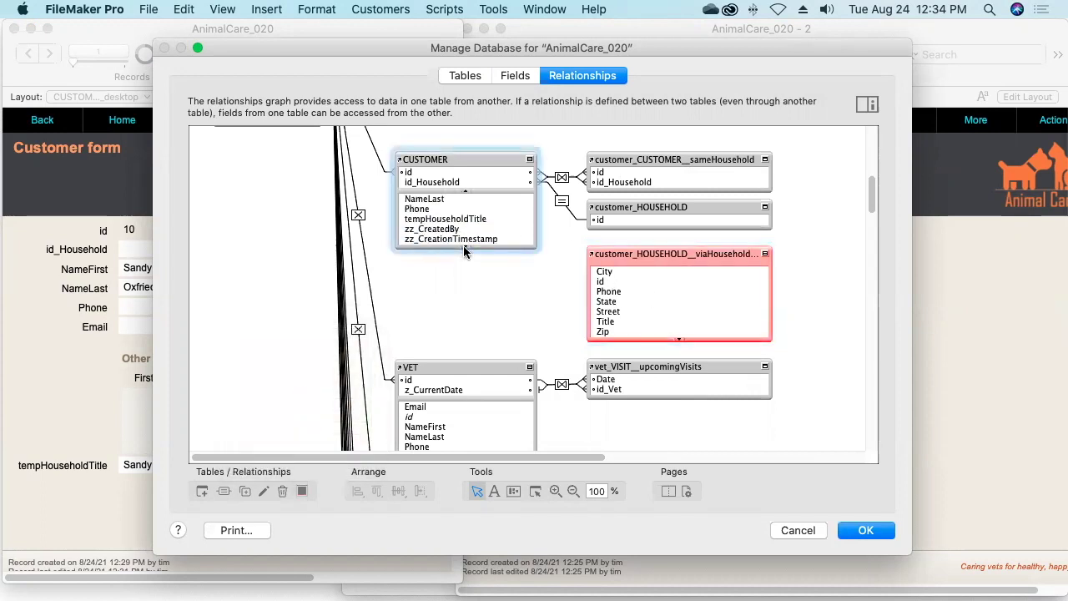
left_click(610, 322)
left_click_drag(611, 323, 472, 220)
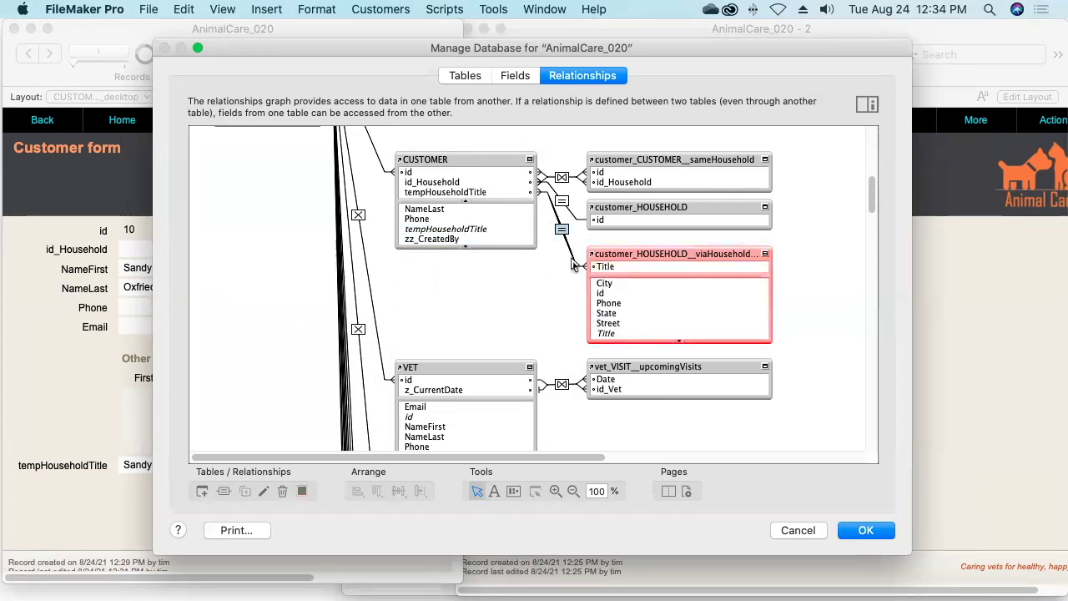
left_click(867, 532)
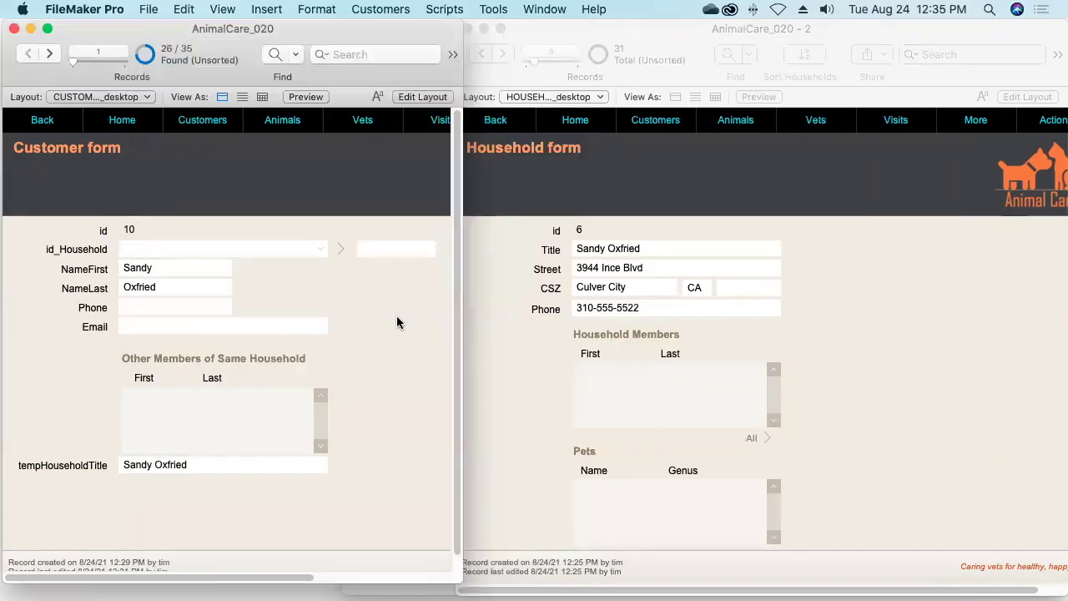
- Replace id_Household in all found customer records with the calculated result customer_HOUSEHOLD__viaHouseholdTitle_TEMP::id, and commit the record
left_click(373, 249)
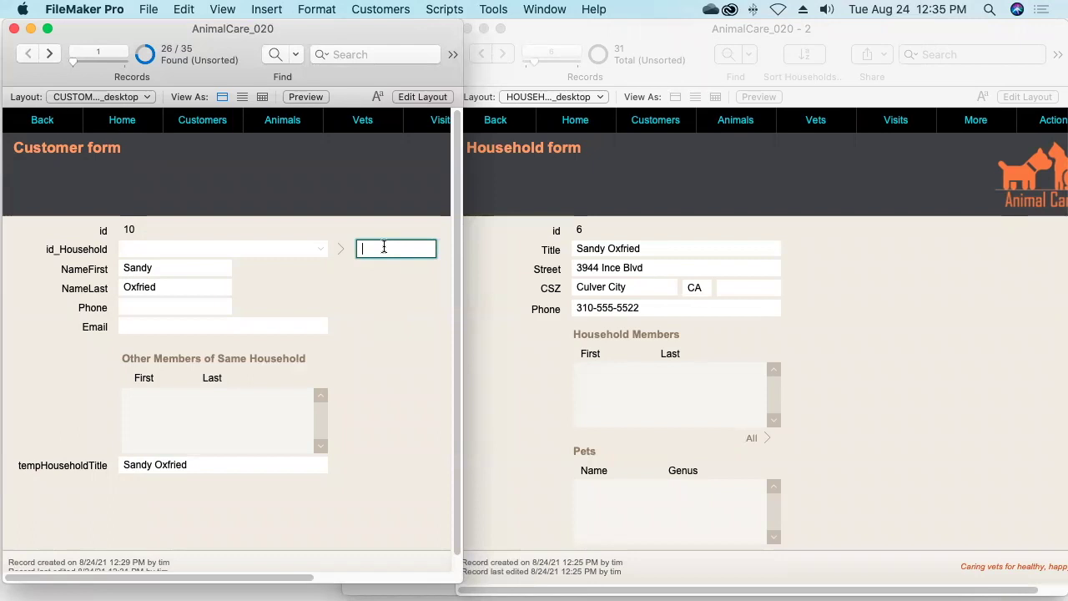
left_click(285, 250)
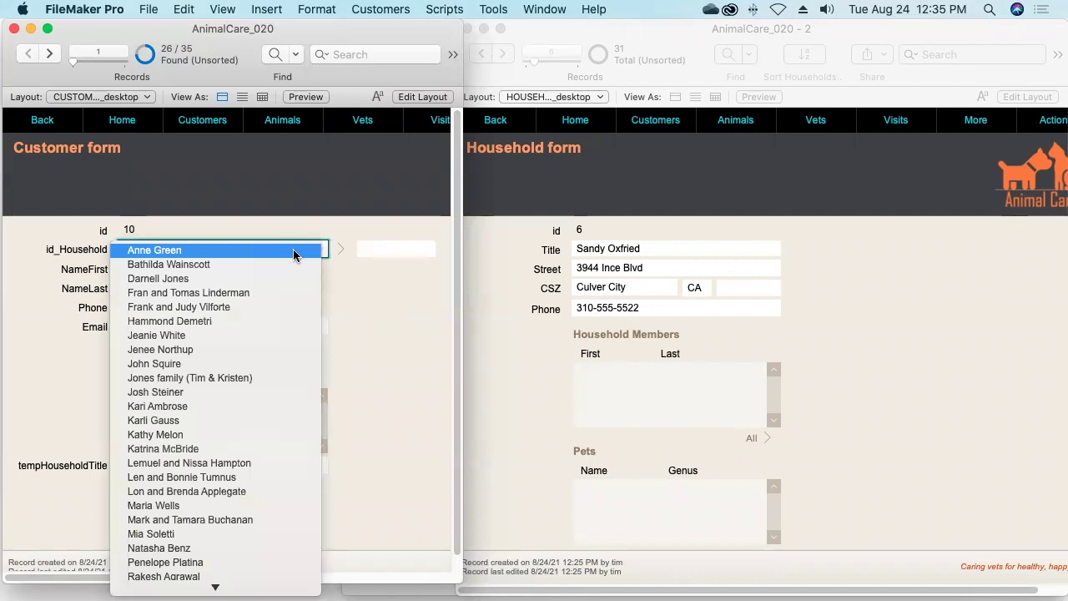
key("Escape")
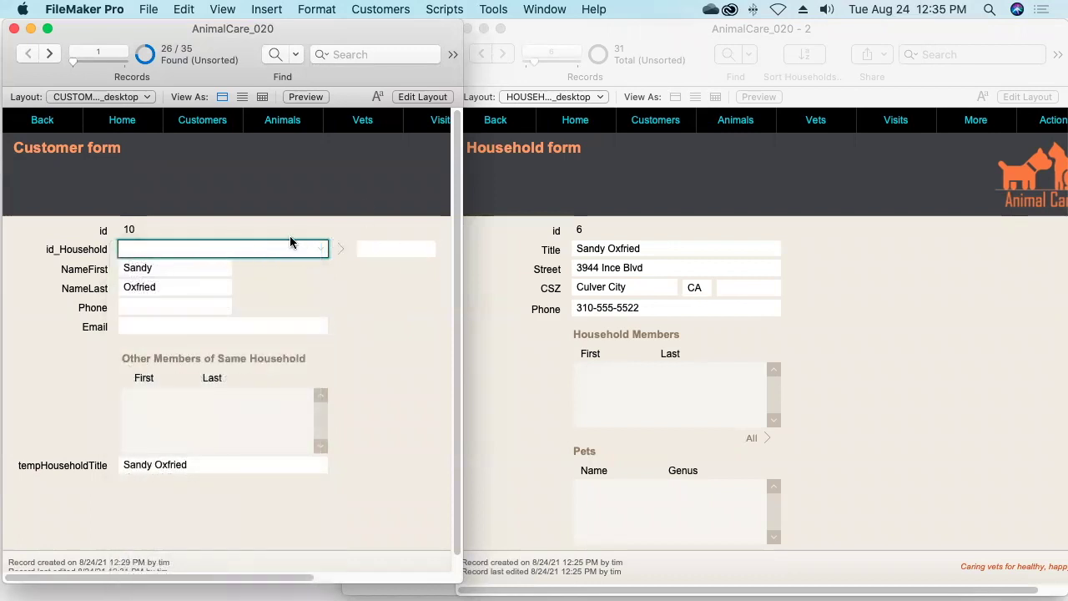
left_click(398, 8)
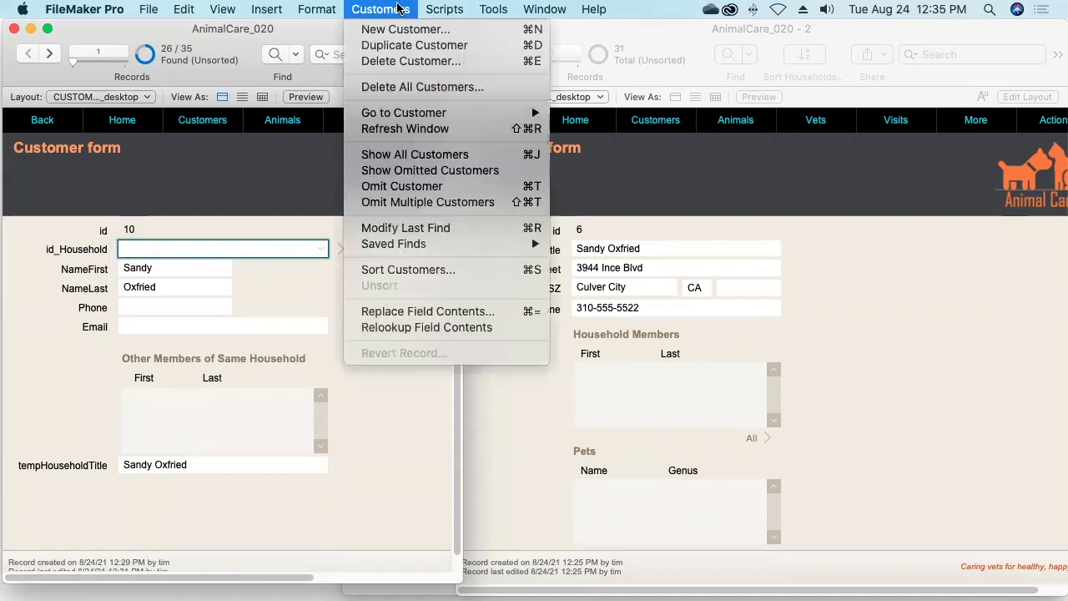
left_click(417, 313)
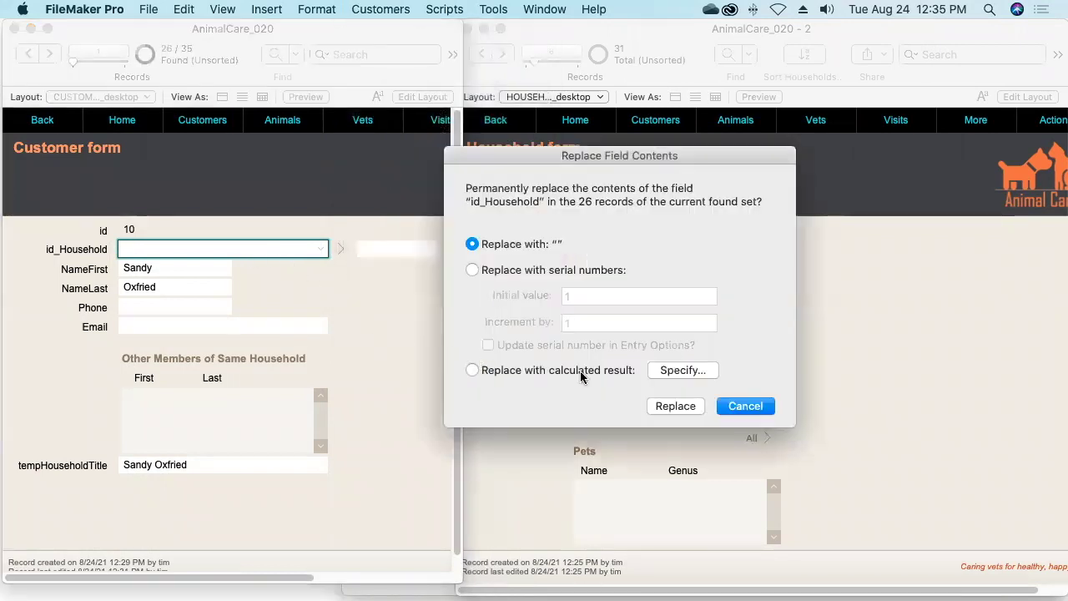
left_click(684, 370)
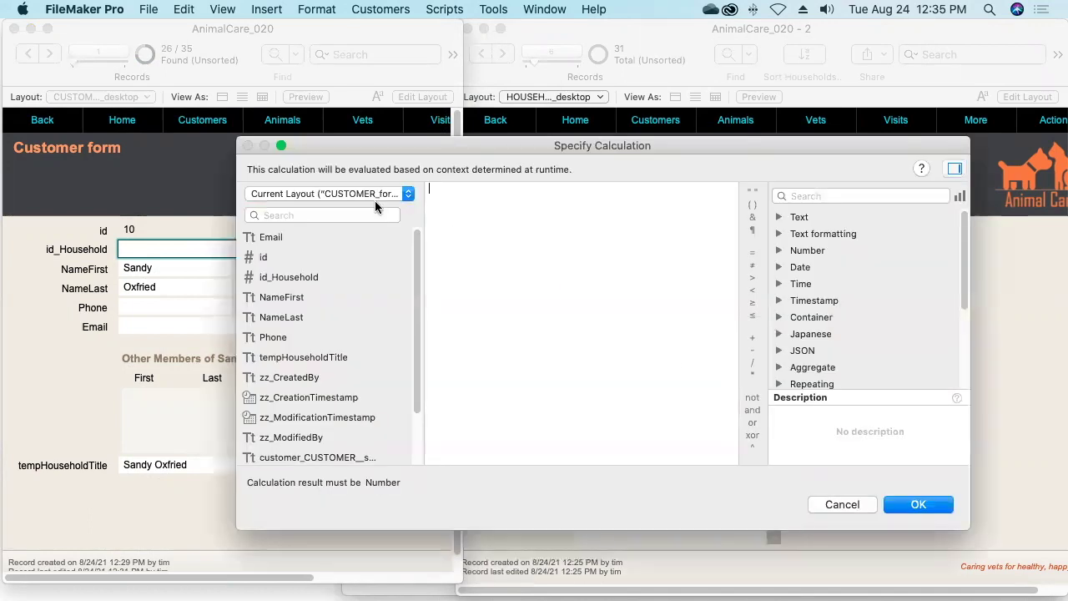
left_click(350, 193)
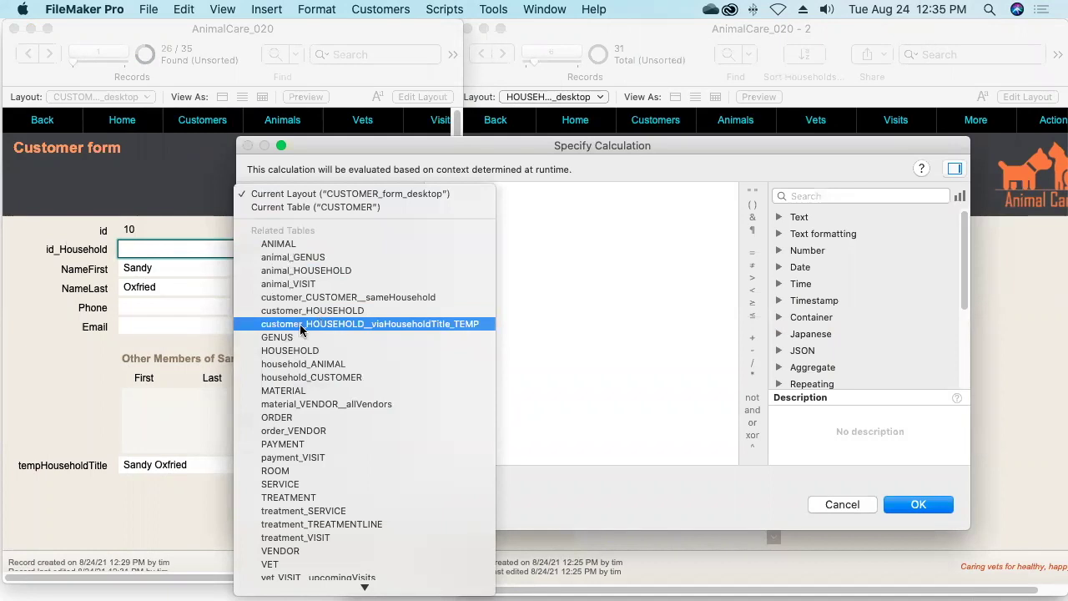
left_click(424, 323)
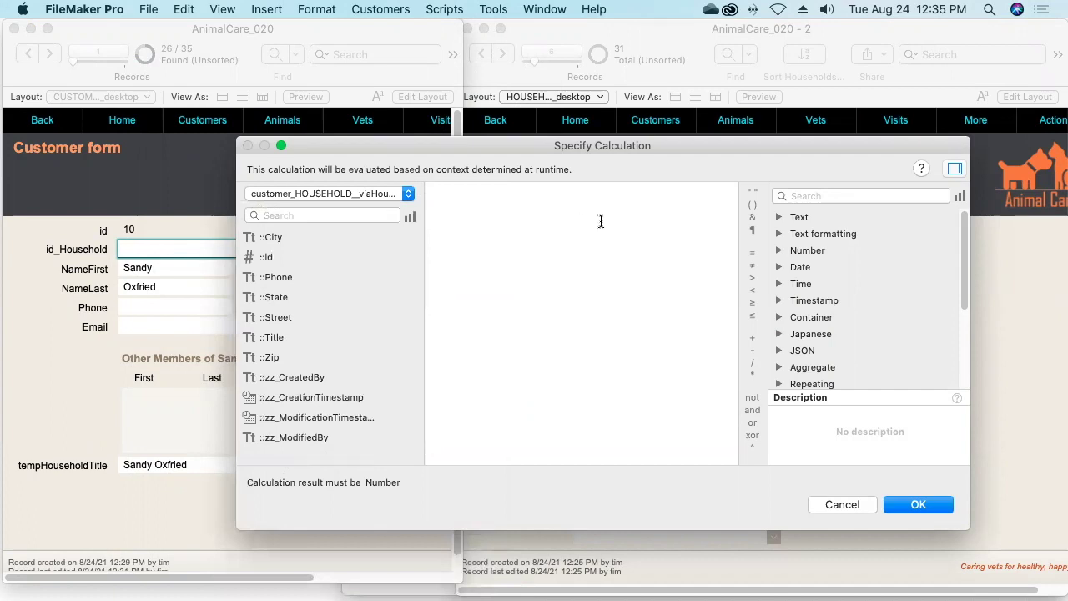
double_click(275, 259)
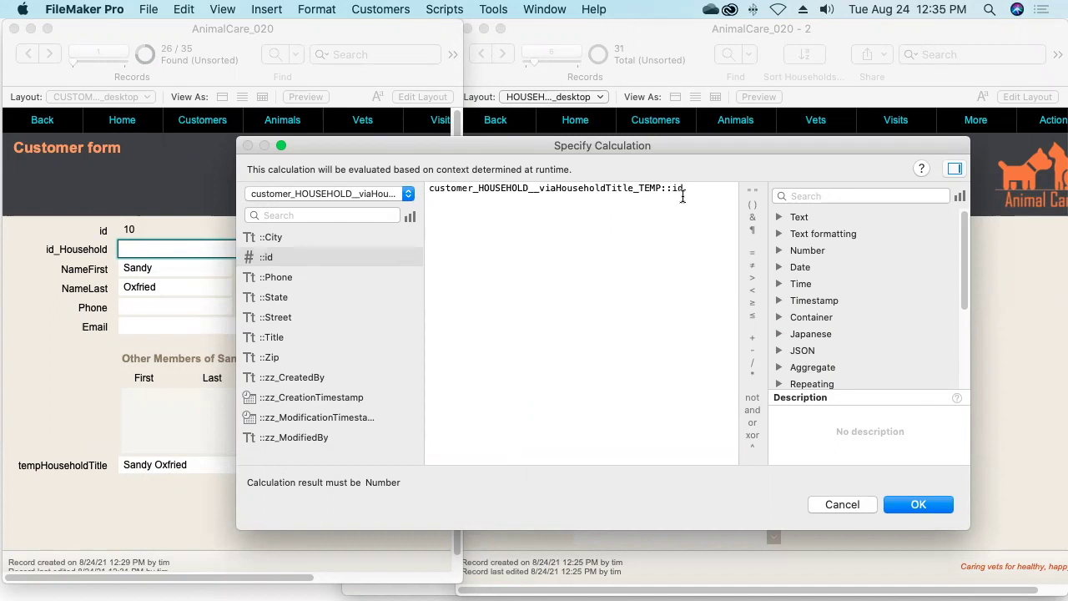
left_click(923, 507)
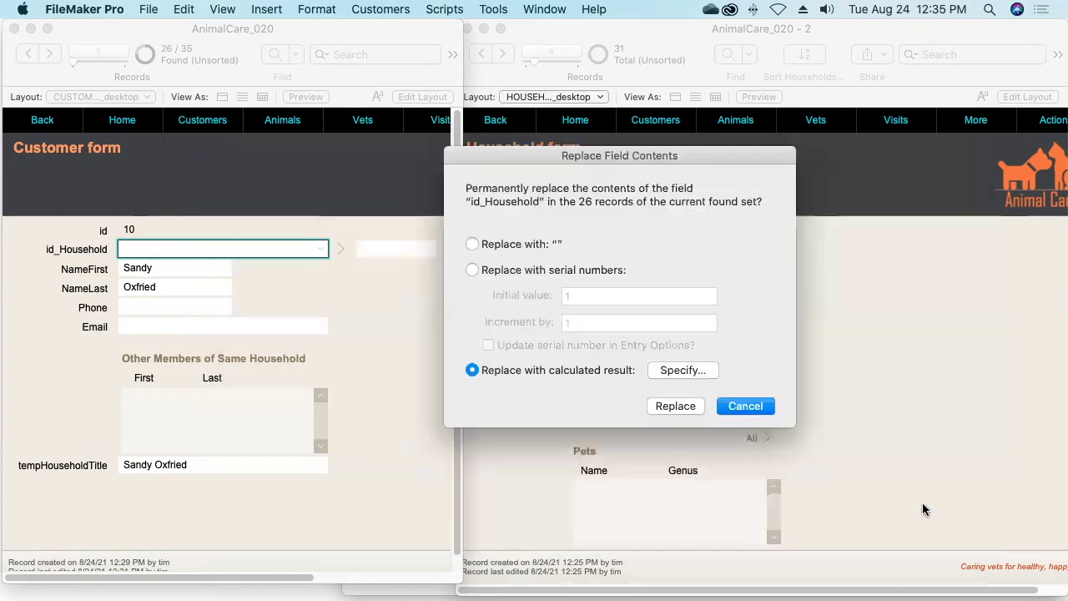
left_click(675, 405)
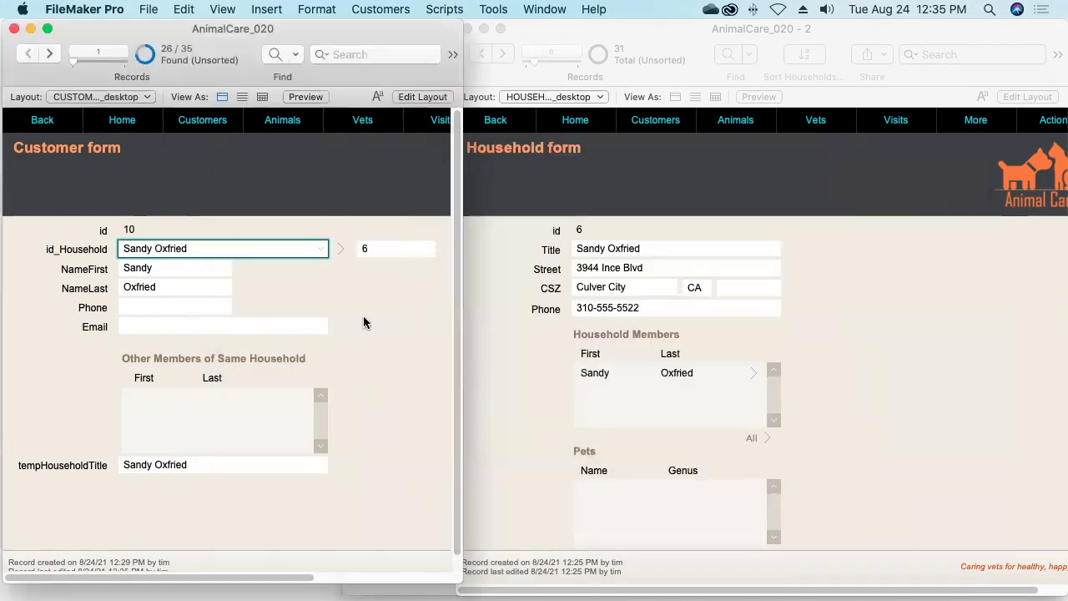
left_click(357, 324)
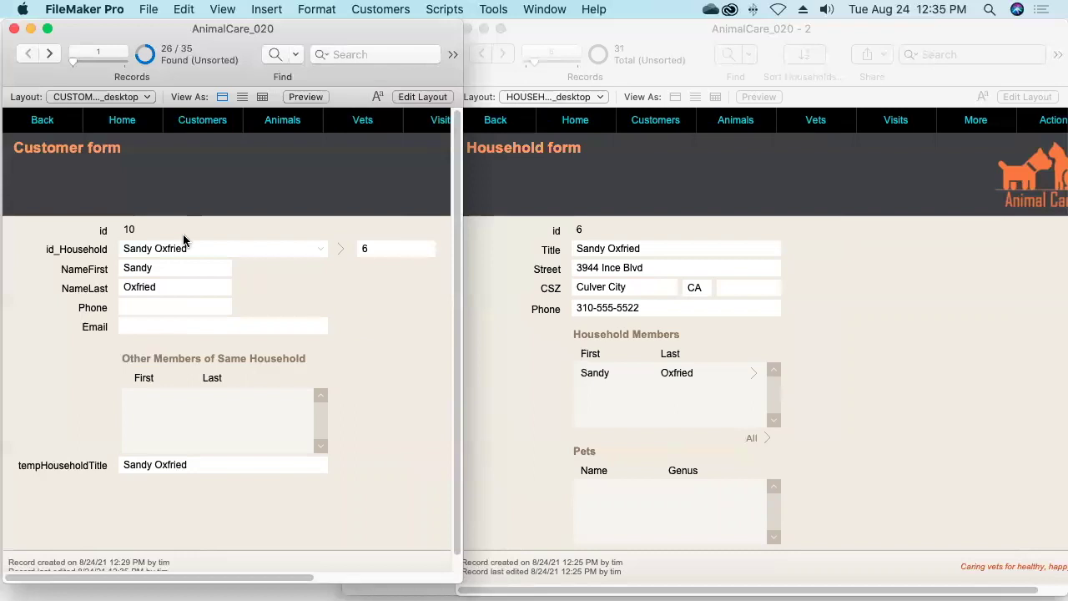
- Check id_Household against tempHouseholdTitle on the next four customer records, and close the separate household window
left_click(49, 54)
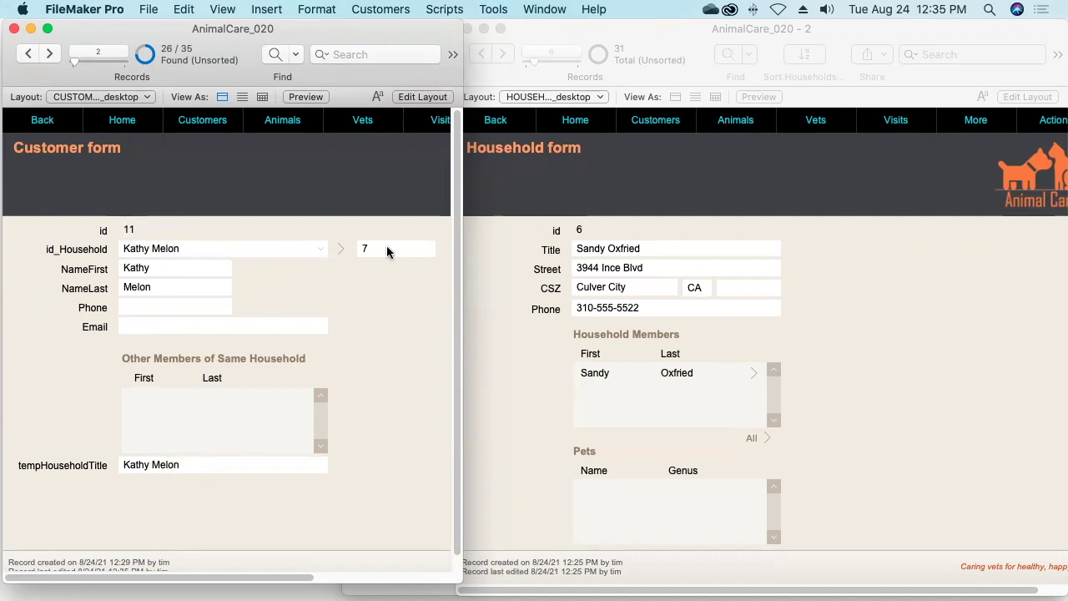
left_click(49, 53)
left_click(50, 54)
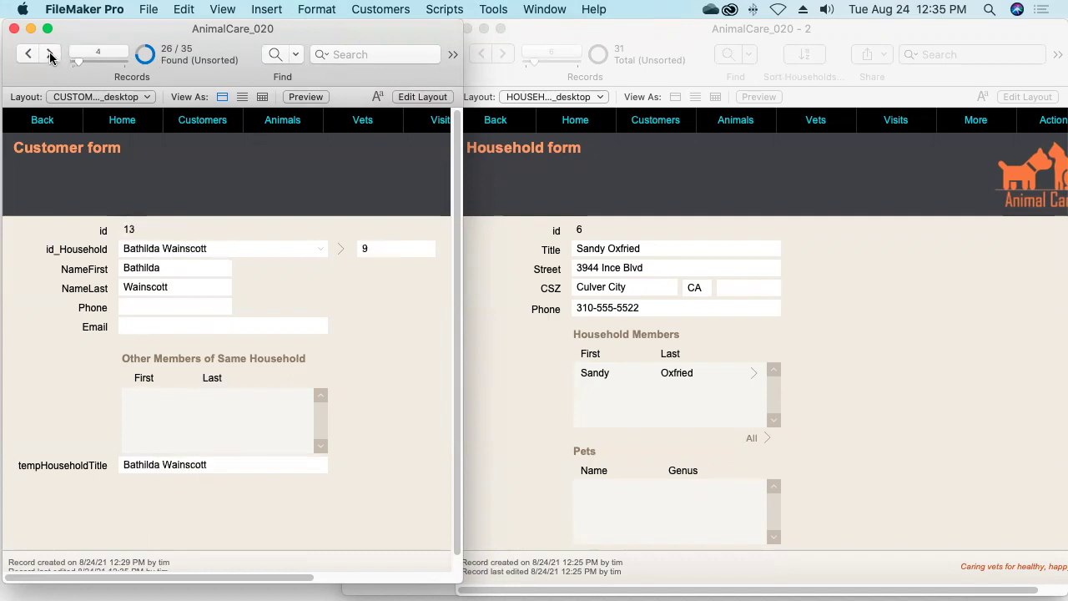
left_click(50, 53)
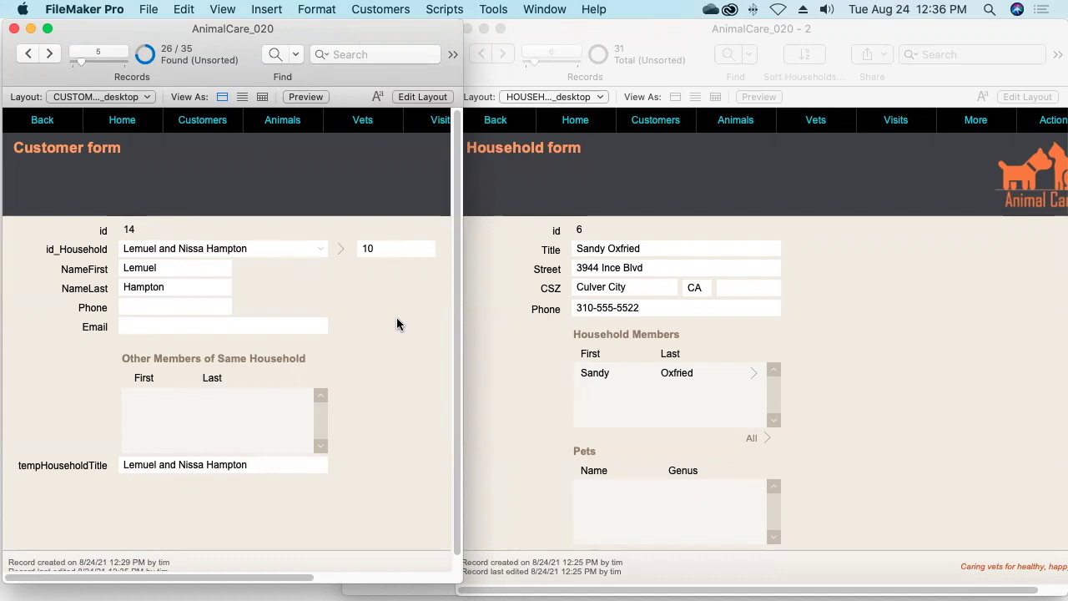
left_click(505, 267)
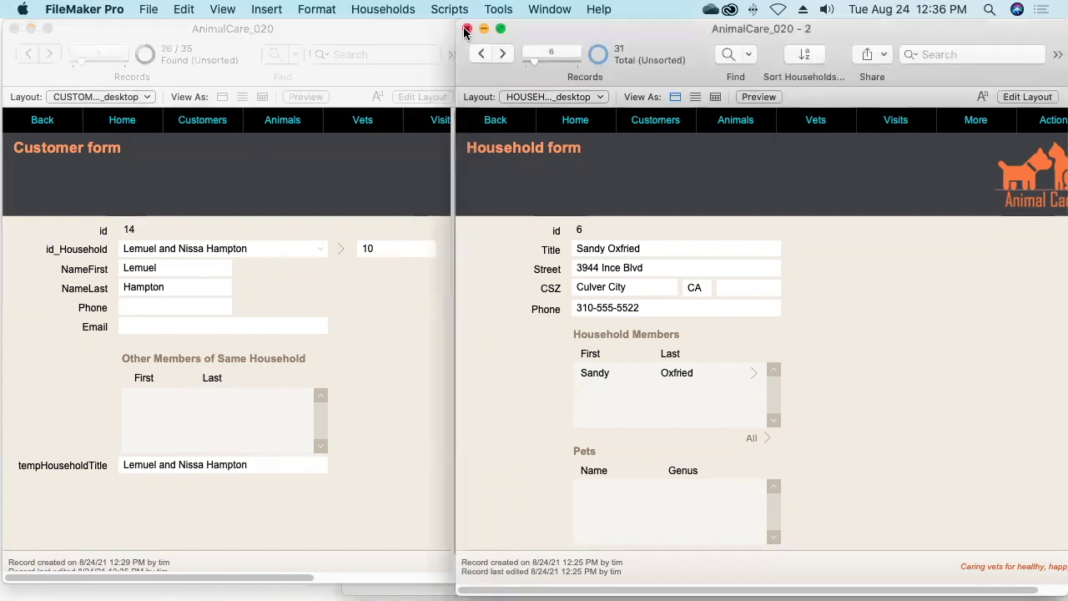
left_click(465, 30)
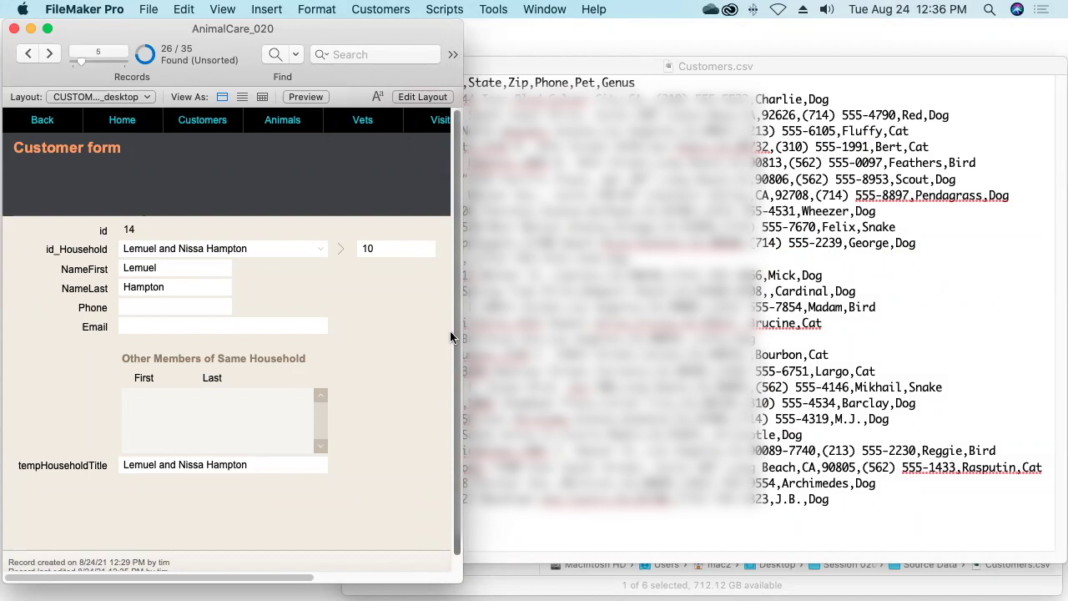
- Switch to TextEdit, examine the Pet and Genus headings and their values in Customers.csv, and close the file
left_click(703, 70)
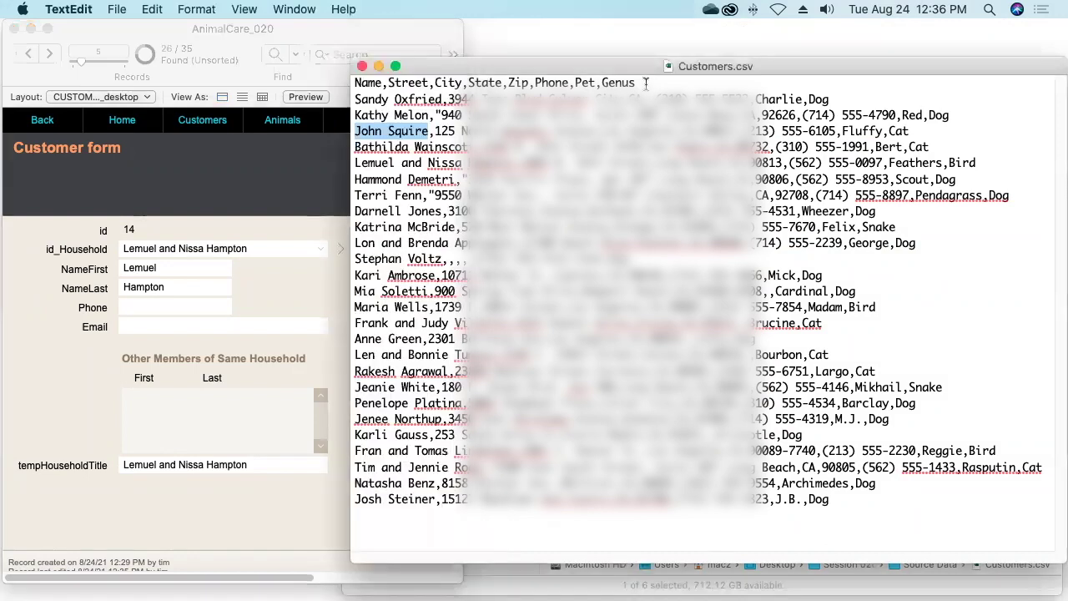
left_click_drag(575, 82, 605, 83)
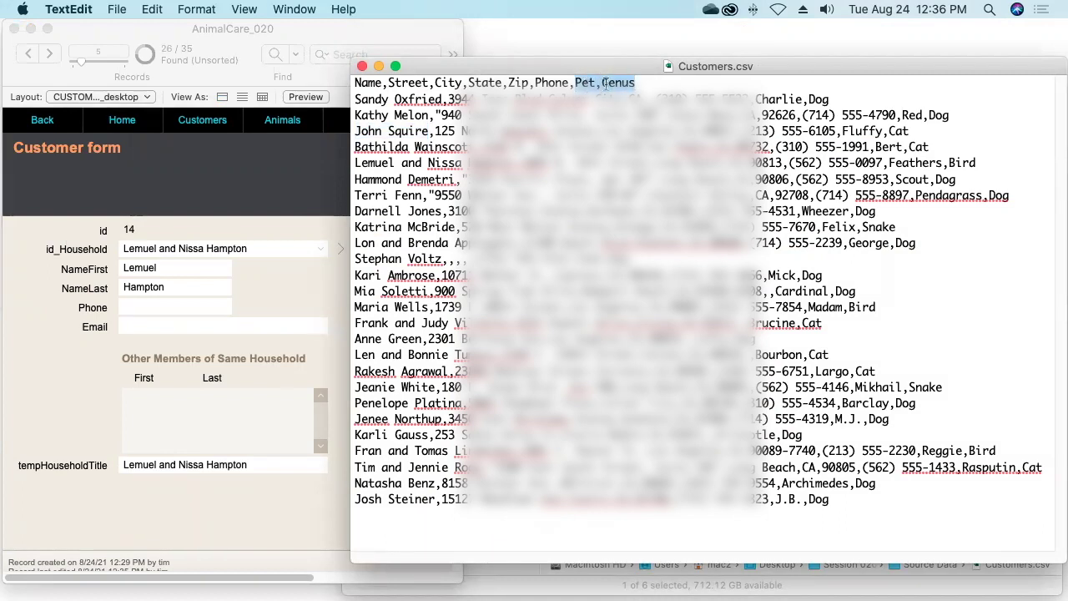
left_click(756, 98)
left_click_drag(756, 99, 979, 163)
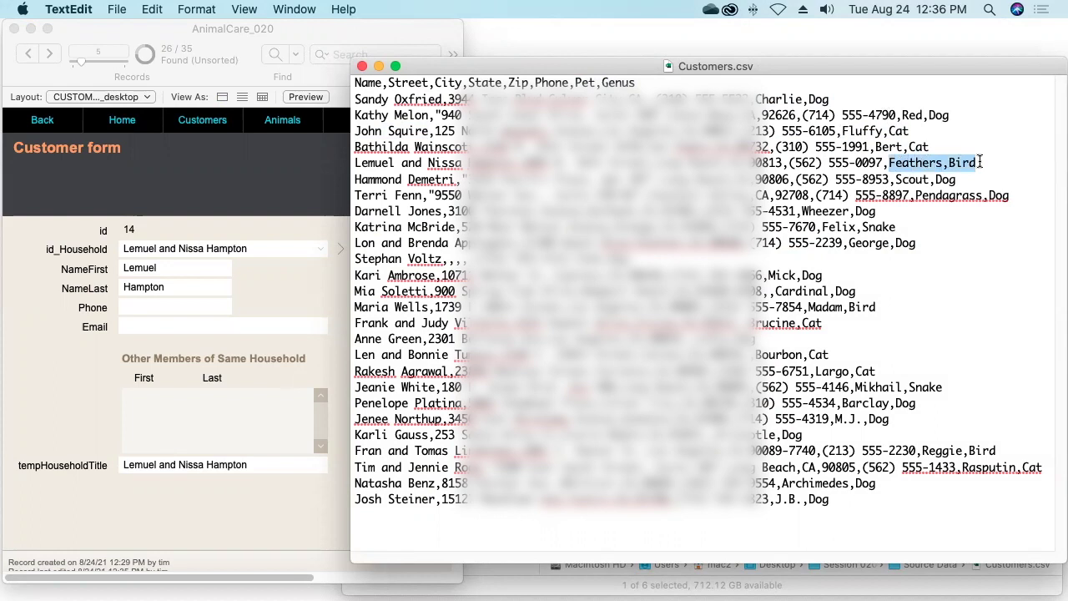
left_click(361, 66)
- Switch to FileMaker Pro, widen the AnimalCare_020 window and go to the Animal form
left_click(399, 340)
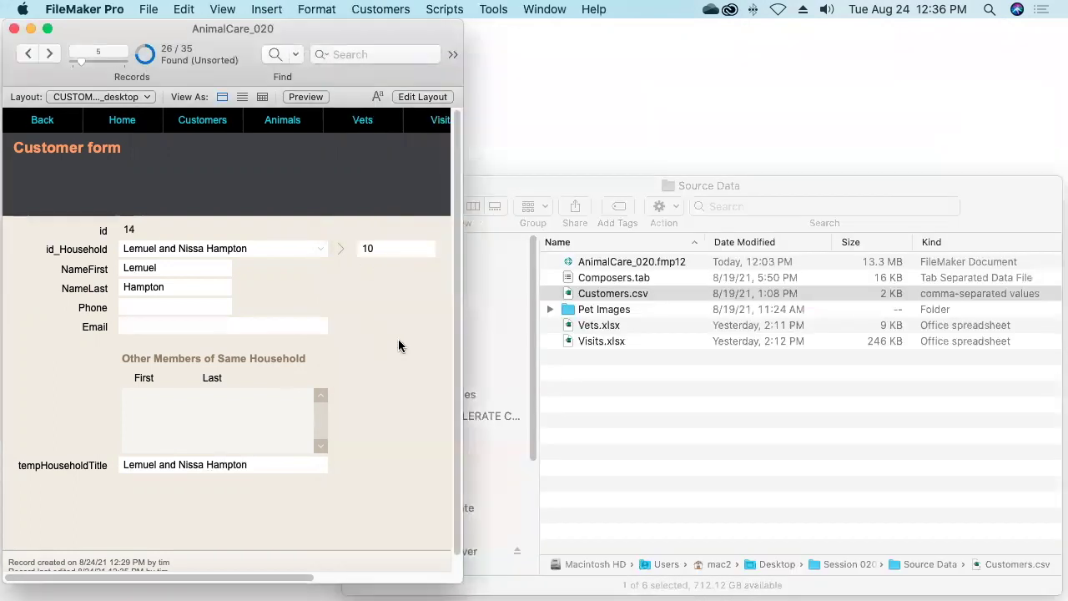
left_click_drag(456, 330, 713, 328)
left_click(283, 122)
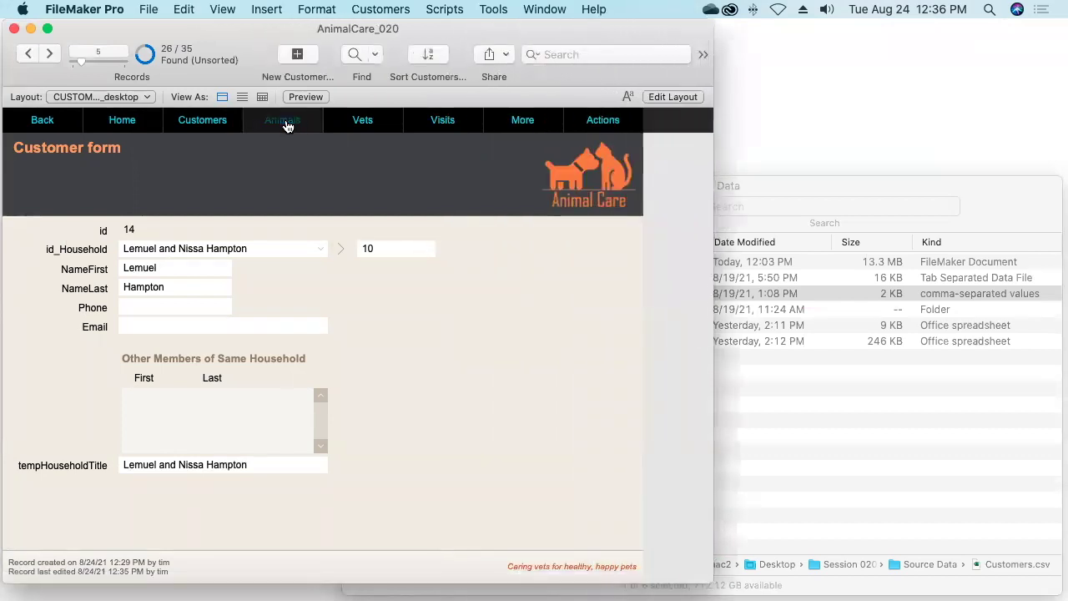
left_click(408, 227)
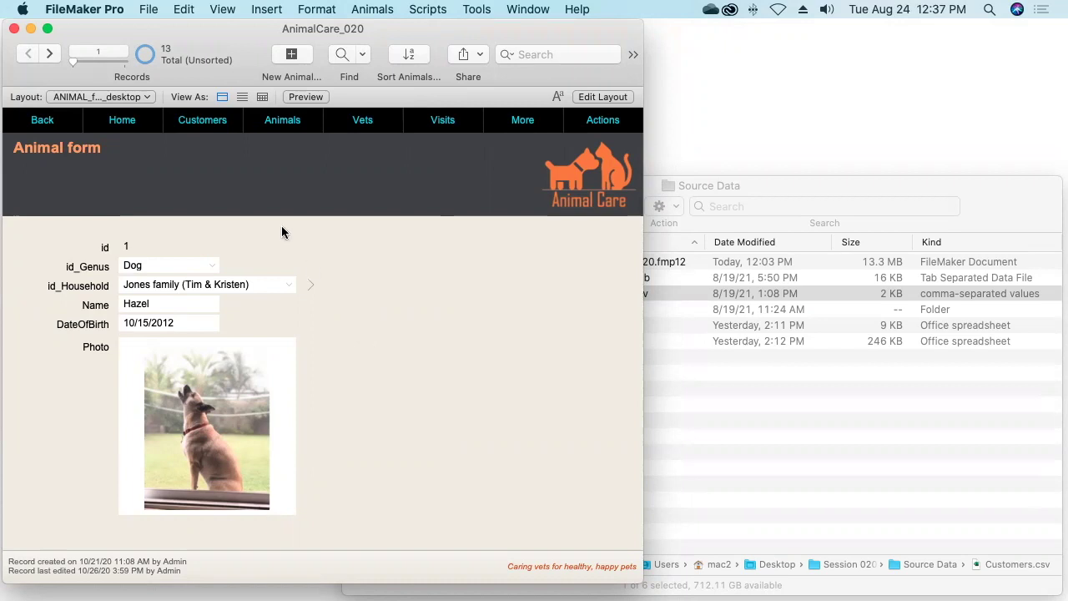
- In the database definition, add a text field named tempHouseholdTitle to the ANIMAL table
left_click(149, 9)
mouse_move(174, 144)
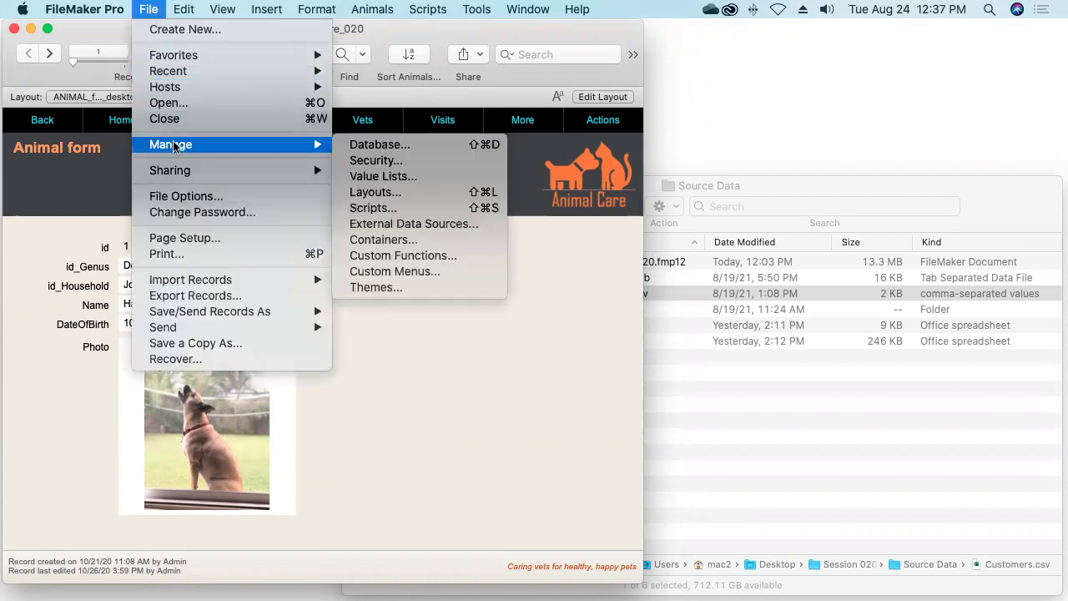
left_click(388, 146)
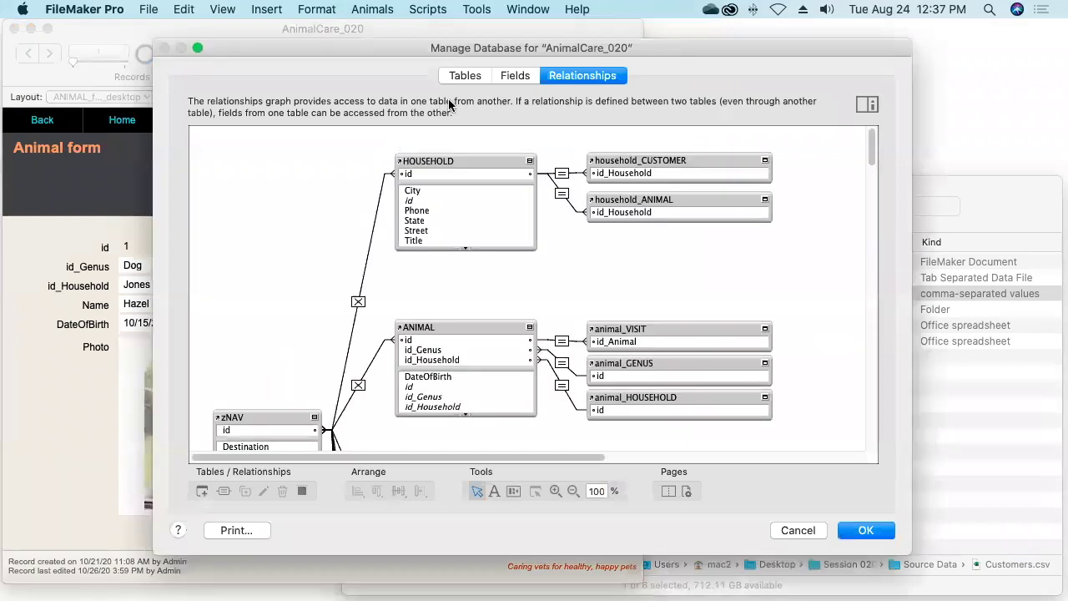
left_click(515, 76)
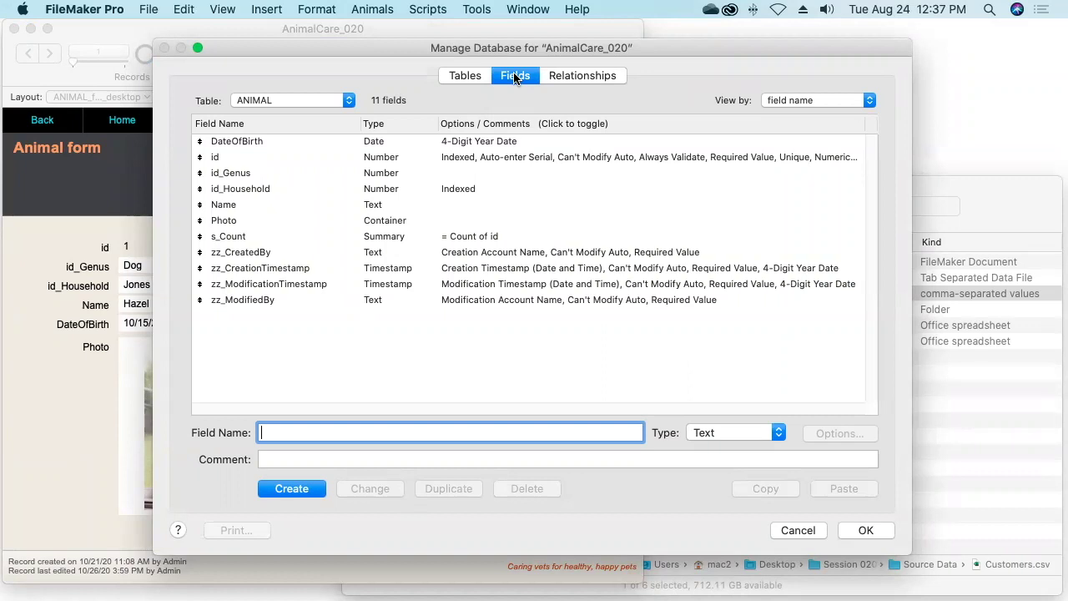
type("TEstaf")
key("BackSpace")
key("BackSpace")
key("BackSpace")
key("BackSpace")
type("tempHou")
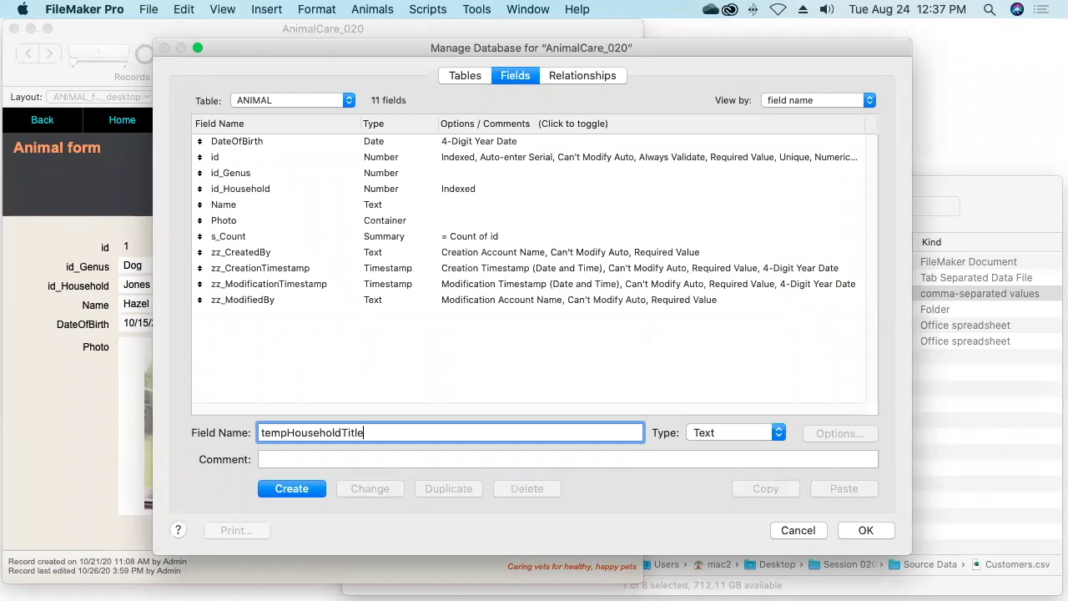
type("seholdTitle")
key("Return")
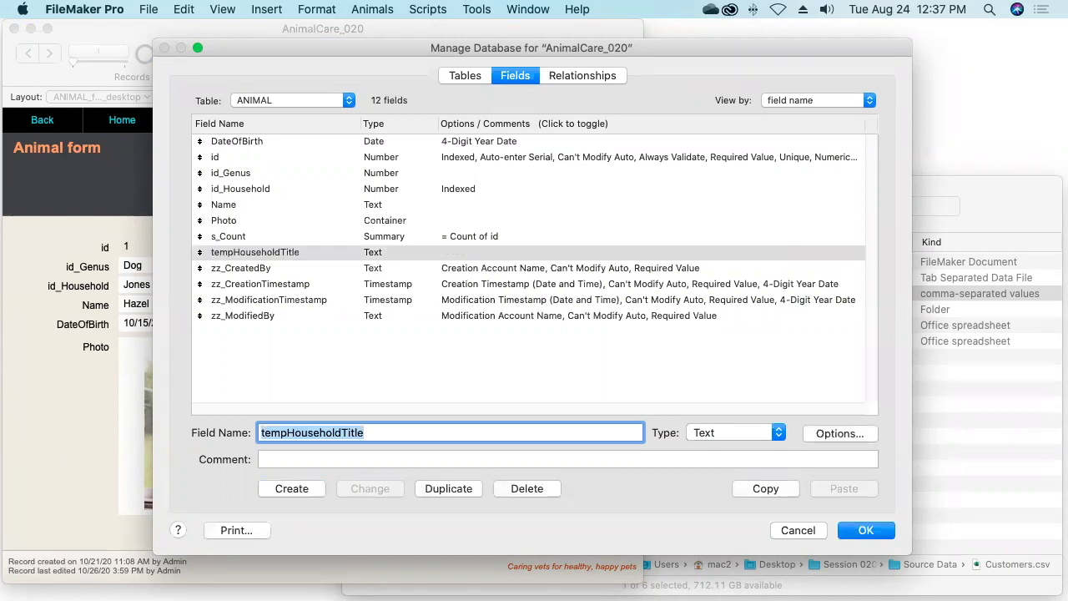
- Add a second text field named tempGenus to the ANIMAL table and save the database changes
type("tempGenus")
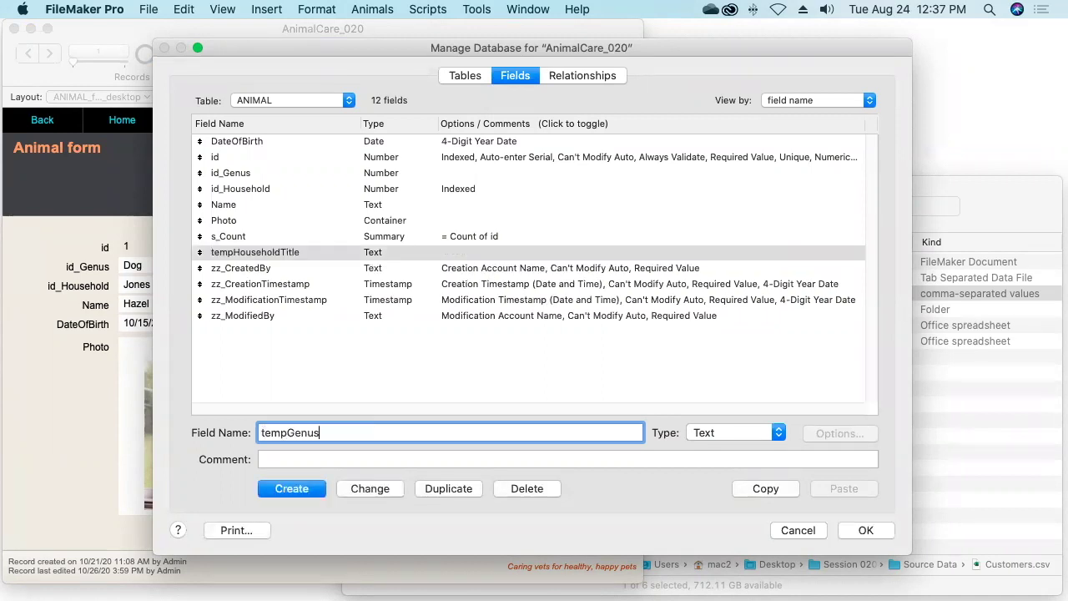
key("Return")
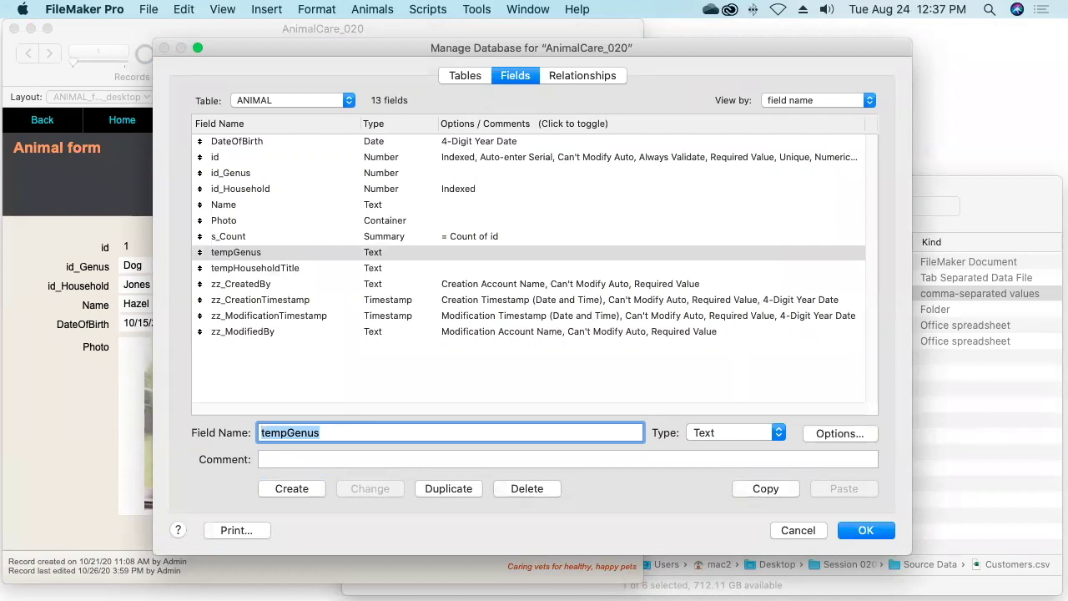
left_click(868, 530)
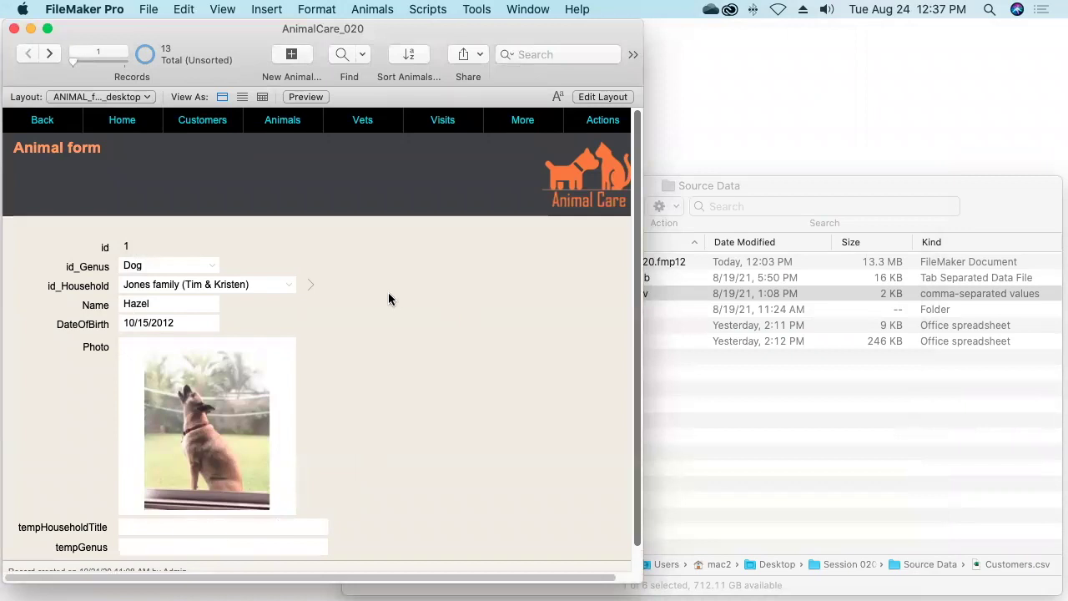
- Start a file import into the ANIMAL table with Customers.csv from the Source Data folder as the source
left_click(141, 9)
mouse_move(226, 279)
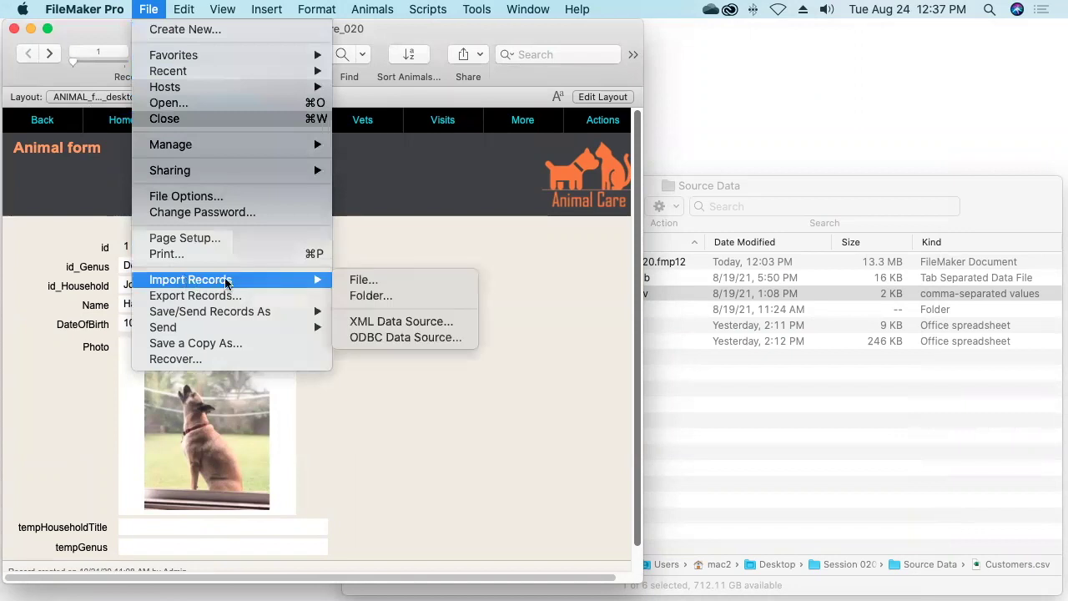
left_click(369, 279)
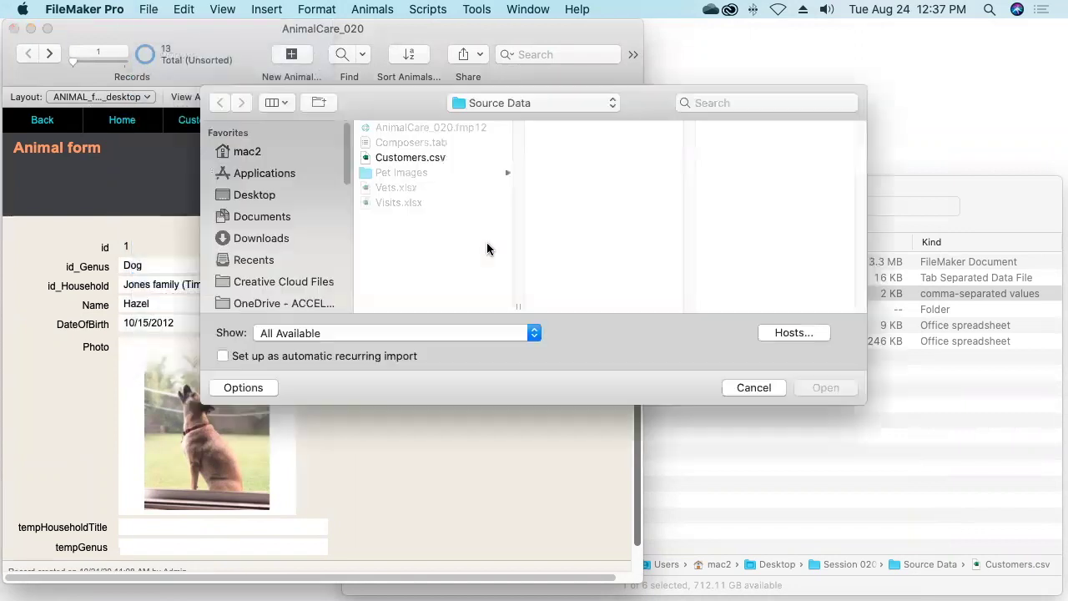
left_click(415, 159)
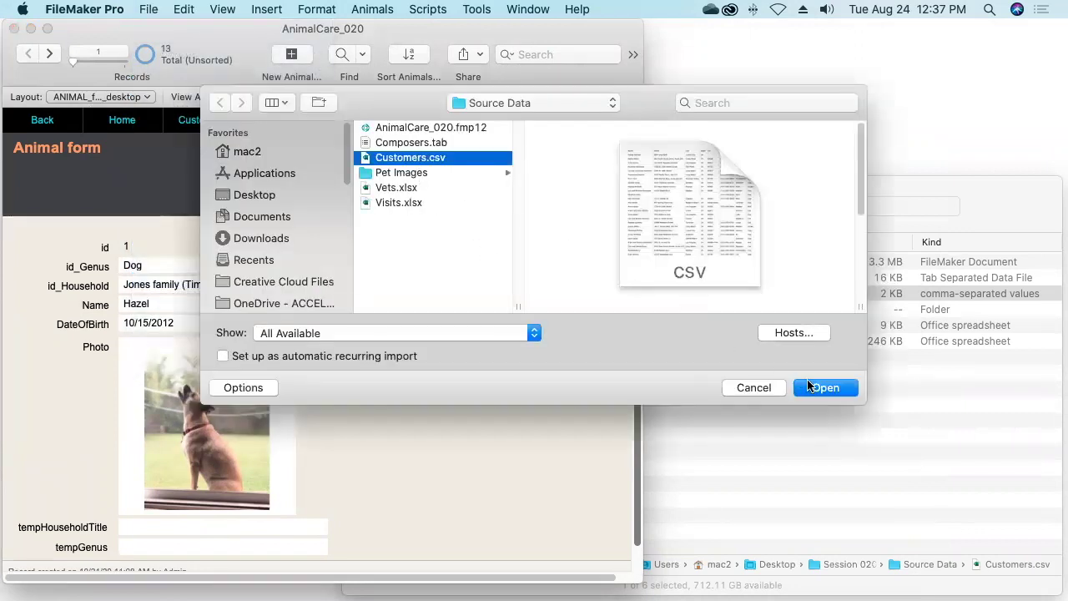
left_click(816, 388)
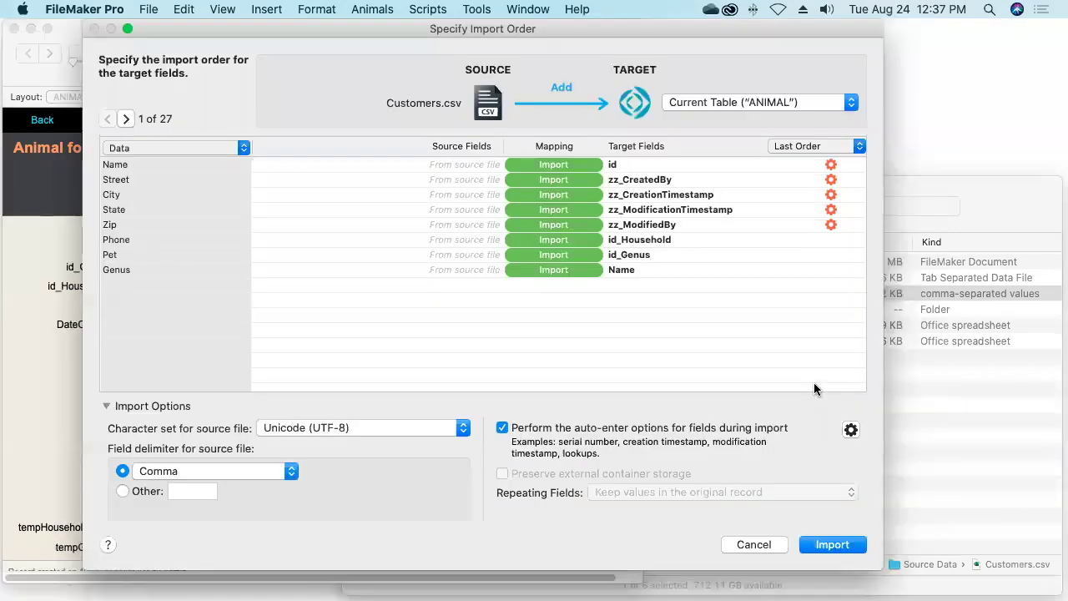
- Keep the import set to add records, use the first row as field names, and map source Name to tempHouseholdTitle
left_click(558, 90)
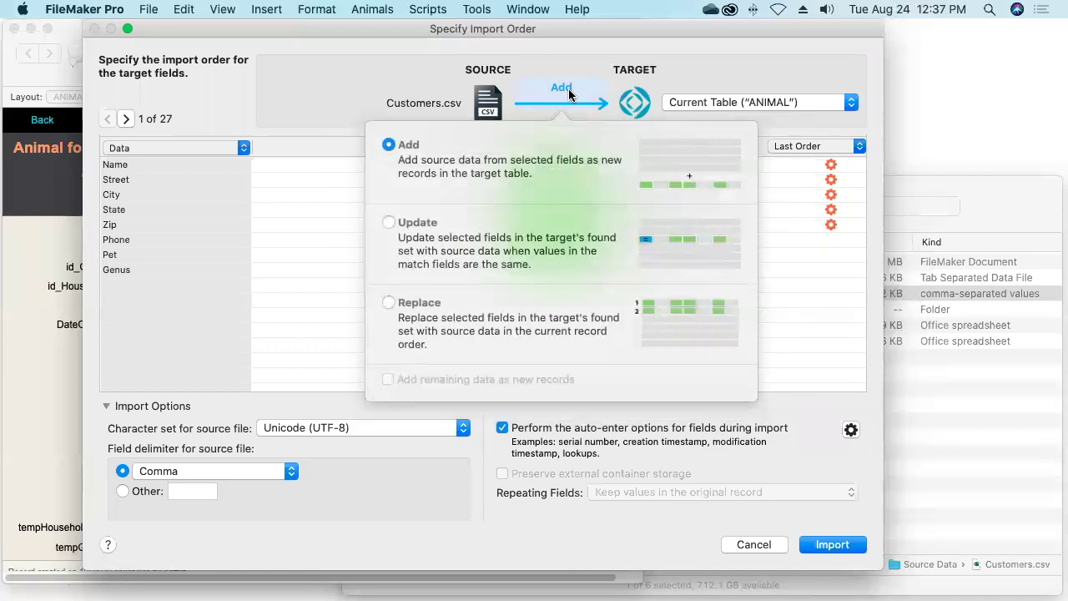
left_click(568, 88)
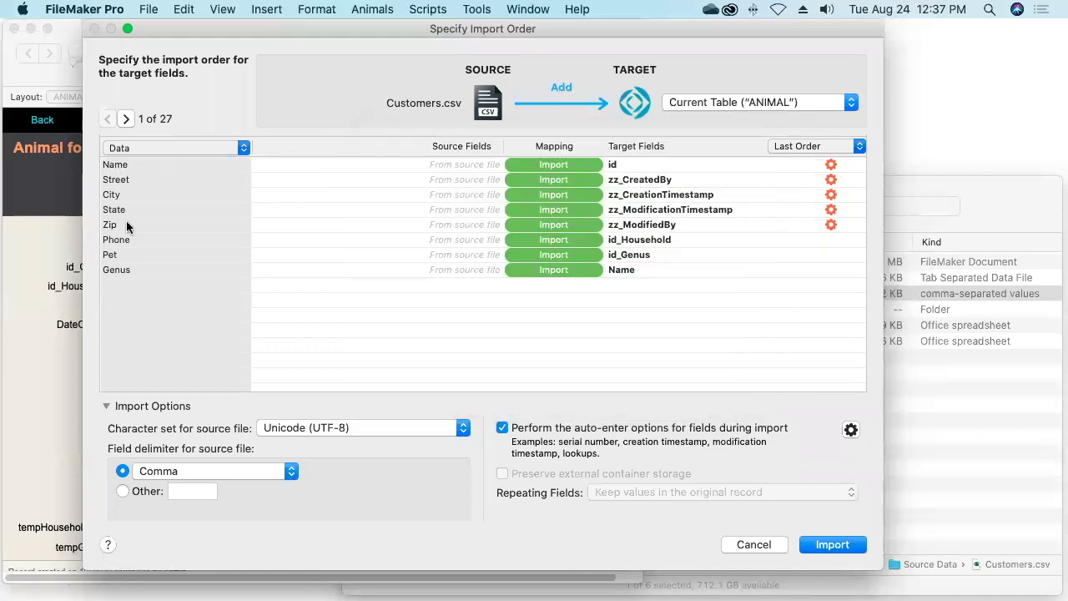
left_click(152, 148)
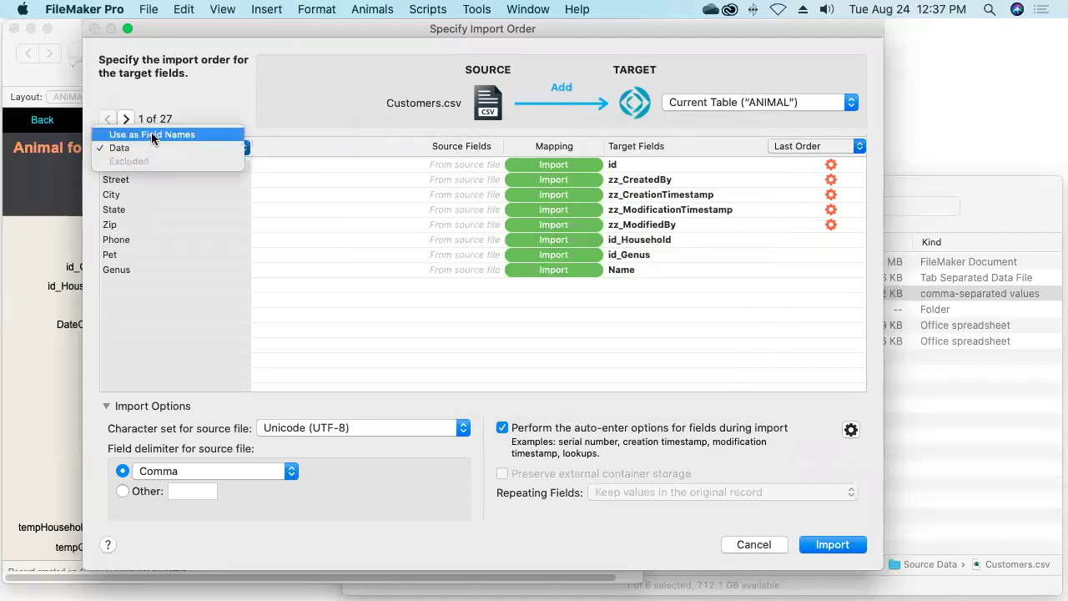
left_click(152, 135)
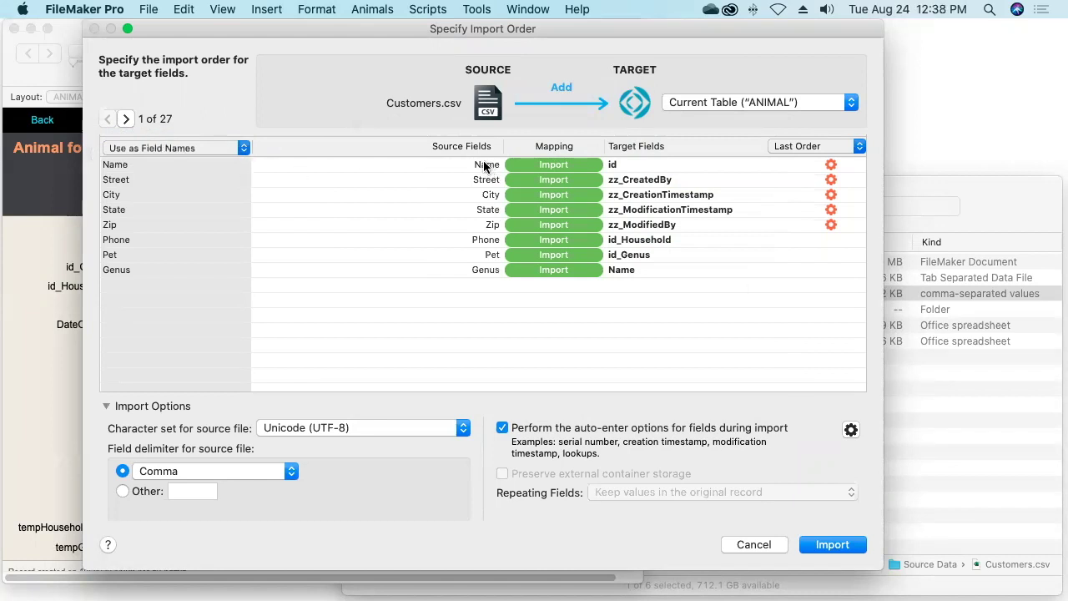
left_click(641, 167)
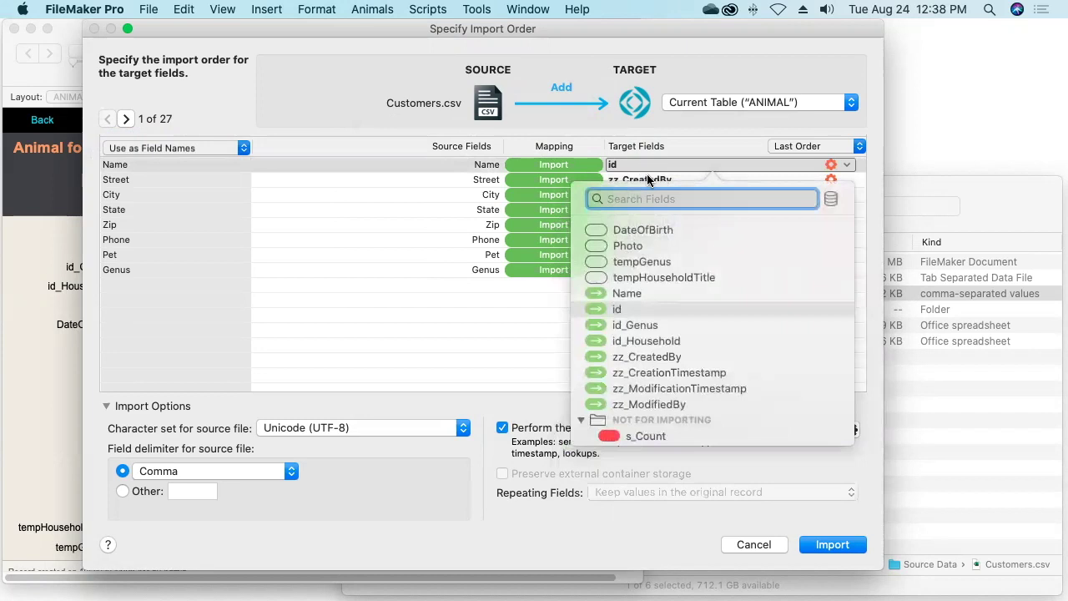
left_click(664, 279)
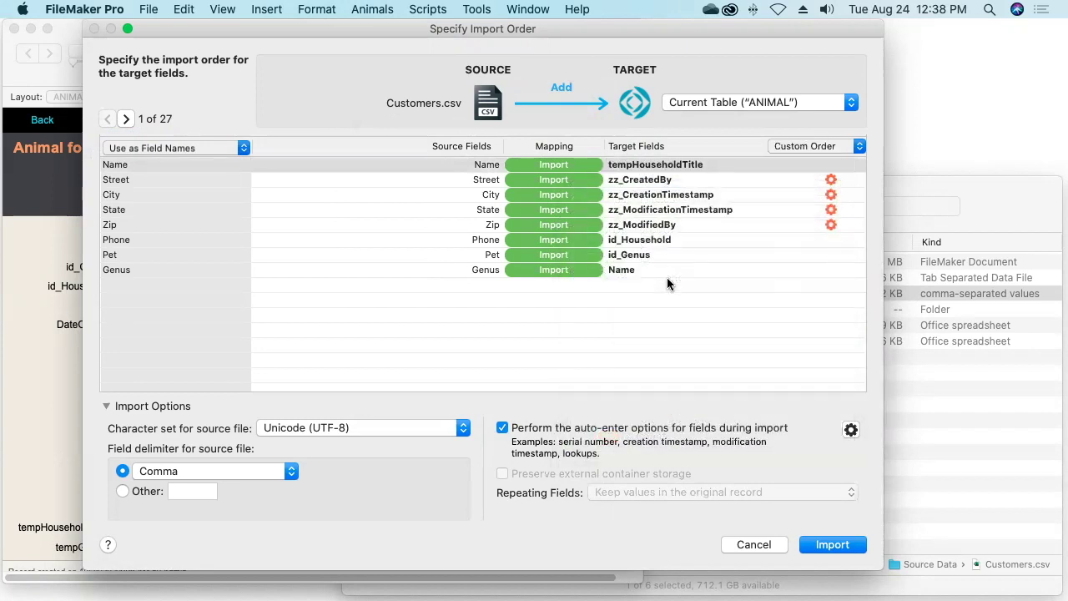
- Exclude the source fields Street, City, State, Zip and Phone from the import
left_click(482, 181)
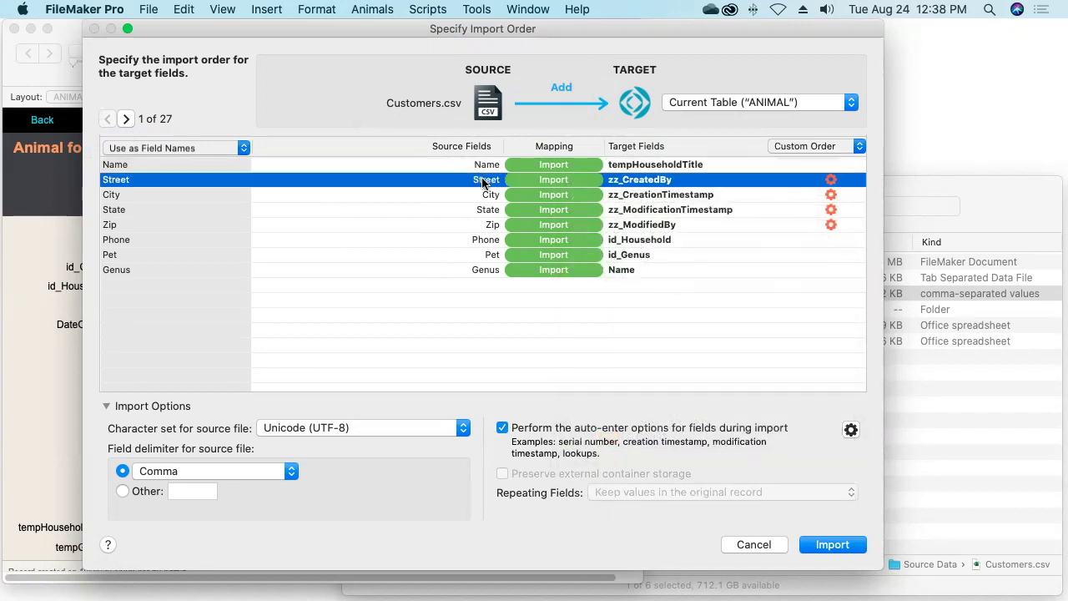
left_click(476, 241, "shift")
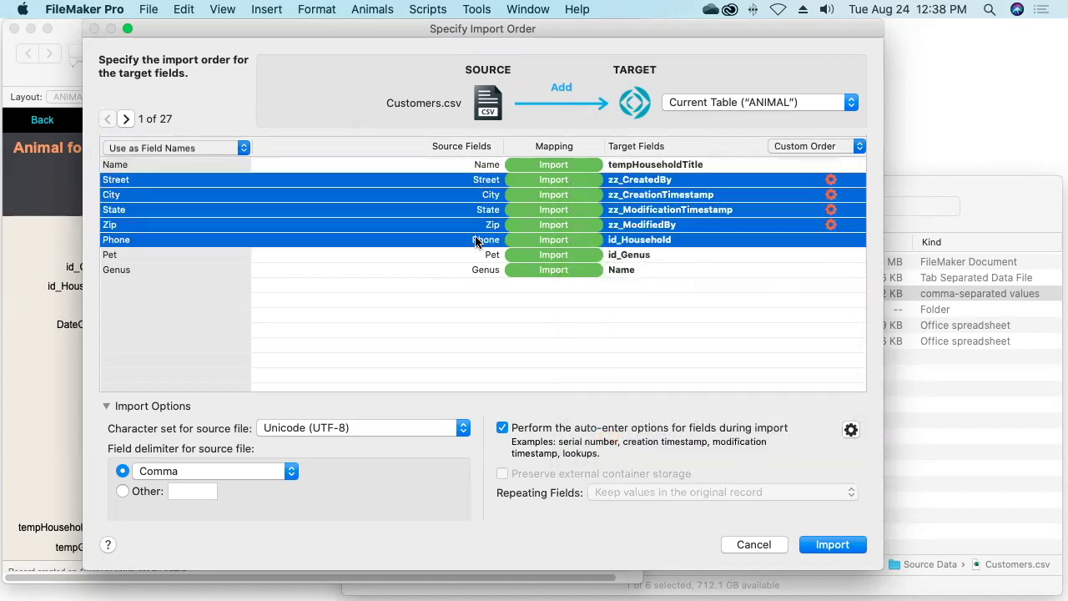
left_click(550, 224)
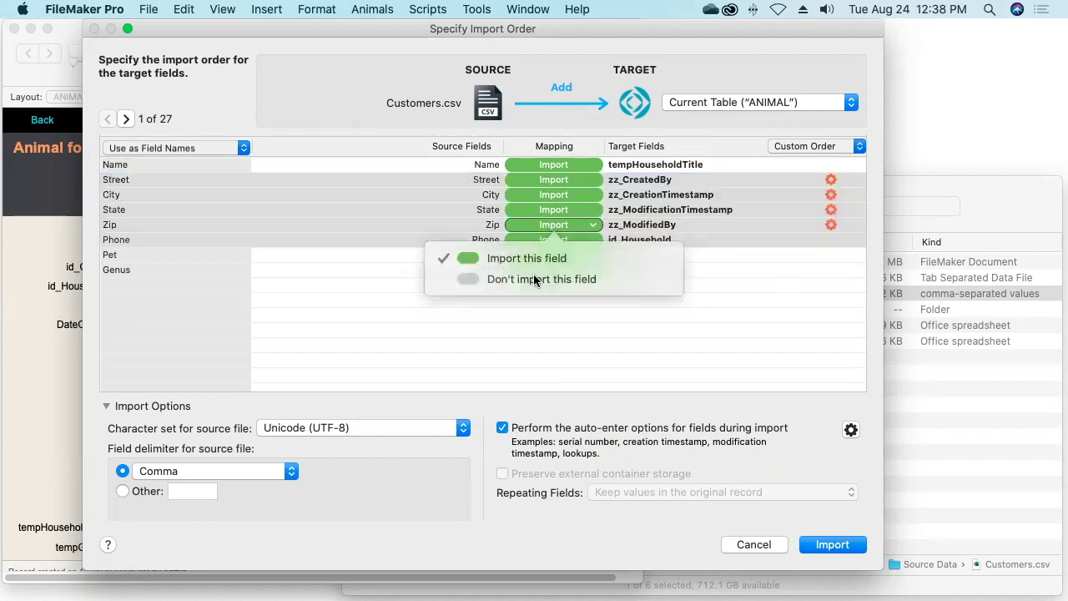
left_click(537, 280)
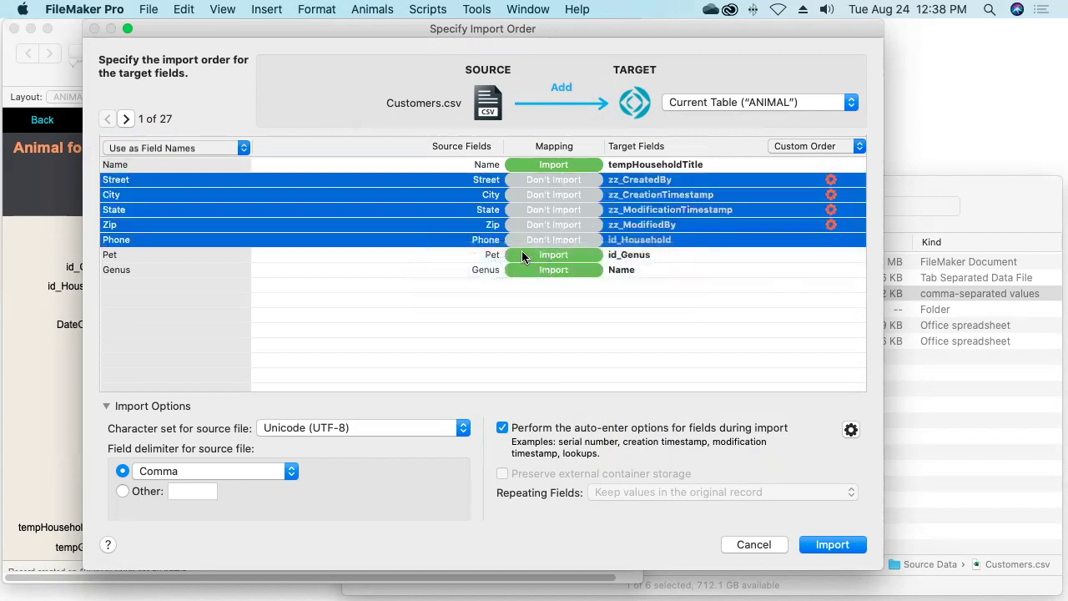
- Map source Pet to Name and Genus to tempGenus, run the import, and dismiss its summary
left_click(631, 257)
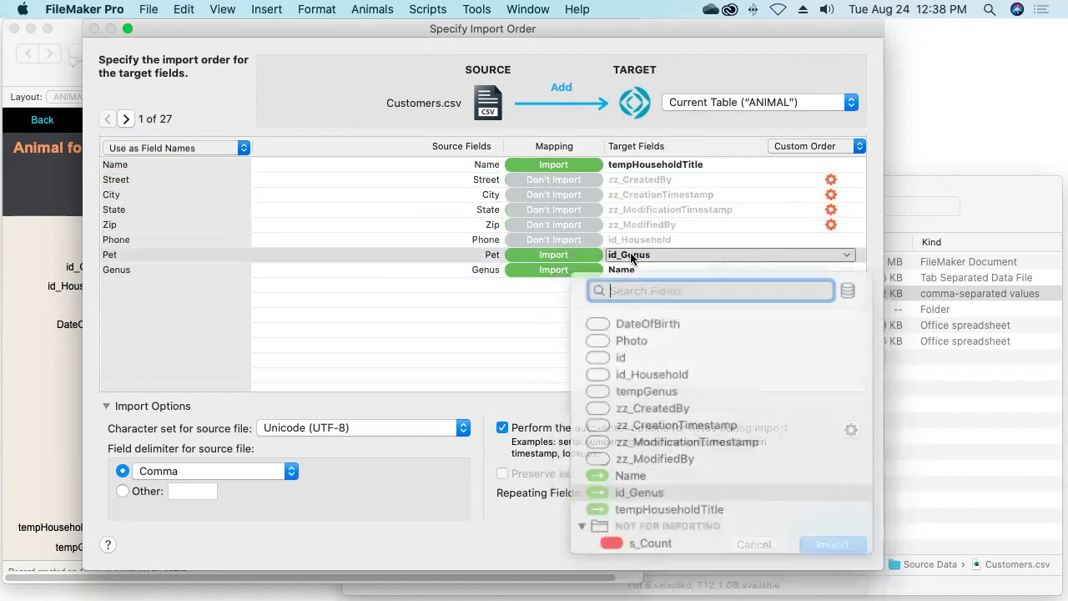
left_click(639, 465)
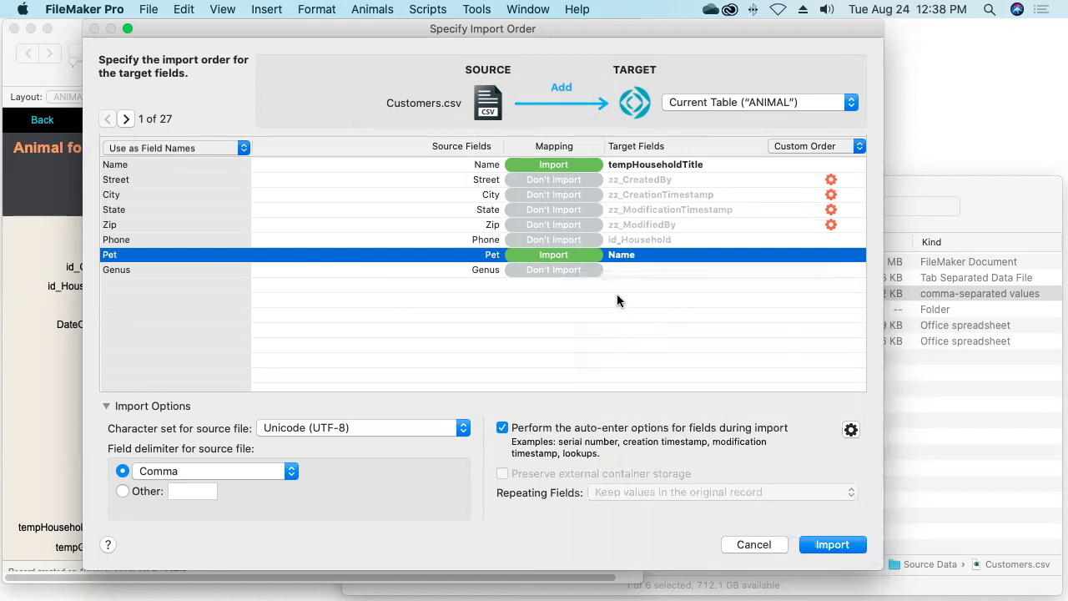
left_click(630, 269)
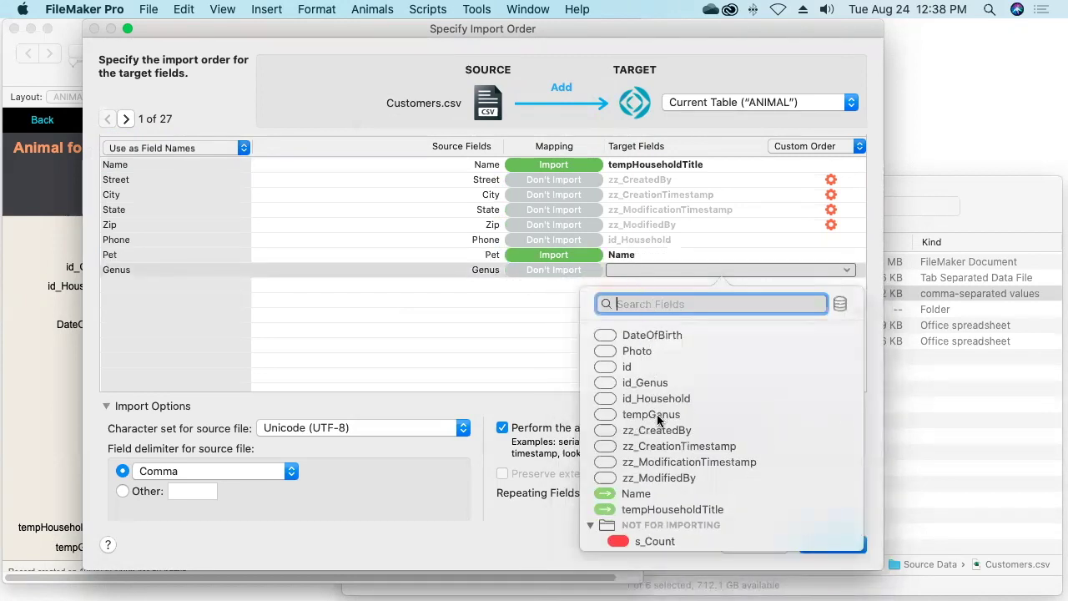
left_click(653, 413)
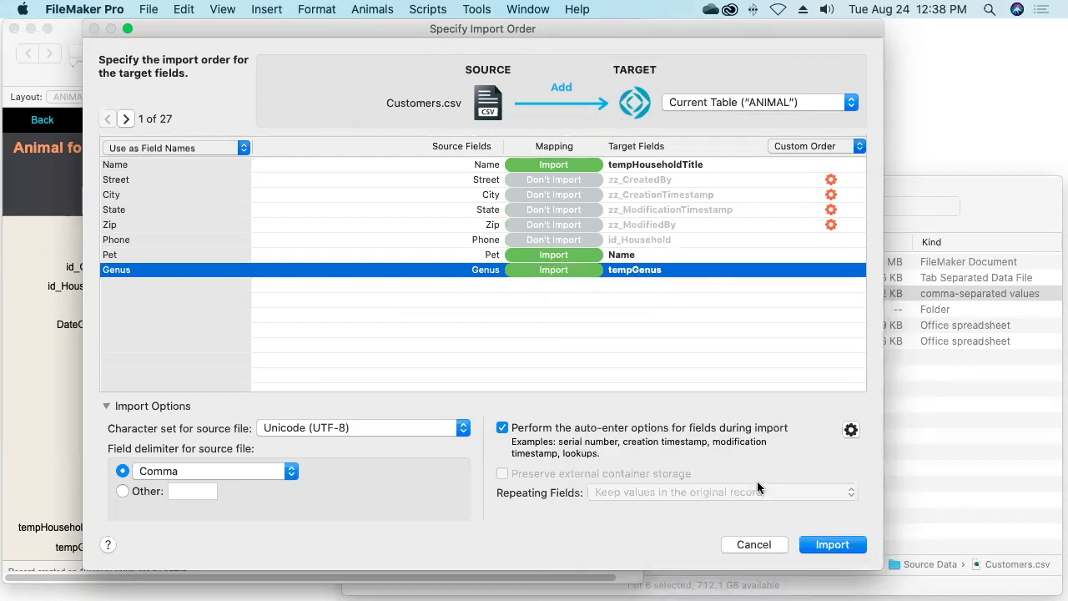
left_click(829, 546)
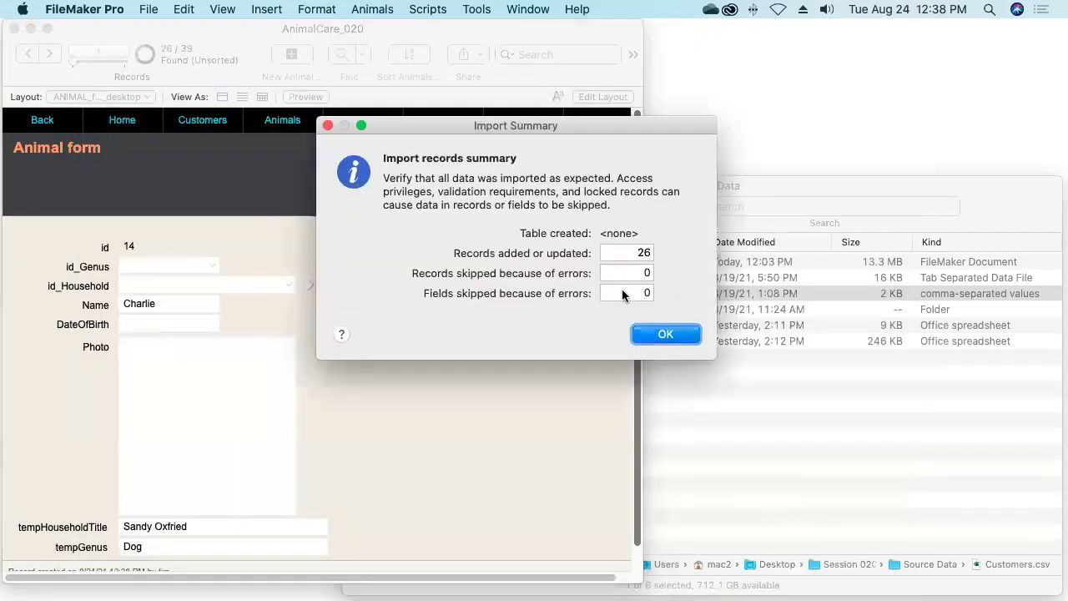
left_click(656, 334)
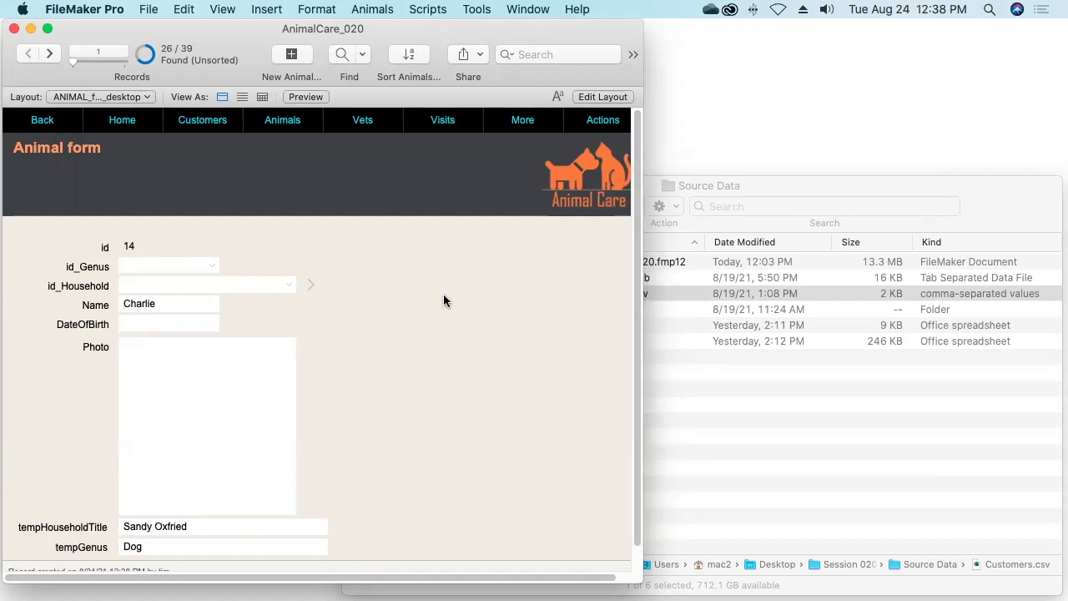
- In the relationships graph, duplicate the animal_GENUS and animal_HOUSEHOLD table occurrences and place the copies below the originals
left_click(148, 10)
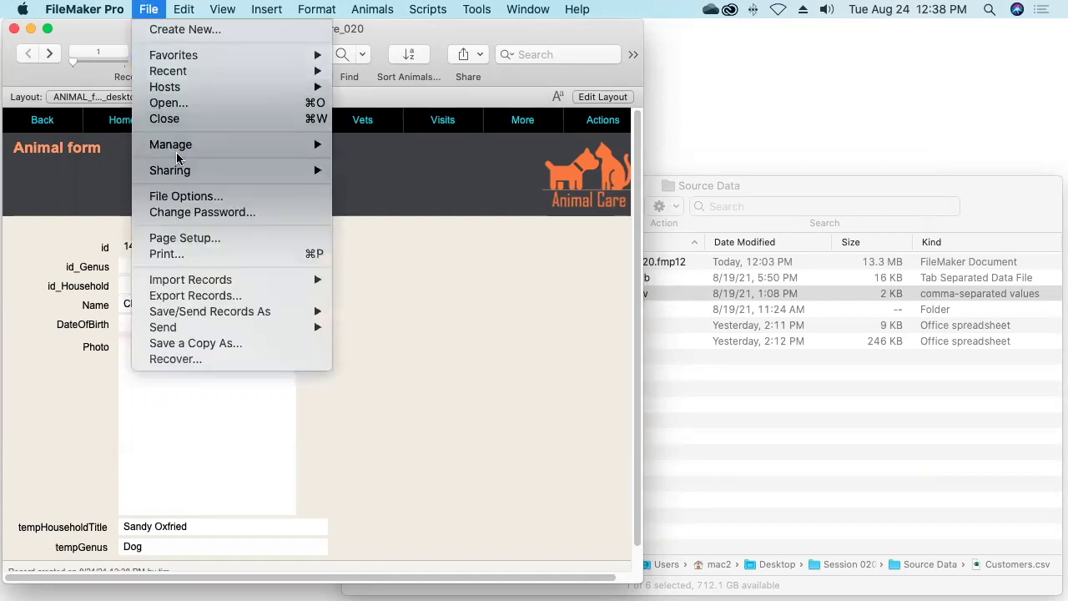
mouse_move(182, 147)
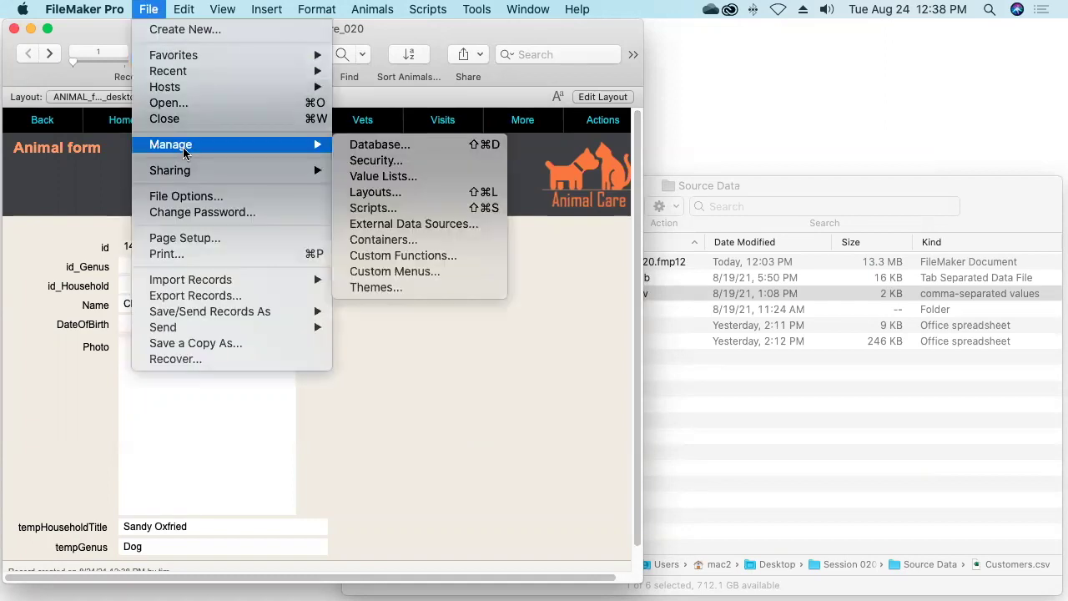
left_click(425, 148)
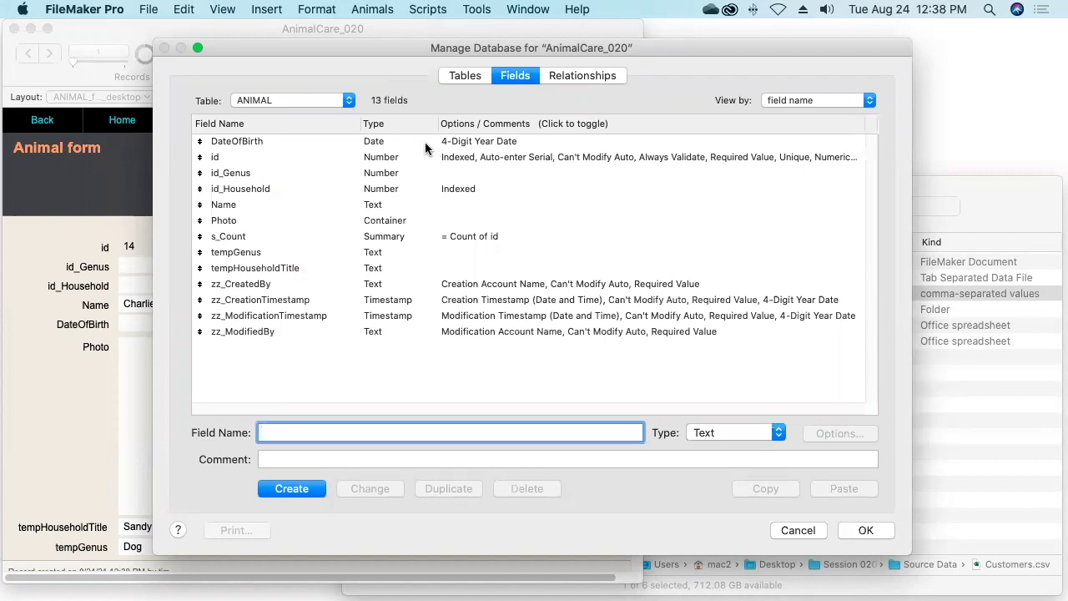
left_click(581, 76)
left_click_drag(874, 144, 878, 167)
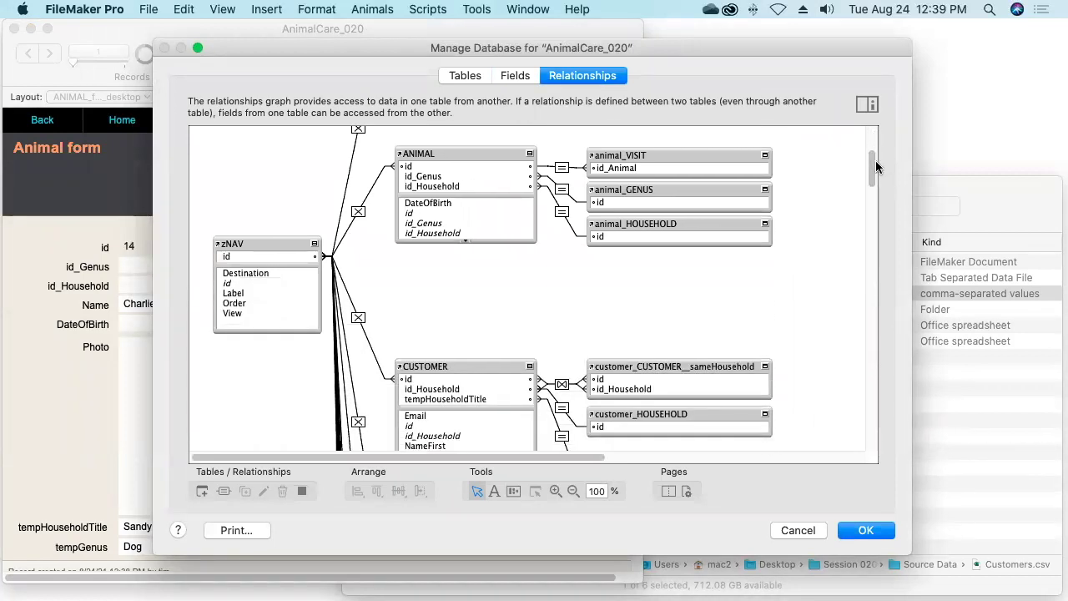
left_click_drag(786, 190, 737, 243)
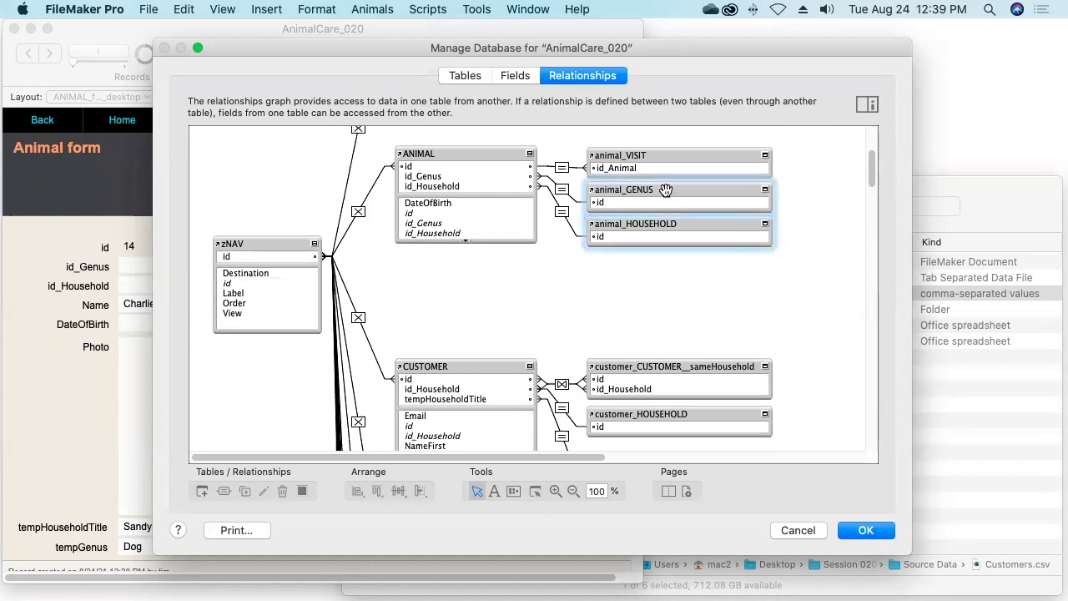
left_click_drag(667, 189, 671, 265)
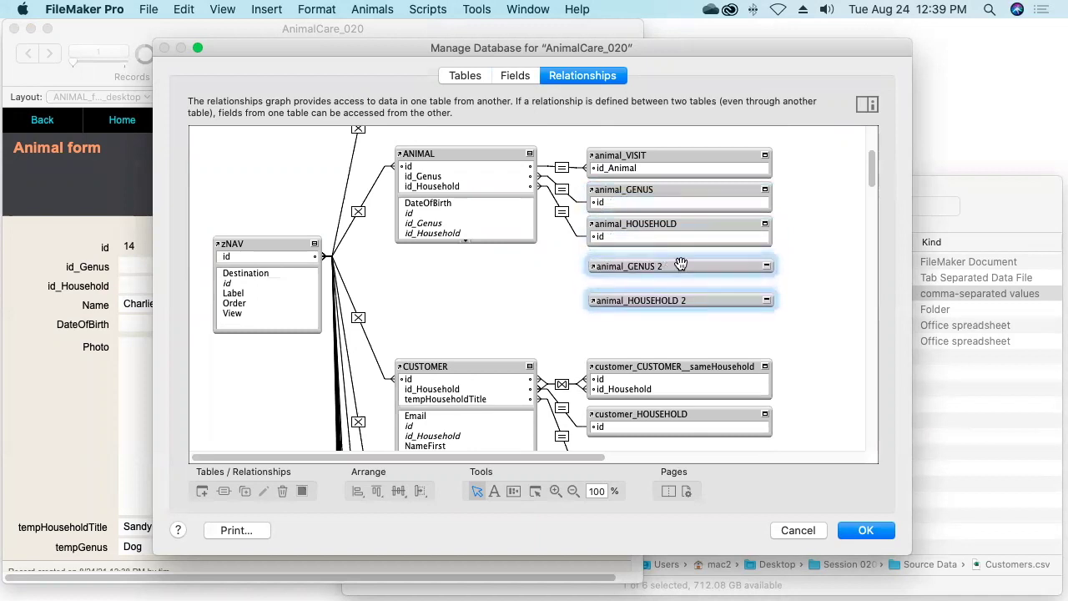
left_click(797, 259)
- Expand the animal_GENUS copy to show its fields and rename it animal_GENUS__viaGenusTitle_TEMP
left_click(766, 266)
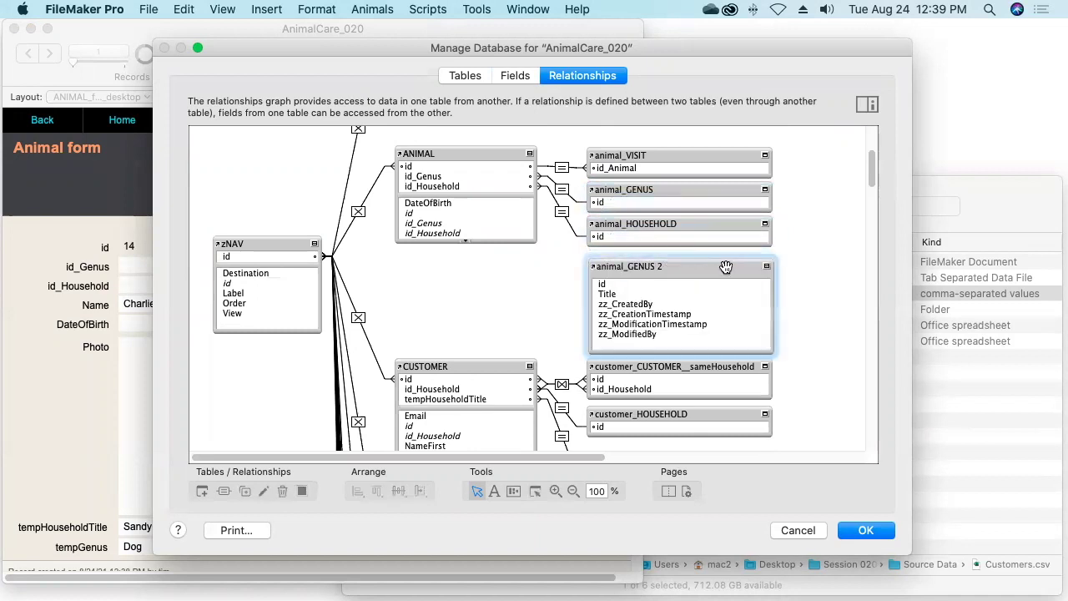
double_click(726, 266)
left_click(747, 357)
key("BackSpace")
key("BackSpace")
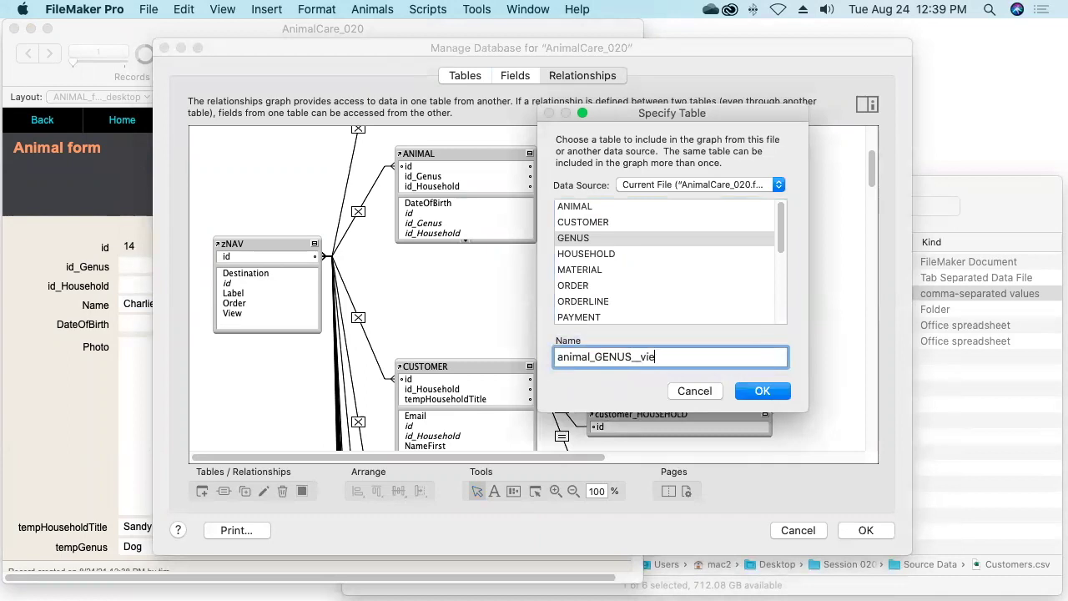
type("__viaGenusTitle_TEMP")
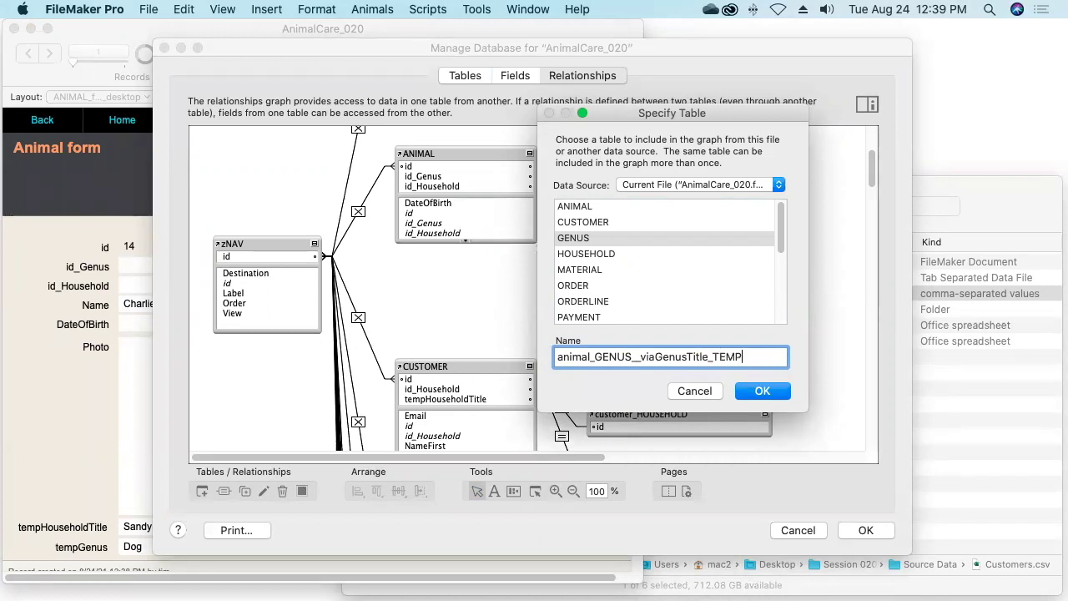
key("Return")
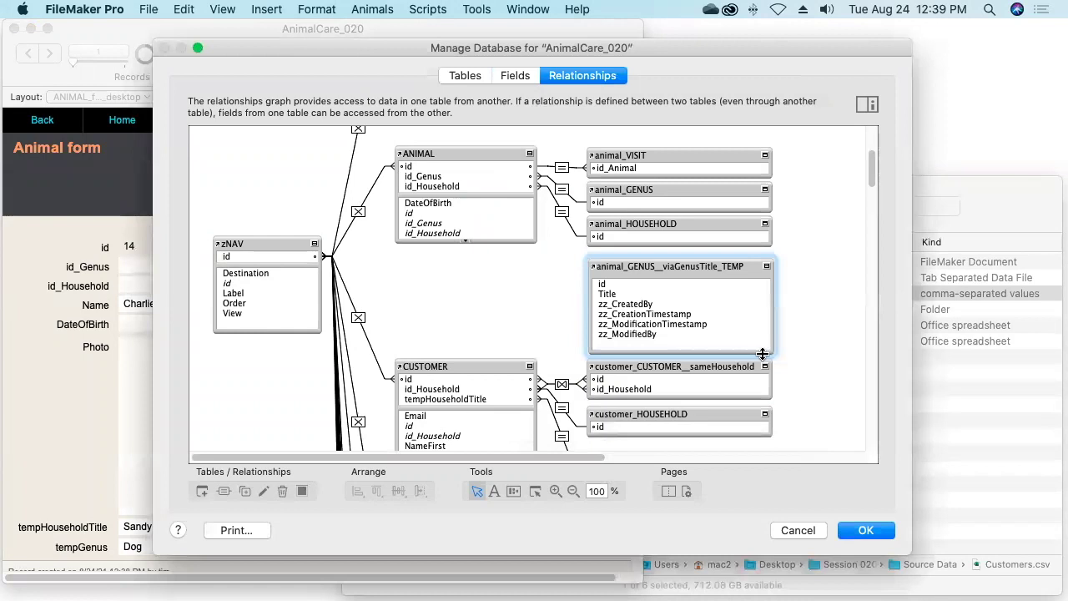
- Relate Title in animal_GENUS__viaGenusTitle_TEMP to tempGenus in ANIMAL and collapse the genus occurrence to its match field
left_click(465, 242)
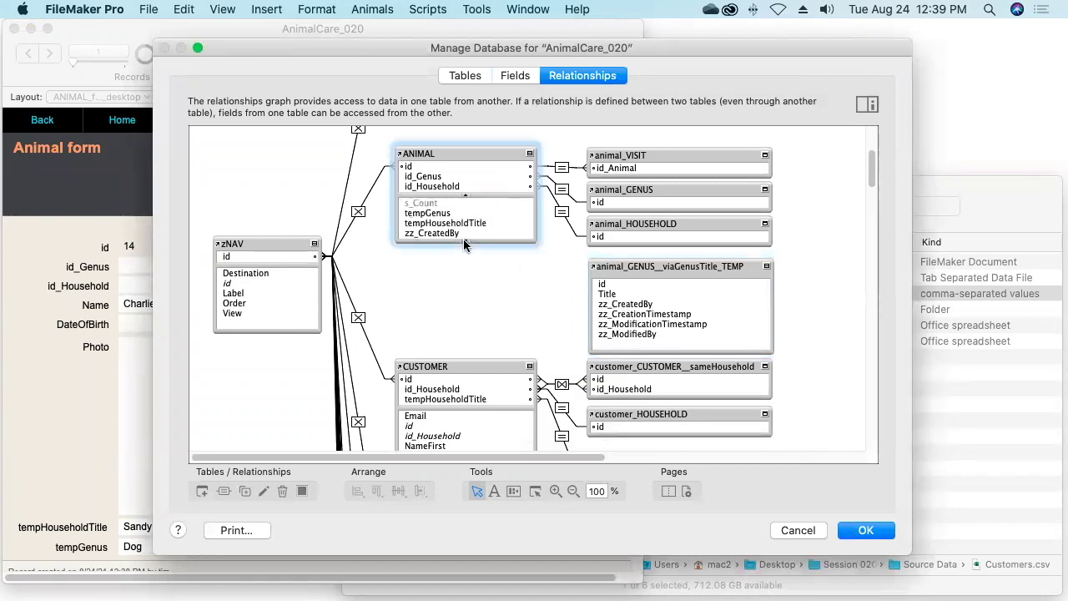
left_click(611, 296)
left_click_drag(611, 297, 451, 214)
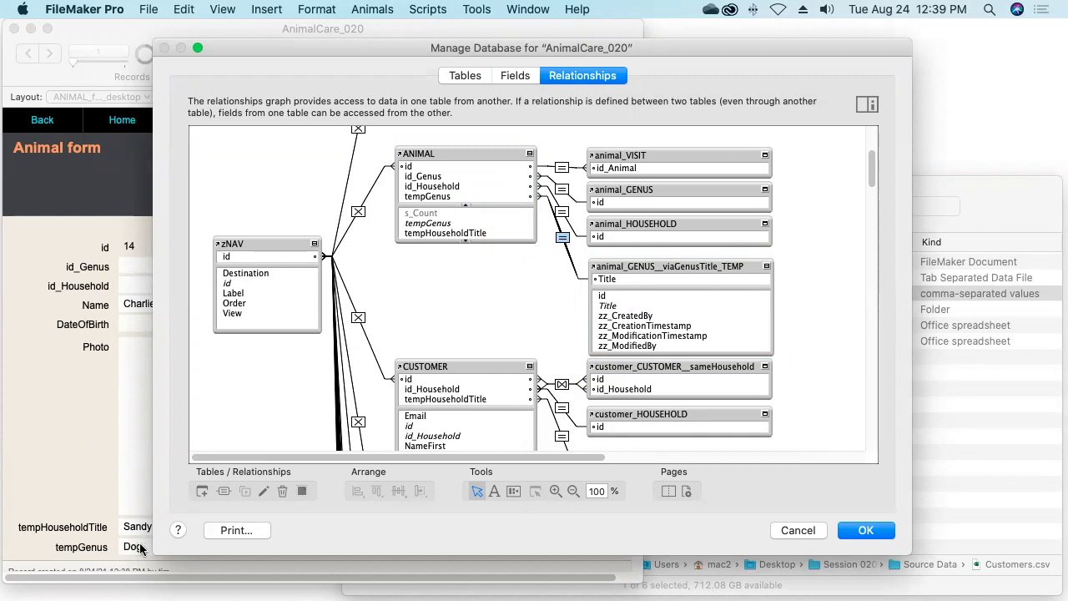
left_click(767, 269)
- Rename the animal_HOUSEHOLD copy animal_HOUSEHOLD__viaHouseholdTitle_TEMP, relate its Title to tempHouseholdTitle in ANIMAL, and collapse it to its match field
left_click(767, 300)
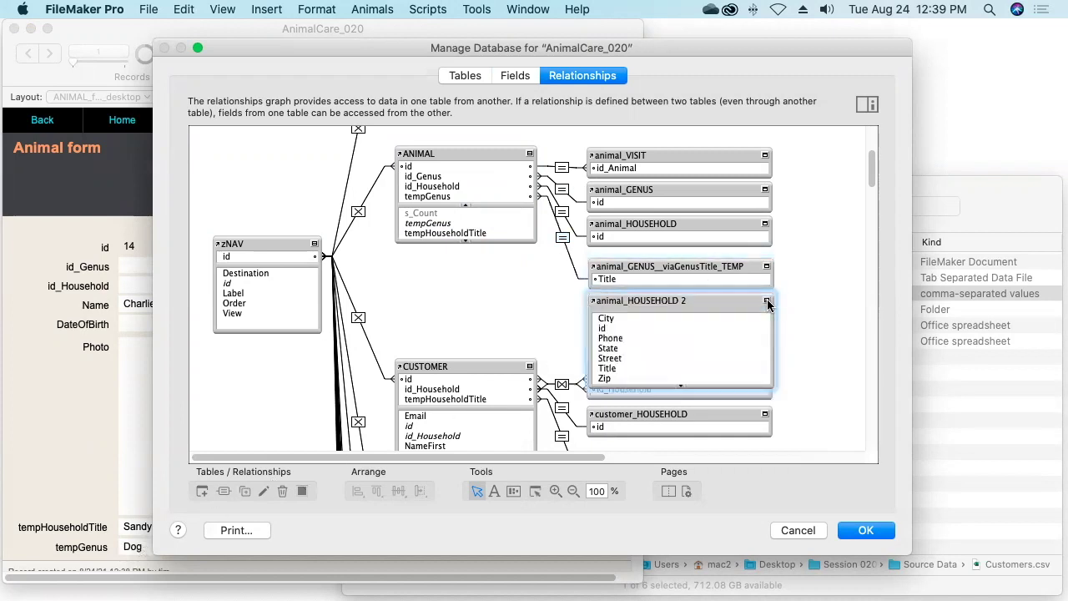
double_click(707, 300)
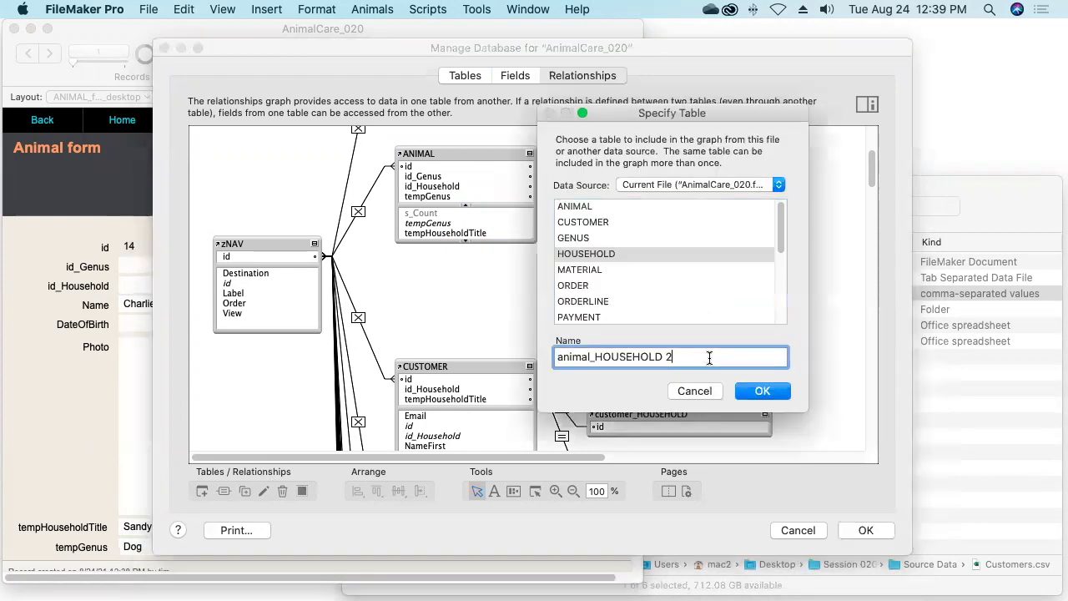
key("BackSpace")
key("BackSpace")
type("__viaHous")
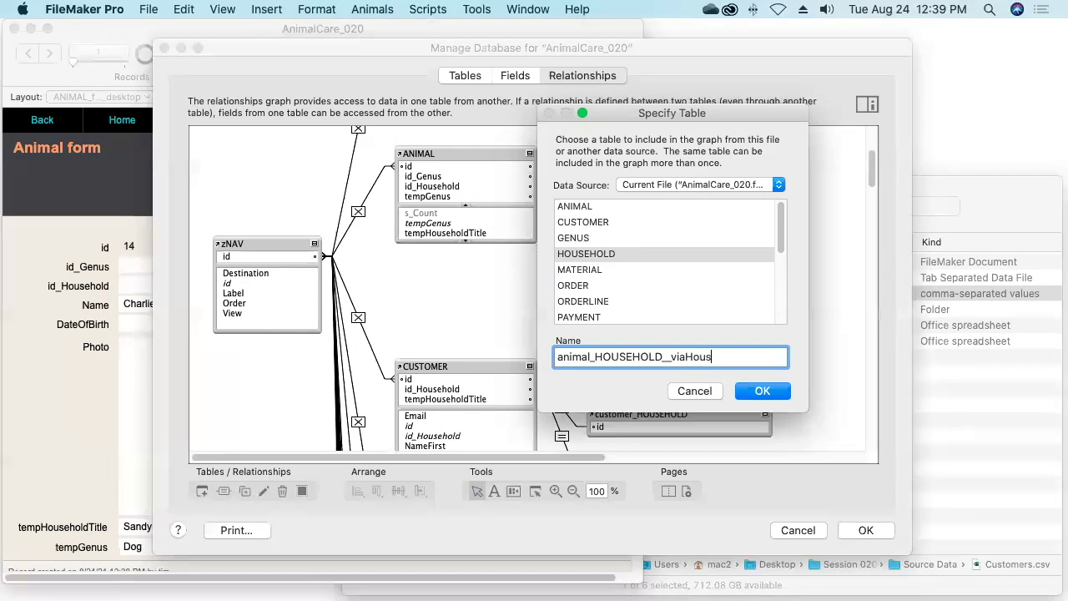
type("eholdTitle_TEMP")
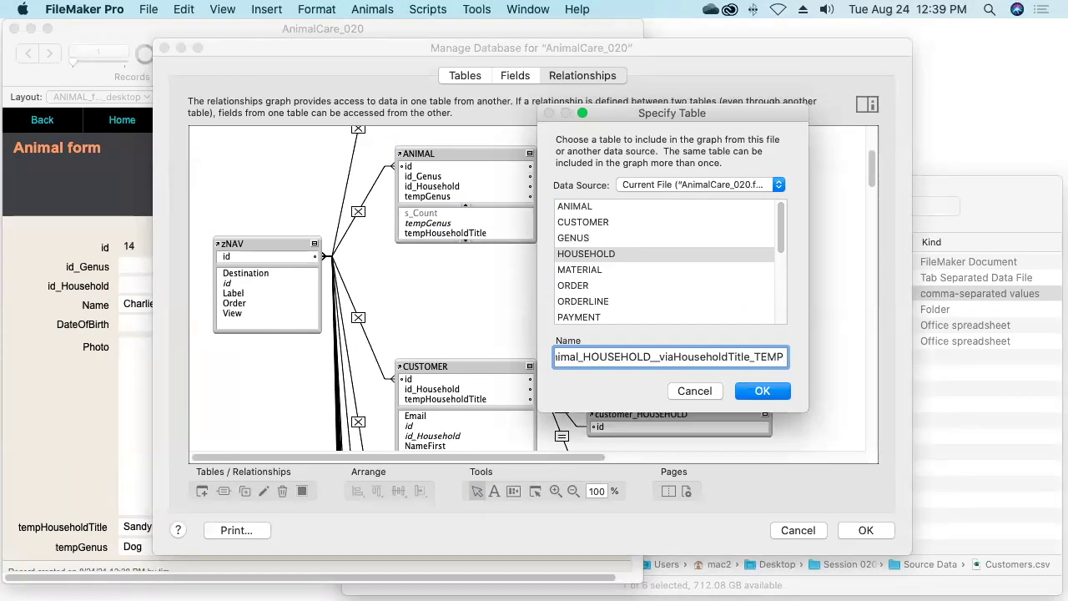
left_click(762, 392)
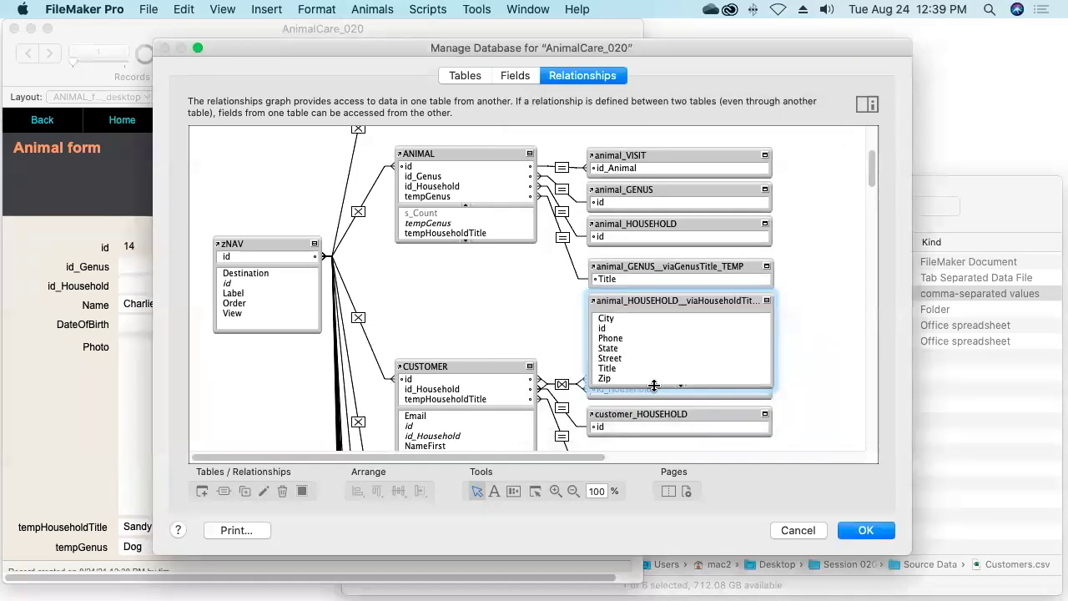
left_click_drag(612, 373, 483, 235)
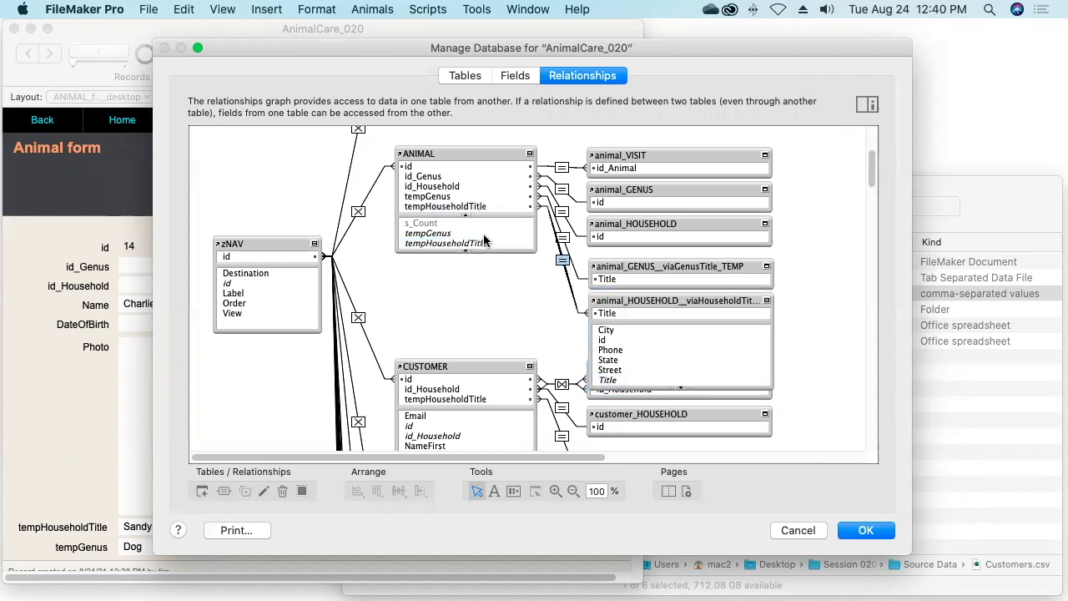
left_click(766, 301)
- Color the animal_GENUS__viaGenusTitle_TEMP and animal_HOUSEHOLD__viaHouseholdTitle_TEMP occurrences red and save the relationship changes
left_click_drag(791, 263, 743, 325)
left_click(303, 491)
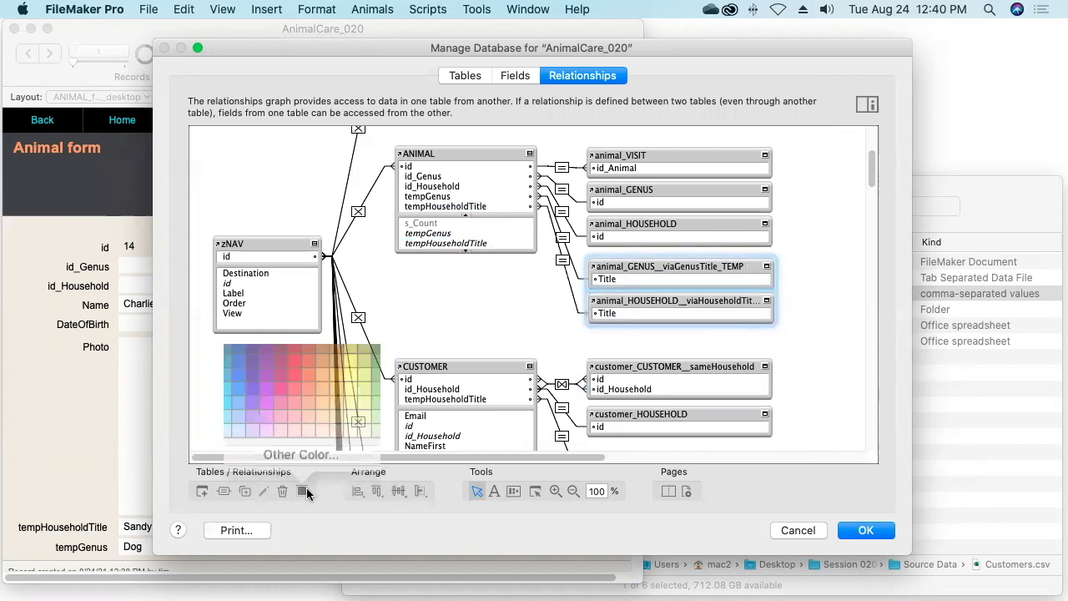
left_click(295, 393)
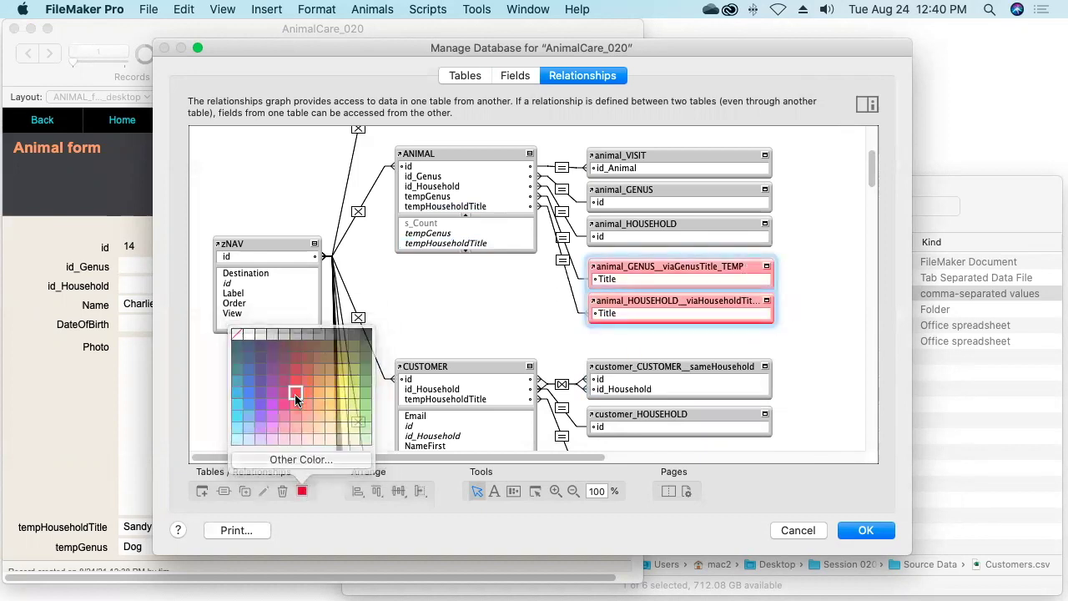
left_click(862, 532)
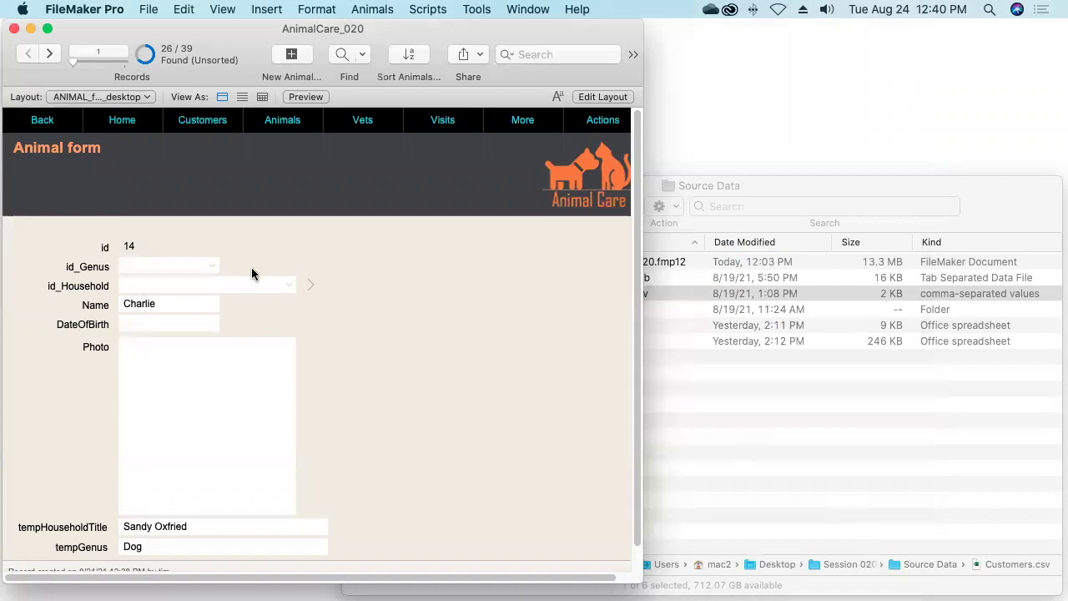
- Examine tempGenus on the animal form, compare it with the Genus list in a second window, and close that window
left_click(147, 551)
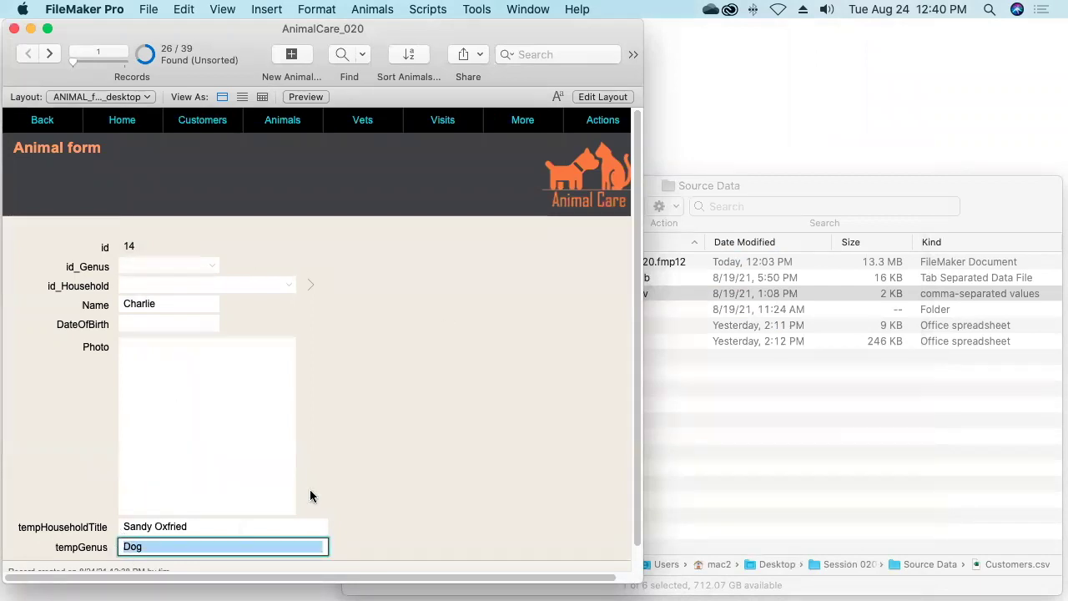
left_click(342, 469)
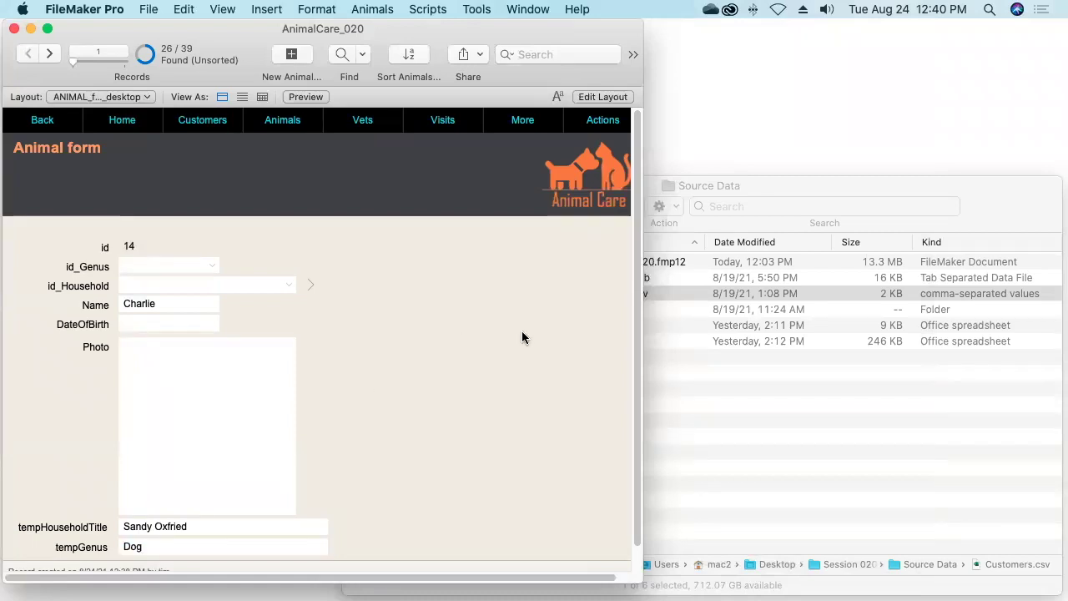
left_click(522, 124)
left_click(528, 9)
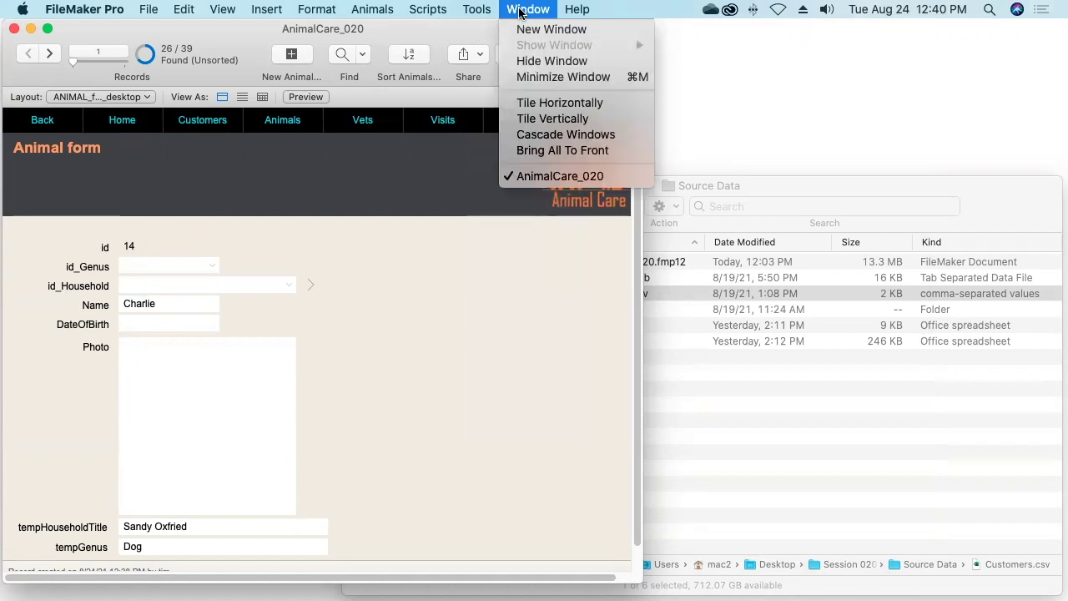
left_click(522, 153)
left_click_drag(512, 43, 913, 19)
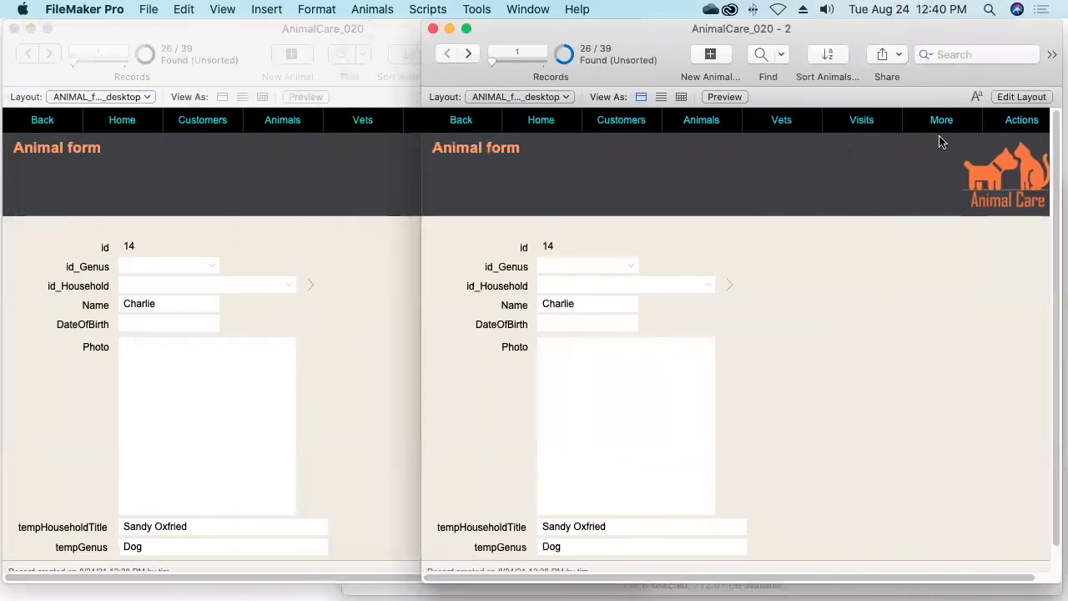
left_click(941, 118)
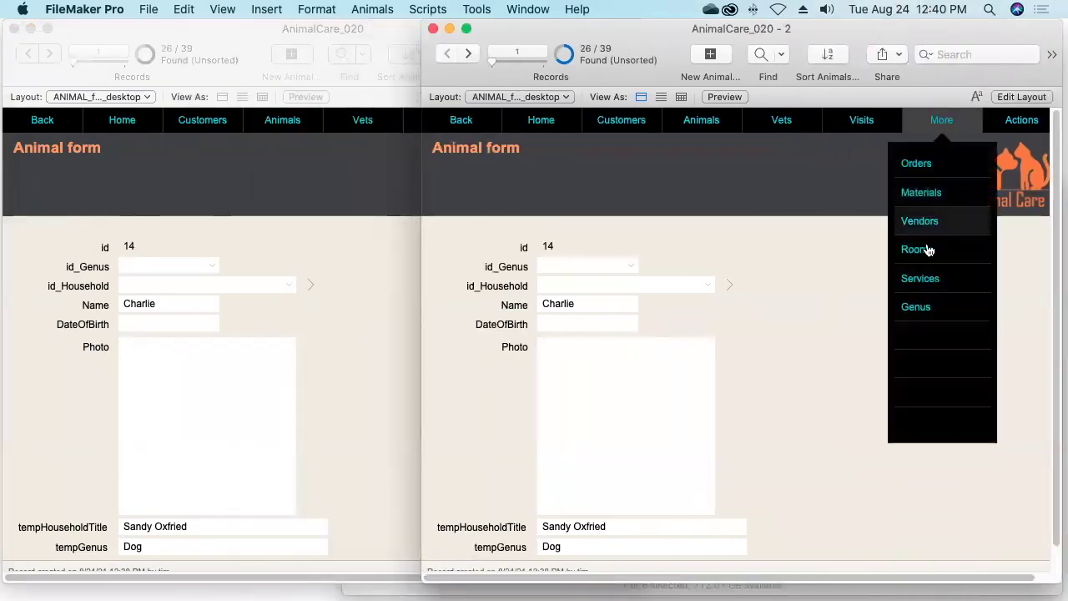
left_click(922, 307)
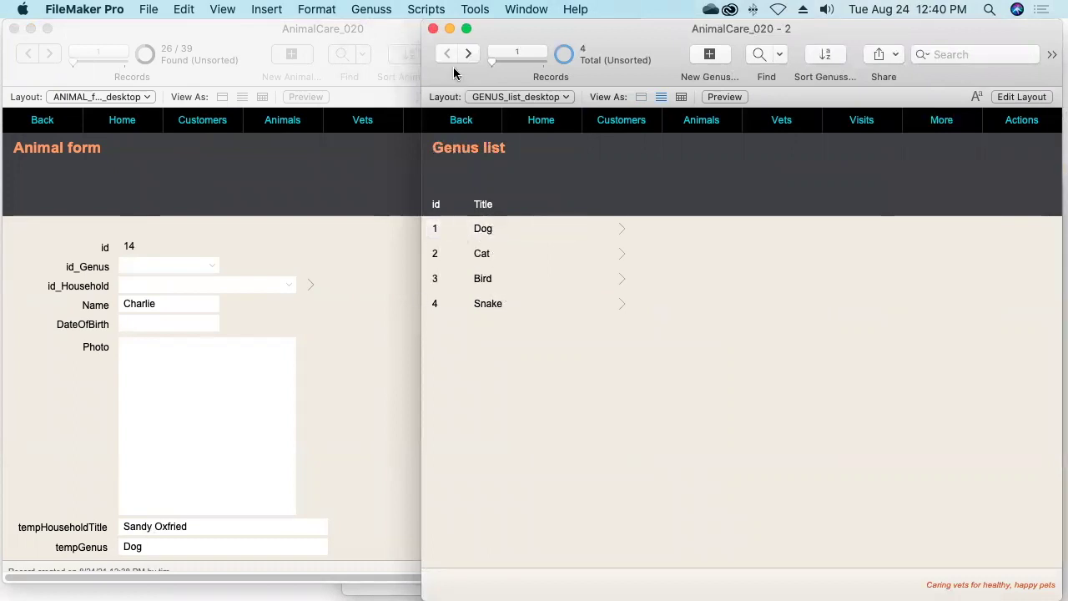
key("super+w")
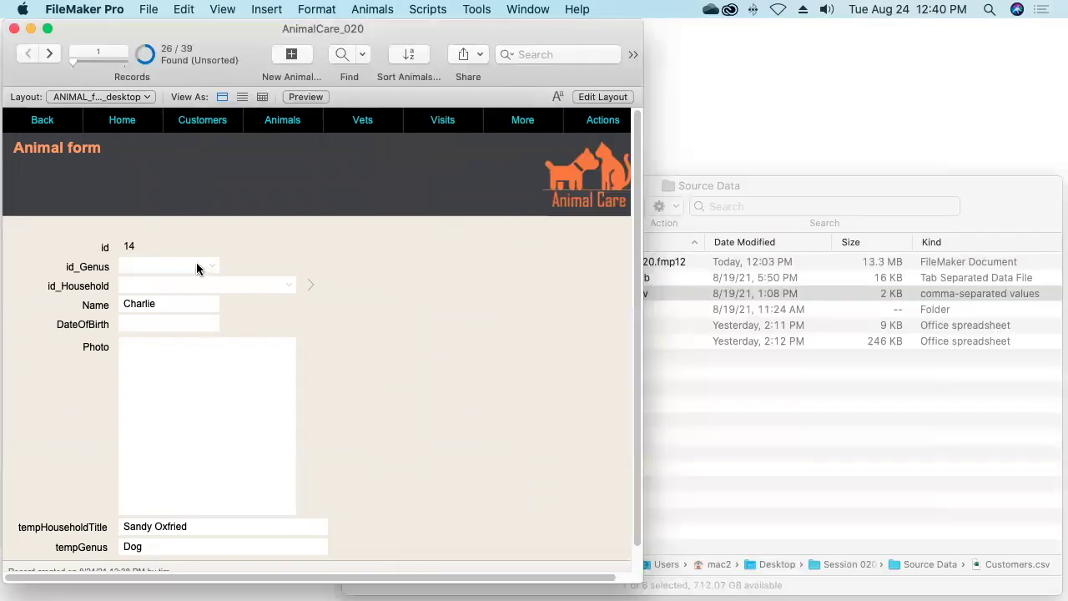
- Replace id_Genus across the found animals with the calculated result animal_GENUS__viaGenusTitle_TEMP::id and browse ahead to the fourth record
left_click(197, 265)
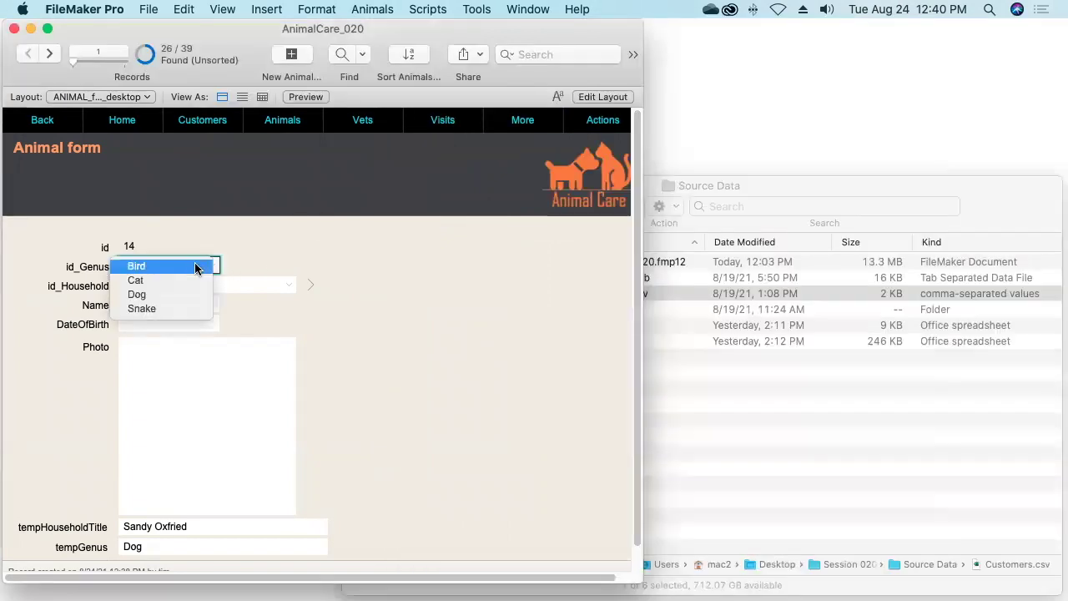
left_click(271, 246)
left_click(372, 9)
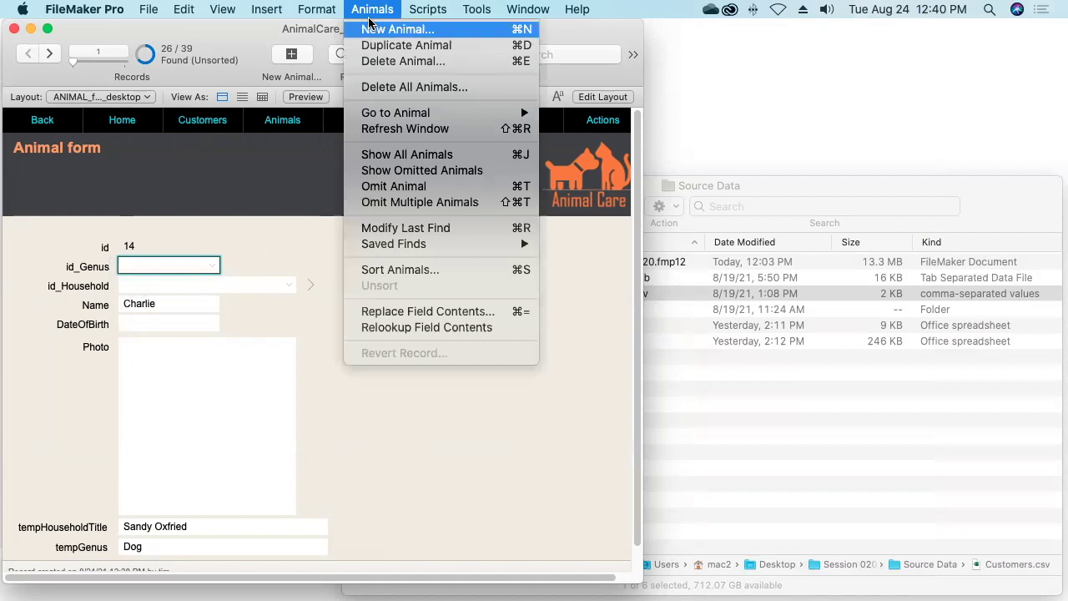
left_click(391, 312)
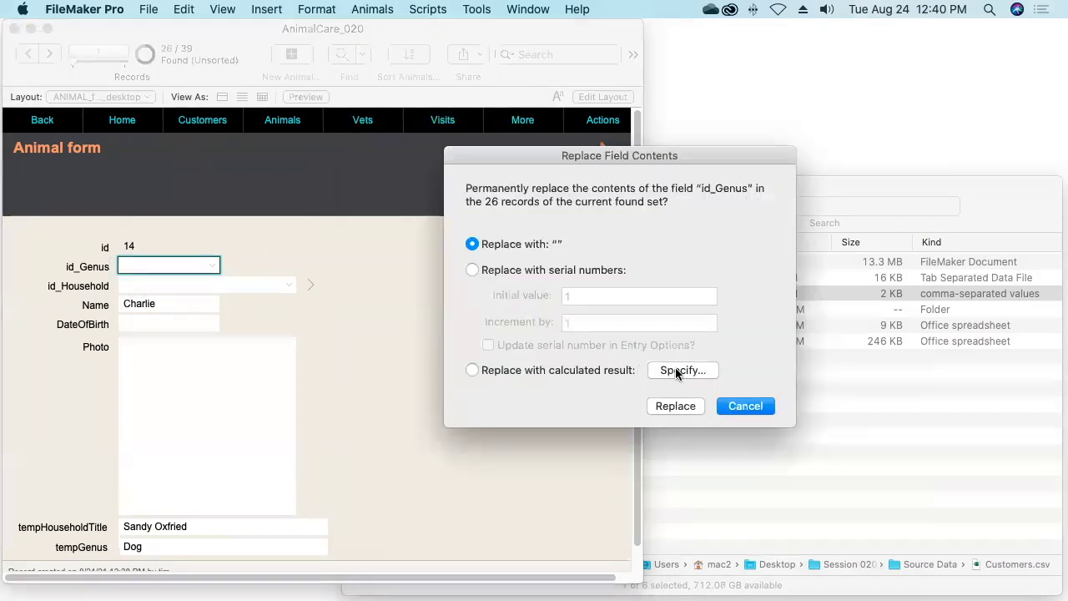
left_click(676, 372)
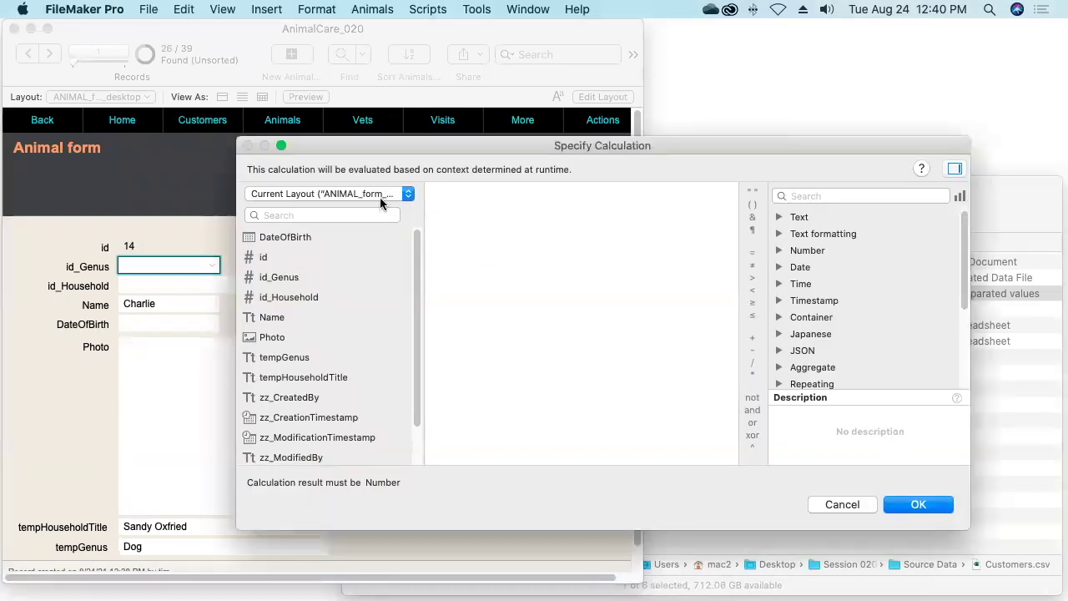
left_click(379, 195)
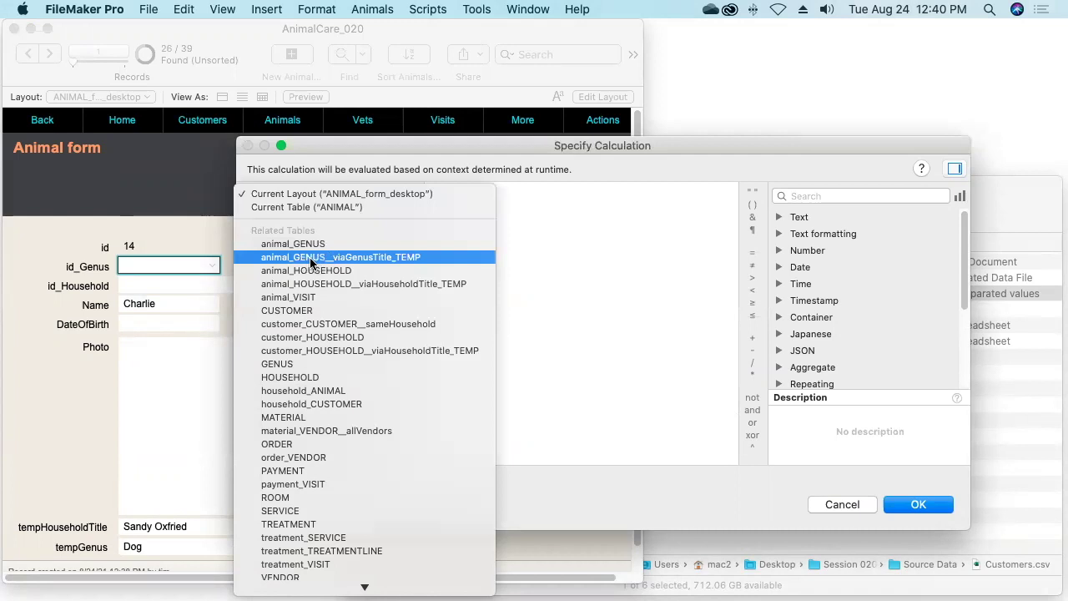
left_click(379, 258)
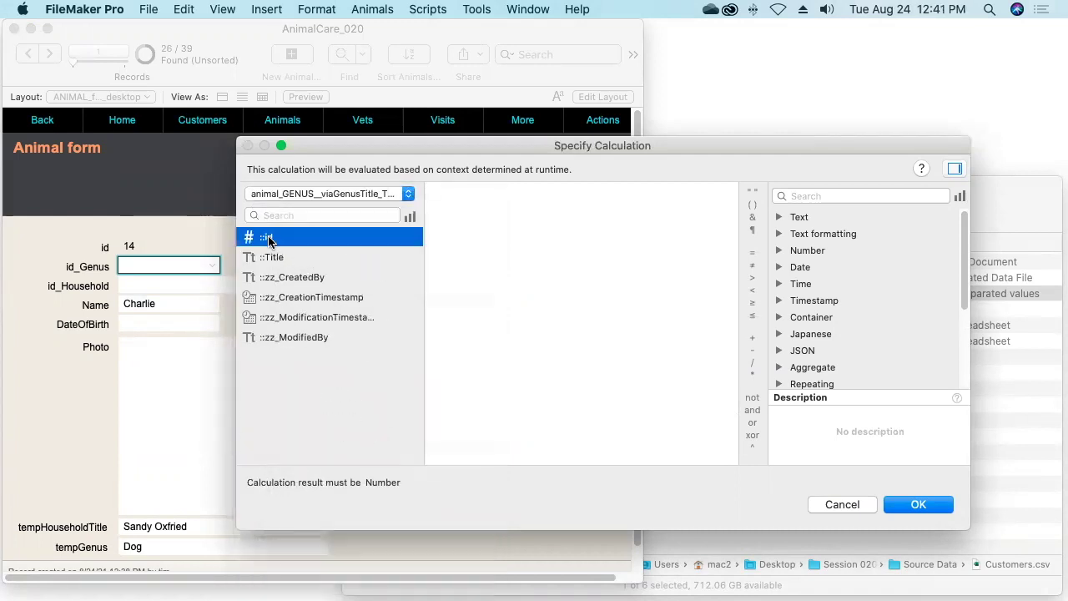
double_click(269, 239)
left_click(919, 506)
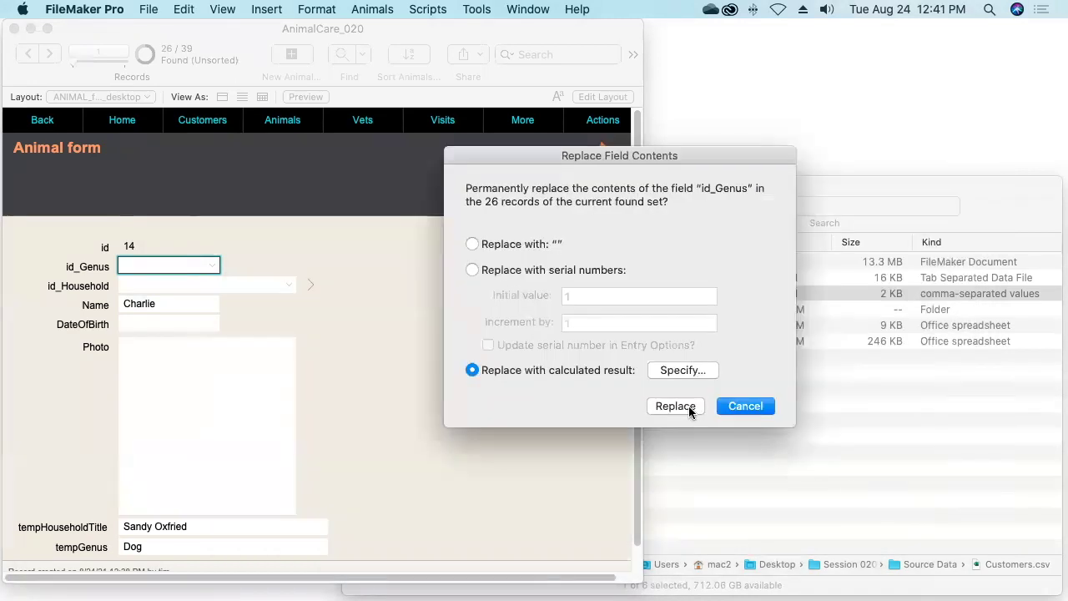
left_click(675, 406)
left_click(362, 359)
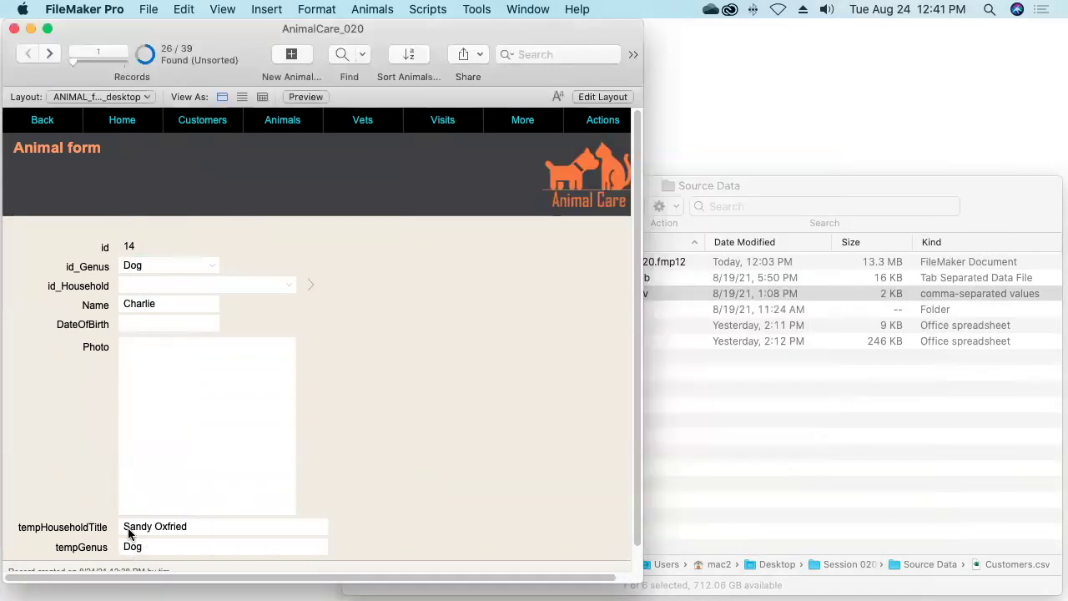
left_click(49, 54)
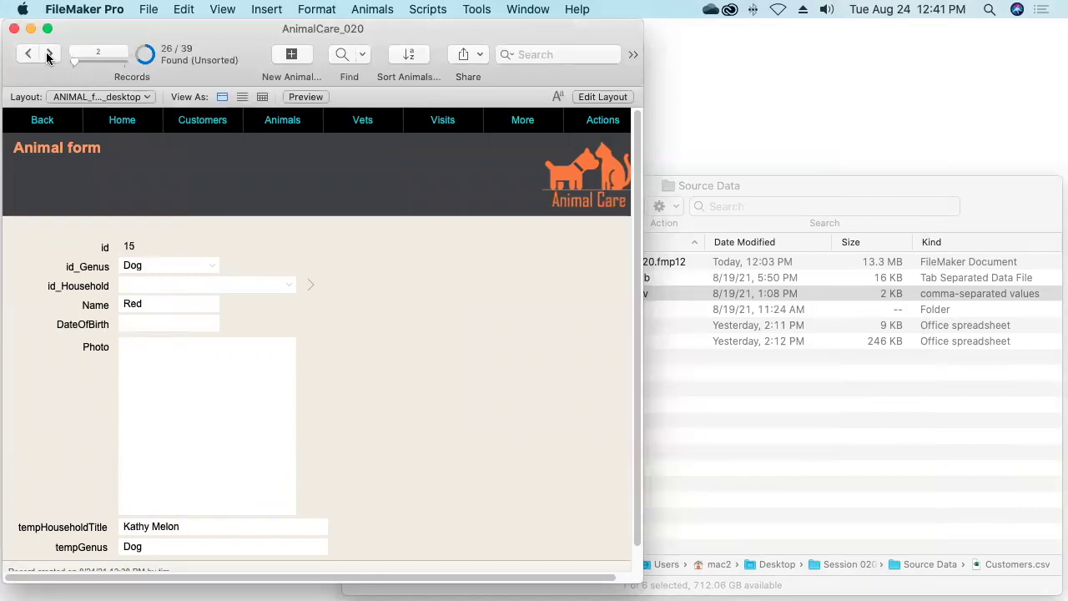
left_click(49, 54)
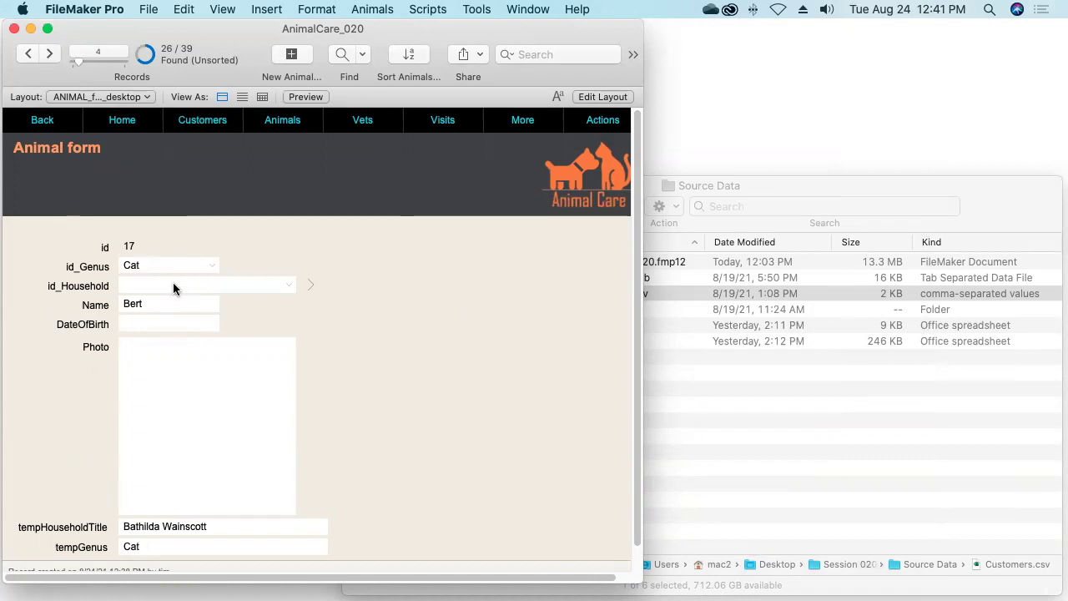
- Replace id_Household across the found animals with the calculated result animal_HOUSEHOLD__viaHouseholdTitle_TEMP::id and commit the record
left_click(262, 286)
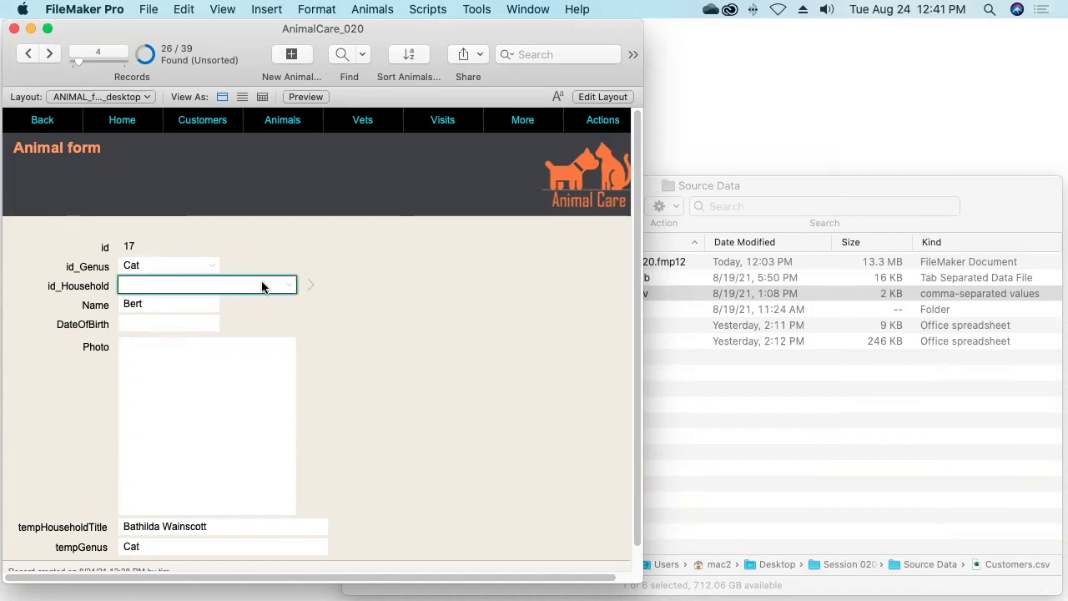
left_click(261, 284)
key("Escape")
left_click(380, 9)
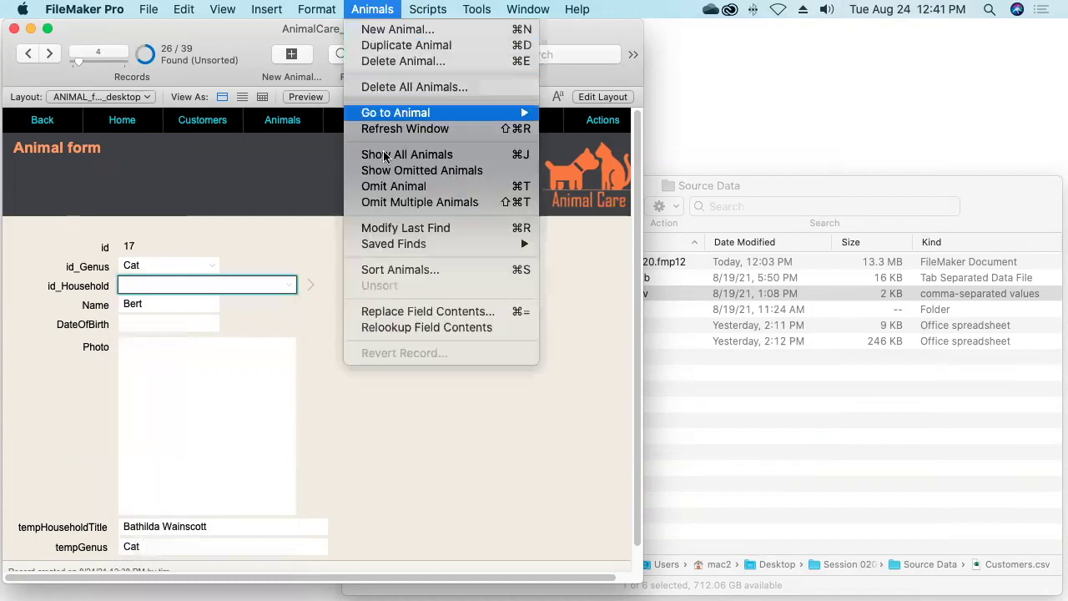
left_click(427, 313)
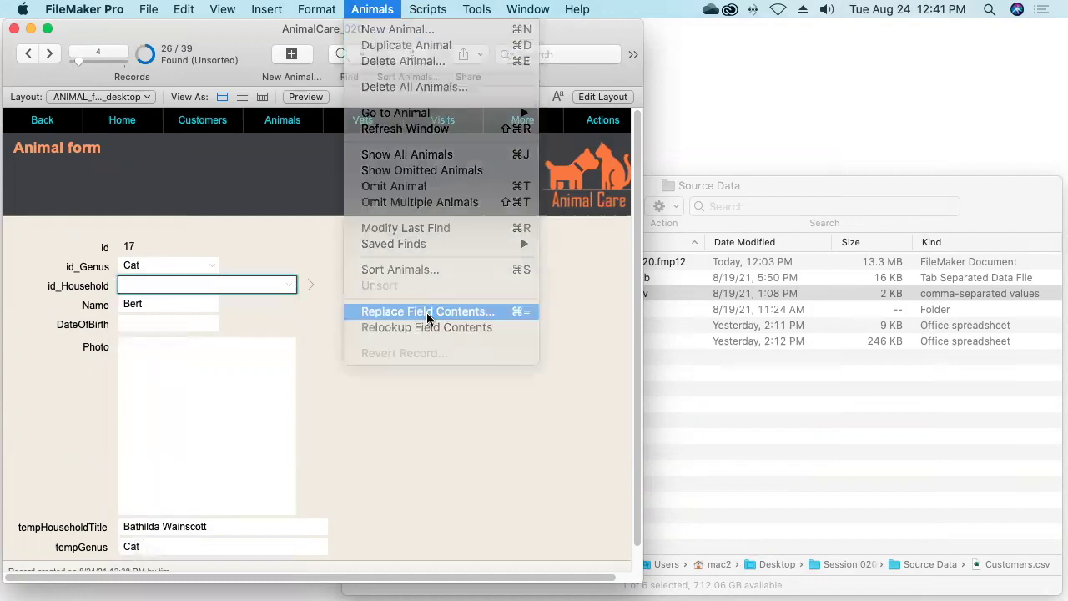
left_click(680, 370)
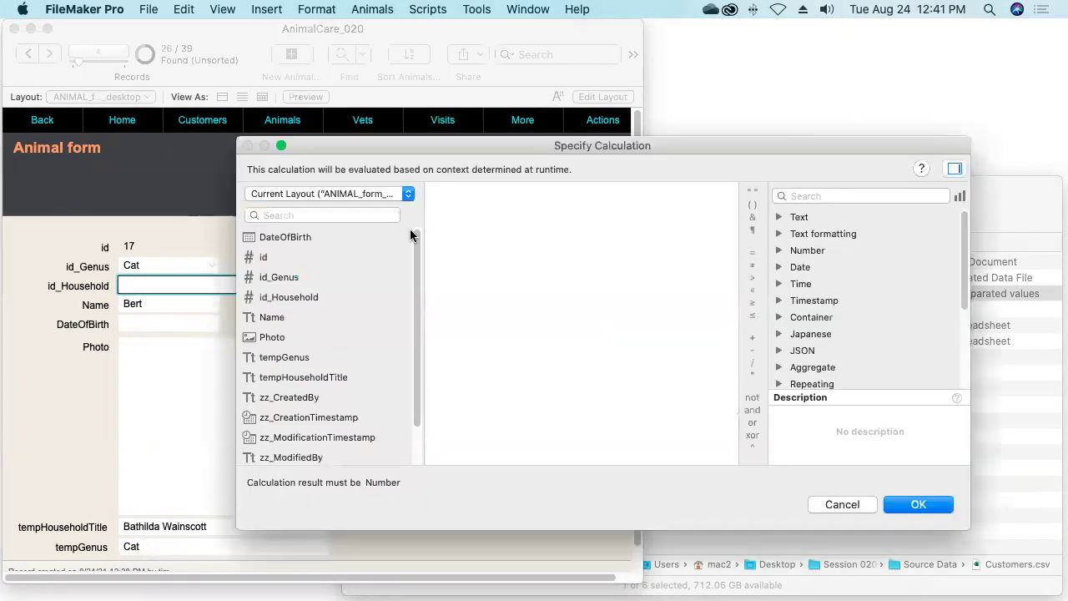
left_click(358, 192)
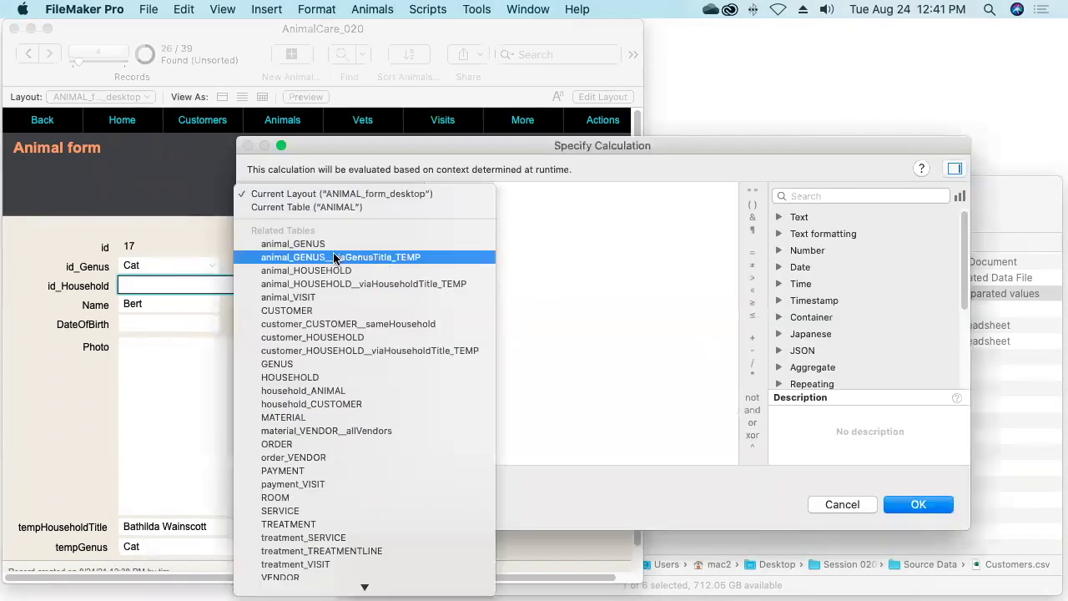
left_click(425, 284)
double_click(274, 263)
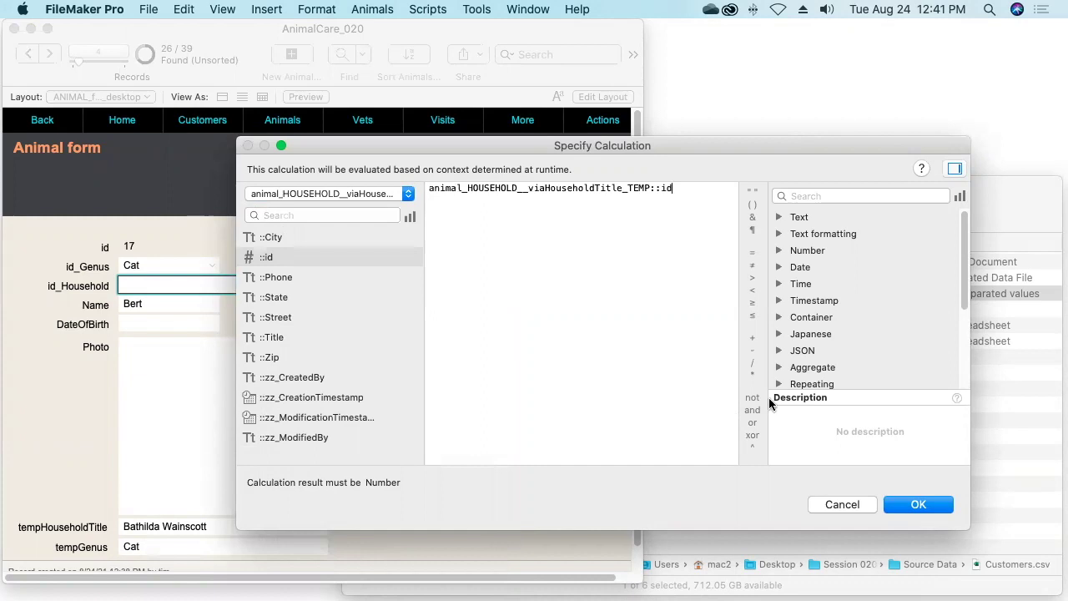
left_click(917, 504)
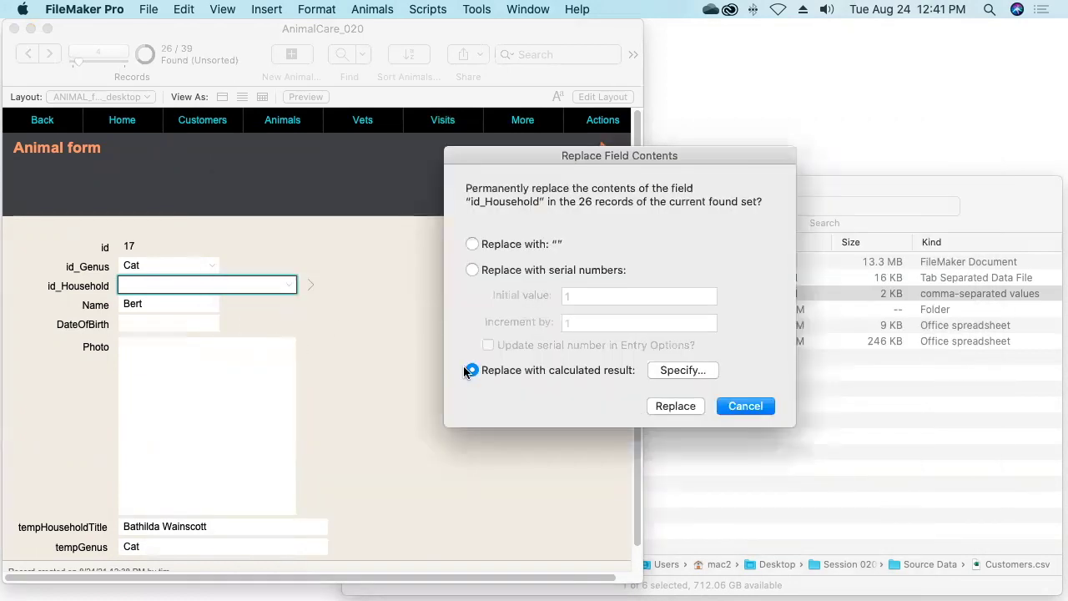
left_click(670, 405)
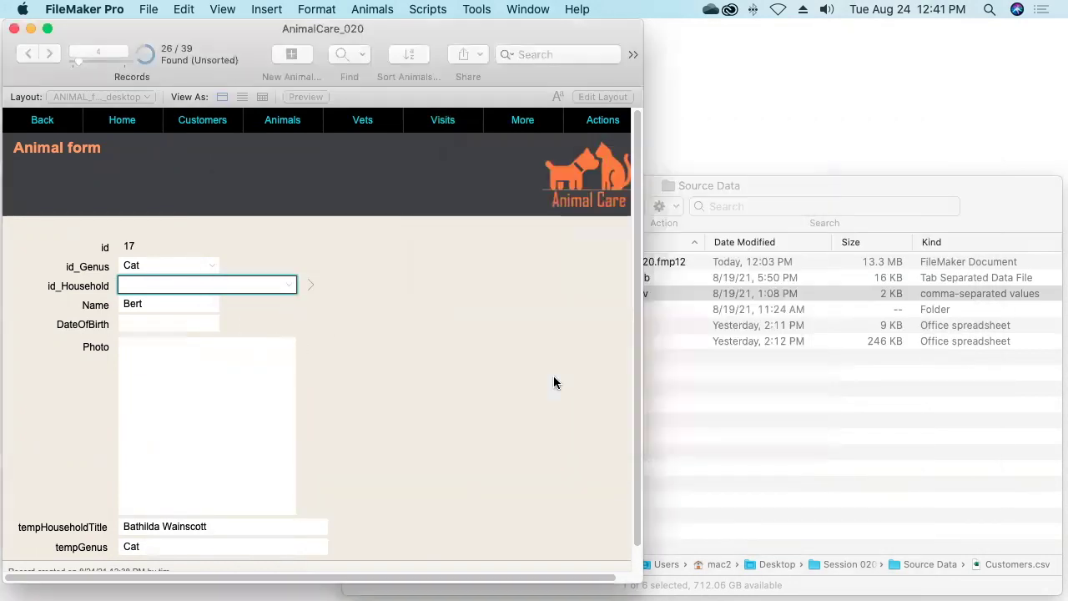
left_click(364, 327)
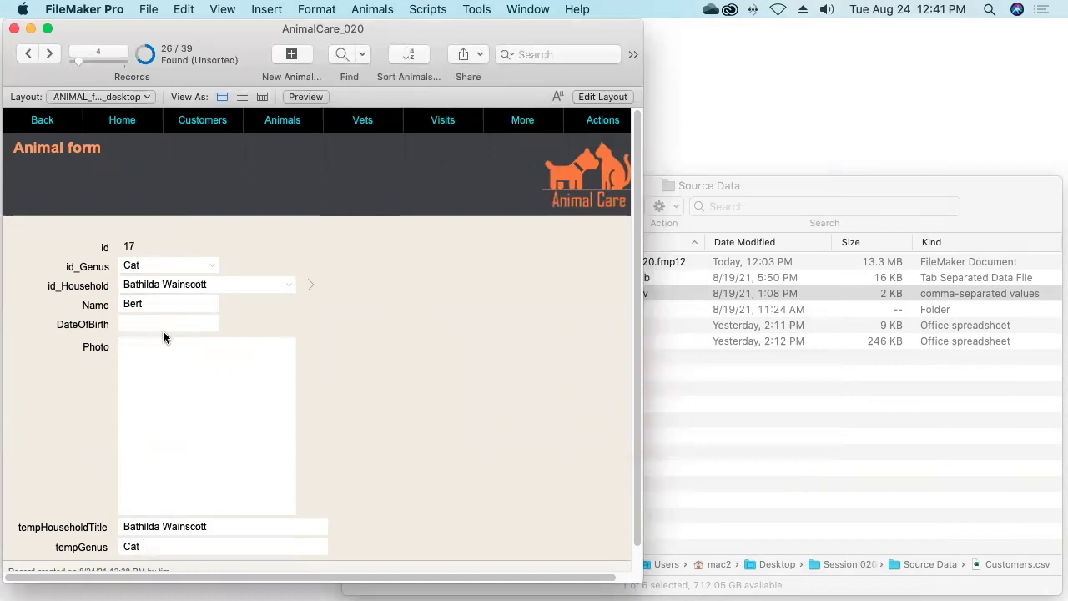
- Browse ahead to the seventh animal record, comparing its household and genus with the temporary title fields
left_click(51, 55)
left_click(51, 55)
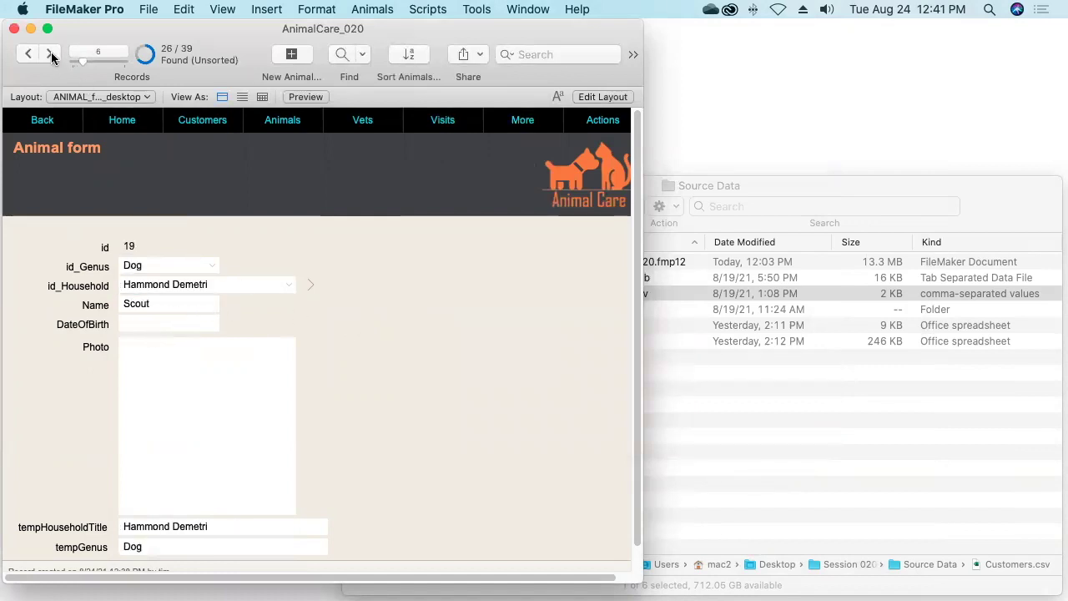
left_click(51, 56)
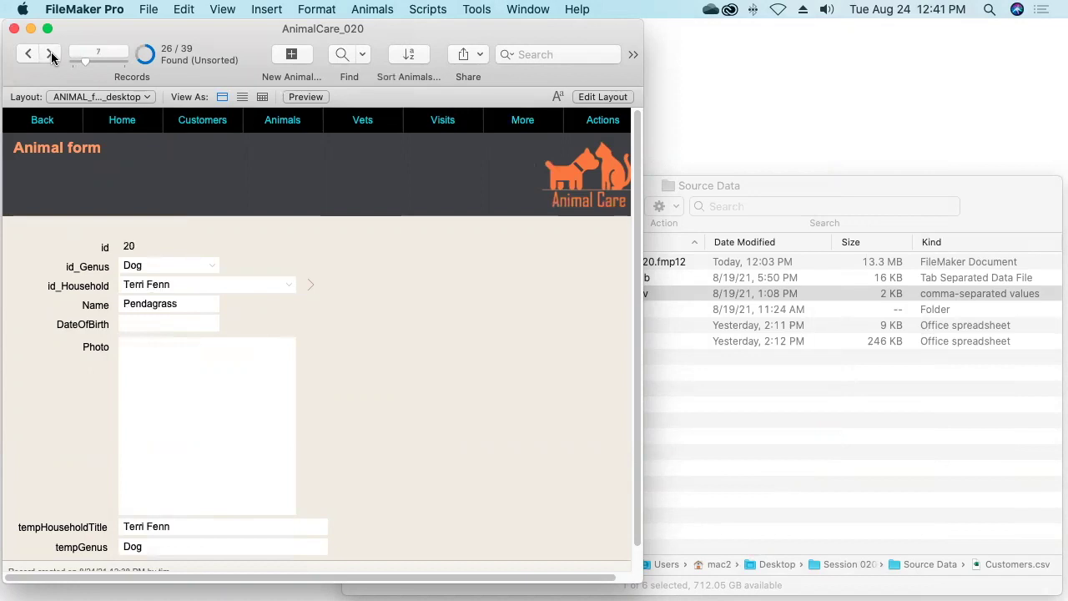
- Remove the three temporary table occurrences ending in _TEMP for animal genus, animal household and customer household from the relationships graph
left_click(149, 8)
mouse_move(151, 147)
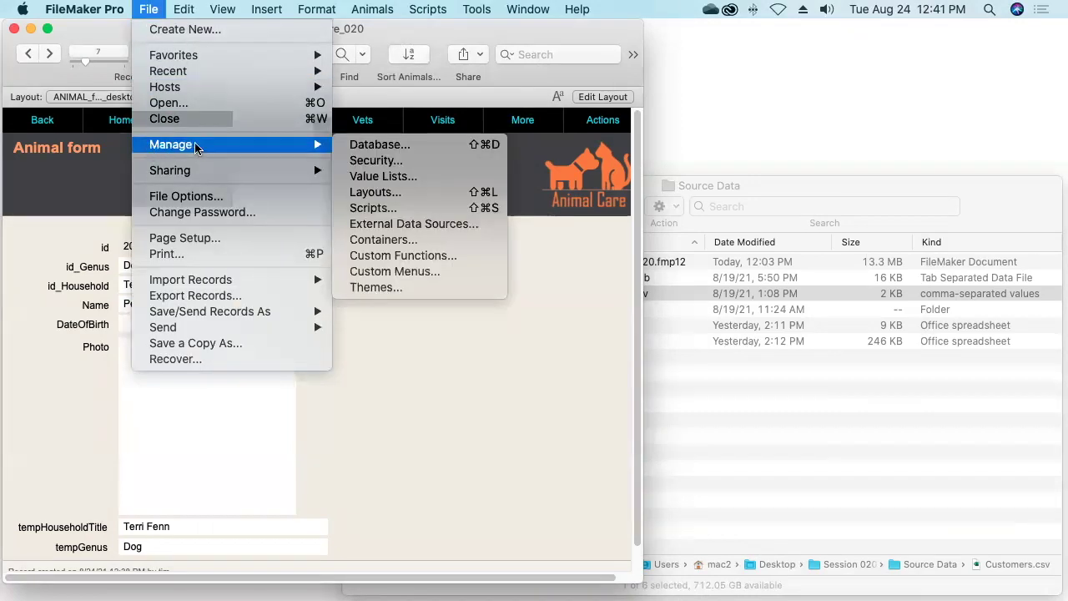
left_click(383, 146)
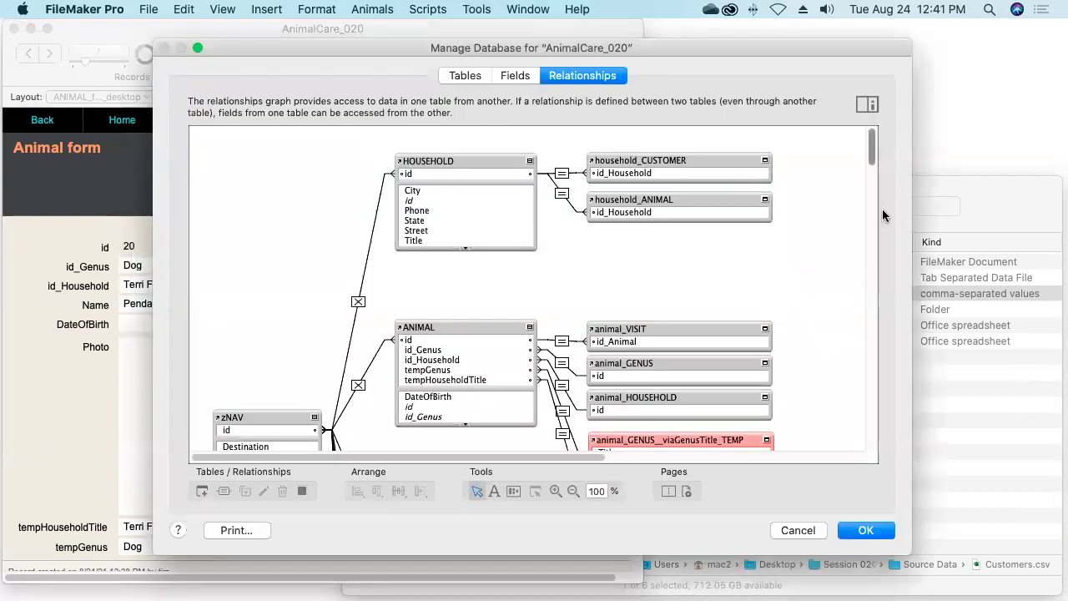
scroll(878, 201, "down", 10)
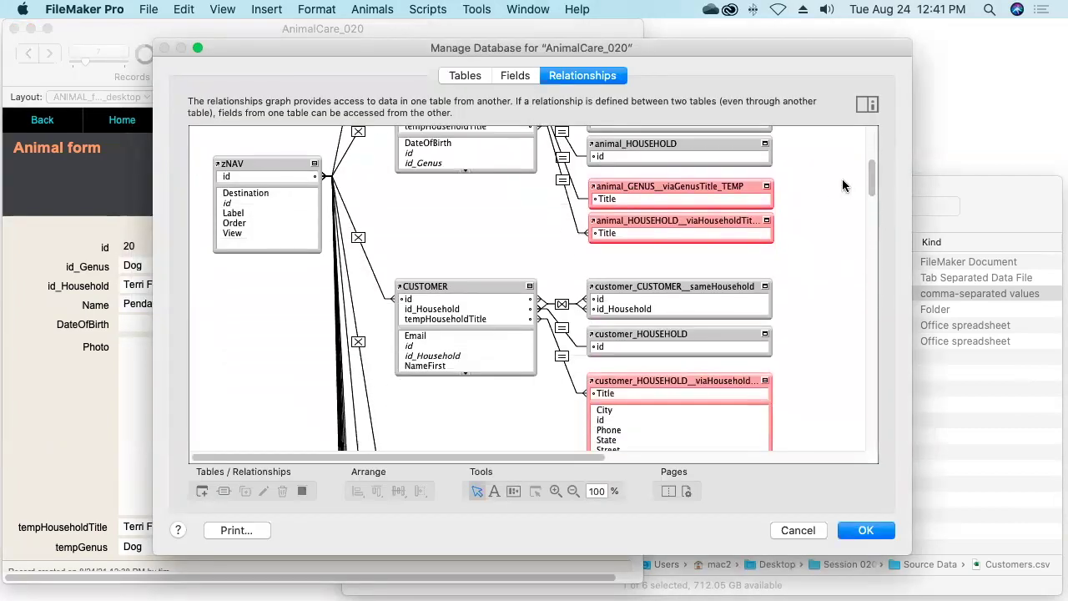
left_click_drag(802, 200, 768, 236)
scroll(871, 196, "down", 4)
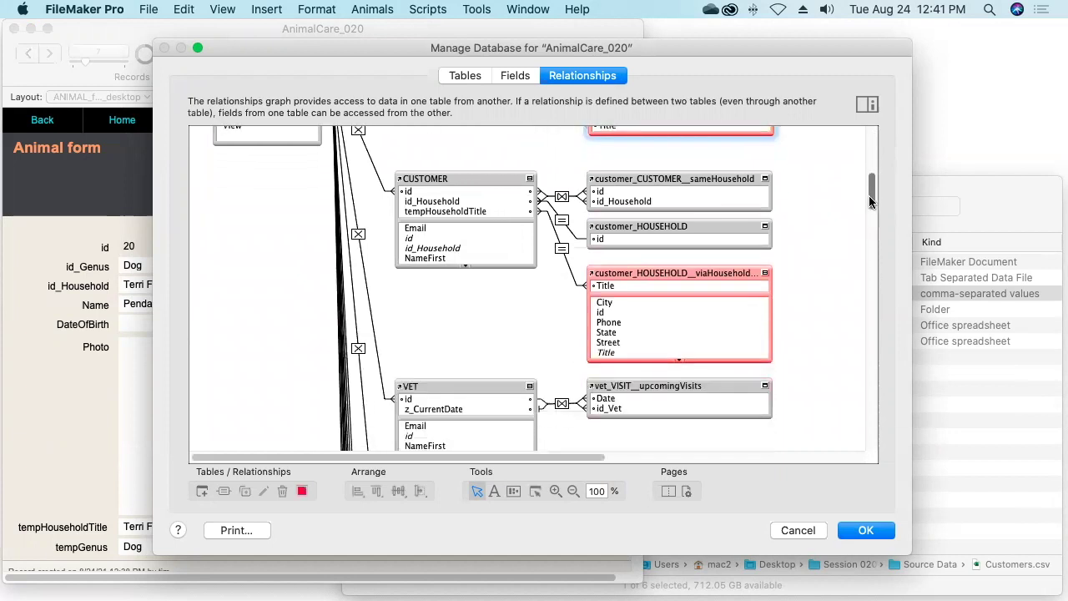
left_click(731, 274, "shift")
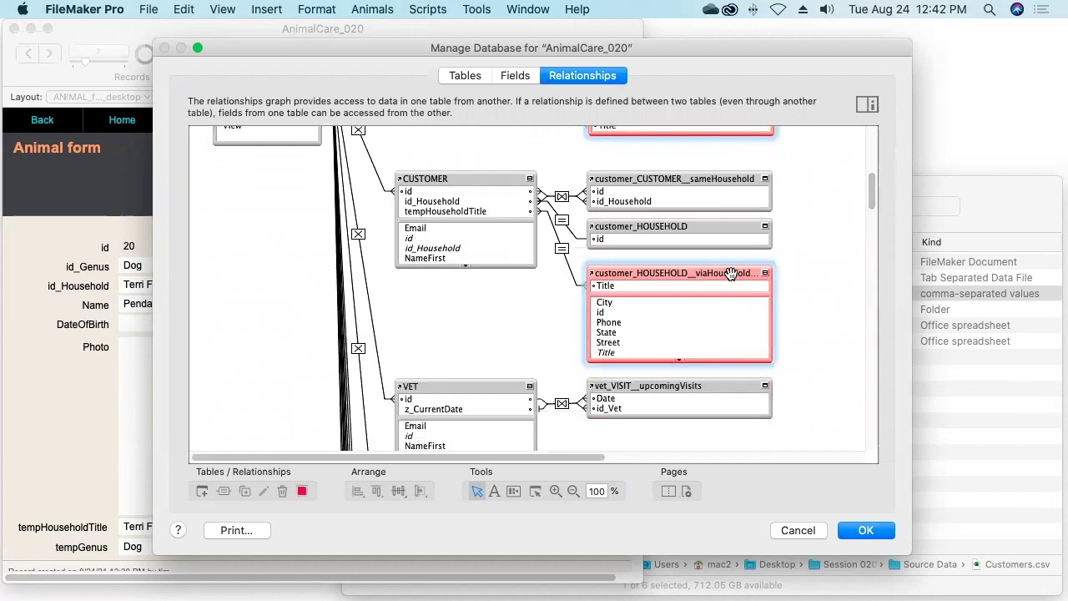
key("BackSpace")
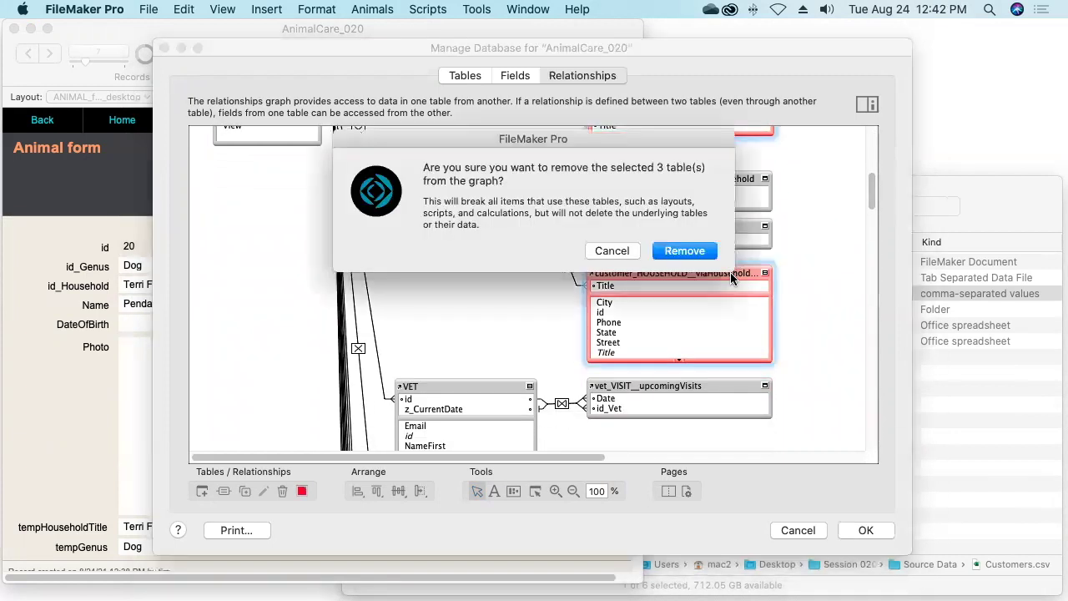
left_click(684, 252)
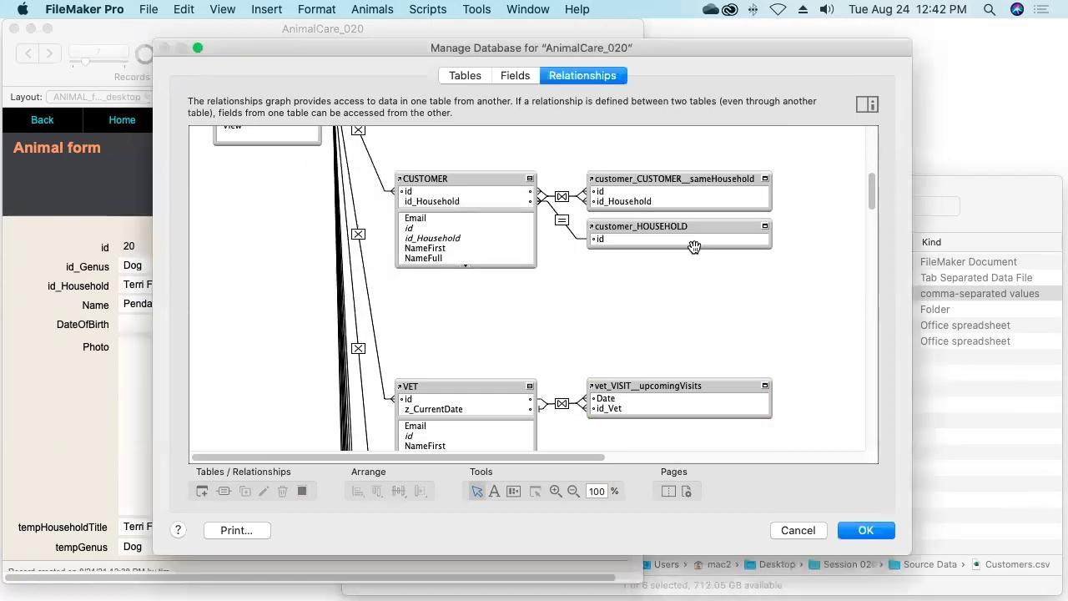
- Delete the tempGenus and tempHouseholdTitle fields from the ANIMAL table
left_click(515, 76)
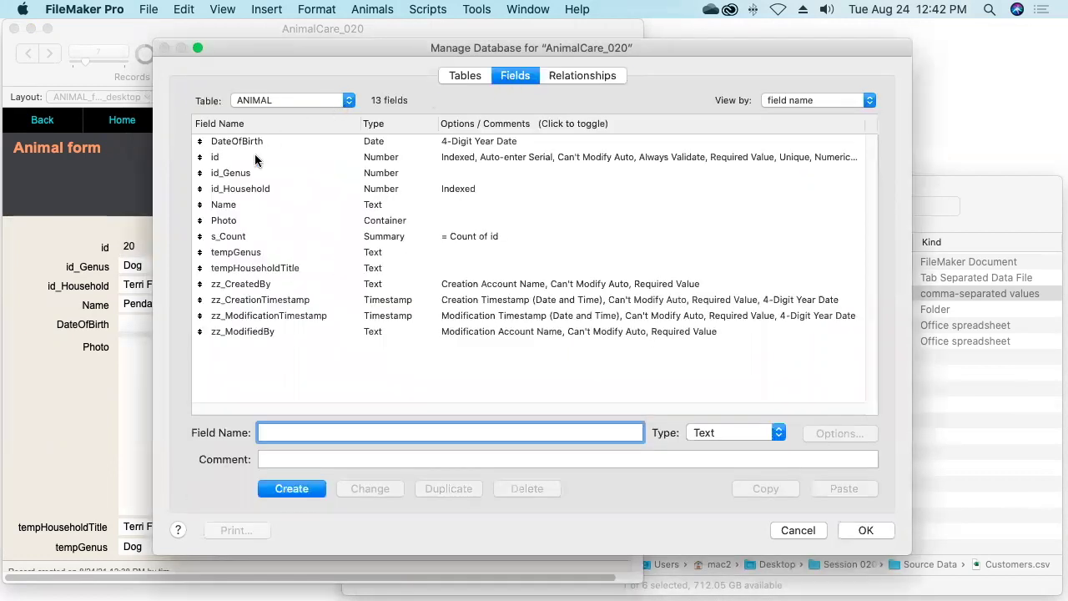
left_click(248, 254)
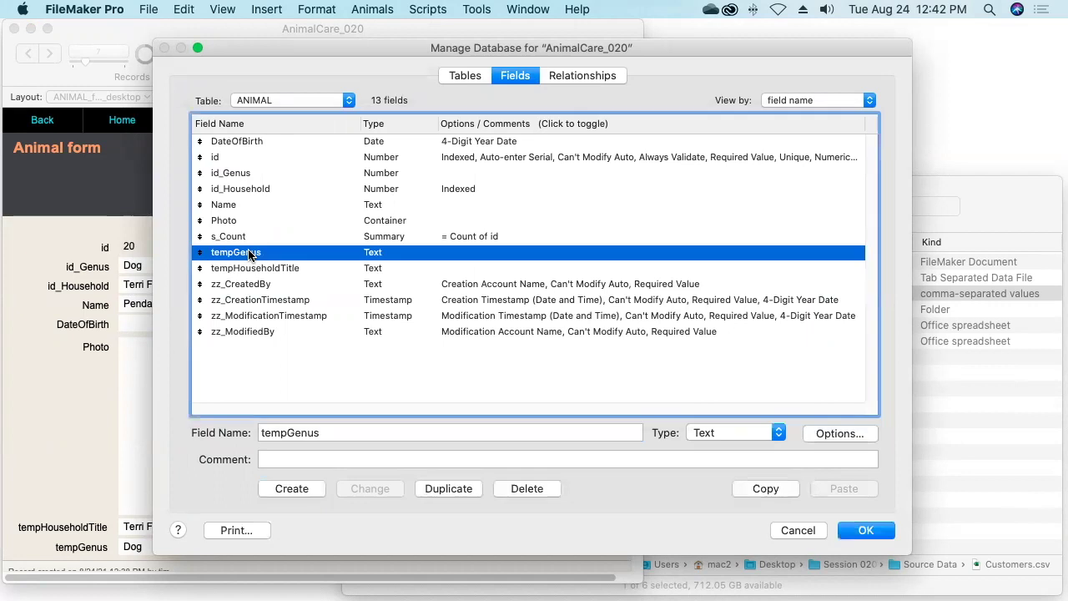
left_click(257, 269, "shift")
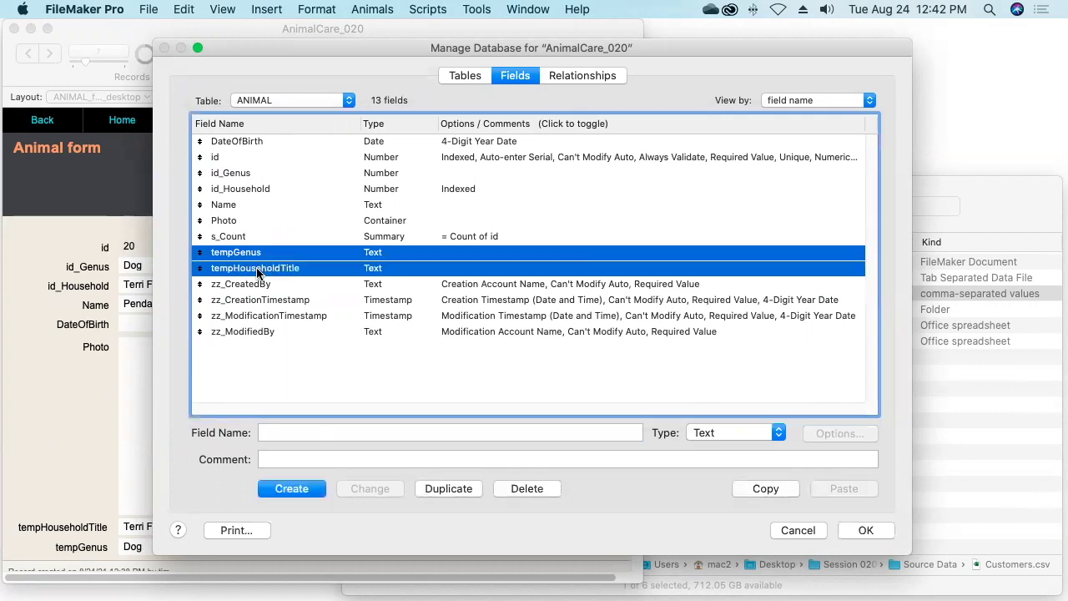
left_click(525, 489)
left_click(422, 195)
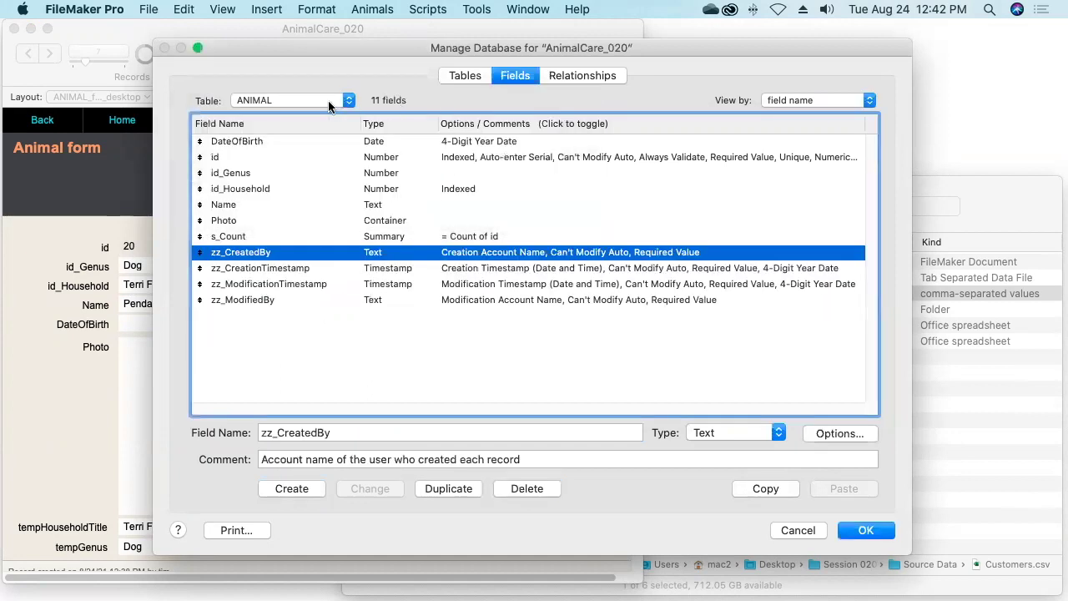
- Delete the tempHouseholdTitle field from the CUSTOMER table and save the database changes
left_click(328, 100)
left_click(302, 109)
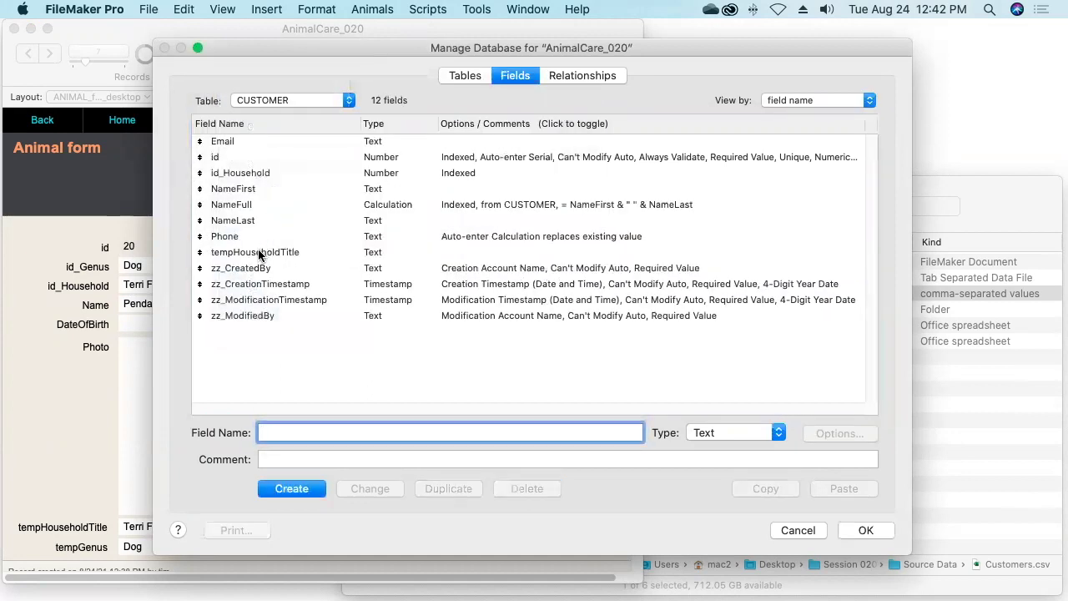
left_click(259, 253)
left_click(528, 490)
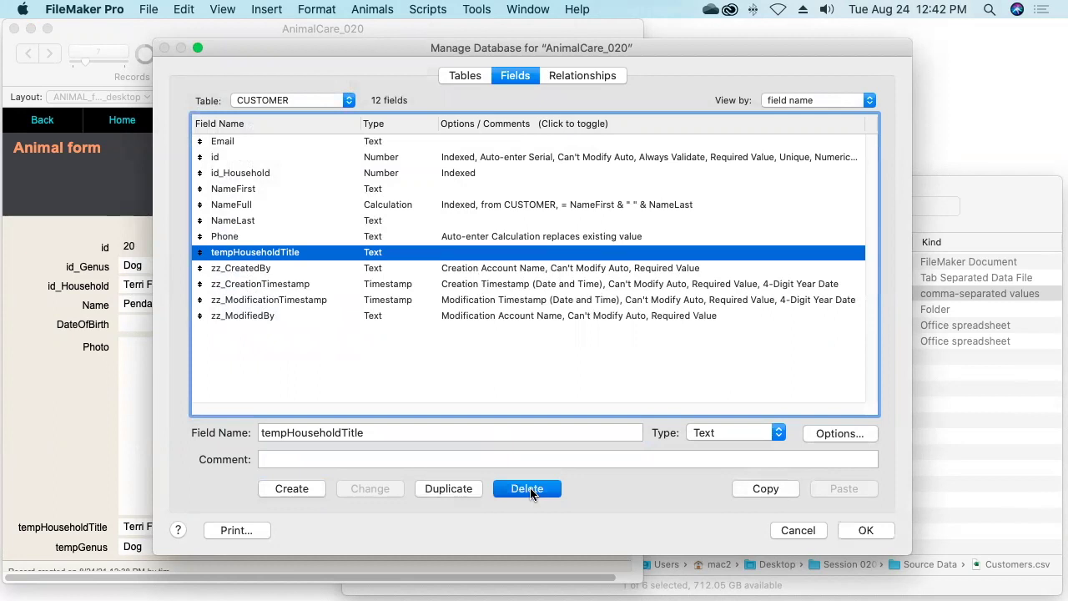
left_click(424, 196)
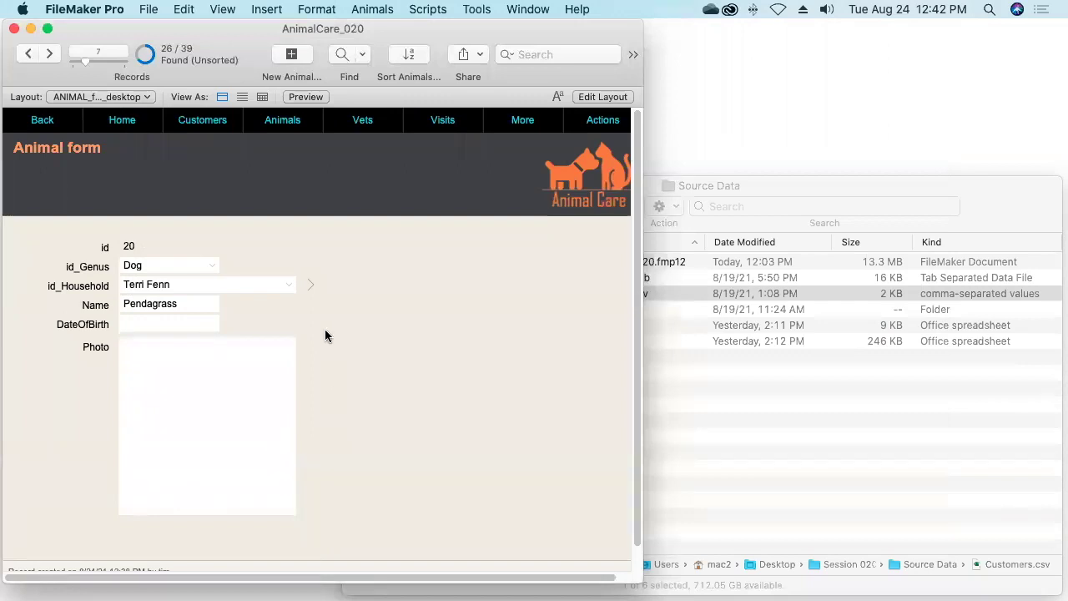
- Open the first customer in the customer list and review the linked household's address, members and pets
left_click(203, 121)
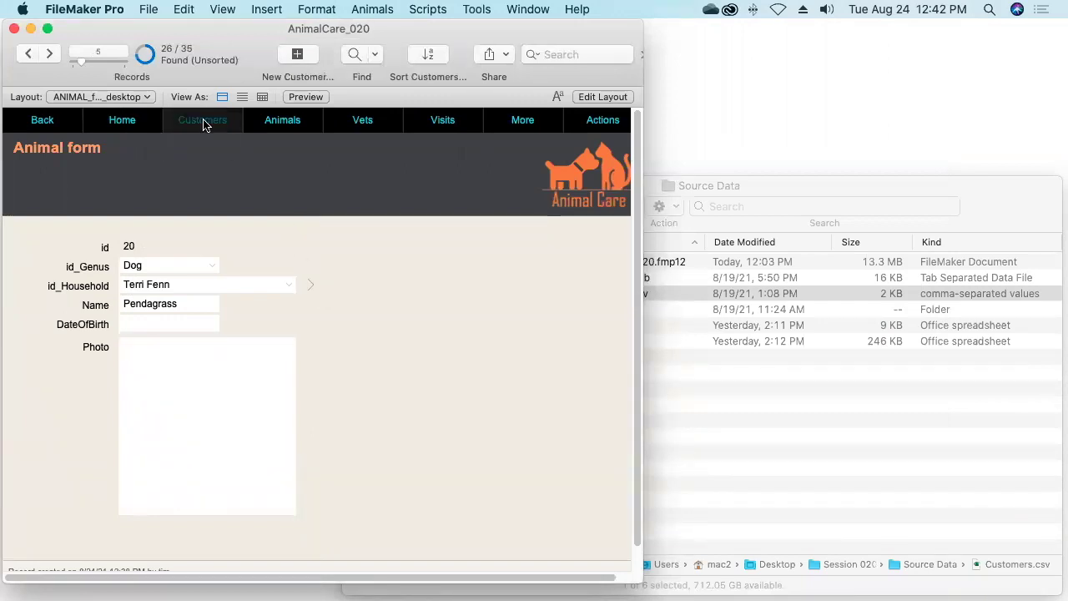
left_click(452, 234)
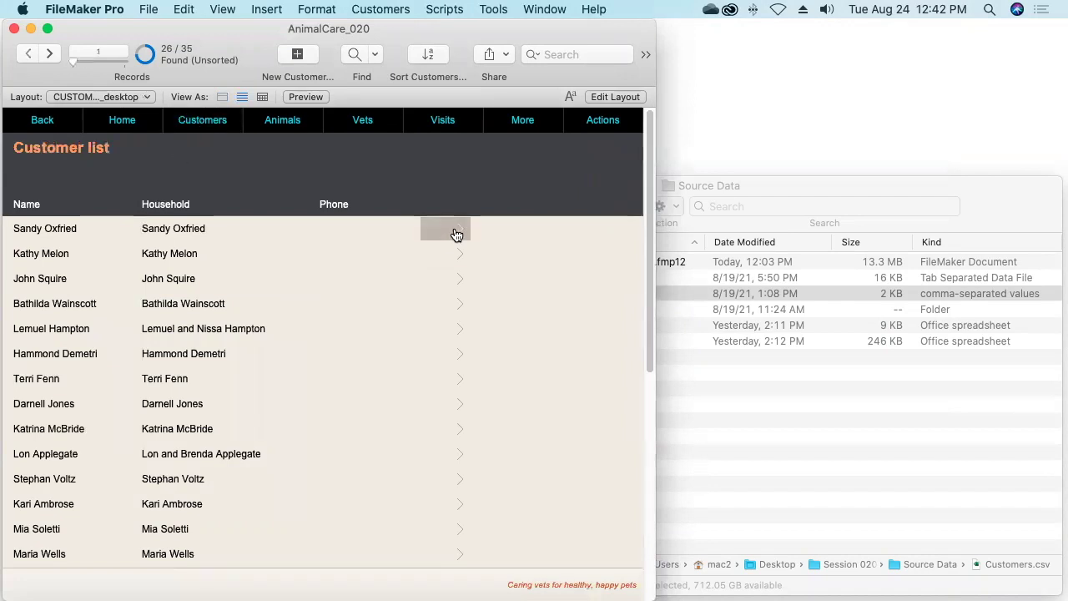
left_click(342, 250)
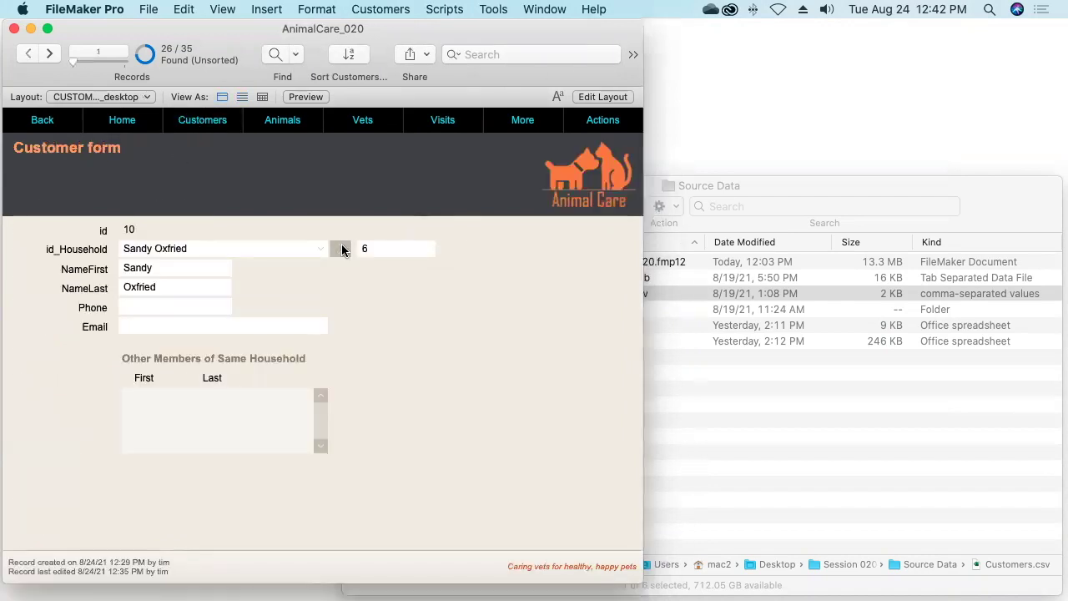
left_click(279, 289)
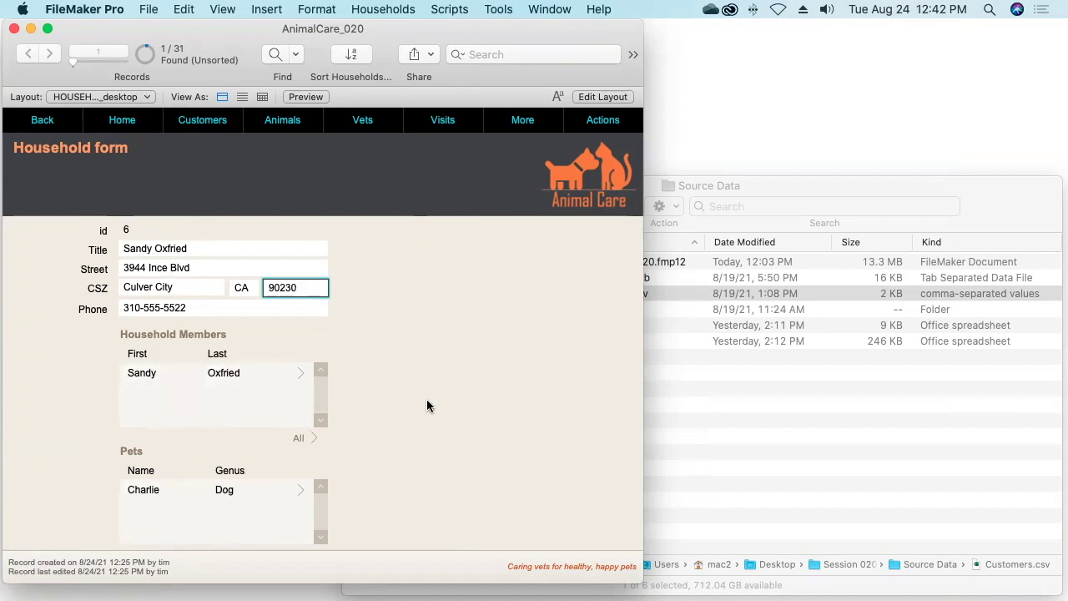
left_click(466, 342)
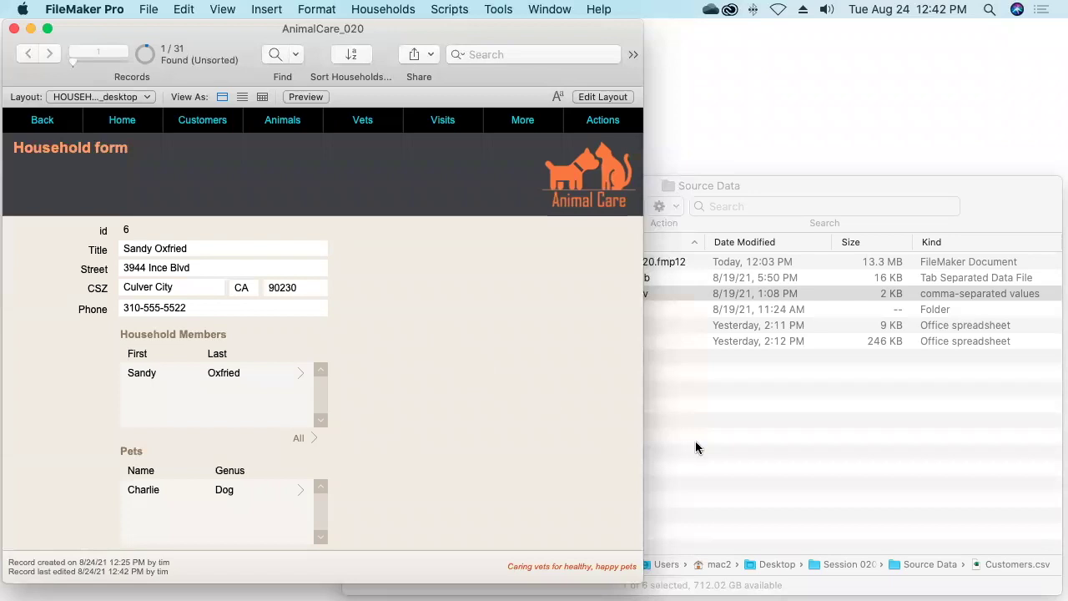
- Open Vets.xlsx from the Source Data folder beside the AnimalCare_020 window and show the Vet list in the database
left_click(788, 426)
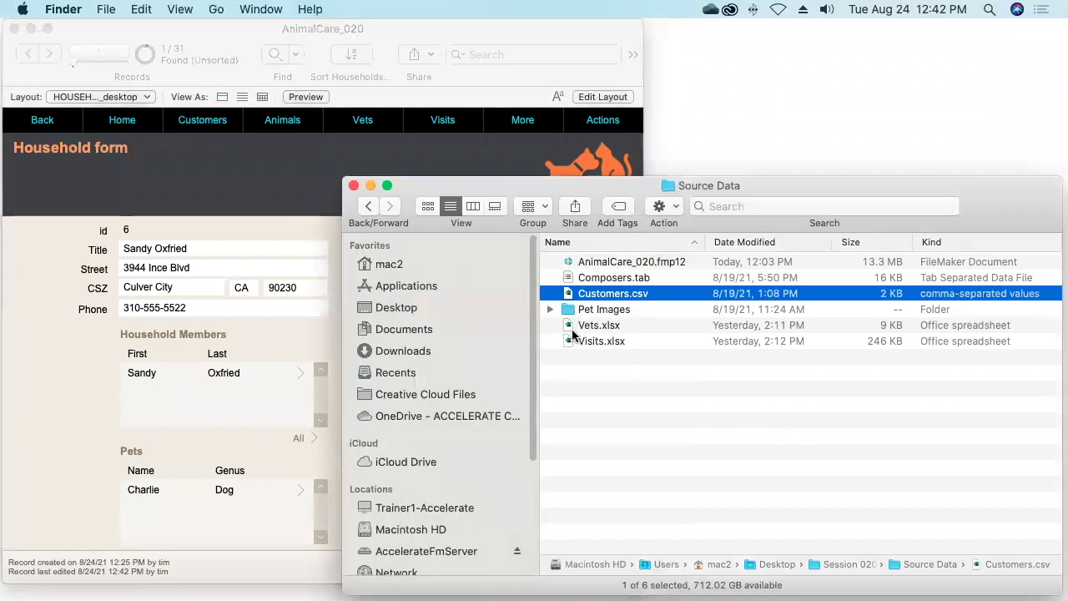
double_click(570, 326)
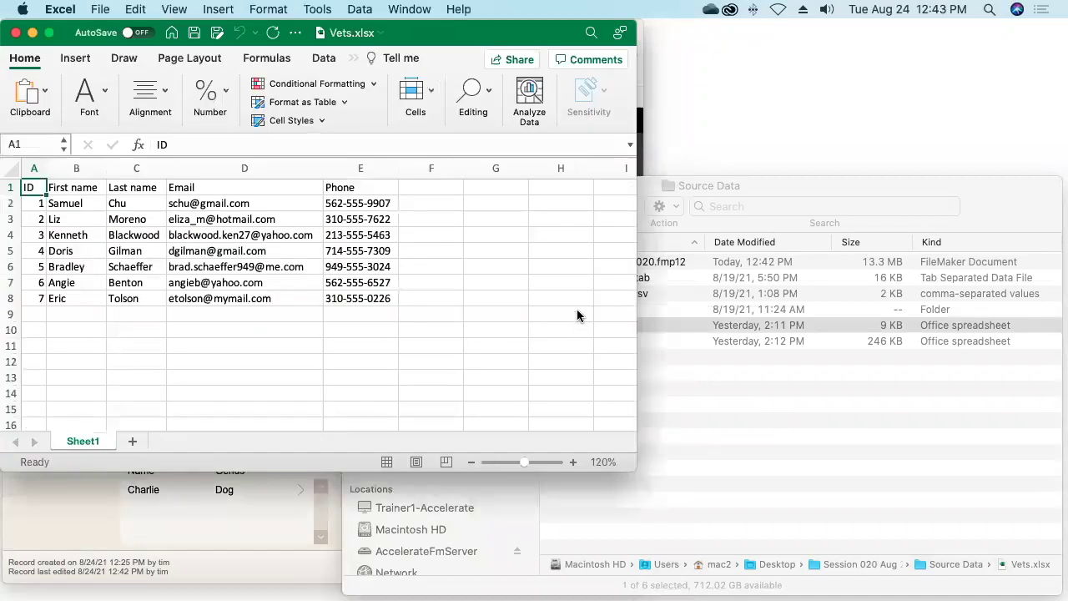
left_click_drag(445, 33, 877, 33)
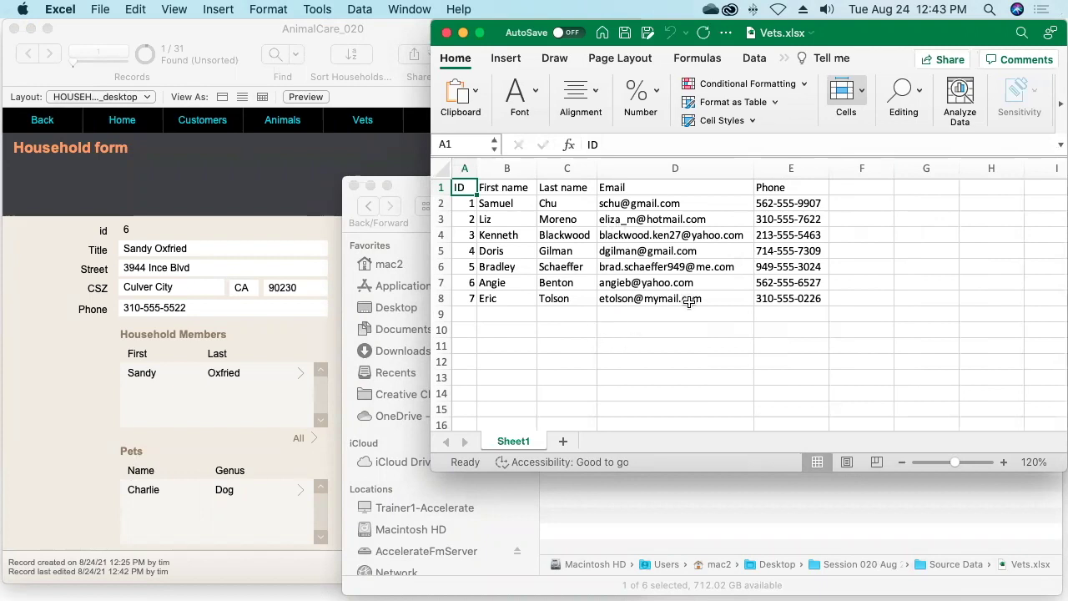
left_click(284, 197)
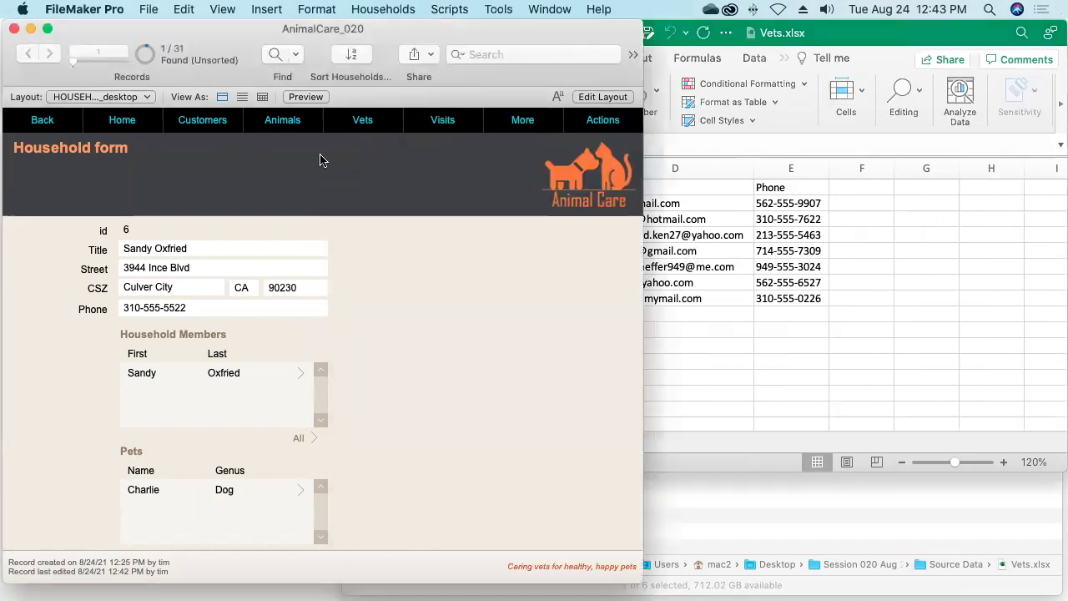
left_click(363, 124)
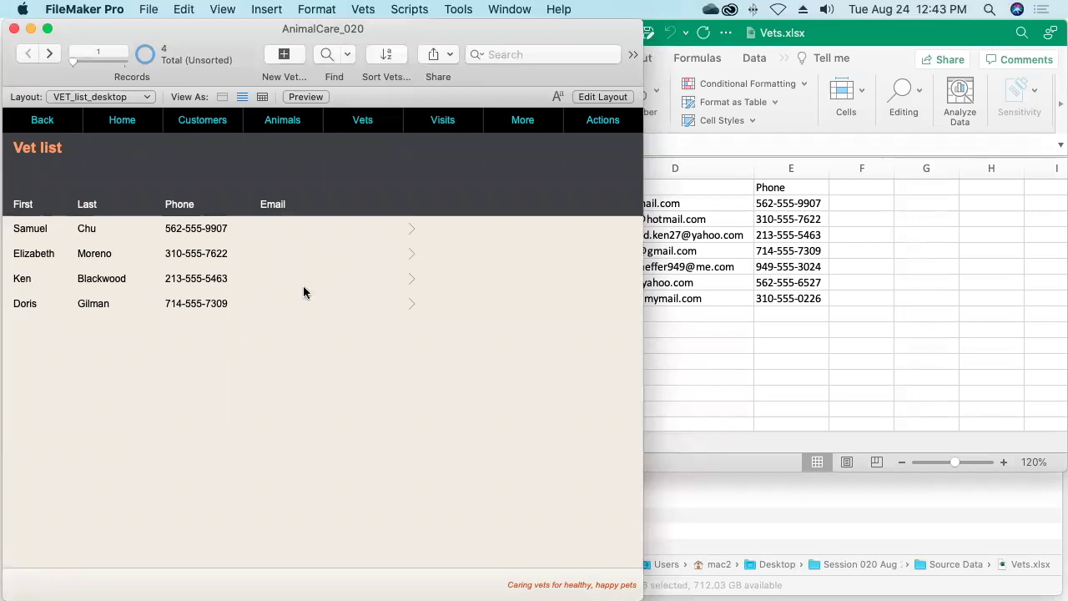
- Compare the vets in Vets.xlsx with the database's Vet list, examining the Email column and the ID values in column A
left_click(706, 340)
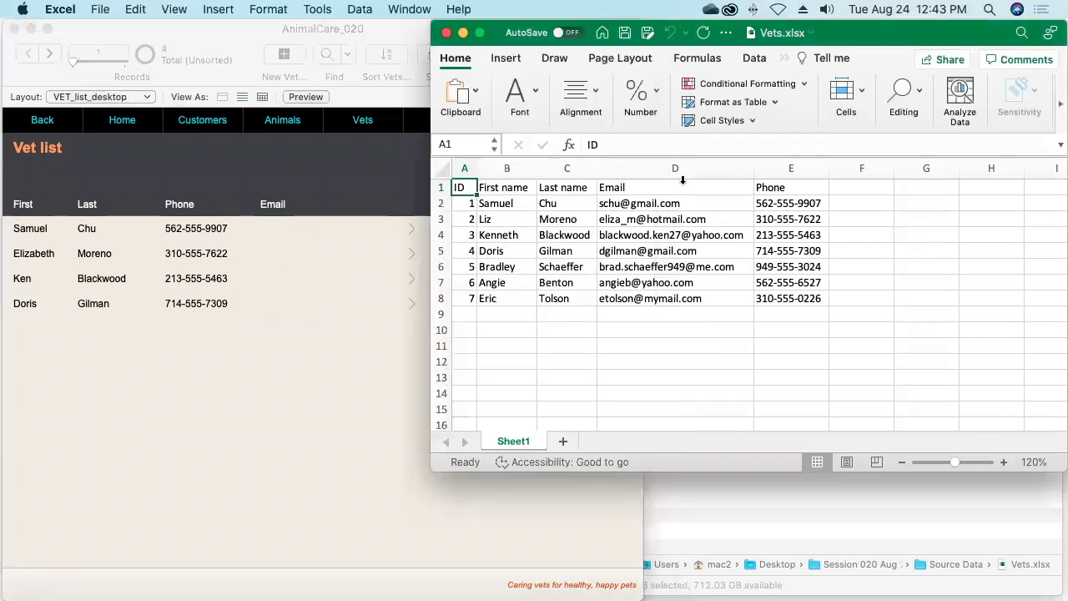
left_click(250, 399)
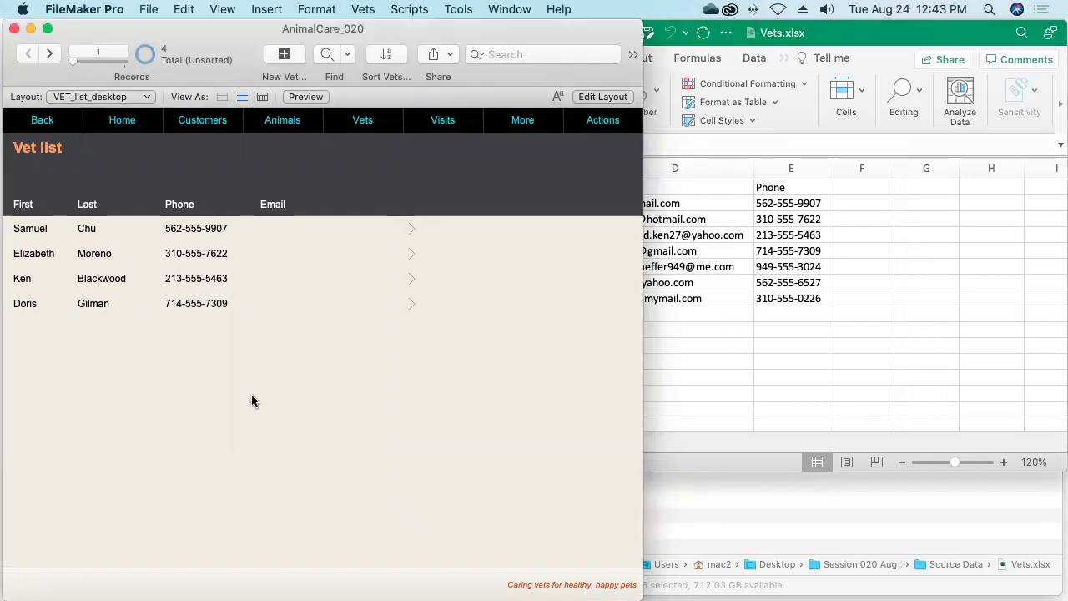
left_click(678, 340)
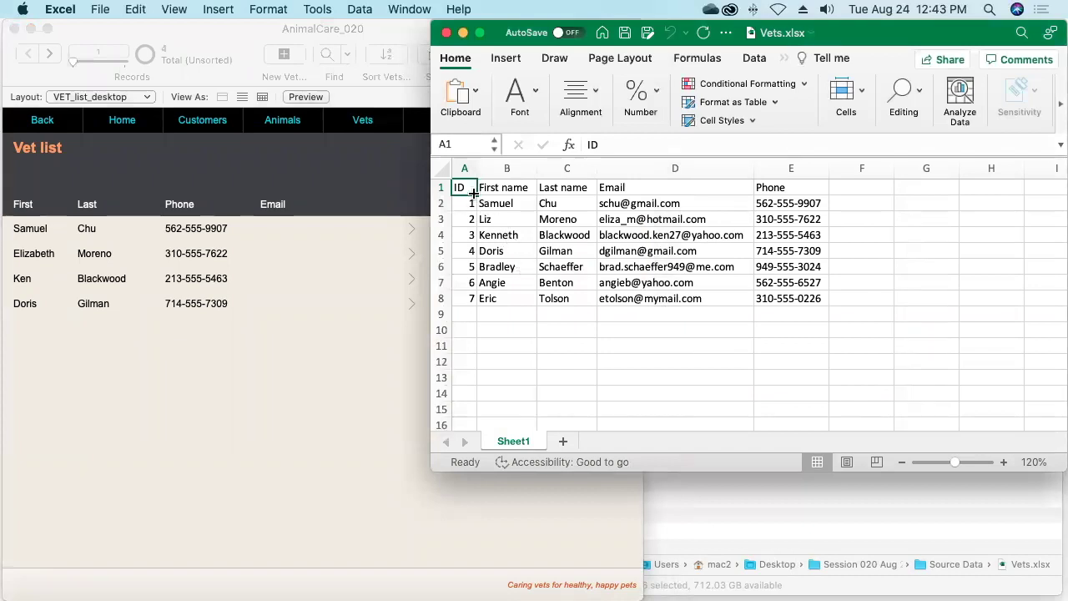
left_click_drag(460, 187, 461, 298)
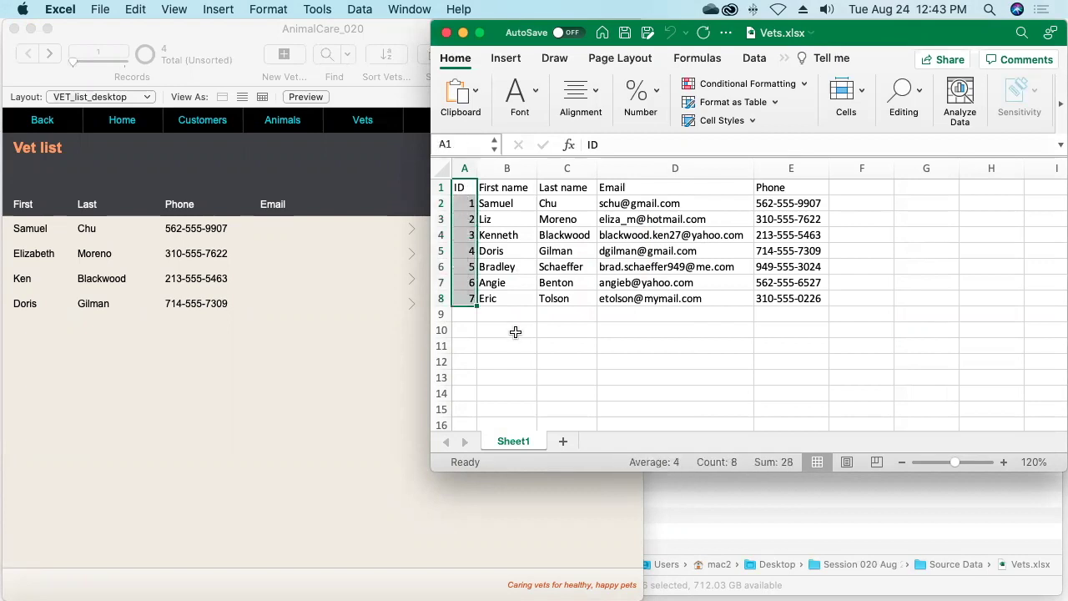
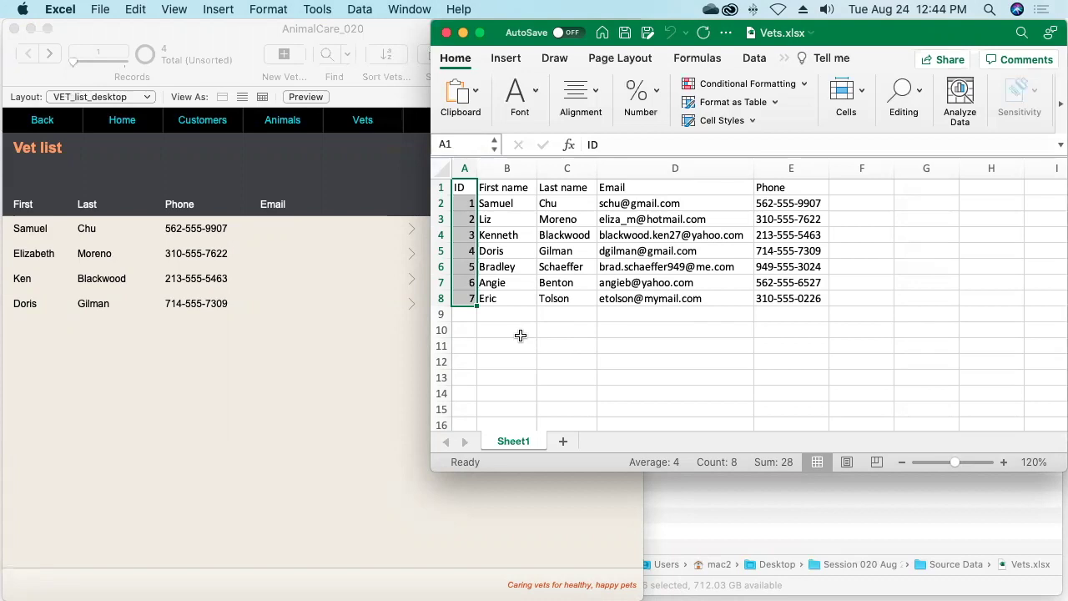
left_click(520, 334)
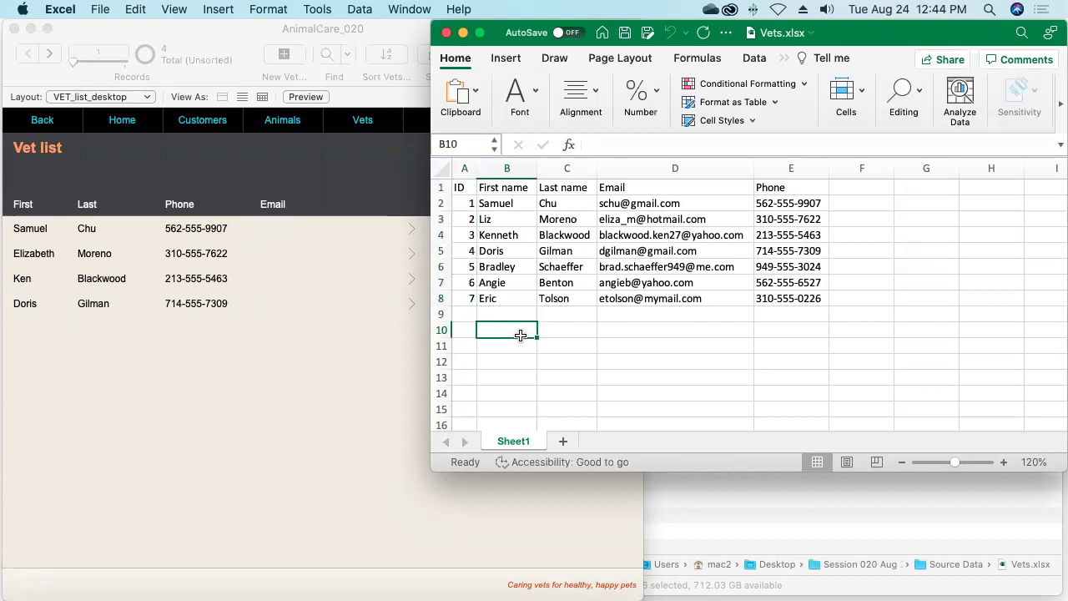
- Return to the Vet list in AnimalCare_020 and start importing records from a file
left_click(271, 365)
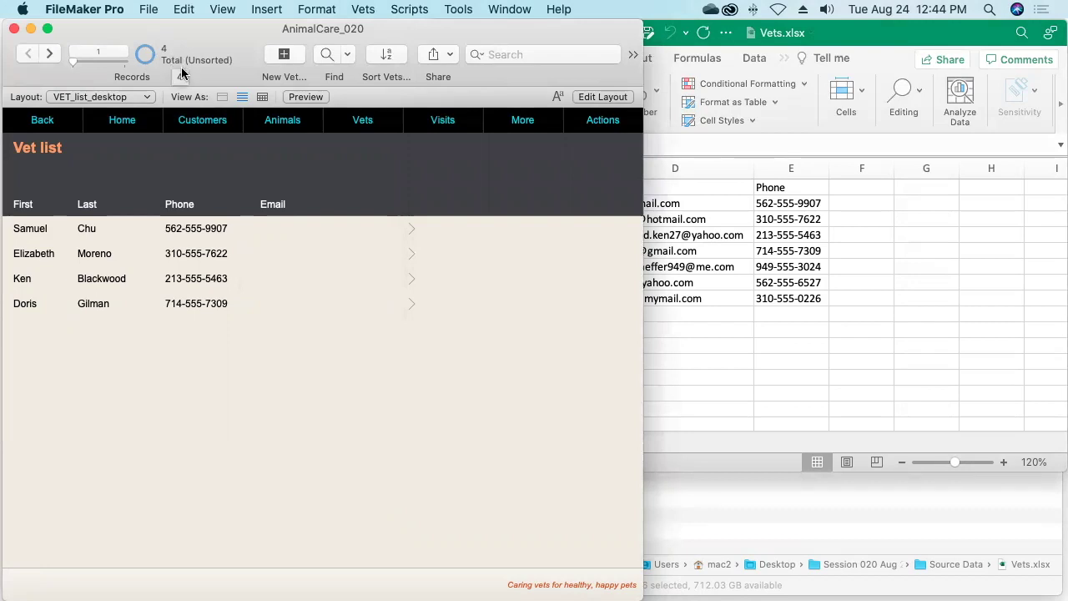
left_click(150, 9)
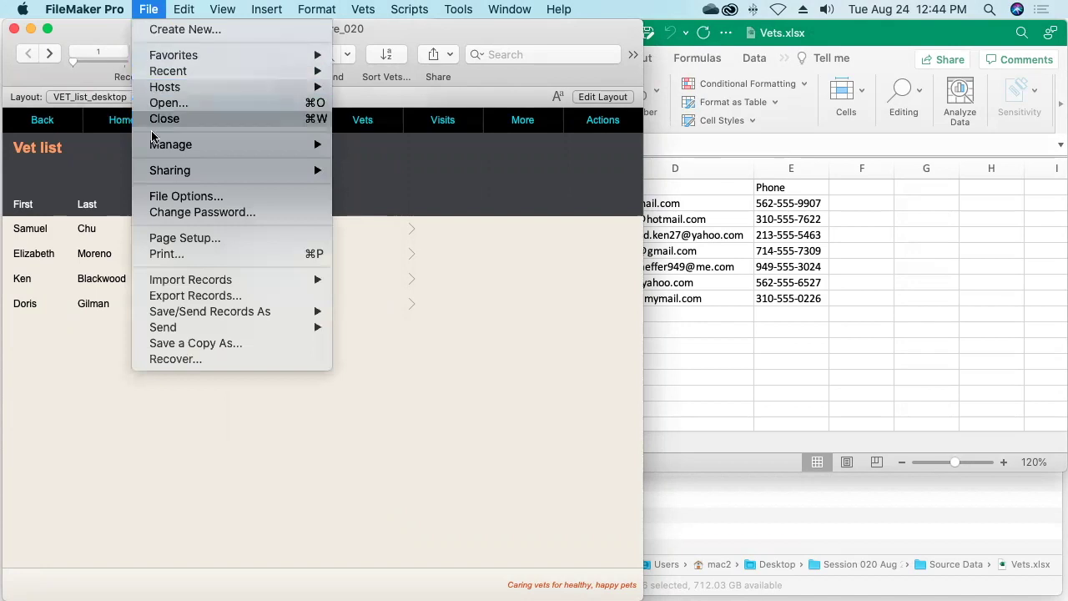
mouse_move(186, 278)
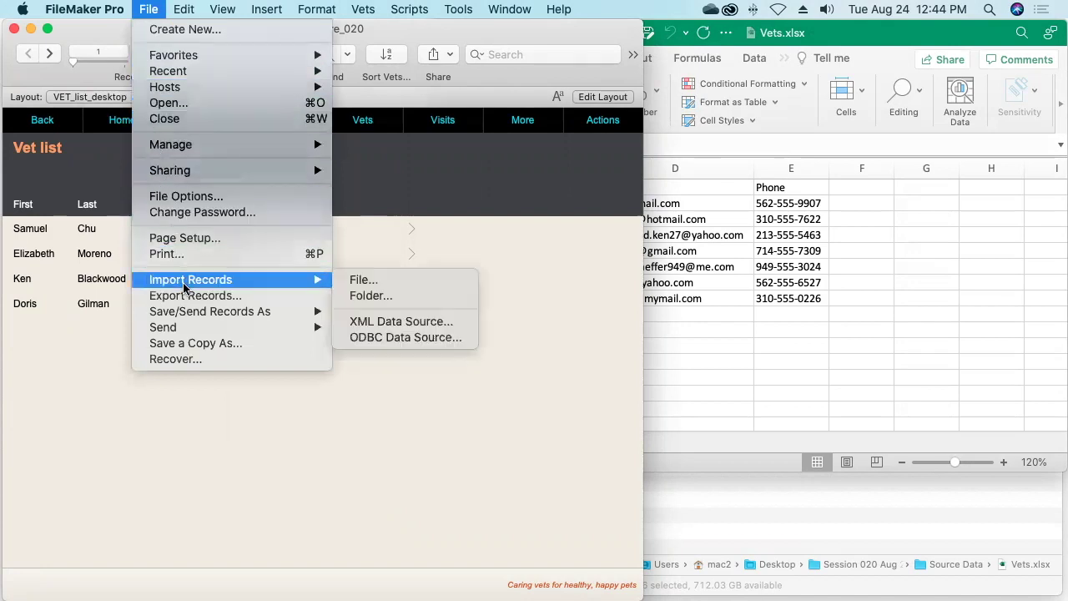
left_click(414, 287)
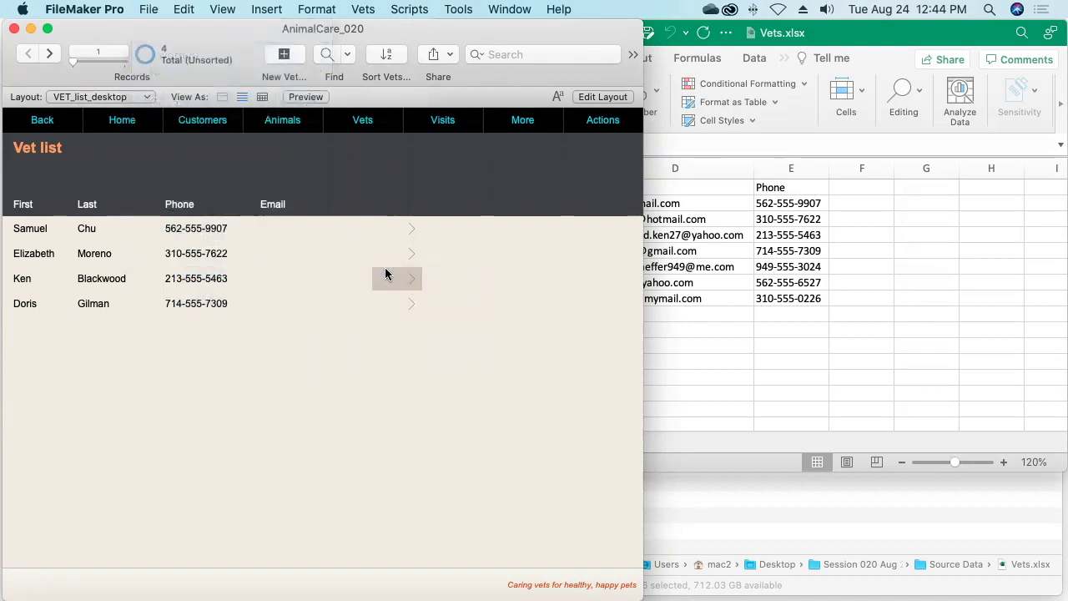
- Choose Vets.xlsx as the import source and set the import to Update, adding remaining data as new records
left_click(403, 189)
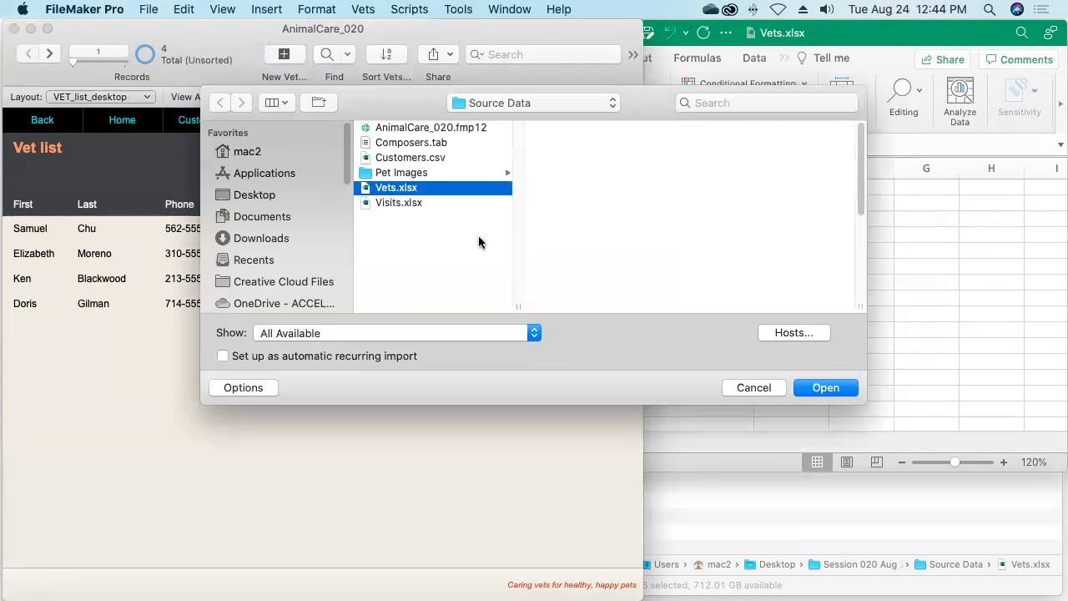
left_click(826, 388)
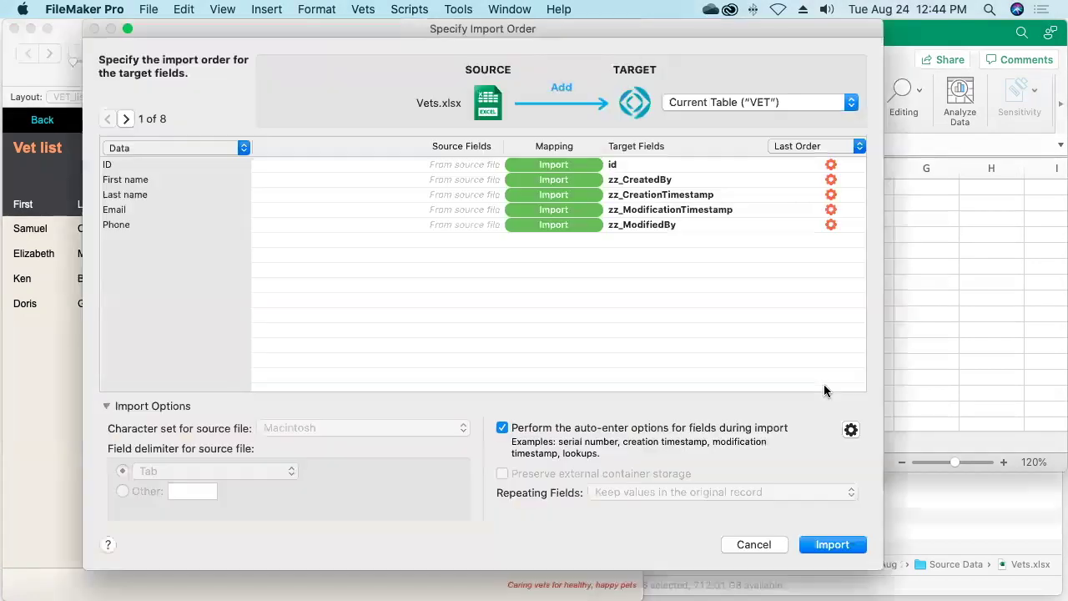
left_click(567, 97)
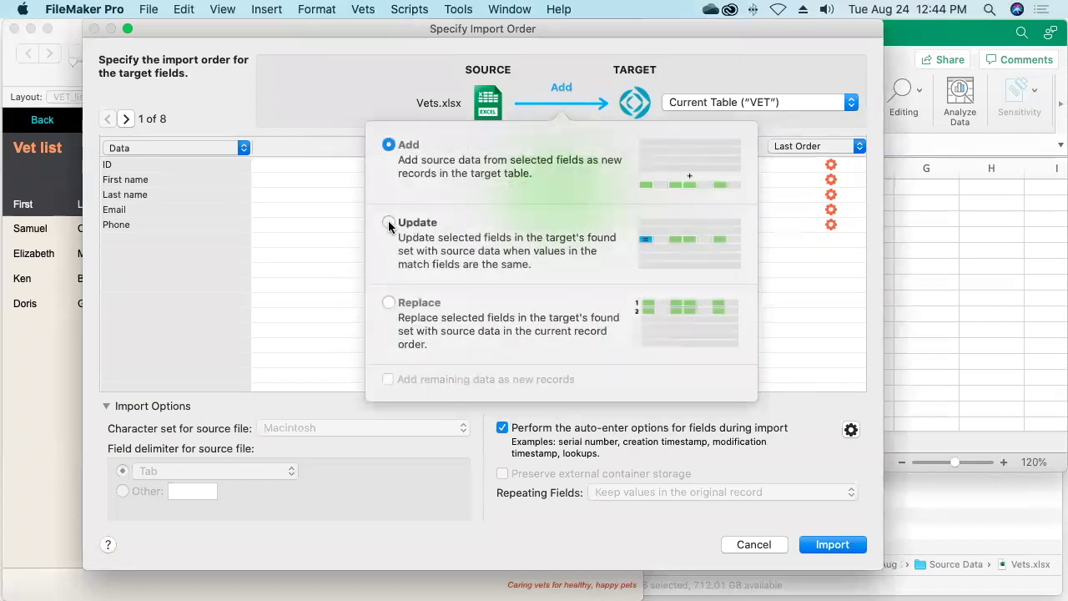
left_click(389, 224)
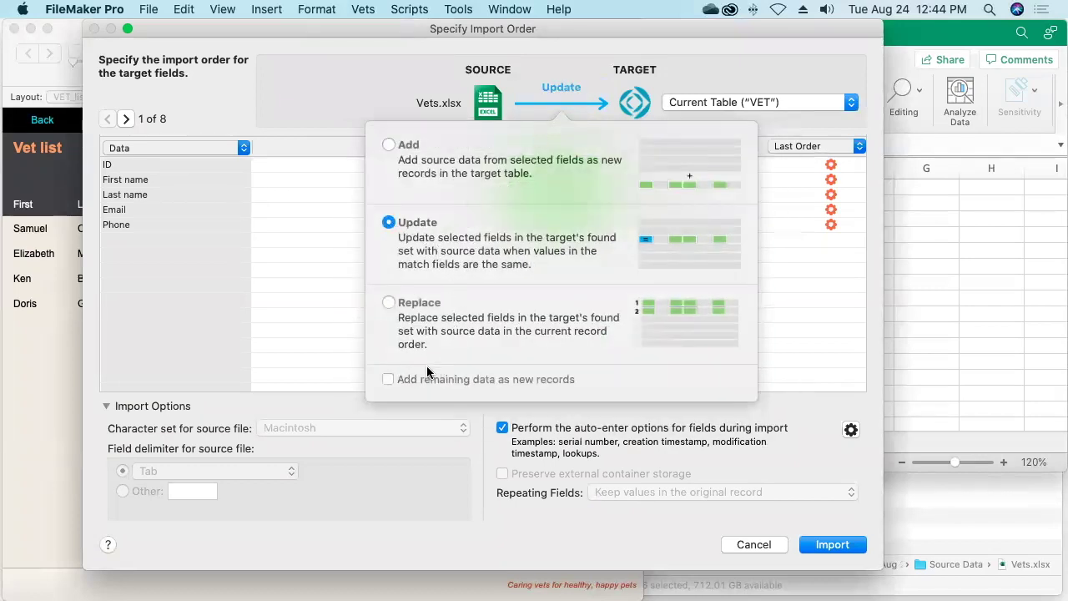
left_click(387, 380)
- Use the first source row as field names and match records on the ID field
left_click(171, 149)
left_click(167, 135)
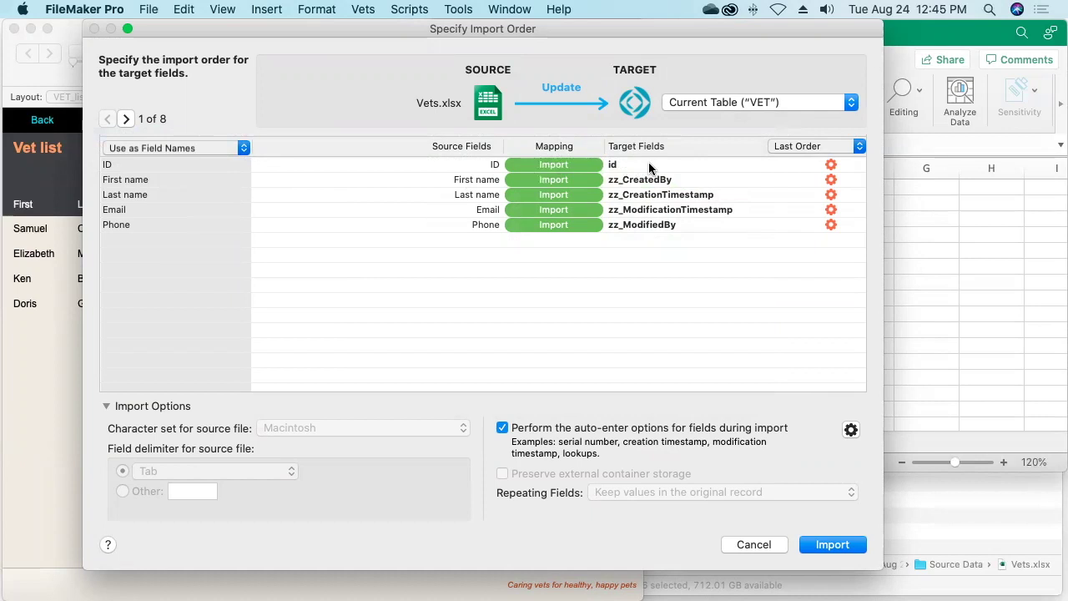
left_click(559, 164)
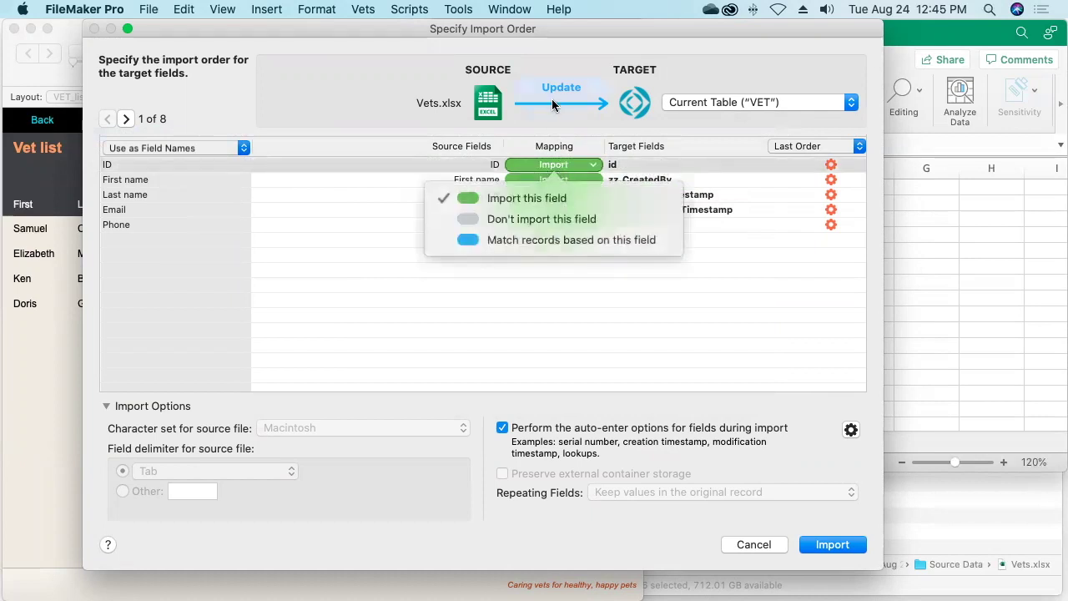
left_click(550, 239)
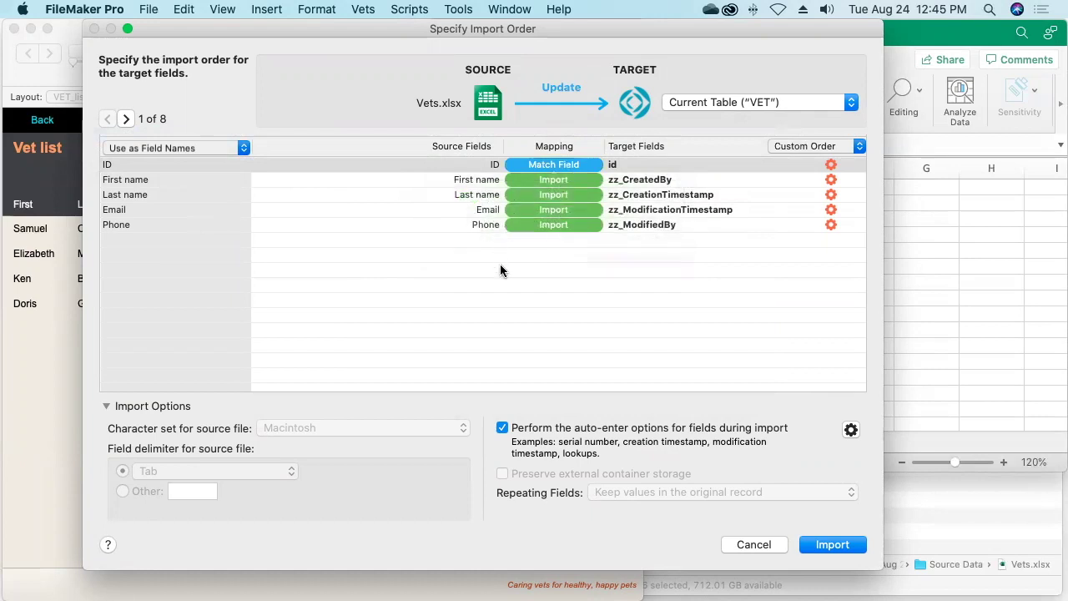
- Map First name, Last name, Email and Phone to NameFirst, NameLast, Email and Phone, and run the import
left_click(657, 182)
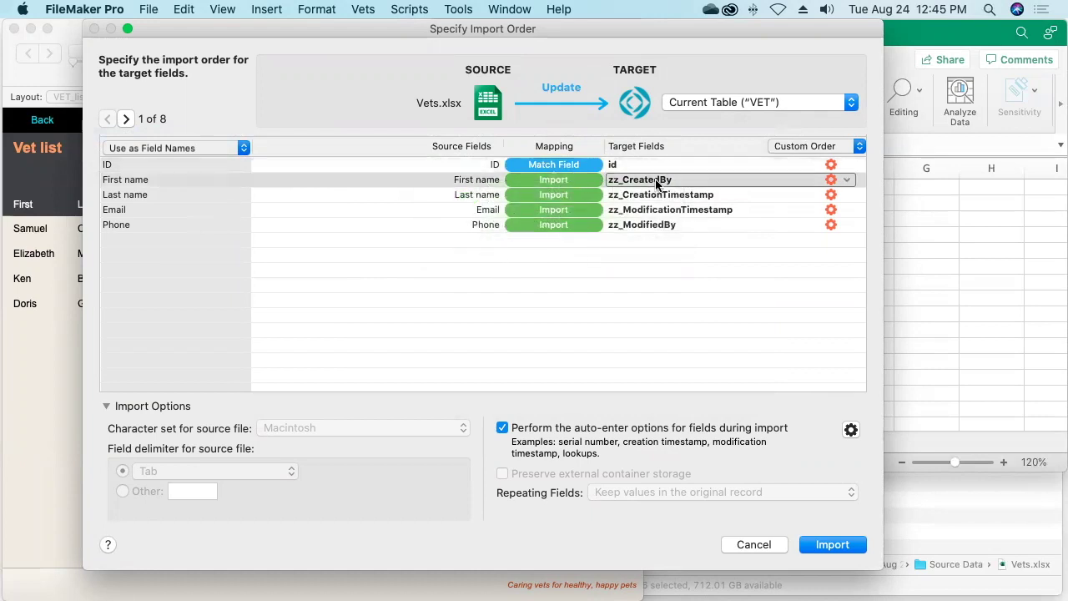
left_click(638, 262)
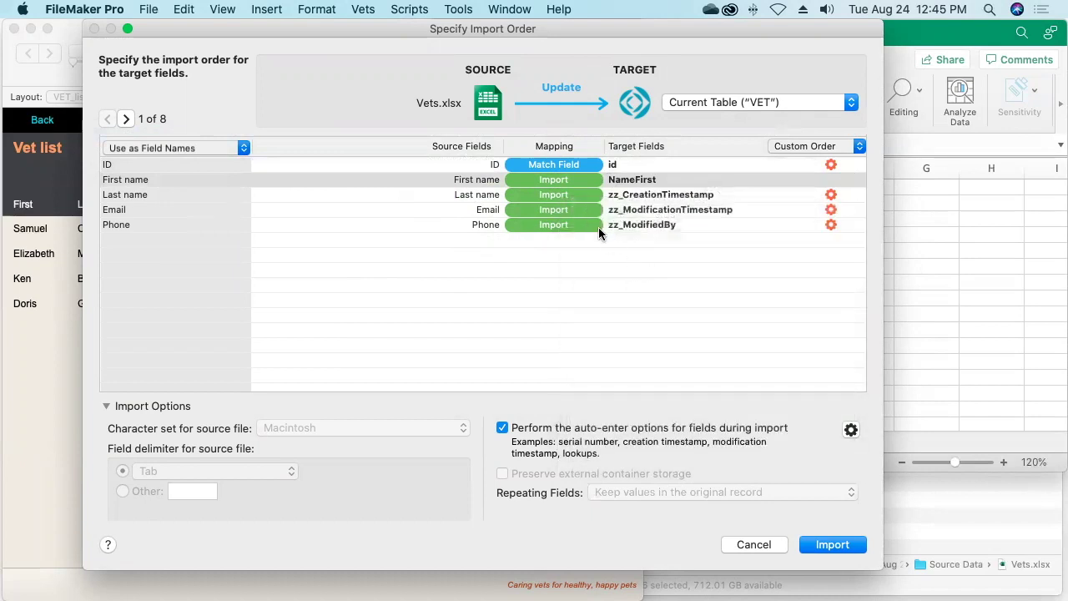
left_click(657, 197)
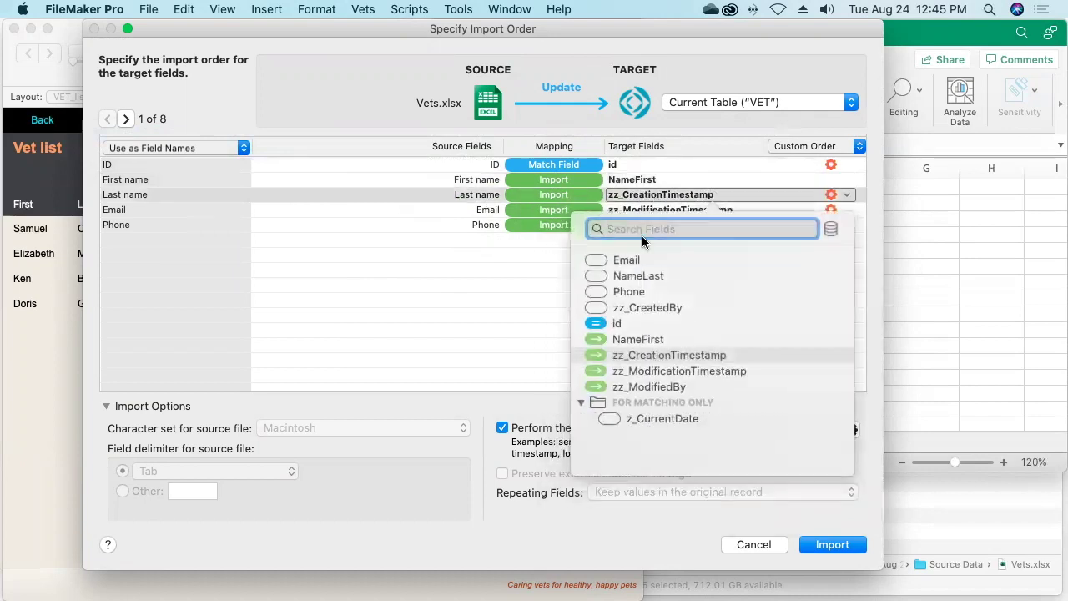
left_click(636, 277)
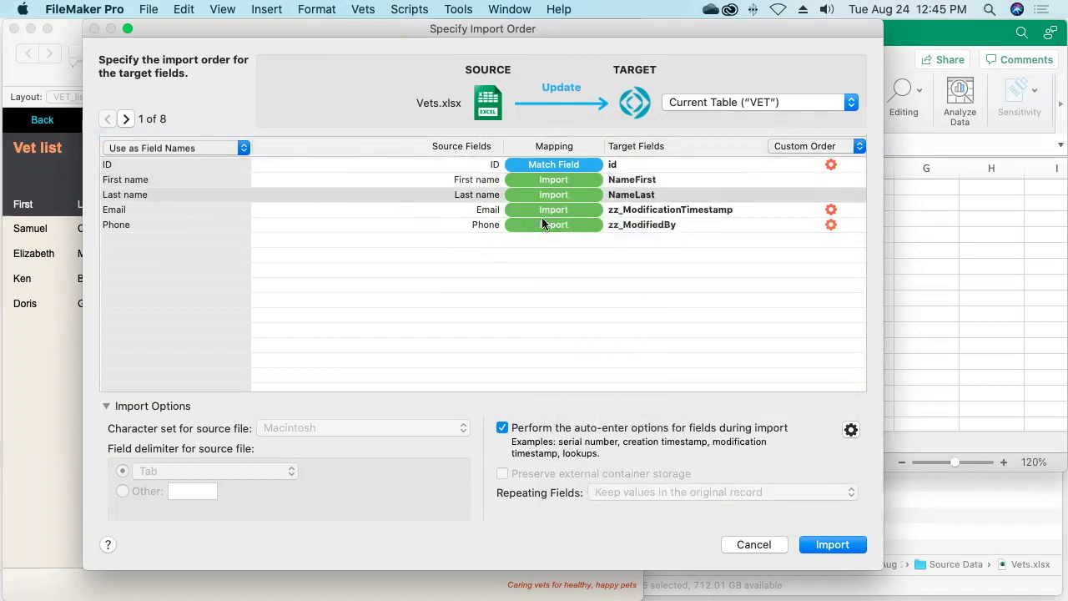
left_click(634, 211)
left_click(628, 275)
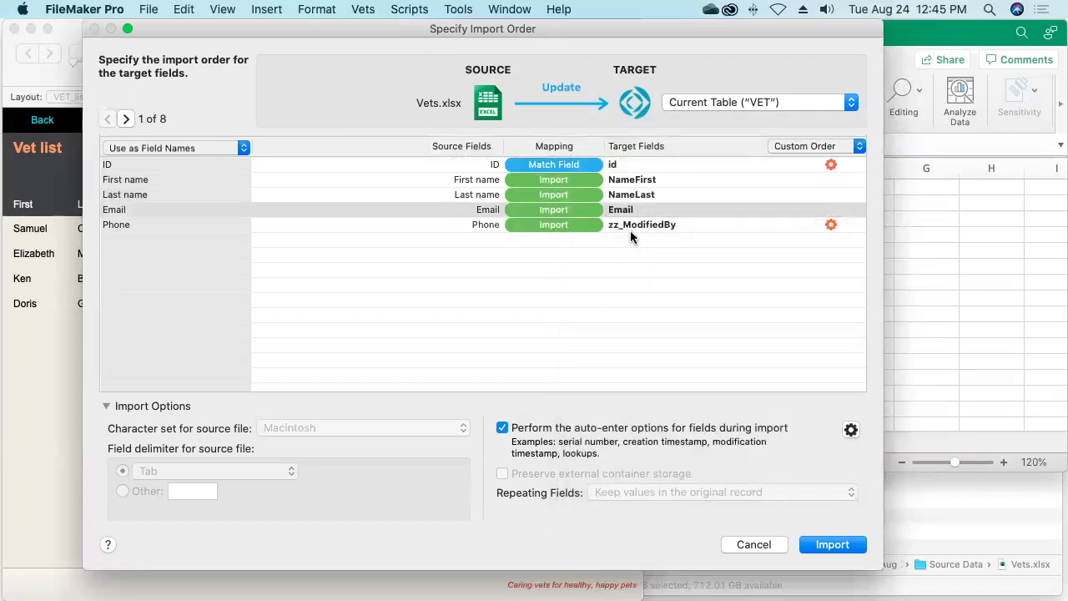
left_click(630, 223)
left_click(626, 290)
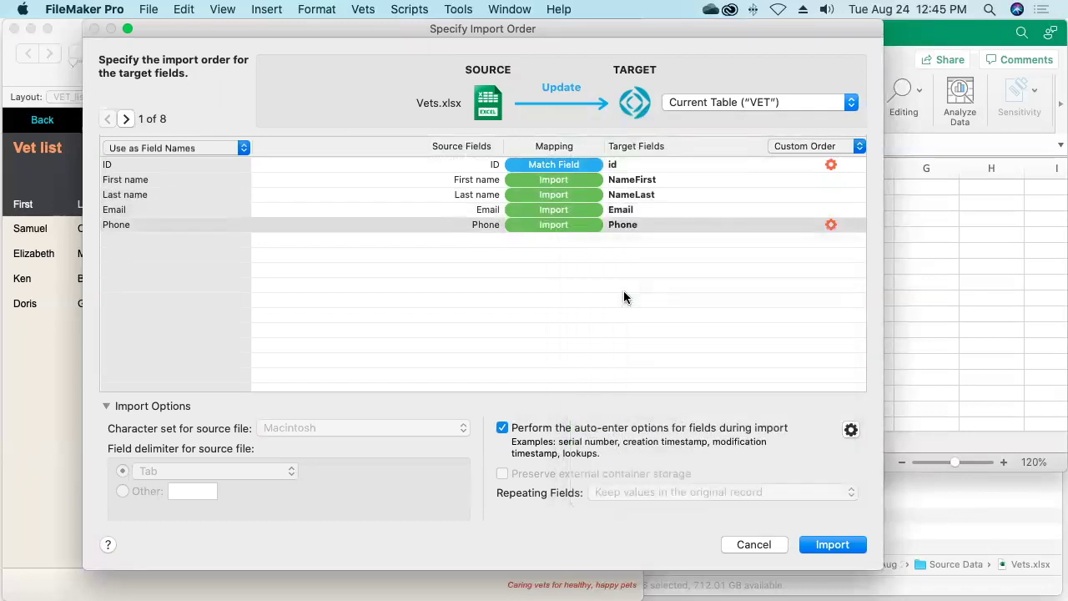
left_click(841, 548)
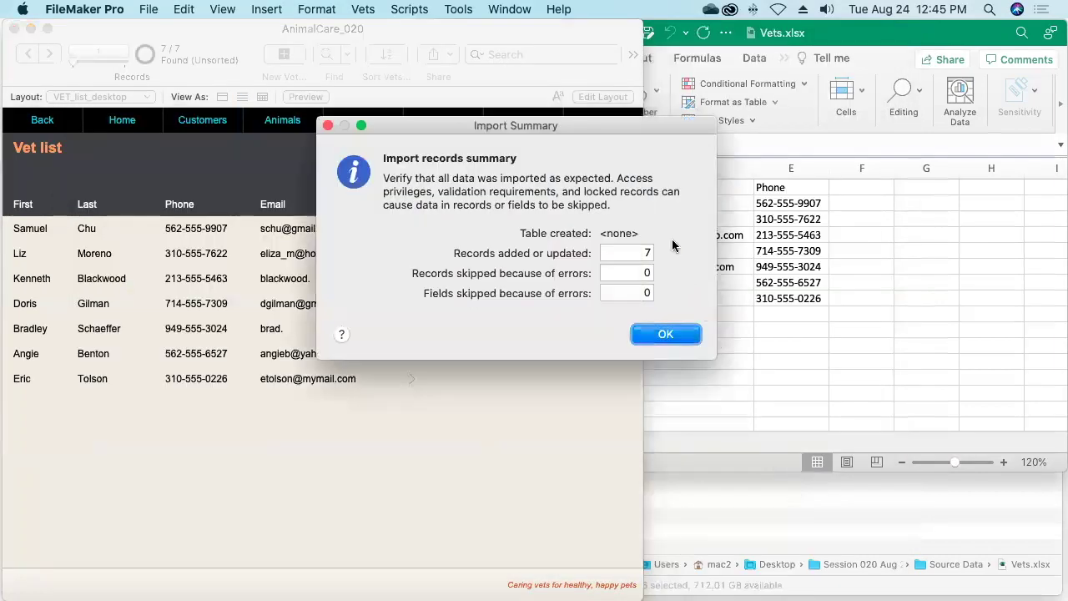
left_click(665, 335)
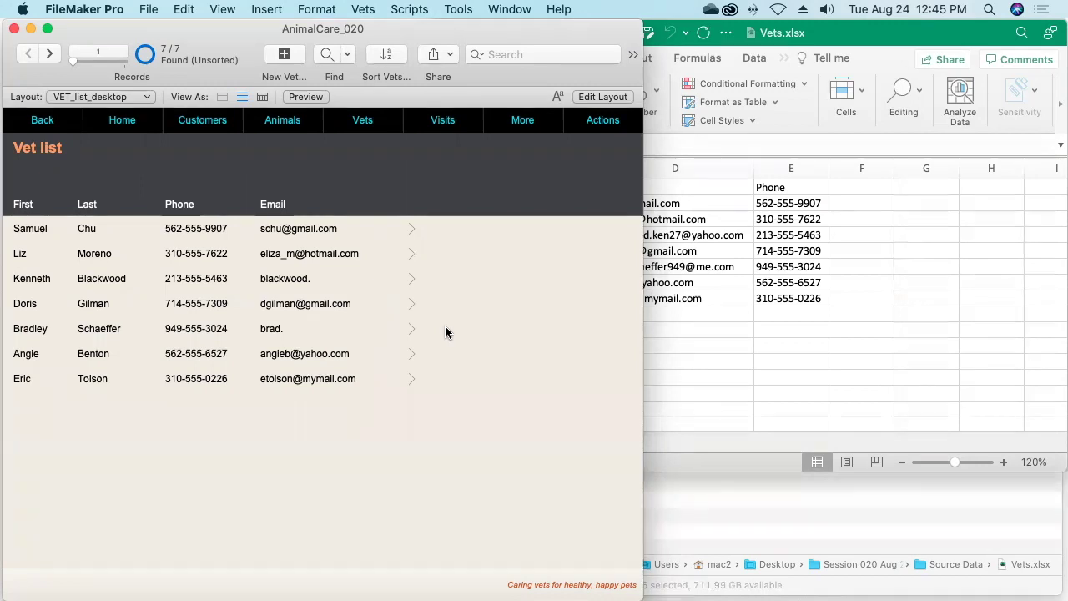
- Switch to Finder and examine the full file names of all images in the Pet Images folder
left_click(749, 497)
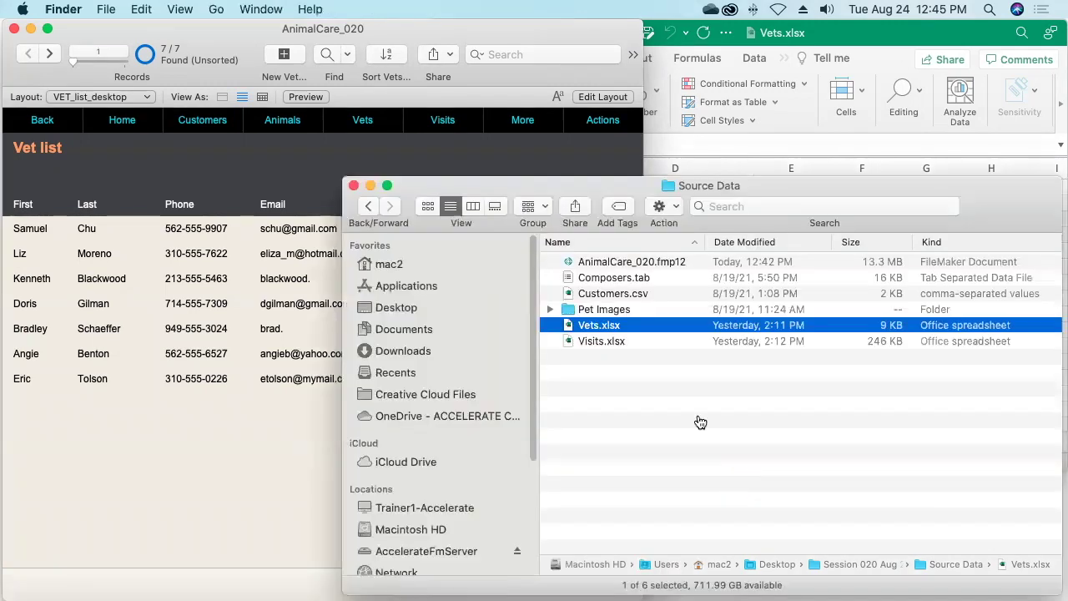
left_click(550, 311)
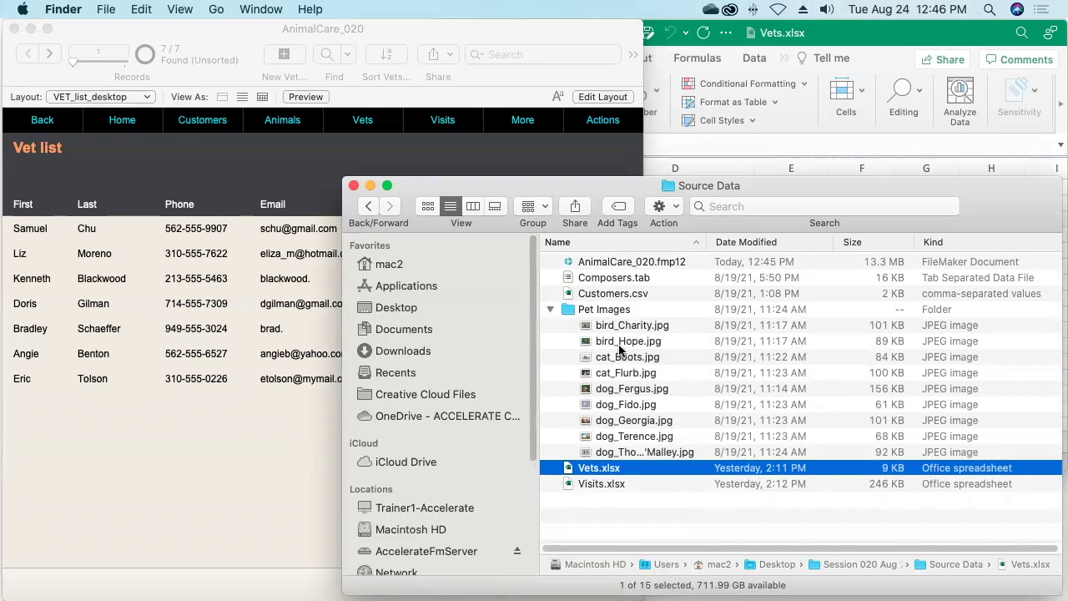
left_click(623, 330)
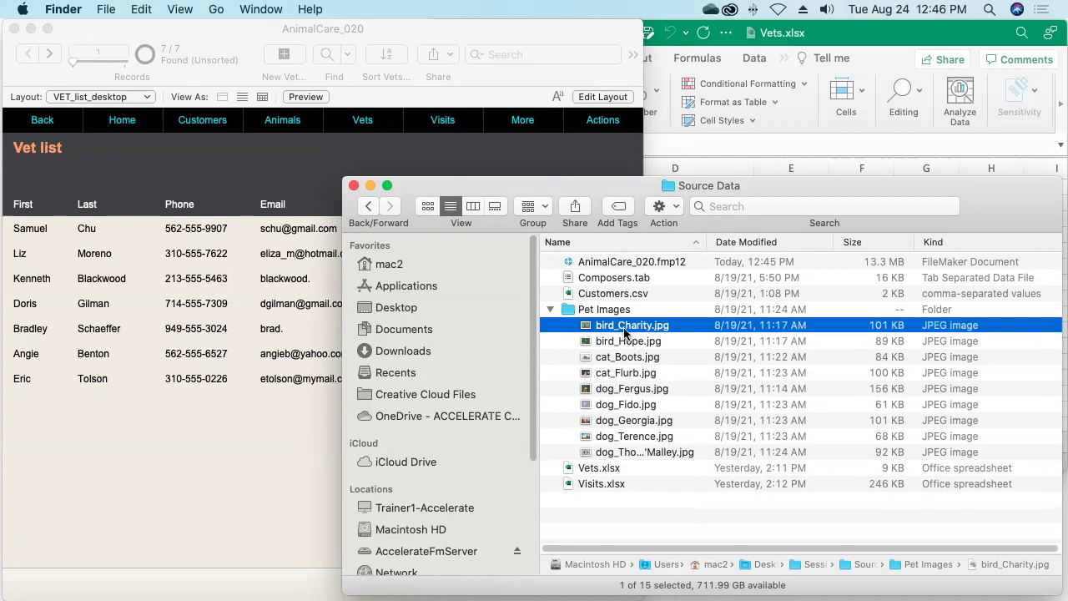
left_click(626, 453, "shift")
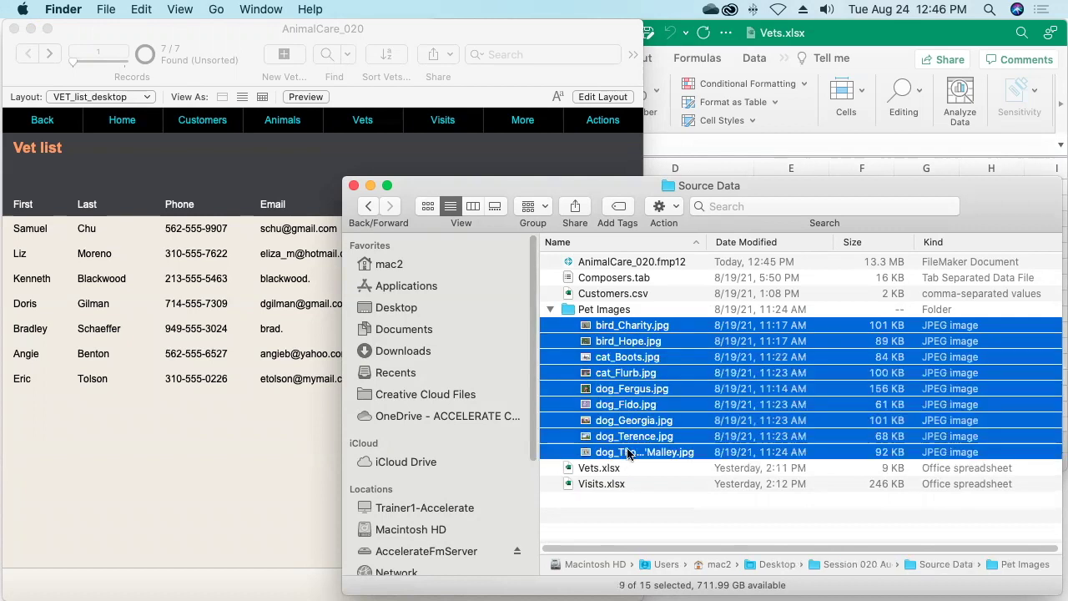
left_click_drag(705, 242, 735, 241)
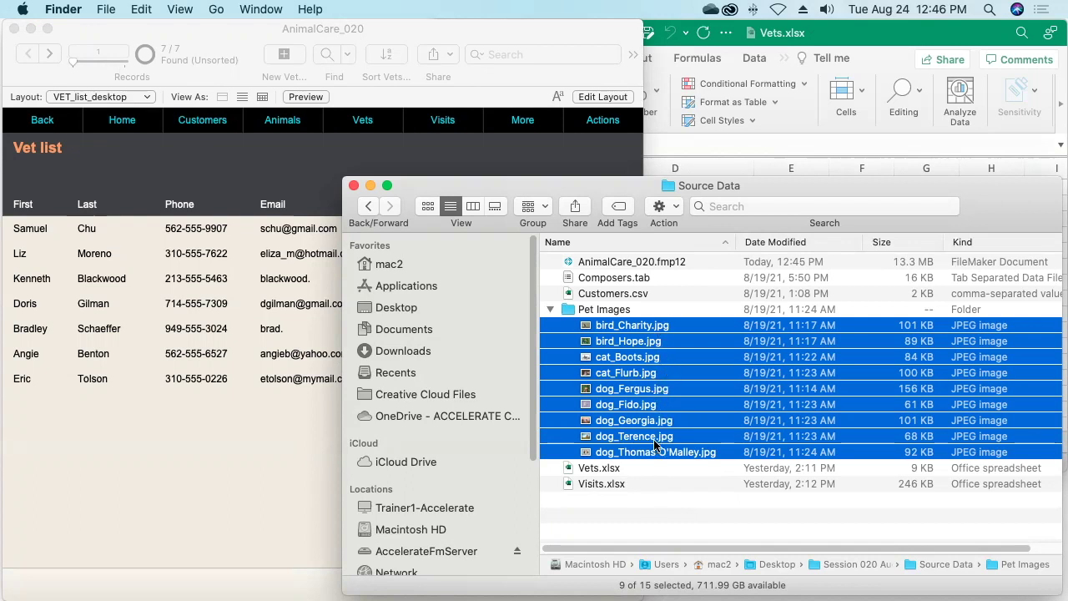
- Return to FileMaker Pro, open the first animal's form, and compare its fields with the image file names in Finder
left_click(220, 410)
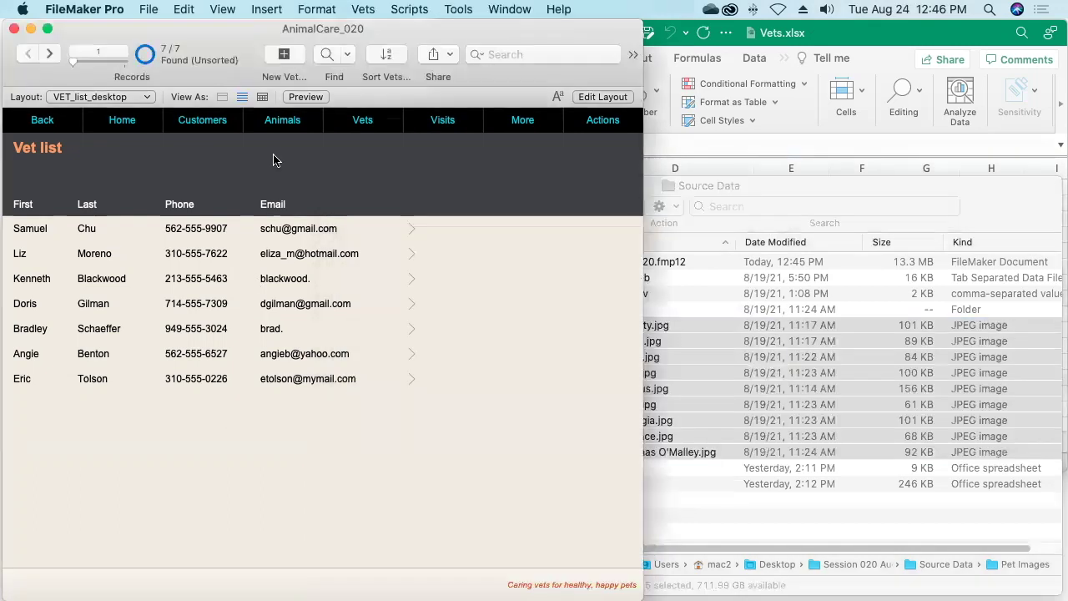
left_click(281, 122)
left_click(417, 230)
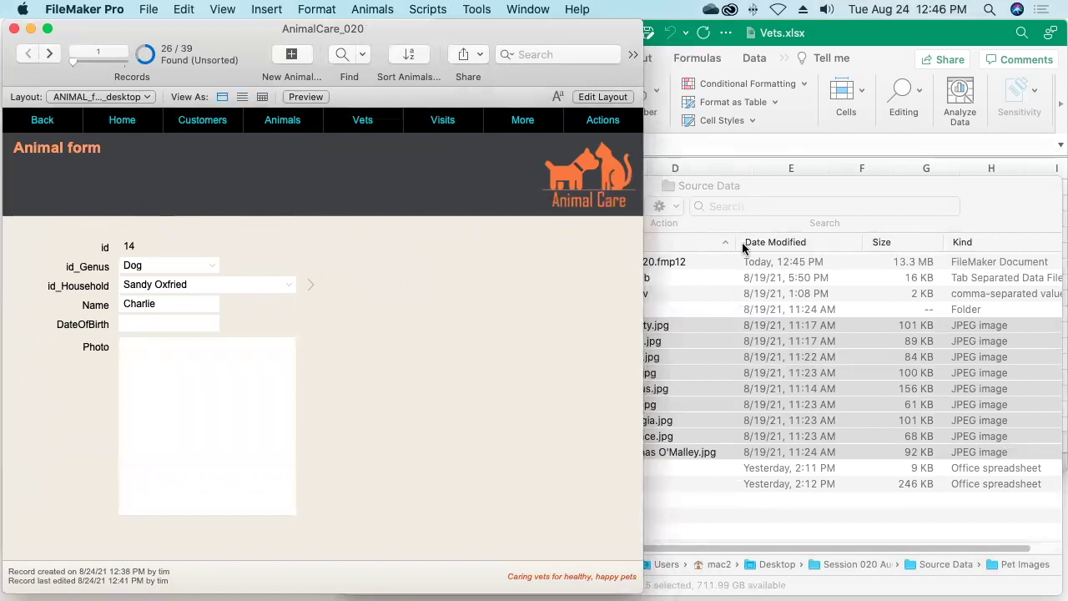
left_click(739, 186)
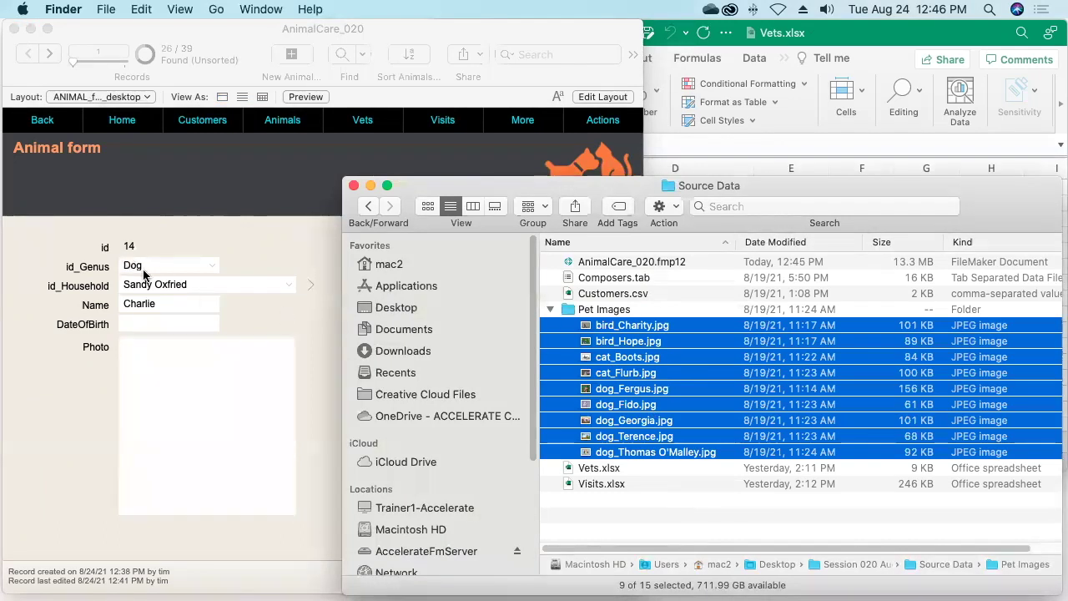
left_click(165, 310)
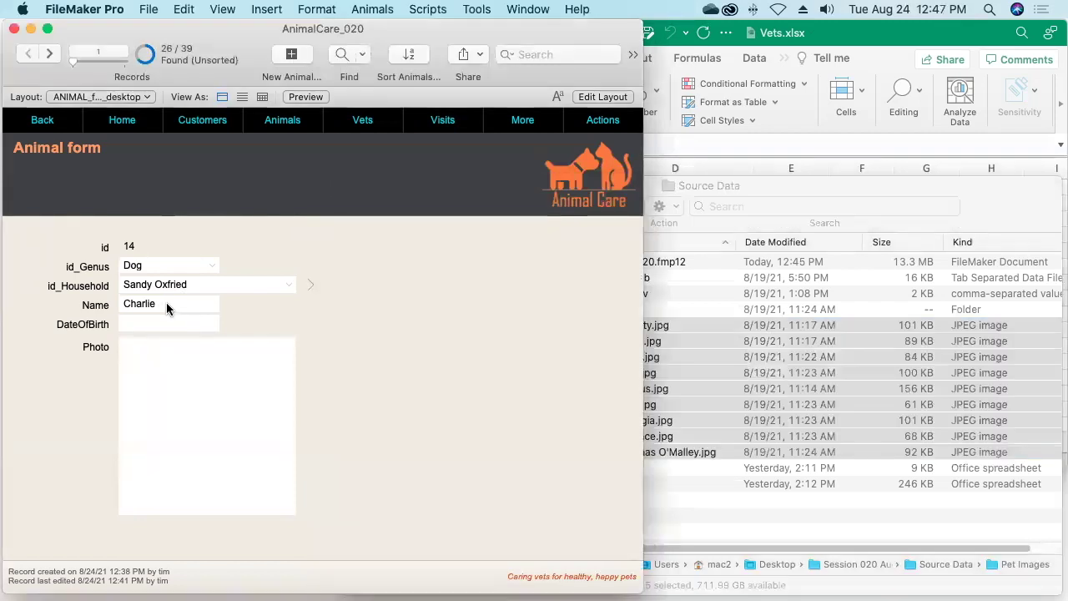
- Create a calculation field named tempImageFilename in the ANIMAL table
left_click(156, 8)
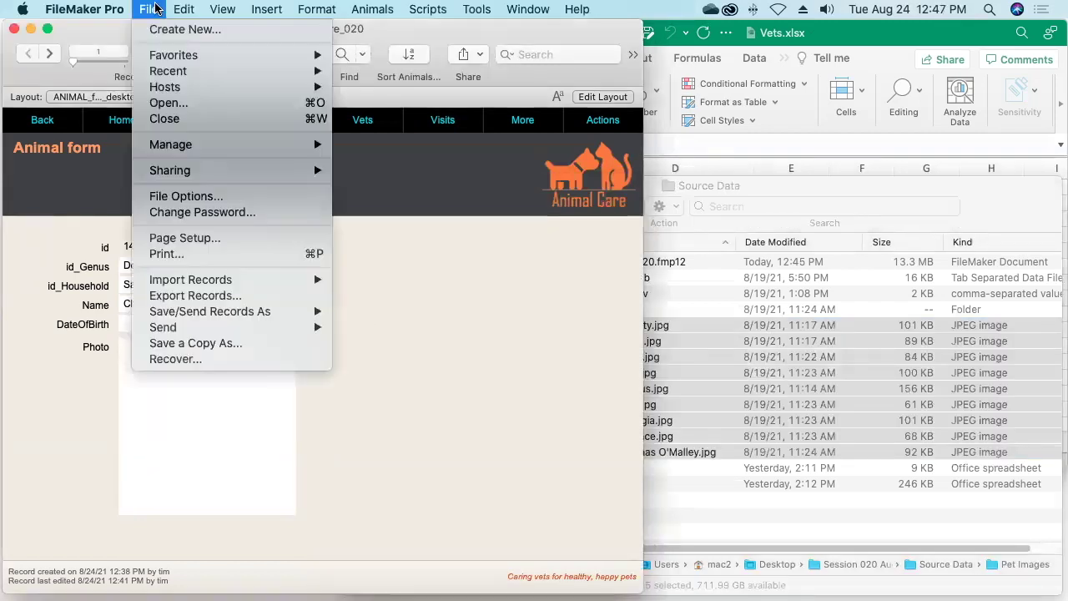
mouse_move(238, 145)
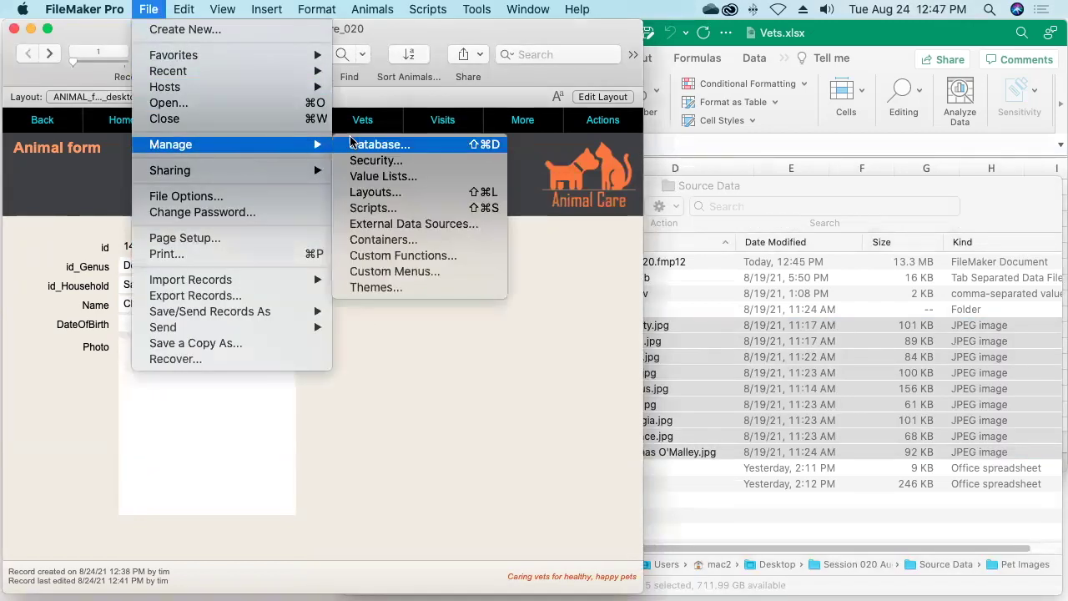
left_click(374, 148)
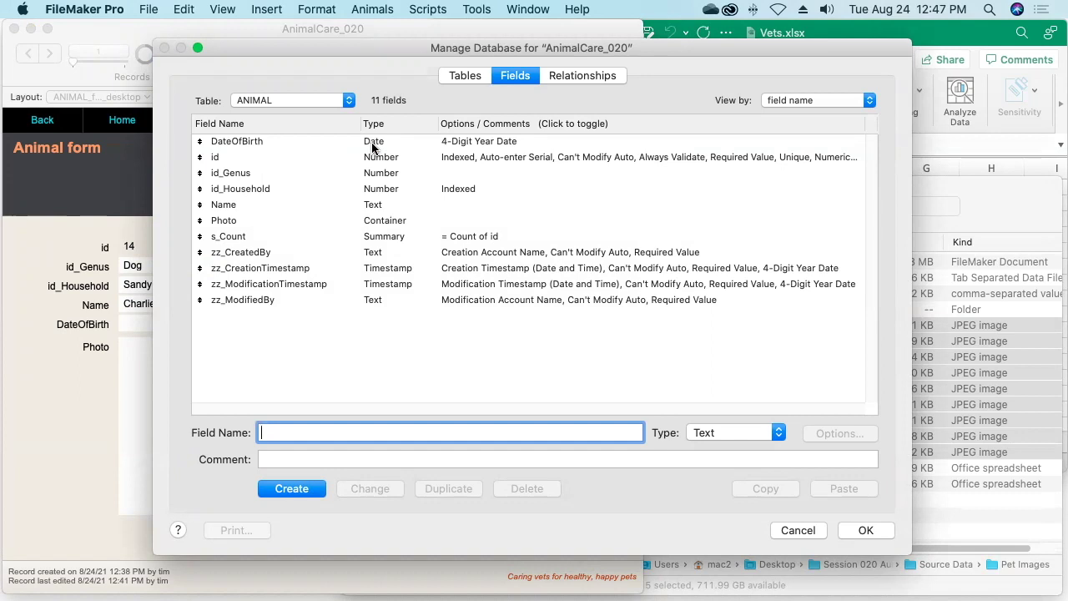
type("tempImageFilename")
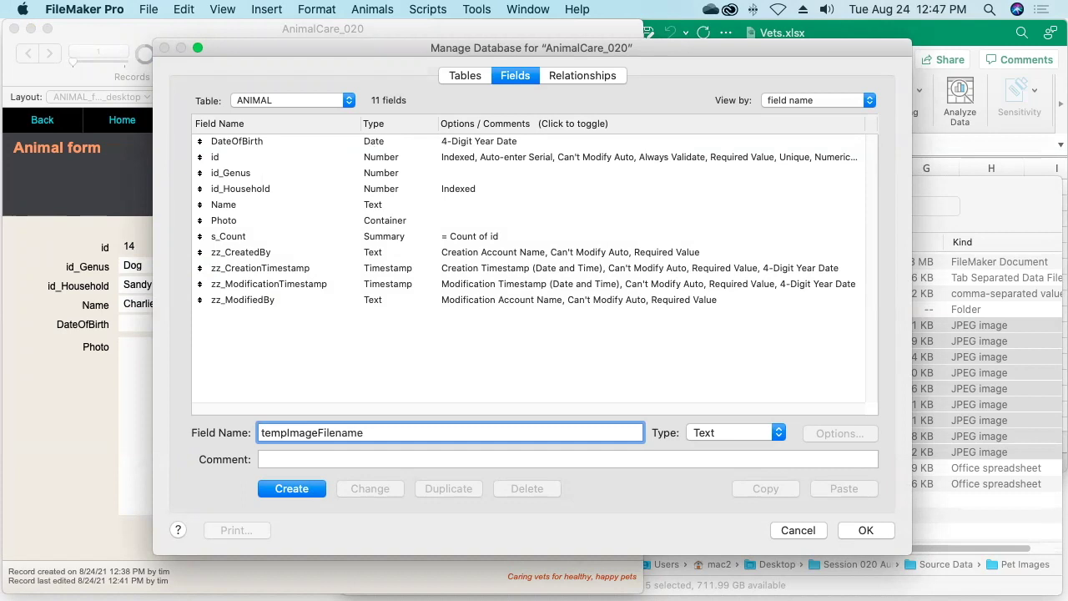
left_click(725, 434)
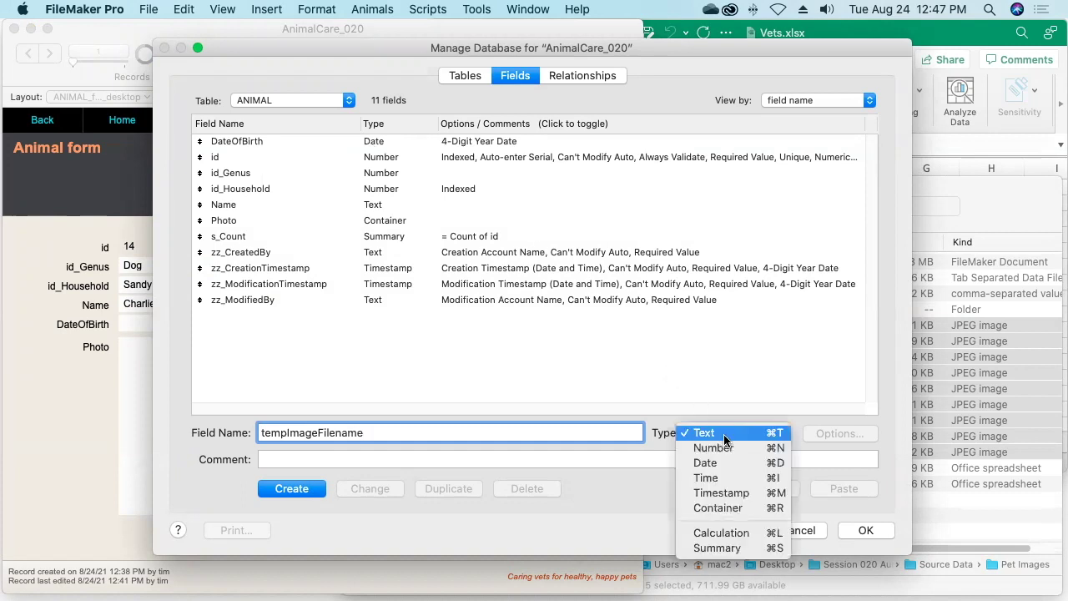
left_click(726, 533)
left_click(292, 491)
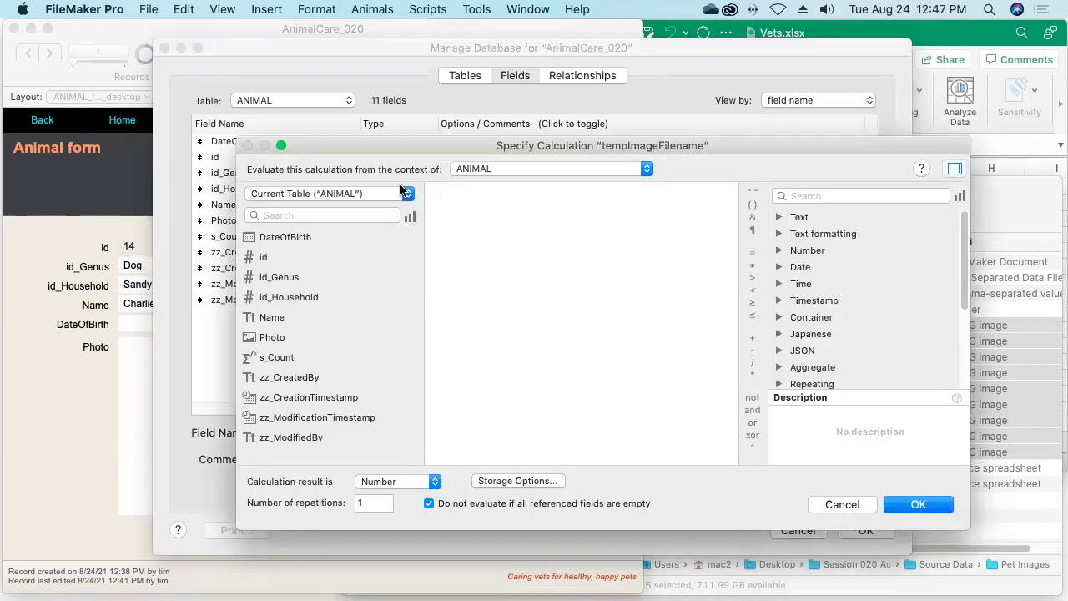
- Build the tempImageFilename formula as animal_GENUS::Title & "_" & Name & ".jpg"
left_click(357, 195)
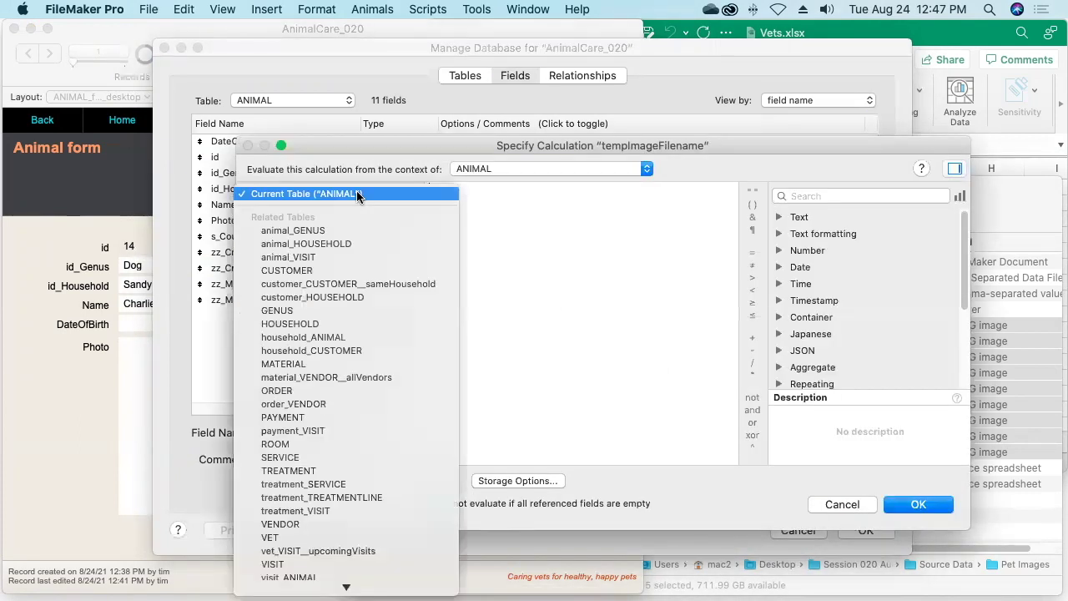
left_click(328, 235)
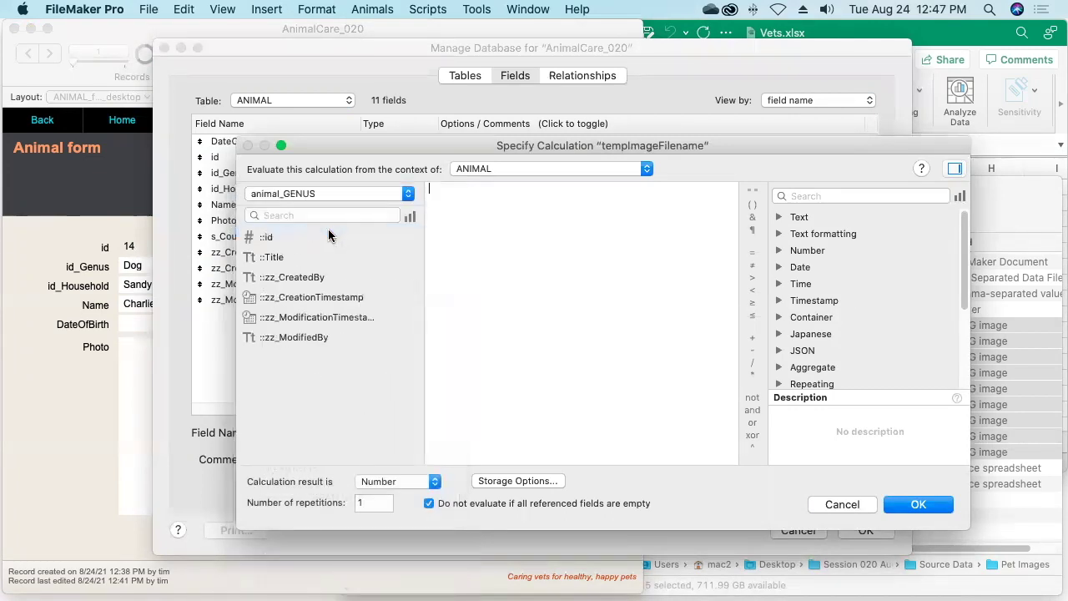
left_click(282, 259)
double_click(282, 258)
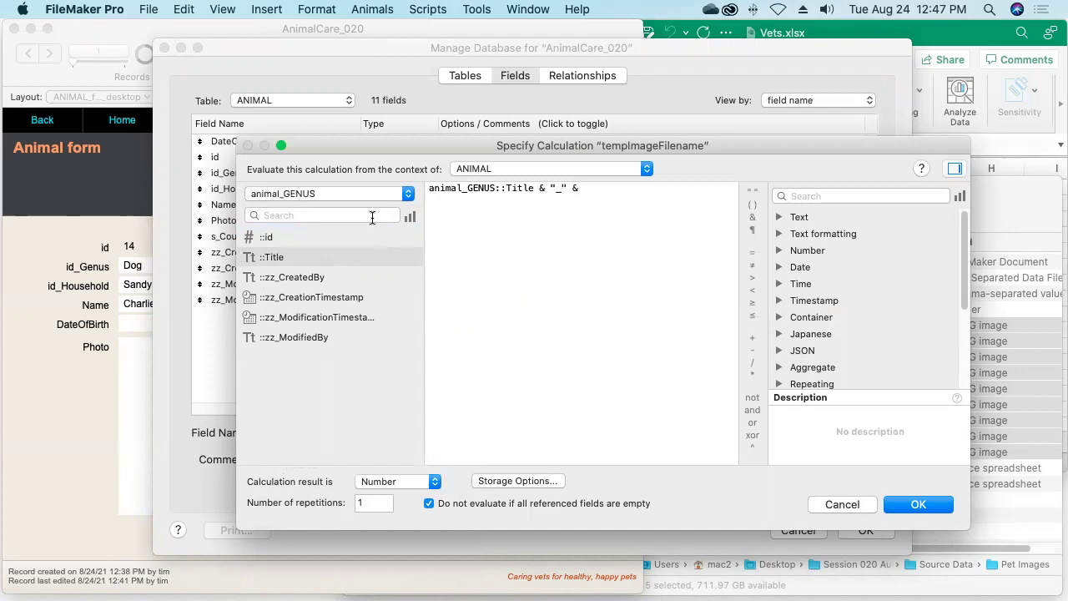
left_click(360, 193)
left_click(343, 158)
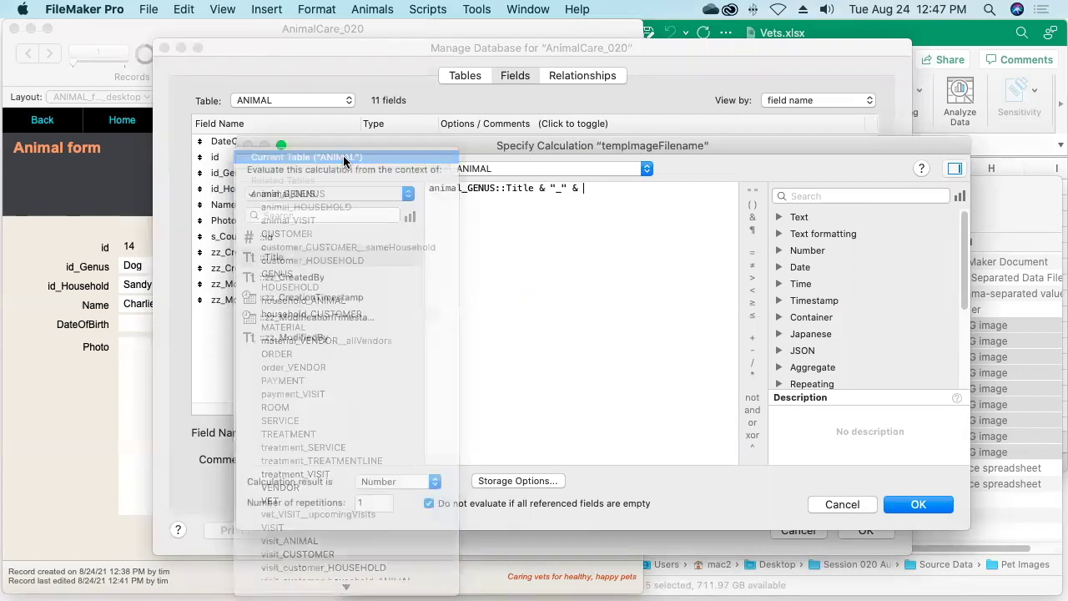
double_click(275, 316)
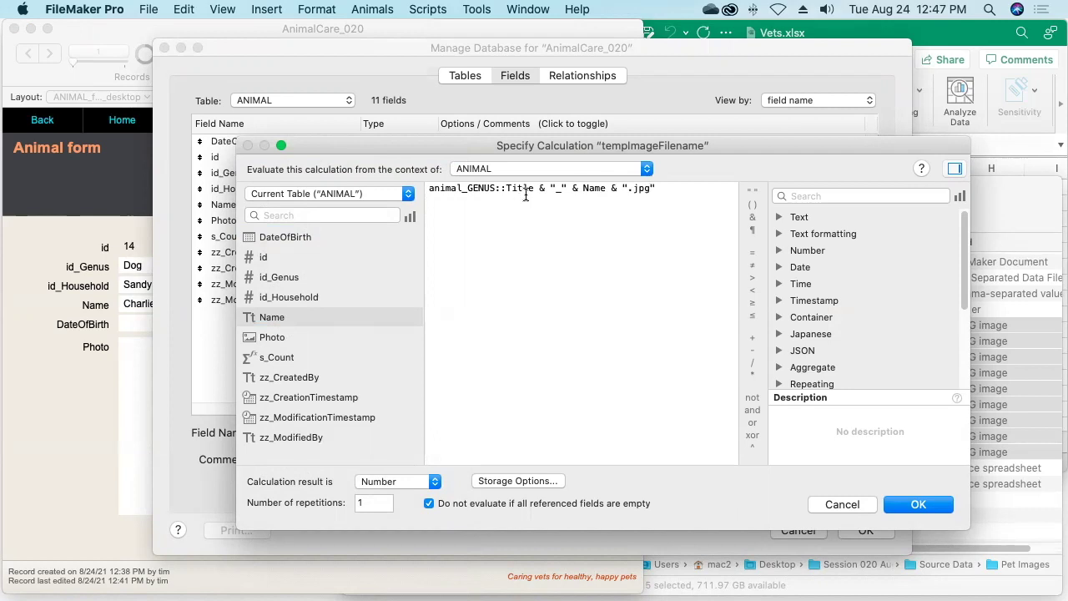
- Set the tempImageFilename calculation result to Text and save the new field in the database
left_click(385, 484)
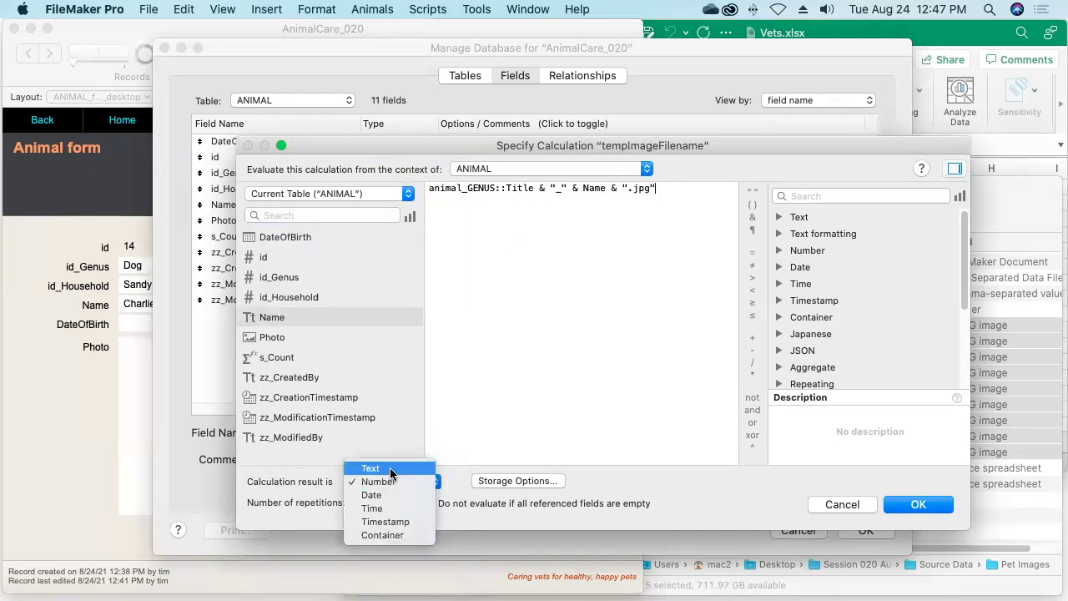
left_click(390, 467)
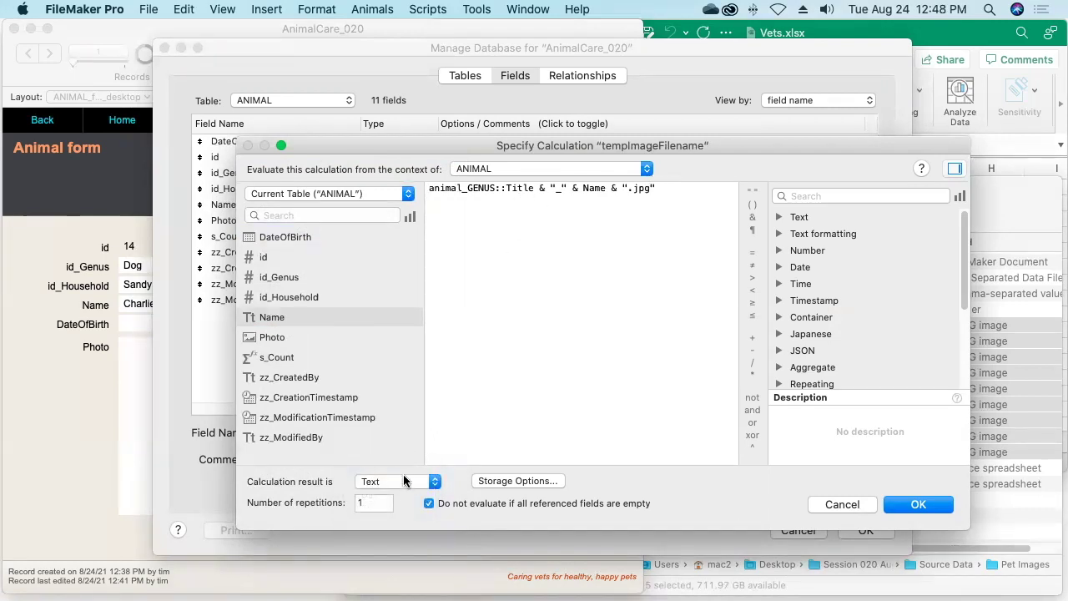
left_click(912, 507)
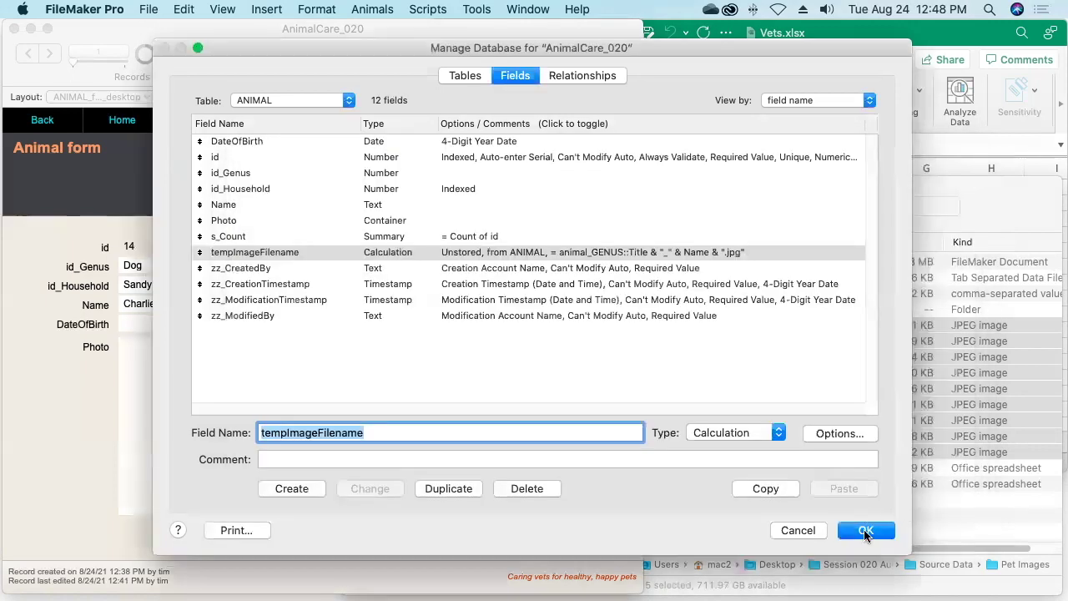
key("Return")
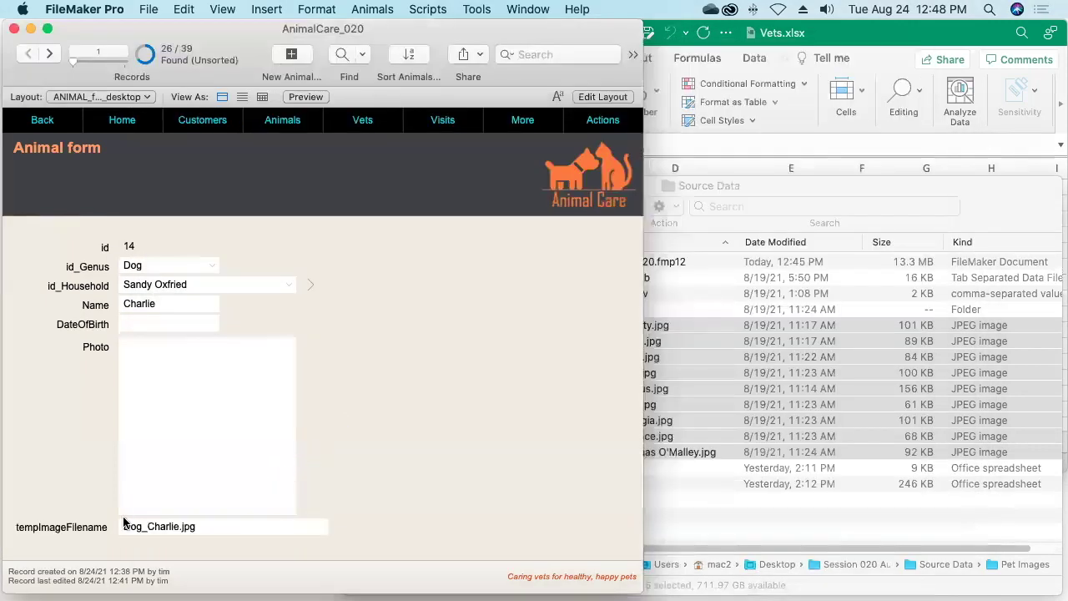
- Check tempImageFilename on the next two animal records, show all animals, and compare with the Pet Images file names in Finder
left_click(50, 53)
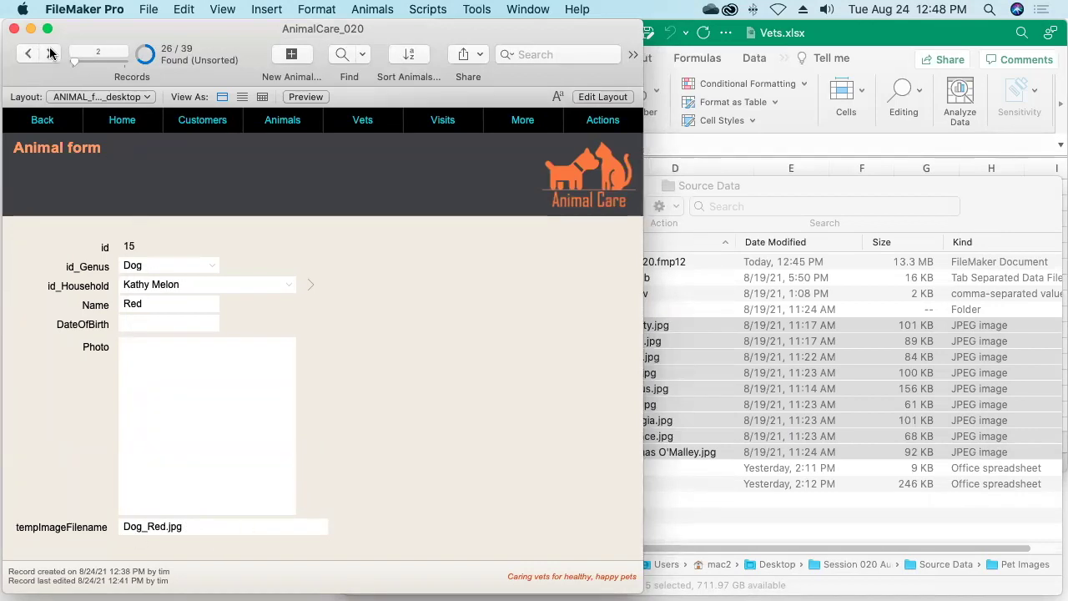
left_click(51, 53)
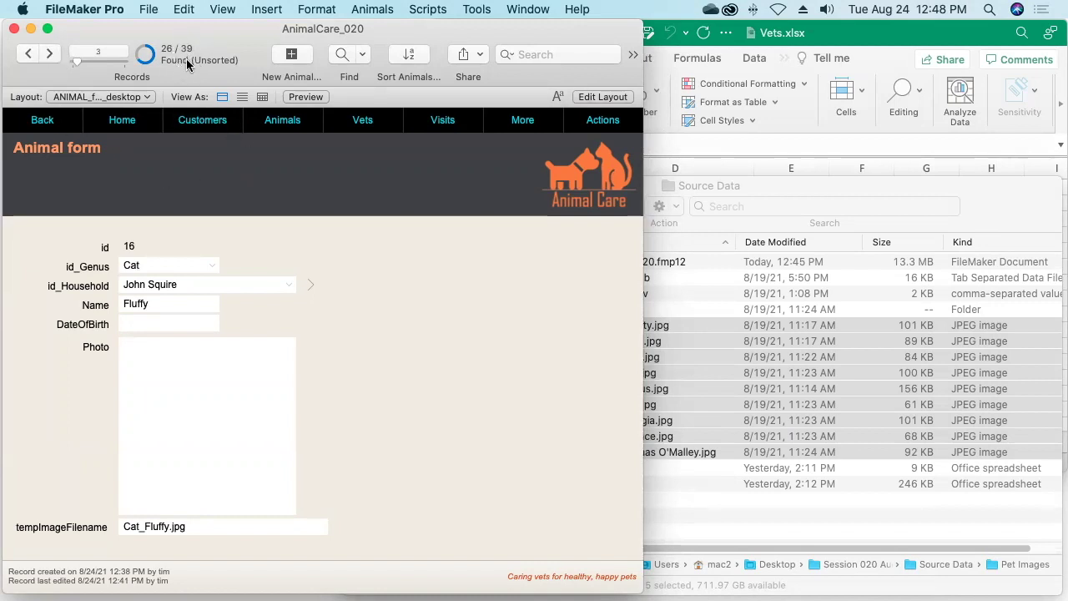
left_click(373, 9)
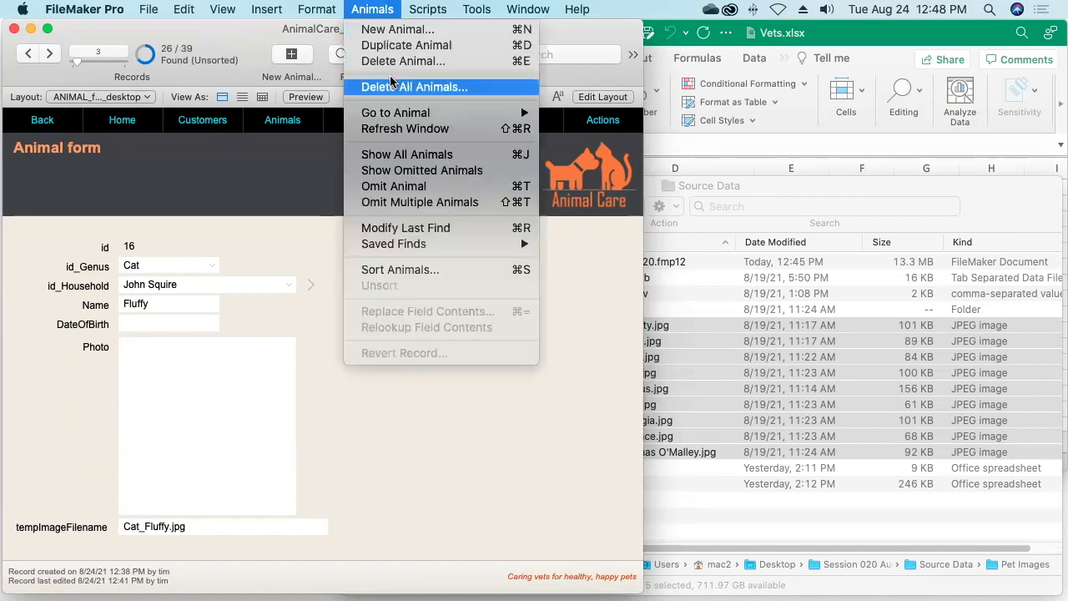
left_click(388, 156)
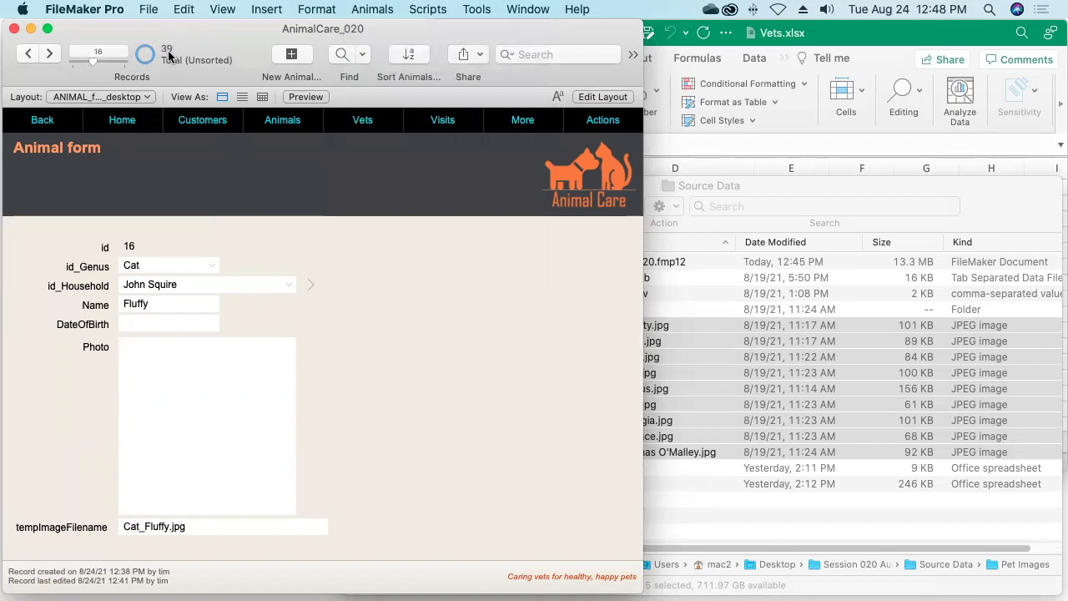
left_click(784, 187)
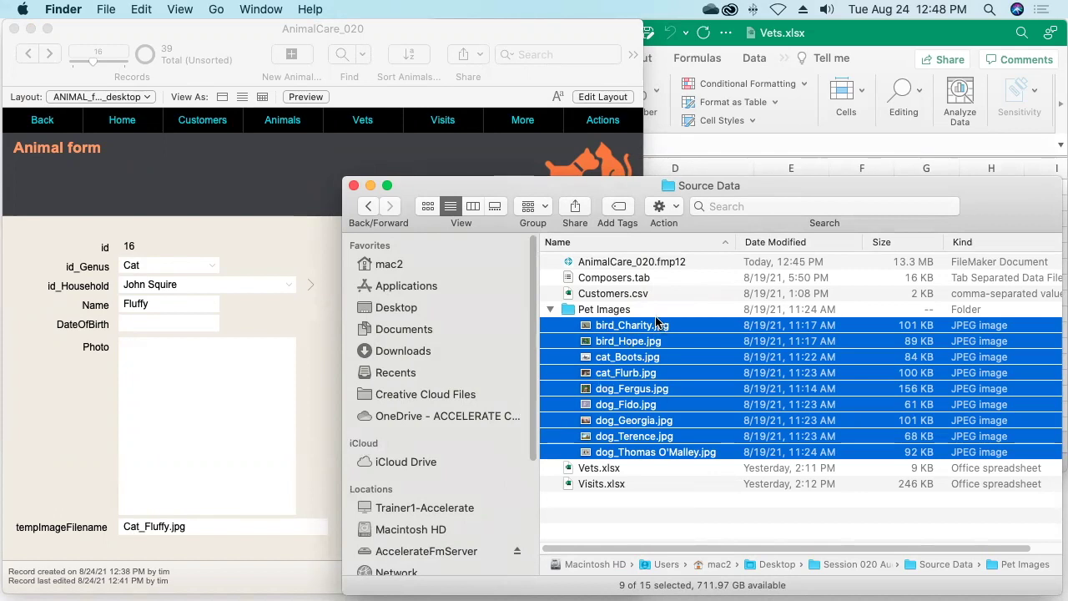
left_click(314, 398)
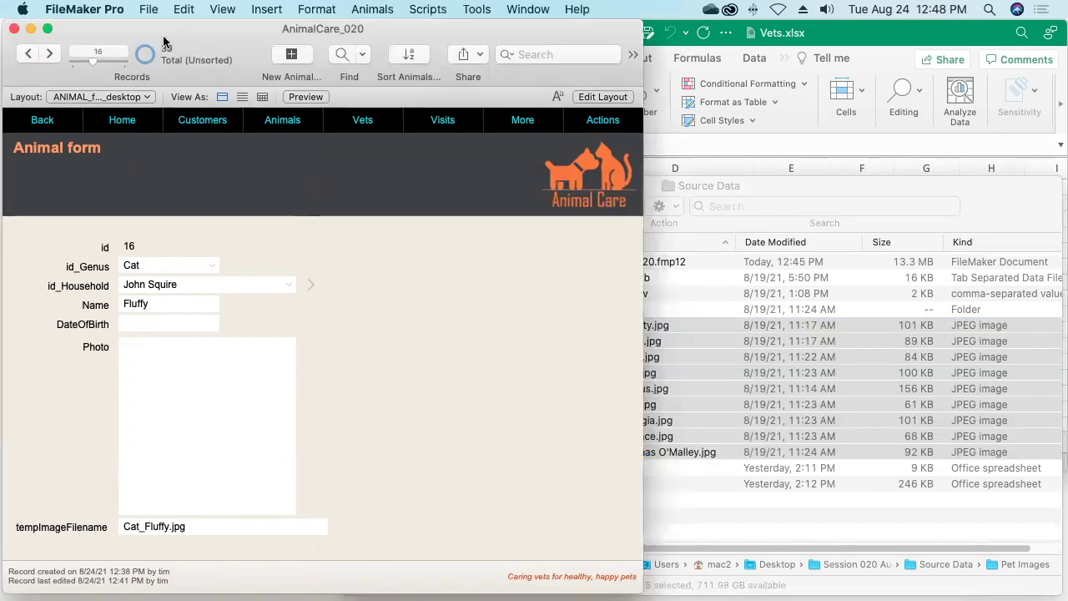
- Set up a folder import of the picture files in Pet Images, with reference-only import turned off
left_click(148, 9)
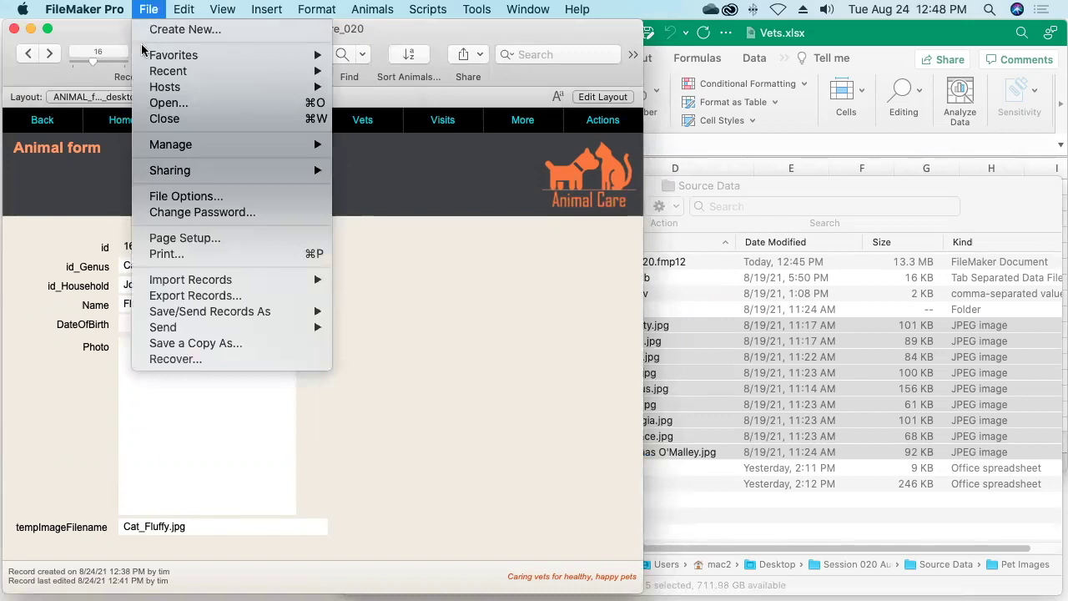
mouse_move(176, 287)
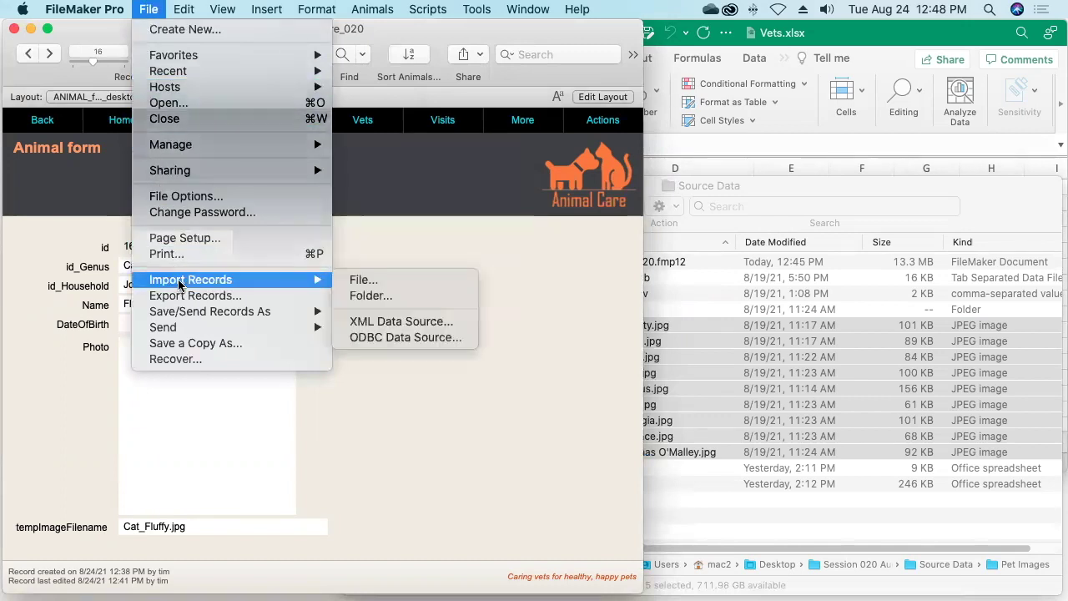
left_click(420, 297)
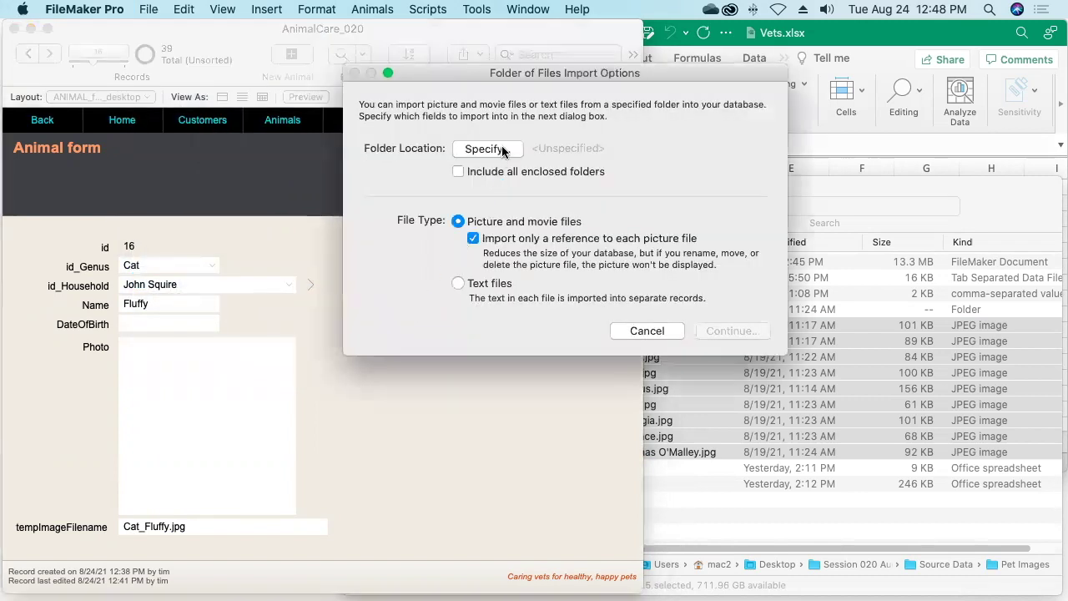
left_click(492, 150)
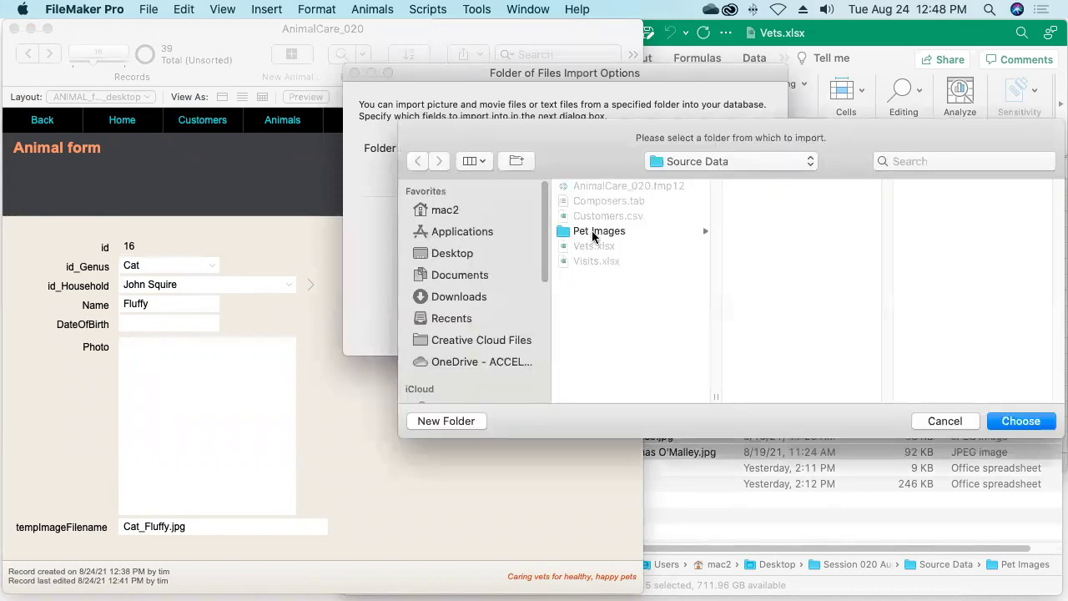
left_click(595, 234)
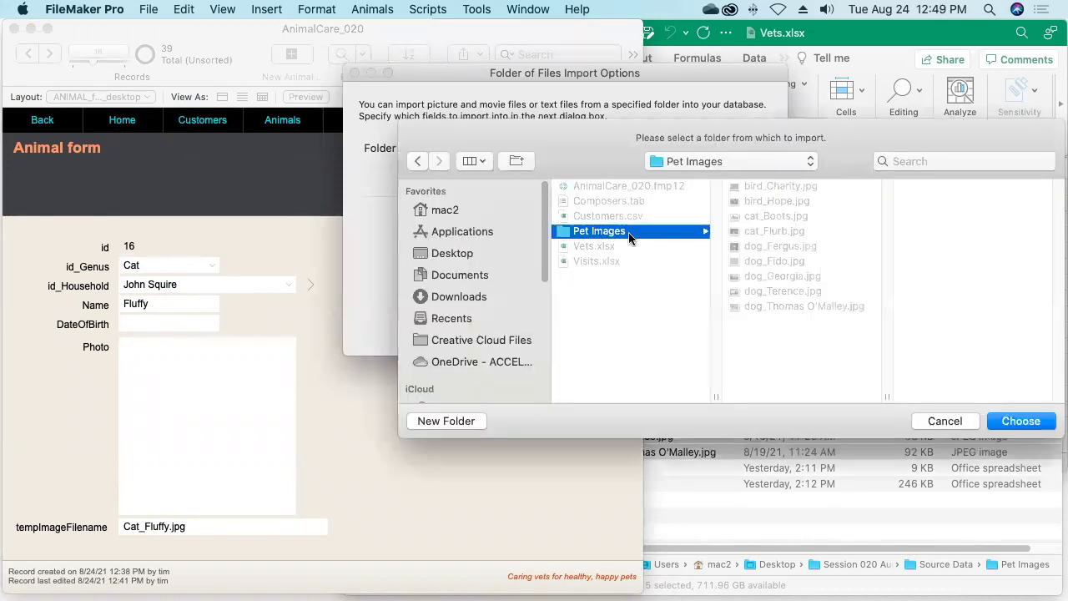
left_click(1004, 419)
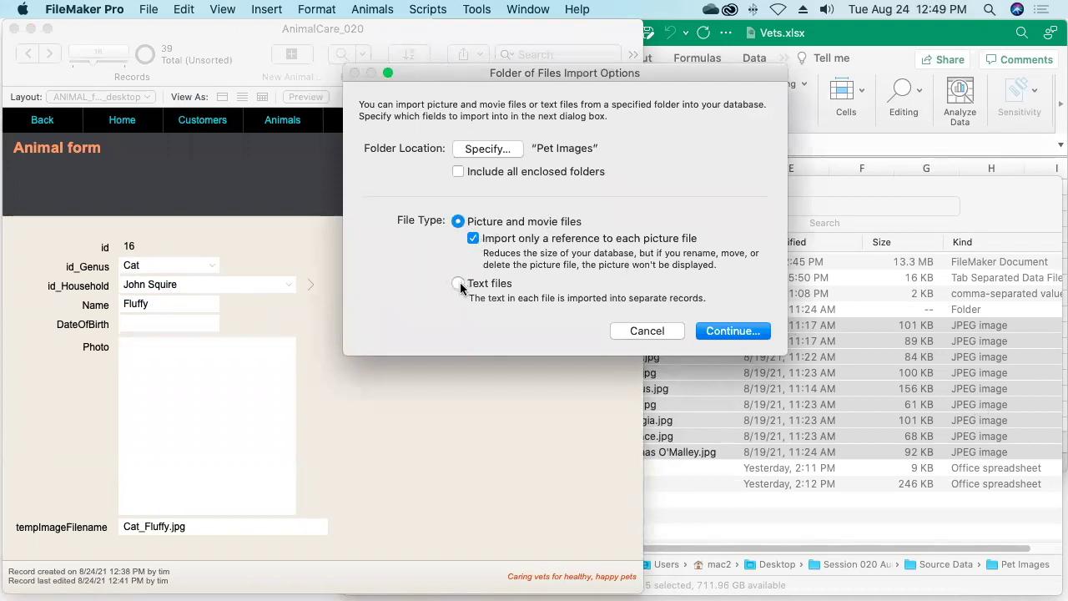
left_click(473, 240)
left_click(725, 330)
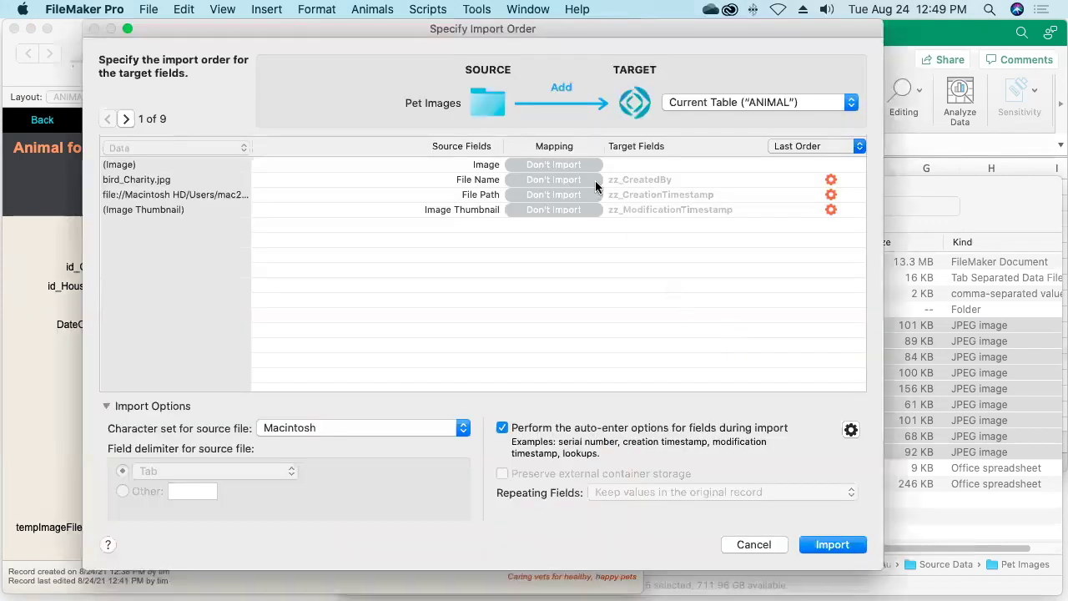
- Set the import to update existing ANIMAL records, matching the source File Name to tempImageFilename
left_click(567, 93)
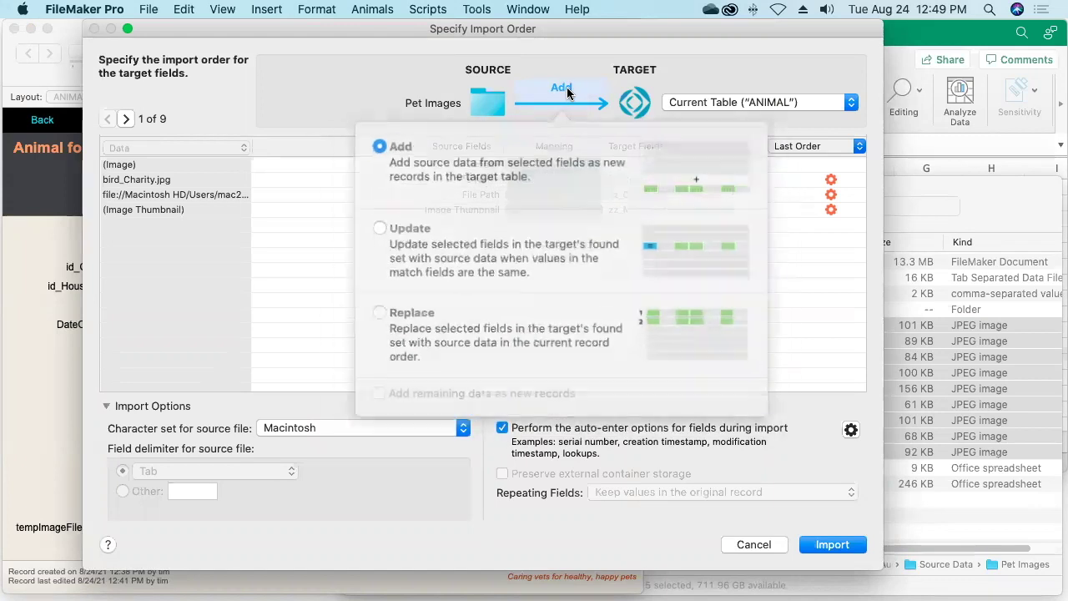
left_click(389, 222)
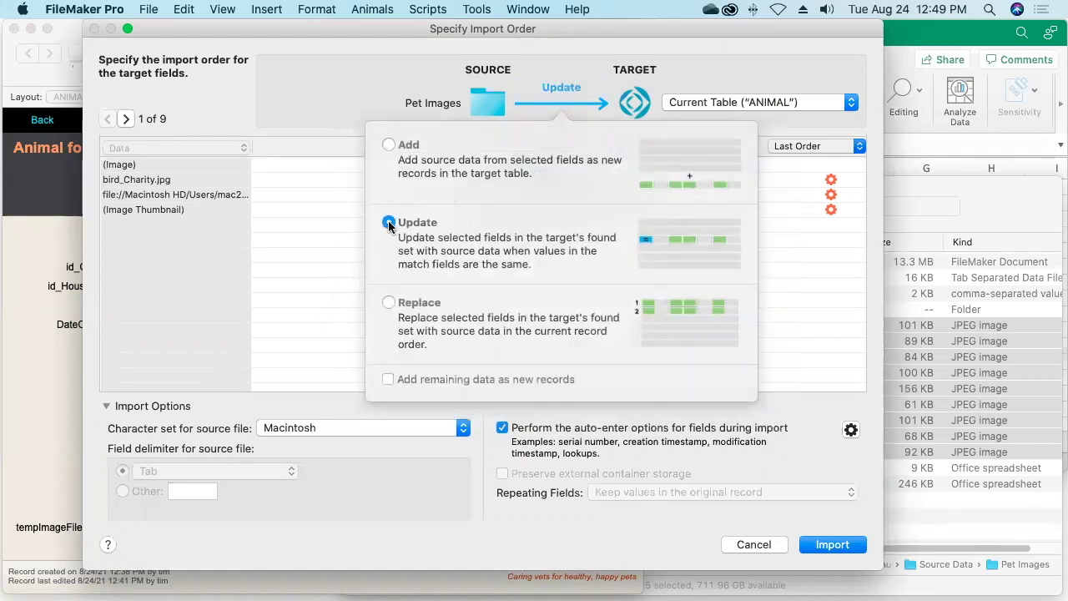
left_click(331, 119)
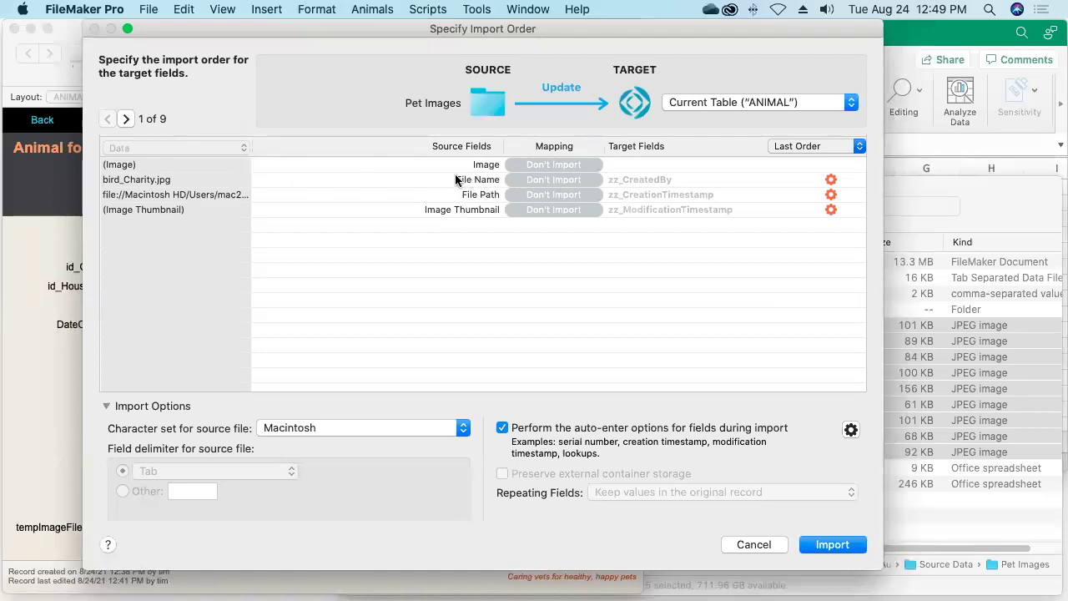
left_click(655, 178)
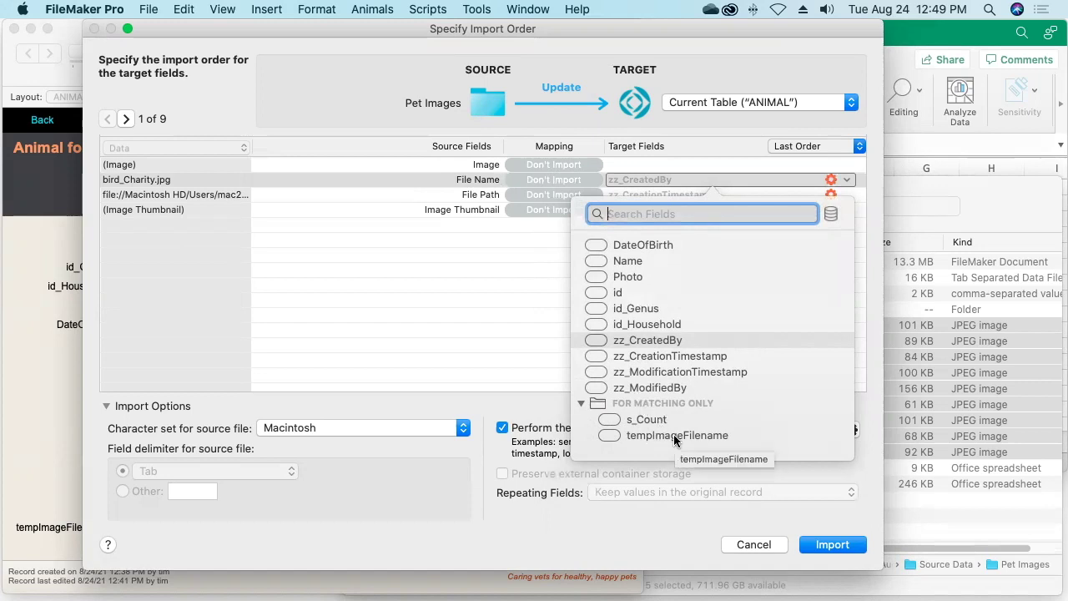
left_click(675, 436)
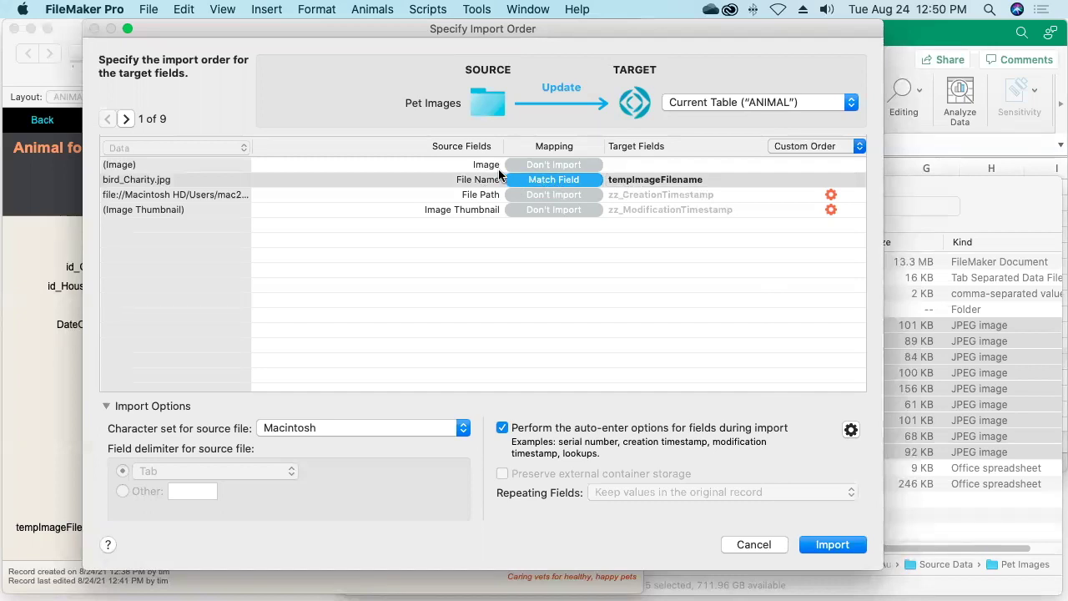
- Map the source Image to the Photo field, run the import, and dismiss its summary
left_click(639, 166)
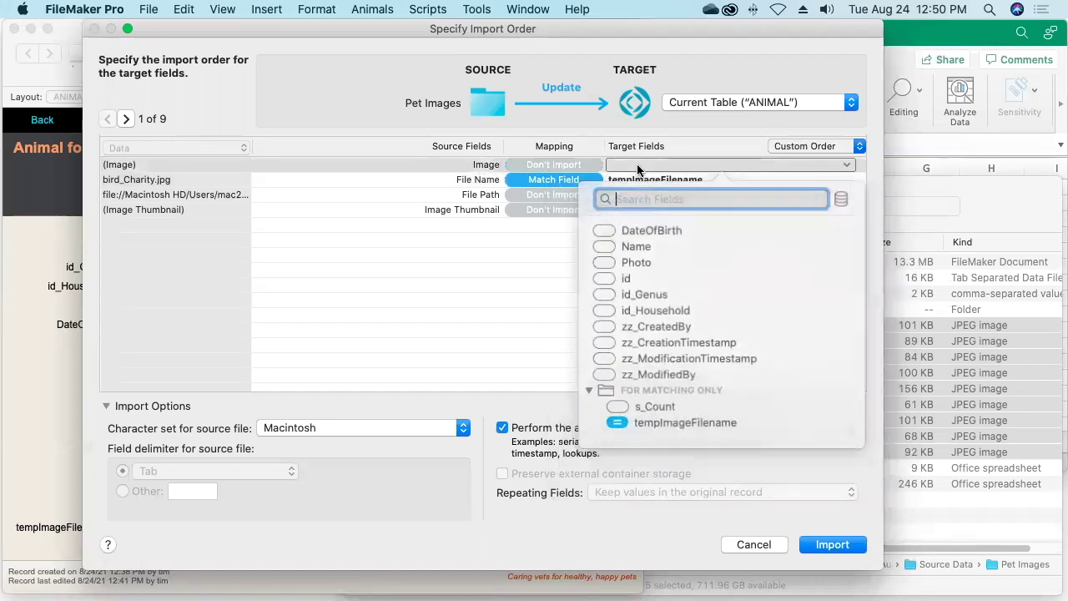
left_click(639, 261)
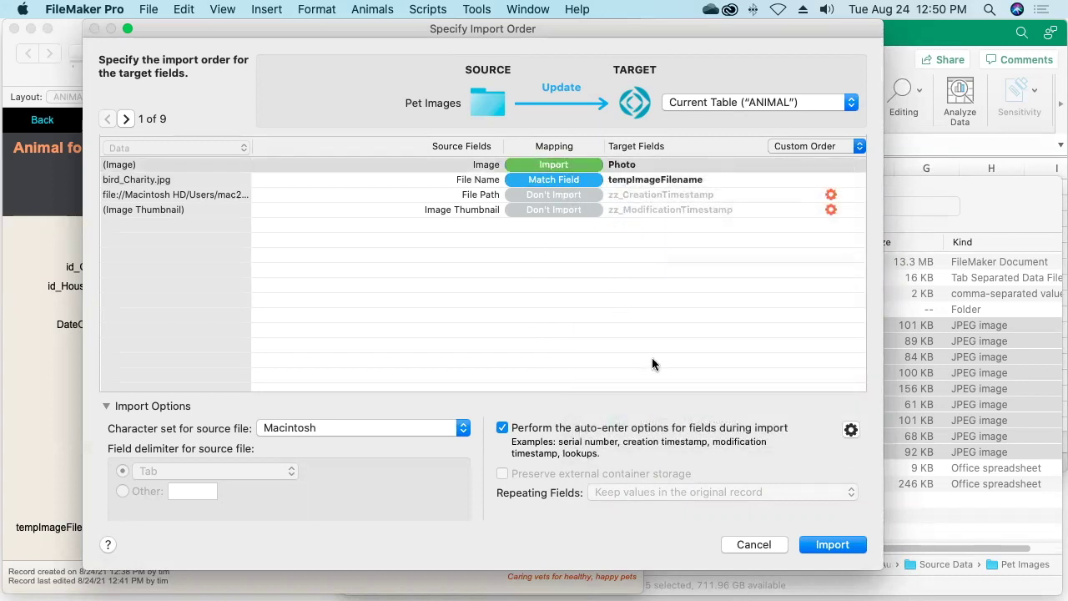
left_click(832, 544)
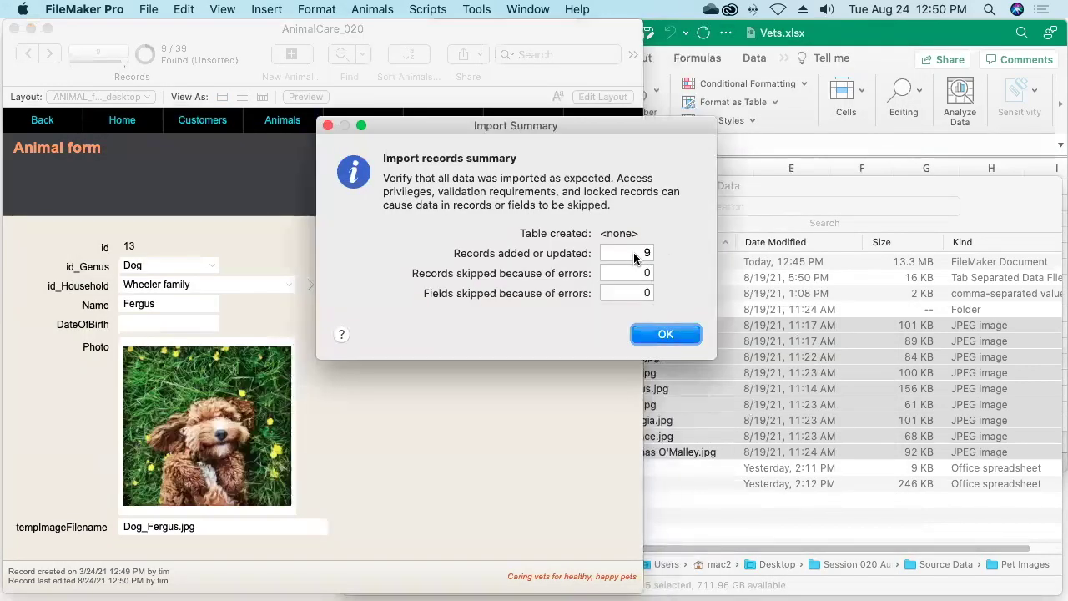
left_click(665, 334)
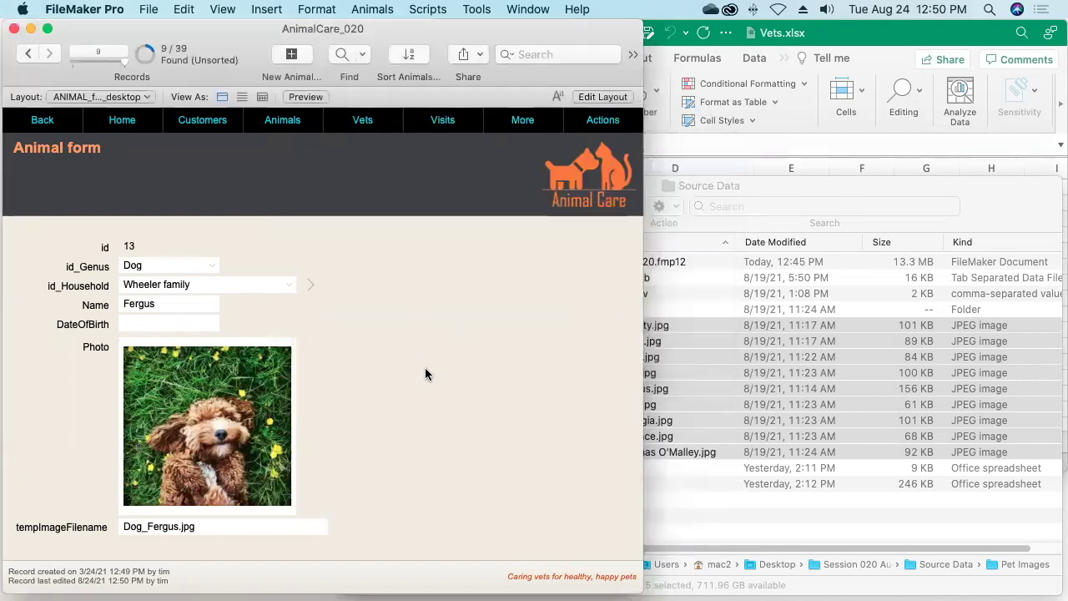
- Browse back through the updated animal records to the first one and on to the second, checking photos against names
left_click(27, 54)
left_click(27, 55)
left_click(26, 55)
left_click(26, 55)
left_click(26, 55)
left_click(26, 55)
left_click(25, 55)
left_click(27, 56)
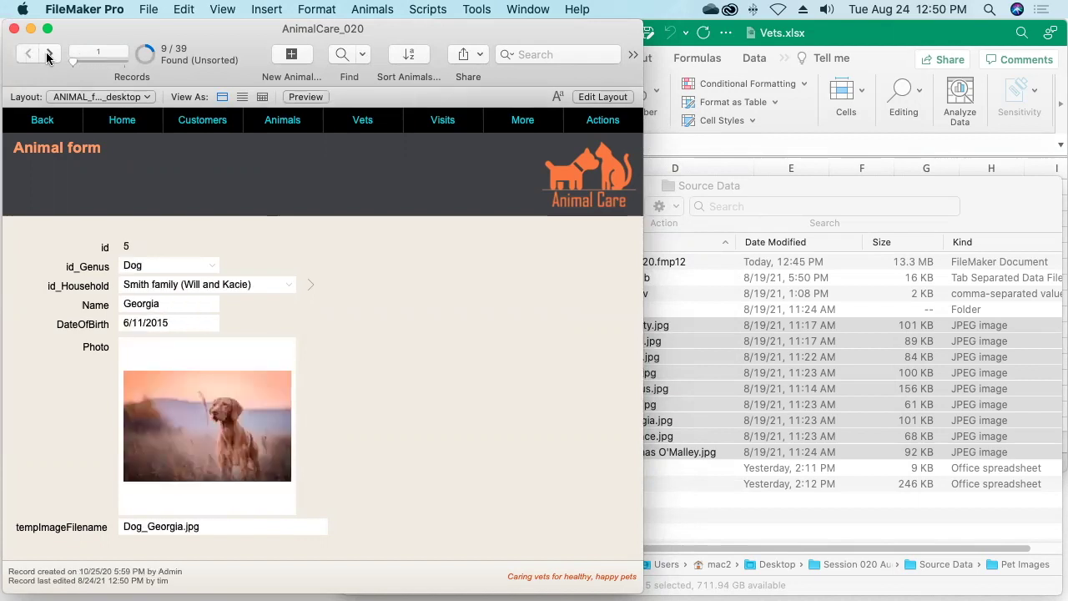
left_click(49, 55)
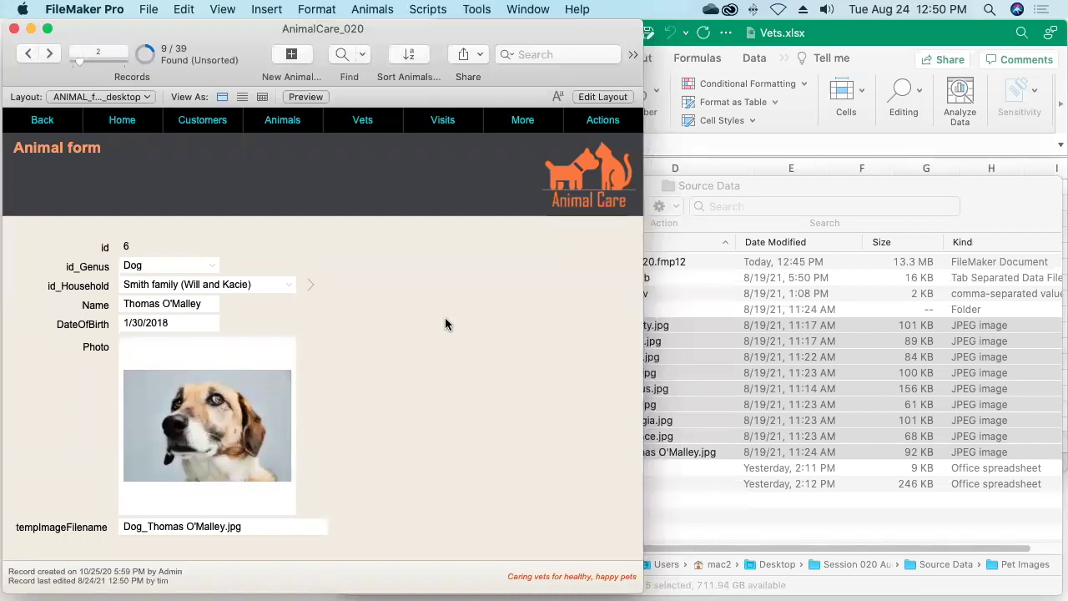
- Switch to Finder, collapse the Pet Images folder, and open Visits.xlsx in Excel
left_click(746, 196)
left_click(550, 309)
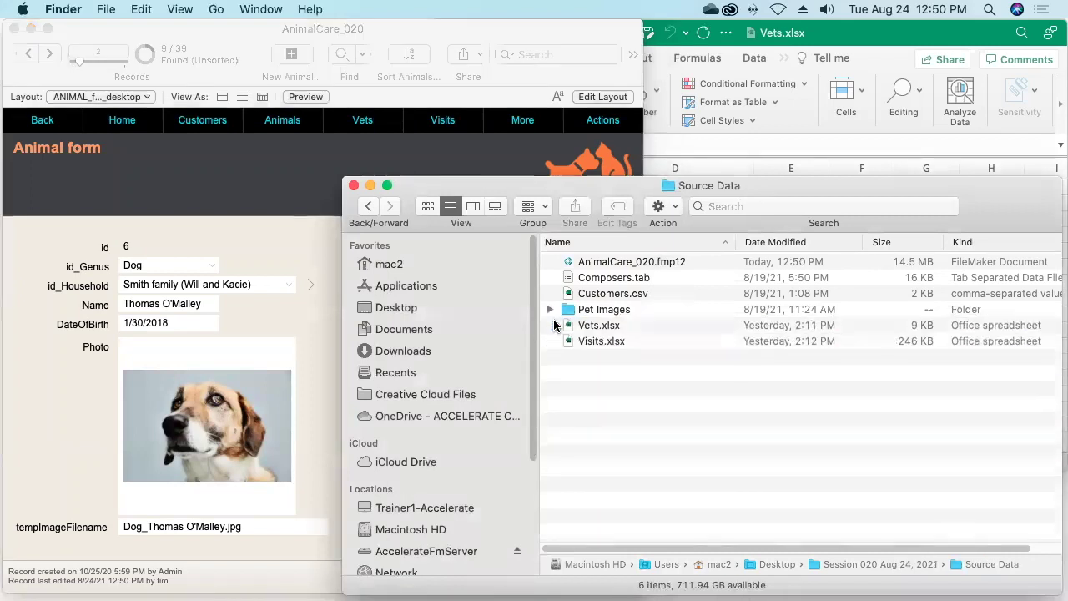
left_click(567, 344)
double_click(568, 344)
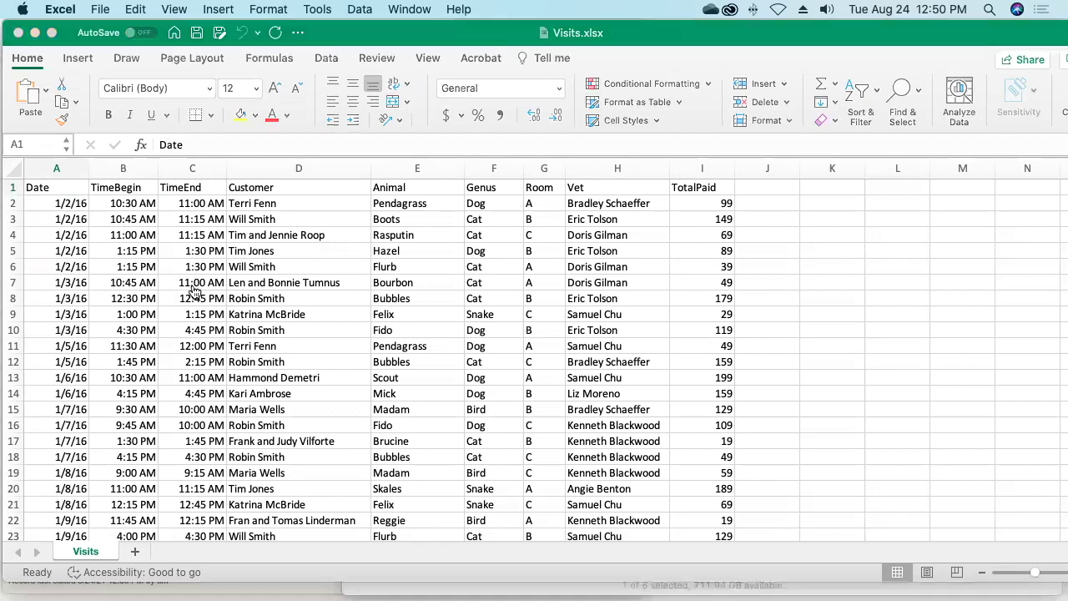
- Switch to FileMaker, open the first visit in the Visit form, and review its Date, TimeBegin and TimeEnd fields
key("super+Tab")
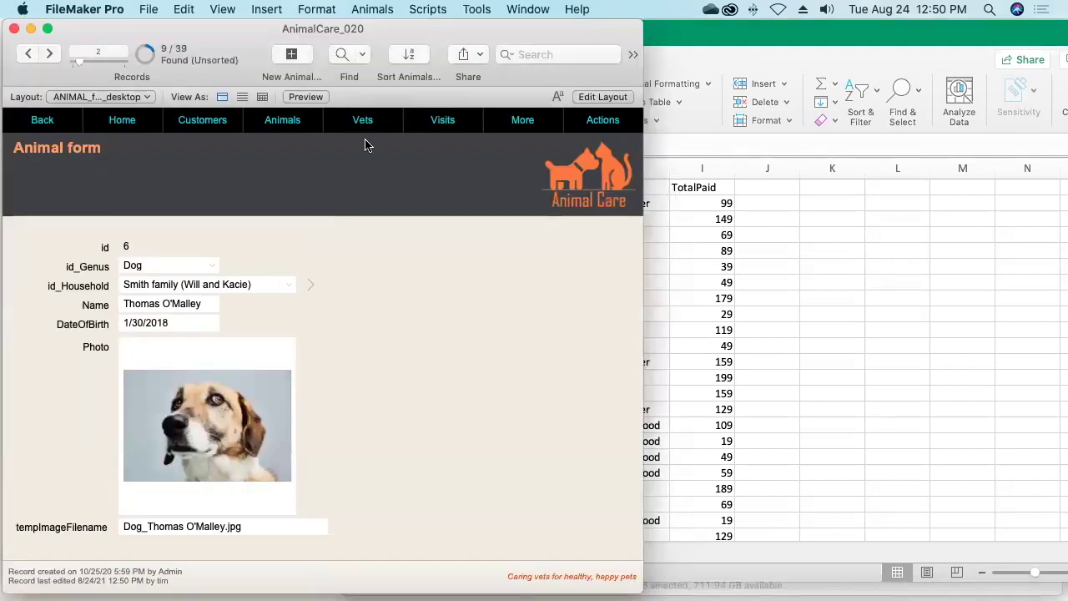
left_click(434, 125)
left_click(533, 232)
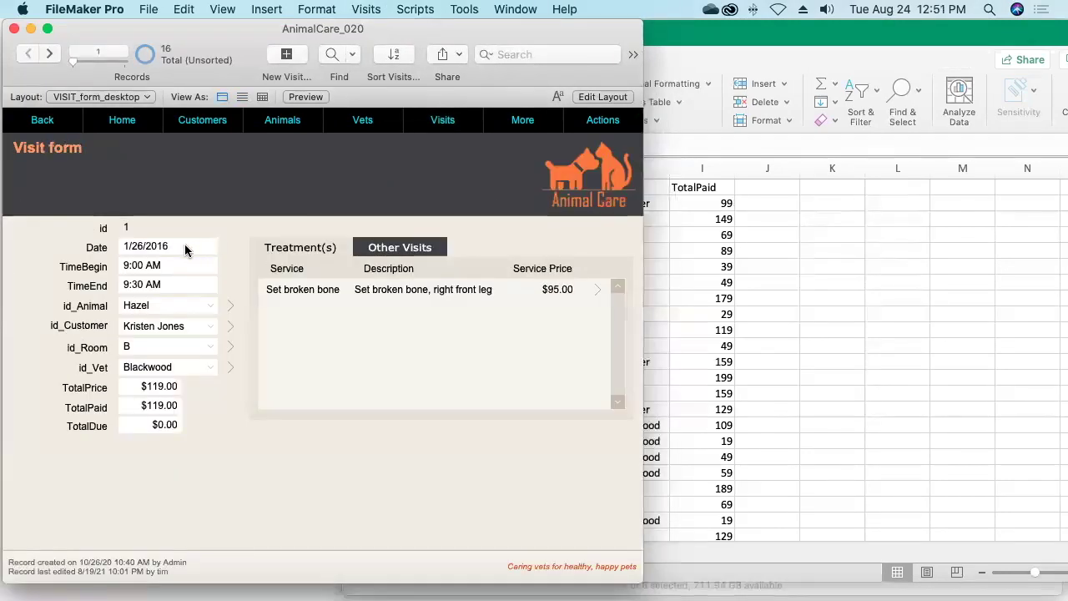
left_click(185, 246)
key("Escape")
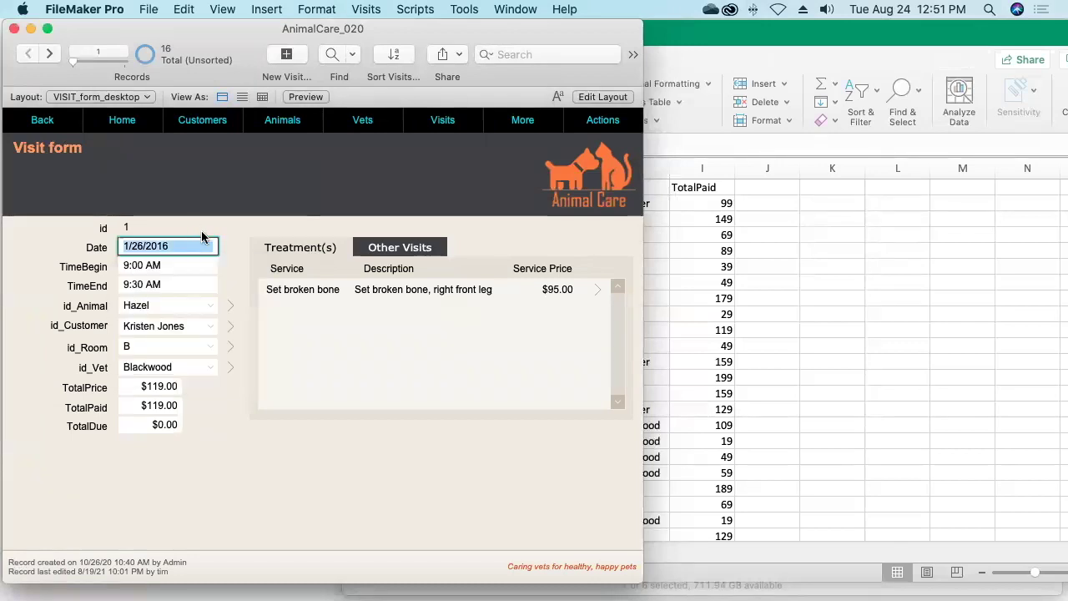
left_click(181, 264)
left_click(175, 284)
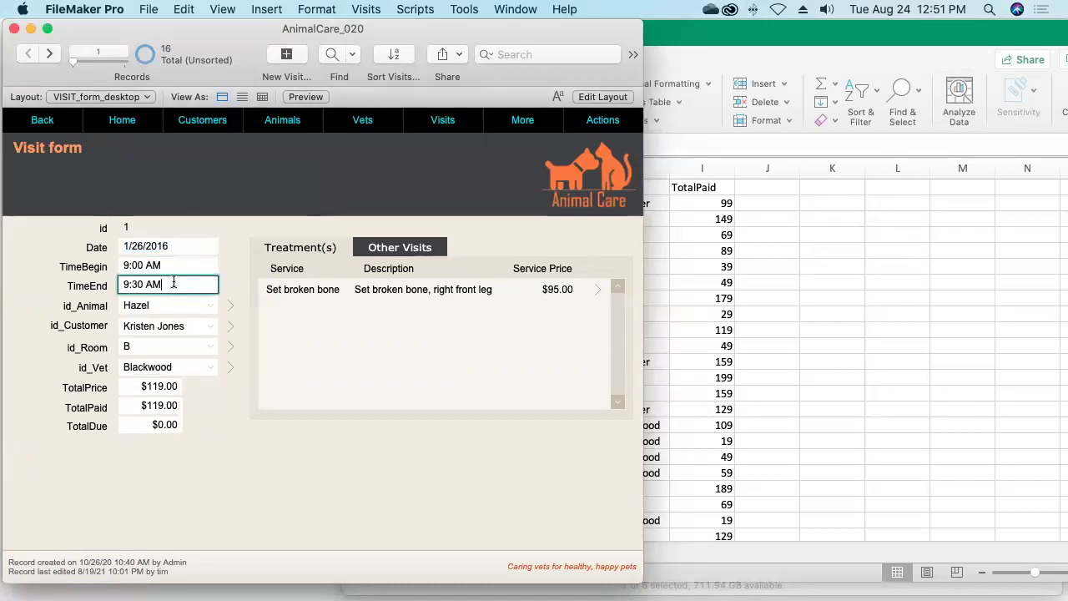
- Switch to Excel and examine the Date, TimeBegin and TimeEnd columns of the visits sheet
left_click(688, 280)
left_click_drag(83, 195, 205, 330)
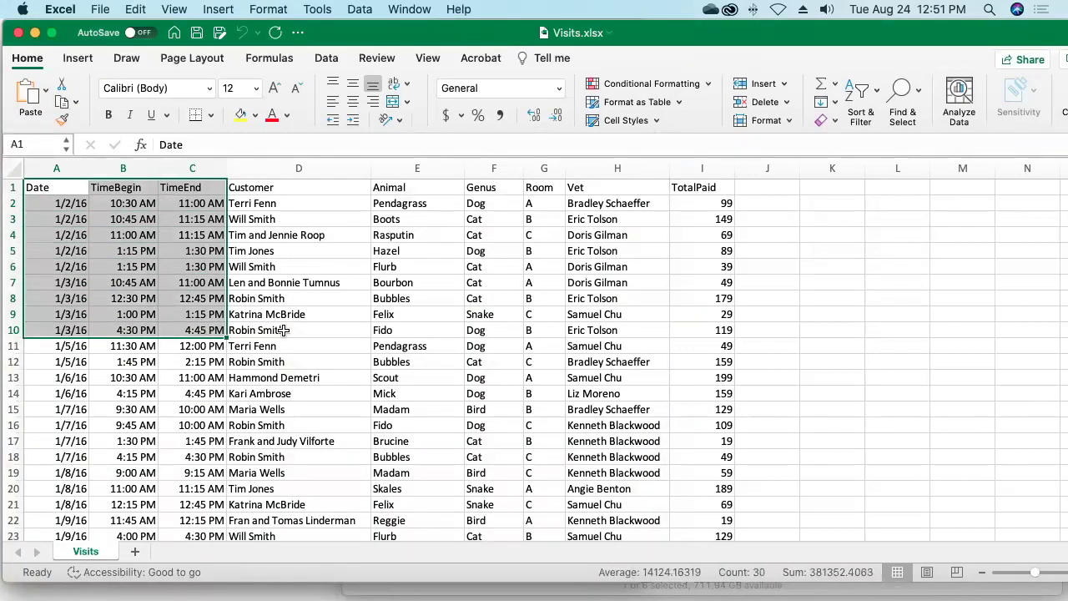
left_click(212, 314)
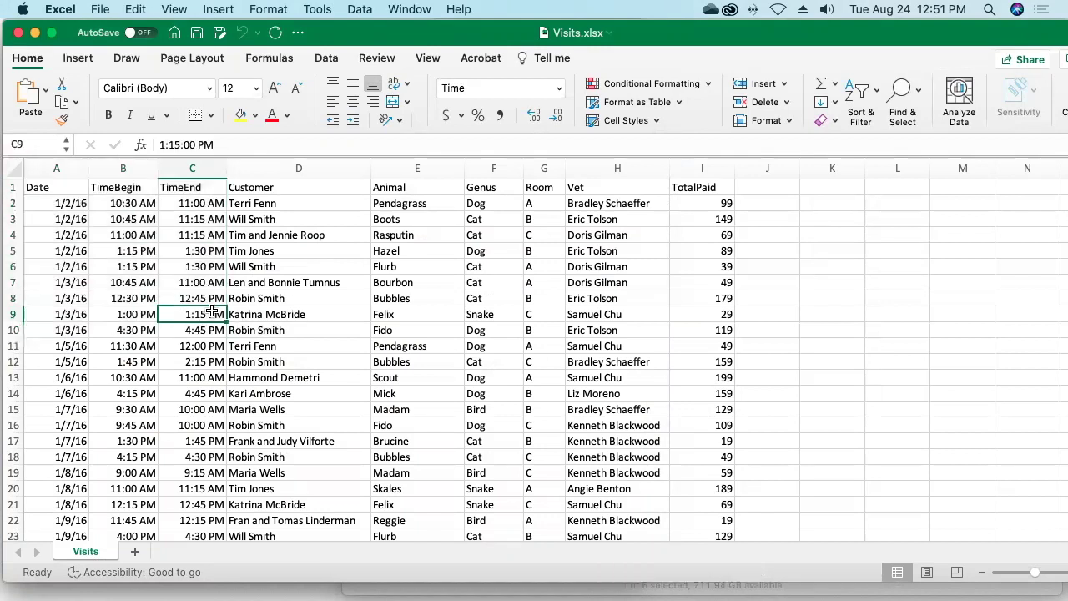
- Compare the sheet's Animal and Customer columns with the id_Animal and id_Customer fields of FileMaker's Visit form
key("super+Tab")
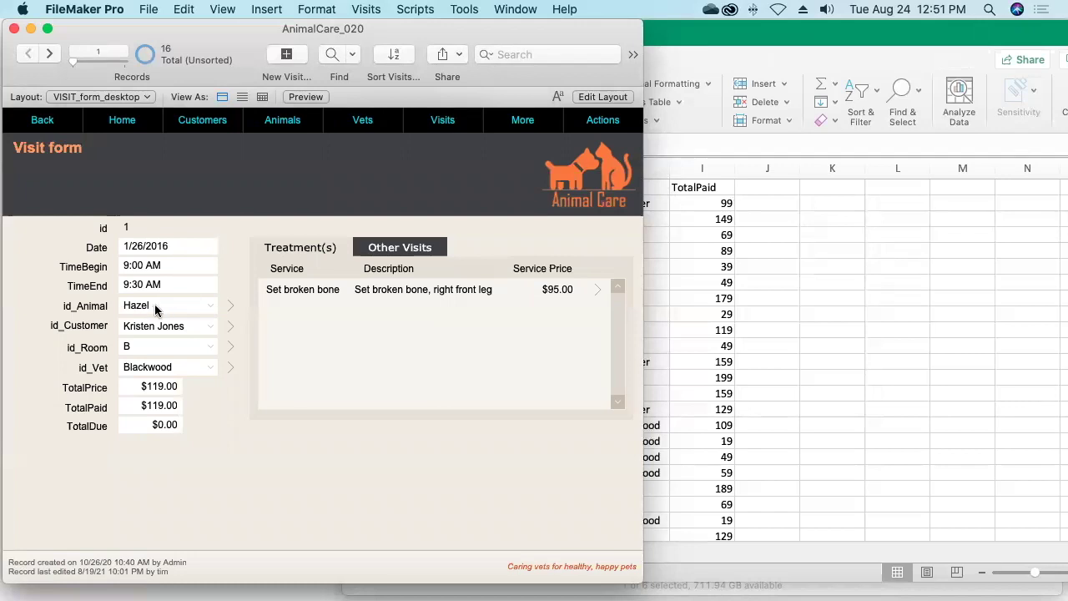
key("super+Tab")
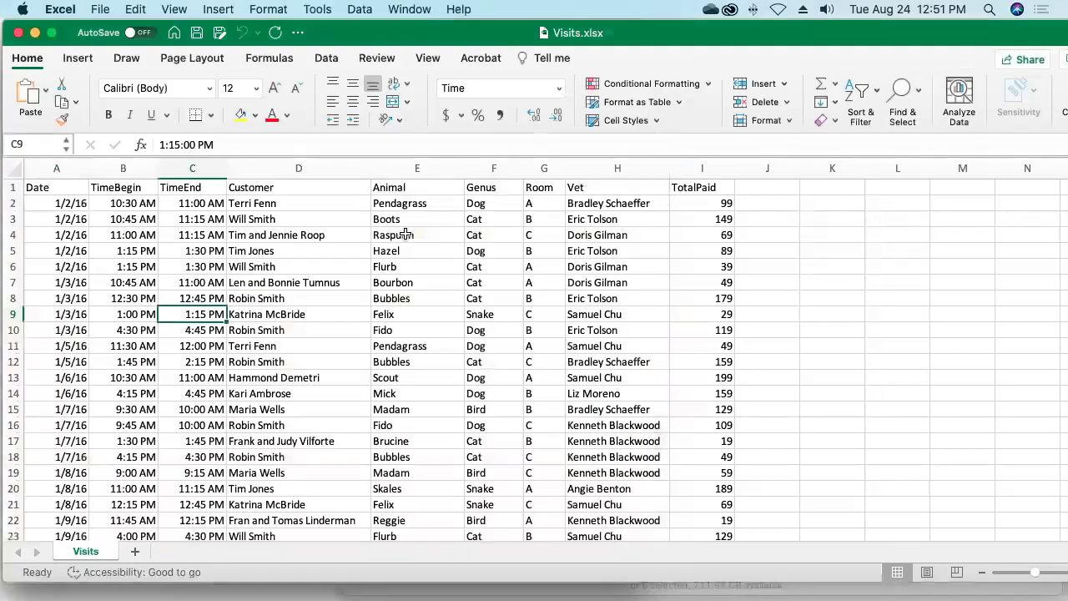
left_click_drag(398, 204, 407, 434)
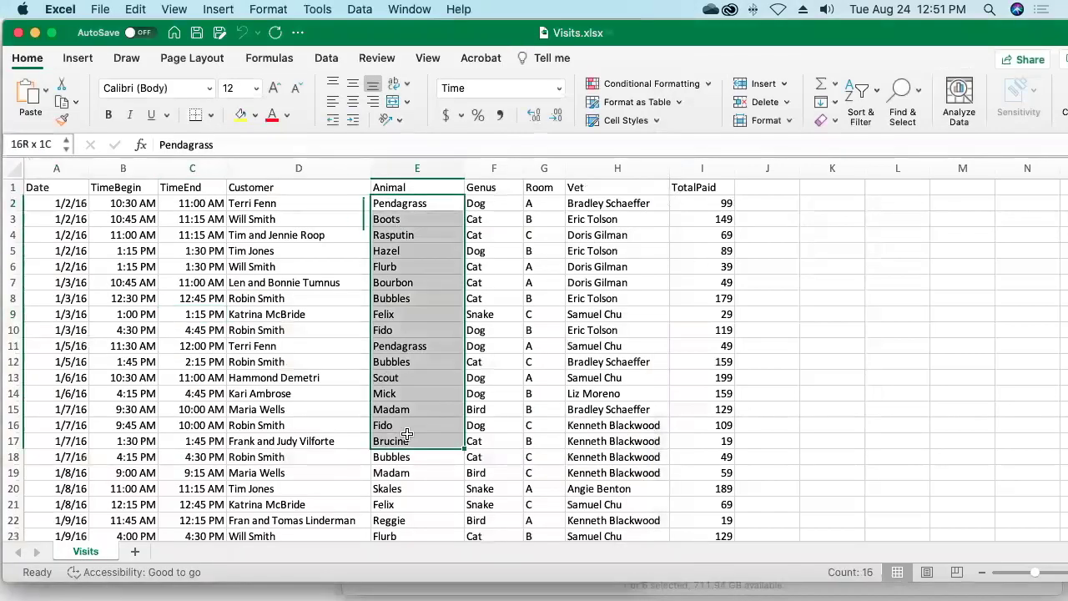
key("super+Tab")
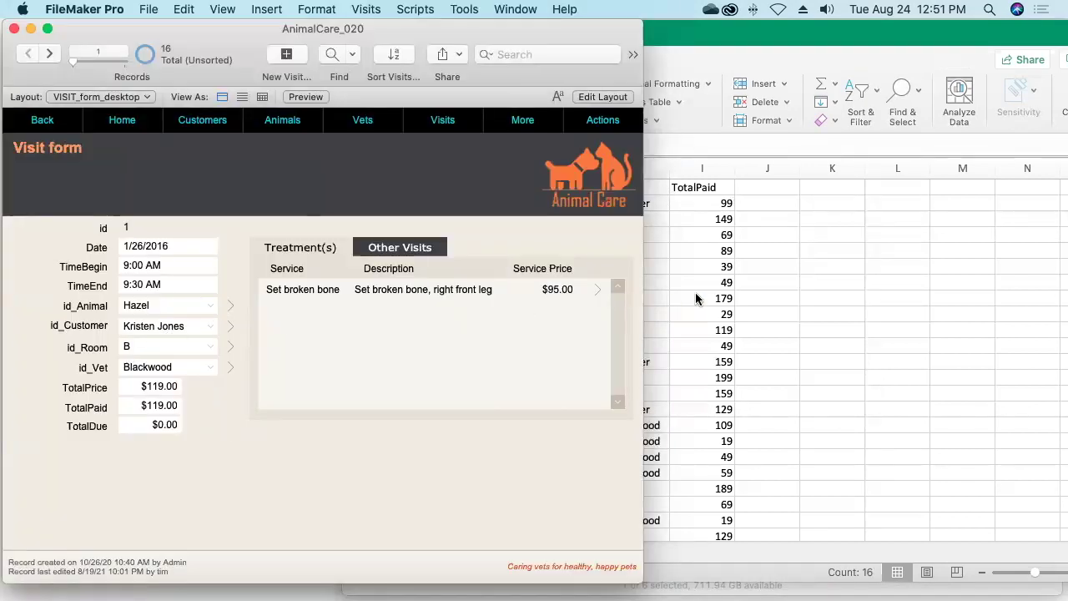
key("super+Tab")
left_click_drag(253, 203, 269, 422)
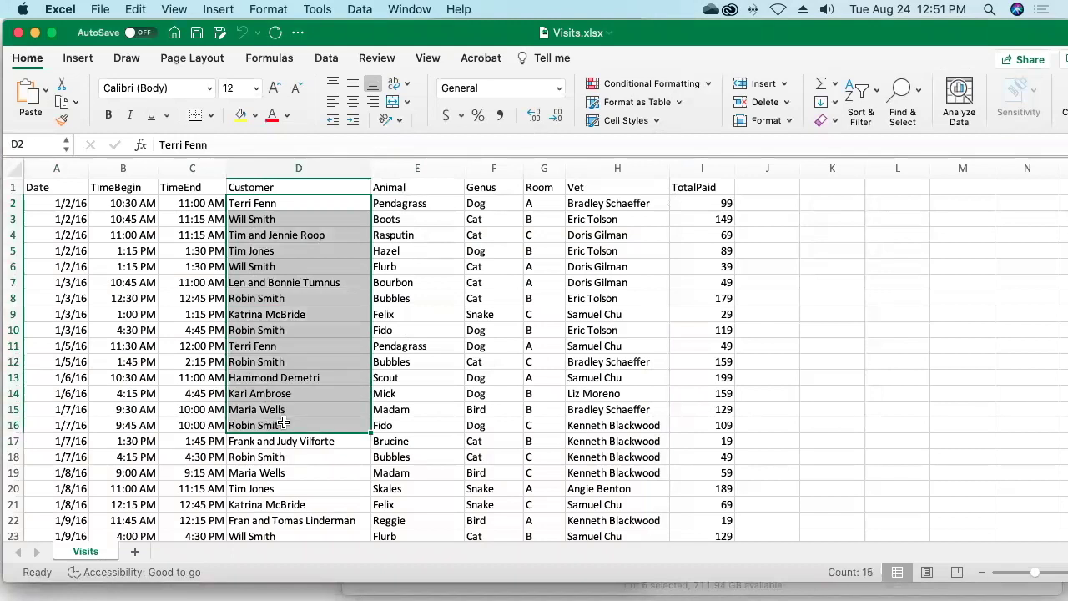
left_click(283, 423)
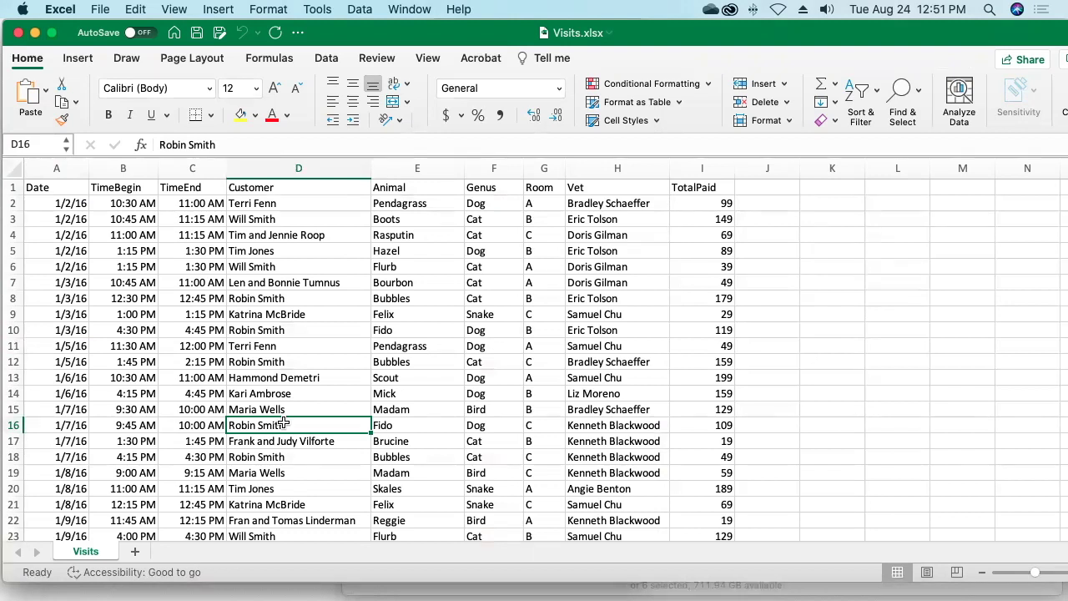
- Switch to FileMaker, go to the Animal list, and show all animal records
key("super+Tab")
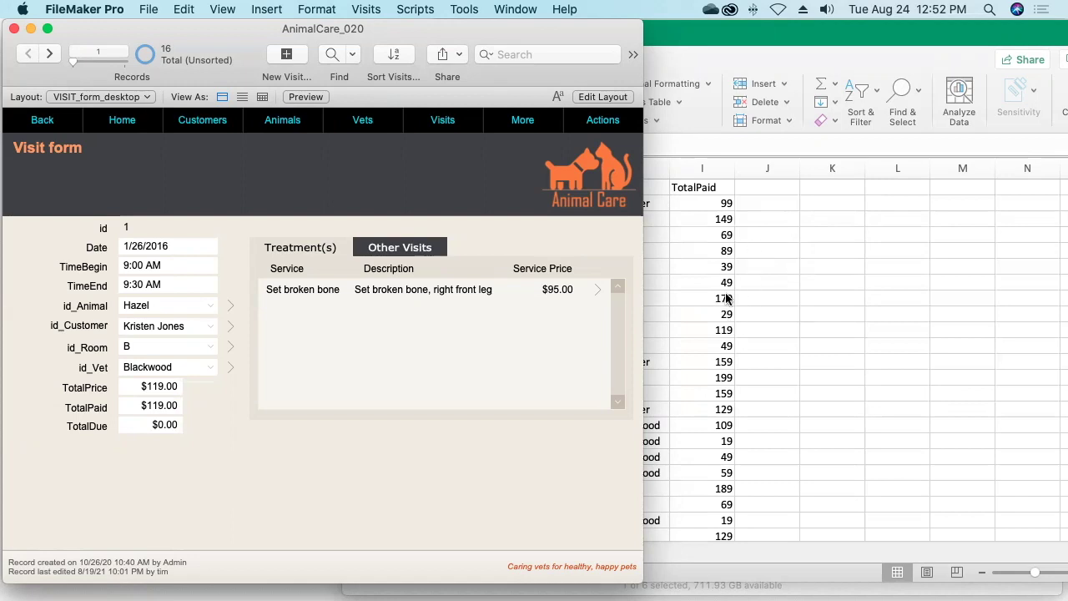
left_click(290, 121)
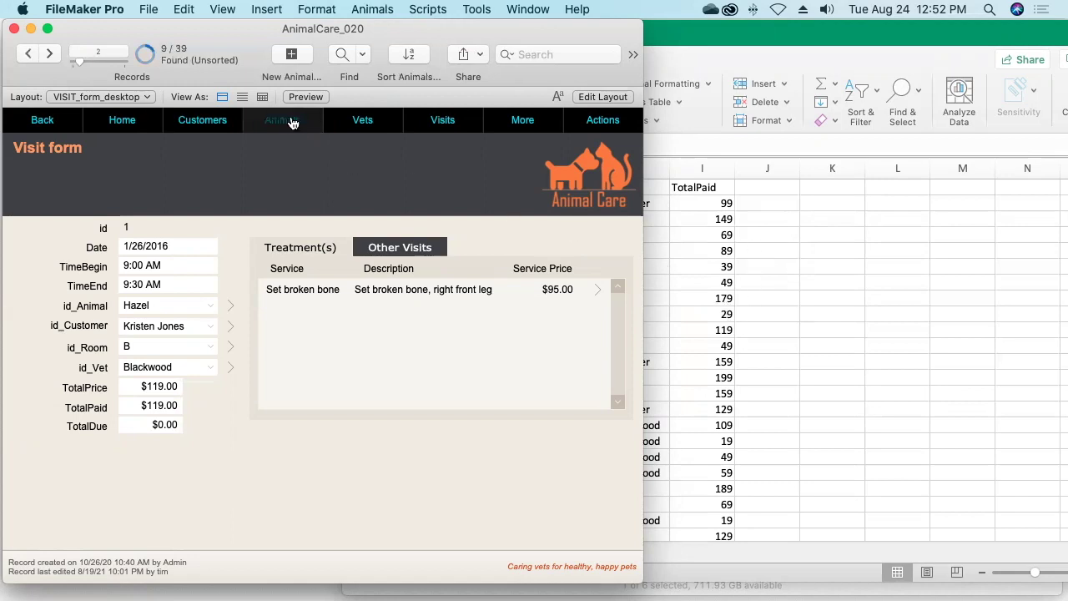
left_click(367, 9)
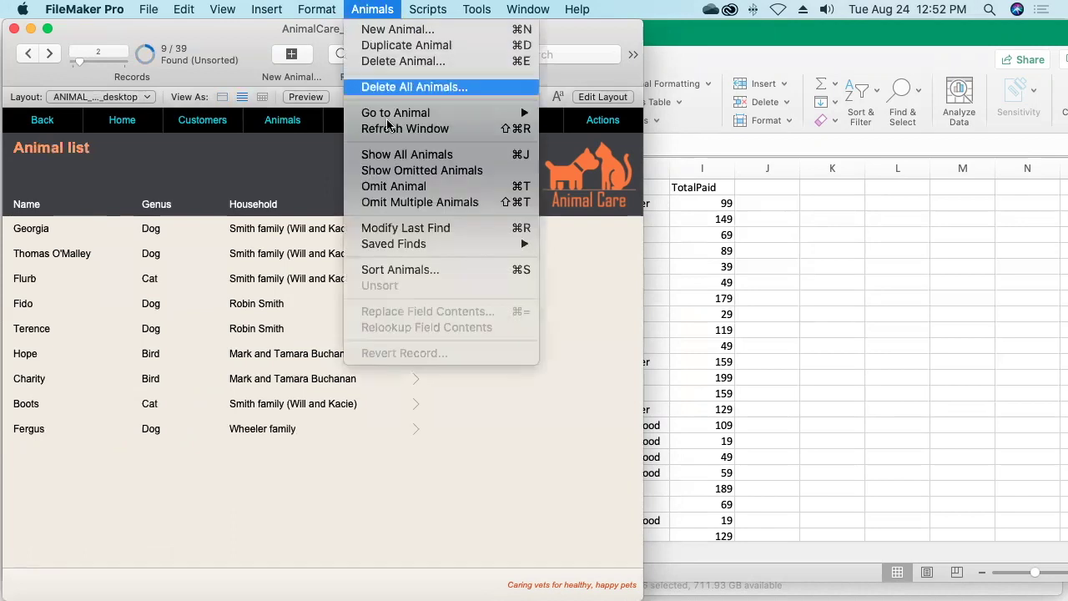
left_click(397, 155)
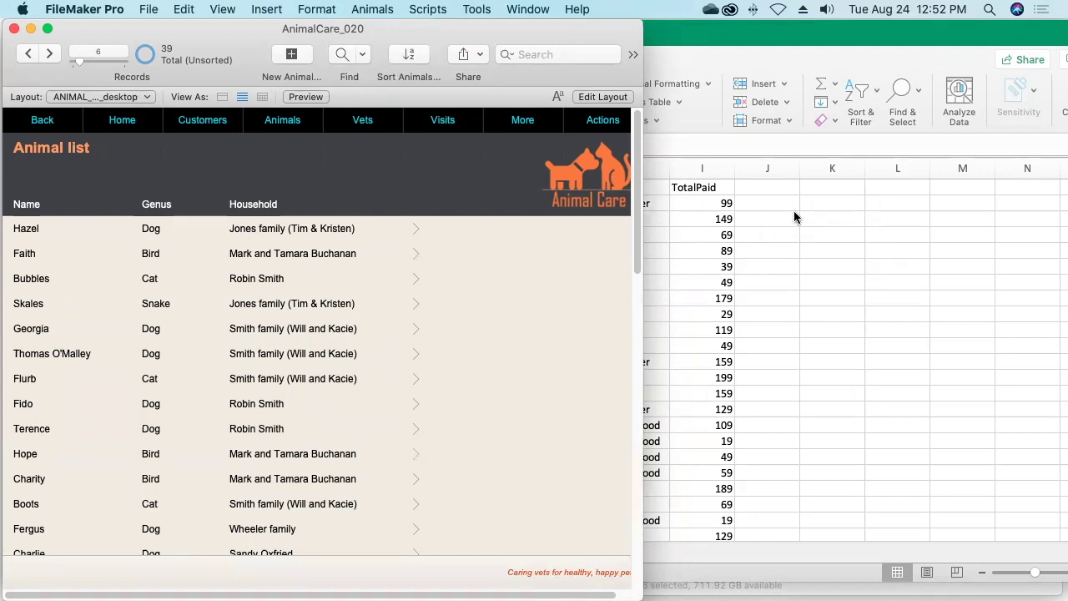
- Switch to Excel and add the column header Genus_Name in cell J1 beside TotalPaid
left_click(767, 239)
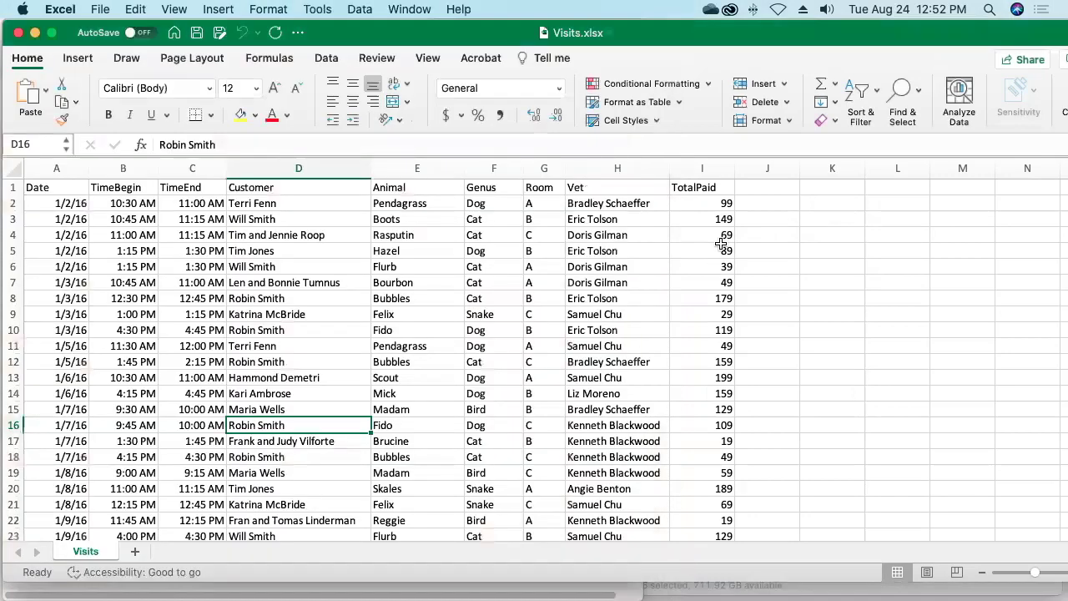
left_click(776, 186)
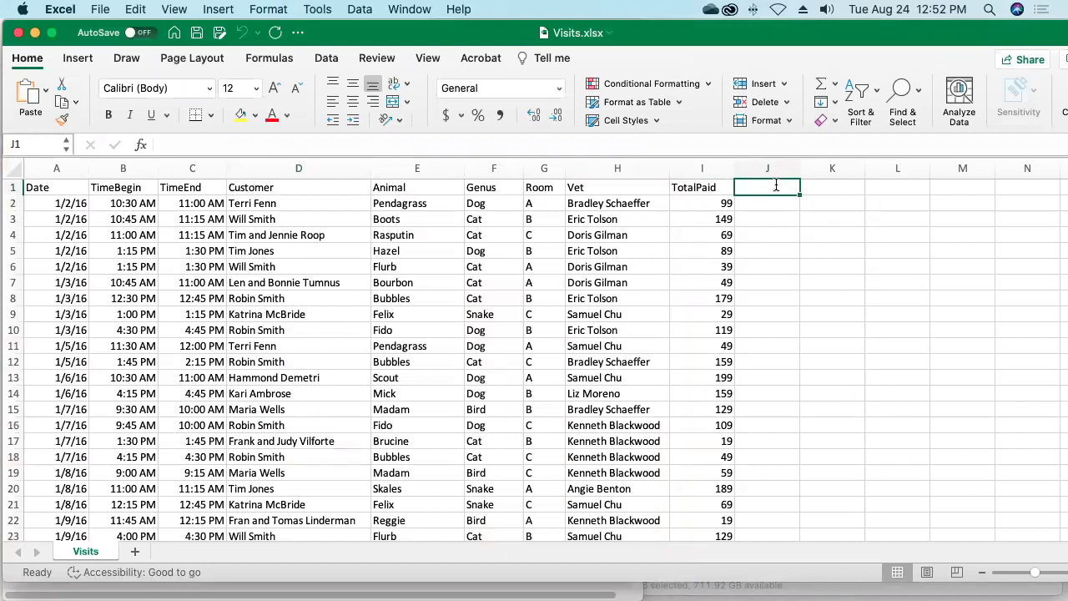
type("Genus_")
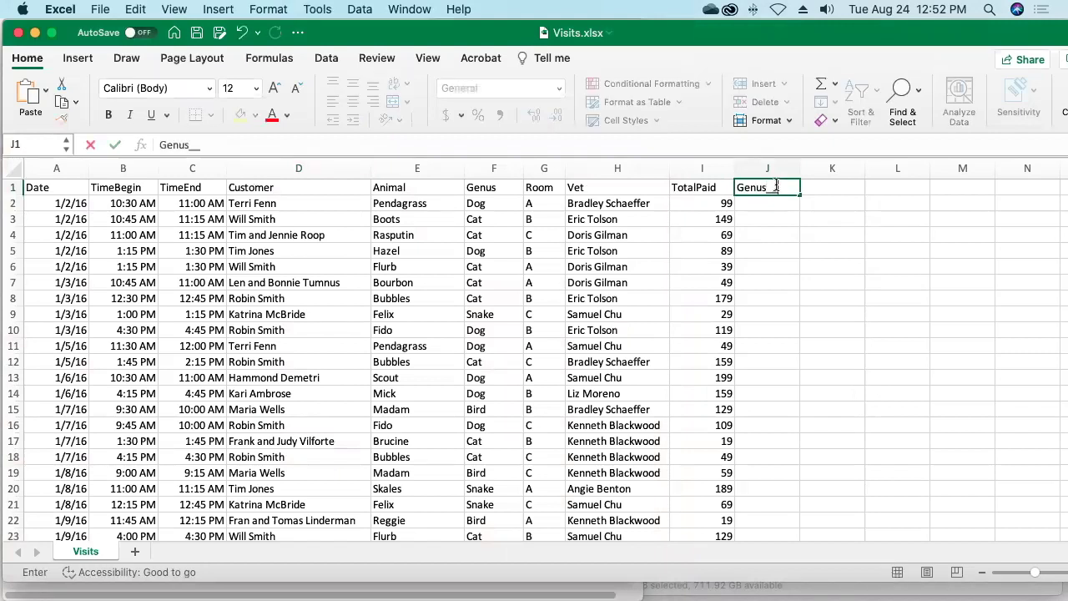
type("Name")
key("Return")
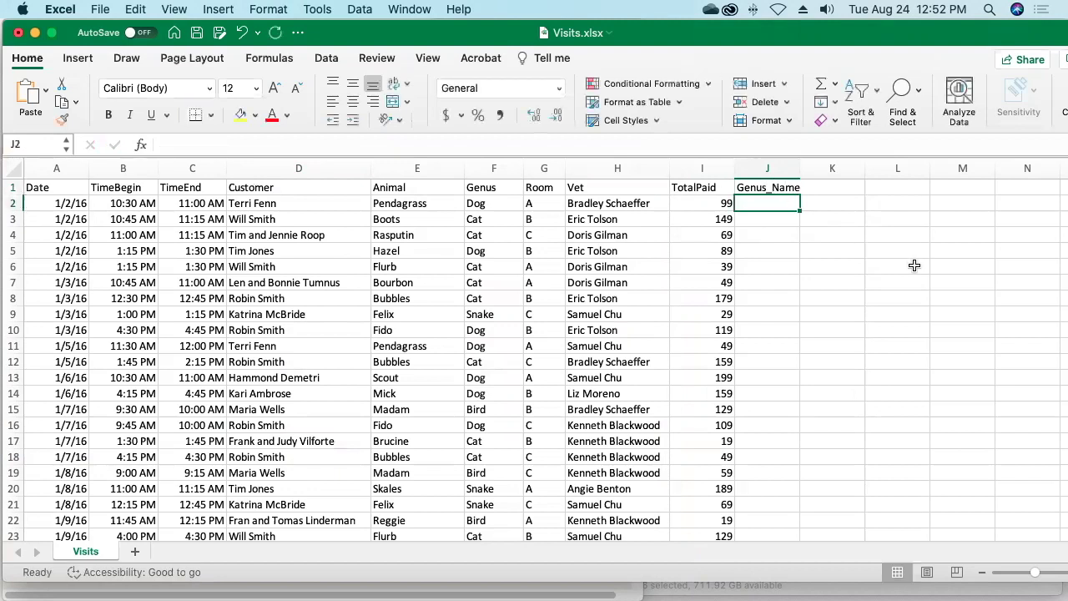
- Enter the formula =F2 & "_" & E2 in cell J2 to combine the genus and animal name
type("=")
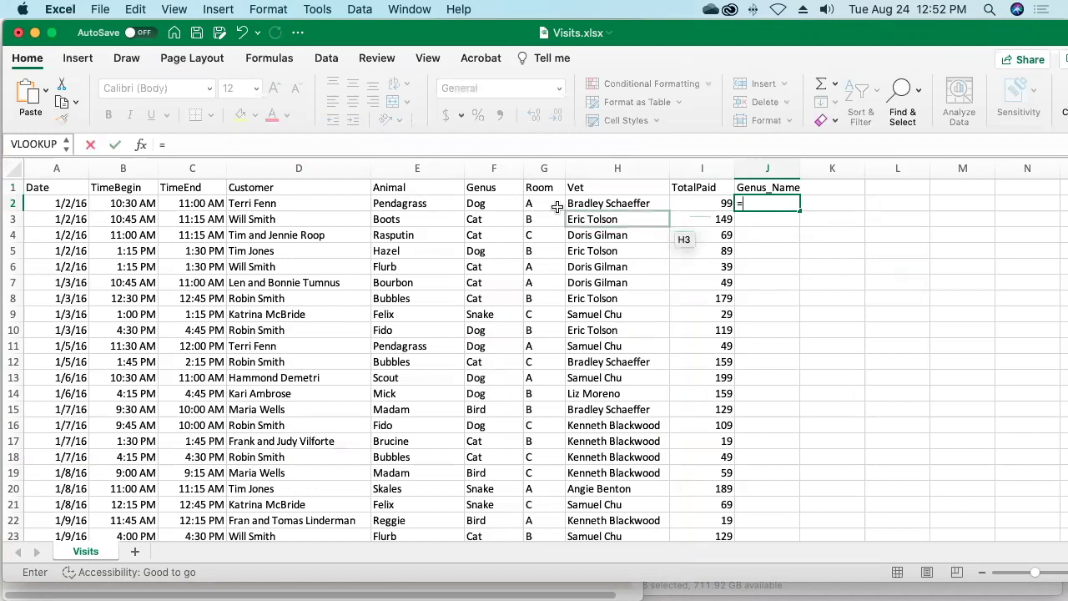
left_click(496, 201)
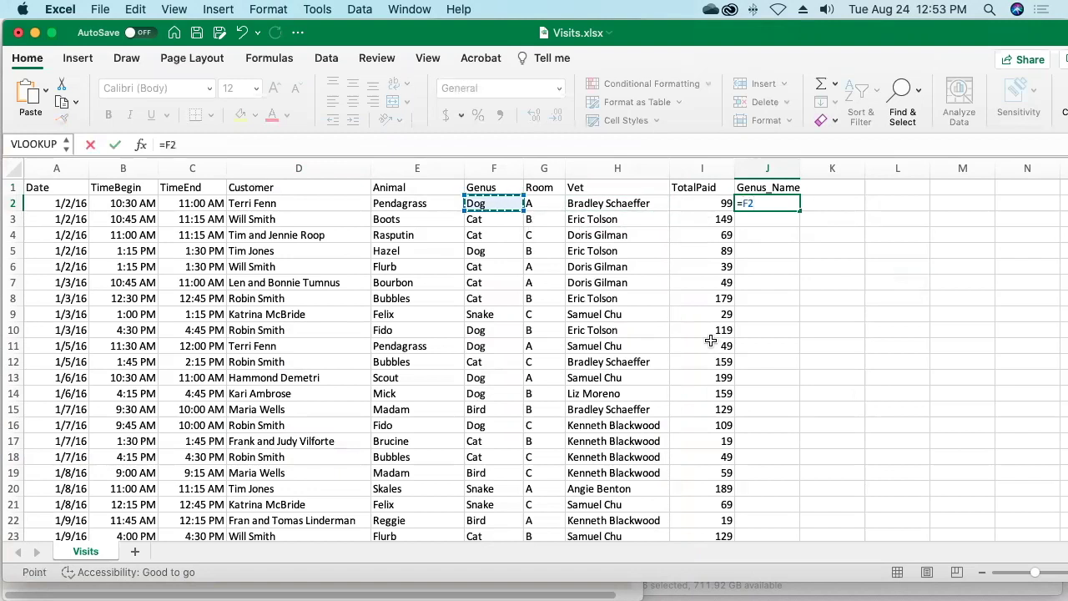
type("& ")
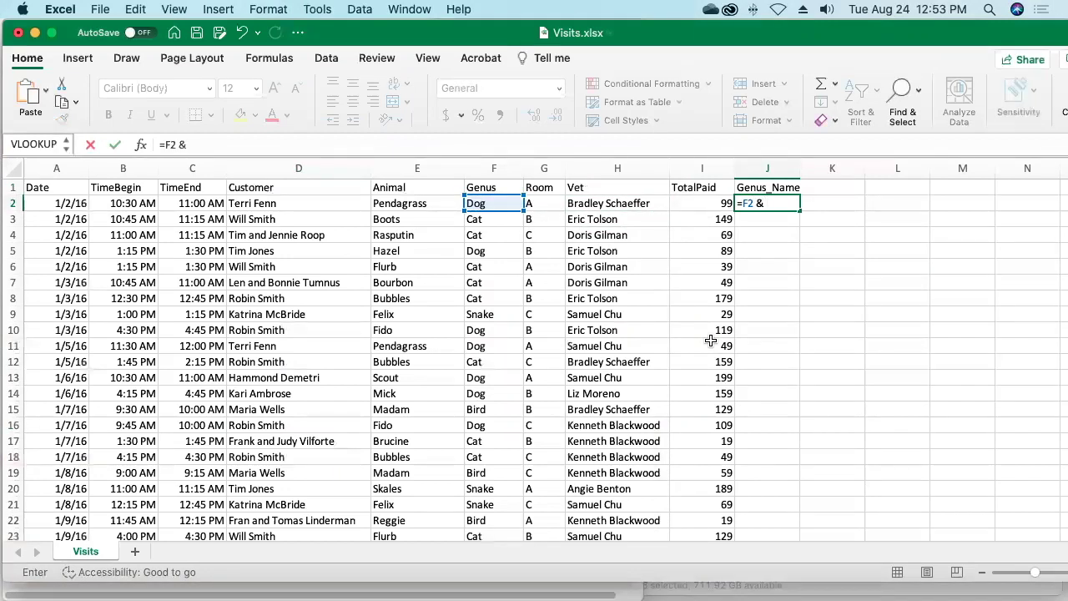
type("\"_\" &")
left_click(418, 203)
key("Return")
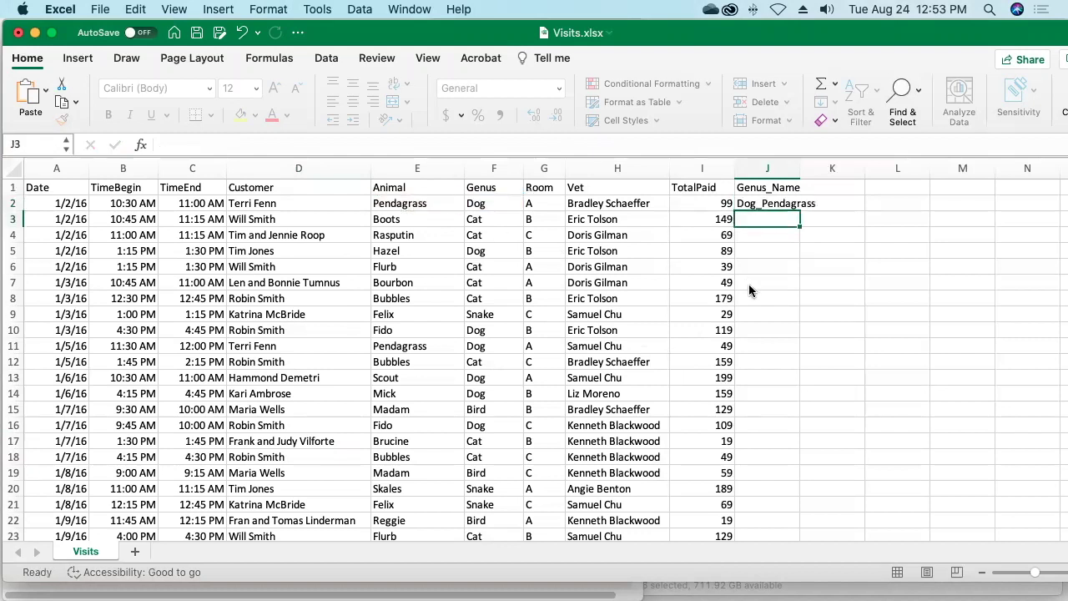
- Widen column J to fit its contents and fill the J2 formula down through all visit rows
left_click_drag(806, 168, 831, 169)
key("Up")
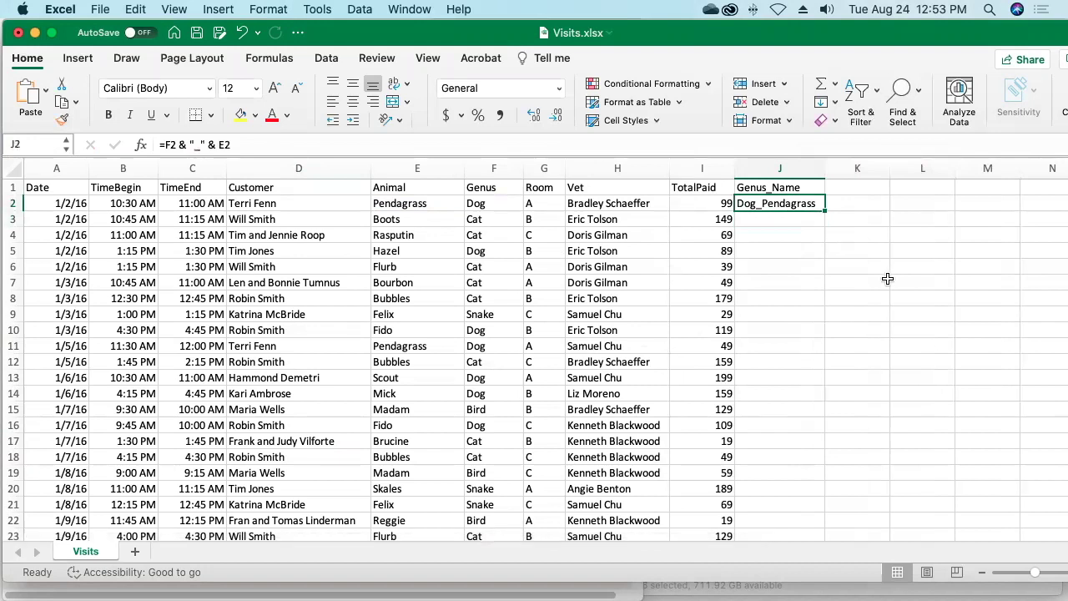
left_click(823, 210)
double_click(823, 211)
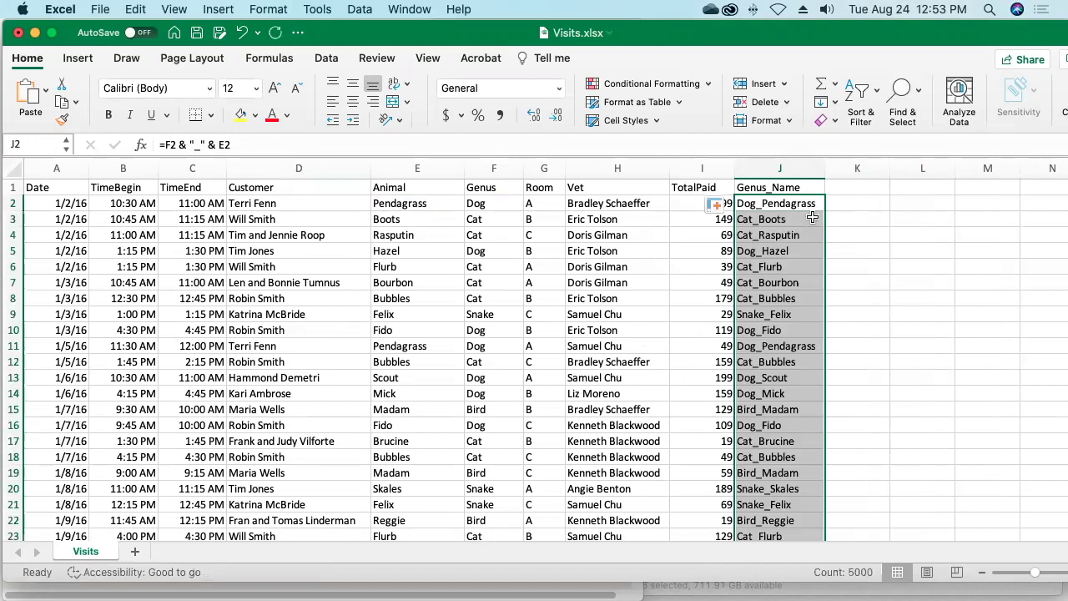
left_click(788, 219)
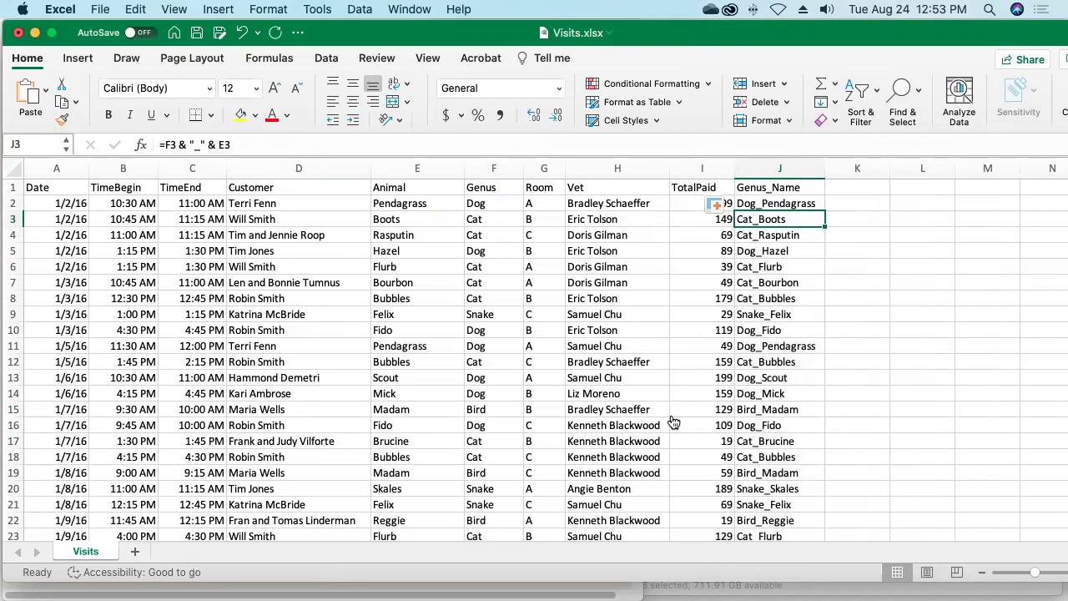
- Switch to FileMaker, open the first animal's form, and bring up the ANIMAL table's field definitions
key("super+Tab")
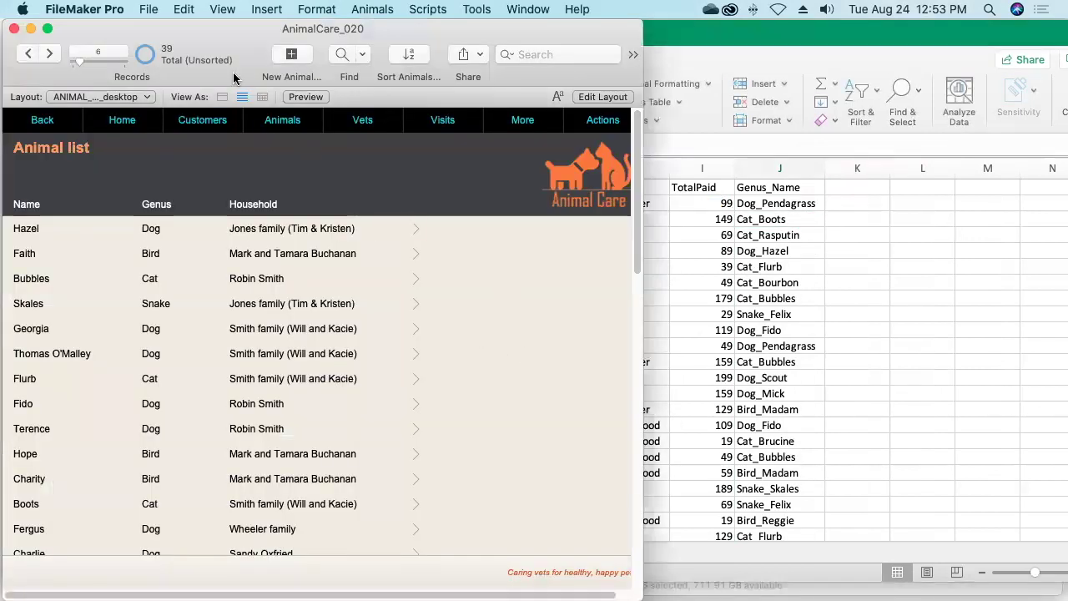
left_click(410, 231)
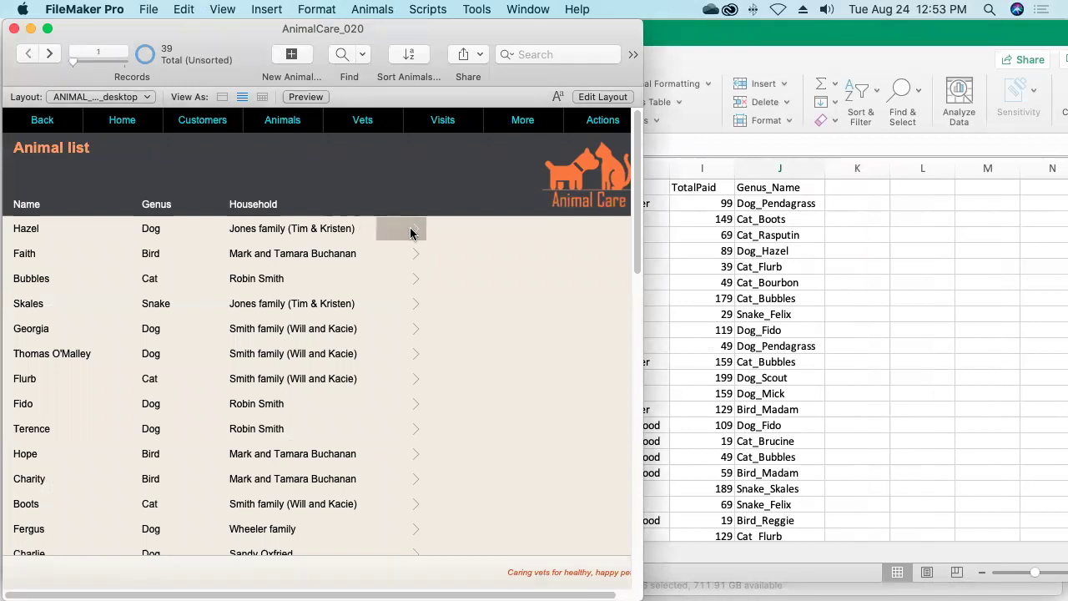
left_click(146, 9)
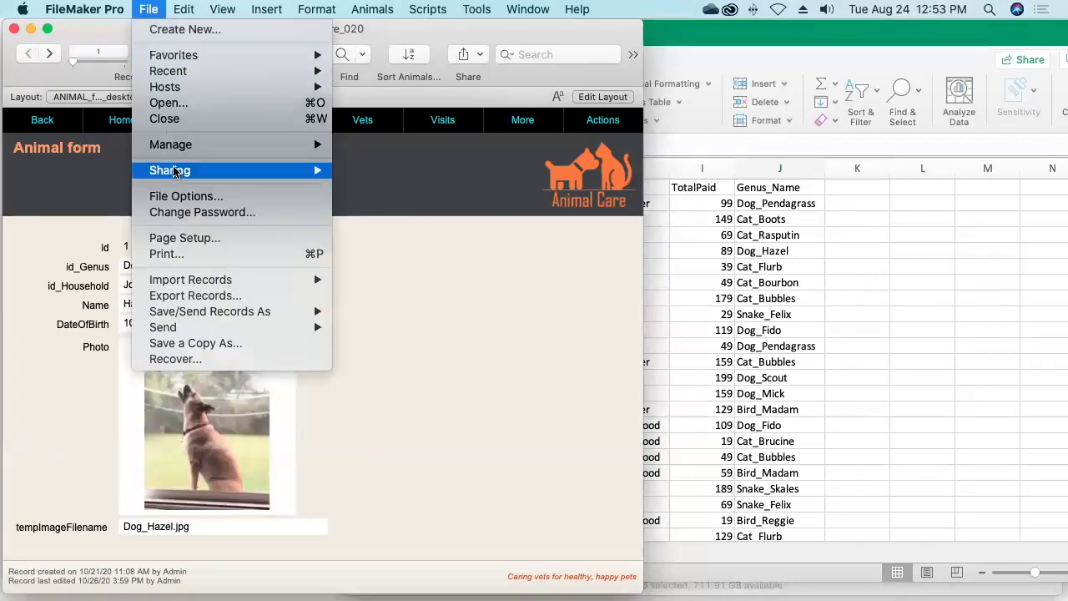
mouse_move(179, 144)
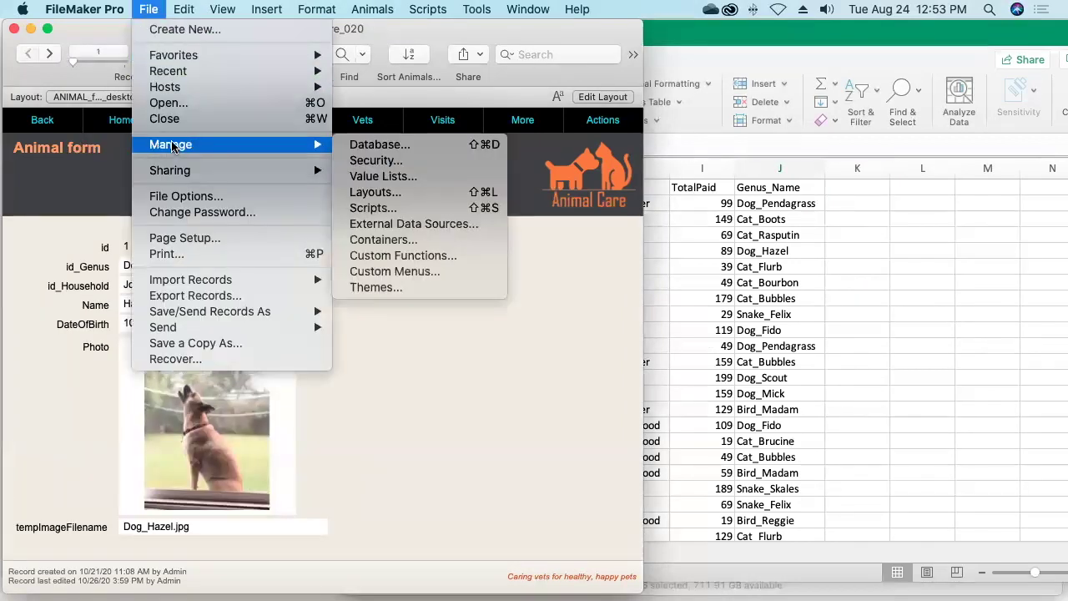
left_click(374, 147)
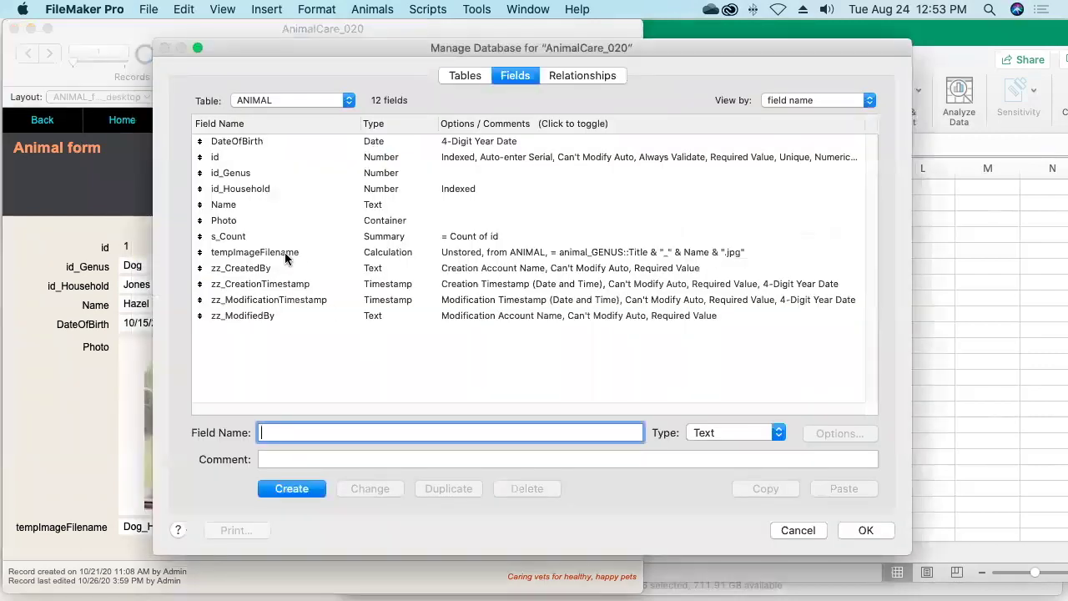
- Rename the tempImageFilename field of the ANIMAL table to tempGenusAnimal
left_click(284, 252)
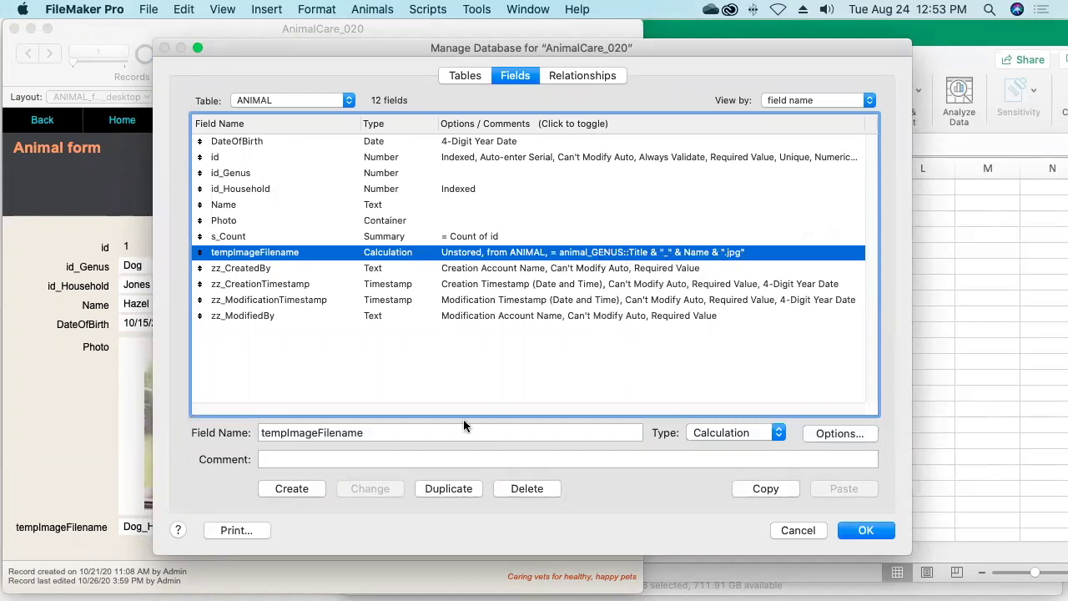
left_click(365, 432)
left_click_drag(365, 433, 288, 432)
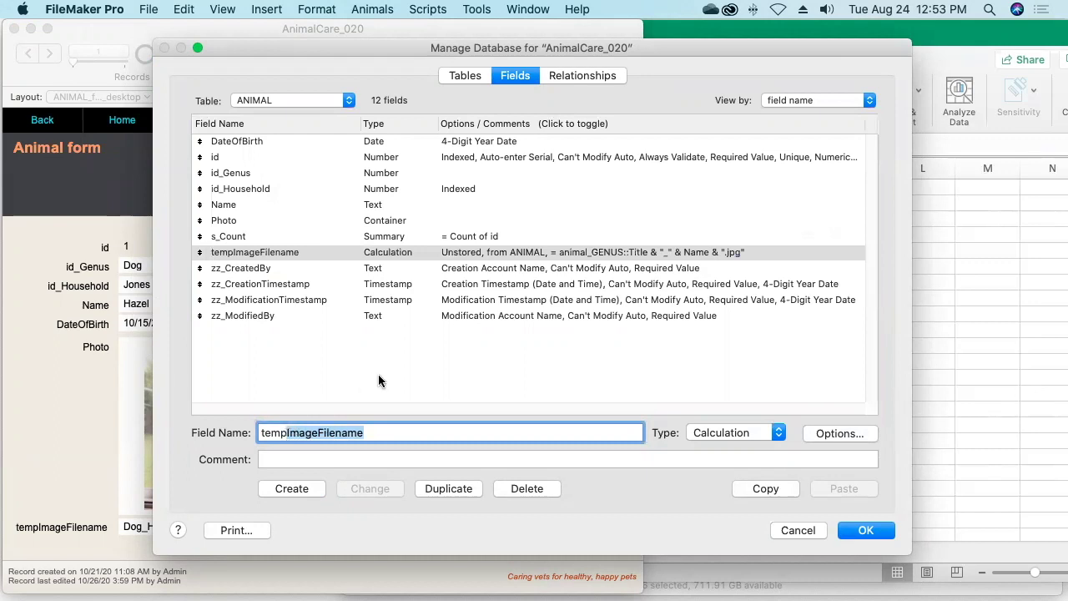
type("Genus")
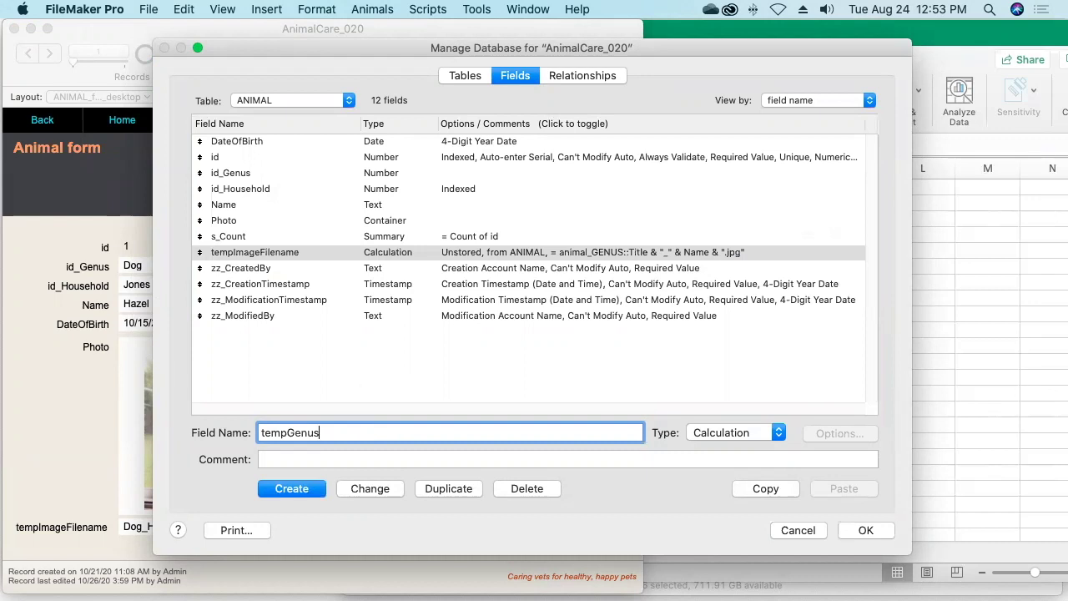
type("Animal")
left_click(372, 488)
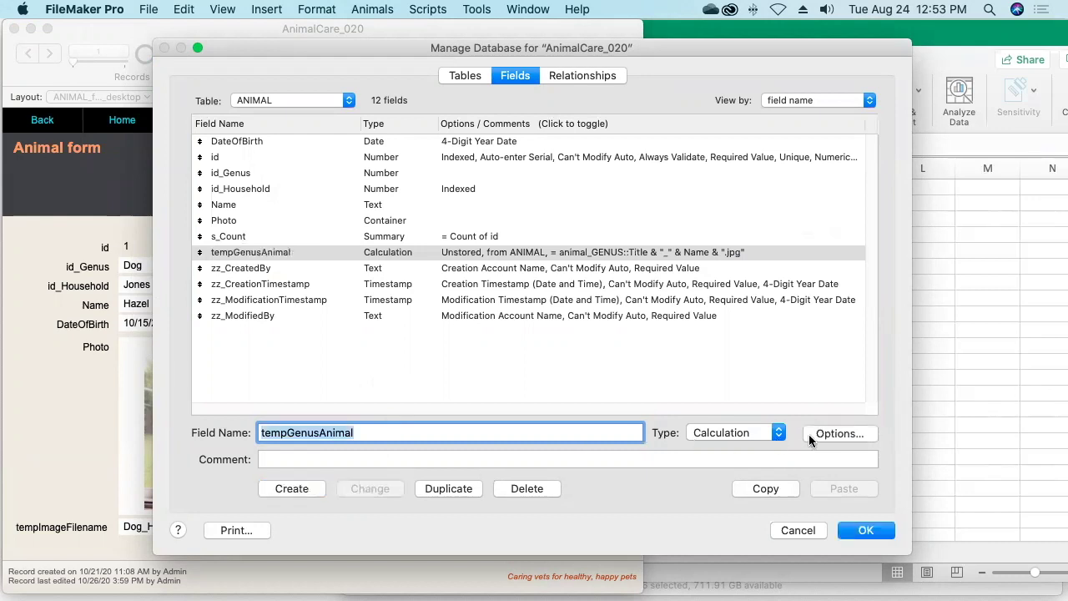
- Remove the ".jpg" part from the tempGenusAnimal calculation, leaving animal_GENUS::Title & "_" & Name, and save the database definition
left_click(842, 433)
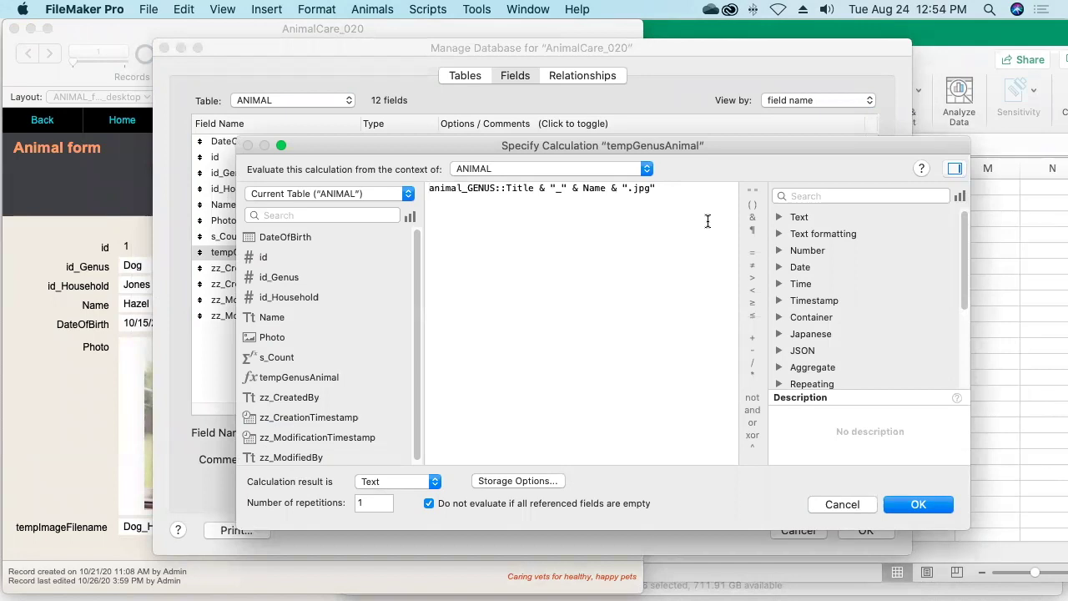
key("BackSpace")
key("BackSpace")
key("BackSpace")
left_click(921, 504)
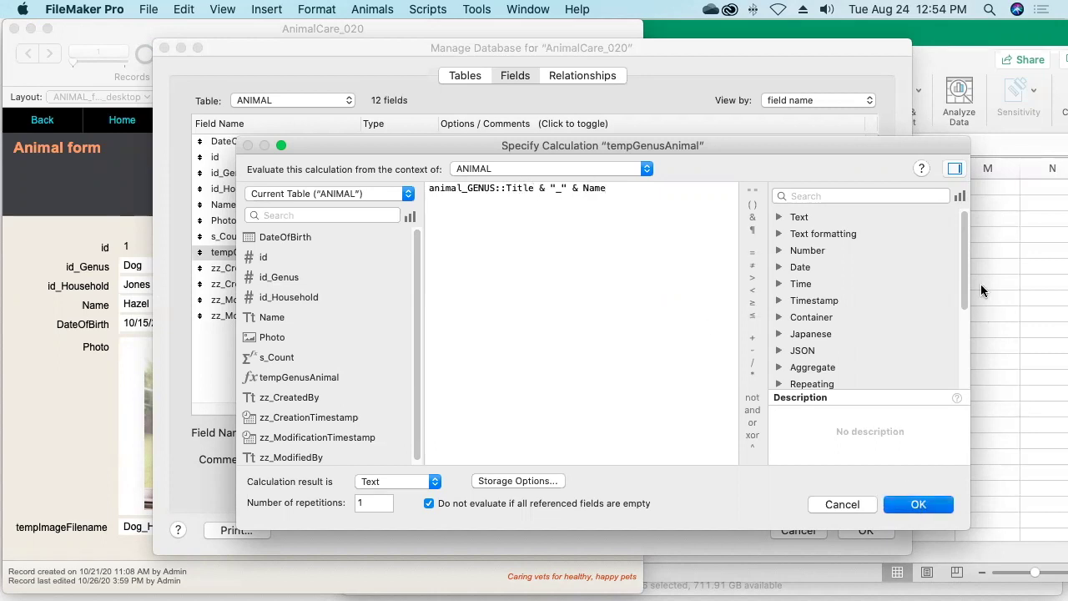
left_click(867, 531)
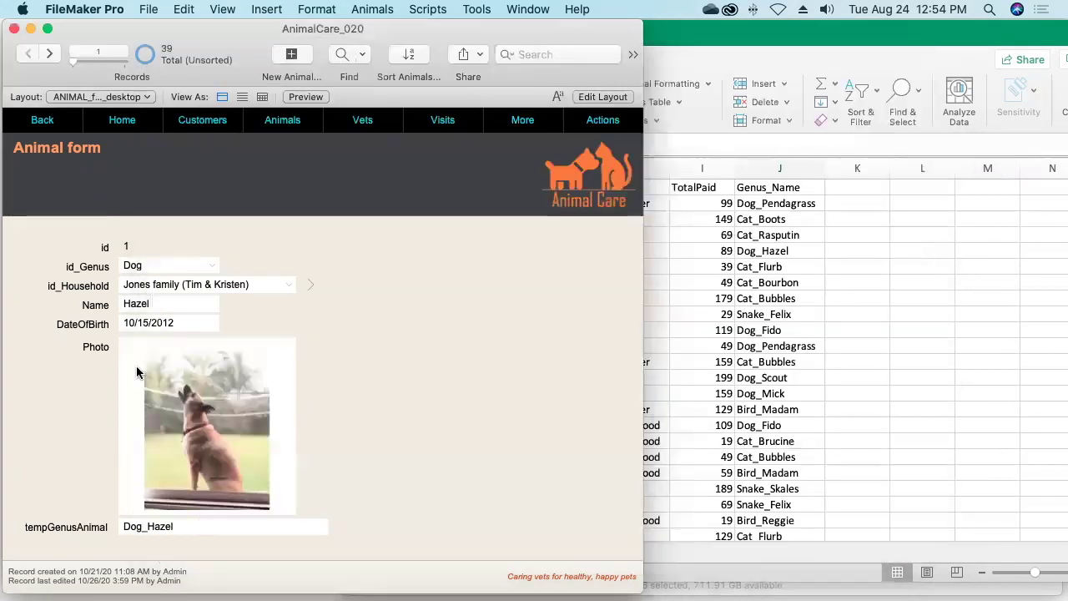
- Browse forward to the fourth animal record to check the tempGenusAnimal values against the Genus_Name column
left_click(50, 54)
left_click(48, 53)
left_click(48, 53)
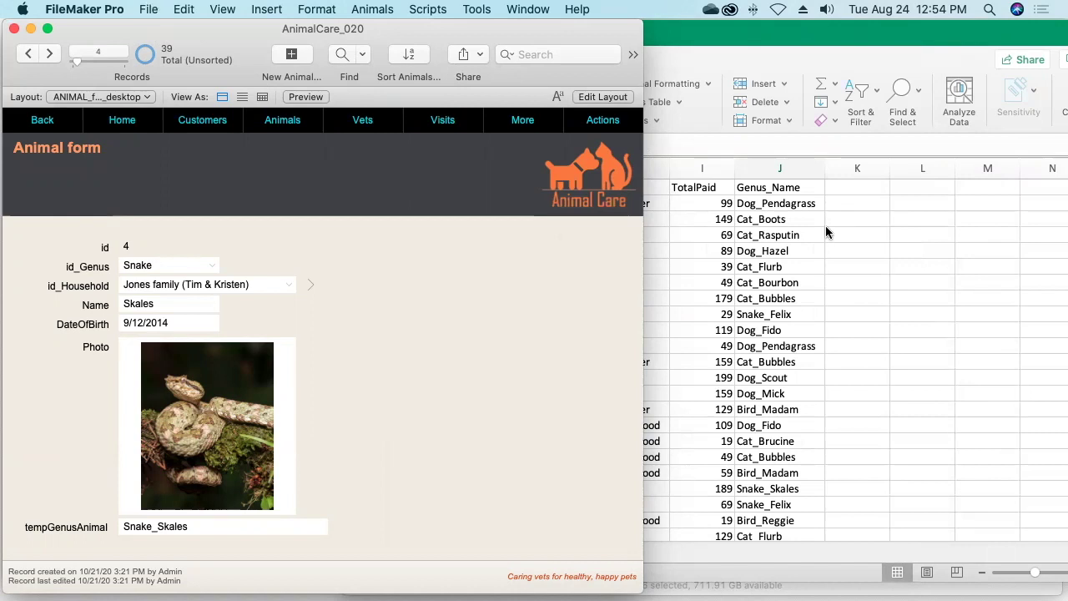
- Set up an export of the animal records as an Excel workbook named Animals.xlsx that opens automatically after saving
left_click(140, 9)
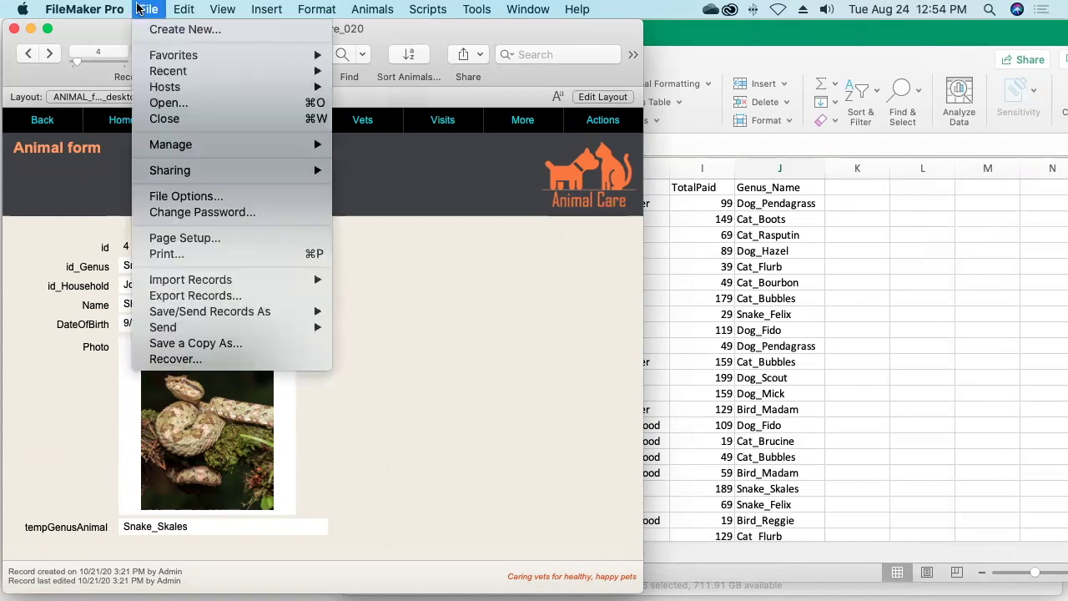
left_click(196, 297)
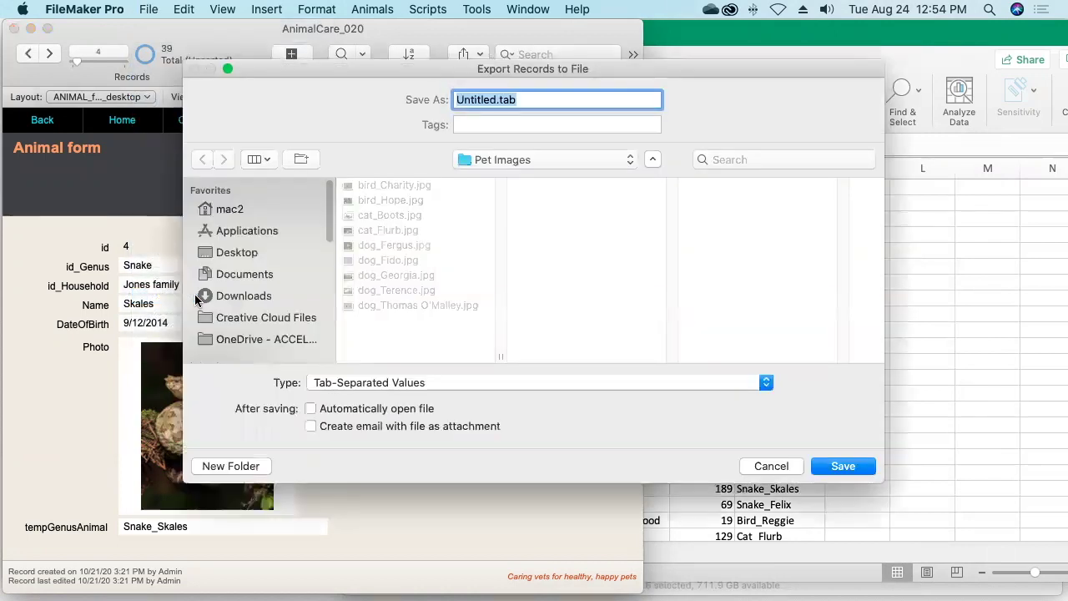
left_click(408, 386)
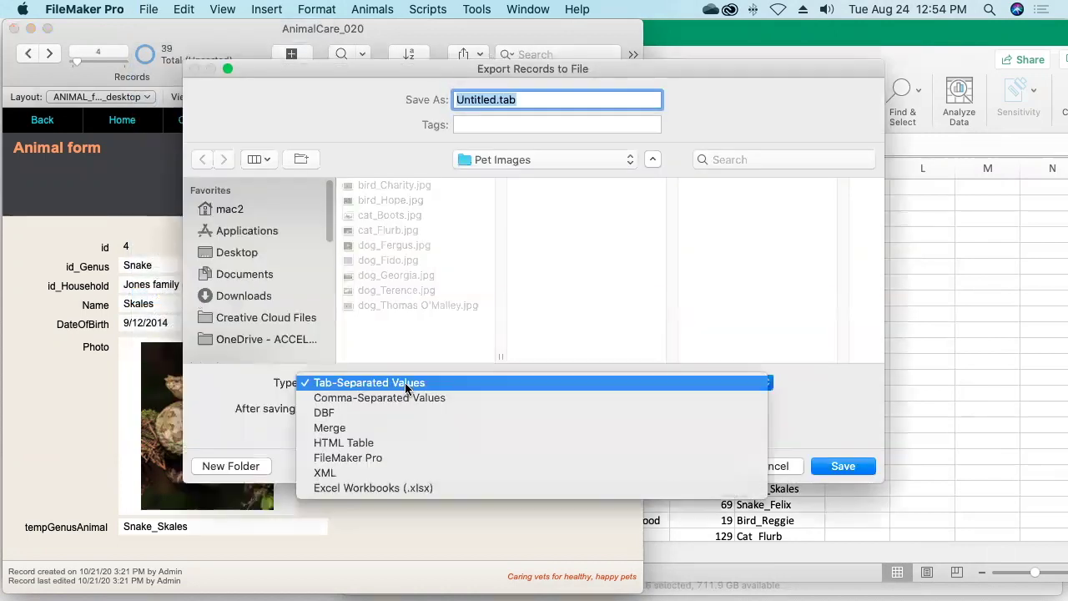
left_click(372, 484)
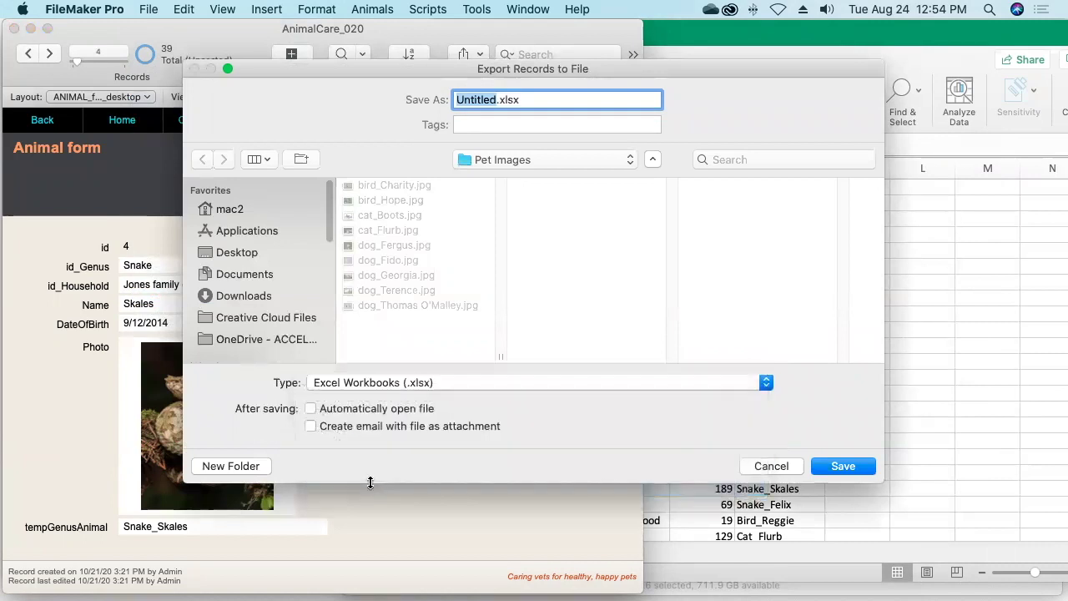
left_click(310, 408)
type("Animals")
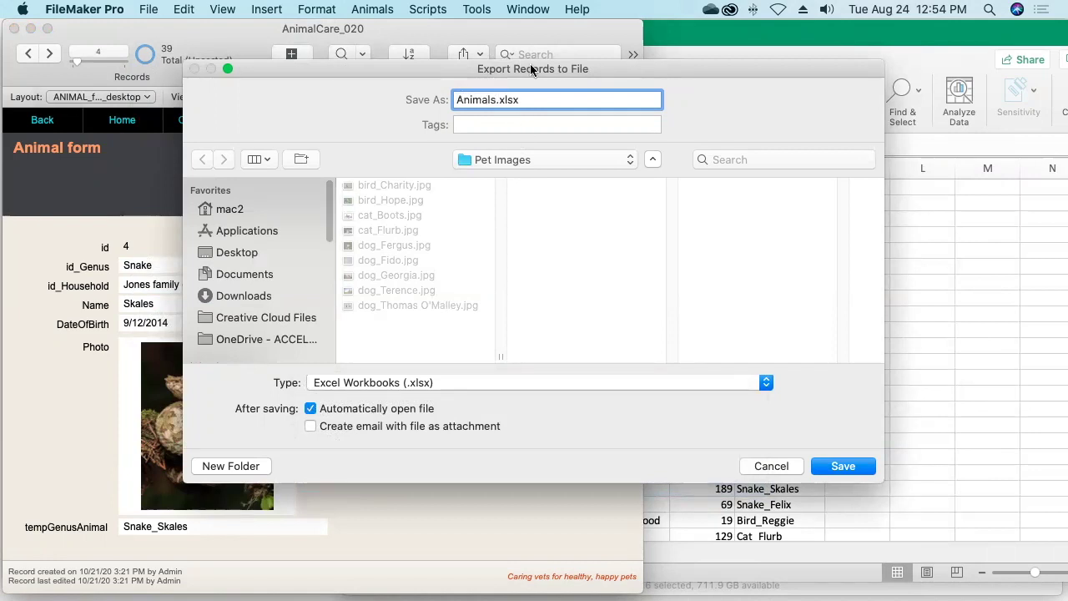
- Create a new folder named Exports inside Source Data and save the Animals.xlsx export there
left_click(495, 162)
left_click(494, 177)
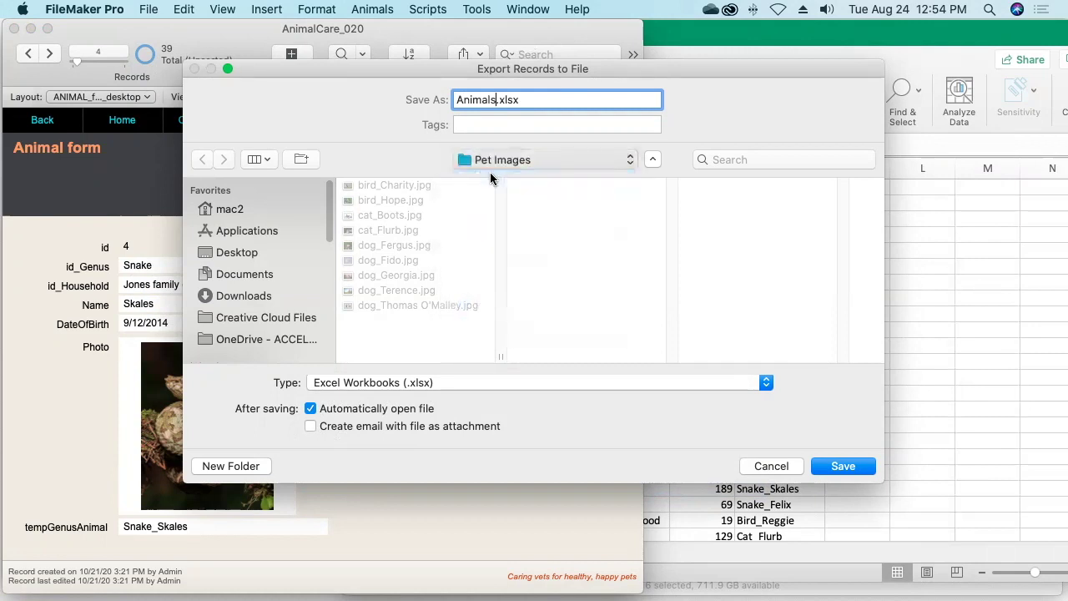
left_click(239, 467)
type("Exports")
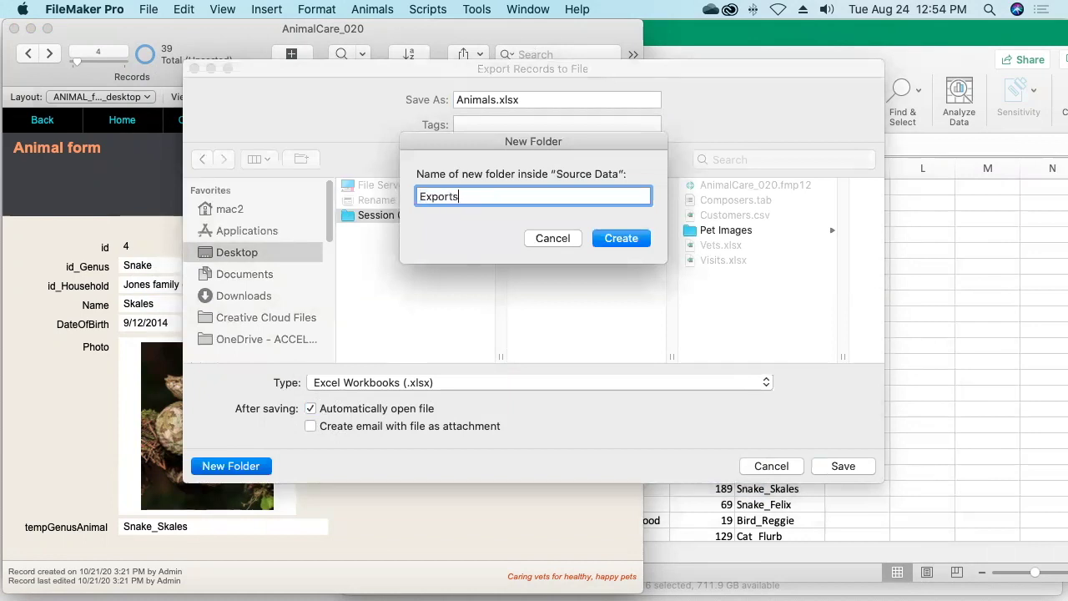
key("Return")
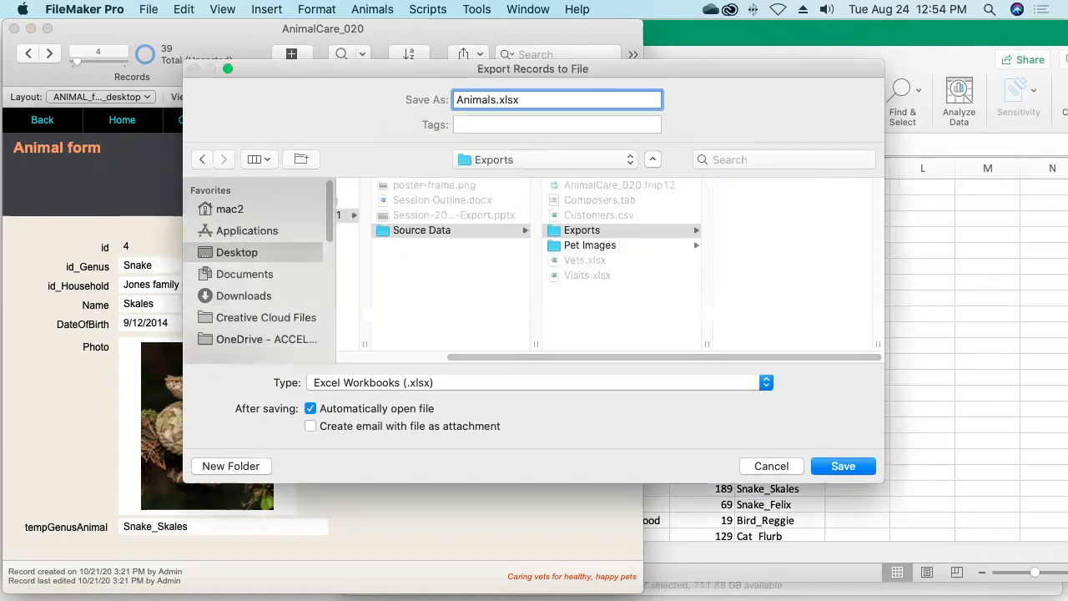
left_click(826, 467)
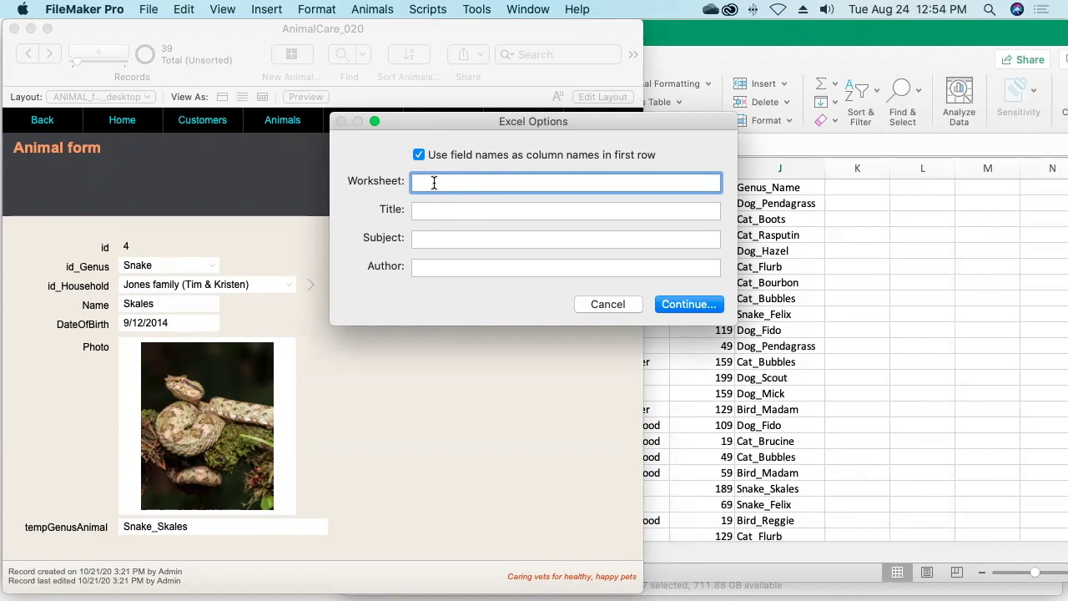
- Keep the default Excel options and export only the id and tempGenusAnimal fields, in that order
left_click(693, 305)
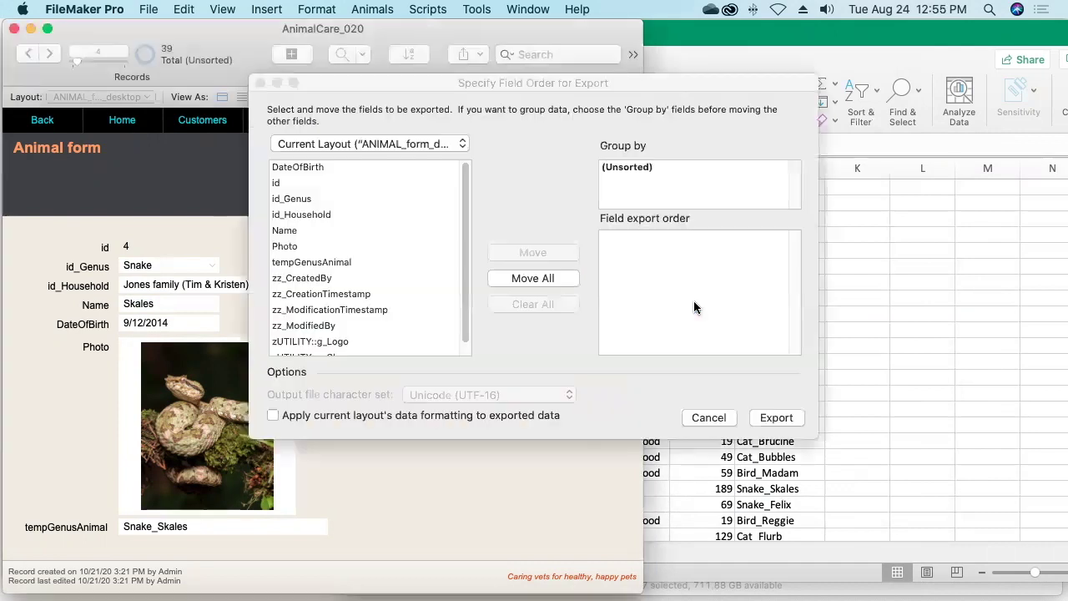
double_click(284, 184)
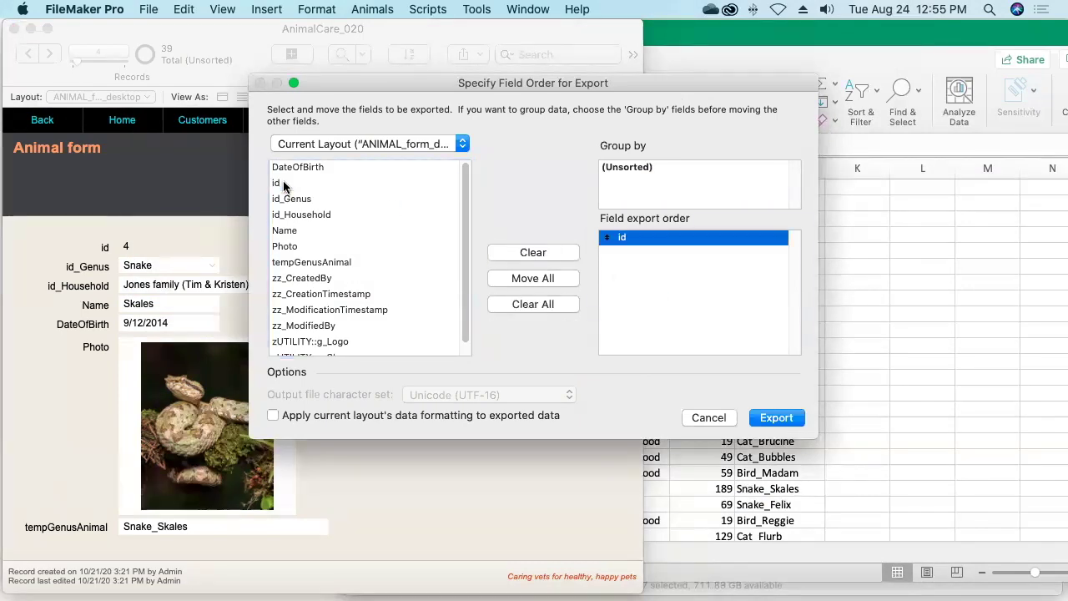
double_click(312, 263)
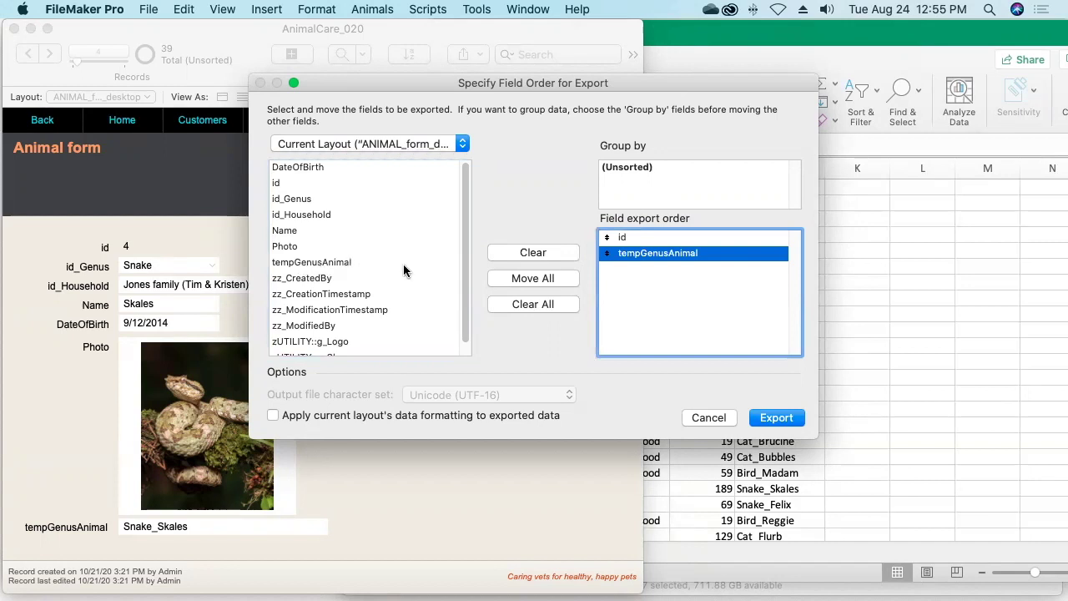
left_click(774, 417)
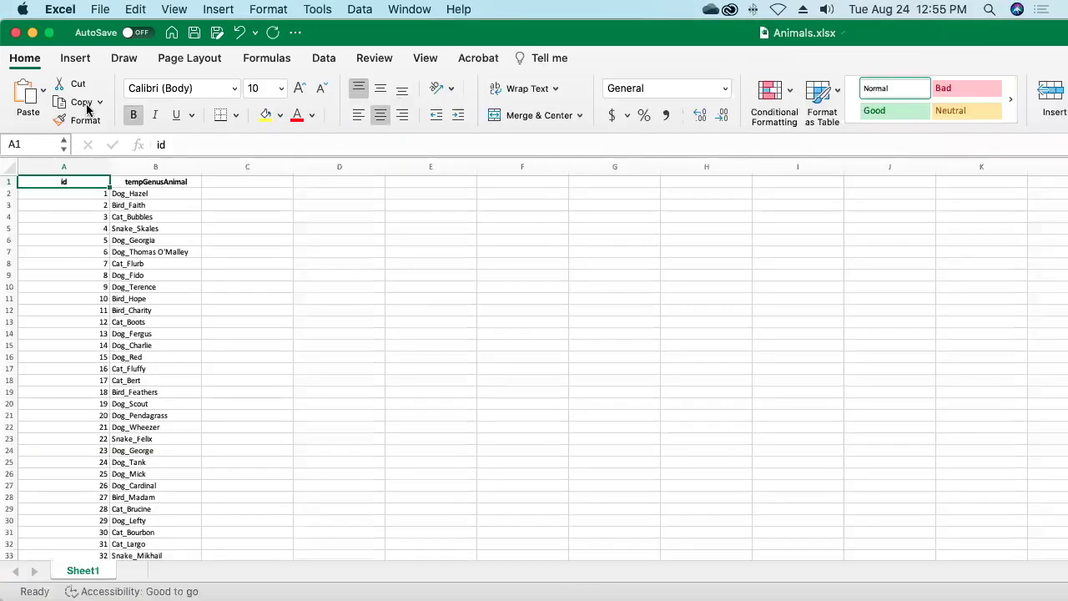
- Move the Animals.xlsx window aside and add the column header Animal ID in cell K1 of Visits.xlsx
left_click_drag(49, 33, 547, 32)
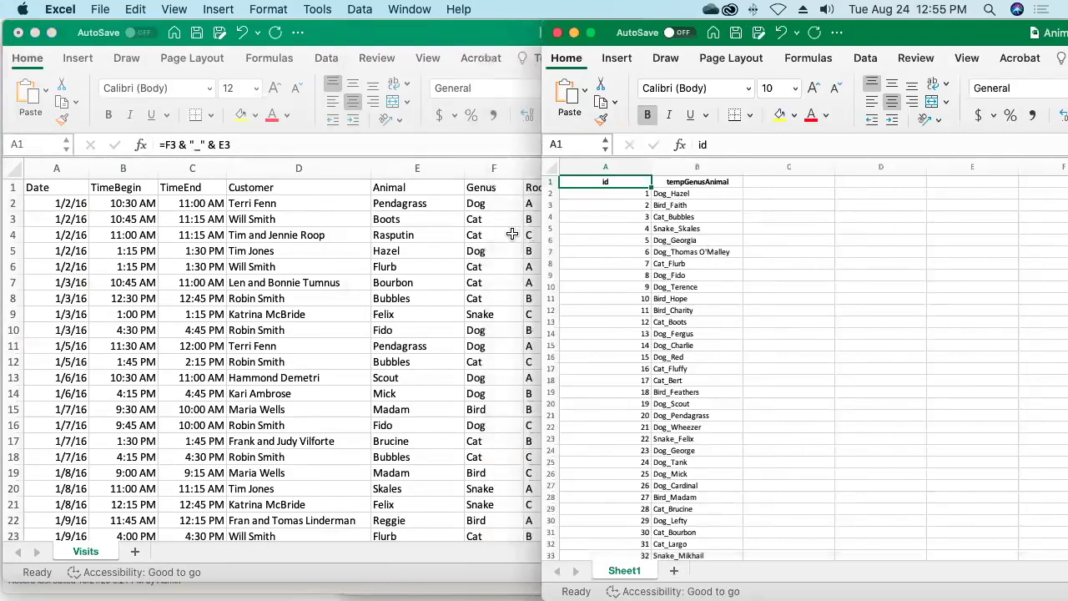
key("ctrl+alt+Return")
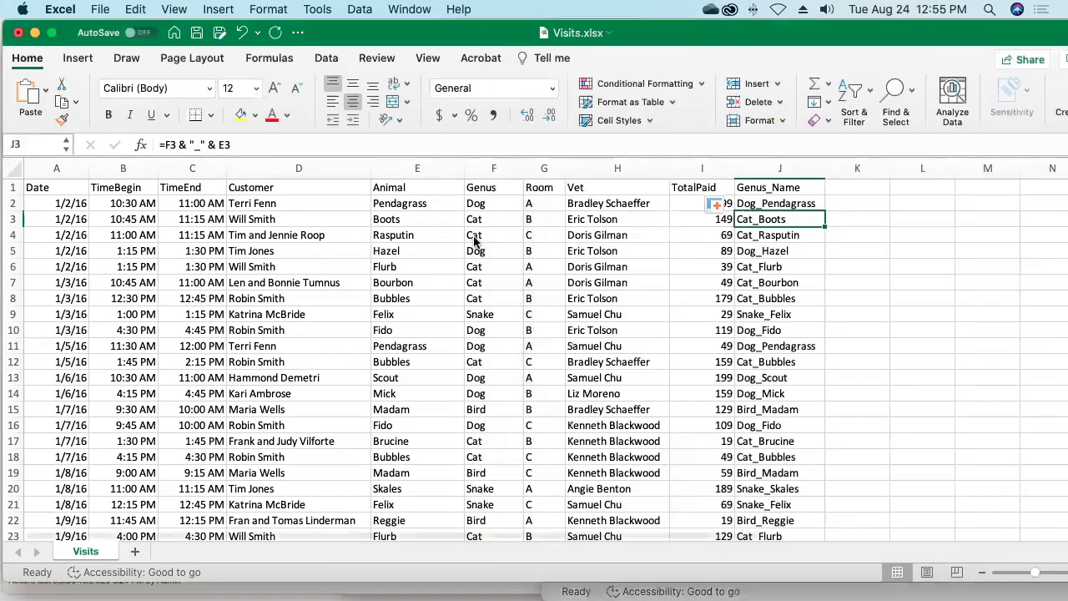
left_click(843, 187)
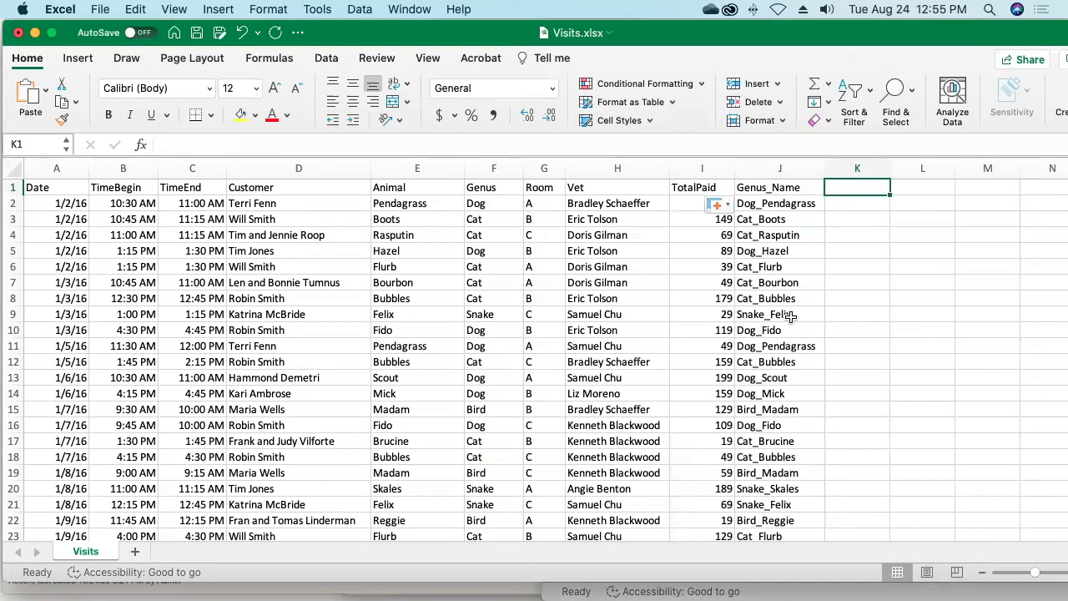
type("A")
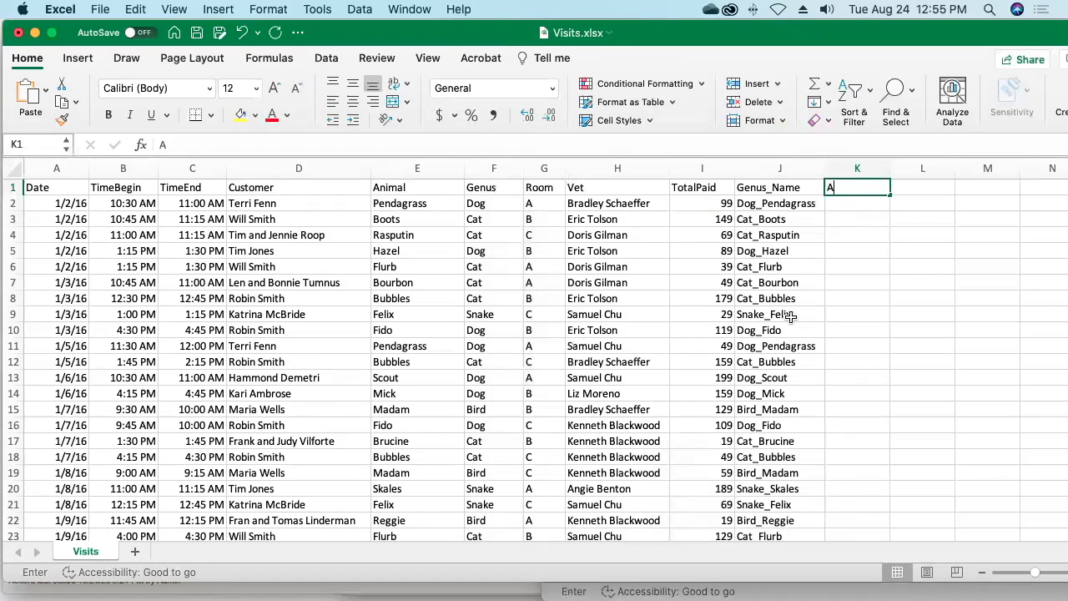
type("nimal ID")
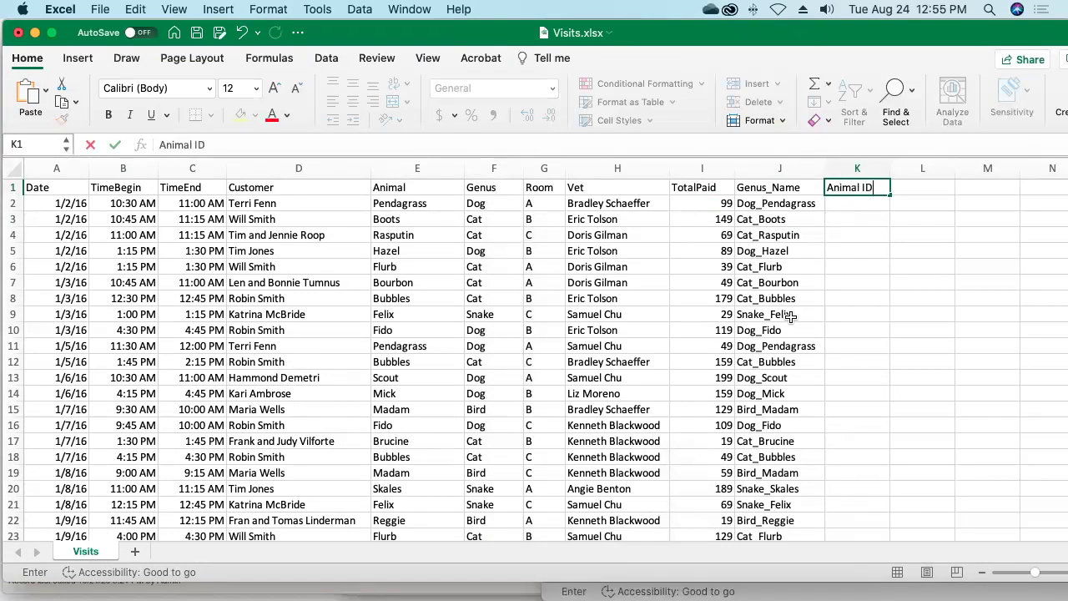
key("Return")
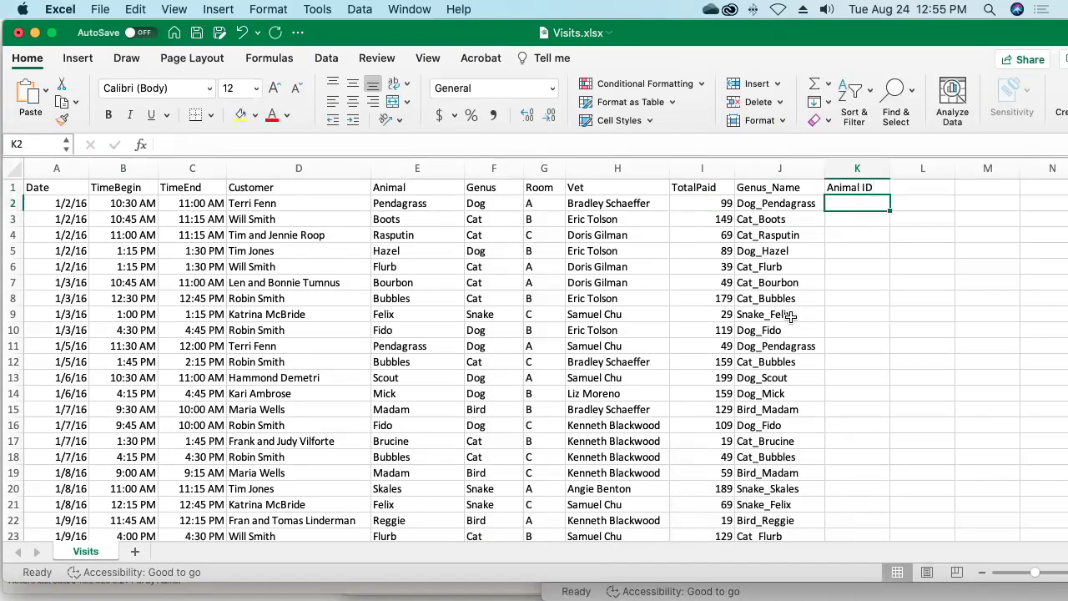
- Start an XLOOKUP formula in K2 that looks up J2 in the tempGenusAnimal values B2:B40 of Animals.xlsx
type("=xl")
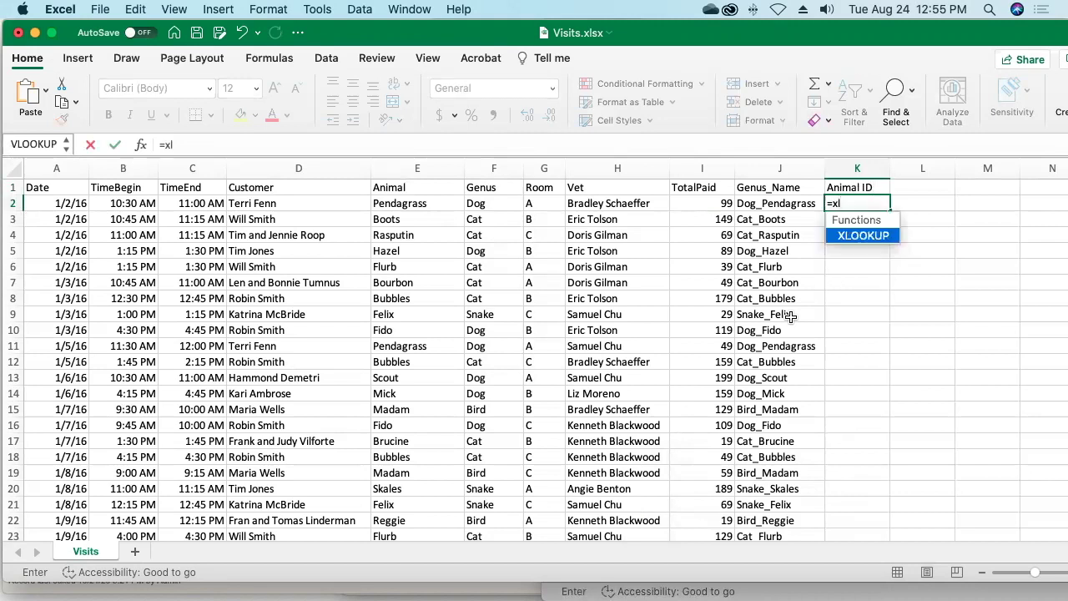
key("Tab")
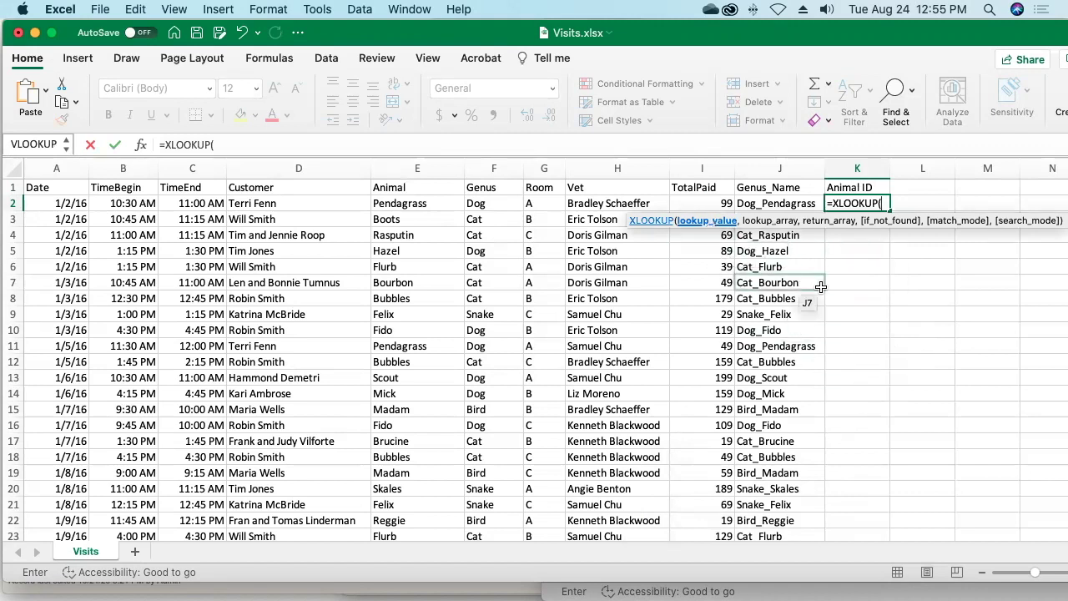
left_click(765, 204)
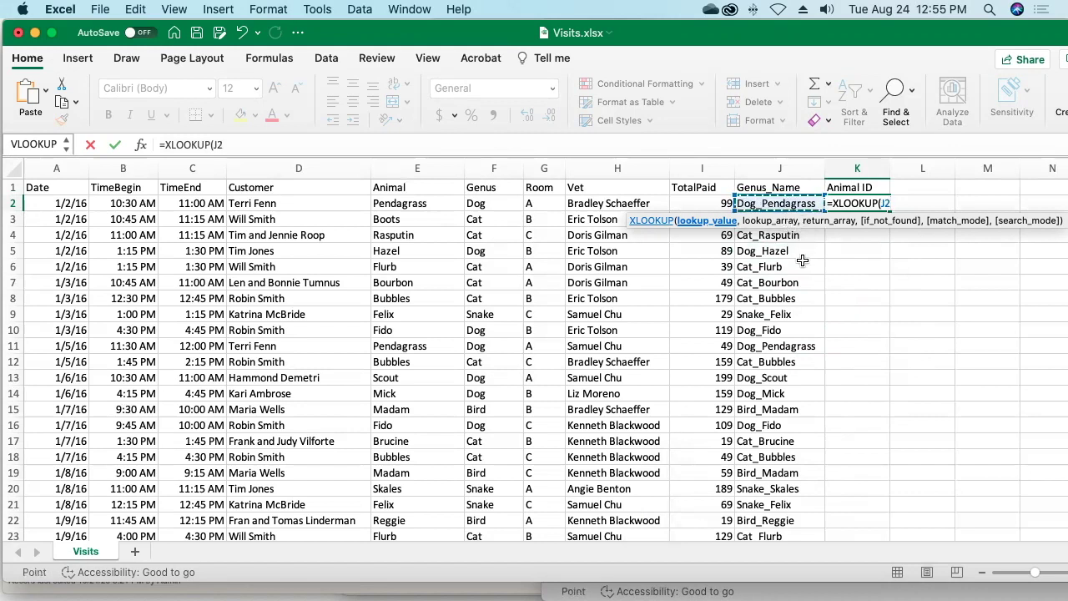
type(",")
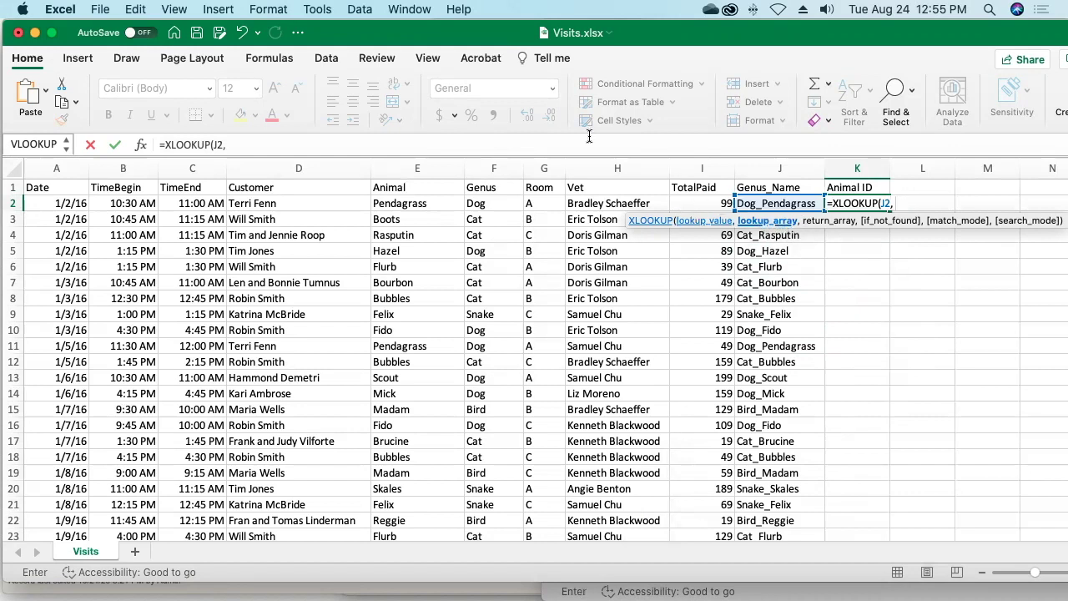
left_click(398, 10)
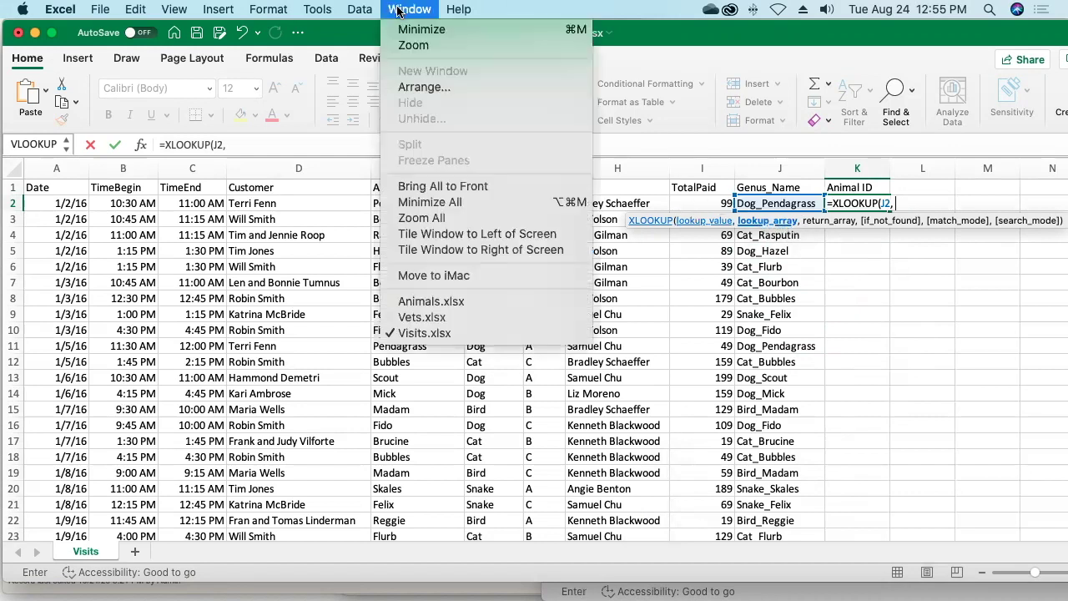
left_click(448, 305)
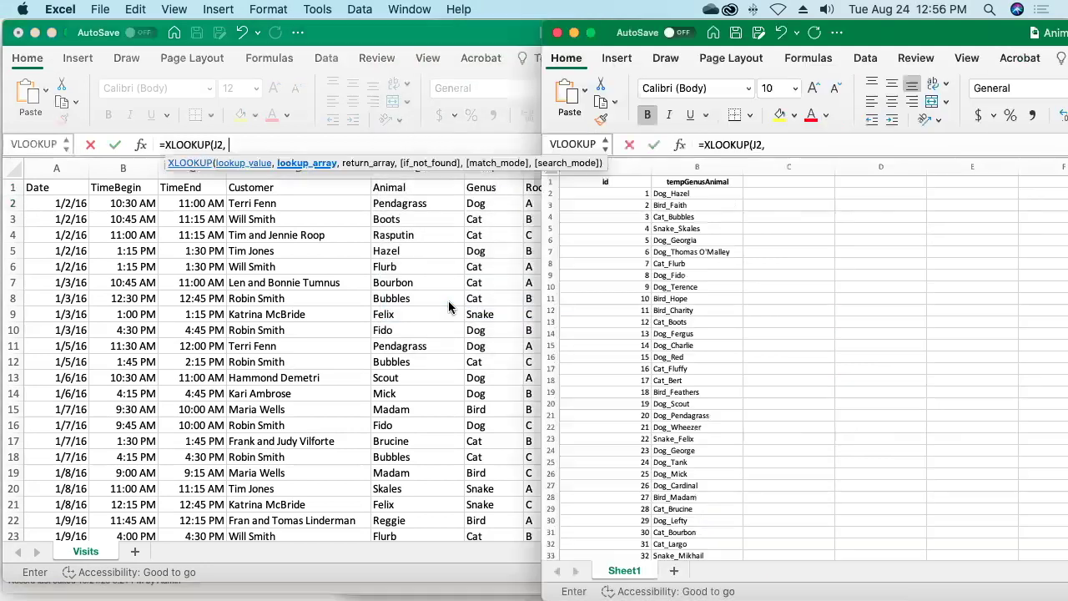
left_click(701, 193)
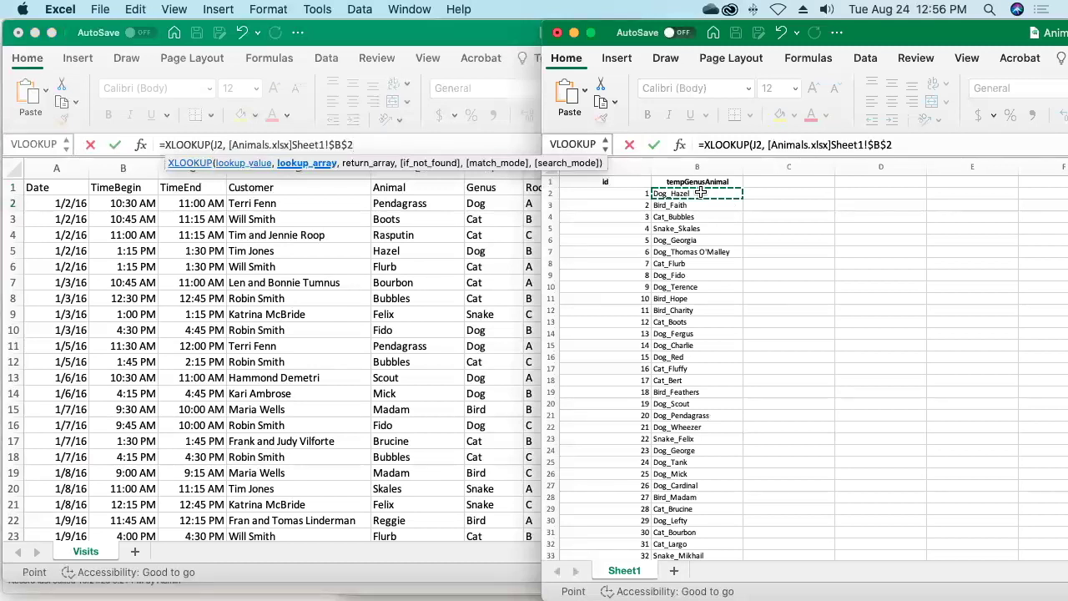
key("super+shift+Down")
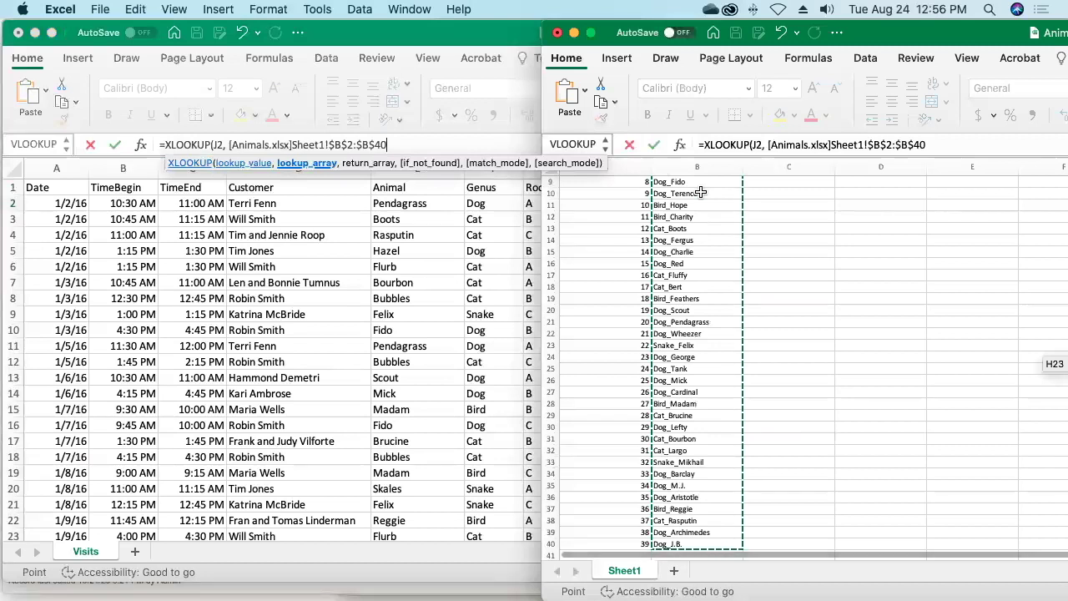
left_click(704, 192)
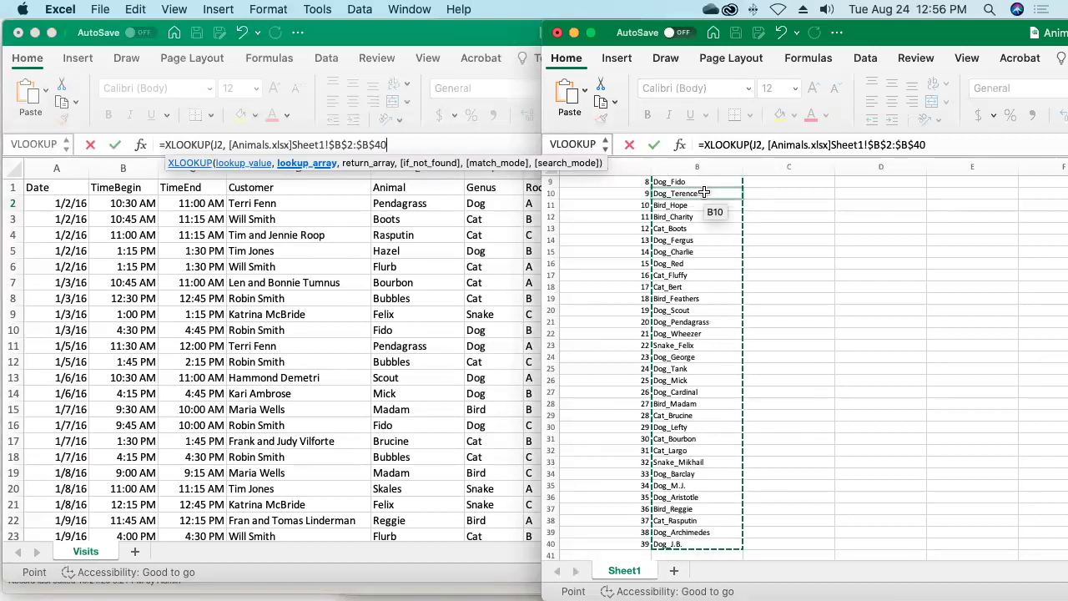
- Complete the XLOOKUP formula with the id values A2:A40 of Animals.xlsx as the return array
type(",")
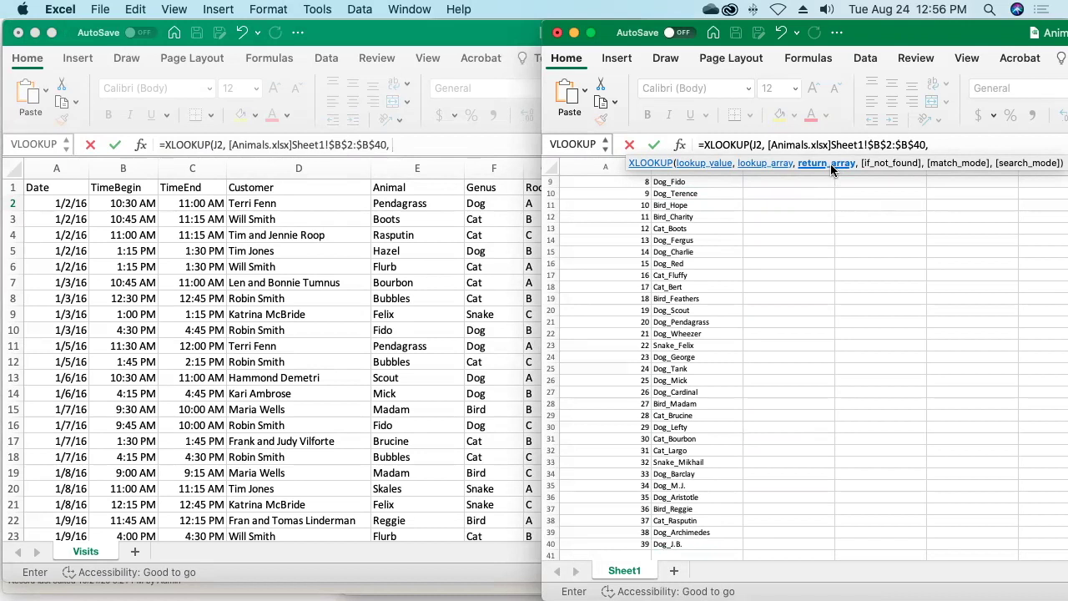
left_click_drag(607, 544, 613, 194)
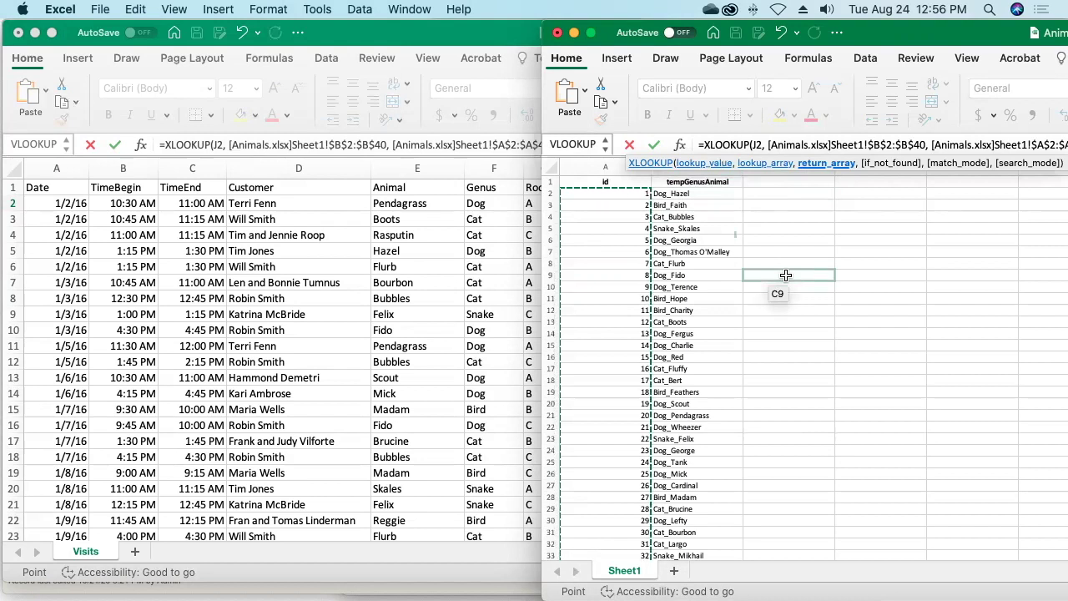
type(")")
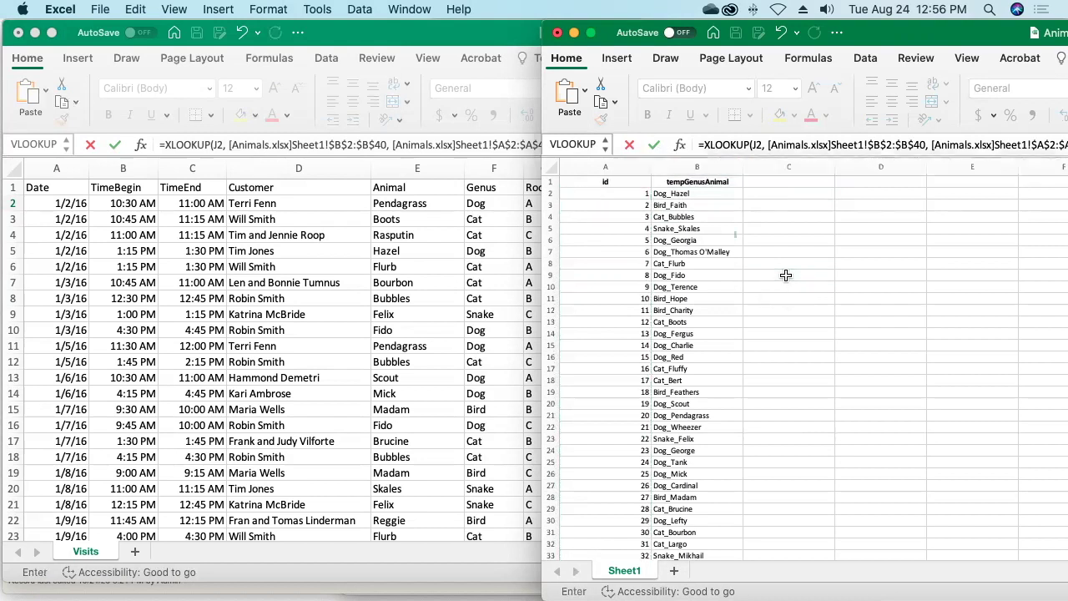
key("Return")
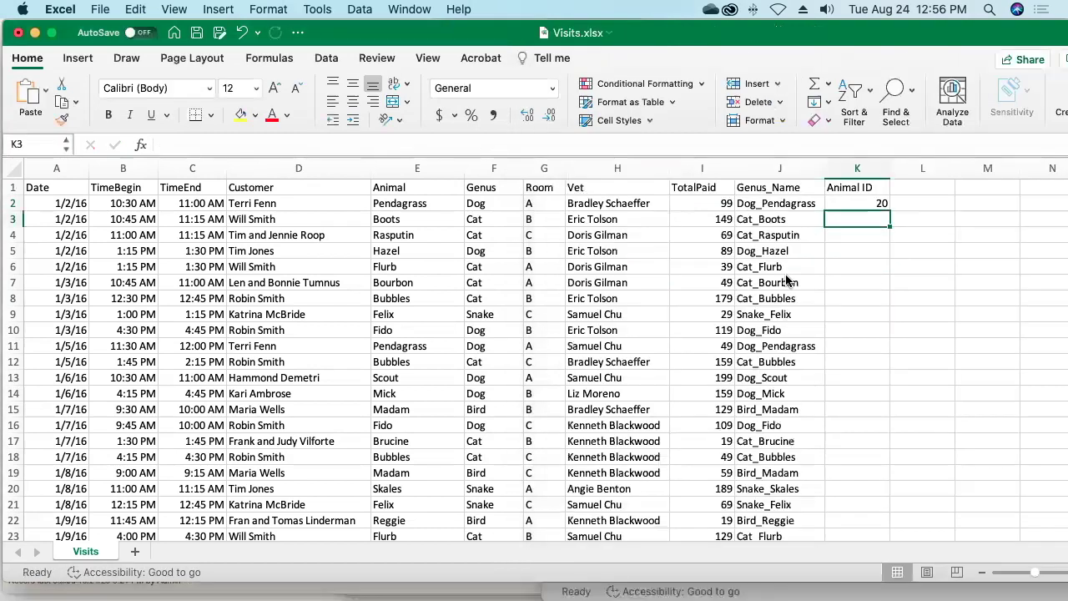
- Fill the K2 lookup formula down the whole Animal ID column and save Visits.xlsx
left_click(855, 203)
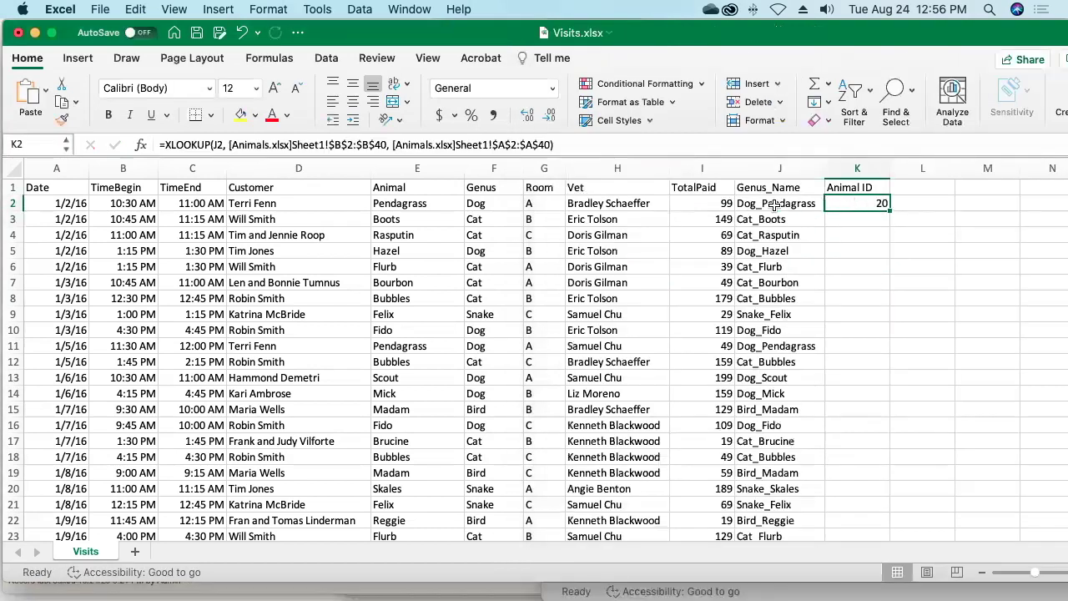
double_click(888, 209)
left_click(861, 204)
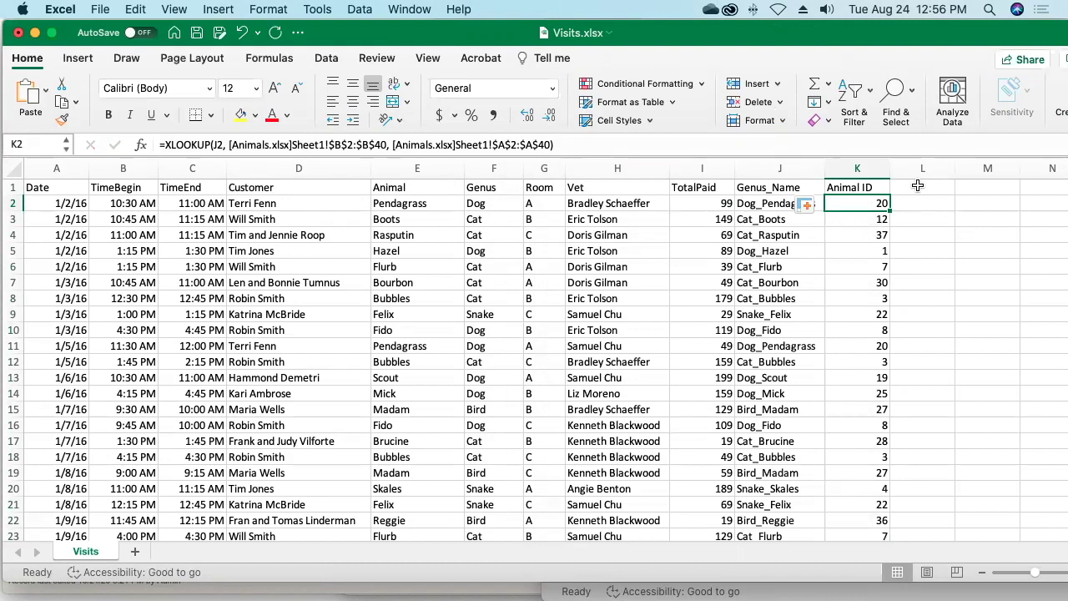
left_click(917, 186)
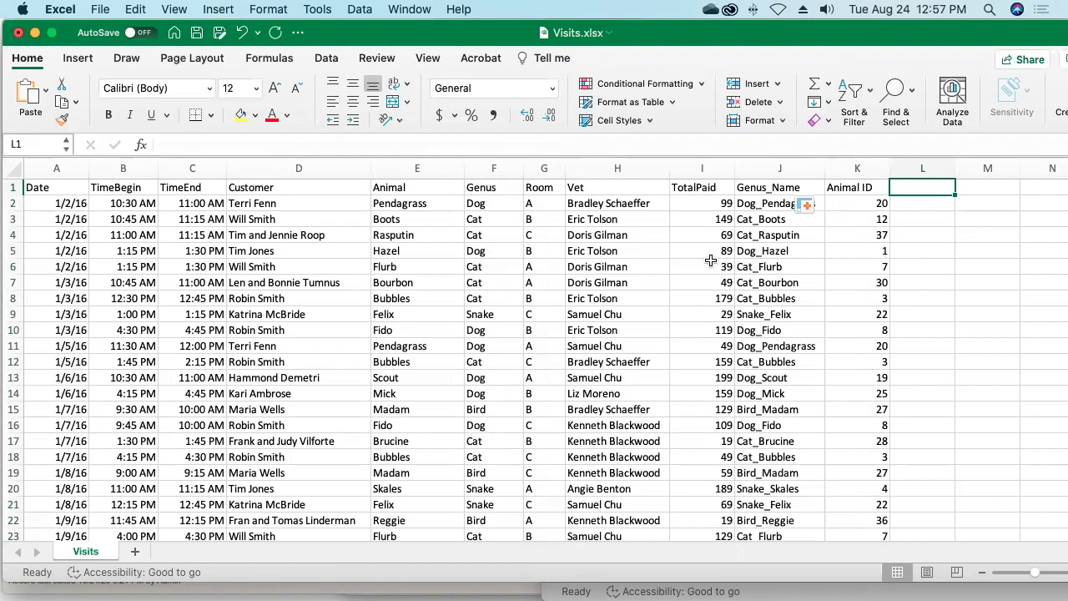
key("super+s")
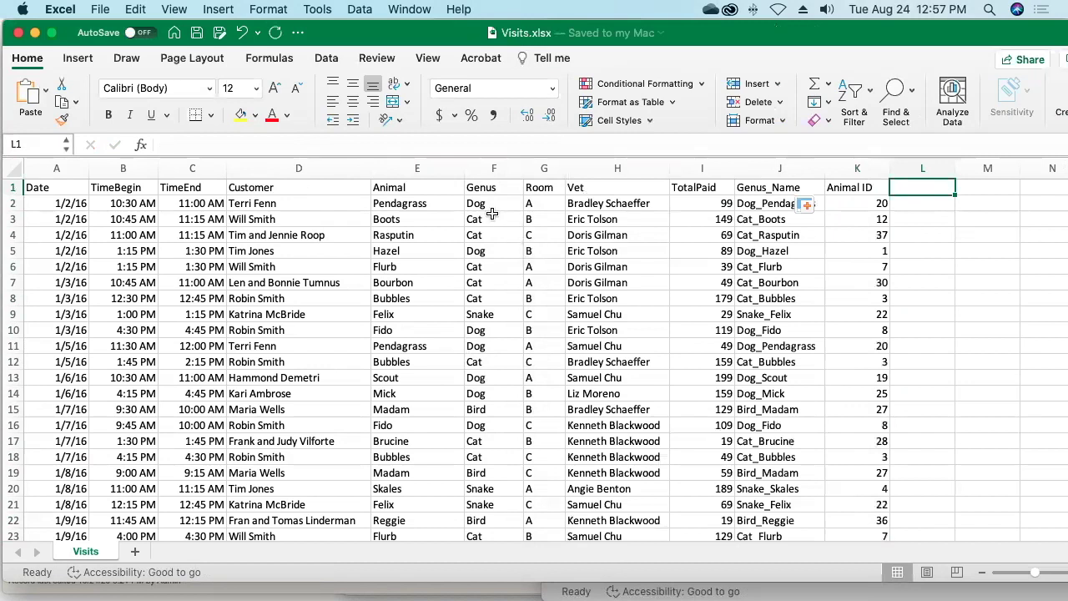
- Review the Genus, Room, Vet and Customer columns of Visits.xlsx for values that still need IDs
left_click_drag(487, 204, 496, 298)
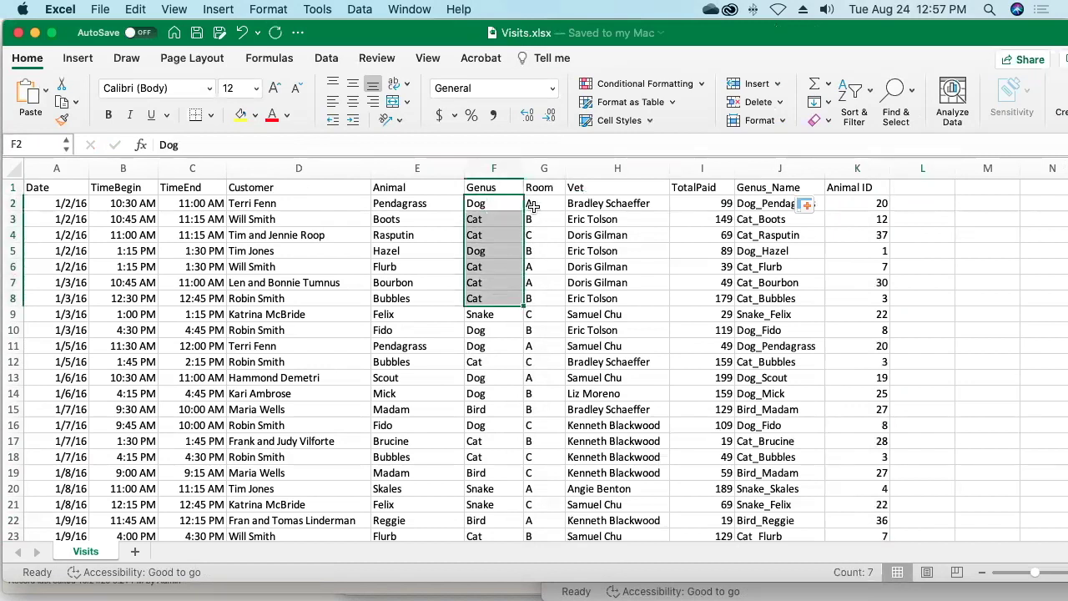
left_click_drag(535, 205, 540, 324)
left_click_drag(597, 208, 606, 329)
left_click_drag(282, 202, 303, 349)
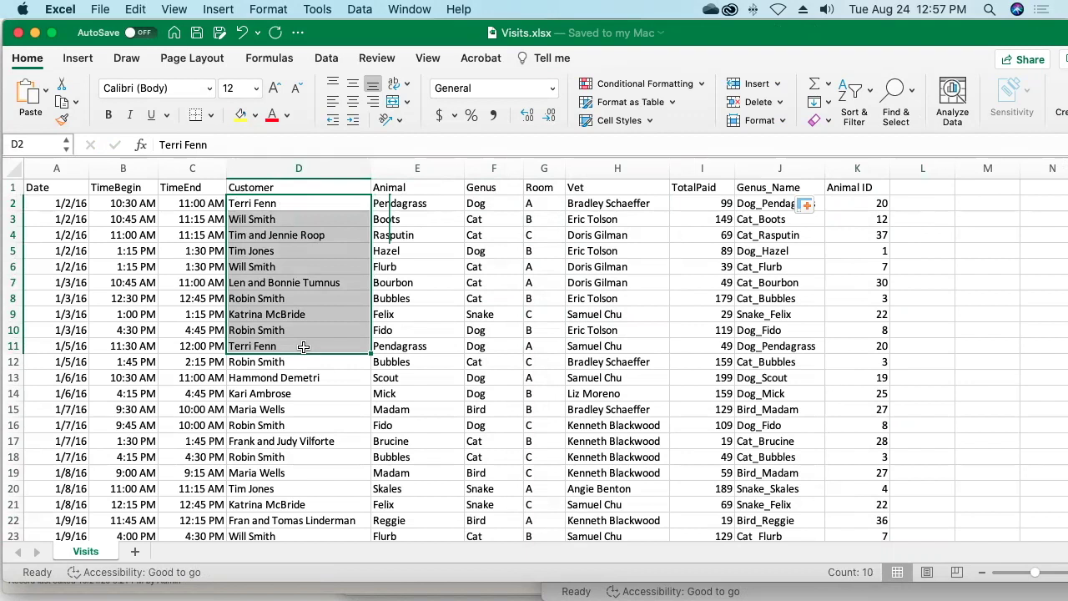
left_click(309, 377)
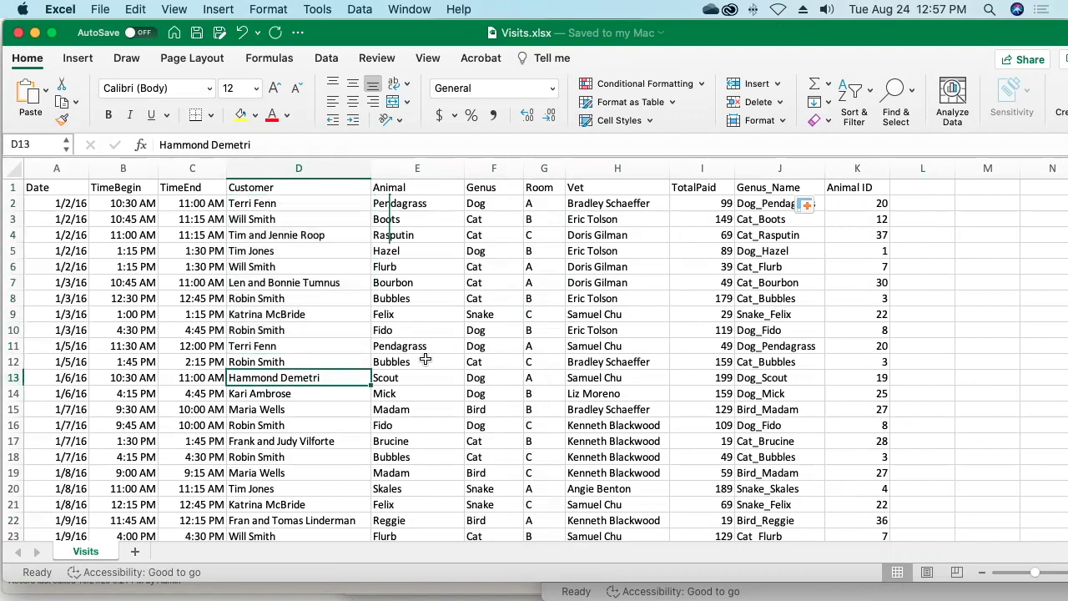
- Switch to FileMaker Pro and show the Room list layout
key("super+Tab")
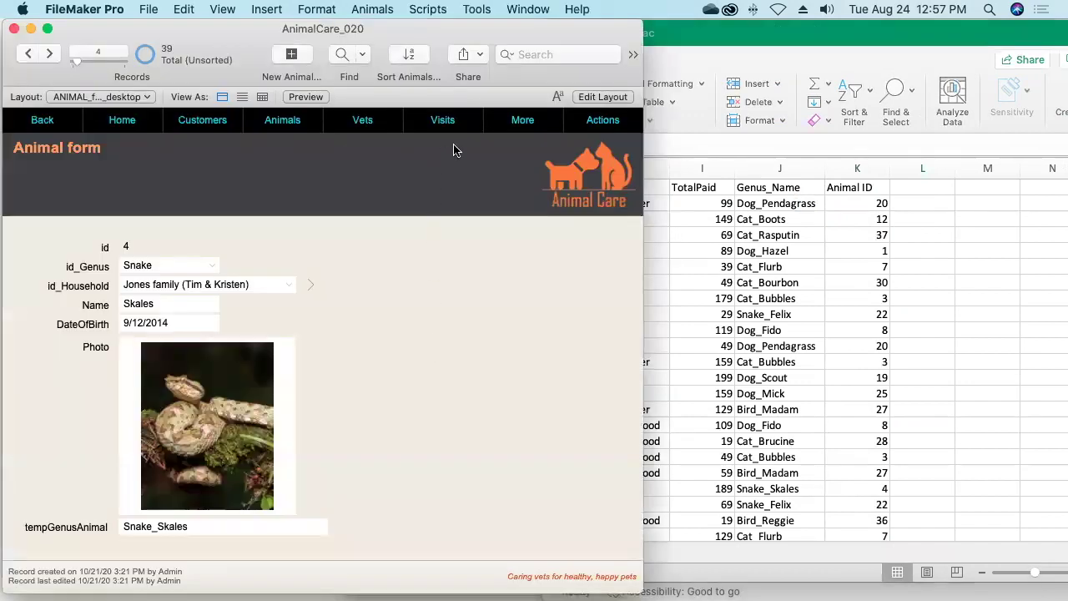
left_click(520, 122)
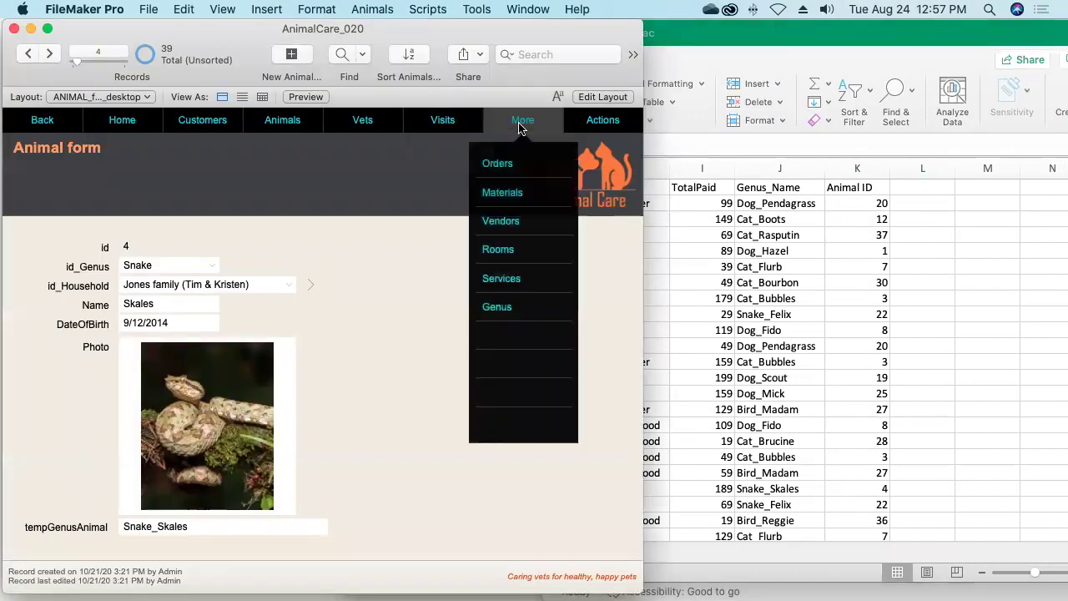
left_click(506, 249)
- Set up an export of the room records as an Excel workbook named Rooms.xlsx in the Exports folder
left_click(152, 10)
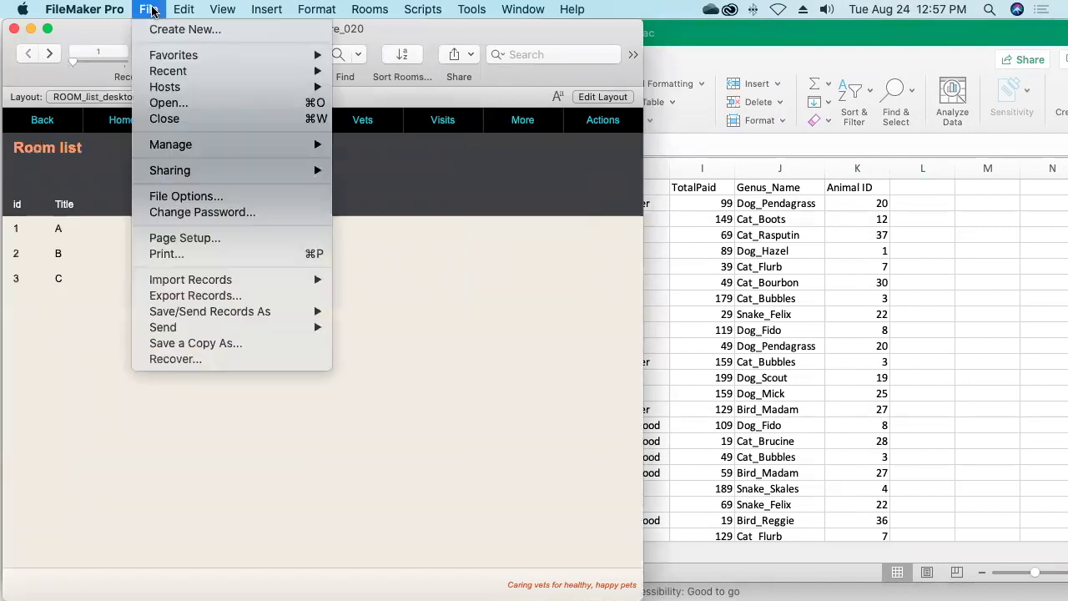
left_click(180, 299)
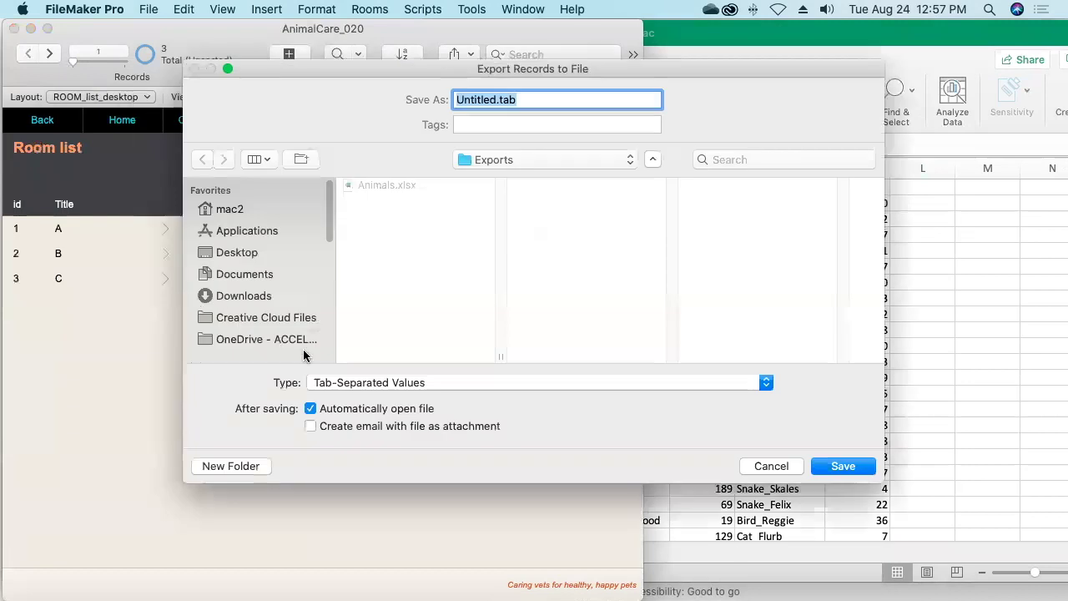
left_click(352, 383)
left_click(362, 488)
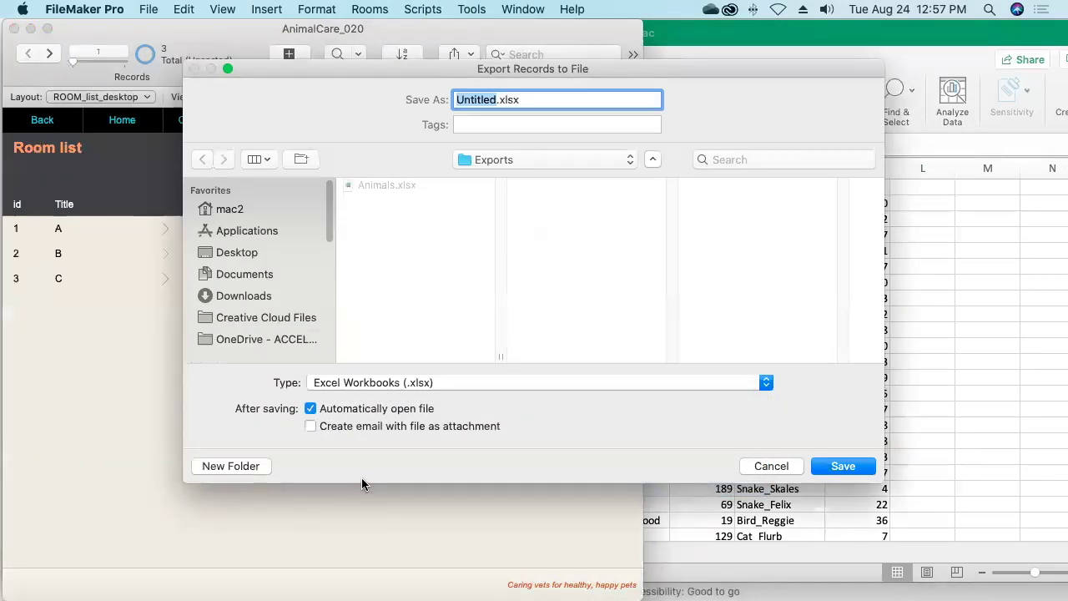
type("Rooms")
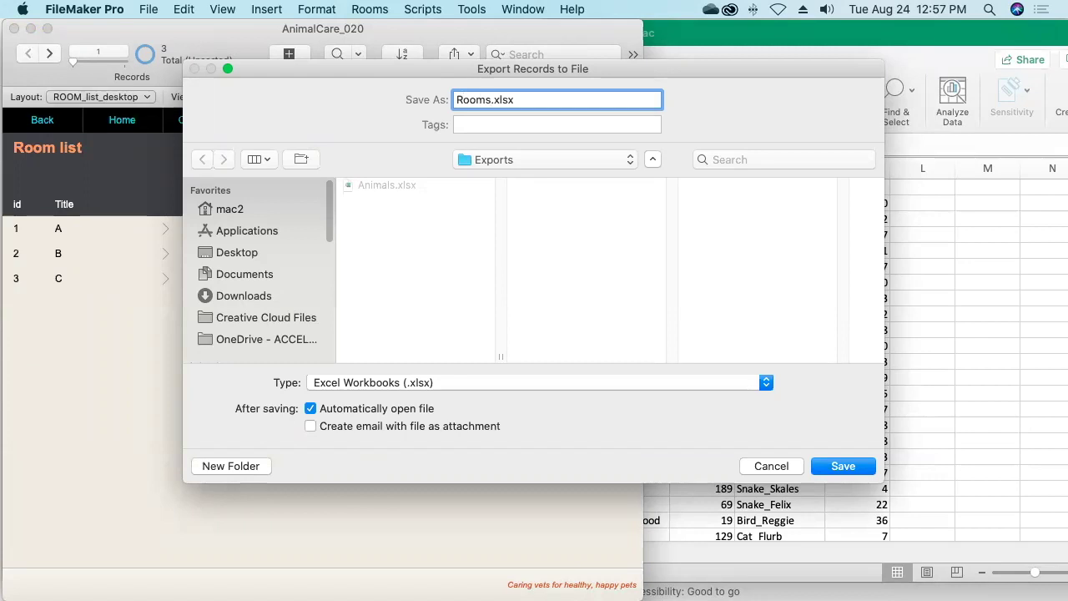
key("Return")
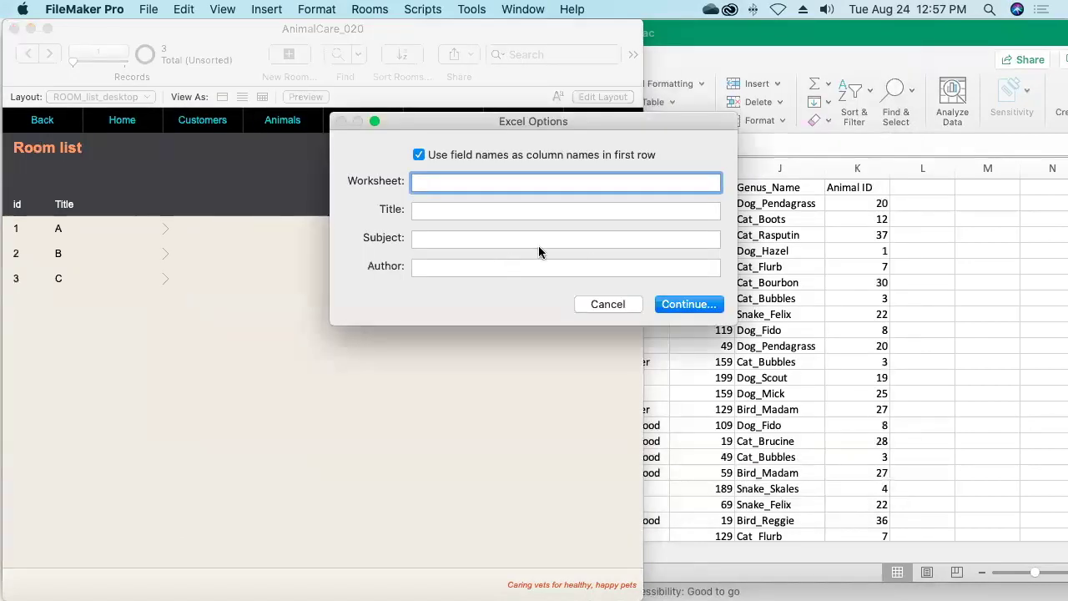
- Keep the default Excel options and export only the id and Title fields, in that order
left_click(667, 304)
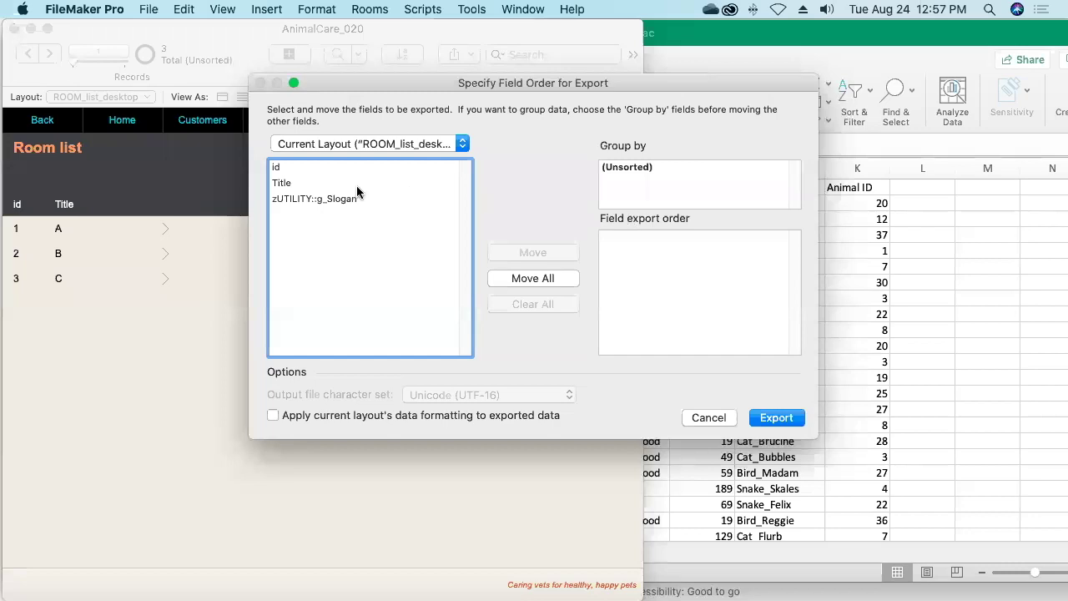
double_click(278, 169)
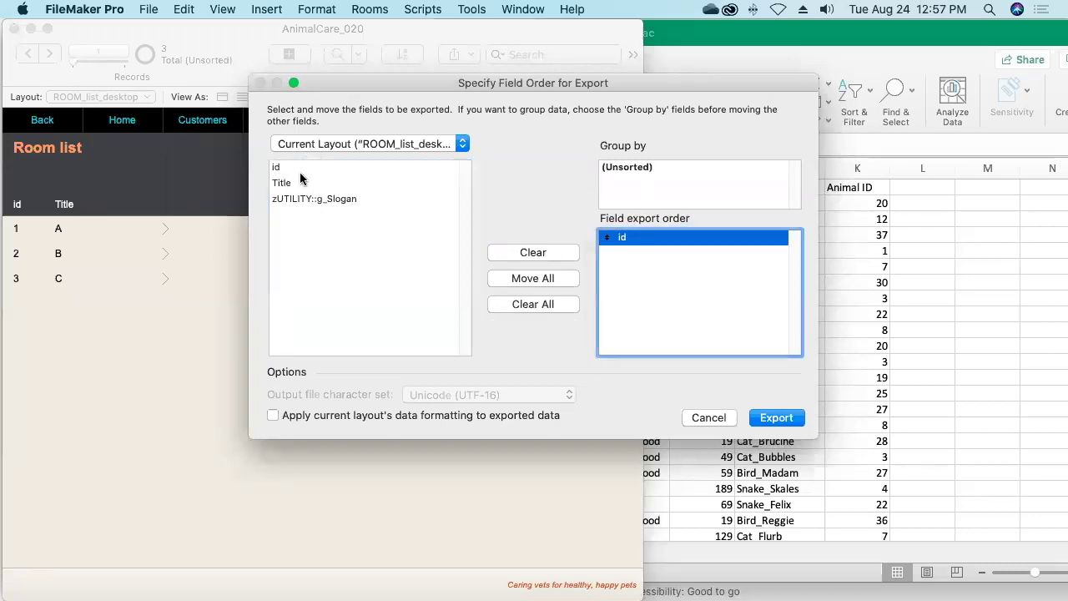
double_click(292, 183)
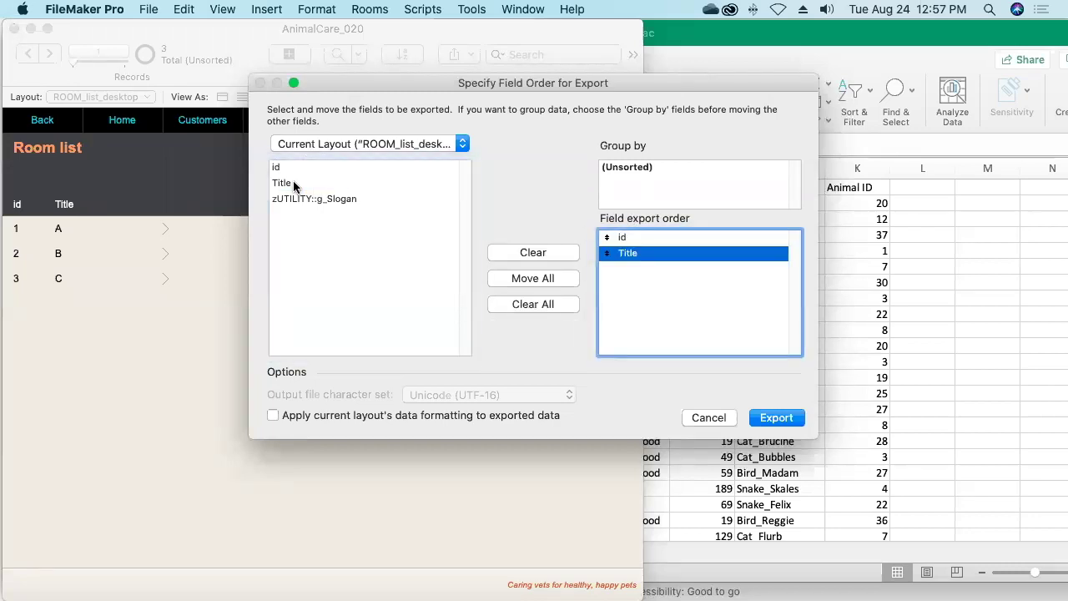
left_click(776, 417)
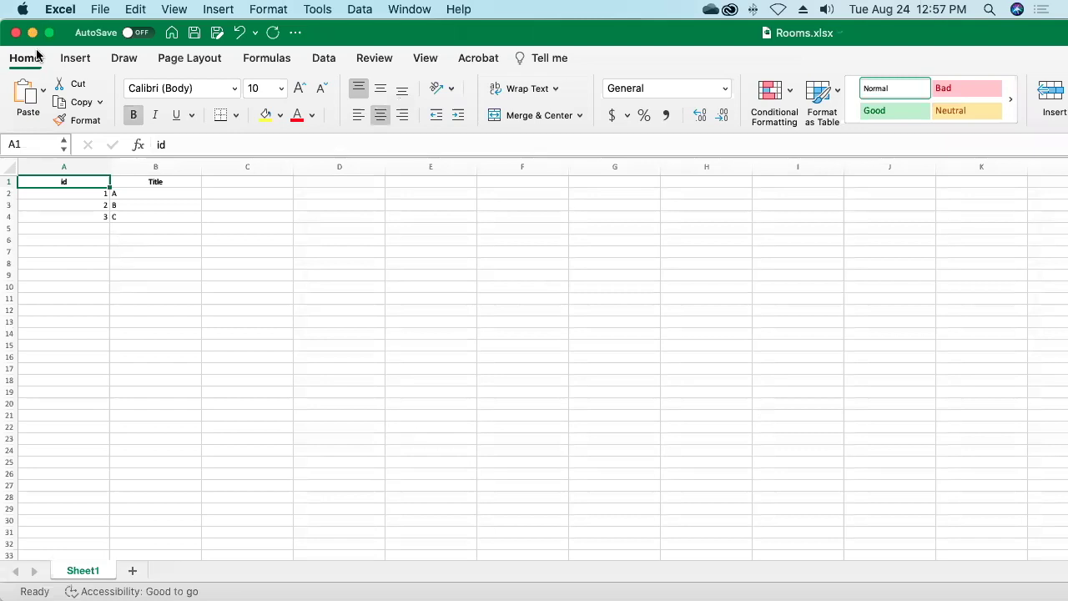
- Check the exported rows in Rooms.xlsx and add the column header Room ID in cell L1 of Visits.xlsx
left_click_drag(73, 194, 139, 214)
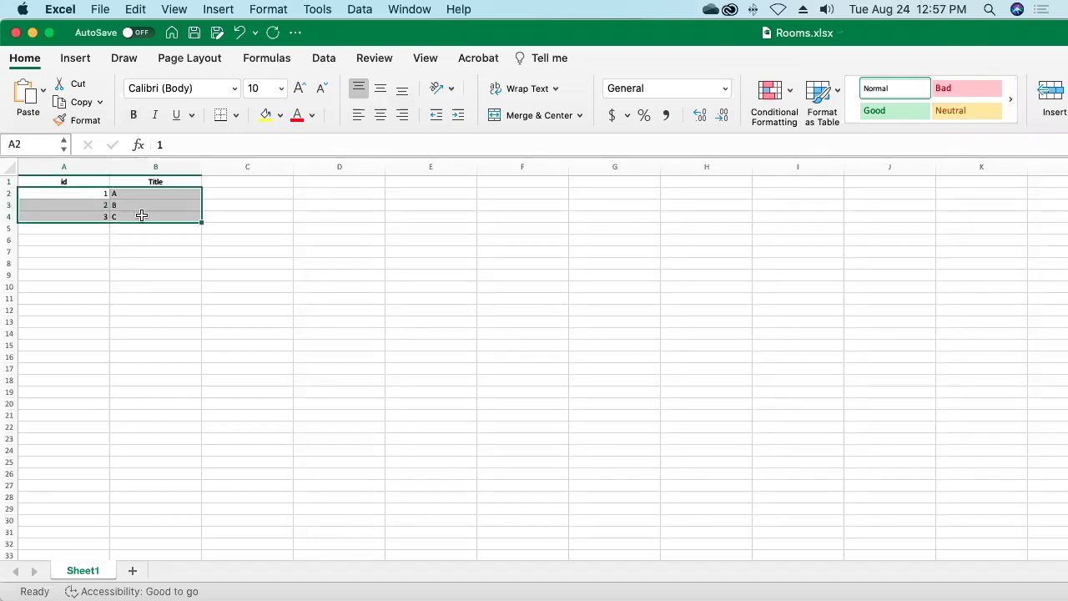
left_click(139, 214)
left_click(411, 9)
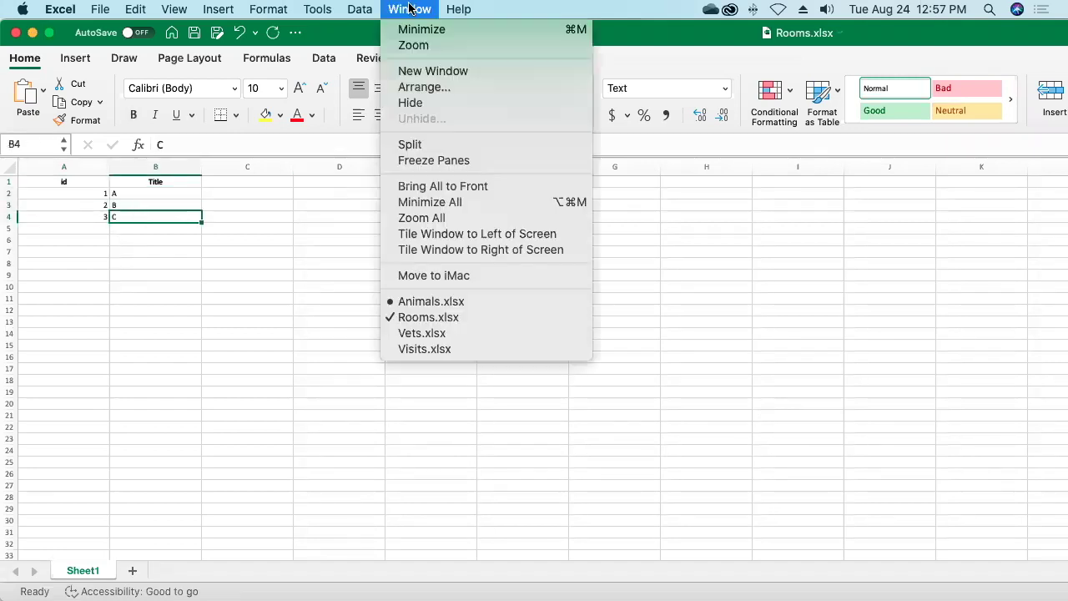
left_click(440, 349)
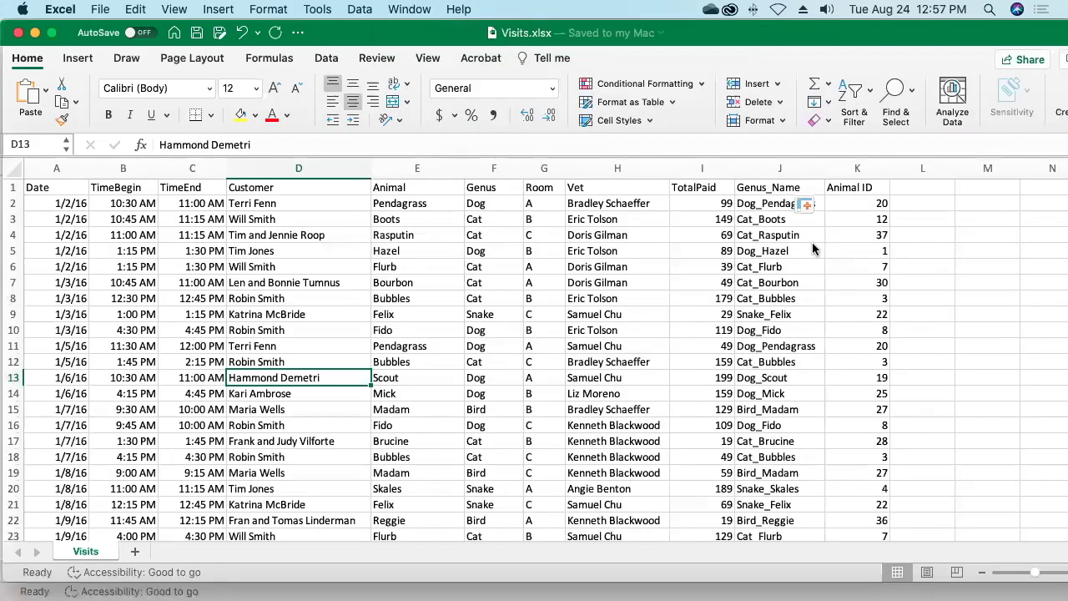
left_click(916, 187)
type("Room ID")
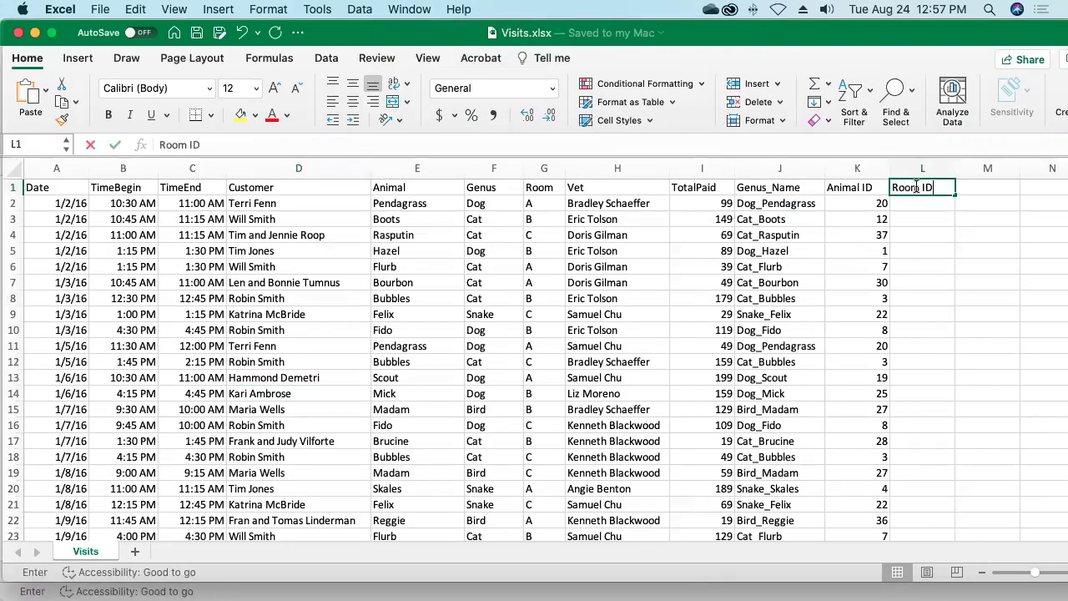
- In L2, enter an XLOOKUP that matches room G2 against Rooms.xlsx $B$2:$B$4 and returns the id from $A$2:$A$4
key("Return")
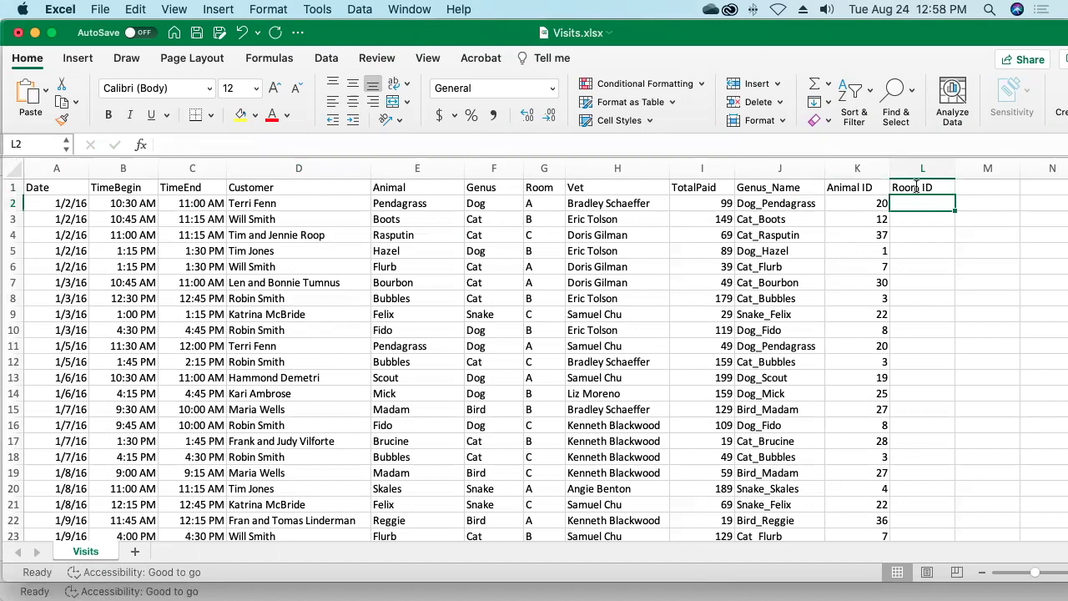
type("=XLOOKUP(")
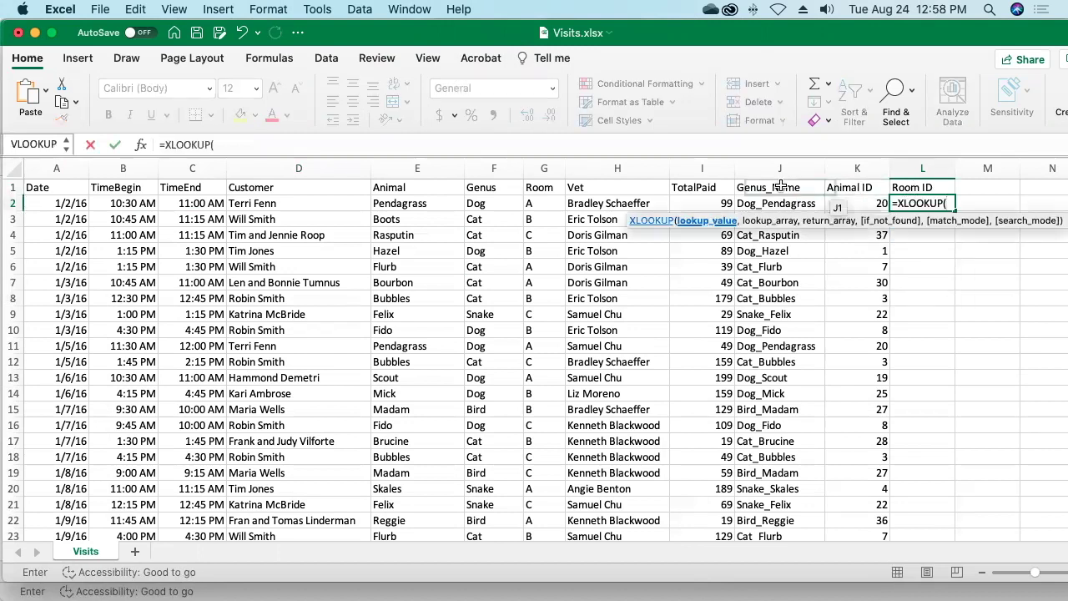
left_click(549, 204)
type(",")
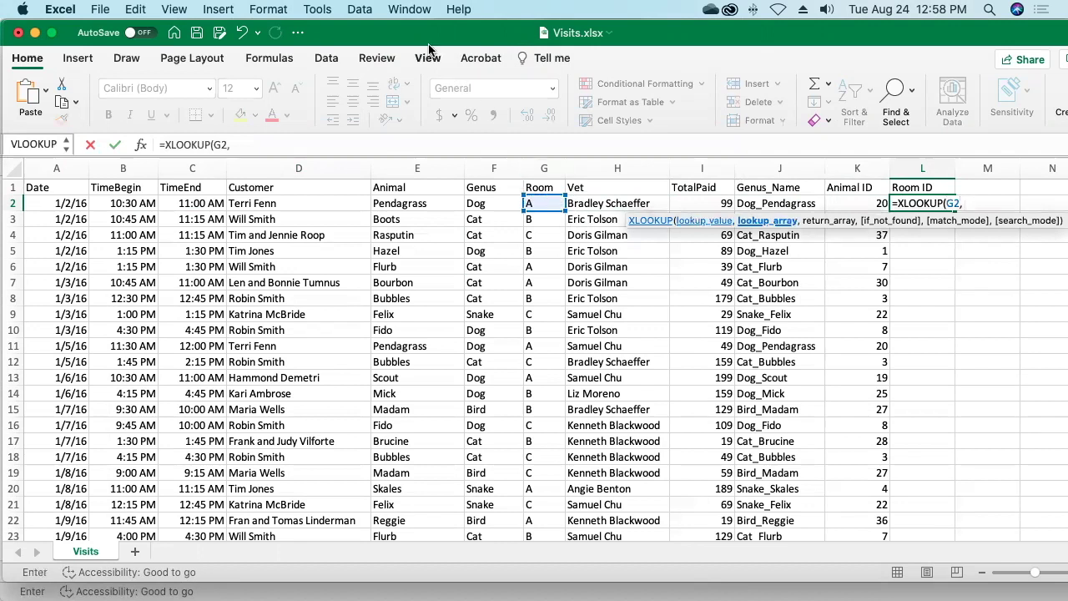
left_click(420, 10)
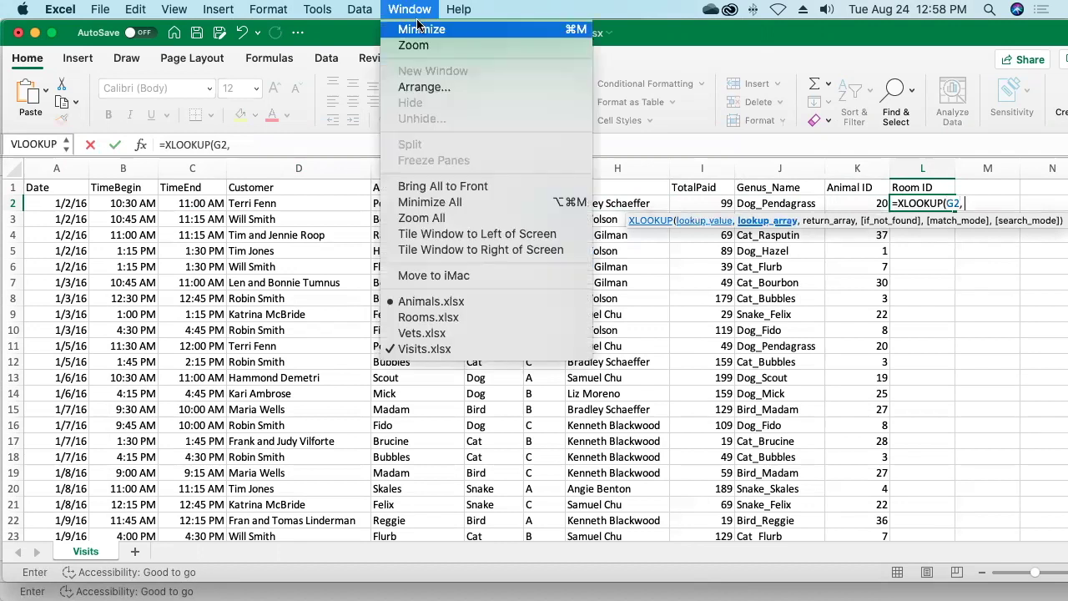
left_click(428, 317)
left_click_drag(137, 193, 142, 214)
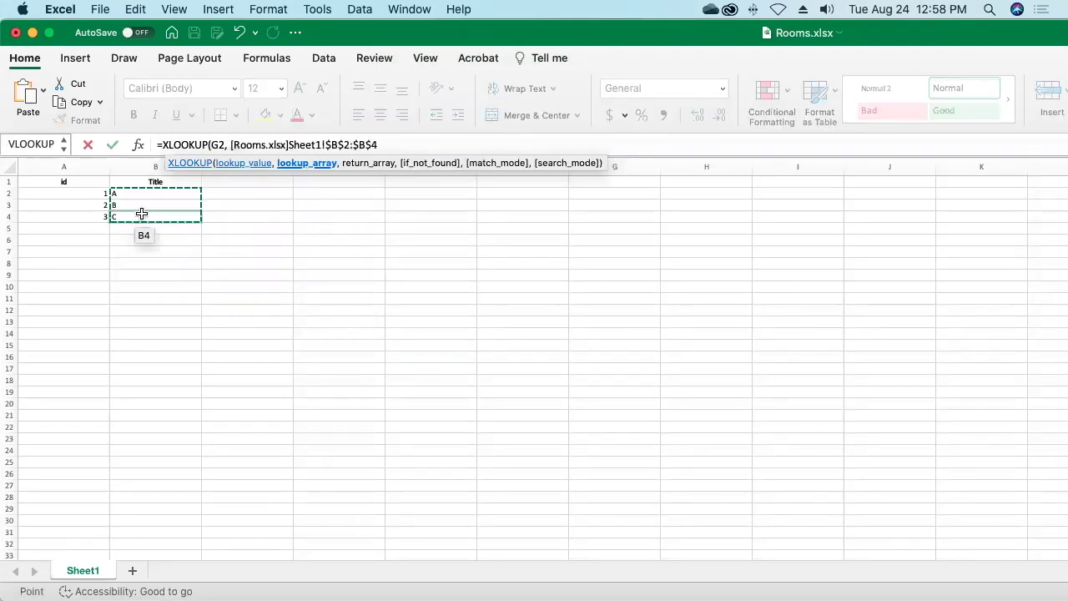
type(",")
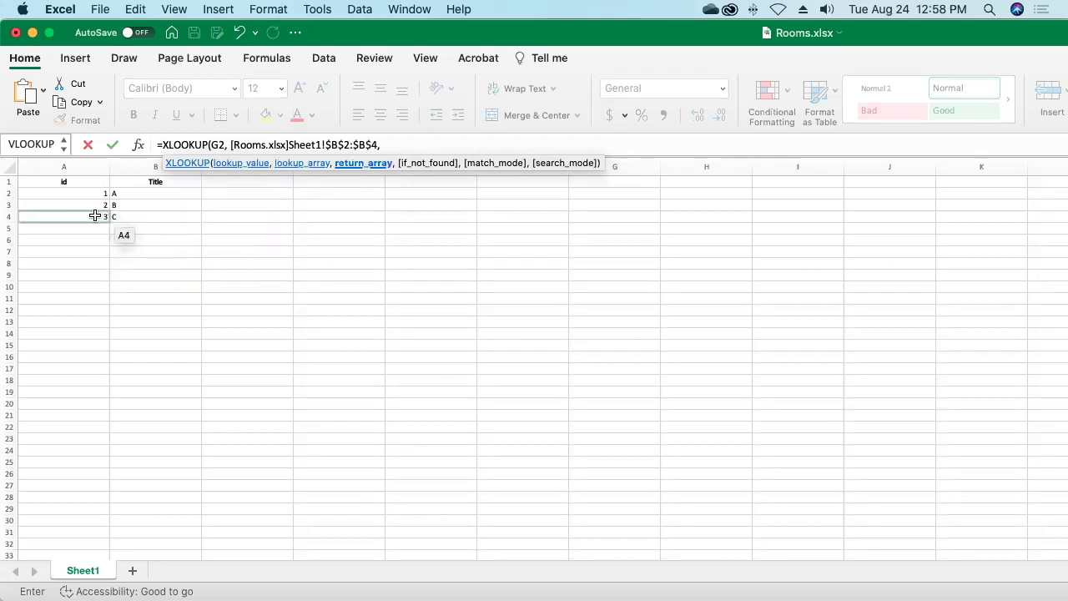
left_click_drag(62, 193, 70, 212)
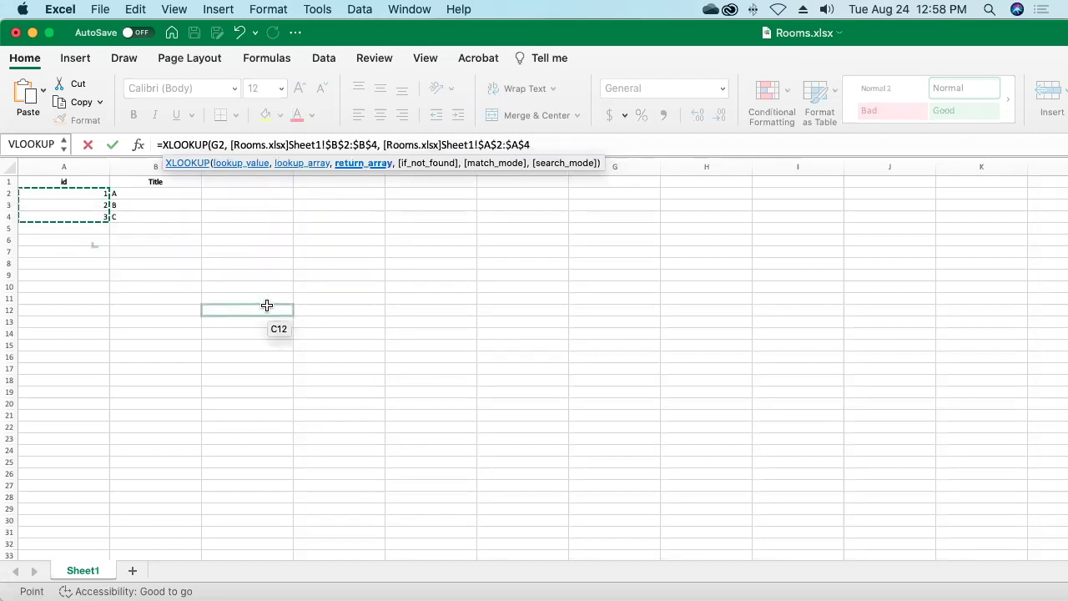
type(")")
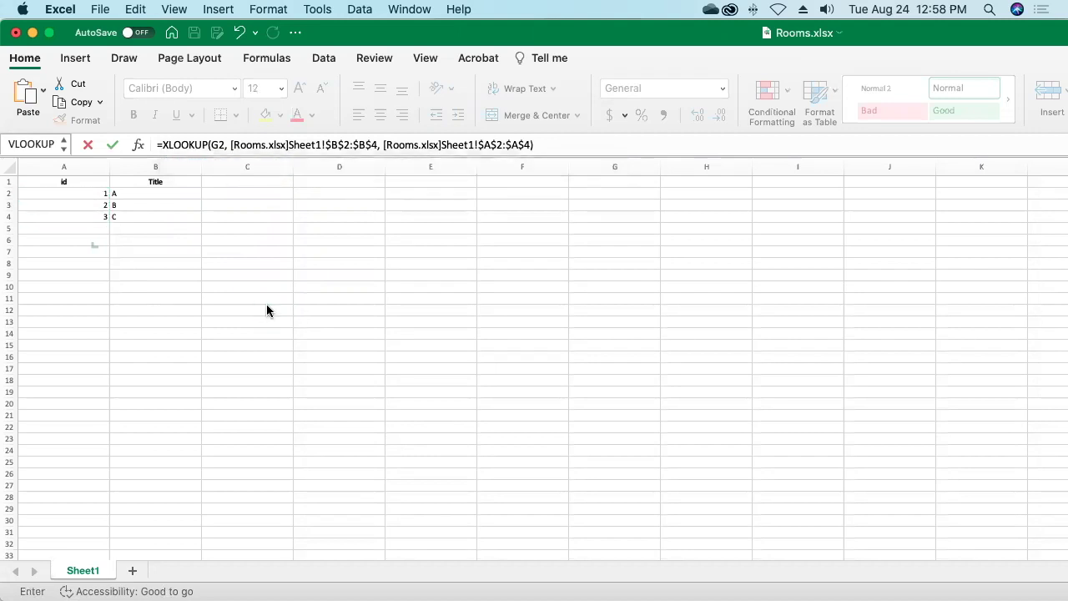
key("Return")
- Fill the Room ID lookup formula from L2 down through all the visit rows
left_click(926, 203)
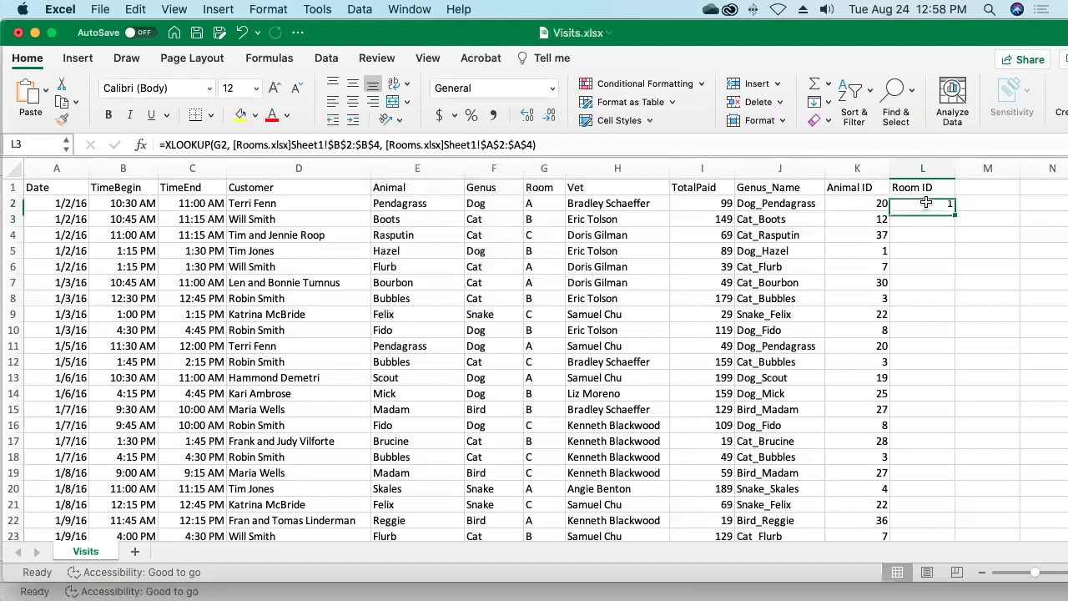
double_click(956, 211)
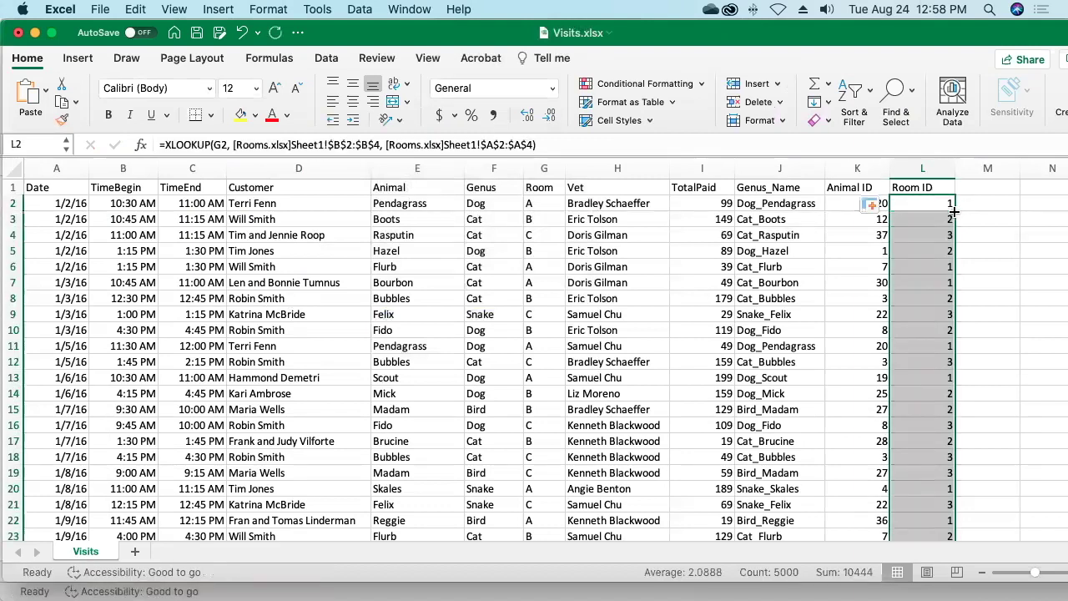
left_click(975, 185)
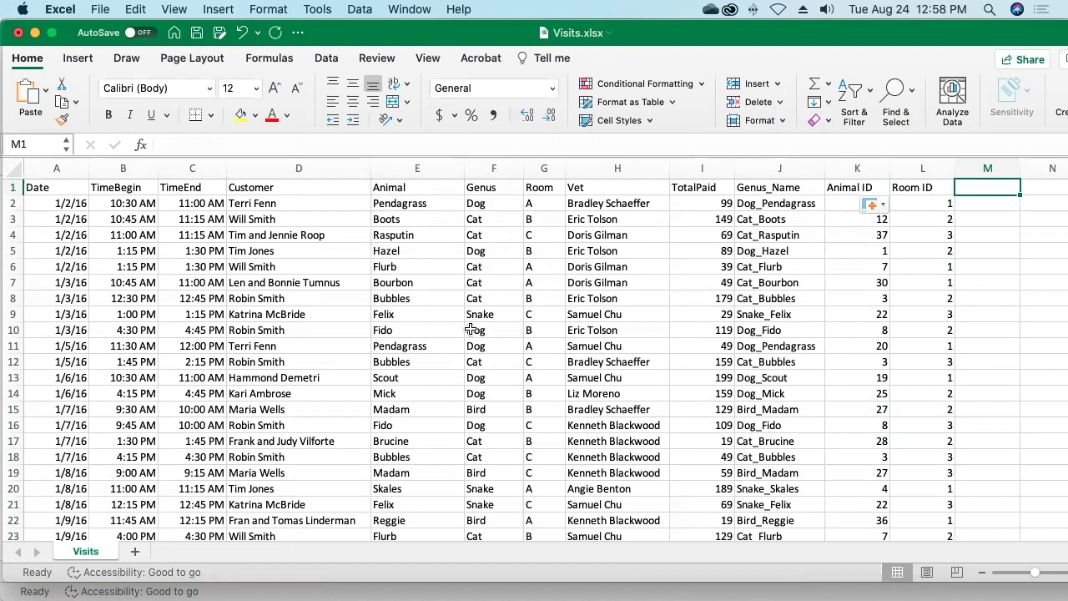
- Switch to FileMaker Pro, open the Customer list and show all customer records
key("super+Tab")
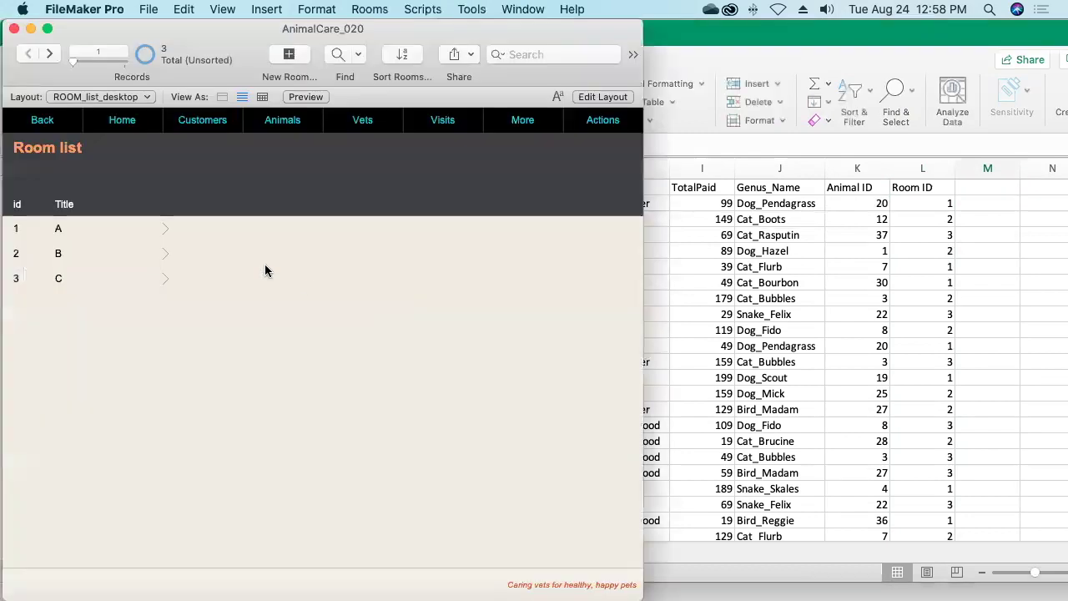
left_click(198, 120)
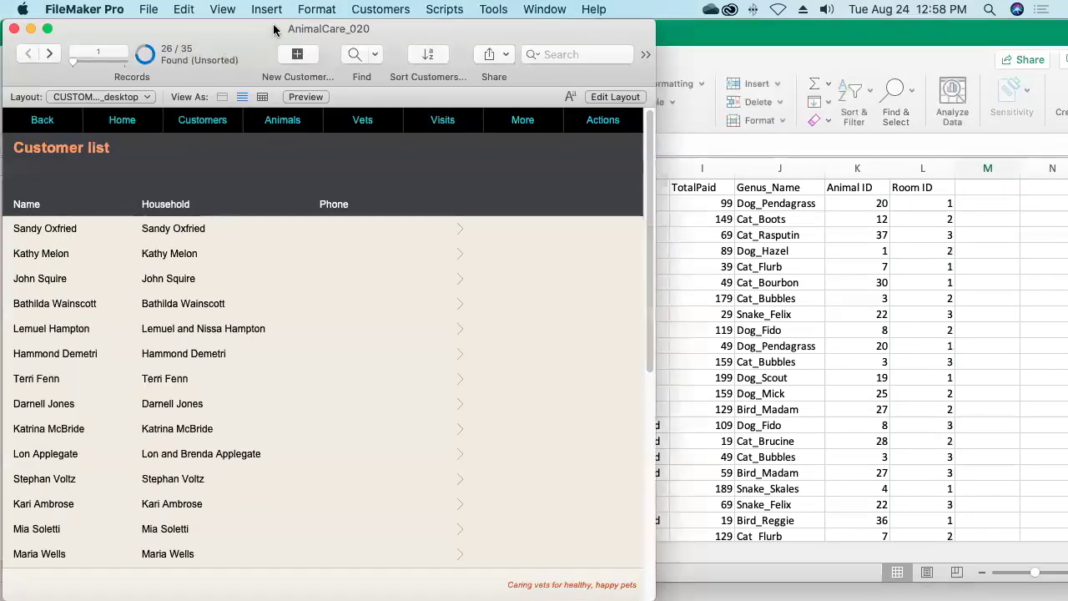
left_click(370, 10)
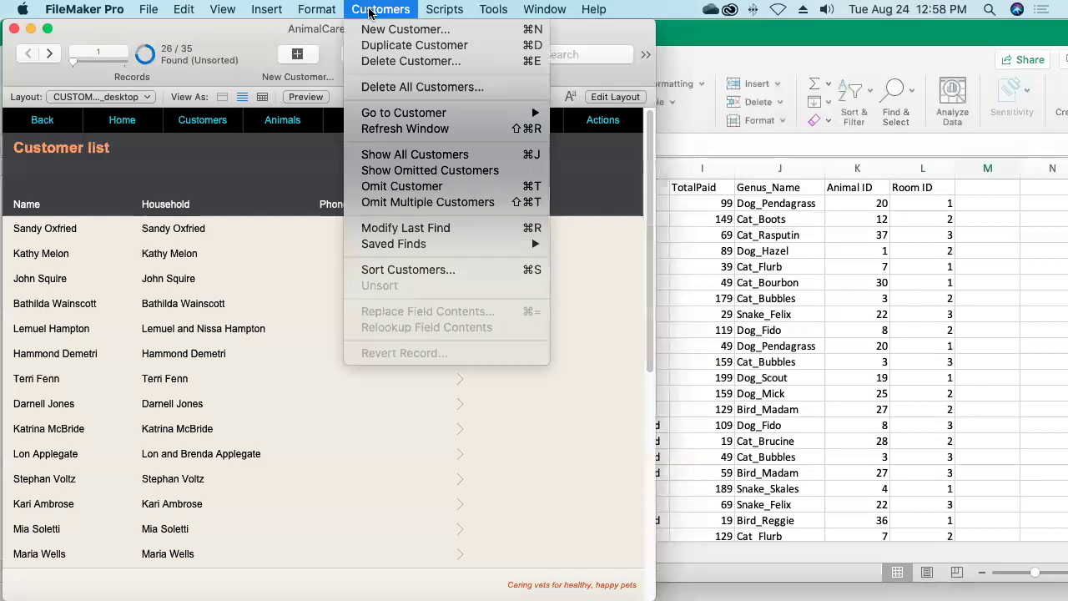
left_click(415, 154)
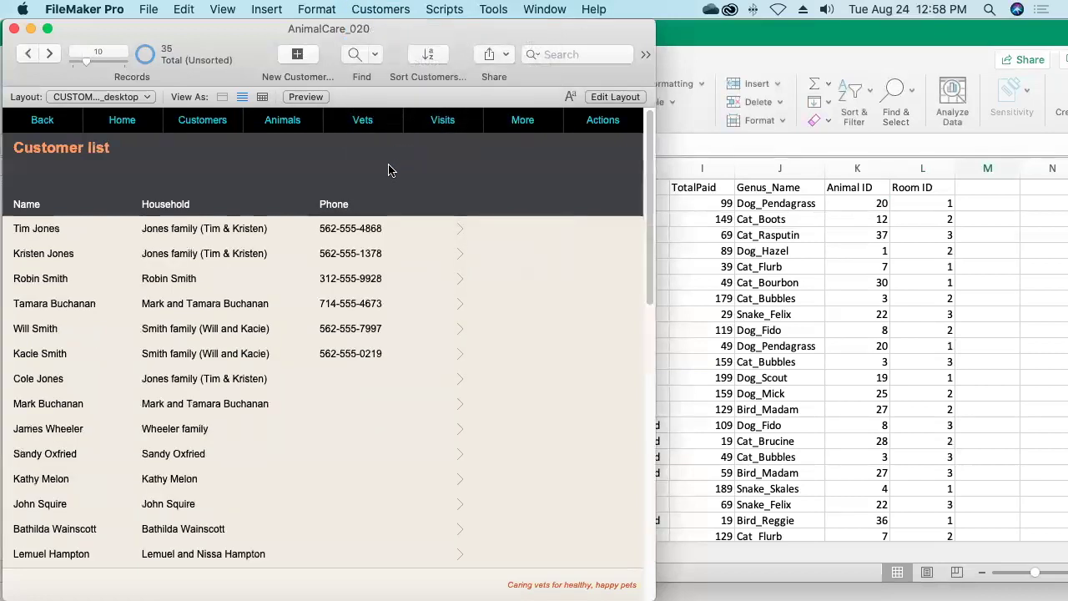
- Check the Customer column in Visits.xlsx and set up a customer record export as the Excel workbook Customers.xlsx in the Exports folder
left_click(149, 9)
left_click(183, 296)
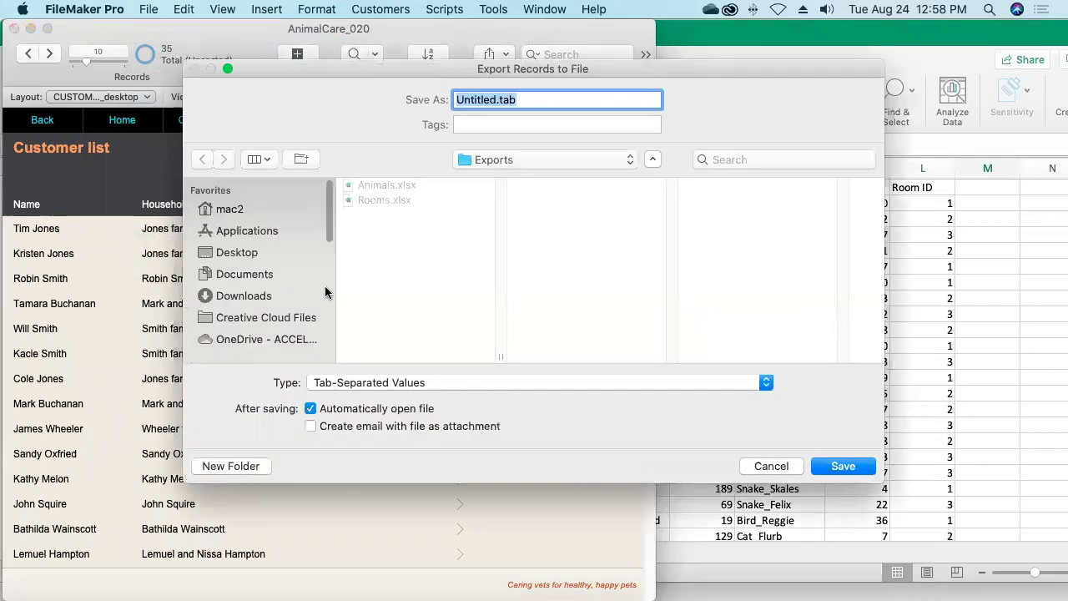
left_click(931, 29)
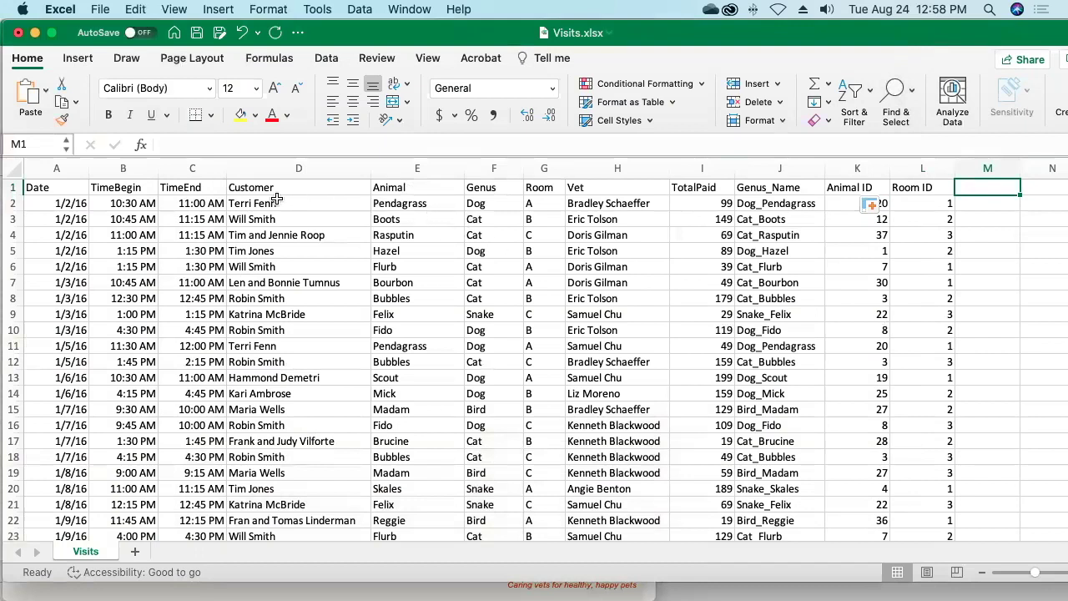
left_click_drag(274, 203, 284, 328)
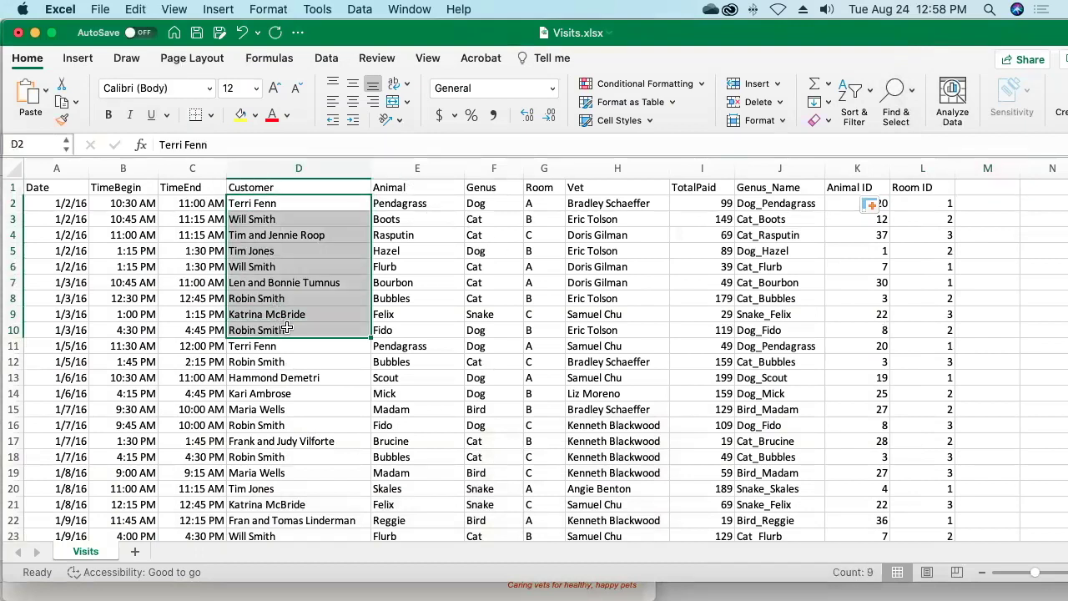
left_click(284, 330)
left_click(978, 191)
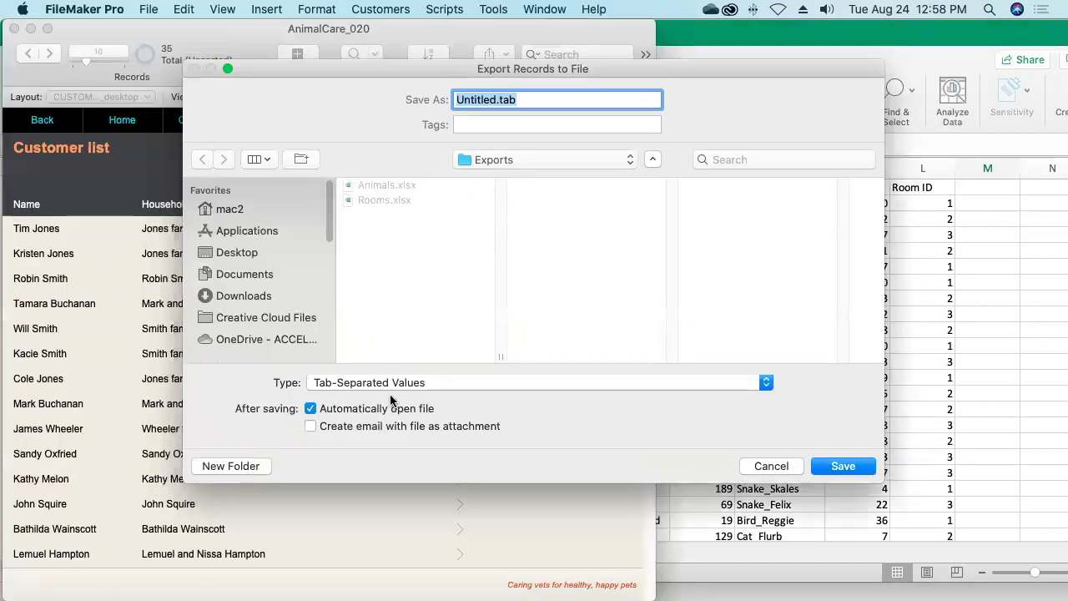
left_click(321, 382)
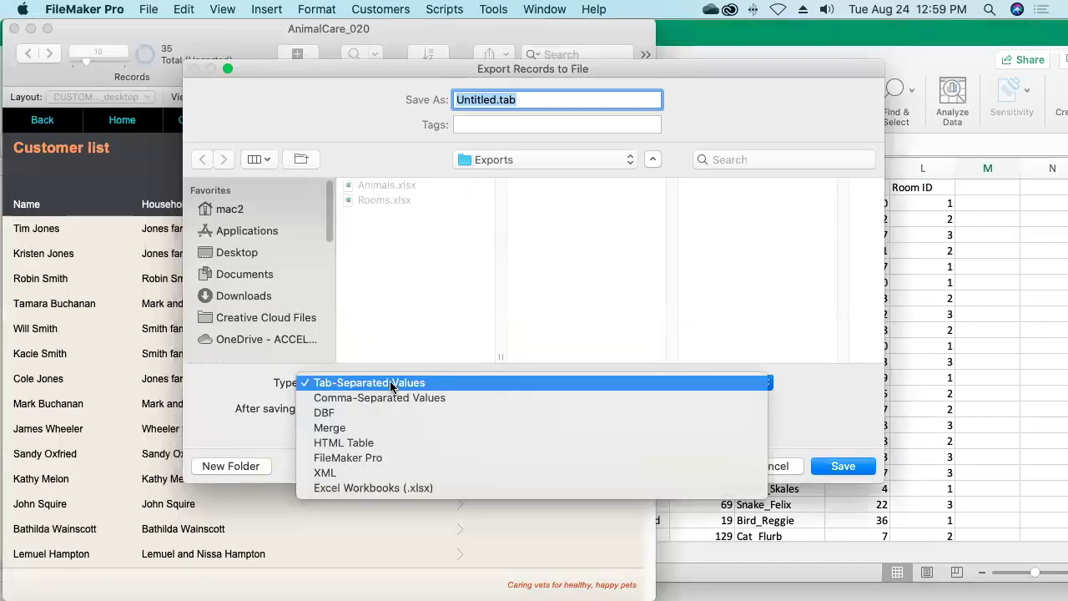
left_click(472, 322)
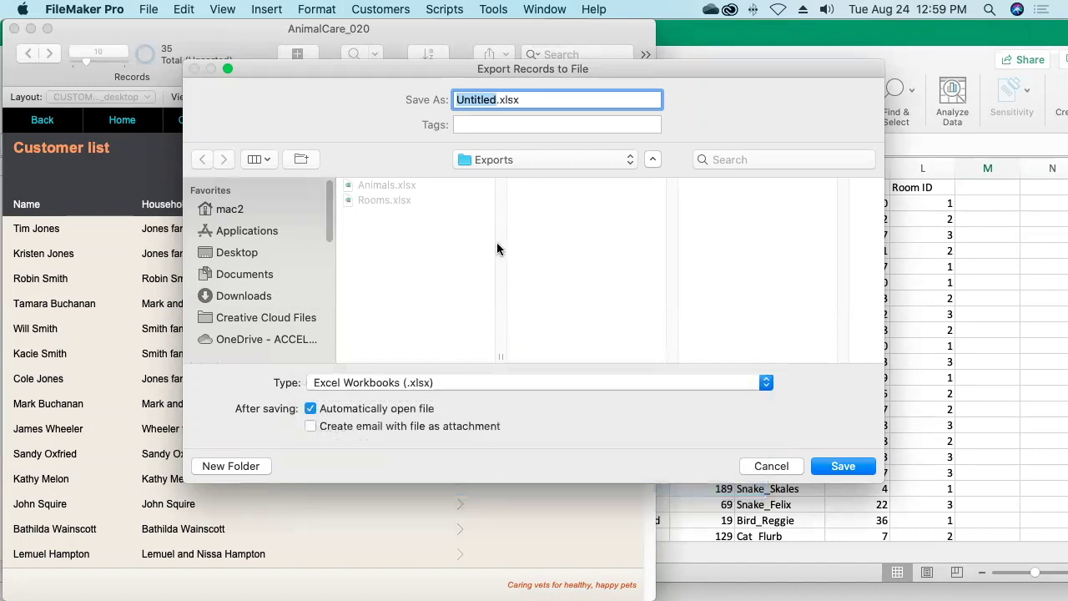
type("Custo")
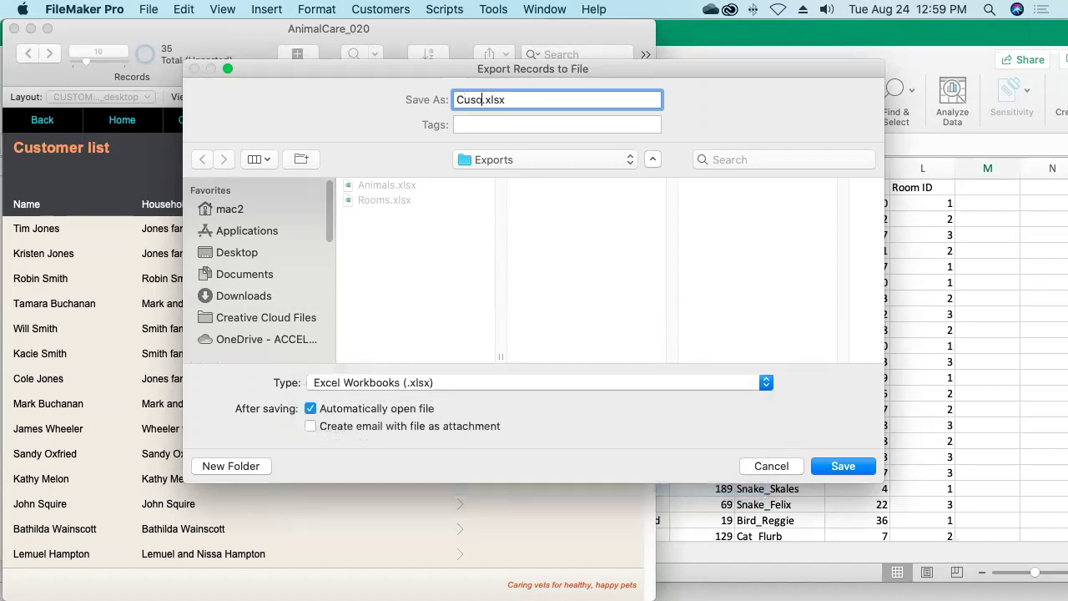
type("mers")
left_click(823, 464)
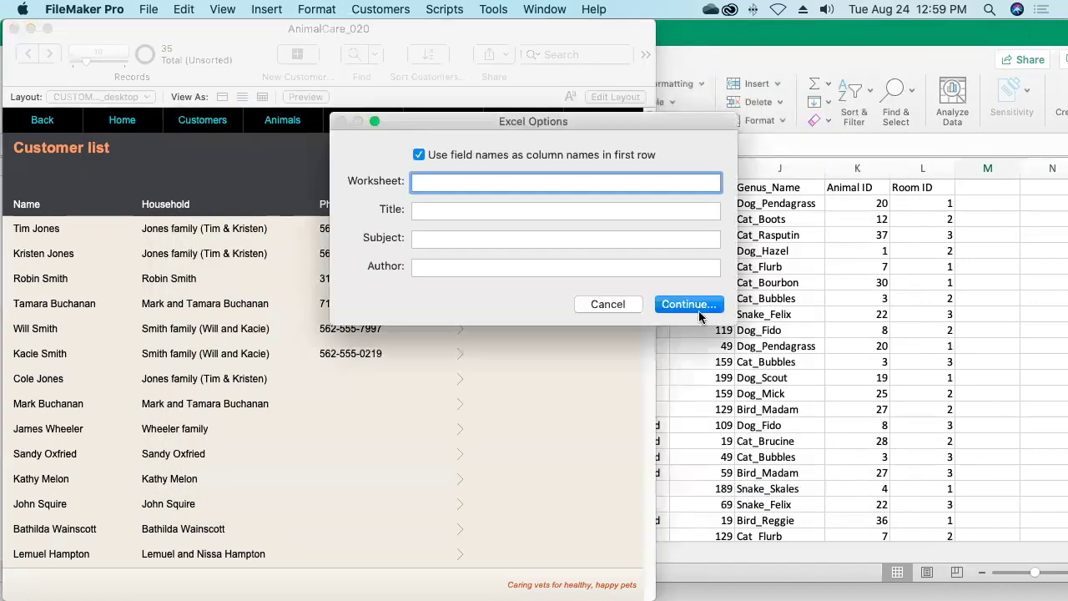
- Keep the default Excel options and export only the id and NameFull fields of the CUSTOMER table, in that order
left_click(689, 304)
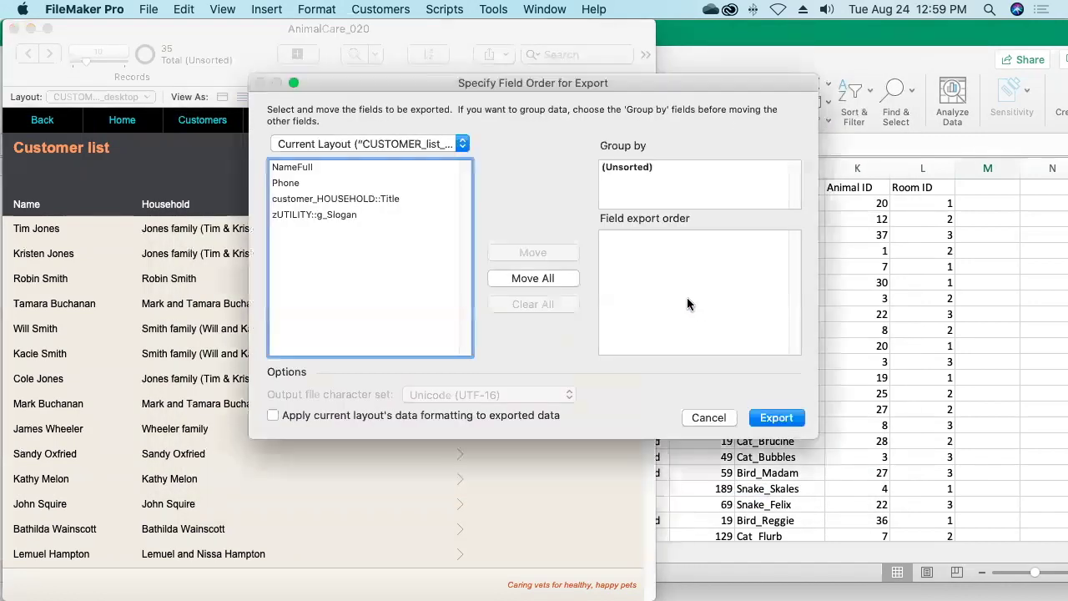
left_click(346, 143)
left_click(325, 158)
double_click(275, 183)
left_click(304, 233)
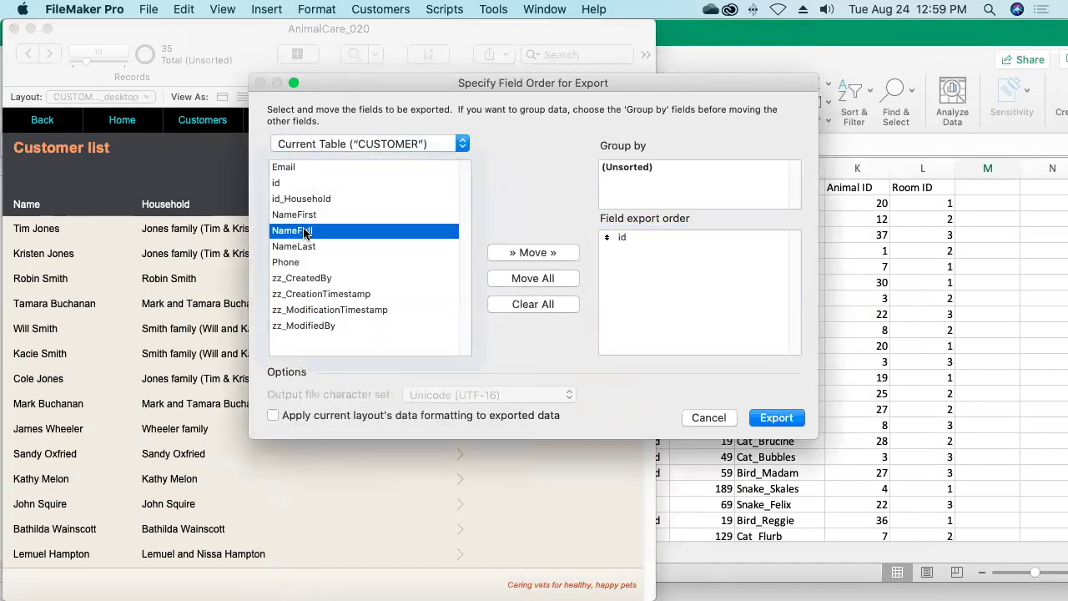
double_click(303, 233)
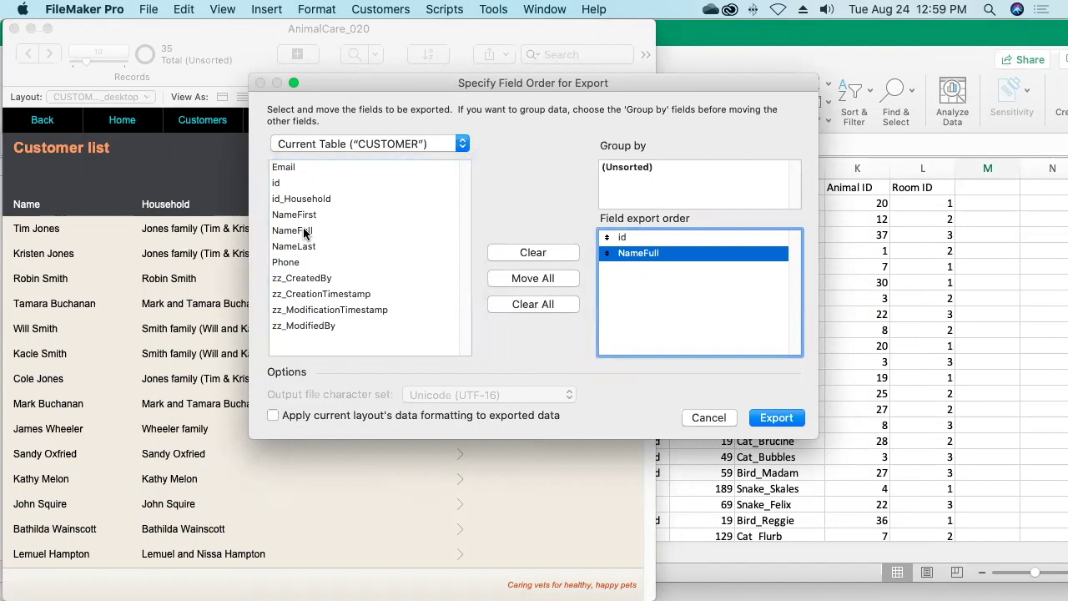
left_click(361, 148)
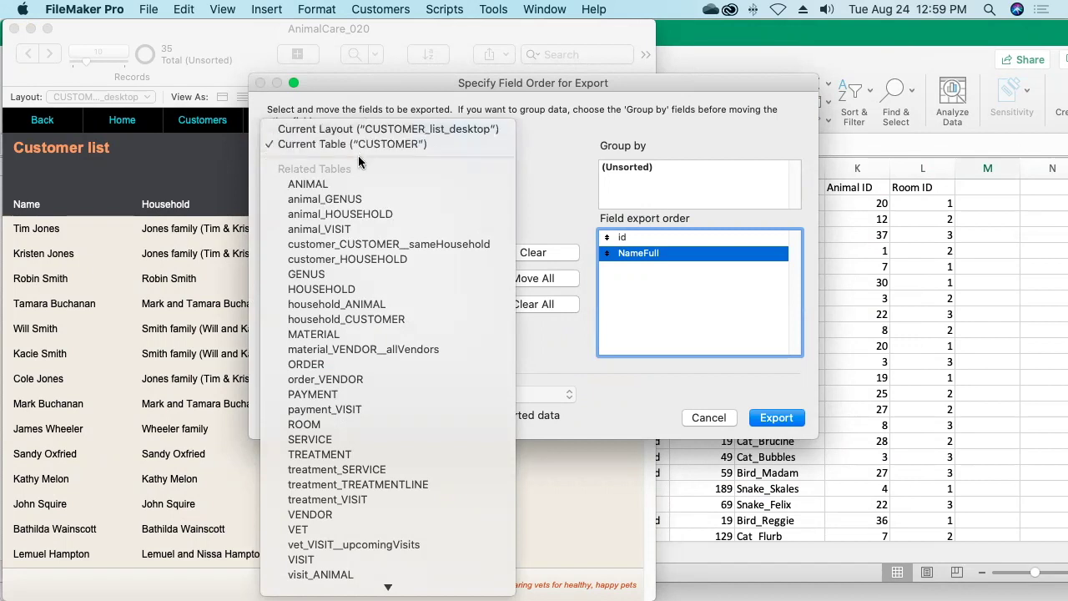
left_click(362, 114)
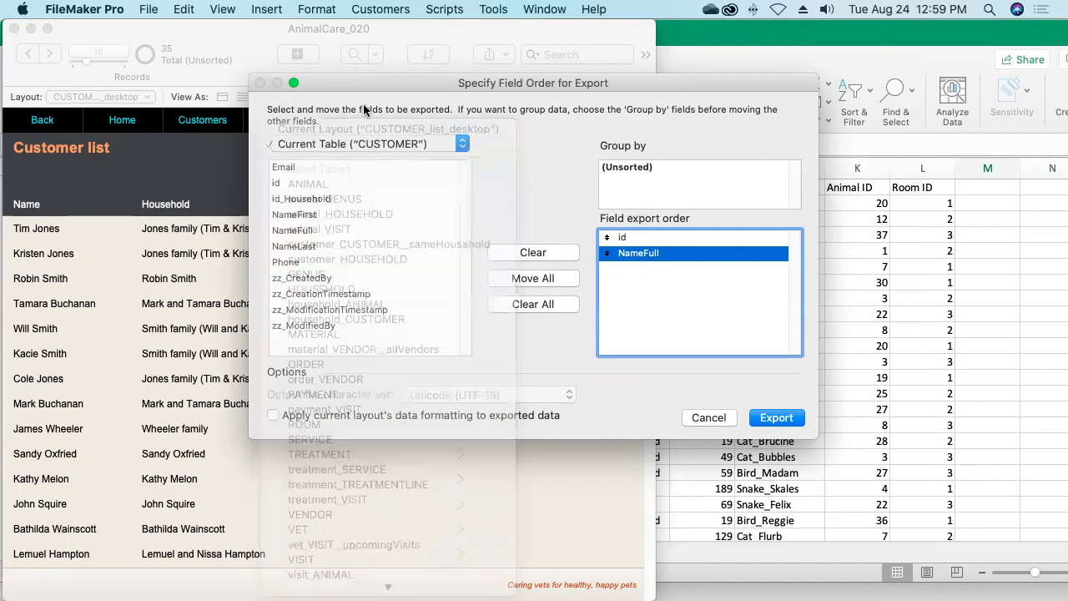
left_click(775, 417)
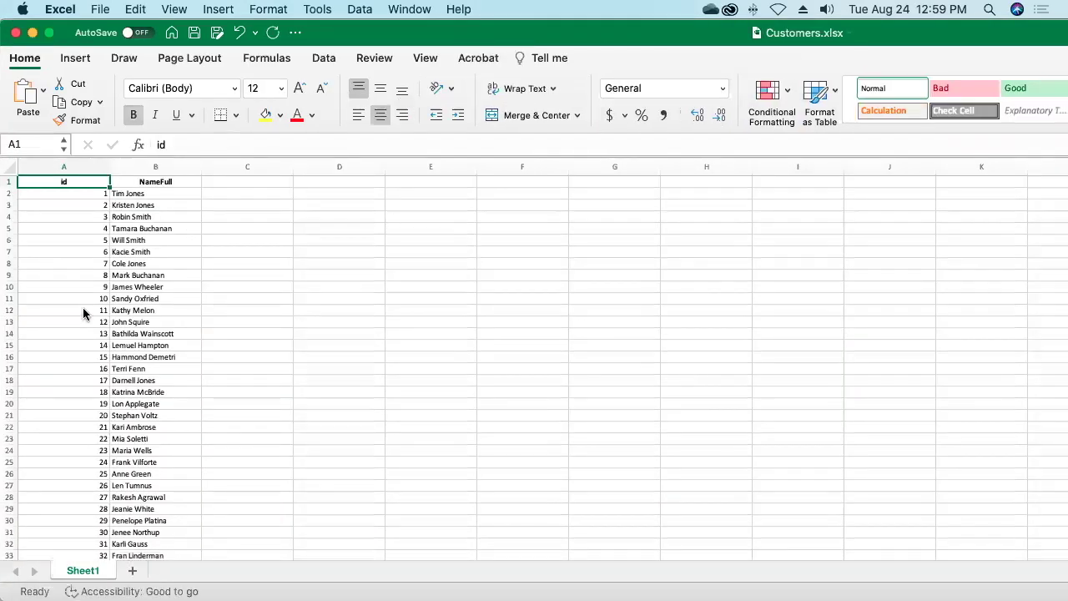
- Return to Visits.xlsx and add the column header Customer ID in cell M1
left_click(417, 10)
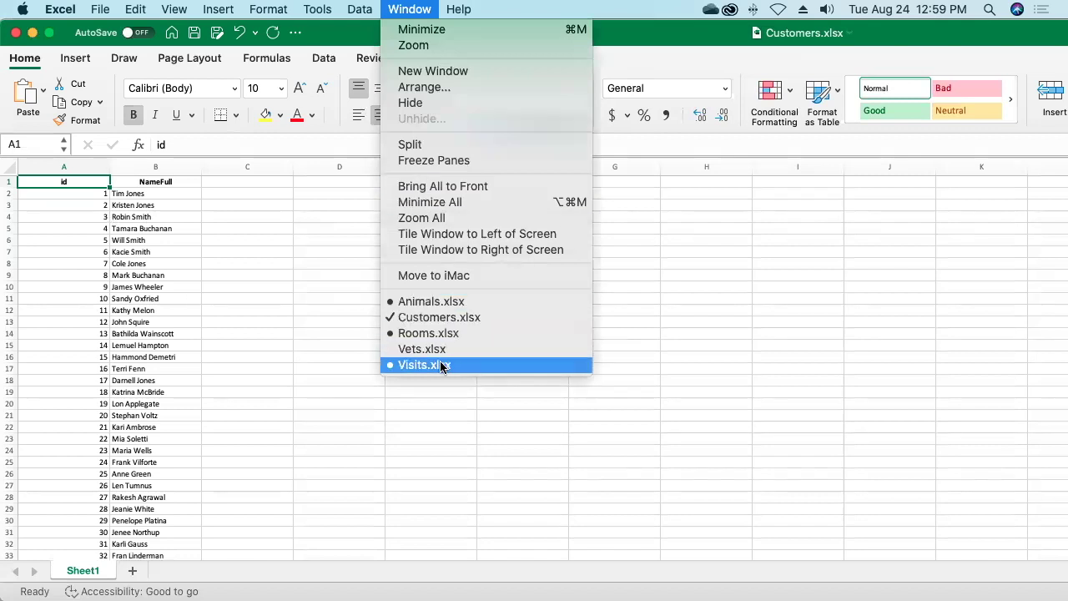
left_click(958, 192)
type("Customer I")
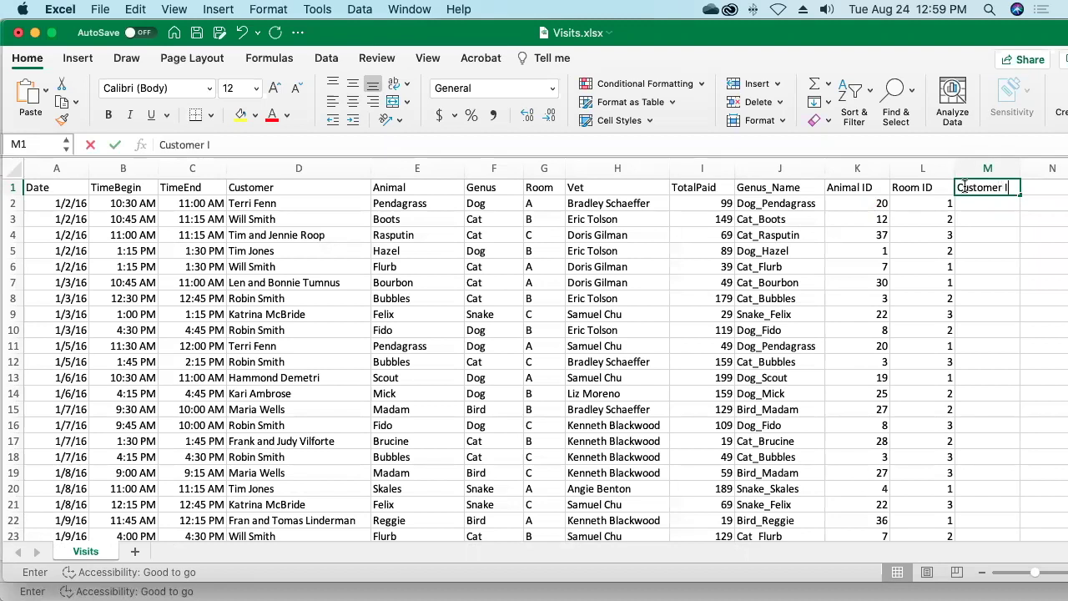
type("D")
key("Return")
- Start an XLOOKUP in cell M2 that matches customer name D2 against the names in Customers.xlsx Sheet1 $B$2:$B$36
type("=XLOOKUP(")
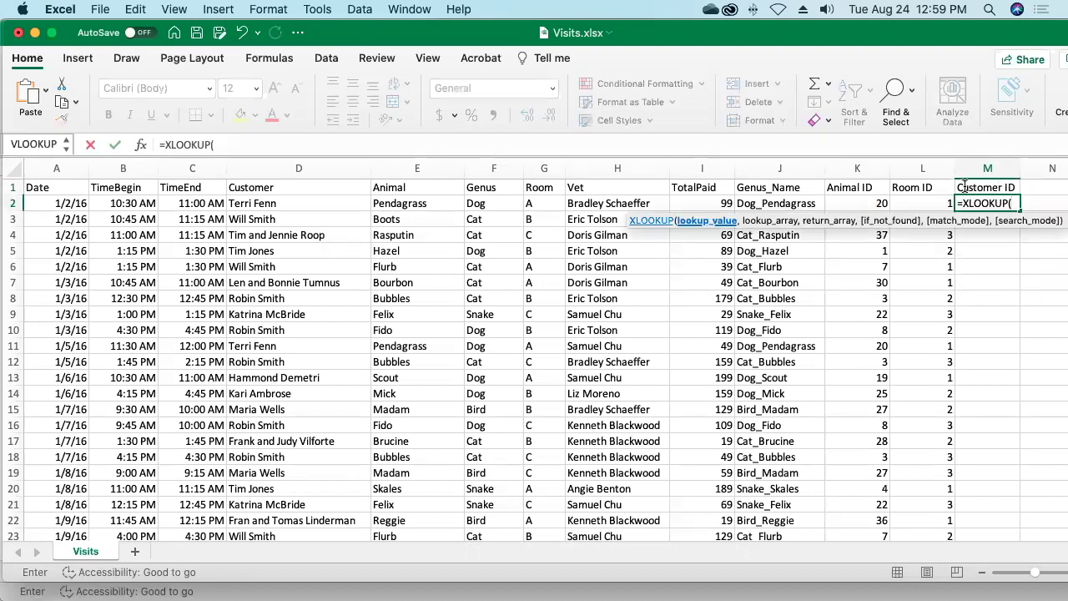
left_click(296, 203)
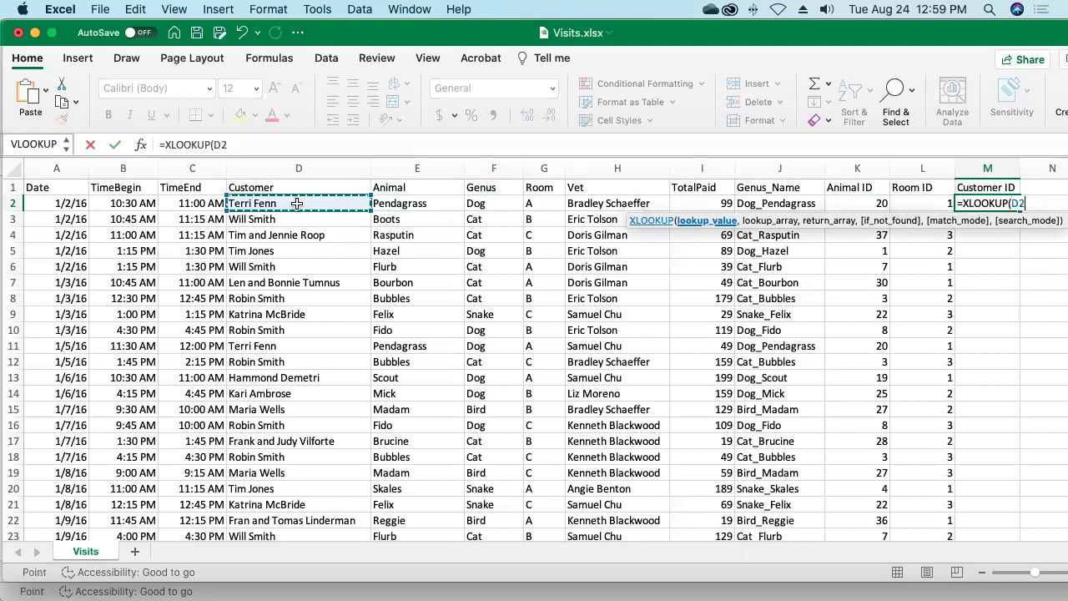
type(",")
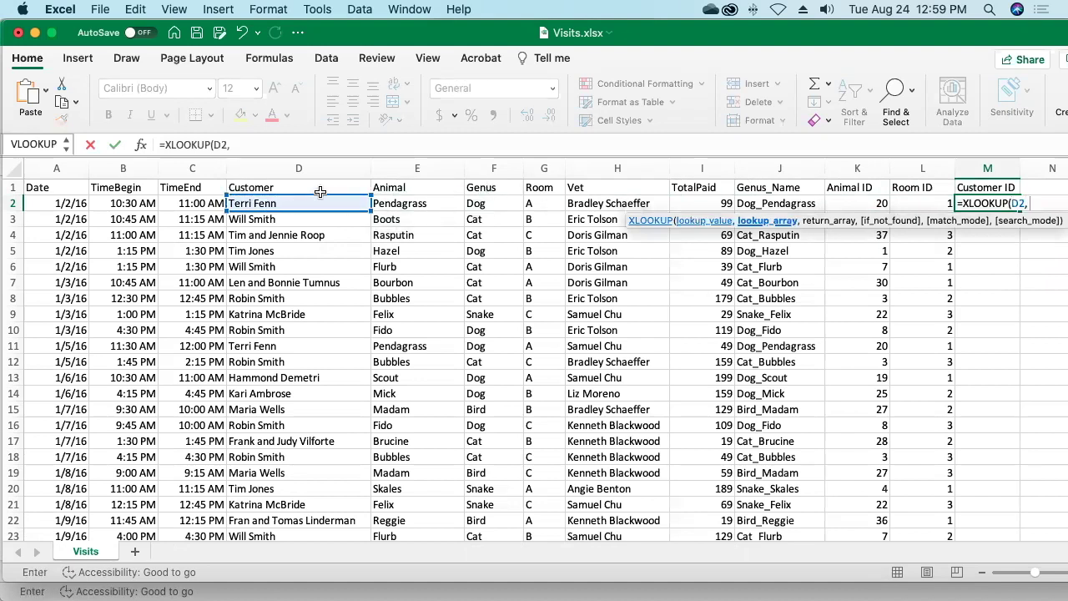
left_click(404, 8)
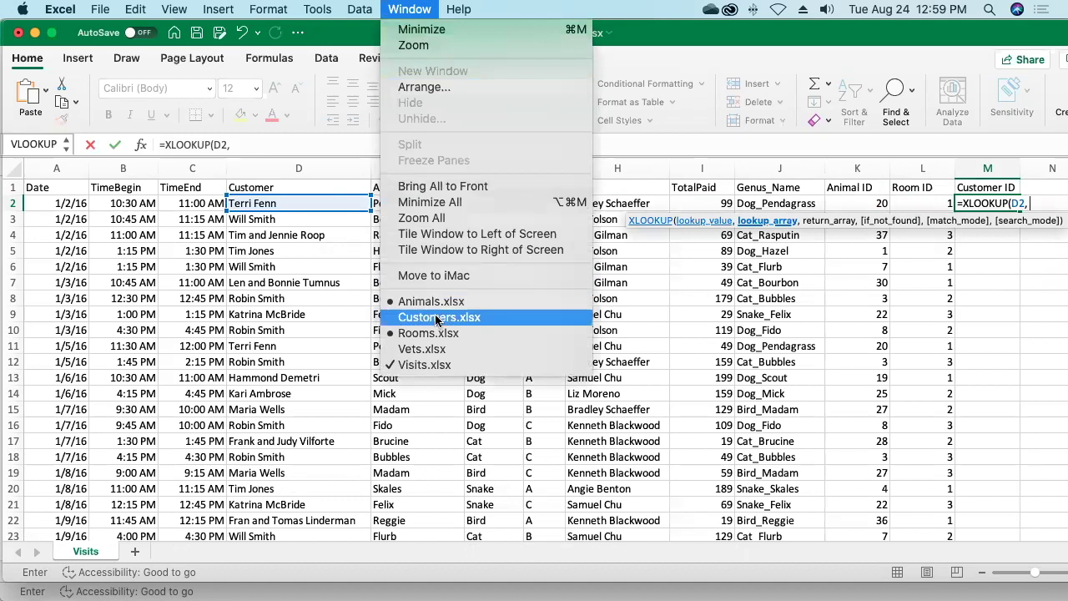
left_click(289, 198)
left_click_drag(142, 193, 172, 485)
- Complete the lookup with Customers.xlsx ids $A$2:$A$36 as the return array and fill it down the Customer ID column
type(",")
left_click(61, 487)
left_click_drag(61, 486, 51, 189)
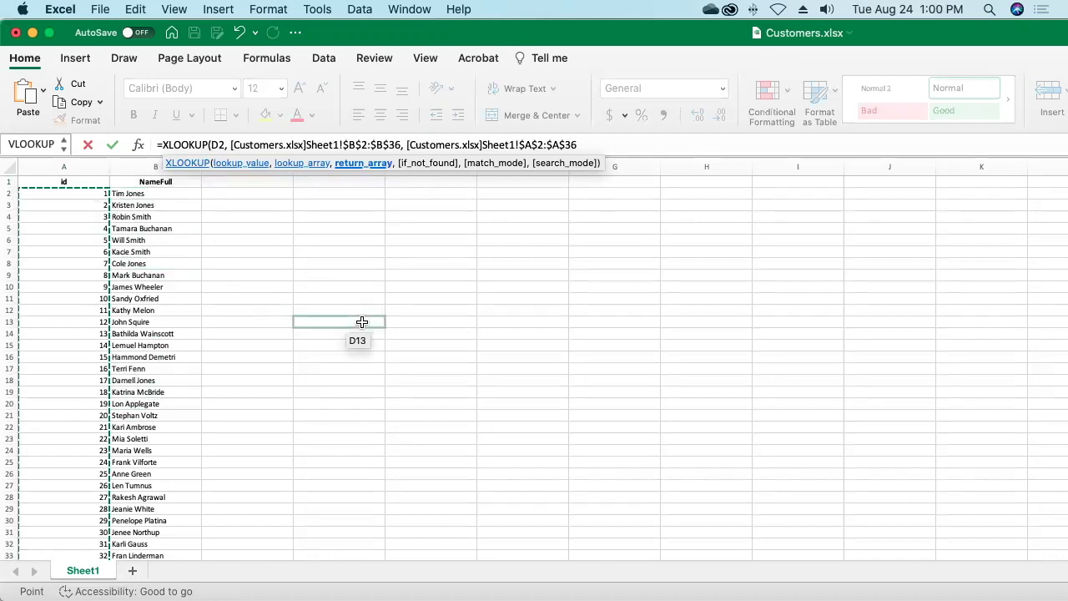
type(")")
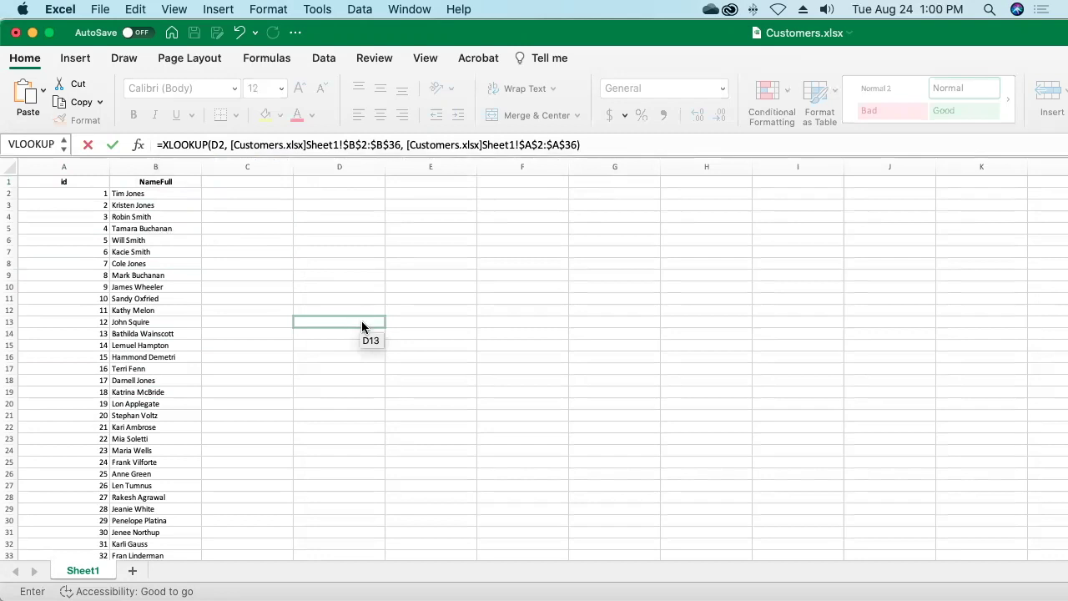
key("Return")
left_click(975, 203)
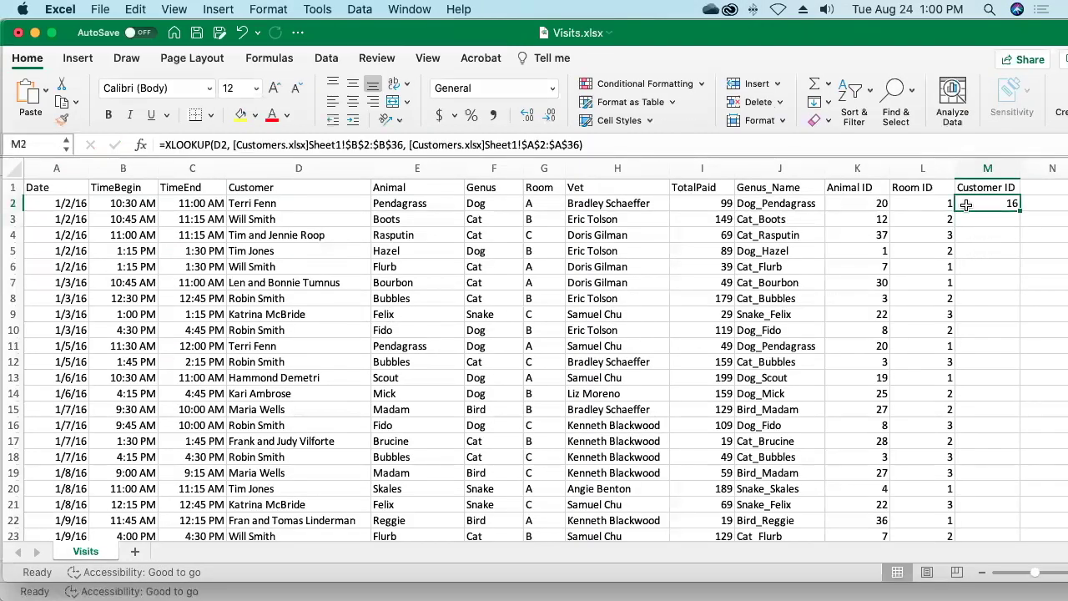
double_click(1019, 211)
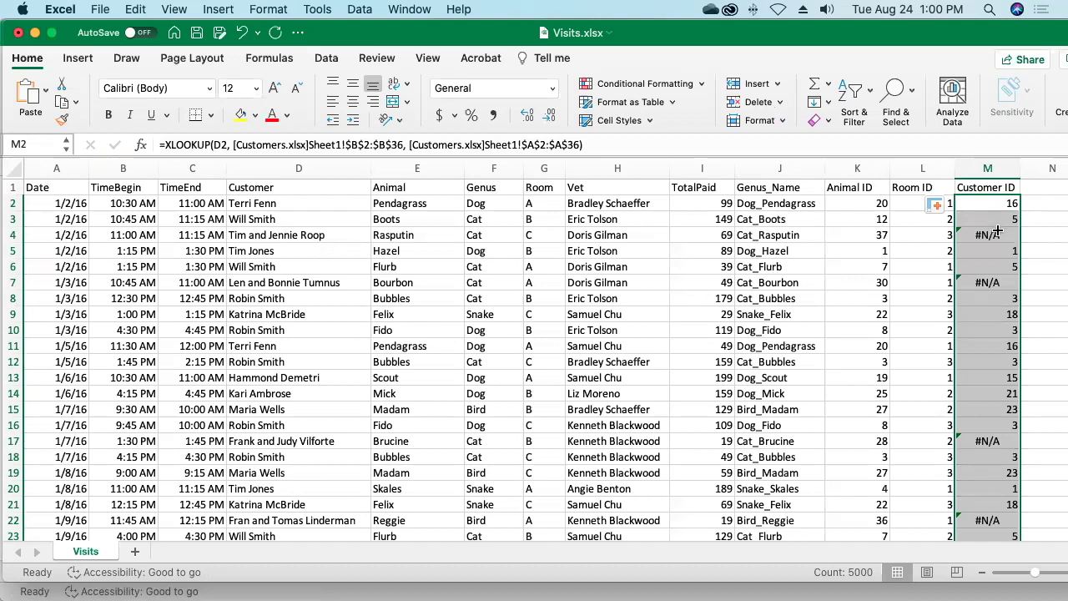
- Compare the joint customer name in D4 with the names in FileMaker Pro's Customer list and return to Visits.xlsx in Excel
left_click(329, 234)
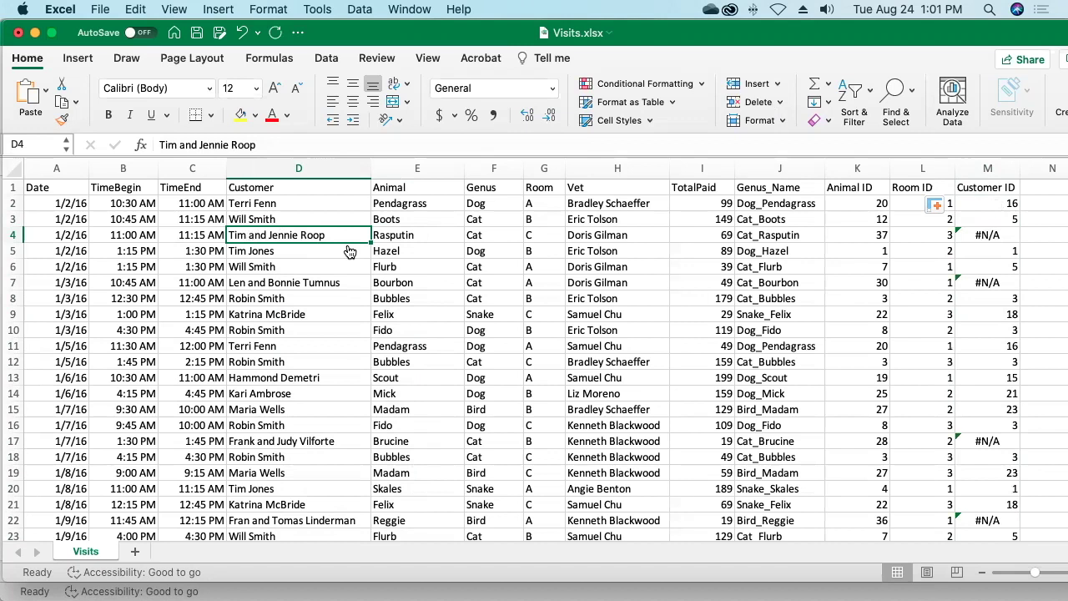
key("super+Tab")
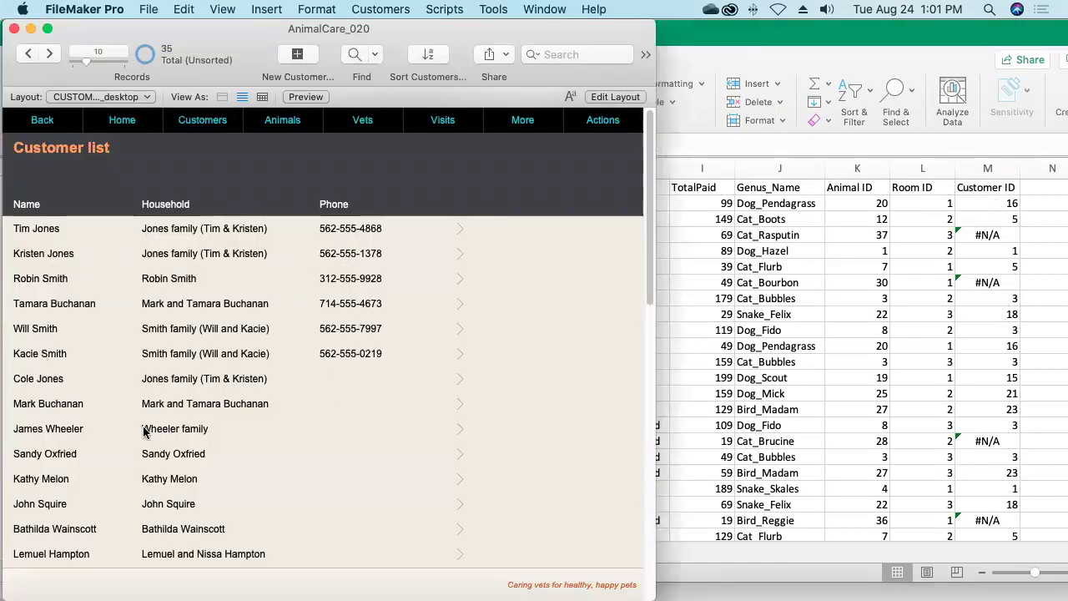
scroll(144, 430, "down", 3)
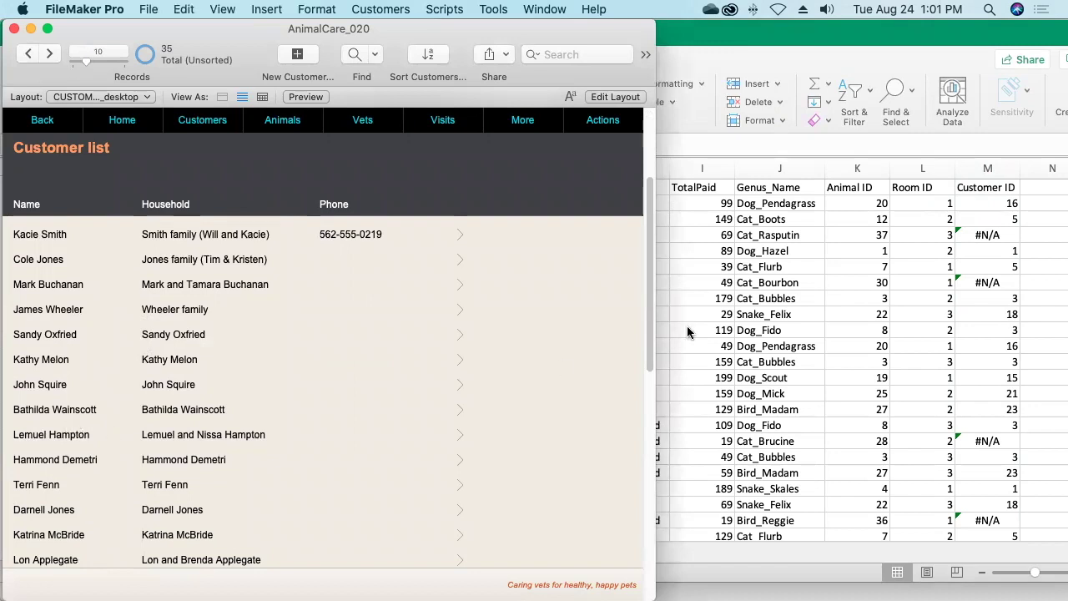
left_click(775, 202)
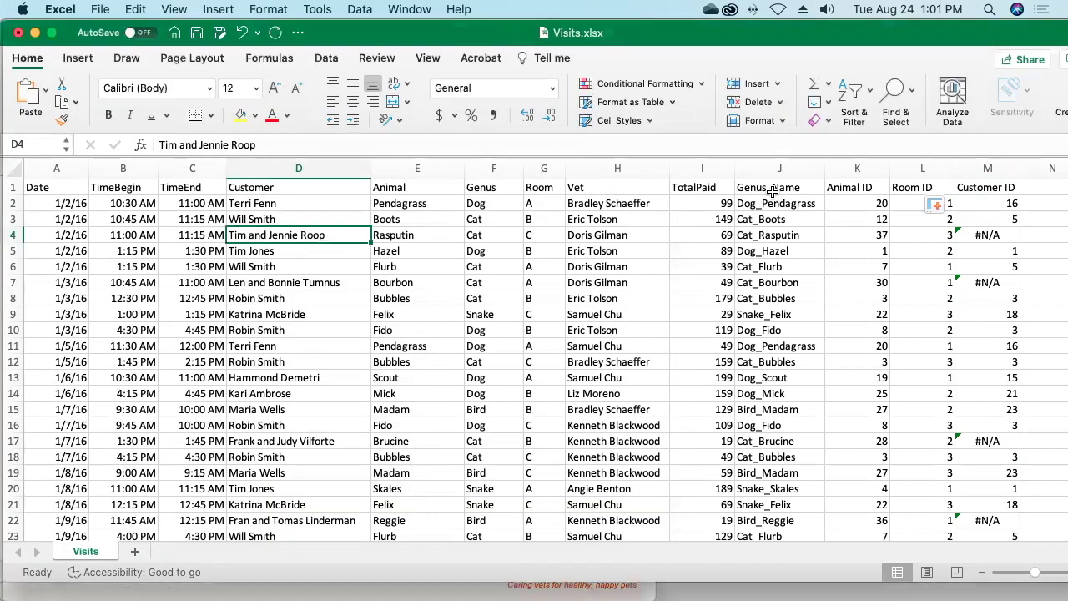
- Enlarge the Visits.xlsx window, switch to Vets.xlsx and check its First name and Last name columns
left_click(986, 188)
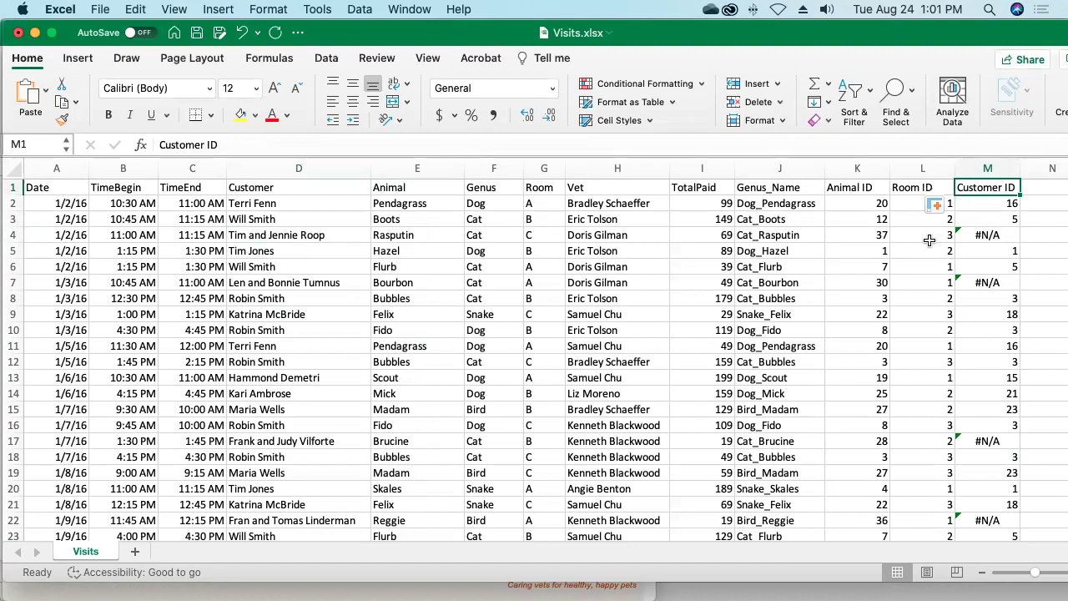
key("Right")
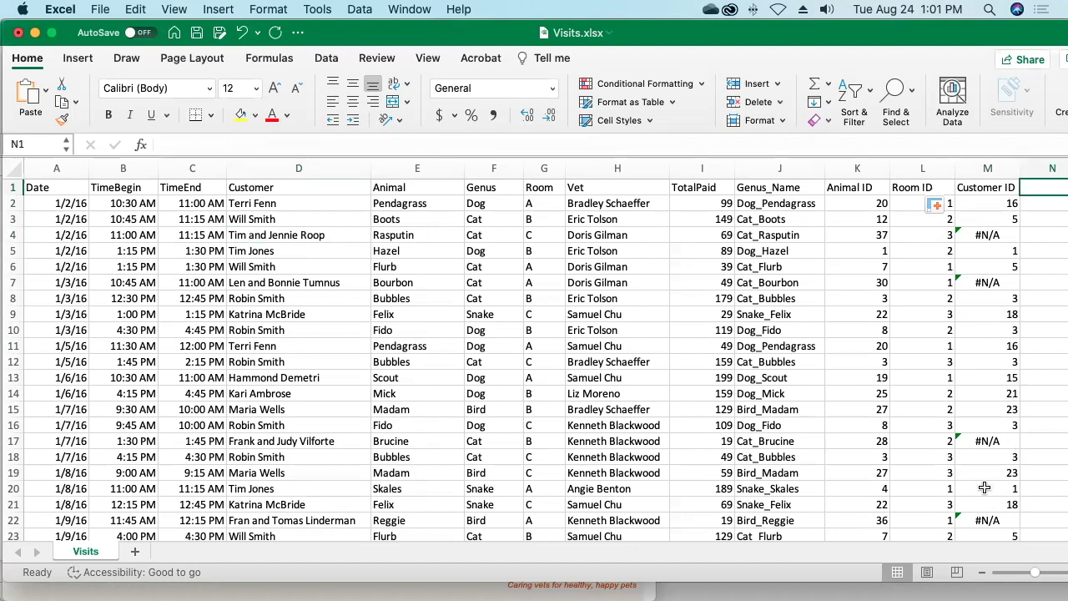
left_click(52, 33)
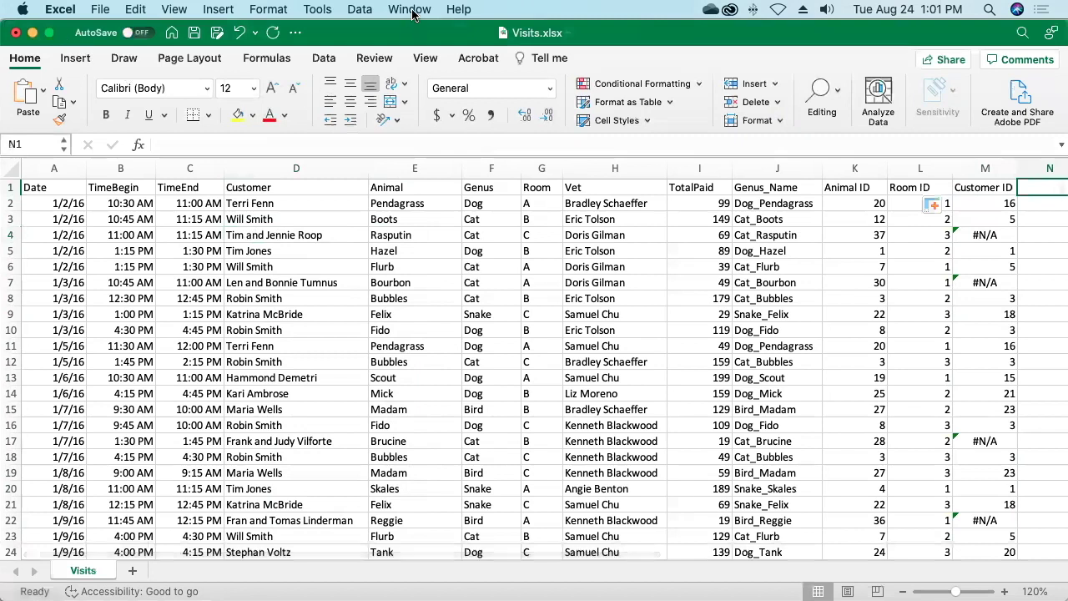
left_click(409, 9)
left_click(423, 349)
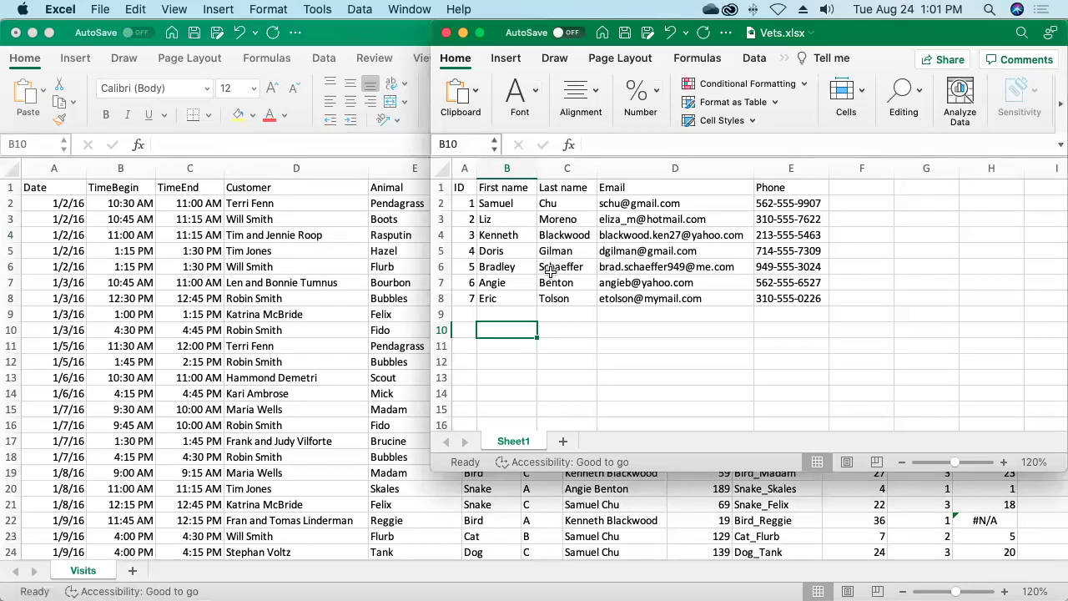
left_click(502, 203)
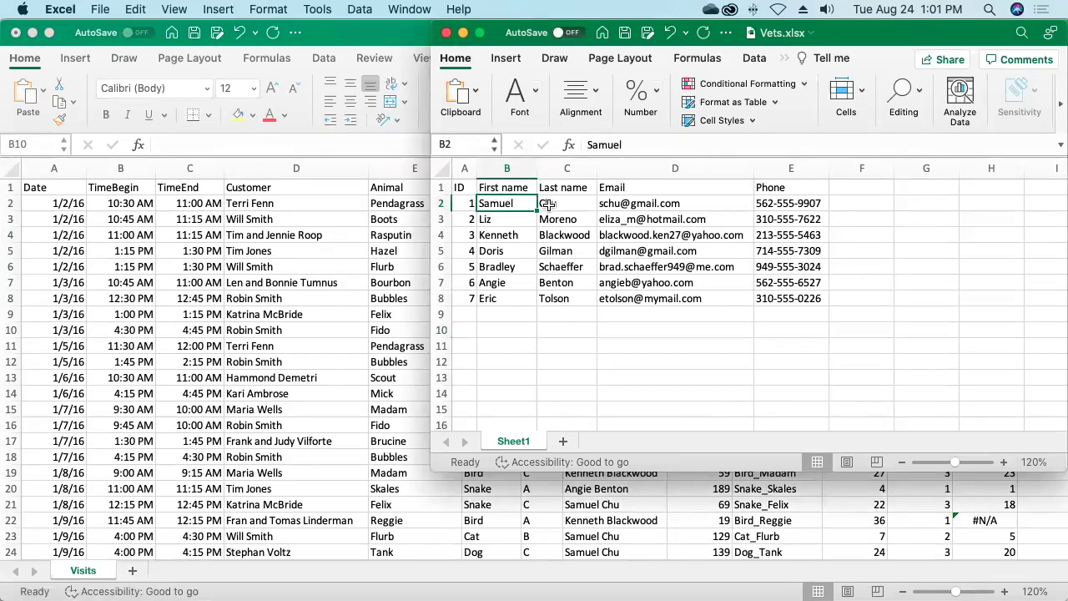
left_click(574, 205)
- Add the header Full name in F1 of Vets.xlsx and enter the formula =B2 & " " & C2 in F2
left_click(853, 192)
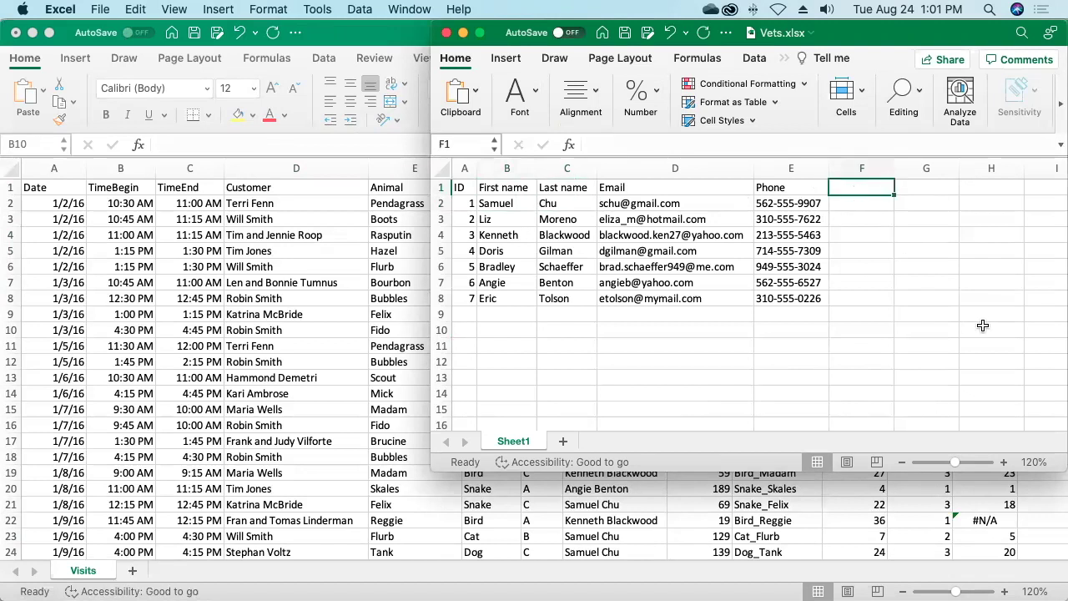
type("Full name")
key("Return")
type("=")
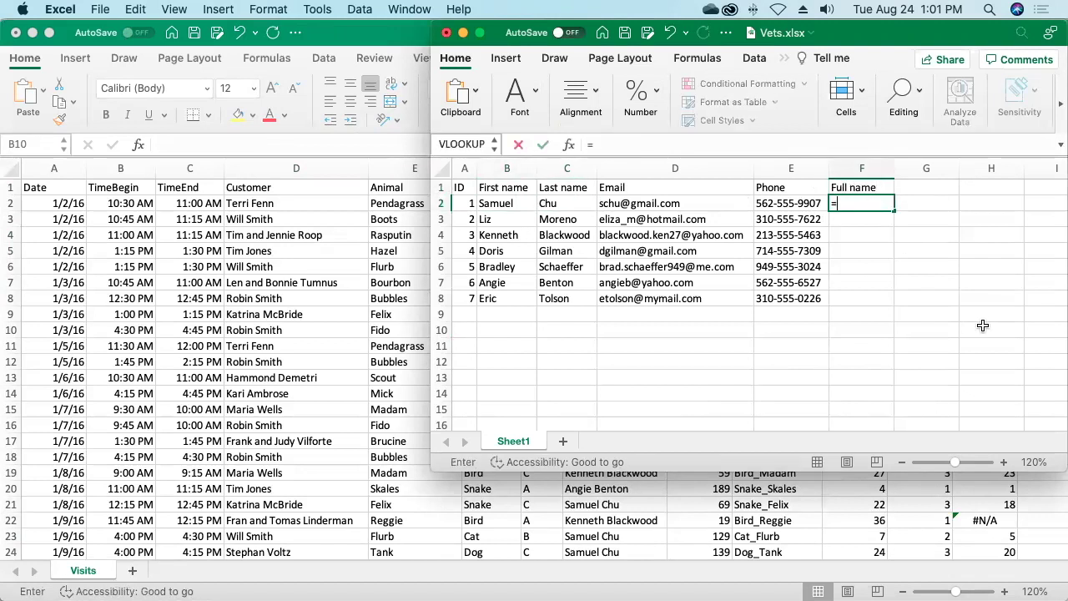
left_click(510, 203)
type("&")
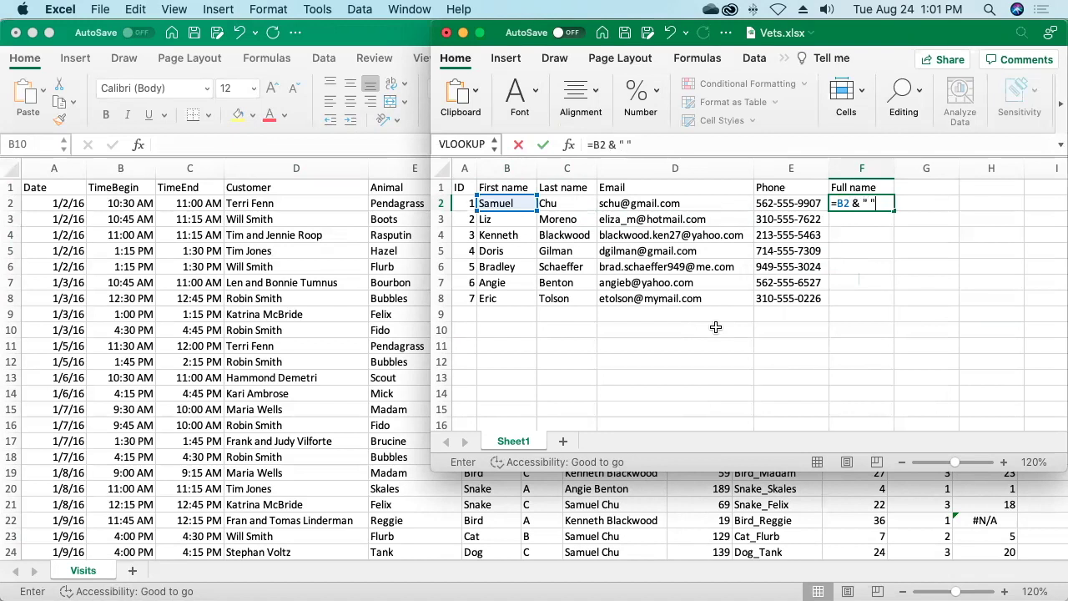
type(" \" \" &")
left_click(576, 203)
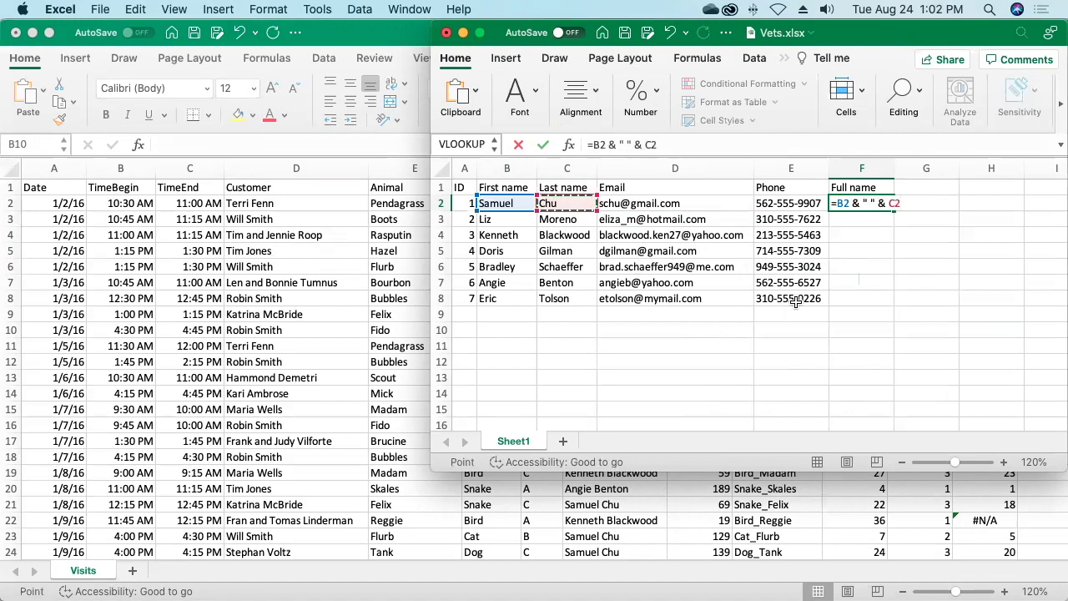
key("Return")
- Fill the Full name formula down for all vets and save Vets.xlsx
left_click(884, 206)
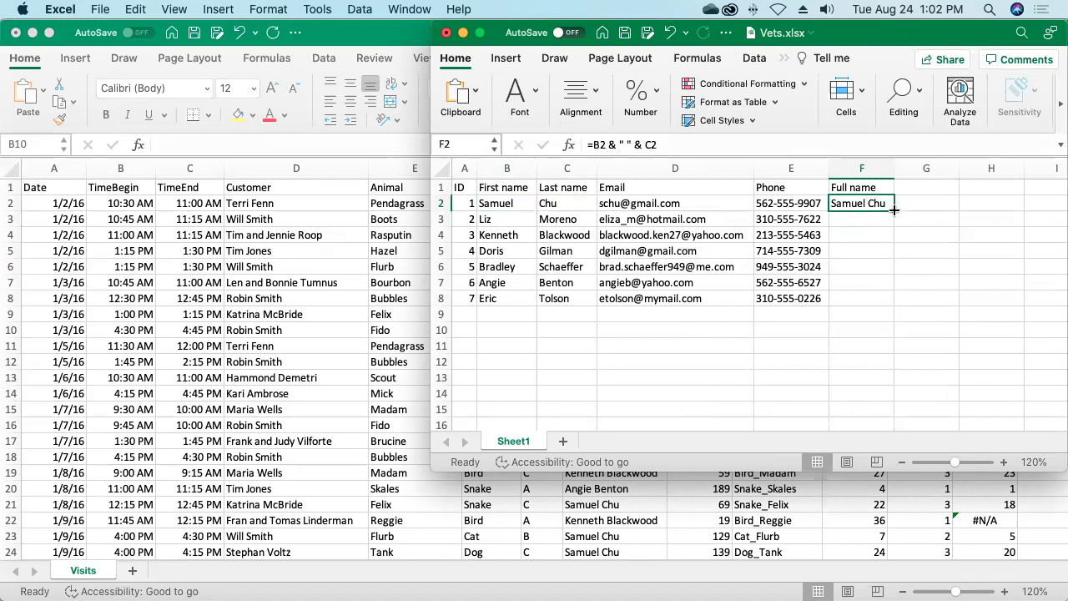
double_click(892, 210)
left_click(757, 359)
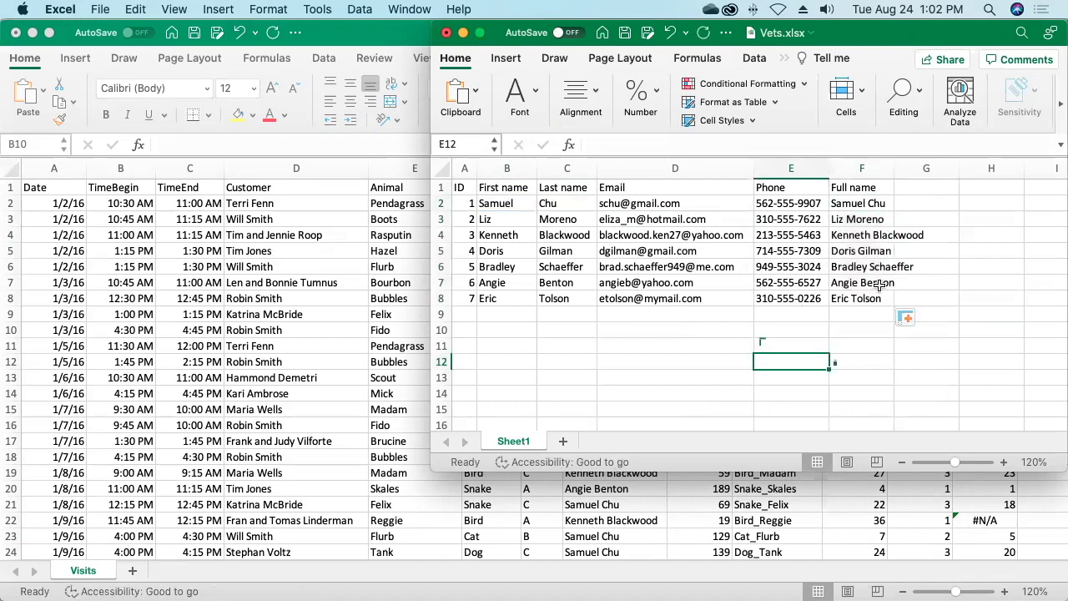
left_click(624, 34)
- Return to Visits.xlsx, check the names in the Vet column and add the column header Vet ID in cell N1
left_click(401, 38)
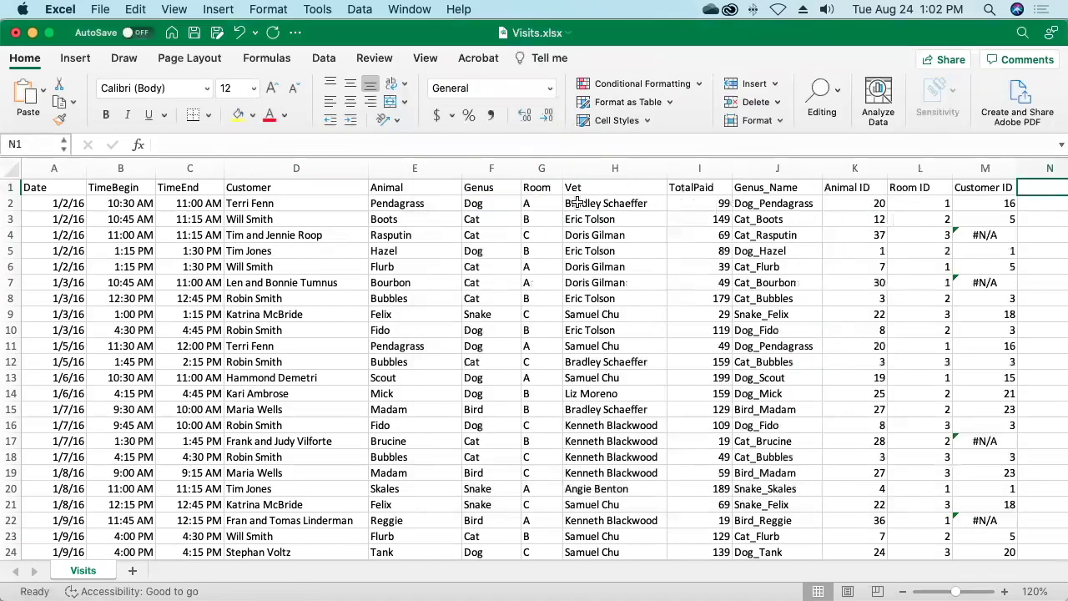
left_click_drag(599, 203, 609, 345)
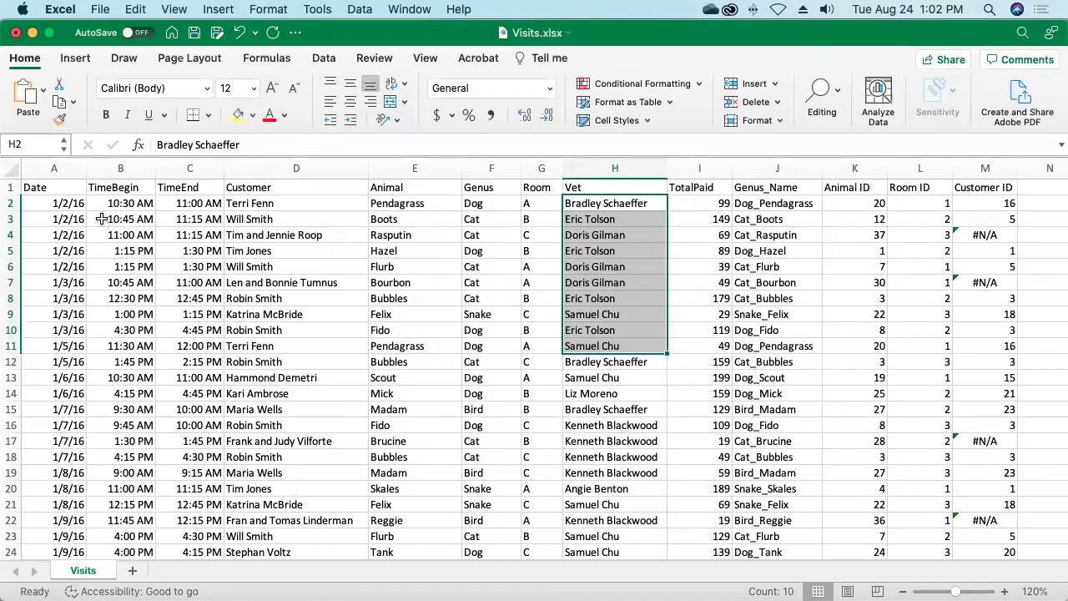
left_click(1048, 189)
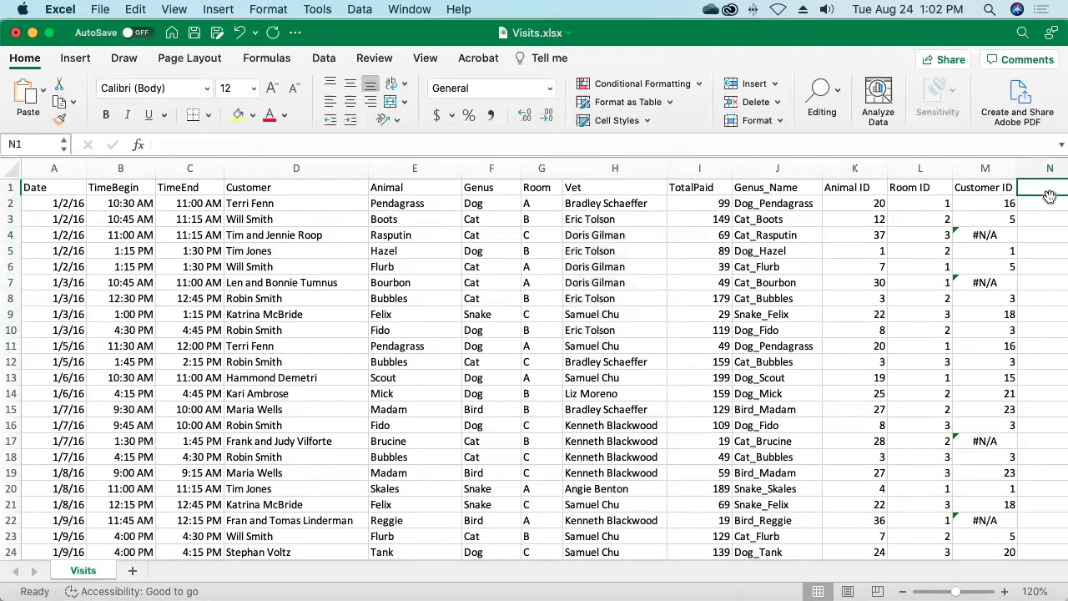
type("Vet ID")
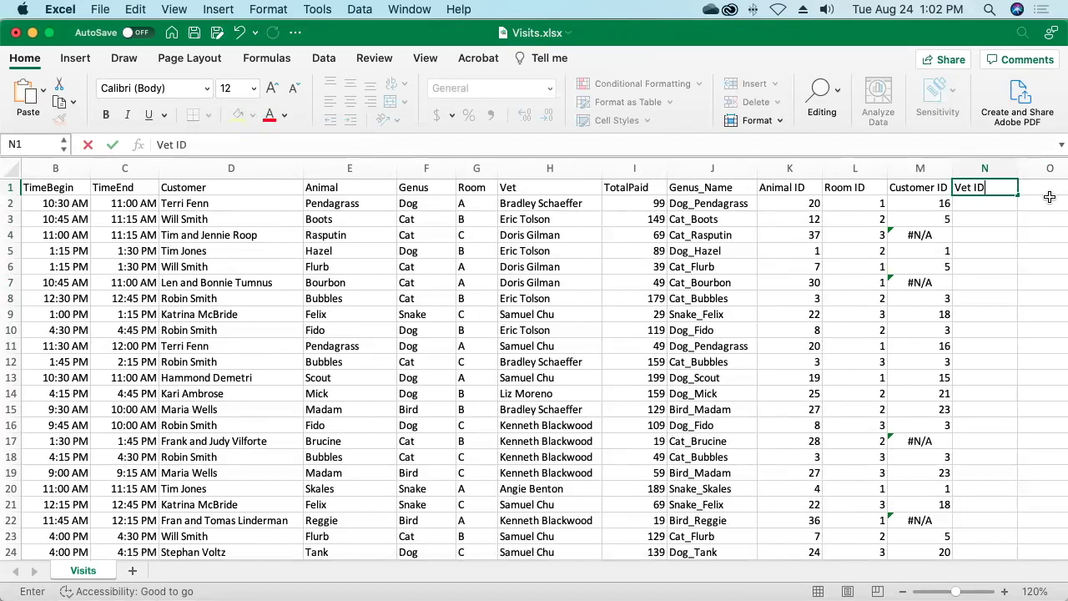
key("Return")
- Enter in N2 an XLOOKUP of H2 against F2:F8 of Vets.xlsx Sheet1, returning the IDs in A2:A8
type("=xl")
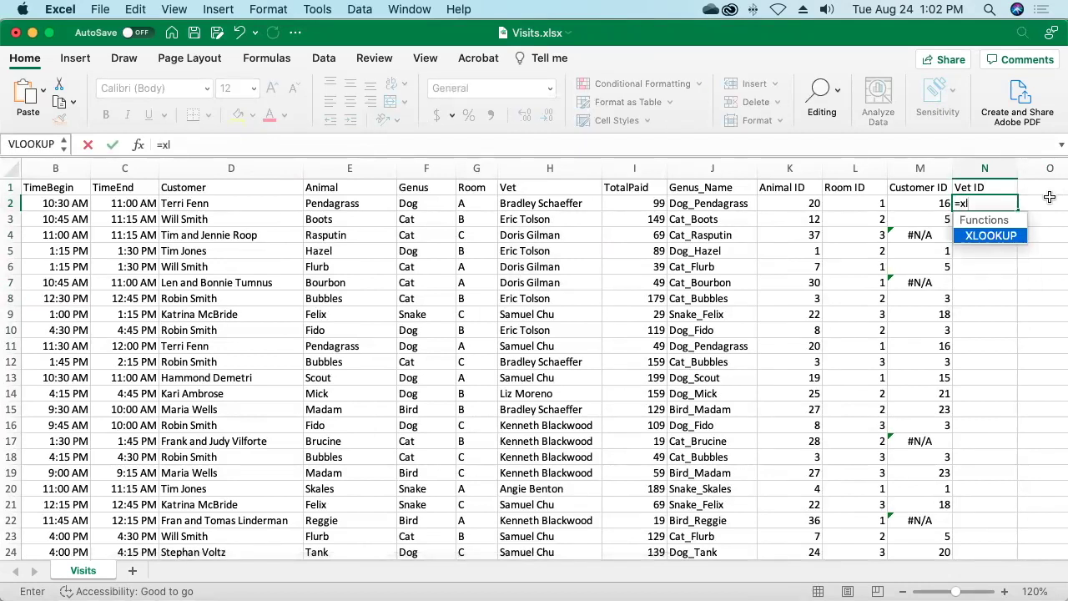
key("Tab")
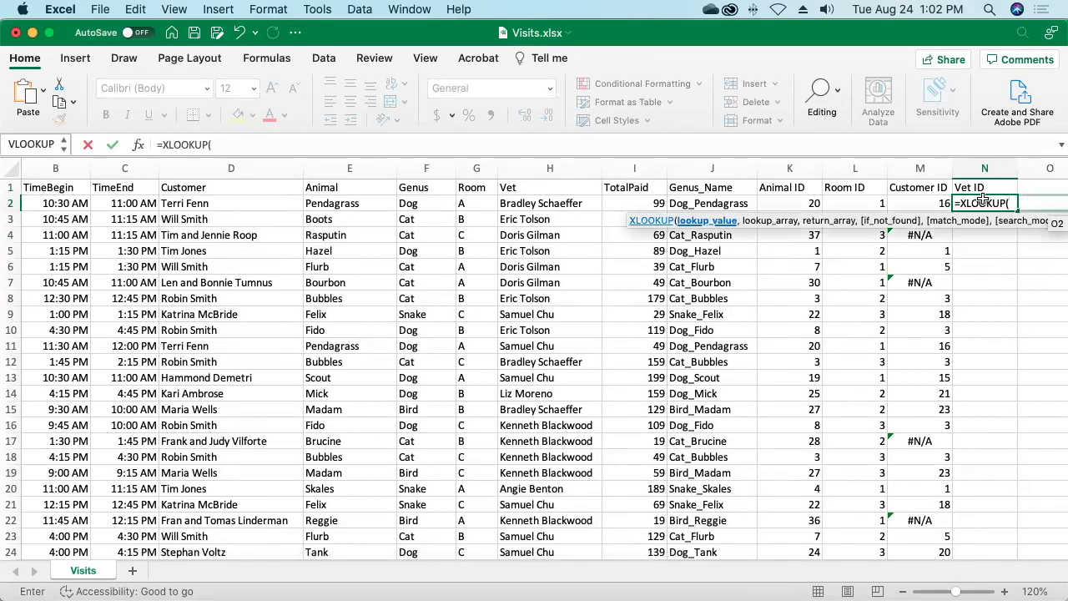
left_click(517, 203)
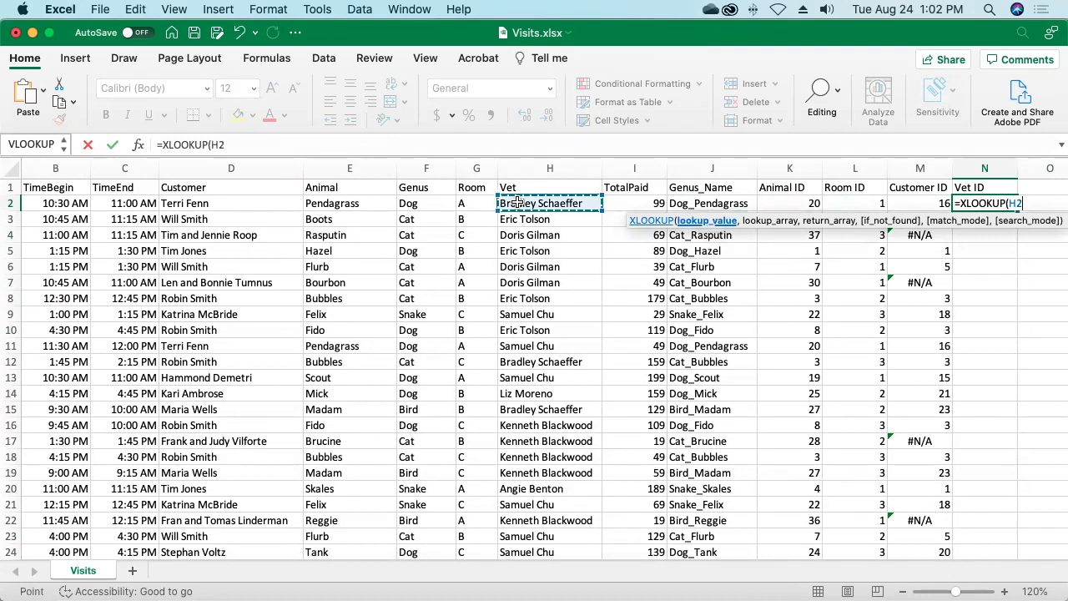
type(",")
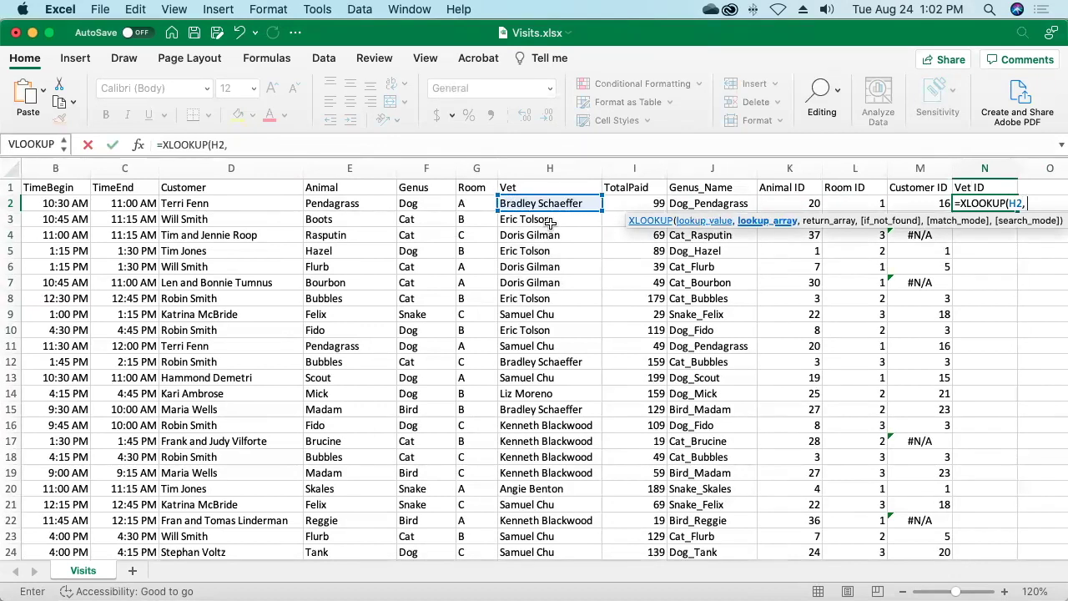
left_click(410, 10)
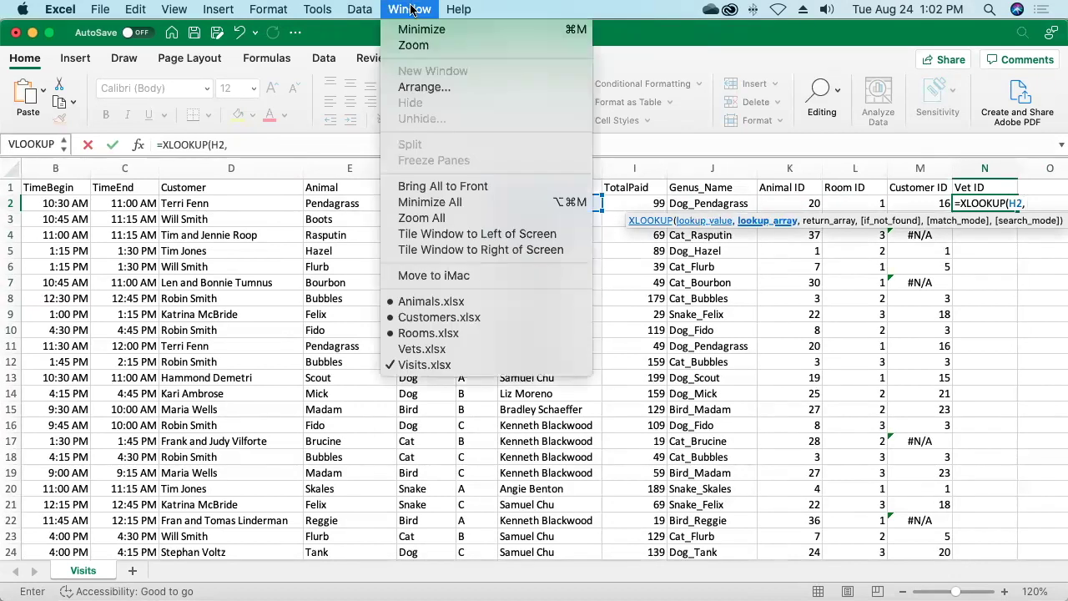
left_click(429, 351)
left_click_drag(852, 203, 854, 297)
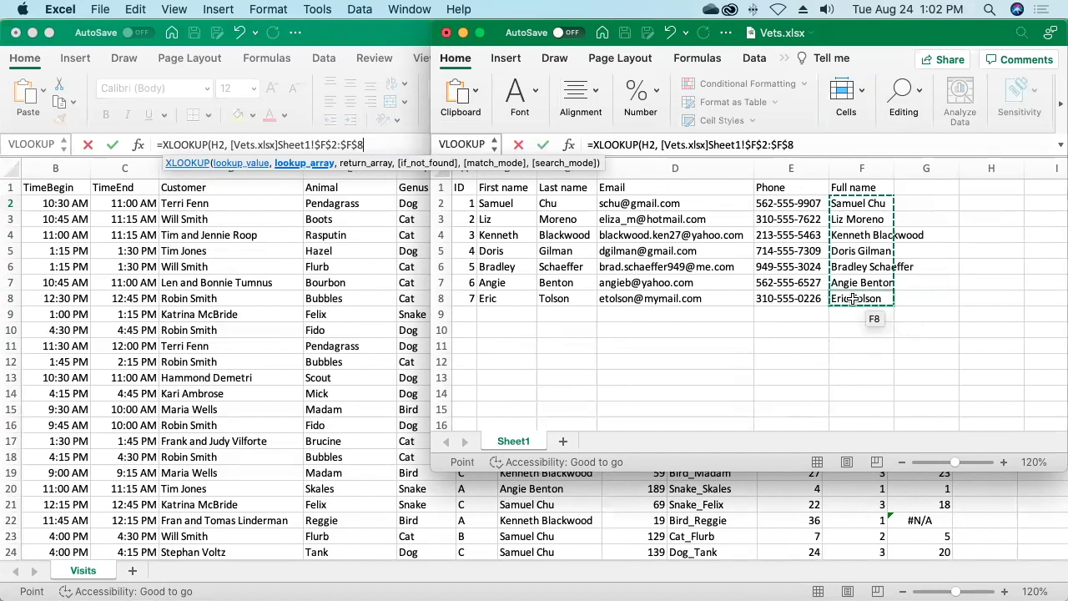
type(",")
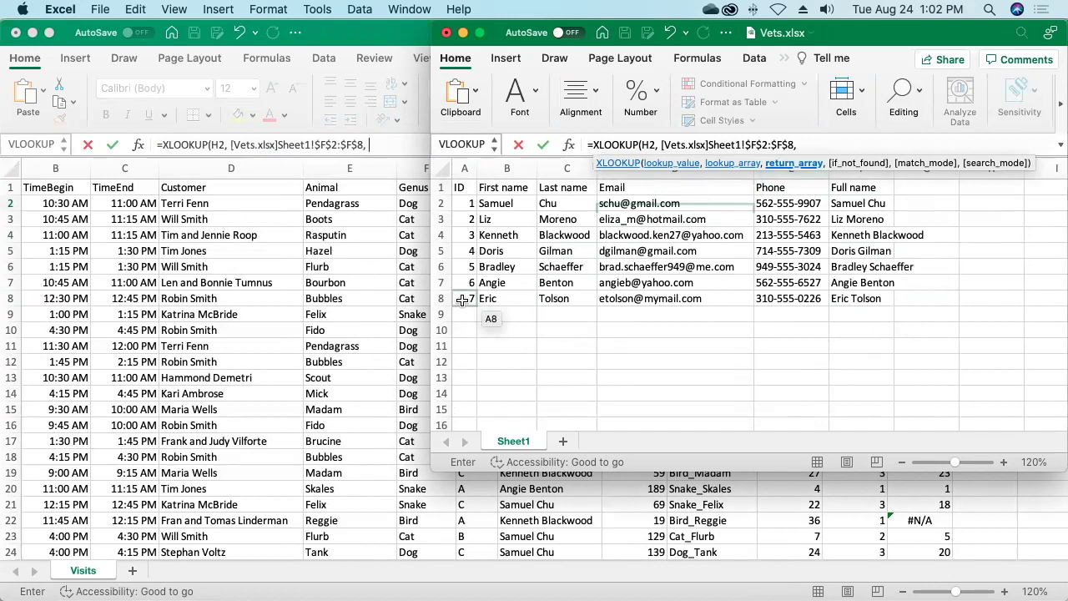
left_click_drag(462, 299, 461, 206)
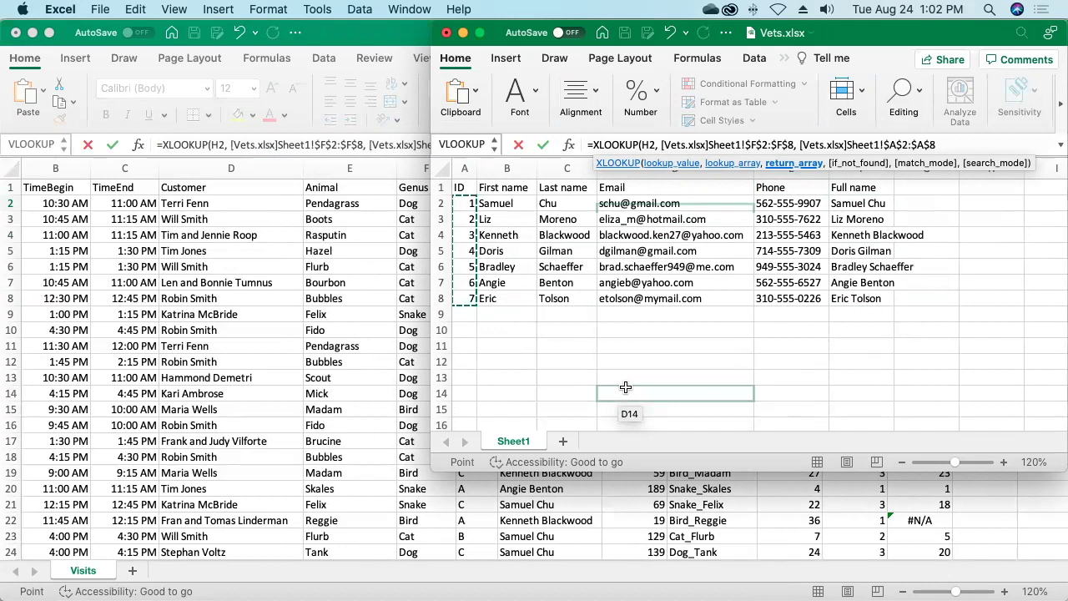
type(")")
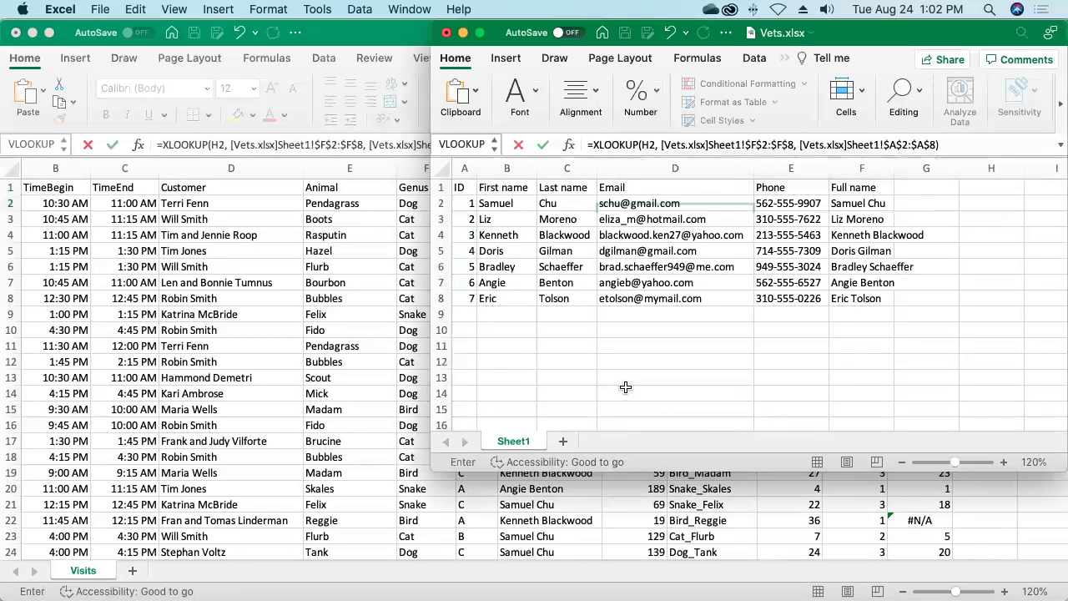
key("Return")
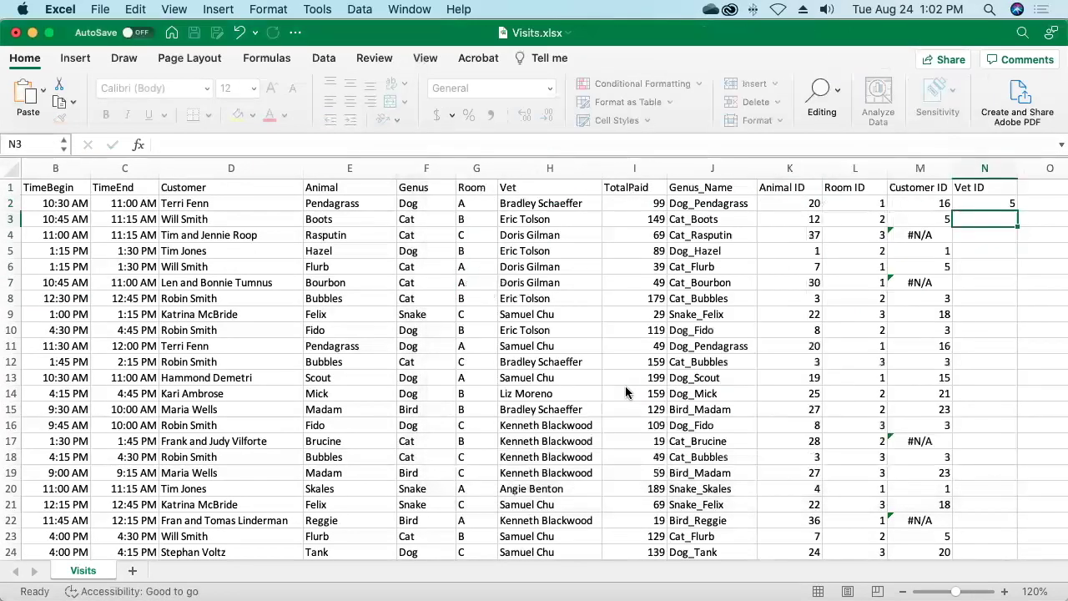
- Fill the Vet ID formula from N2 down for all visits and save Visits.xlsx
left_click(983, 206)
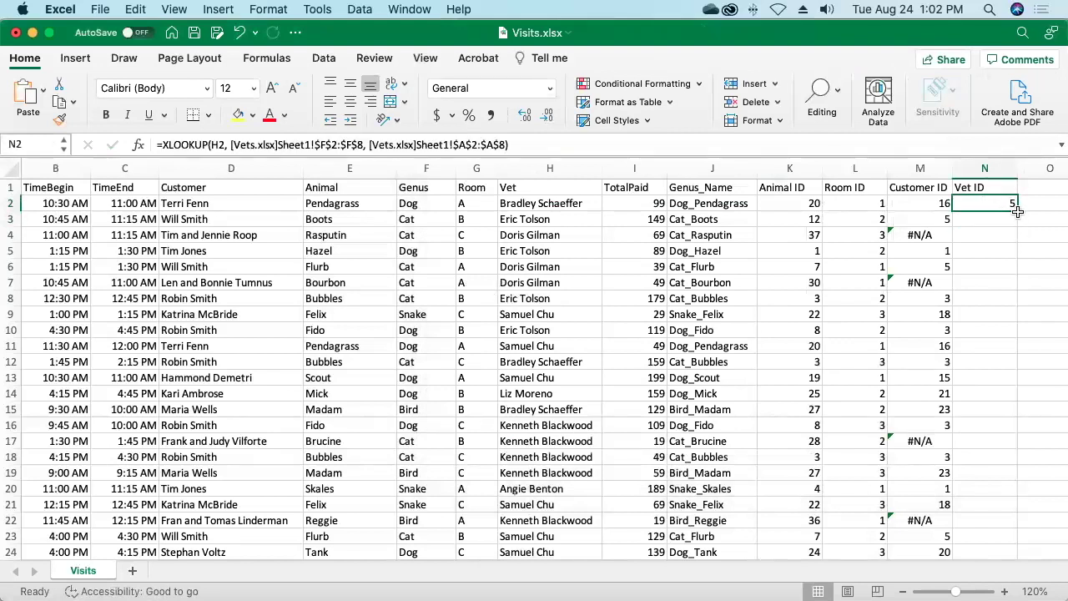
double_click(1017, 210)
left_click(990, 204)
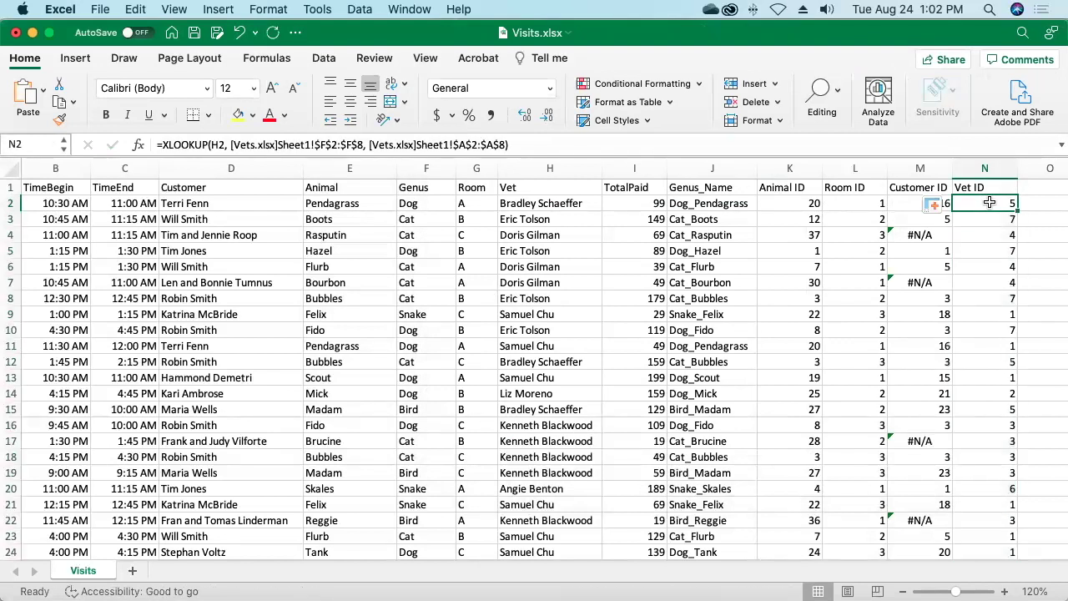
left_click(194, 33)
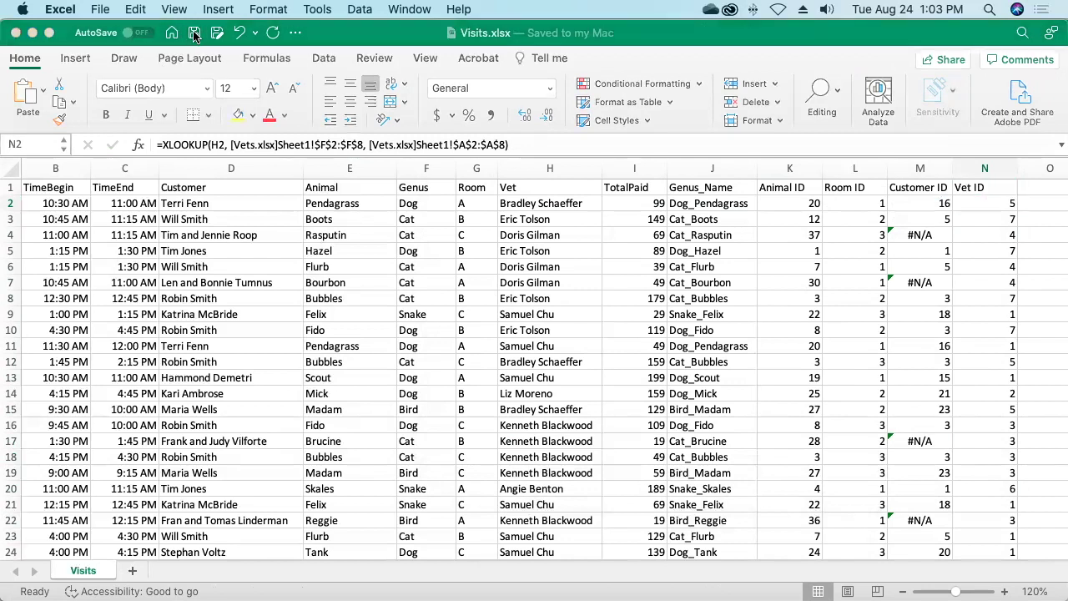
- Switch to FileMaker Pro and go to the Visit form layout of the AnimalCare_020 database
key("super+Tab")
left_click(458, 125)
left_click(539, 231)
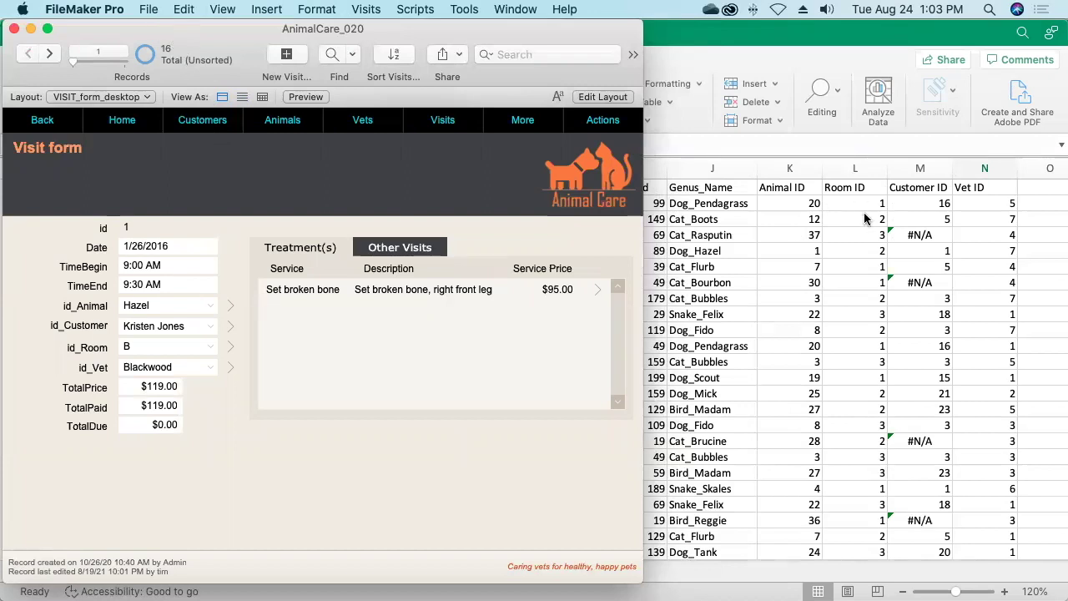
- Start a record import from a file and choose Visits.xlsx in the Source Data folder as the source
left_click(152, 9)
mouse_move(171, 280)
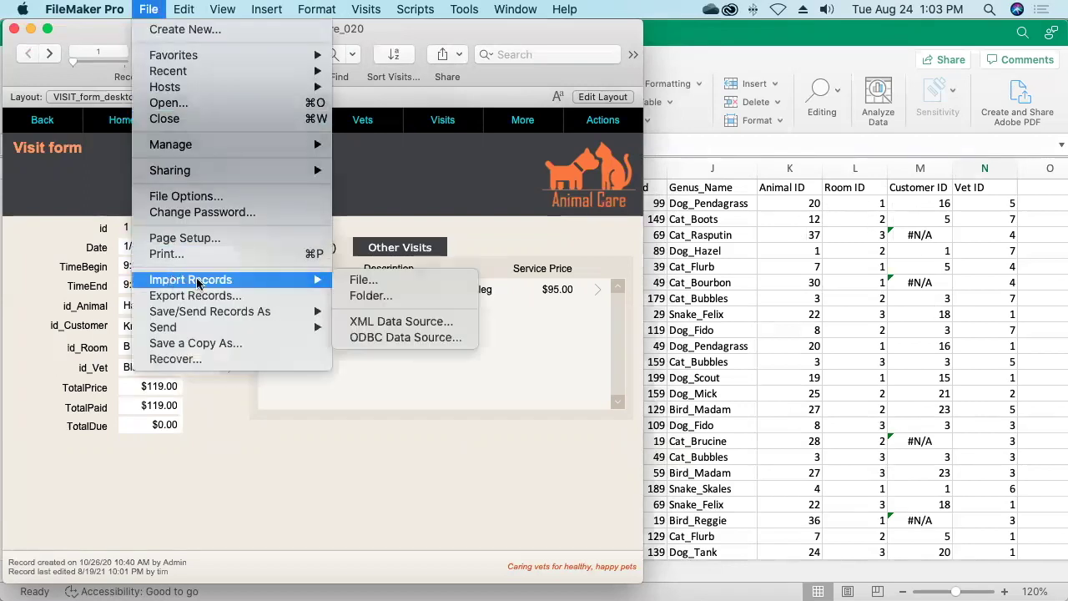
left_click(361, 283)
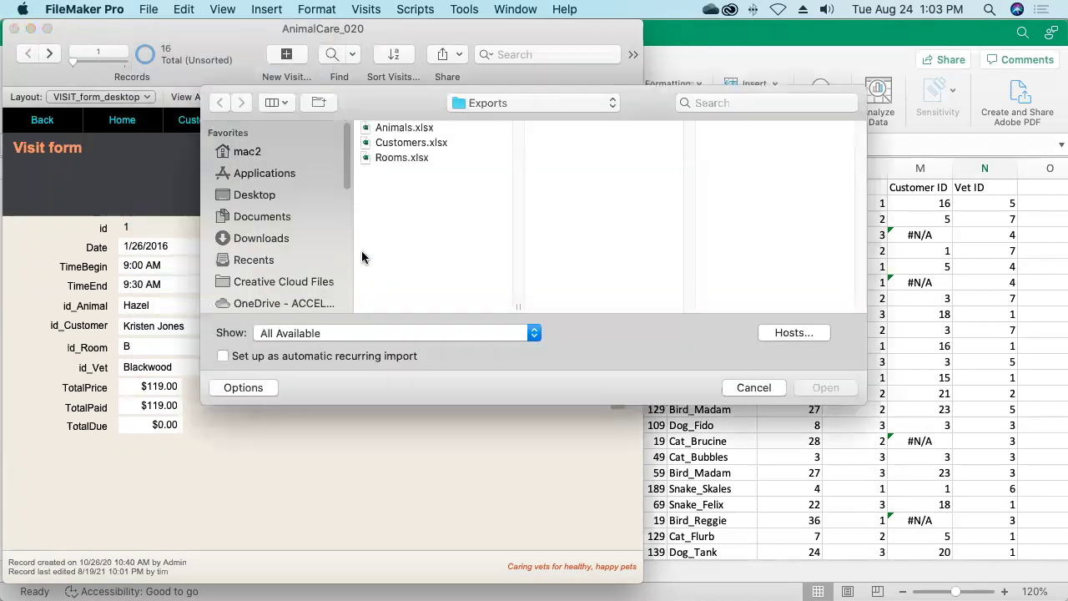
left_click(480, 103)
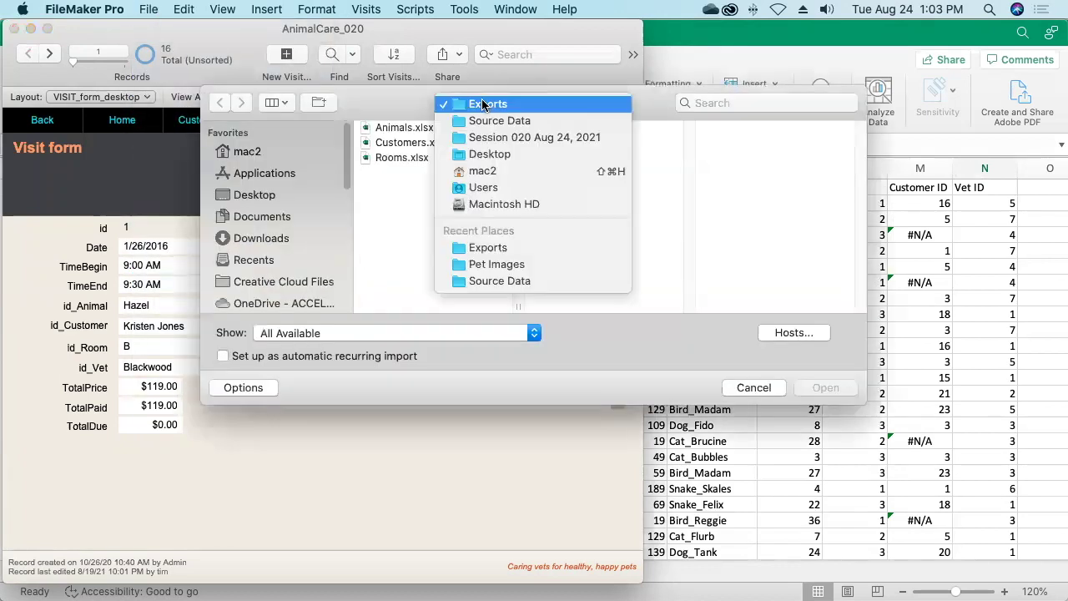
left_click(484, 121)
left_click(737, 218)
left_click(824, 388)
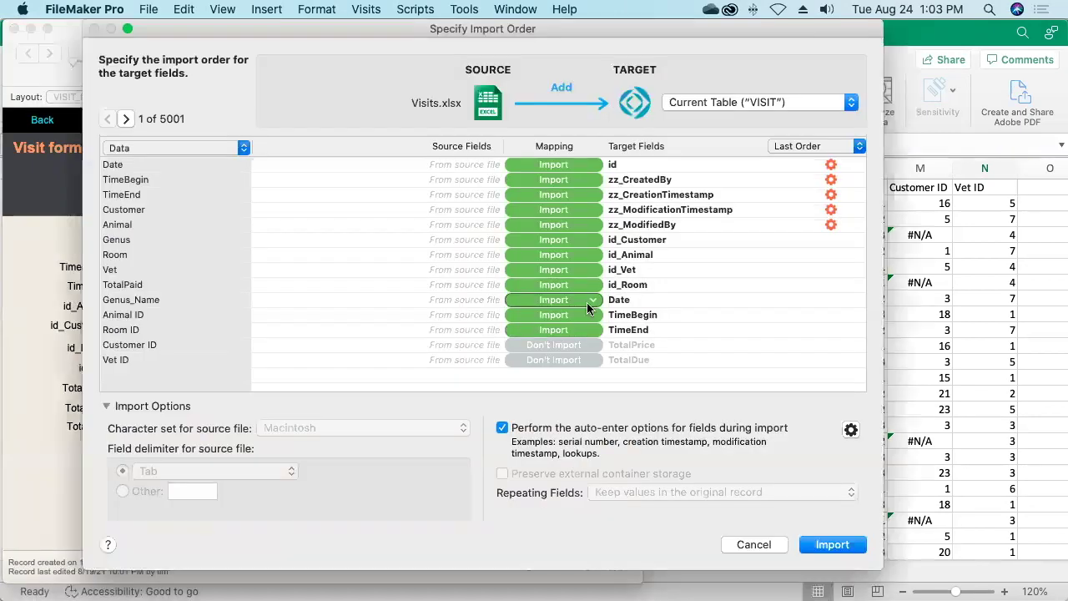
- Keep the Add import method, use the first row as field names and arrange the target fields by matching names
left_click(555, 88)
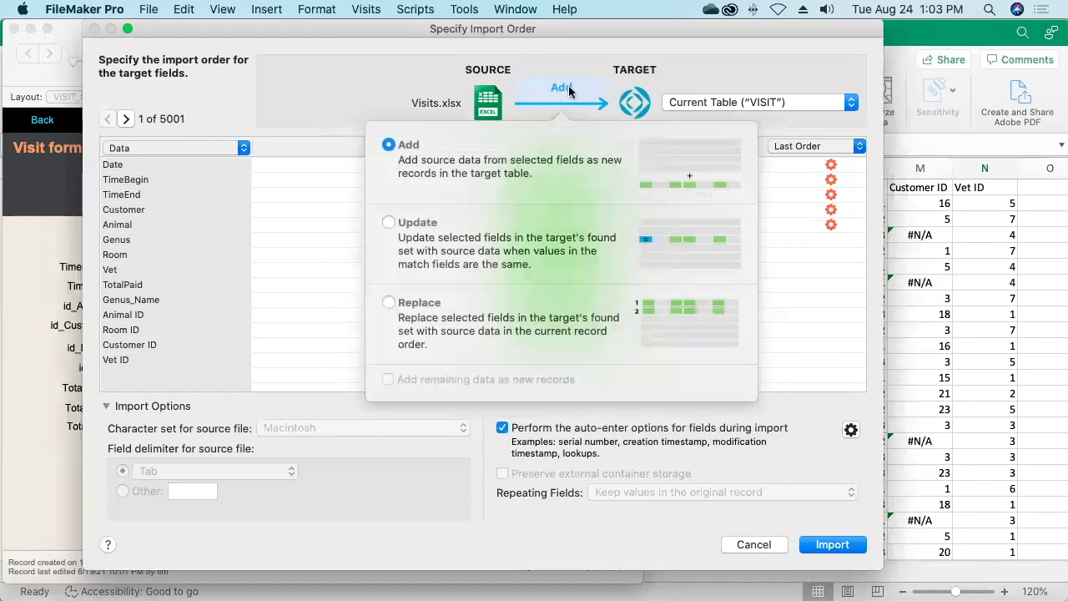
left_click(545, 87)
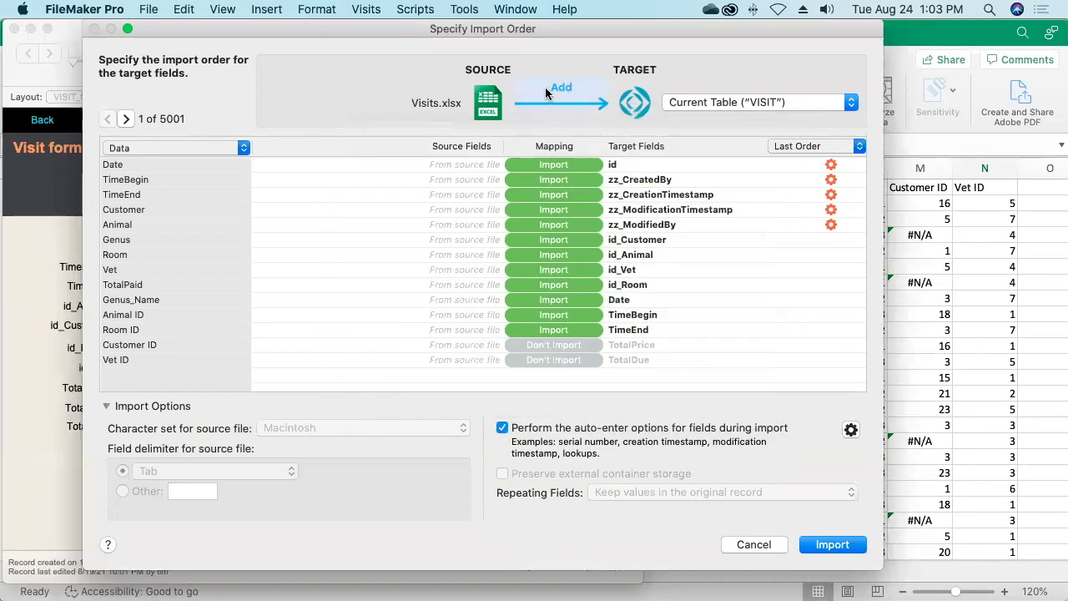
left_click(147, 151)
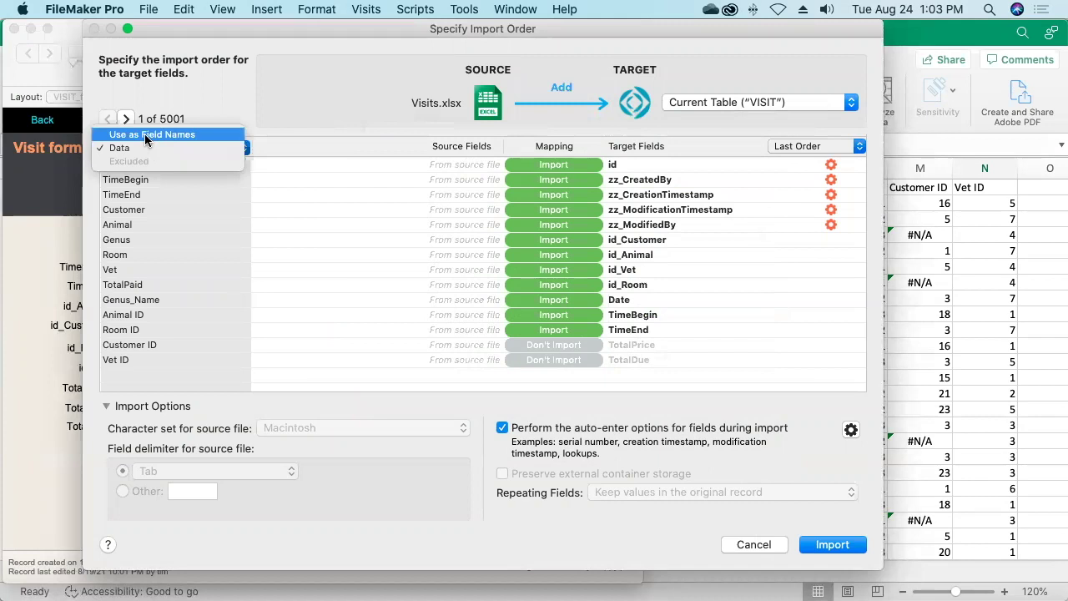
left_click(147, 136)
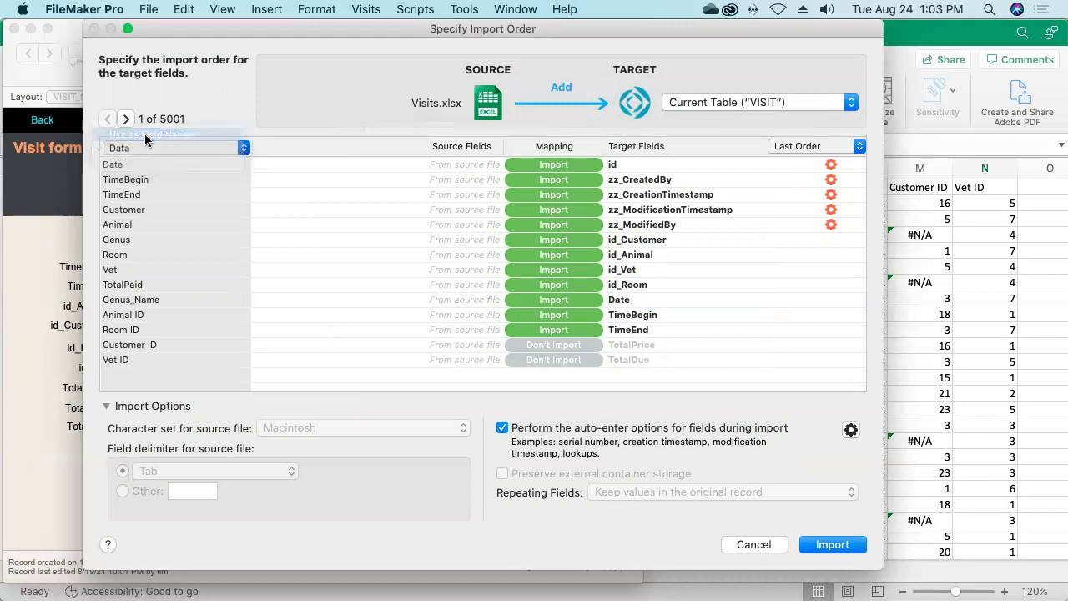
left_click(791, 147)
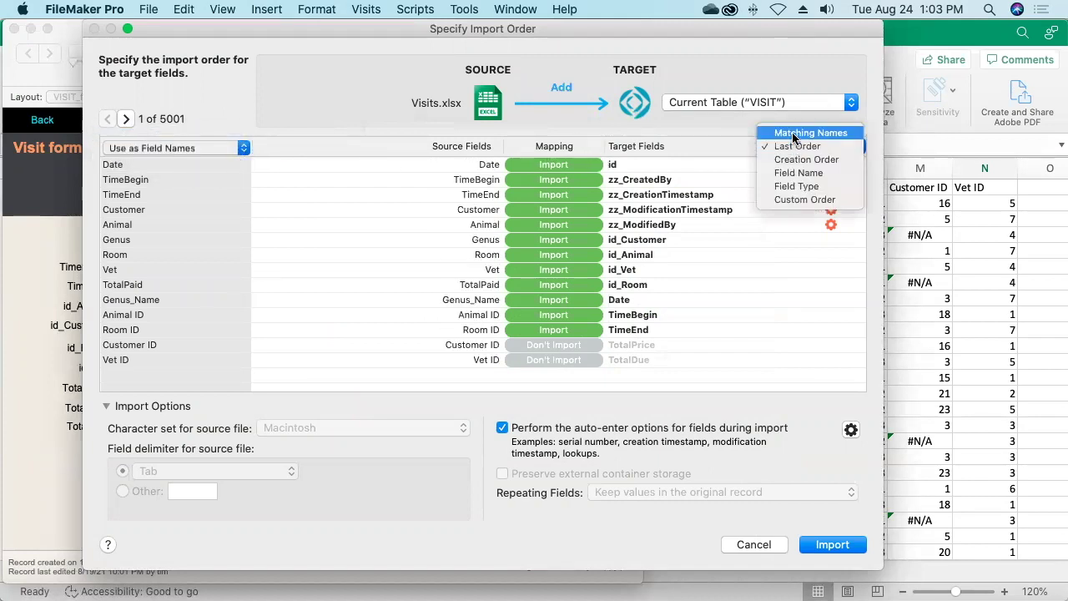
left_click(792, 134)
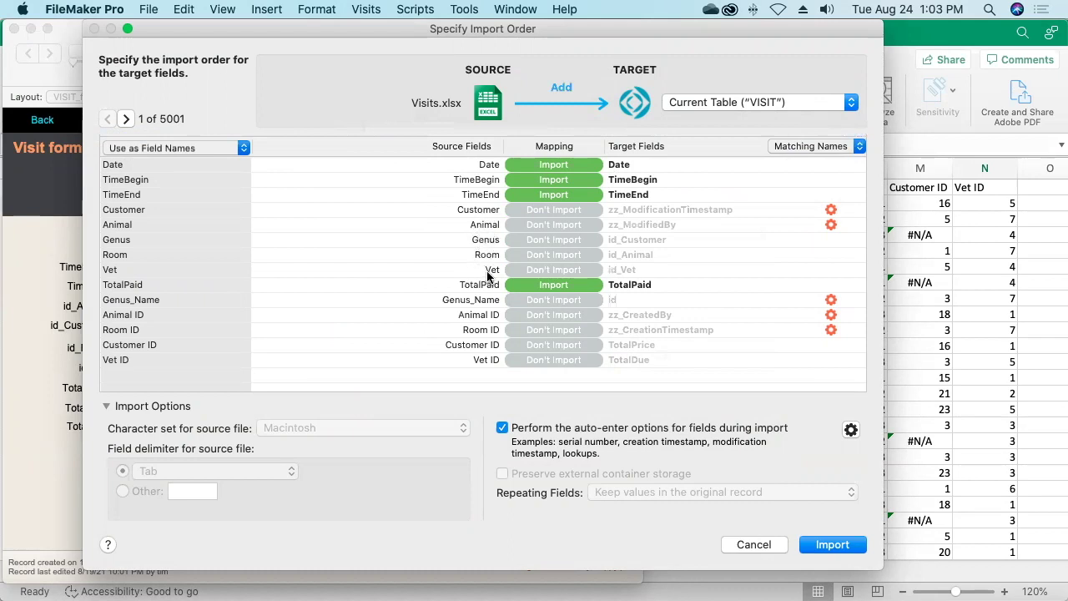
- Preview the second source record and map Animal ID to id_Animal and Room ID to id_Room
left_click(126, 119)
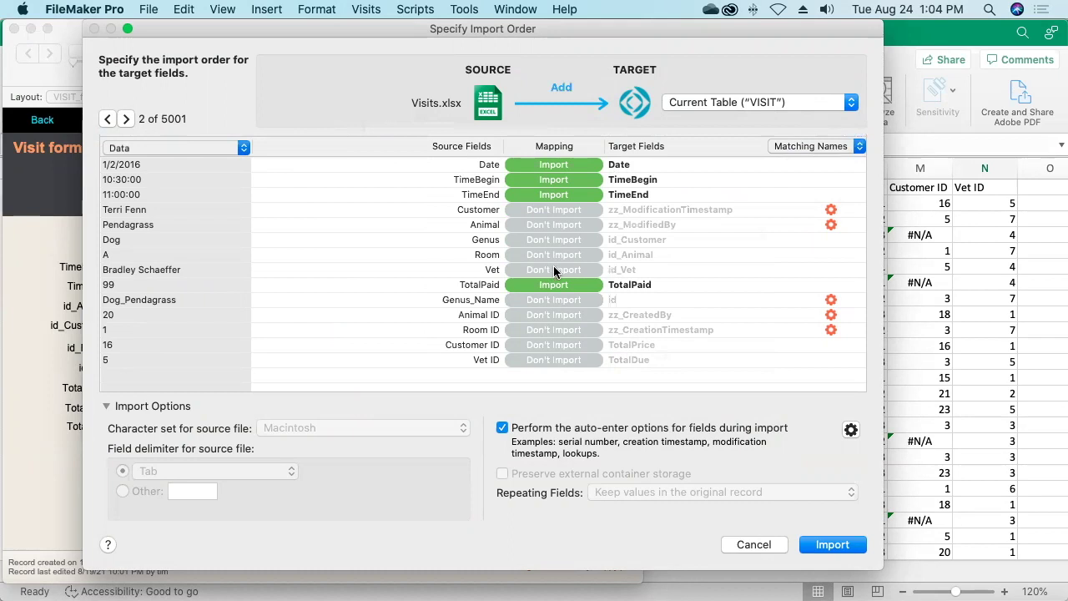
left_click(628, 314)
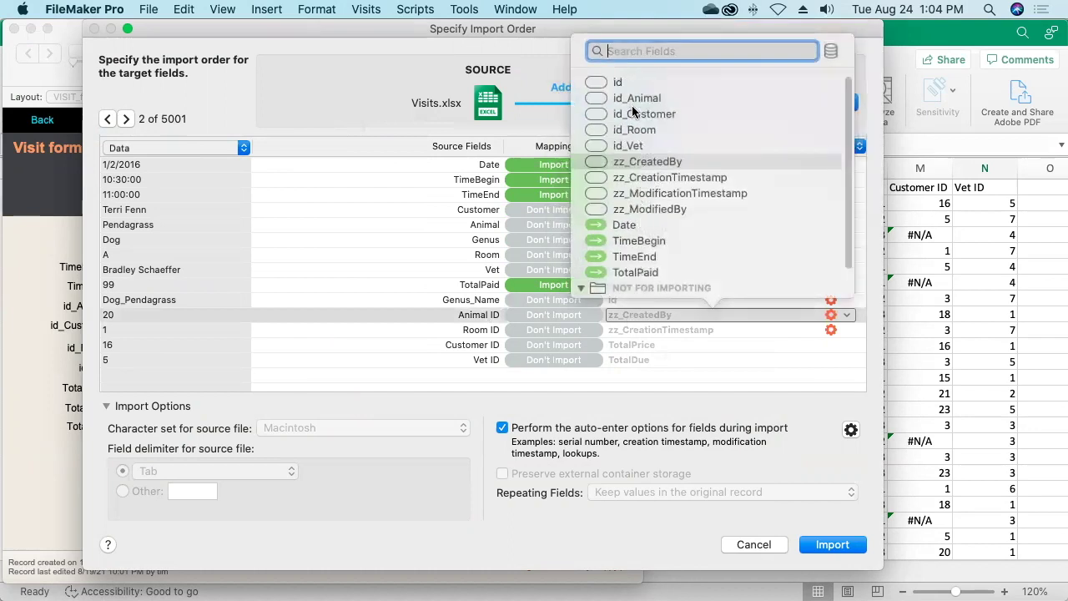
left_click(636, 98)
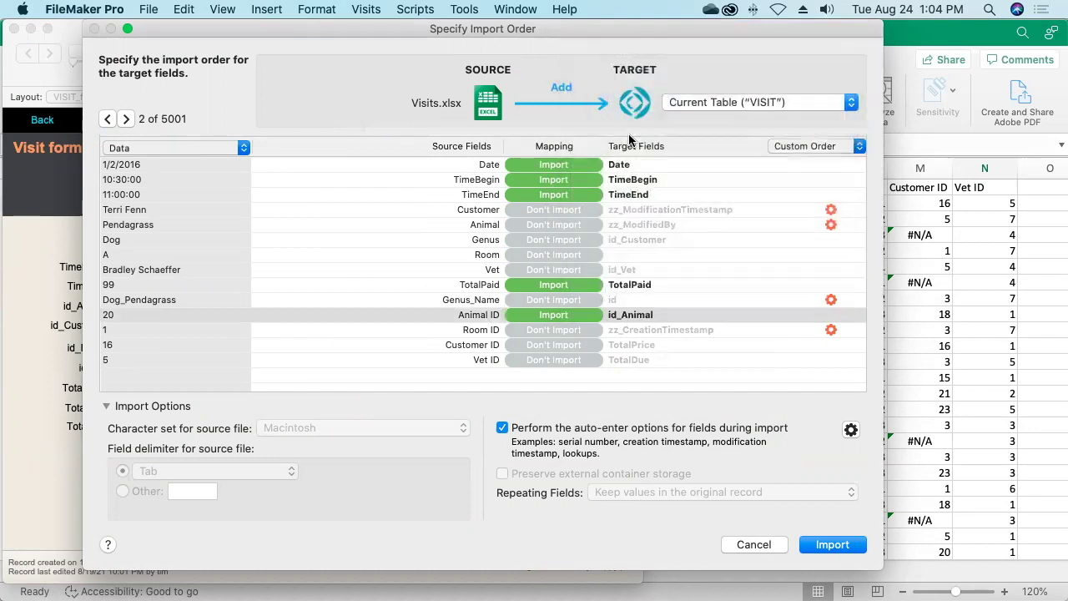
left_click(640, 332)
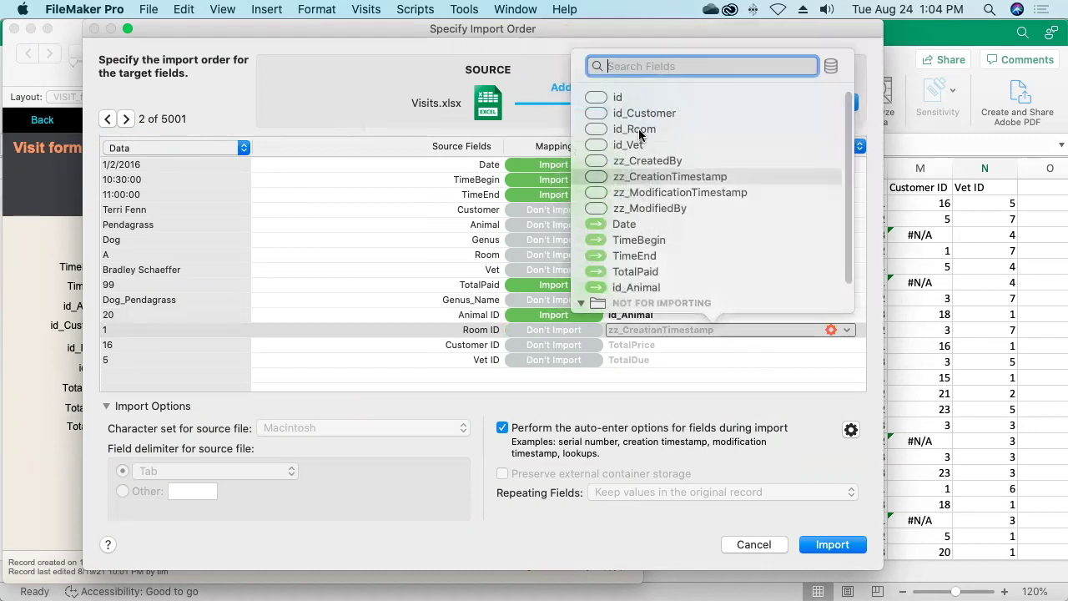
left_click(634, 129)
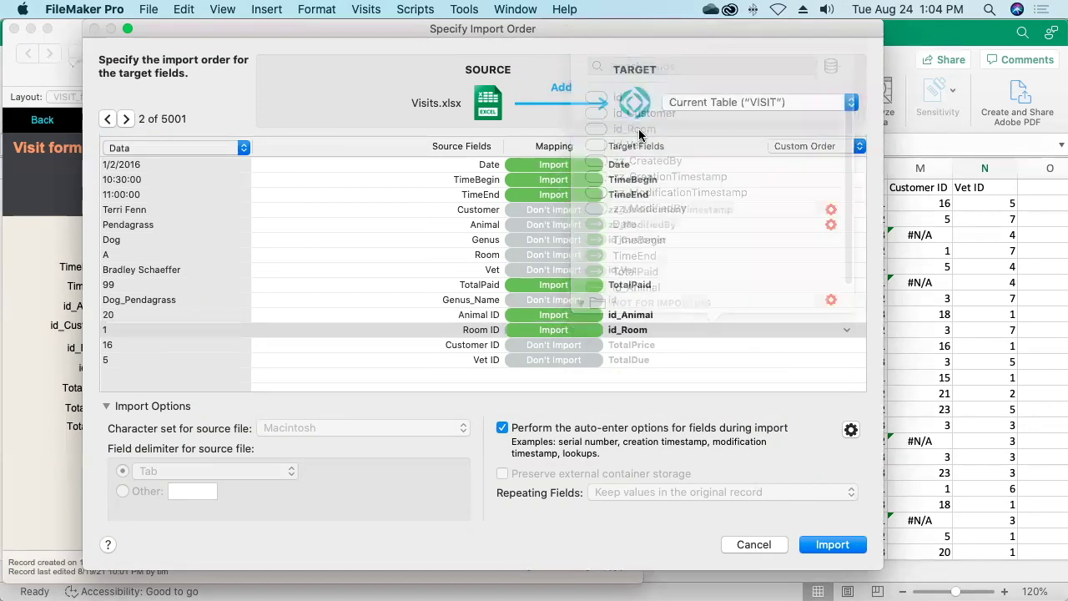
- Map Customer ID to id_Customer and Vet ID to id_Vet, and run the import into the VISIT table
left_click(656, 347)
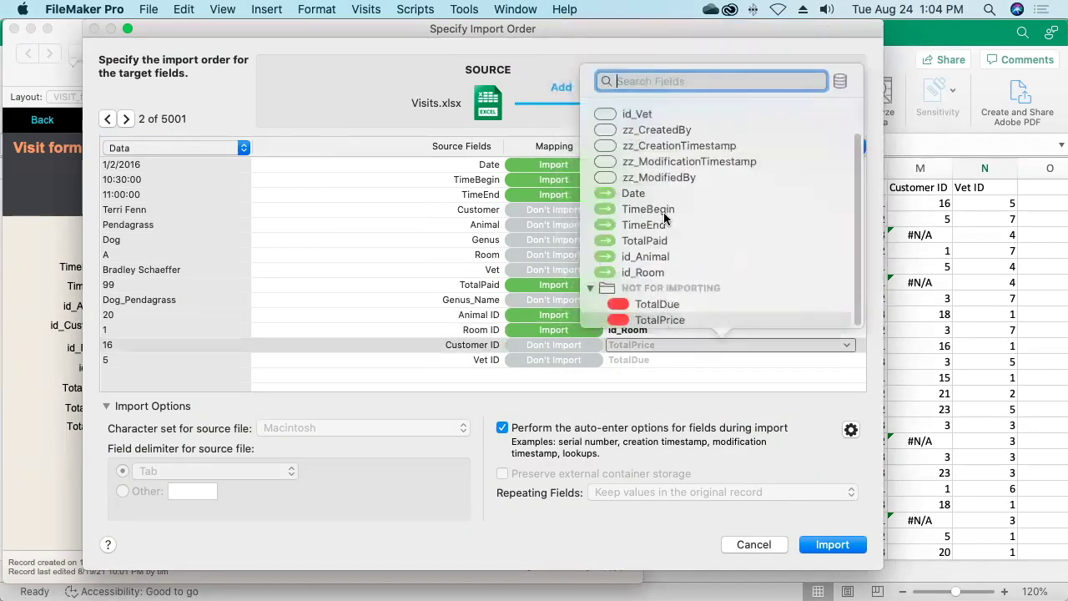
scroll(734, 159, "up", 2)
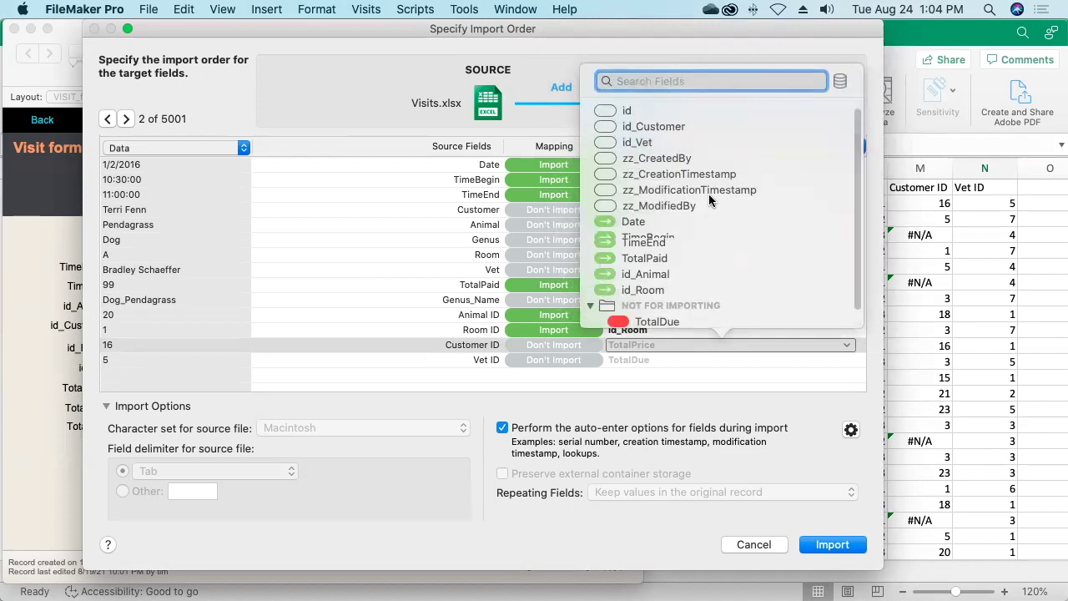
left_click(672, 132)
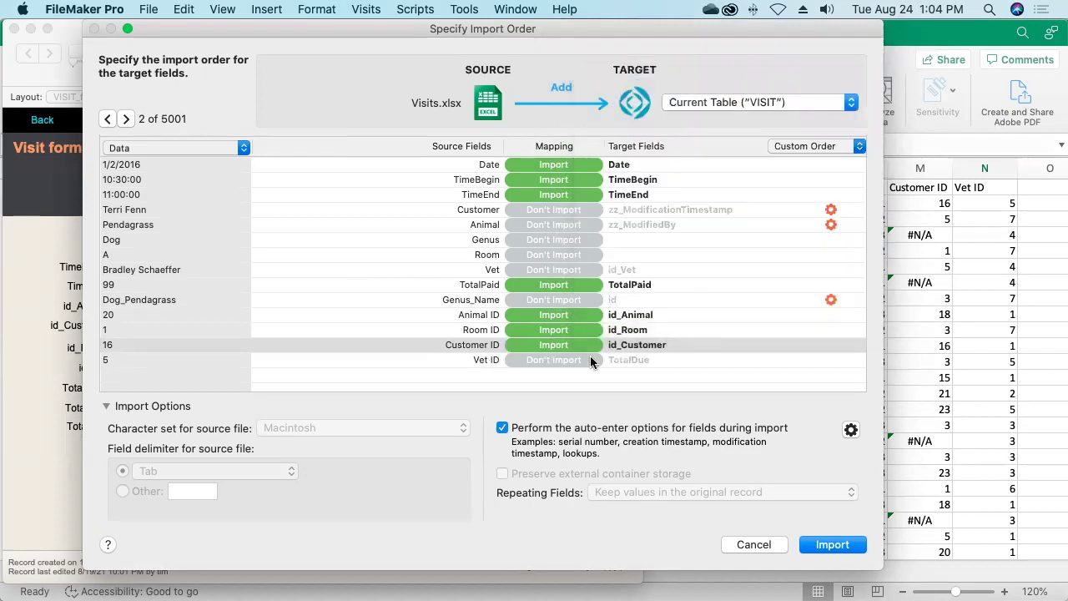
left_click(633, 359)
scroll(670, 259, "up", 1)
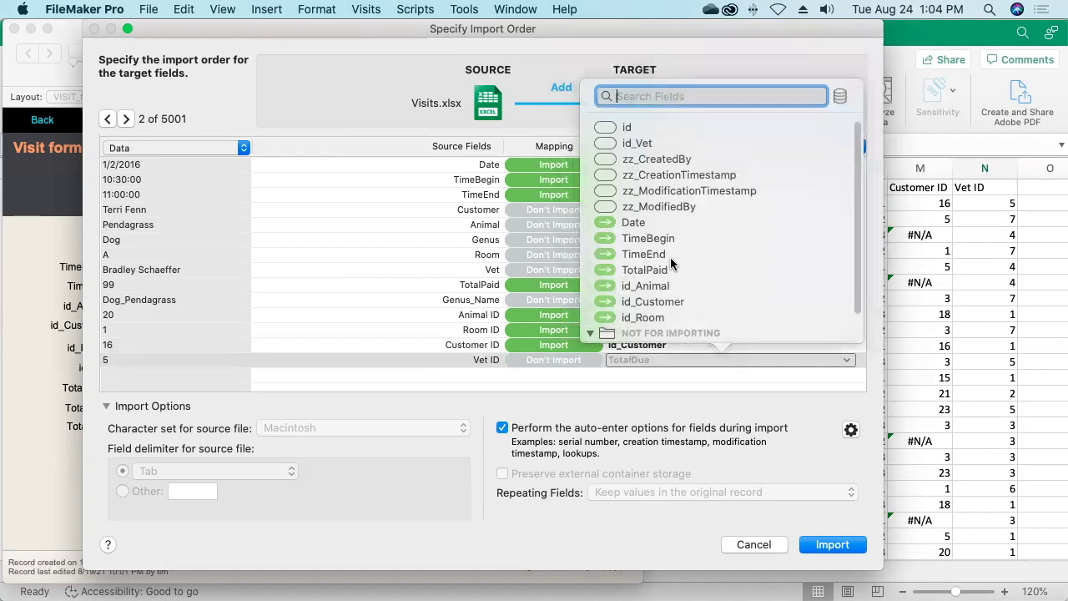
left_click(646, 143)
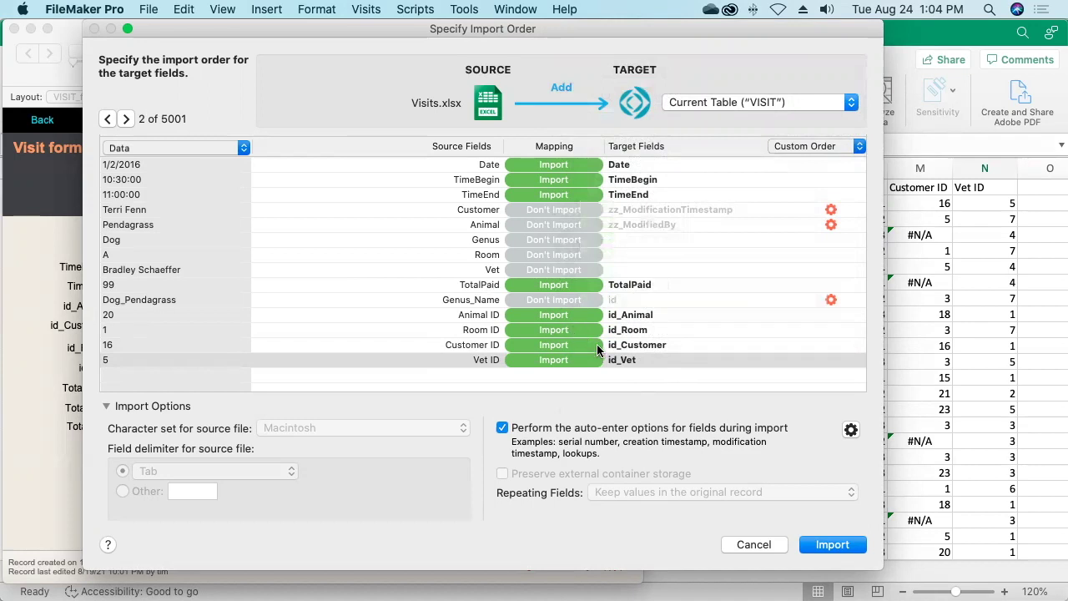
left_click(826, 546)
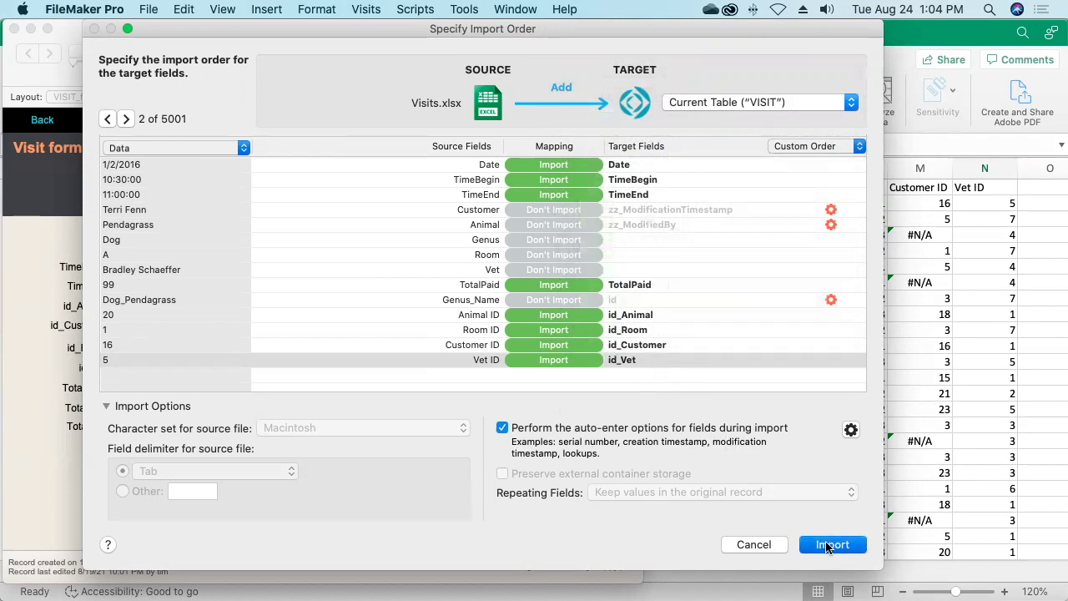
- Import the mapped visits into the VISIT table, close the summary, and compare the third imported visit with the source spreadsheet
left_click(826, 545)
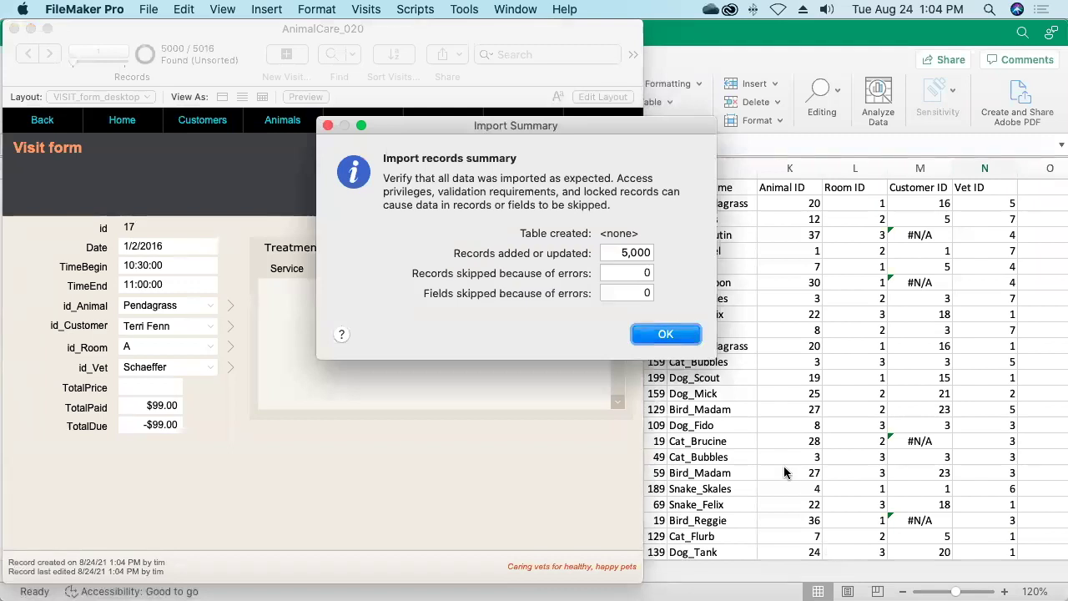
left_click(665, 334)
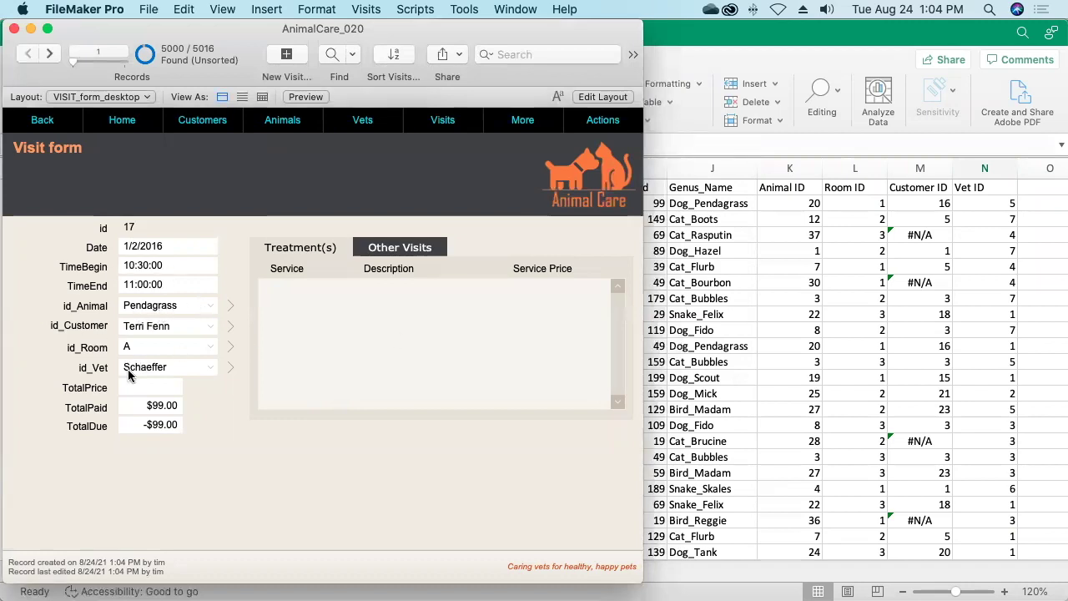
left_click(50, 55)
left_click(50, 54)
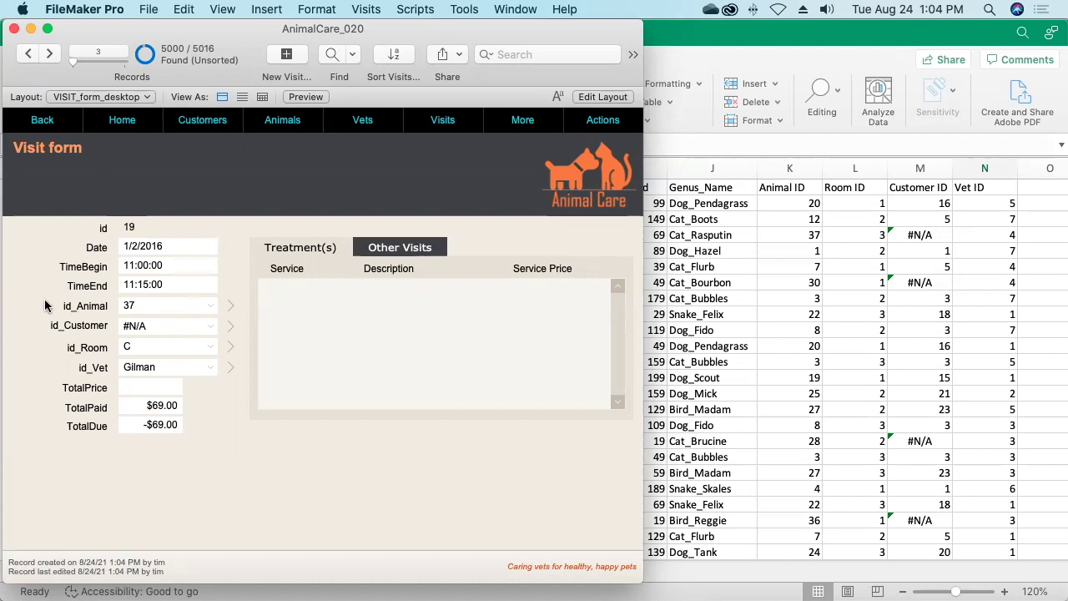
left_click(730, 287)
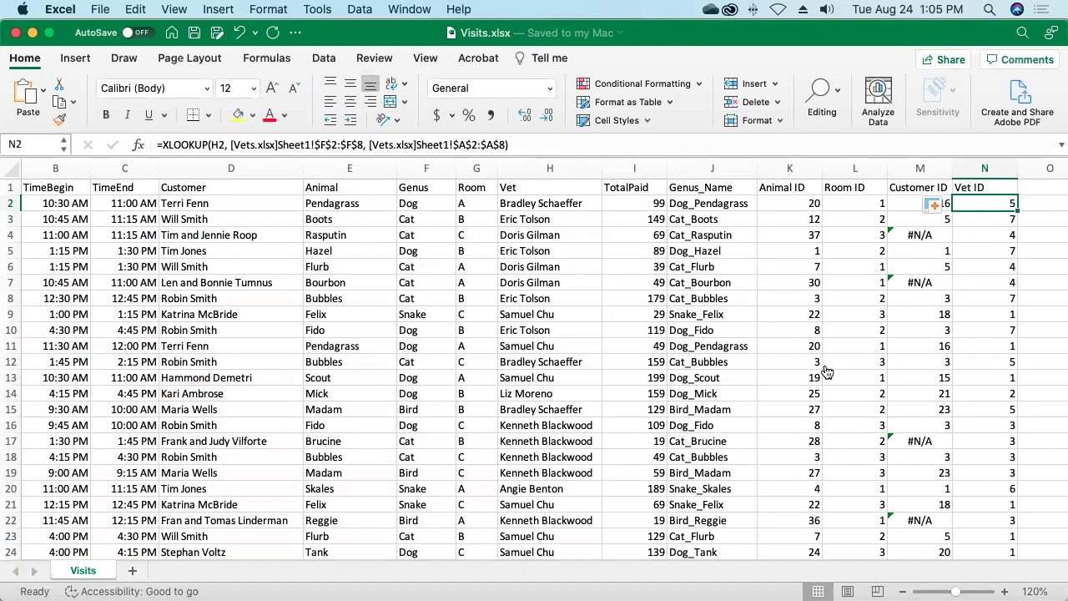
key("super+Tab")
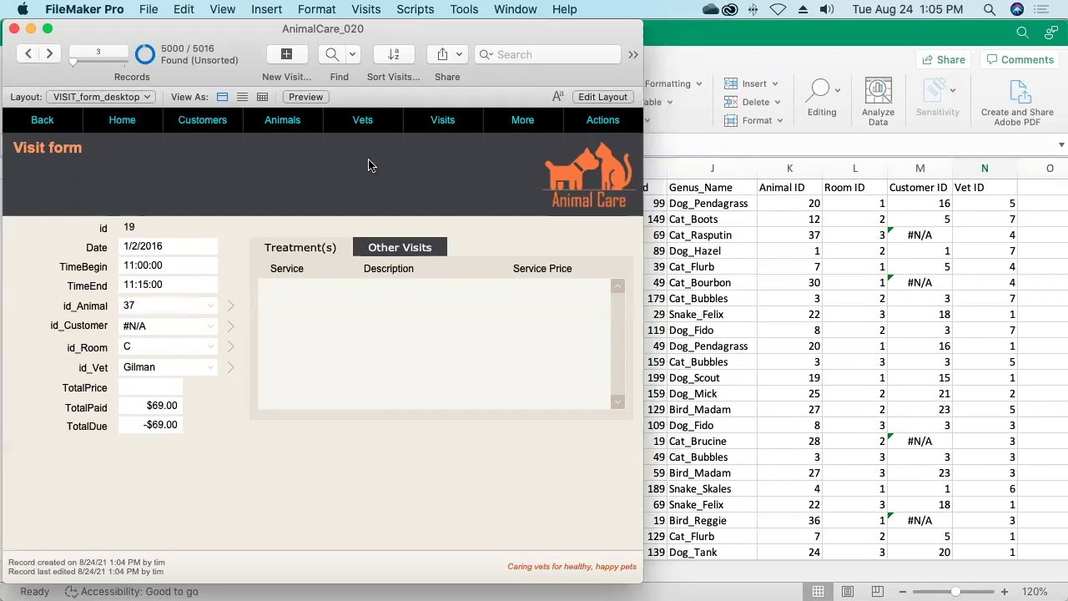
- Open the household record belonging to the first customer in the customer list
left_click(202, 121)
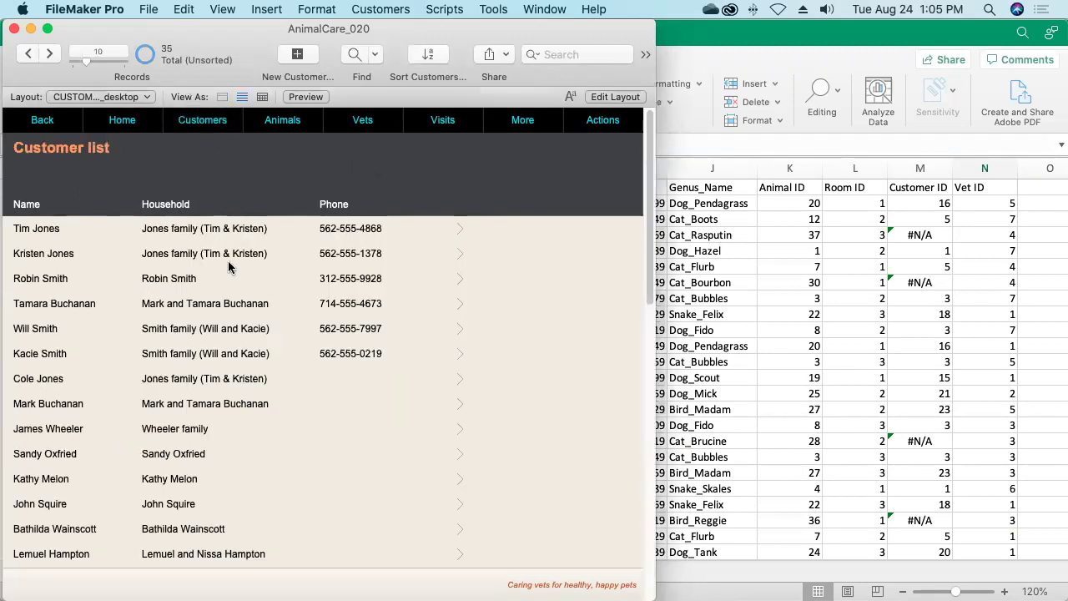
left_click(453, 232)
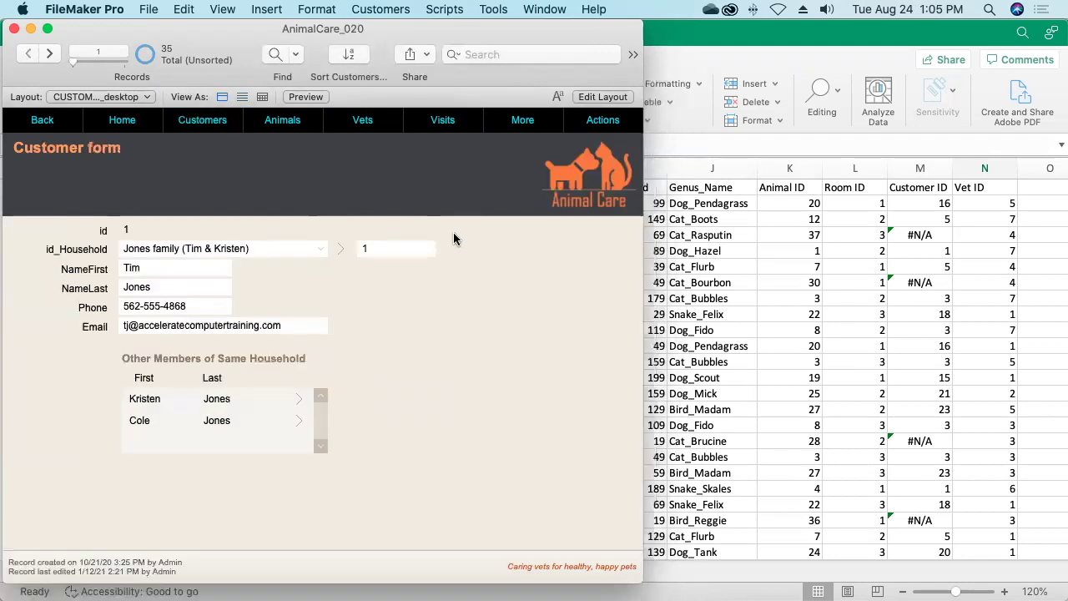
left_click(341, 252)
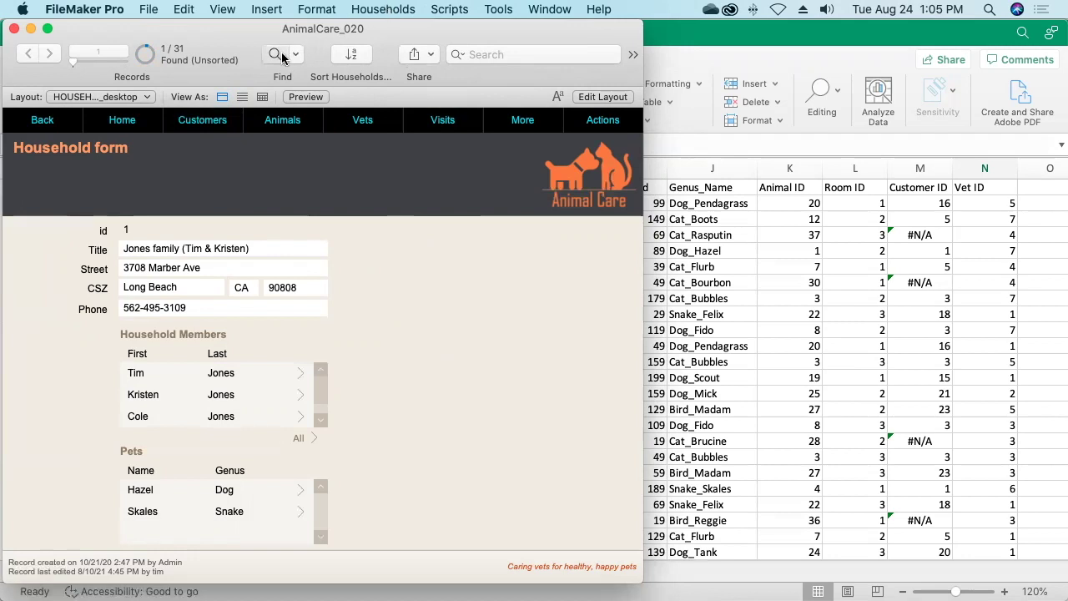
- Find all households with any value in the City field, using the * operator
key("super+f")
left_click(150, 289)
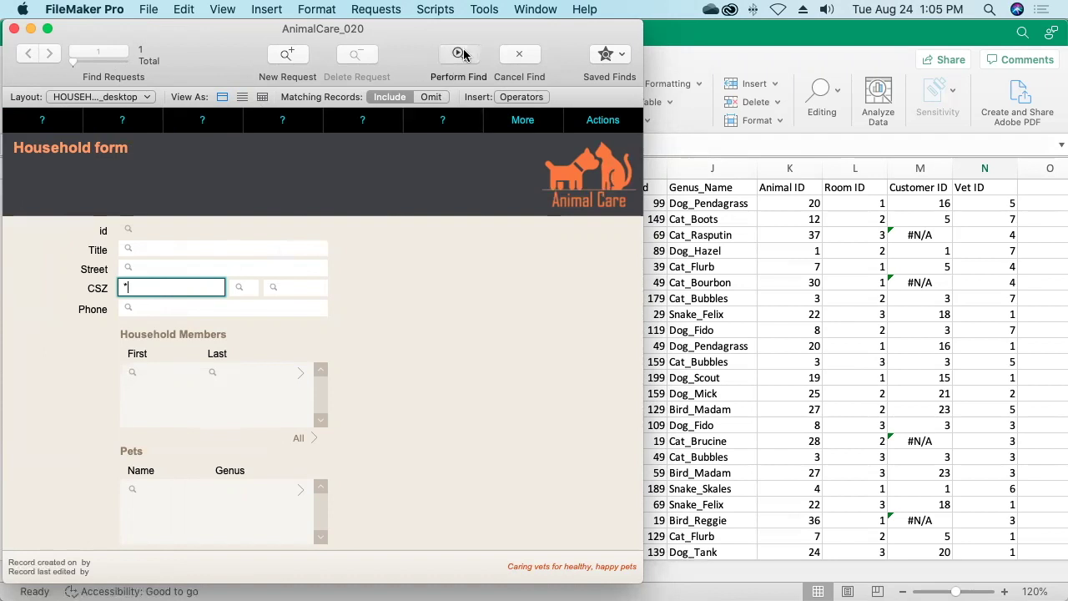
key("Return")
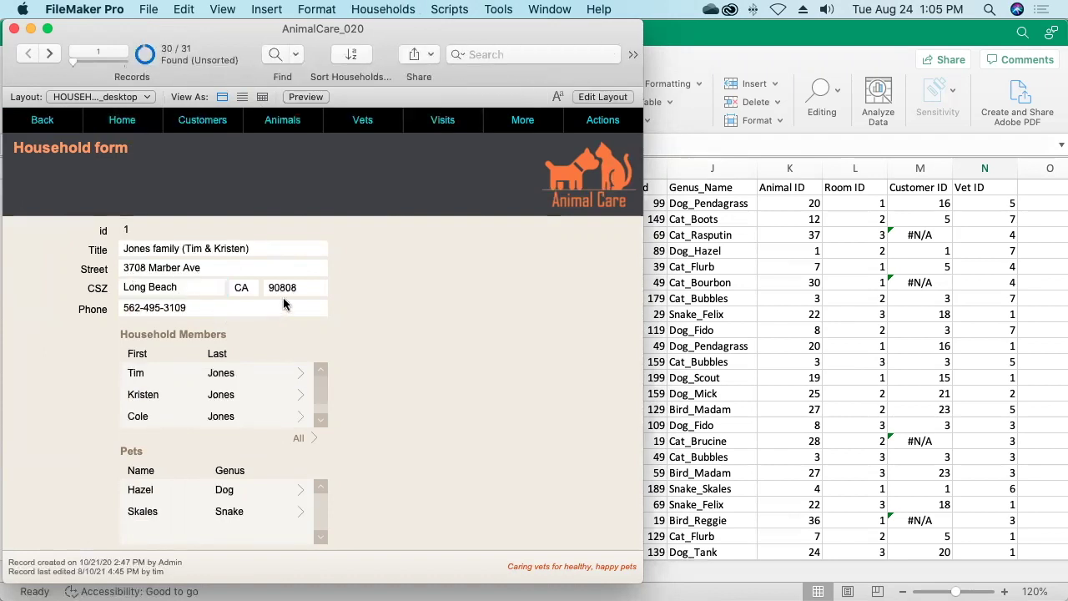
- Sort the found households by City and then Title, both in ascending order
left_click(356, 56)
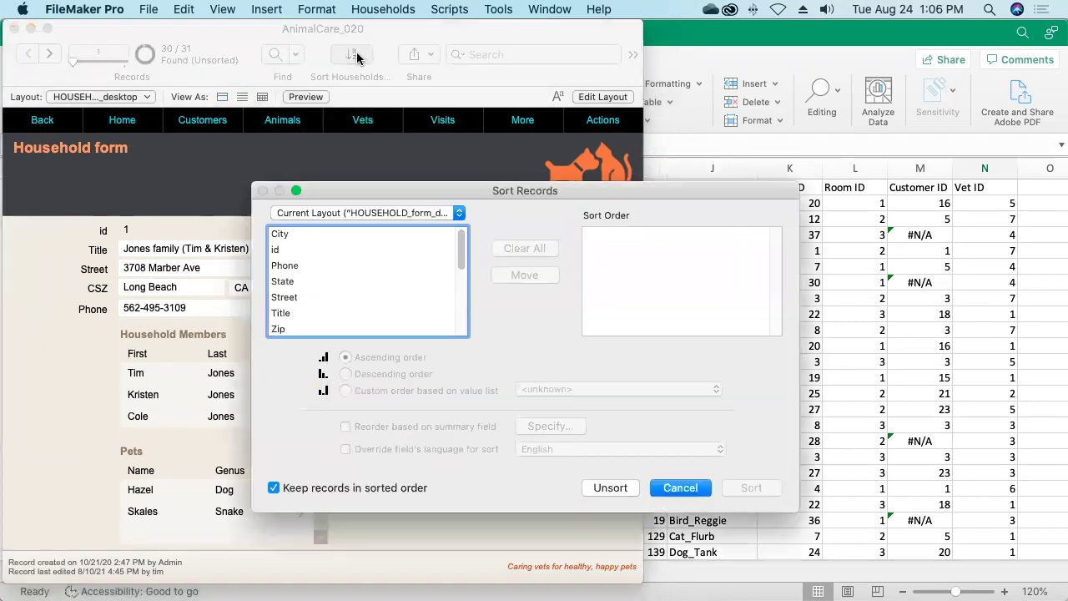
double_click(279, 236)
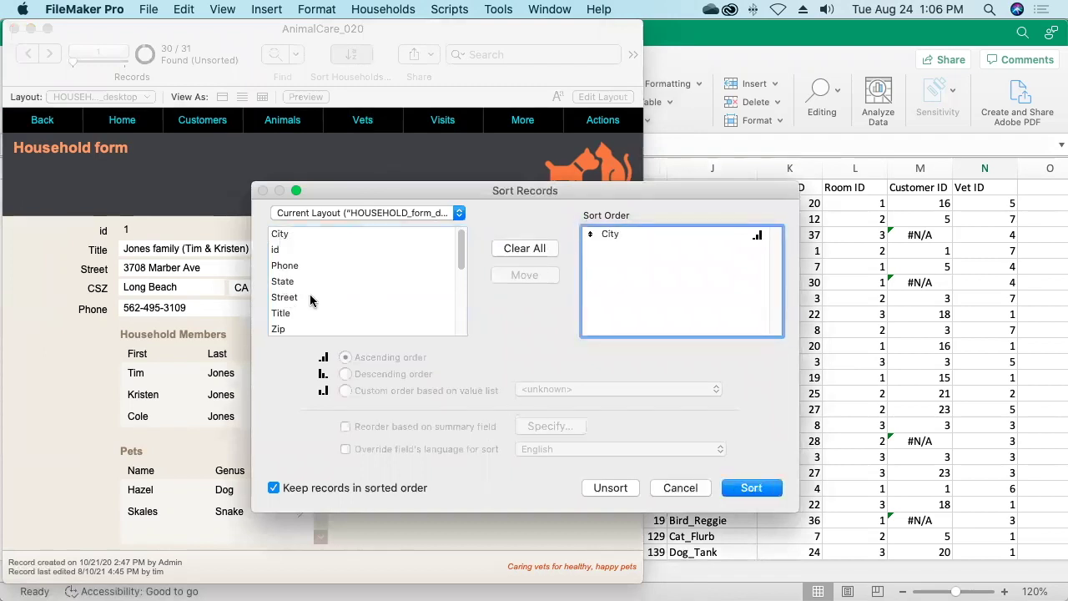
double_click(288, 313)
left_click(765, 488)
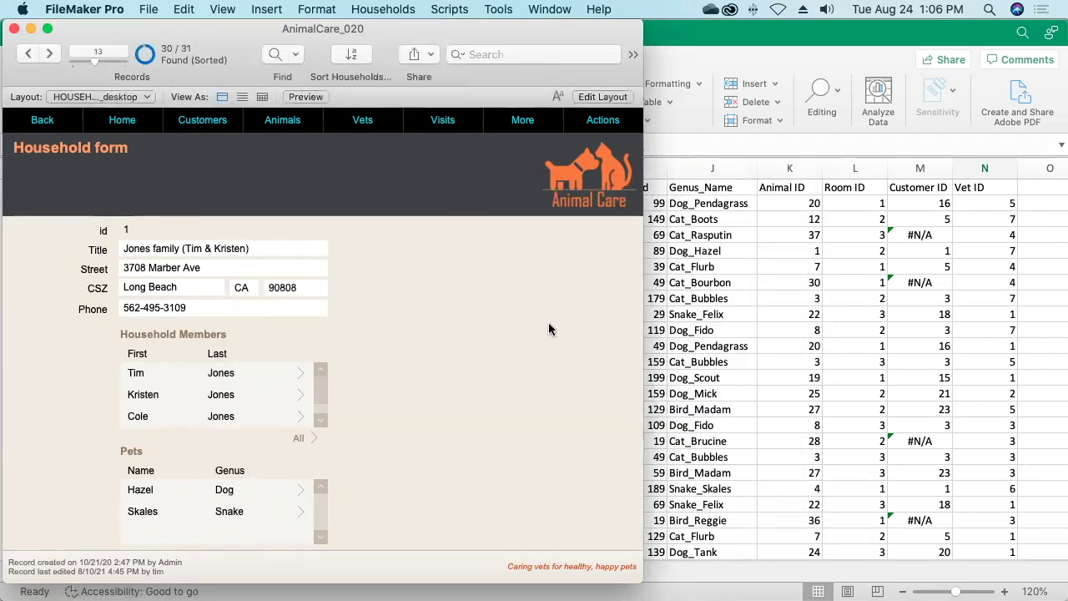
- Browse the sorted household records from the first one onward to examine how the cities are ordered and repeated
left_click_drag(95, 64, 33, 62)
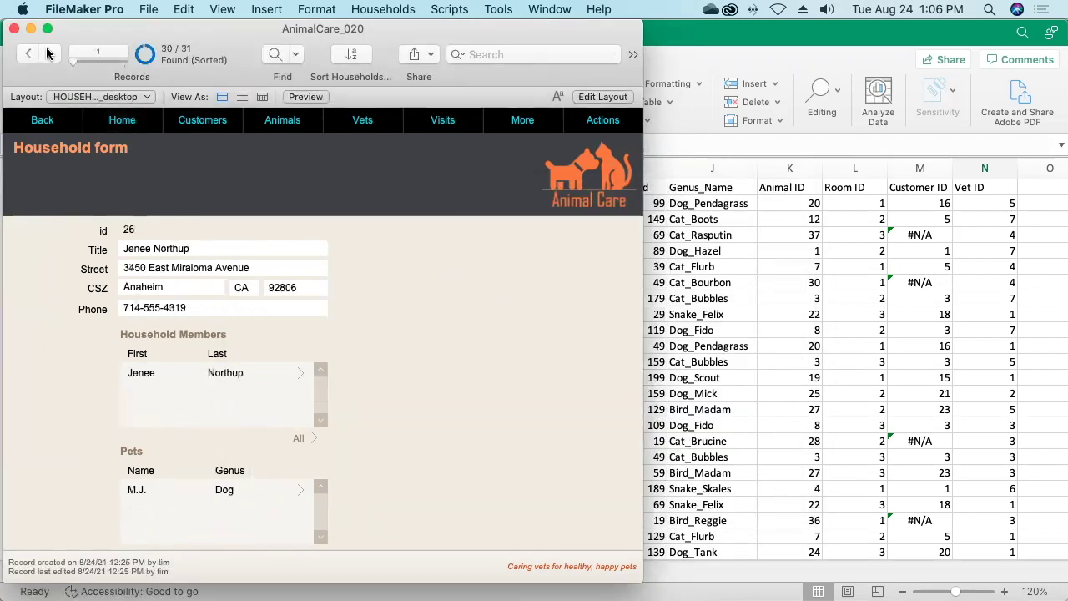
left_click(50, 54)
left_click(51, 54)
left_click(52, 55)
left_click(51, 54)
left_click(51, 54)
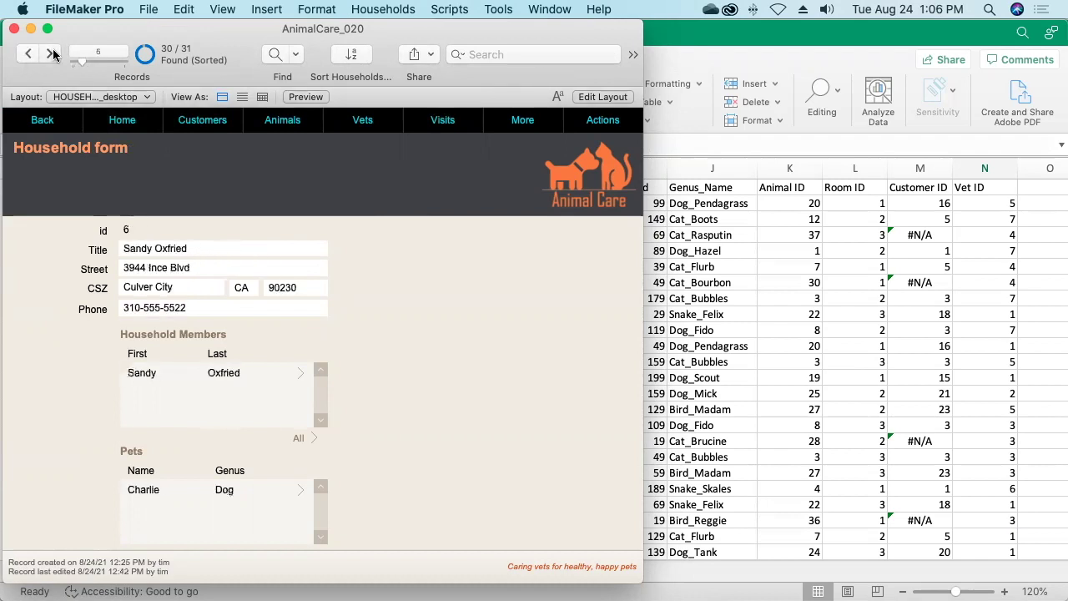
left_click(52, 54)
left_click(52, 54)
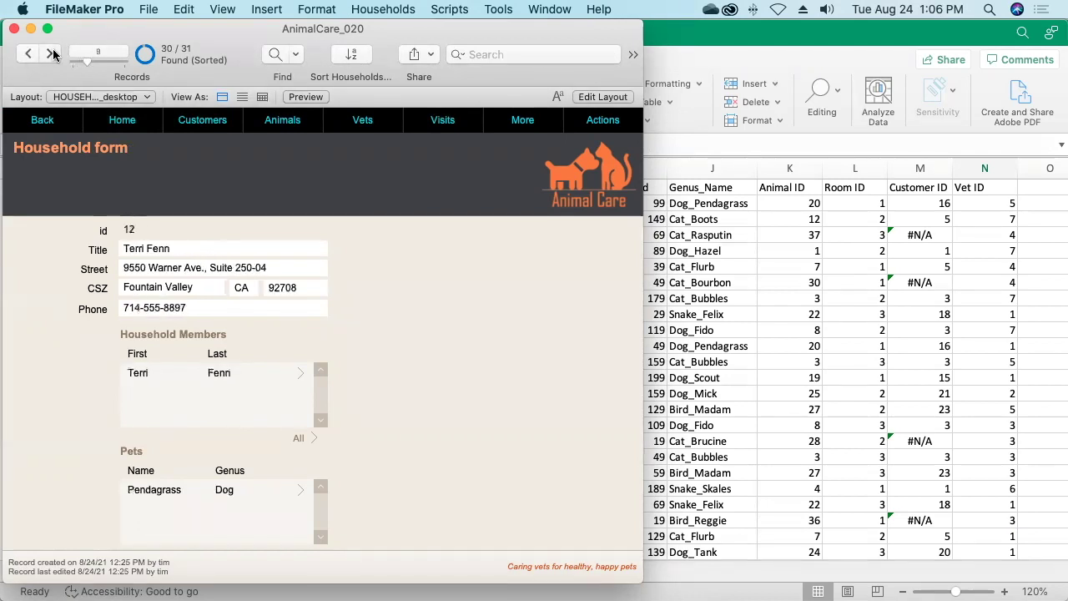
left_click(52, 54)
left_click(52, 54)
left_click(52, 54)
left_click(52, 54)
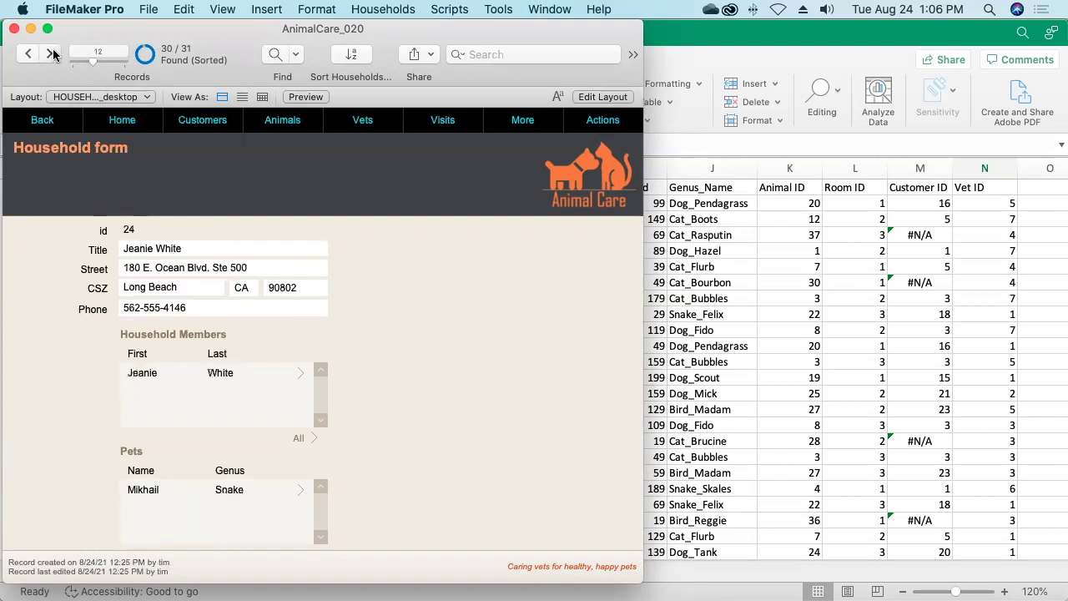
left_click(51, 54)
left_click(52, 54)
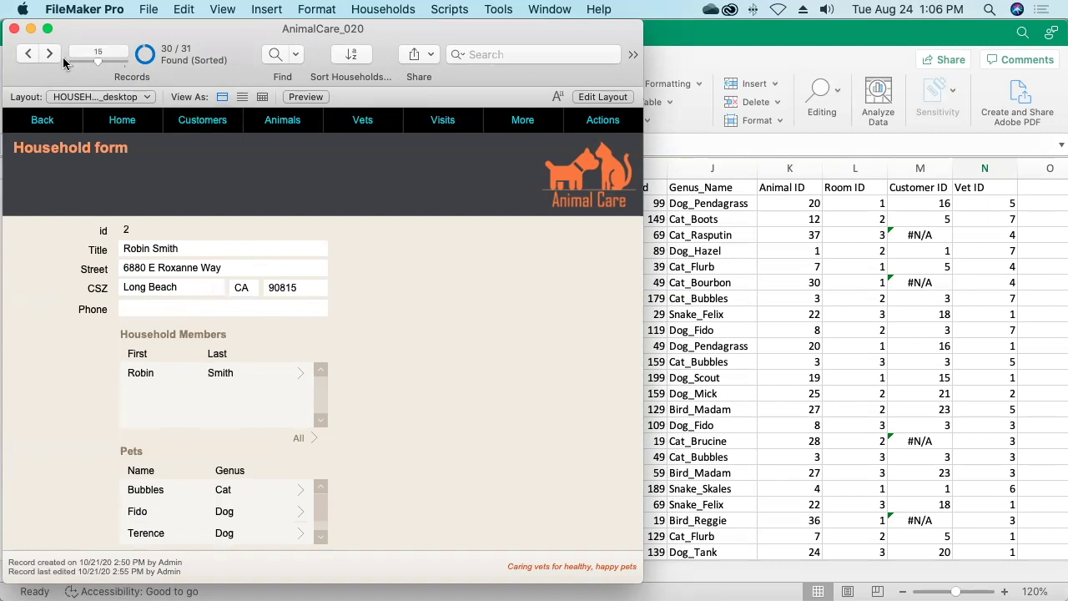
left_click(51, 54)
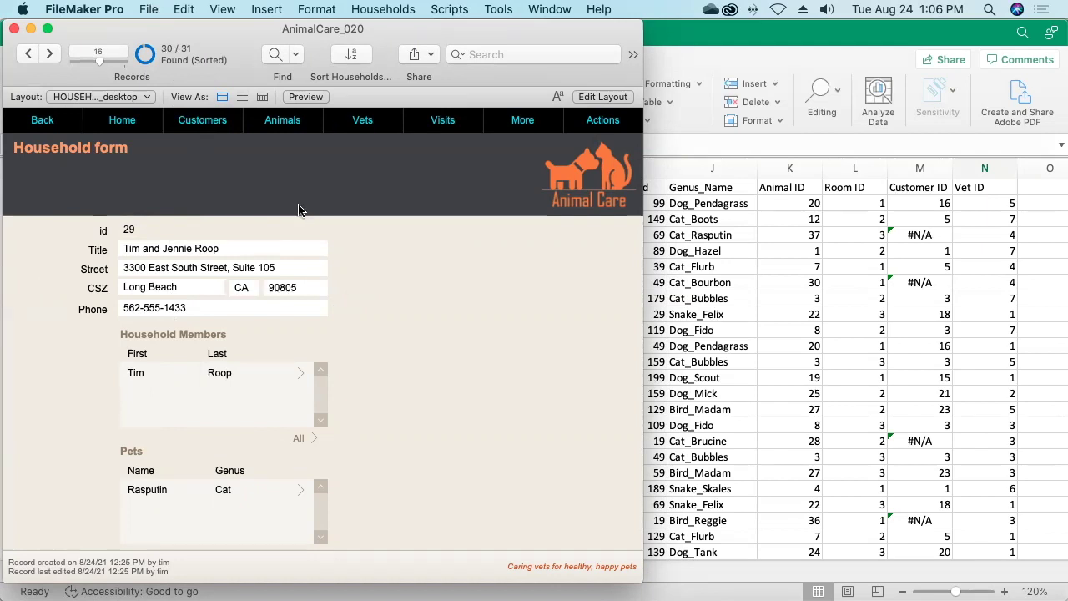
- Start exporting the found households as an Excel workbook named Customer Cities.xlsx in the Exports folder, with automatic opening enabled
left_click(150, 10)
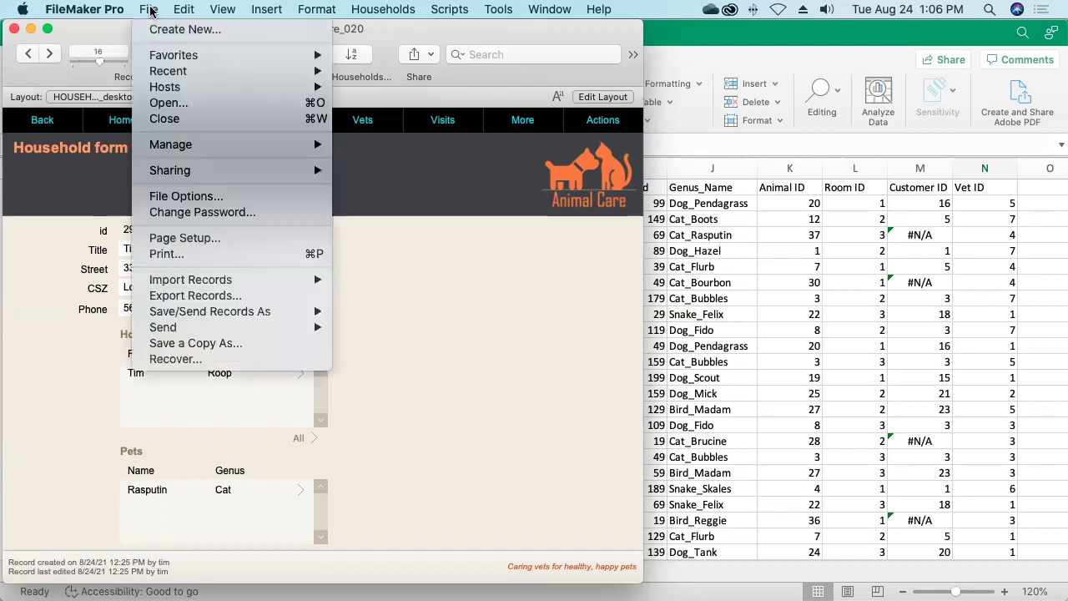
left_click(178, 296)
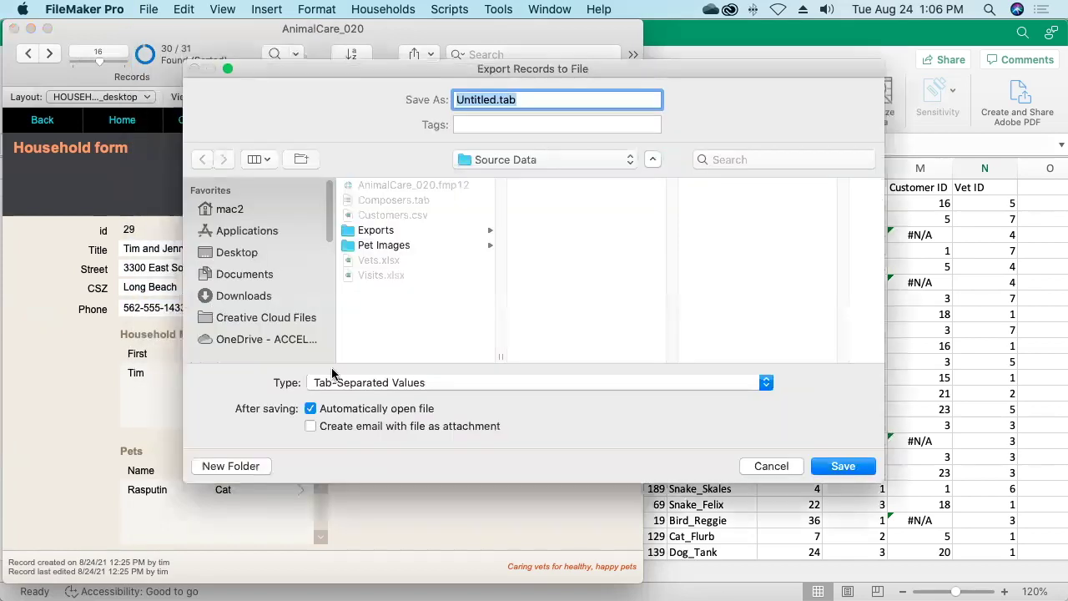
left_click(354, 382)
left_click(357, 488)
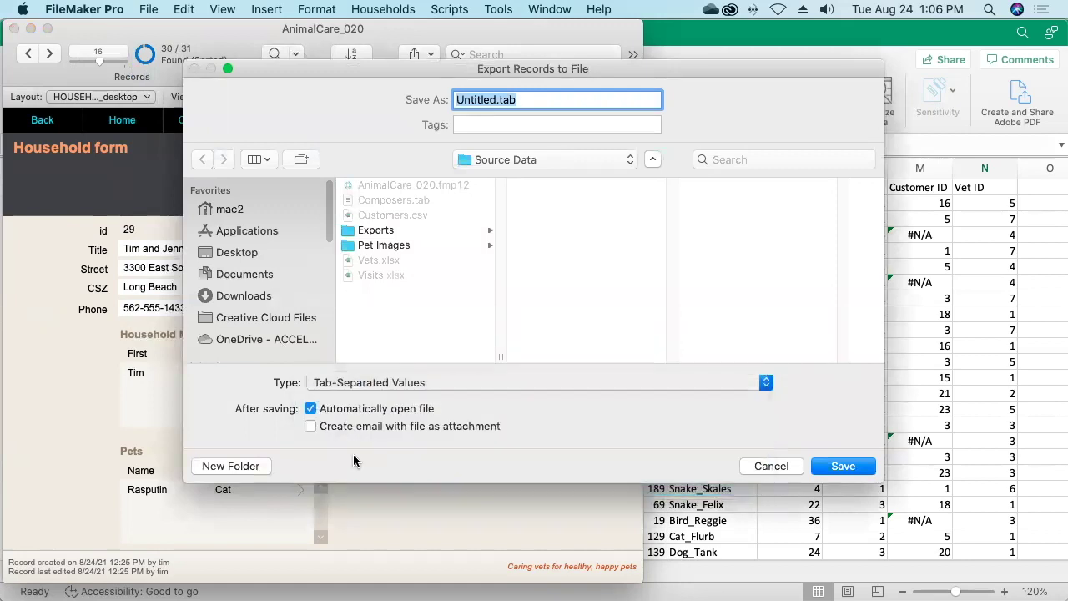
type("Customer Cities.xlsx")
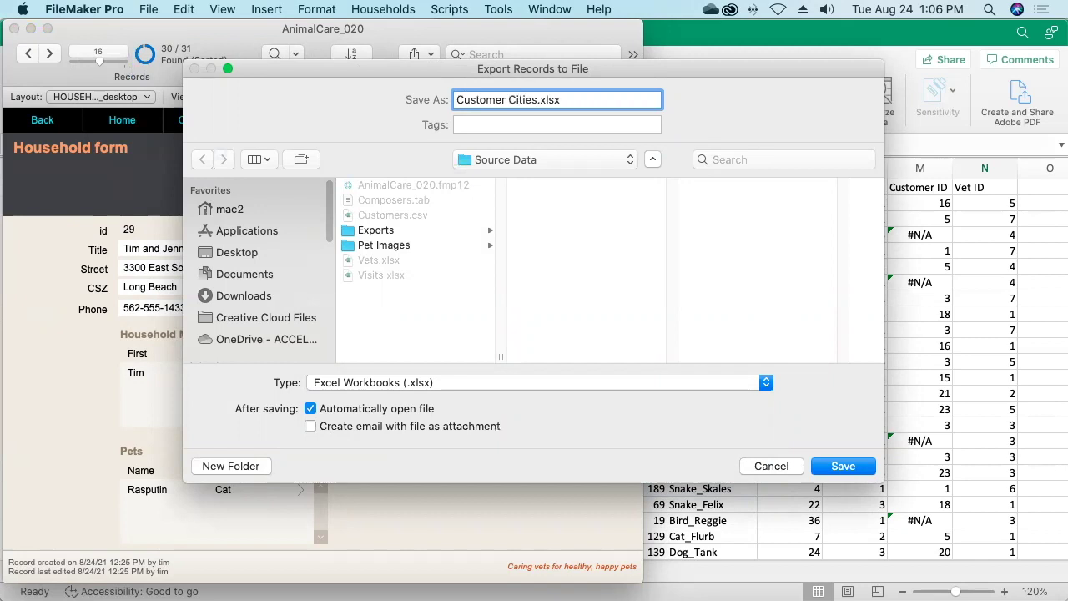
left_click(385, 232)
left_click(834, 465)
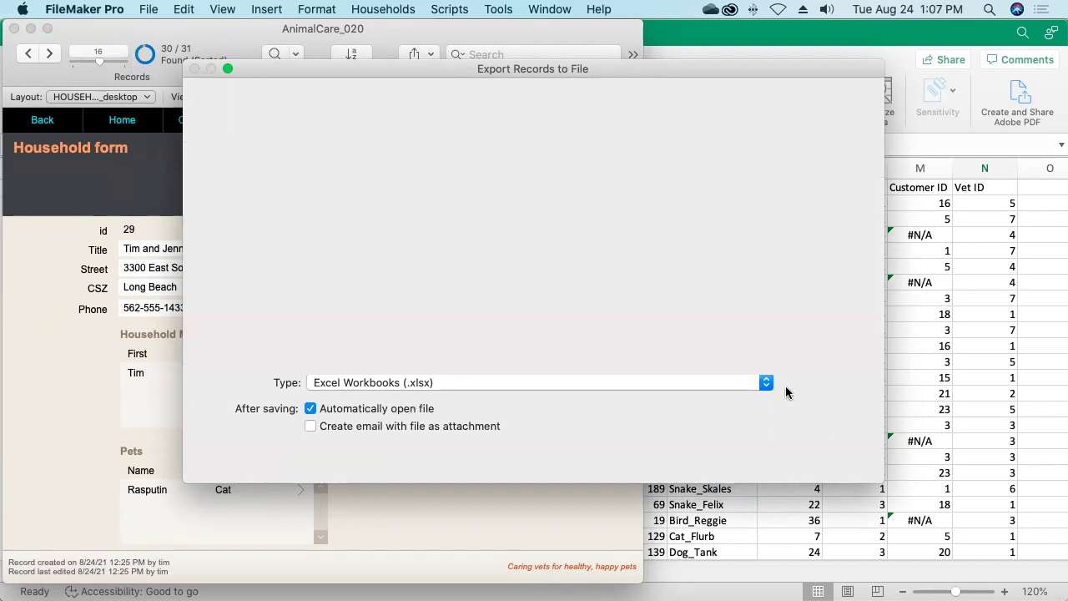
left_click(687, 305)
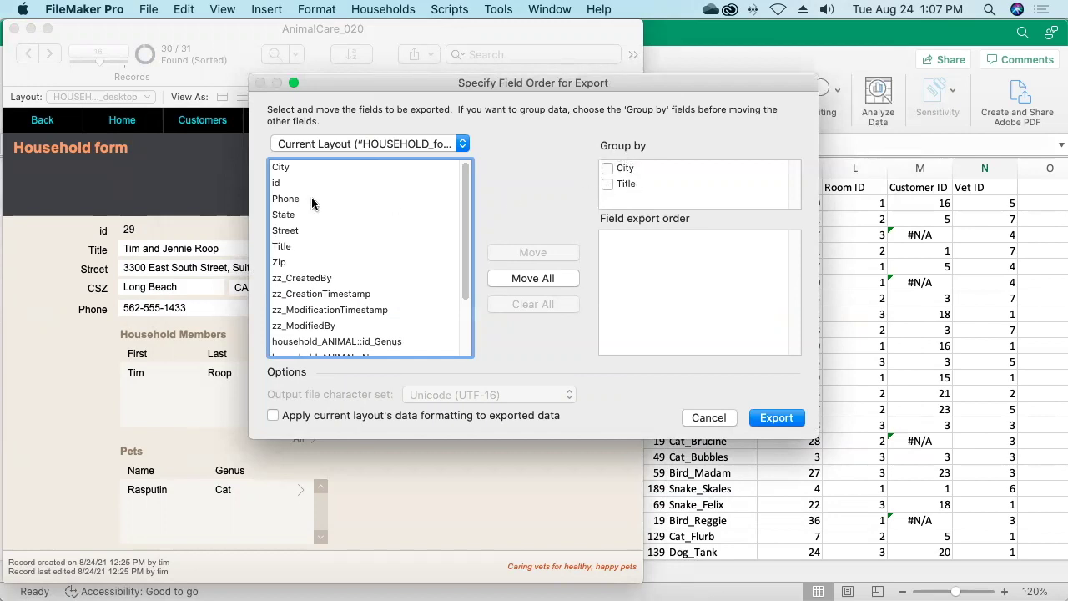
- Set City as the only export field, group the output by City, and run the export
left_click(287, 169)
double_click(287, 169)
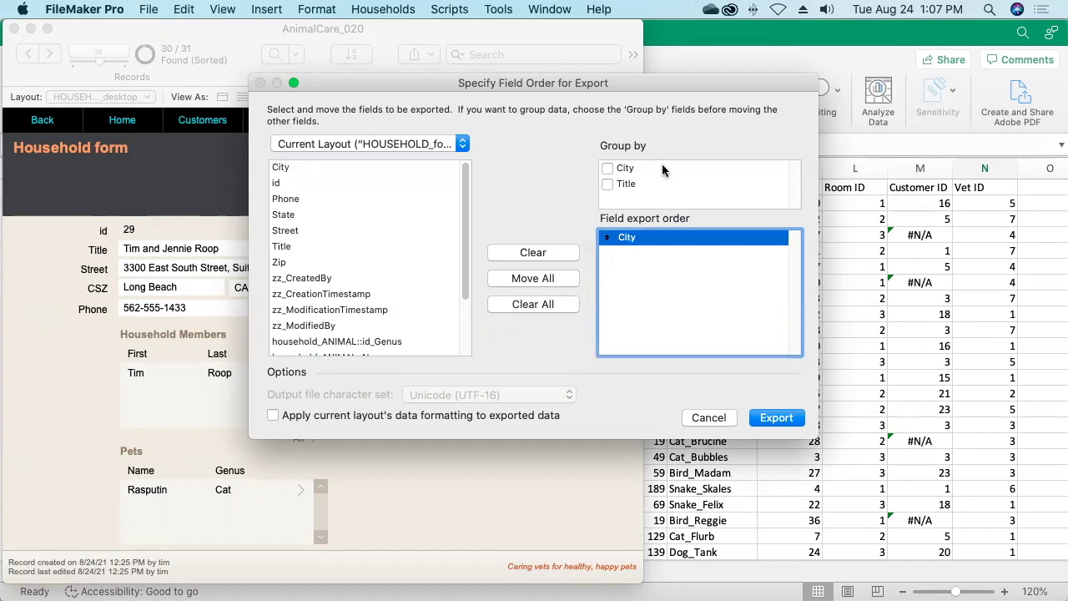
left_click(607, 170)
left_click(611, 169)
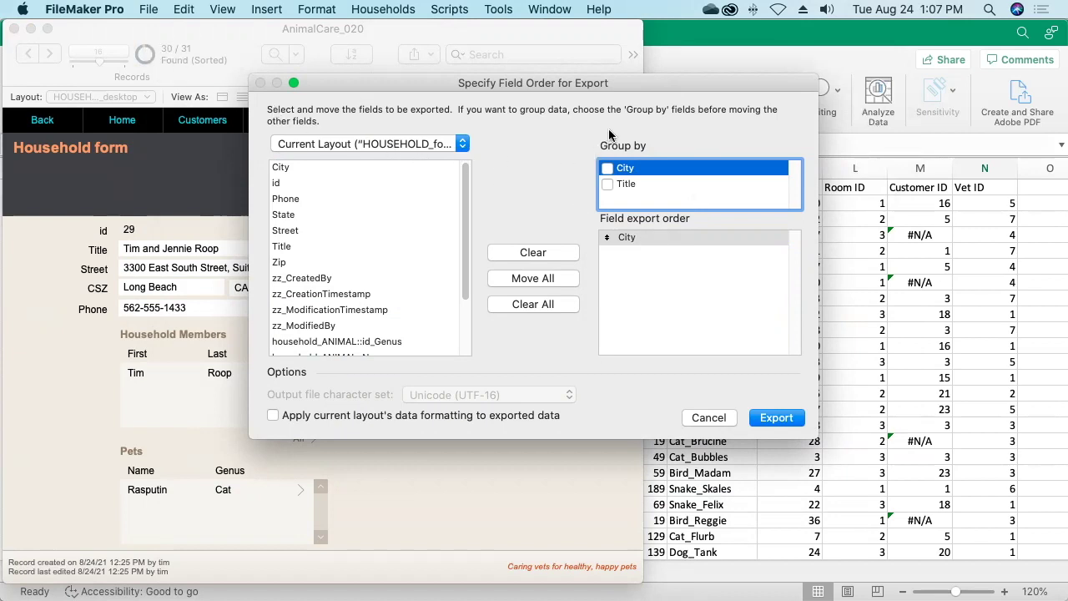
left_click(608, 169)
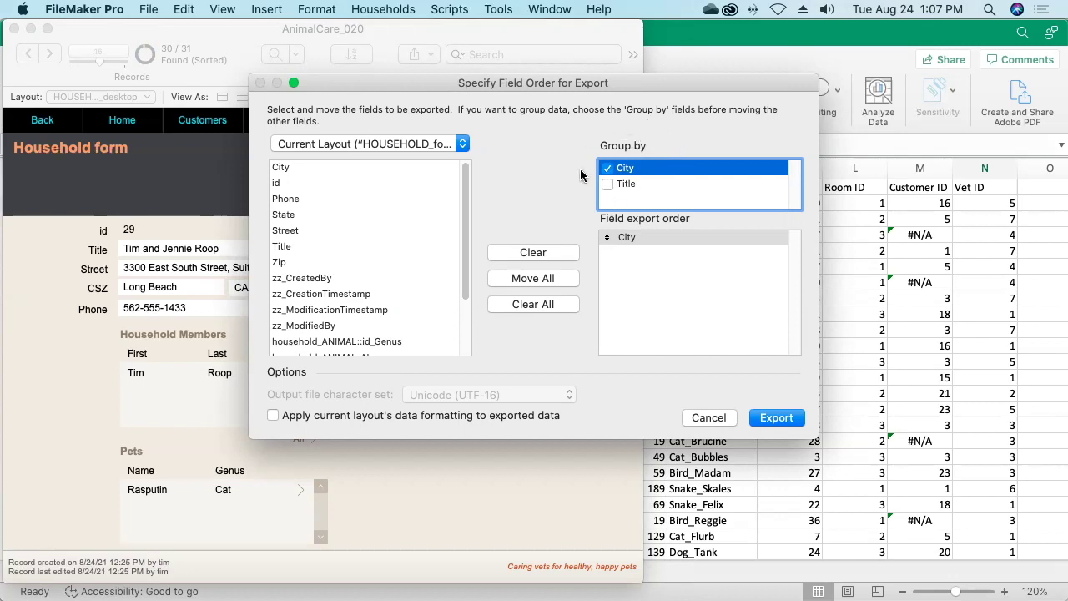
left_click(775, 417)
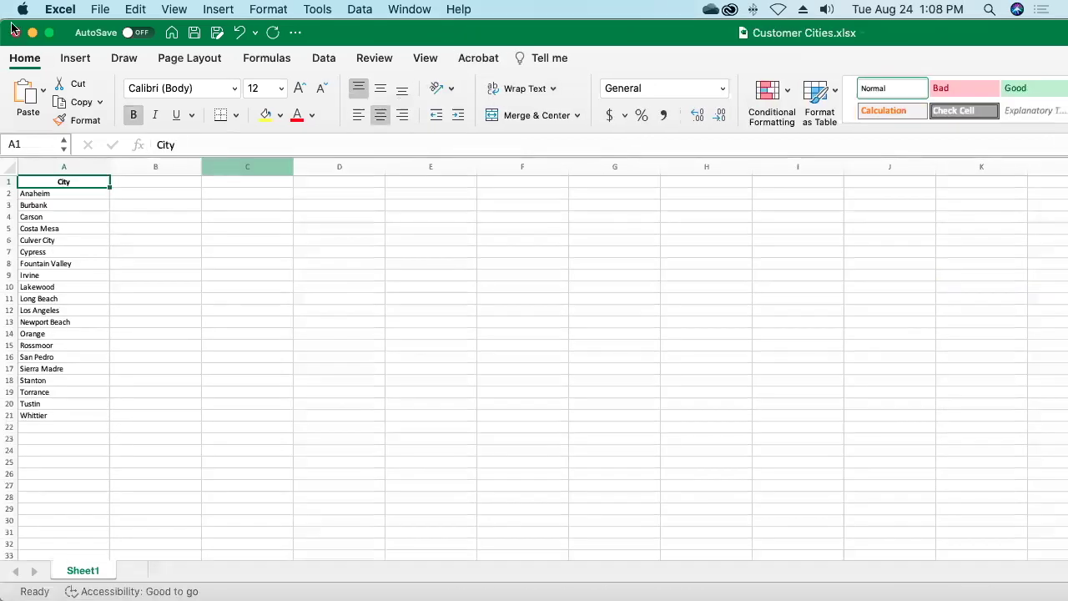
- Reposition and resize the Customer Cities.xlsx window so that it fits on the screen
left_click_drag(2, 24, 393, 42)
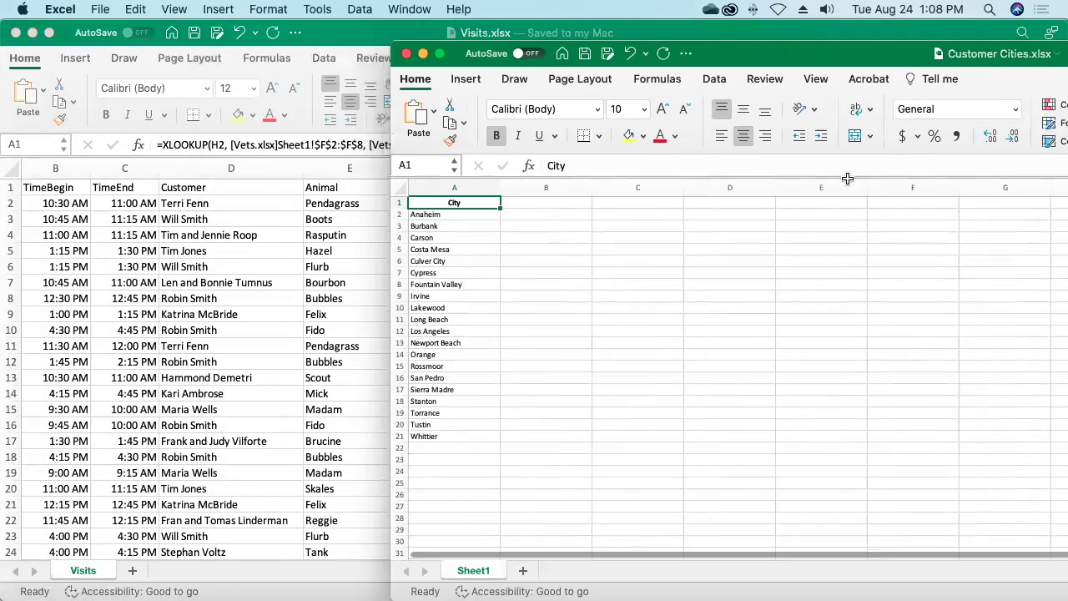
left_click_drag(866, 52, 527, 9)
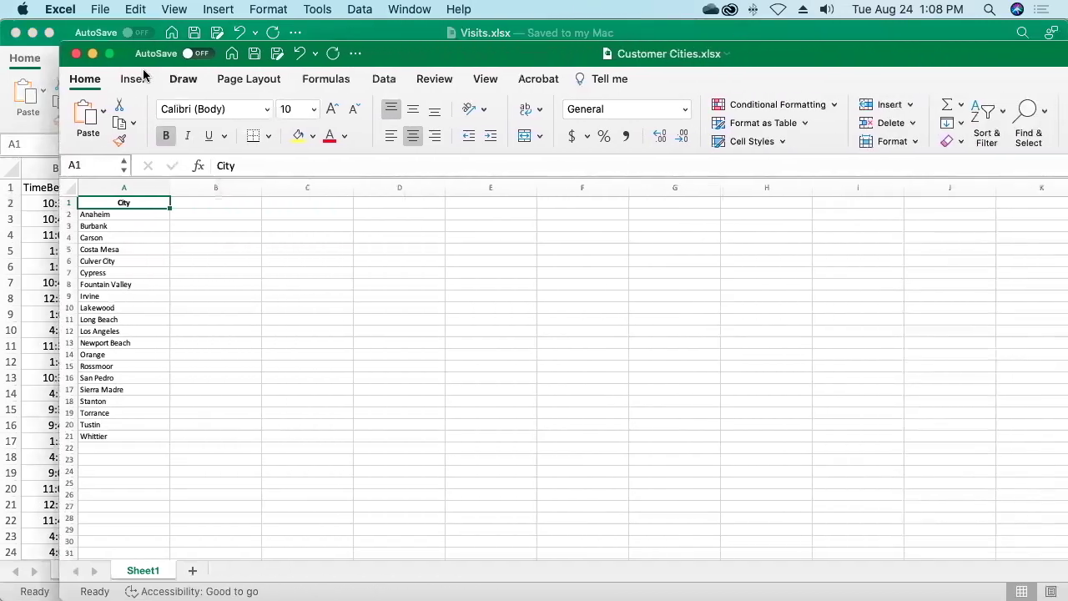
left_click_drag(299, 56, 296, 55)
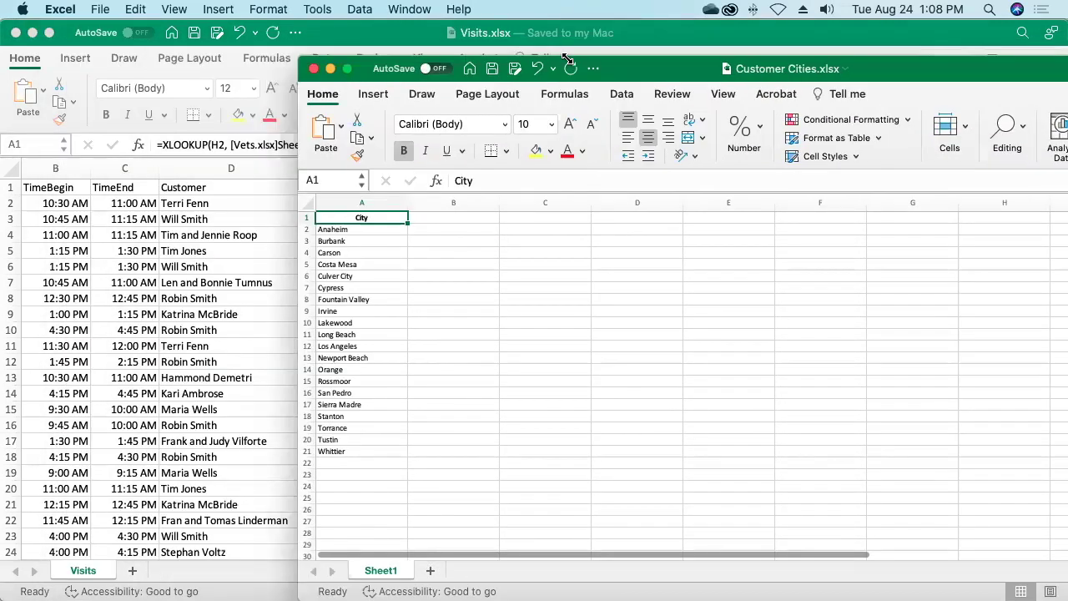
left_click_drag(676, 73, 473, 9)
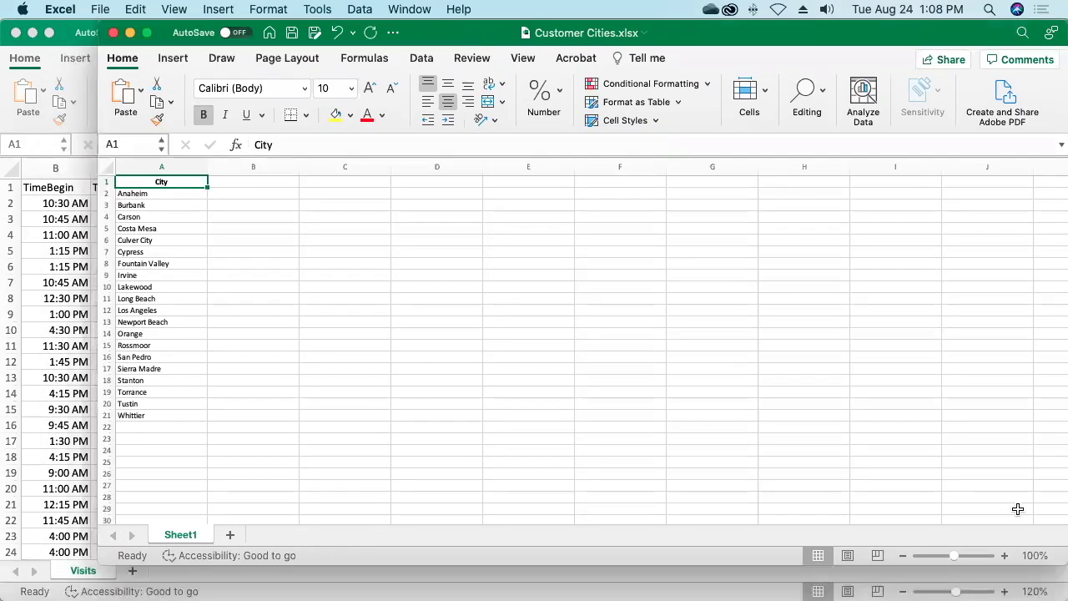
- Enlarge the exported city list to 150% and examine the Long Beach row
left_click(1005, 554)
left_click(1005, 555)
left_click(1004, 555)
left_click(1004, 555)
left_click(1004, 554)
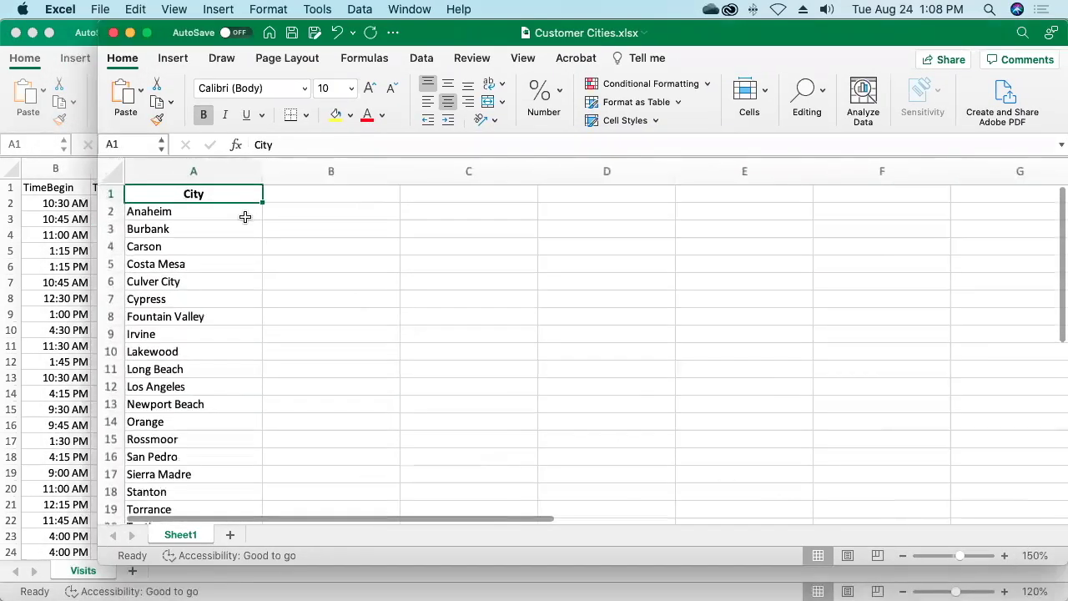
left_click(173, 367)
left_click(299, 364)
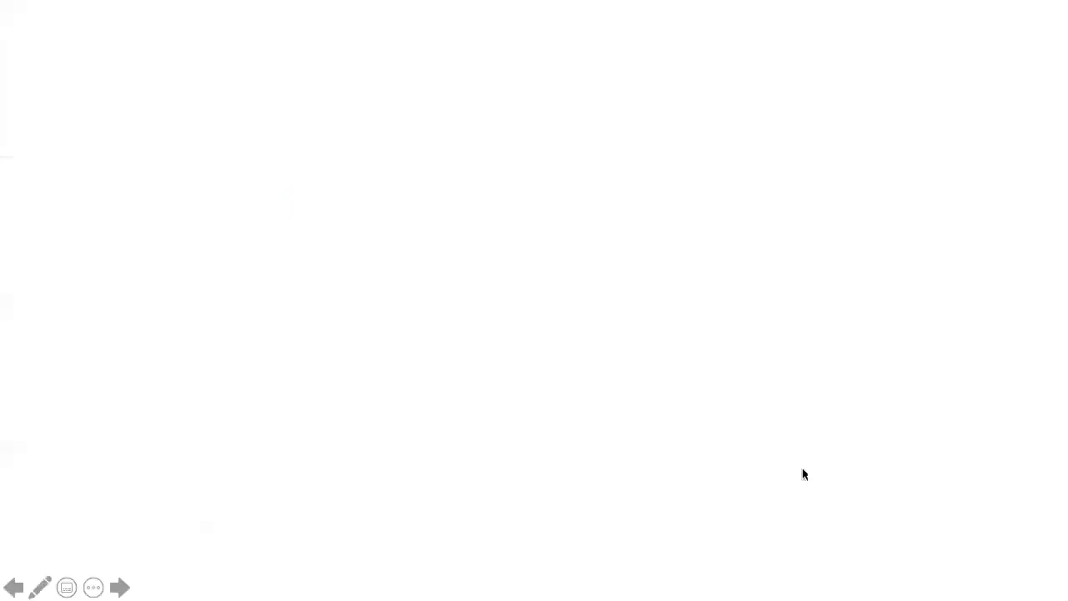
left_click(960, 589)
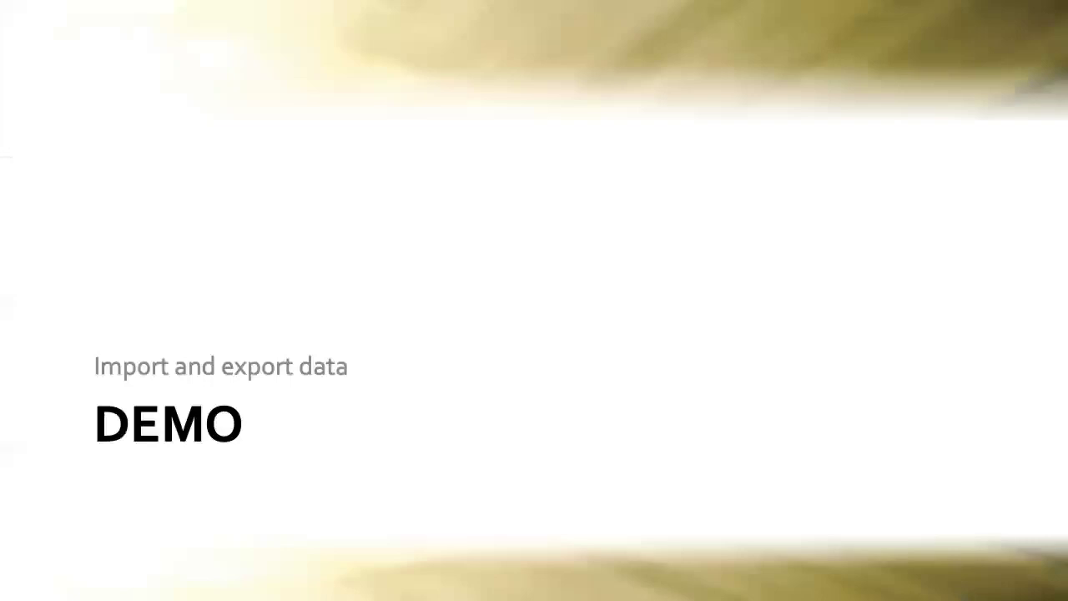
left_click(901, 581)
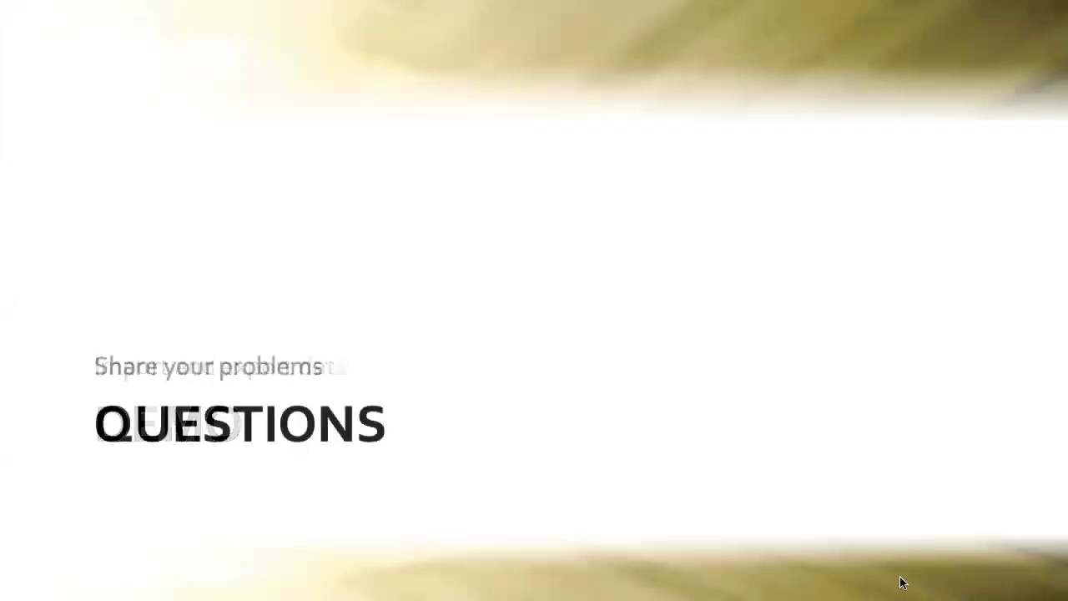